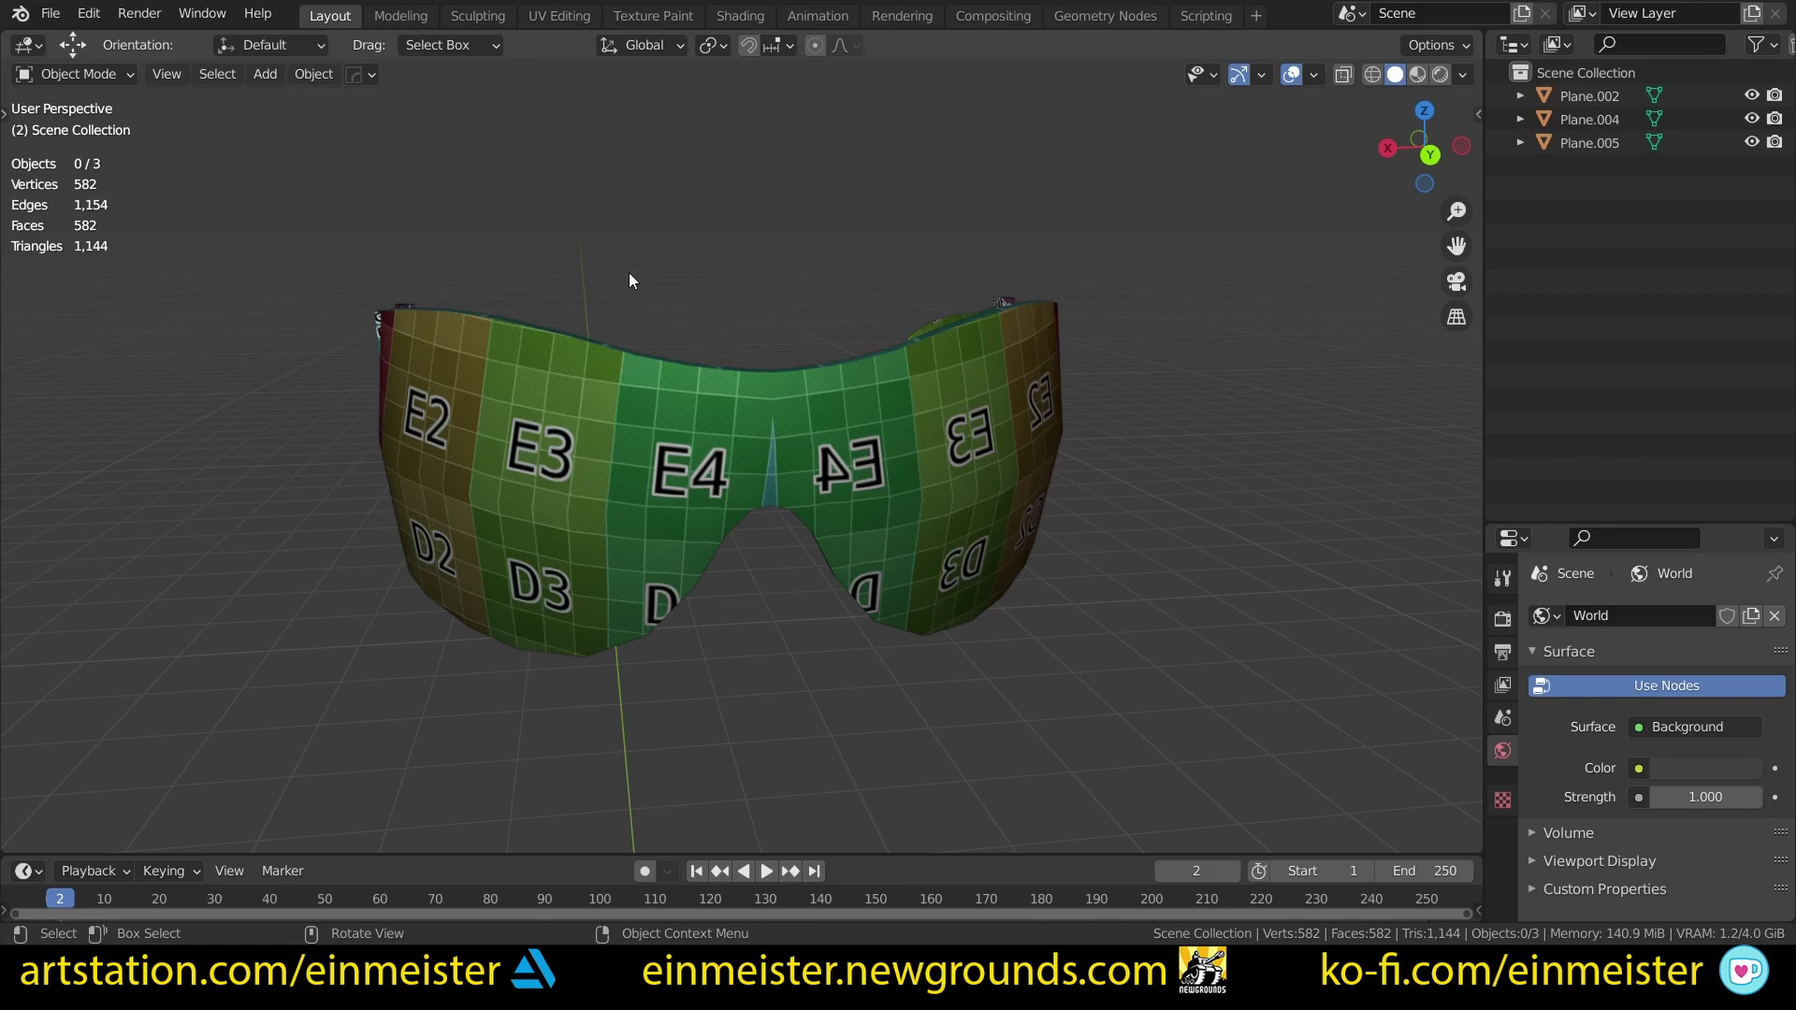
Step: Set the viewport shading colour to Object instead of Texture
{"action": "left_click", "coordinate": [1463, 74]}
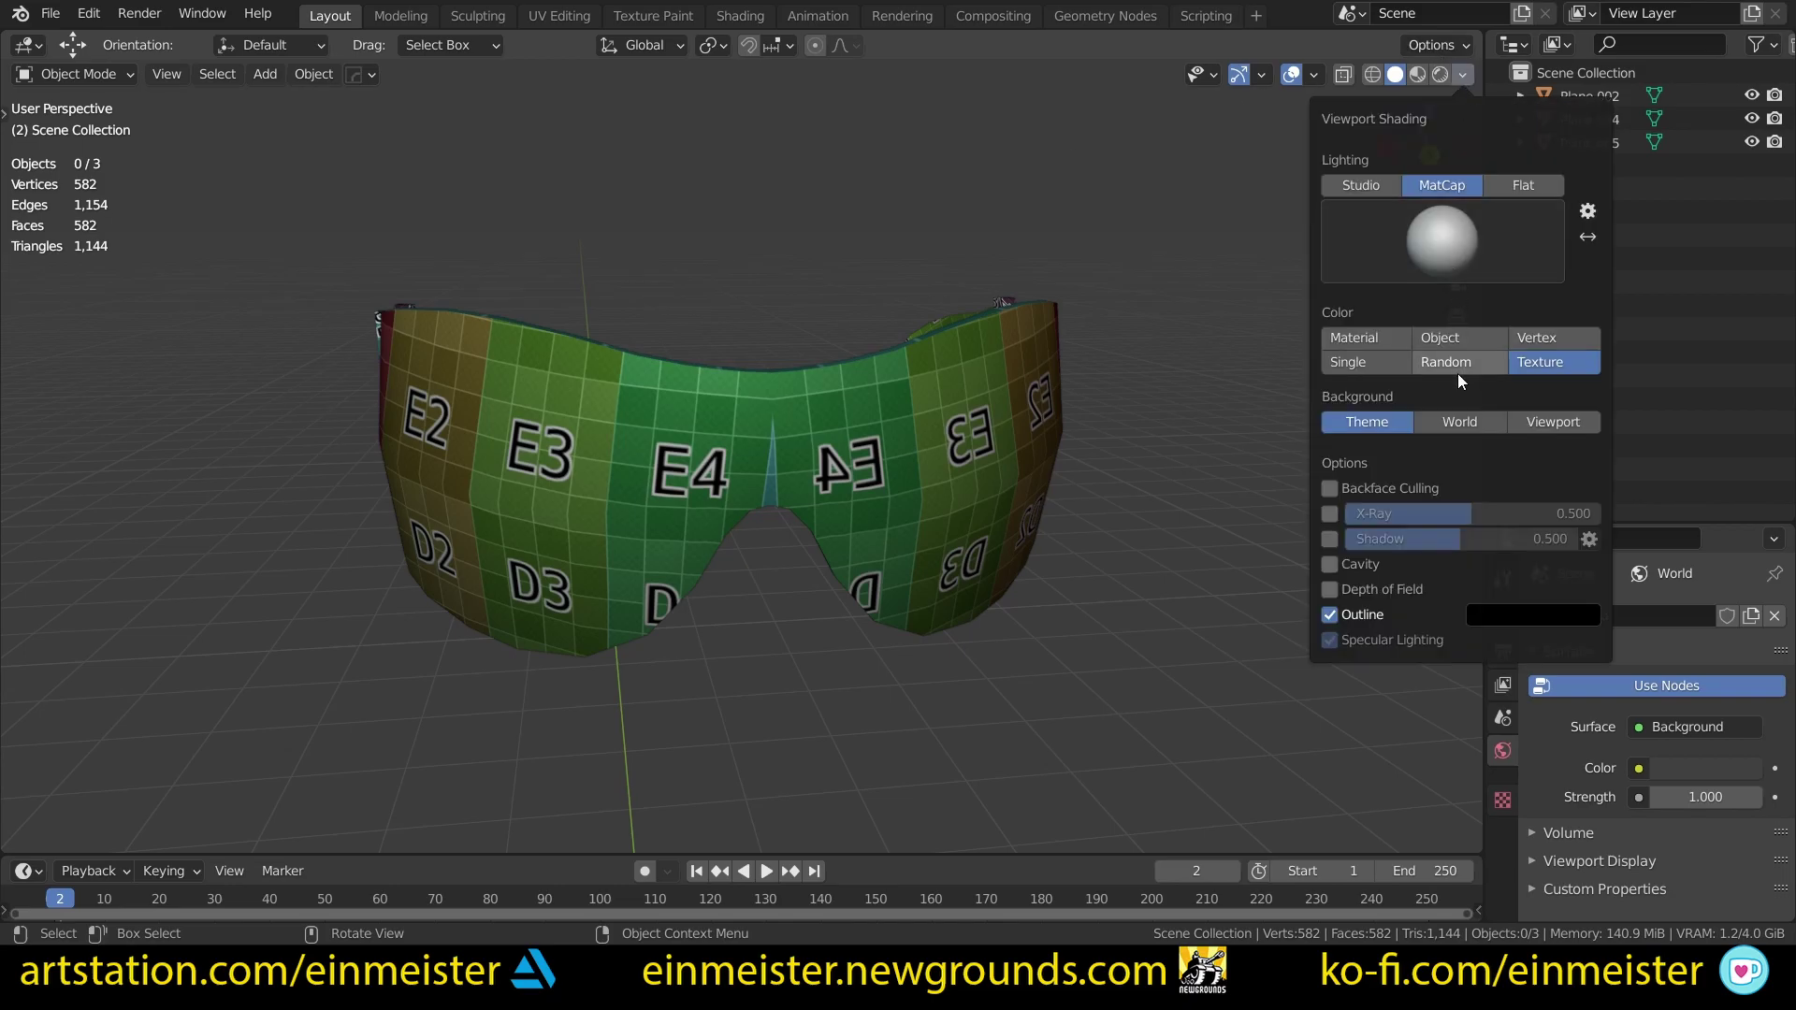
{"action": "left_click", "coordinate": [1465, 337]}
{"action": "mouse_move", "coordinate": [1020, 473]}
{"action": "middle_mouse_down"}
{"action": "mouse_move", "coordinate": [739, 441]}
{"action": "mouse_move", "coordinate": [874, 468]}
{"action": "mouse_move", "coordinate": [887, 536]}
{"action": "mouse_move", "coordinate": [762, 530]}
{"action": "mouse_move", "coordinate": [850, 513]}
{"action": "mouse_move", "coordinate": [890, 561]}
{"action": "mouse_move", "coordinate": [440, 592]}
{"action": "mouse_move", "coordinate": [483, 530]}
{"action": "mouse_move", "coordinate": [661, 655]}
{"action": "mouse_move", "coordinate": [574, 602]}
{"action": "mouse_move", "coordinate": [668, 515]}
{"action": "mouse_move", "coordinate": [707, 514]}
{"action": "mouse_move", "coordinate": [697, 503]}
{"action": "middle_mouse_up"}
{"action": "scroll", "coordinate": [748, 538], "scroll_direction": "up", "scroll_amount": 1}
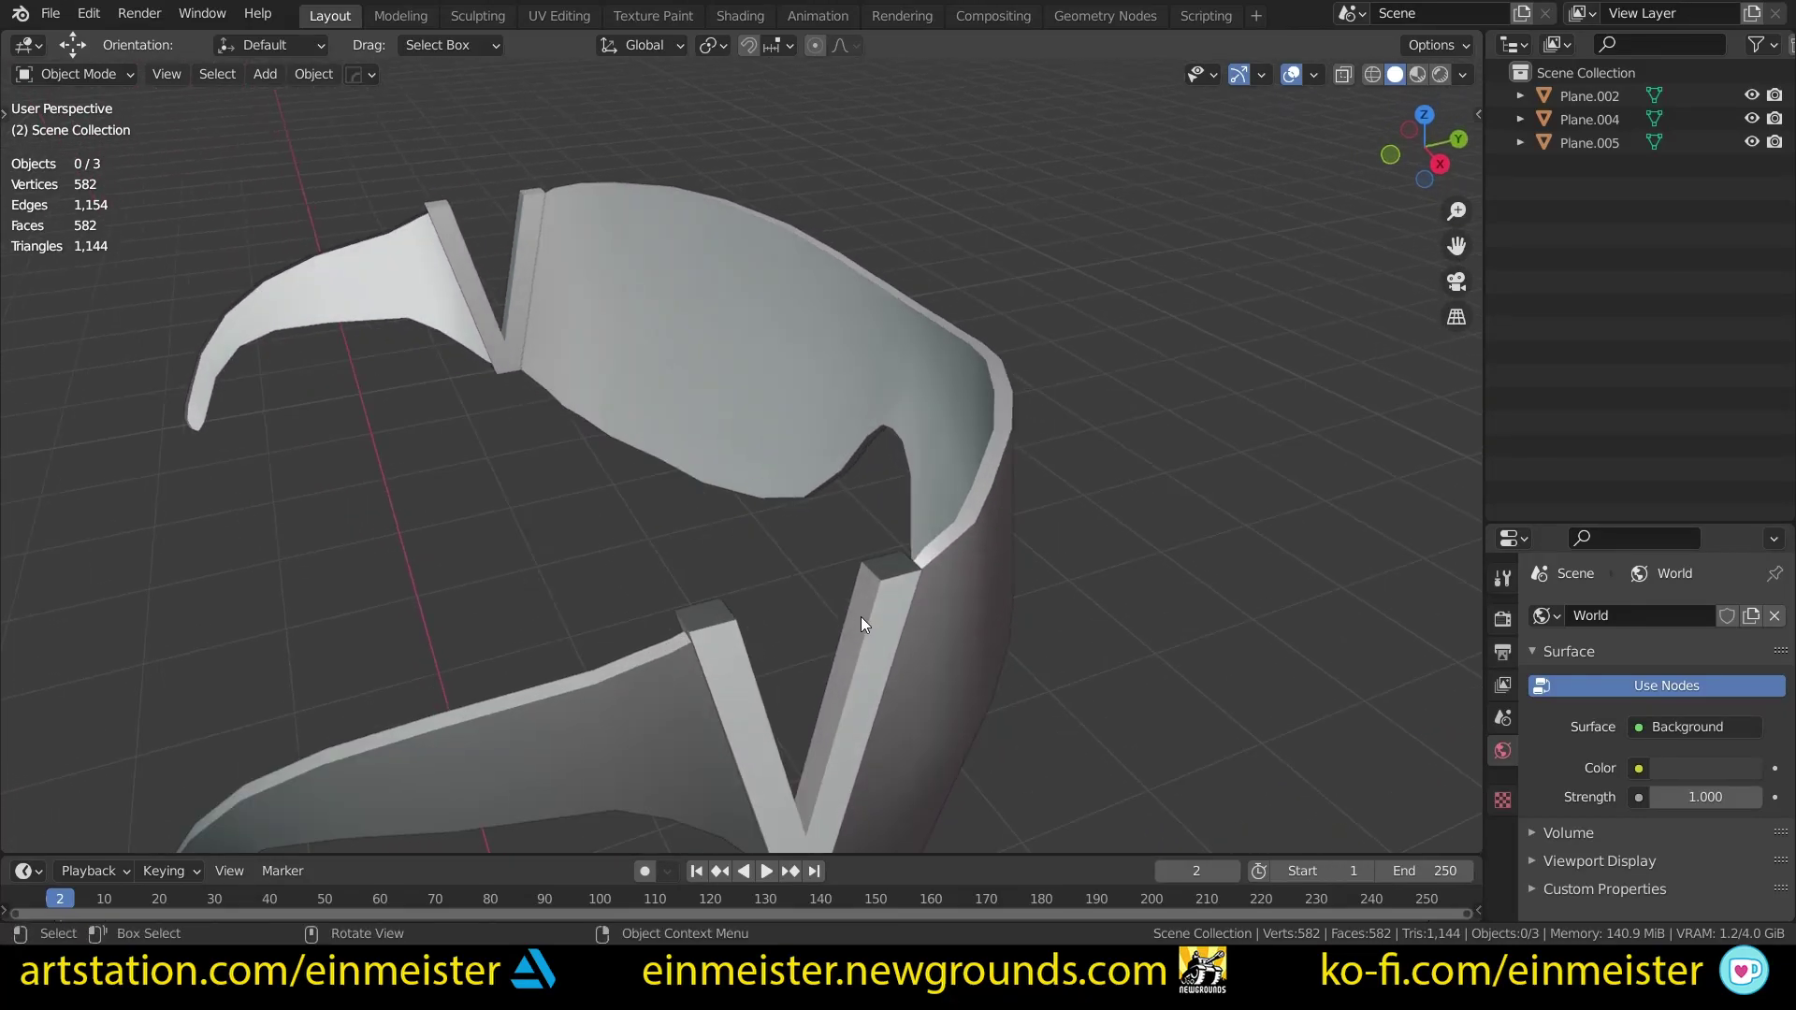
Step: Turn on the Face Orientation overlay for the glasses model
{"action": "middle_click_drag", "start_coordinate": [855, 614], "coordinate": [844, 577]}
{"action": "scroll", "coordinate": [801, 542], "scroll_direction": "up", "scroll_amount": 1}
{"action": "scroll", "coordinate": [661, 503], "scroll_direction": "up", "scroll_amount": 1}
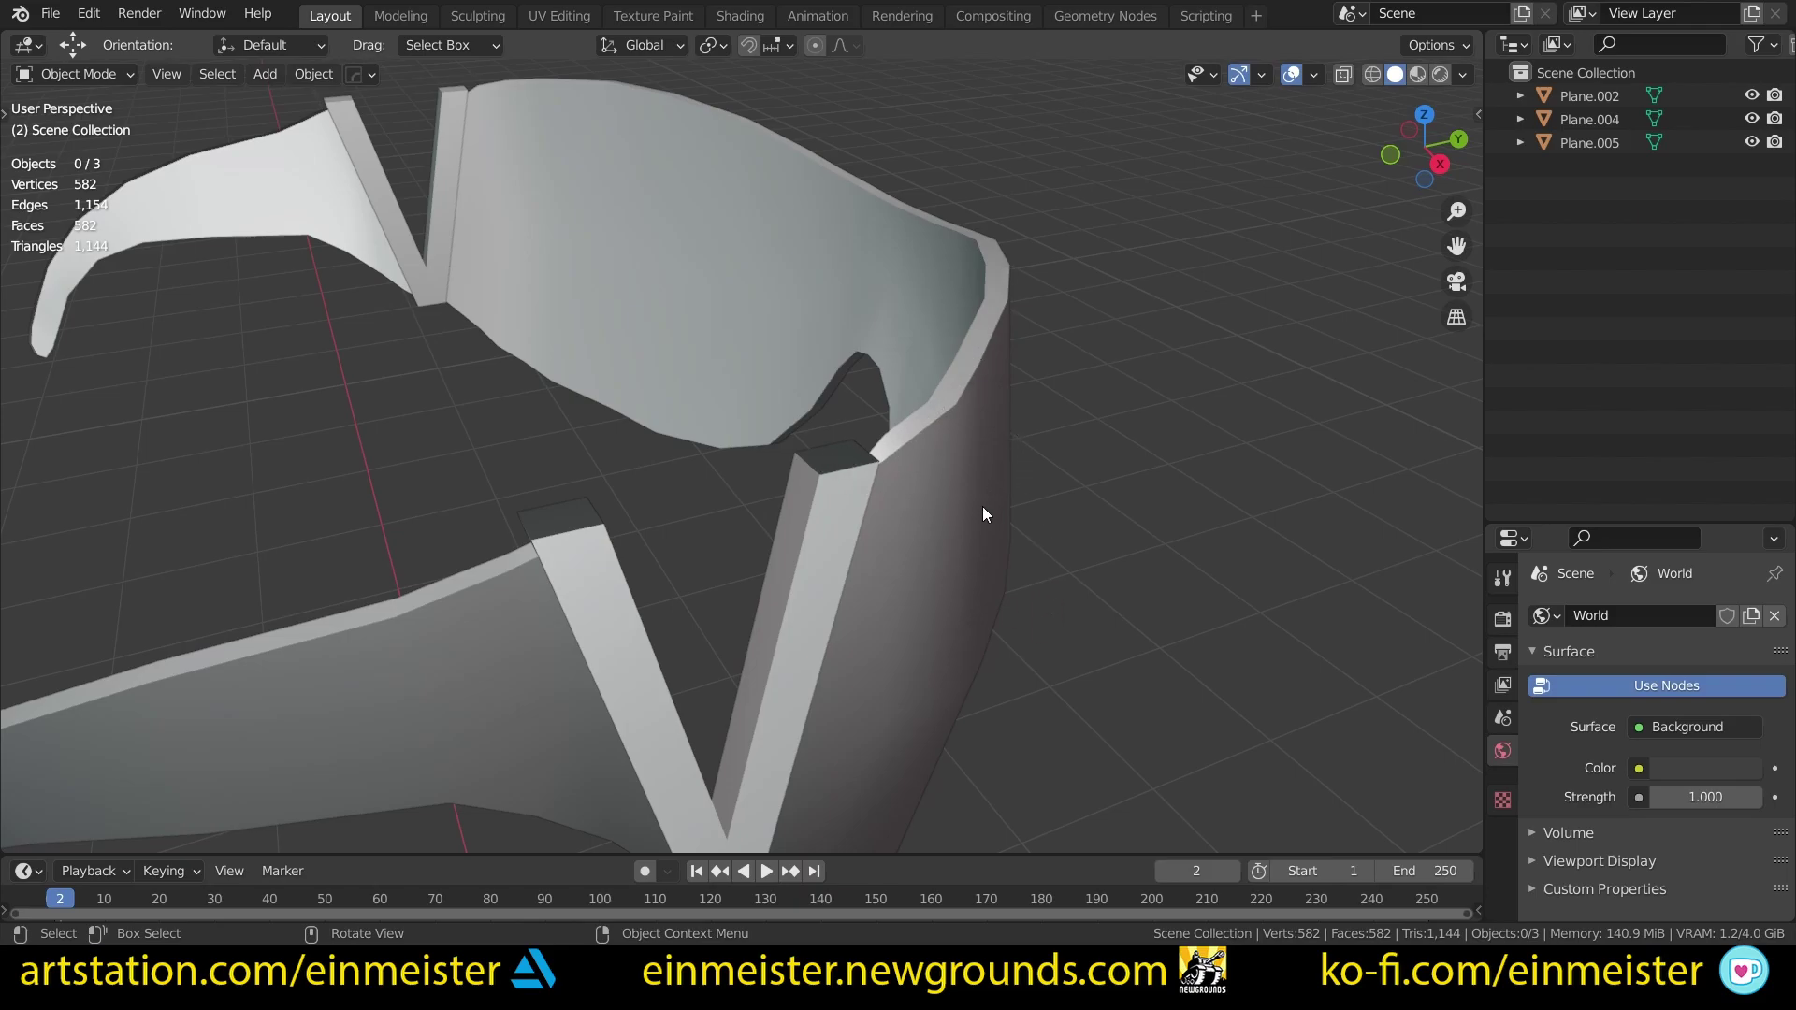
{"action": "scroll", "coordinate": [939, 542], "scroll_direction": "down", "scroll_amount": 2}
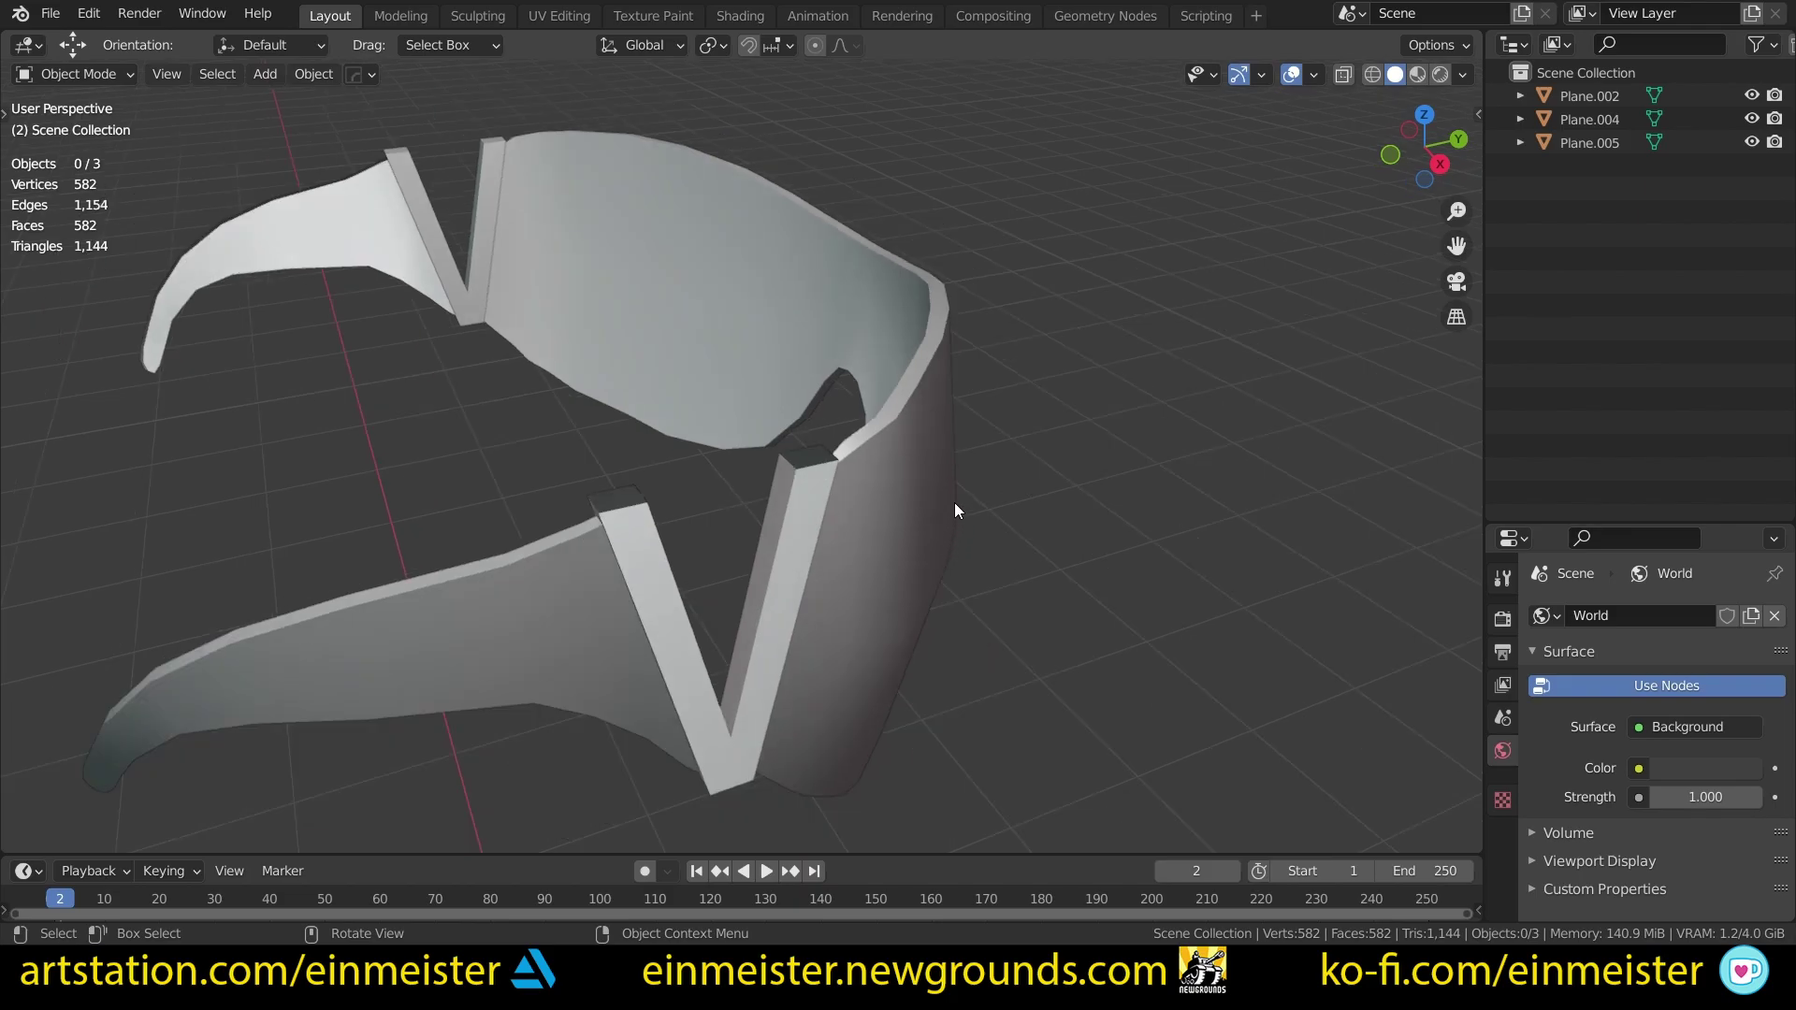
{"action": "left_click", "coordinate": [1461, 75]}
{"action": "mouse_move", "coordinate": [1327, 76]}
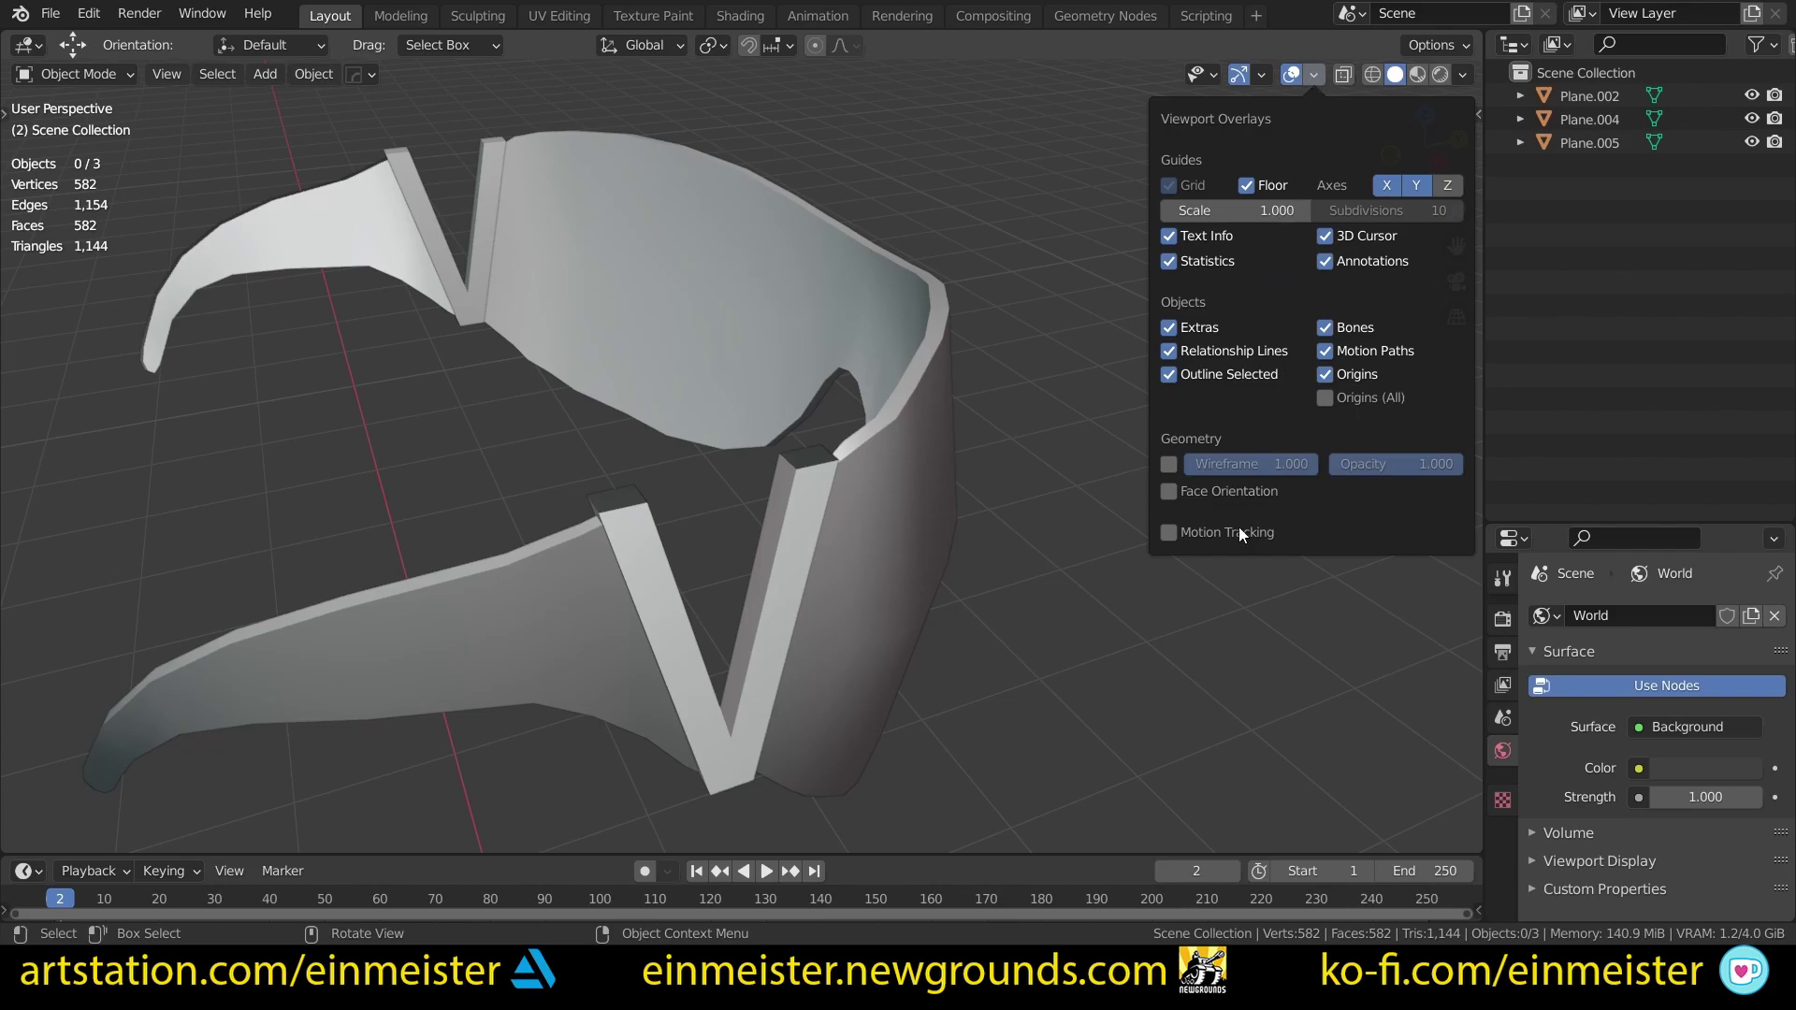
{"action": "left_click", "coordinate": [1211, 493]}
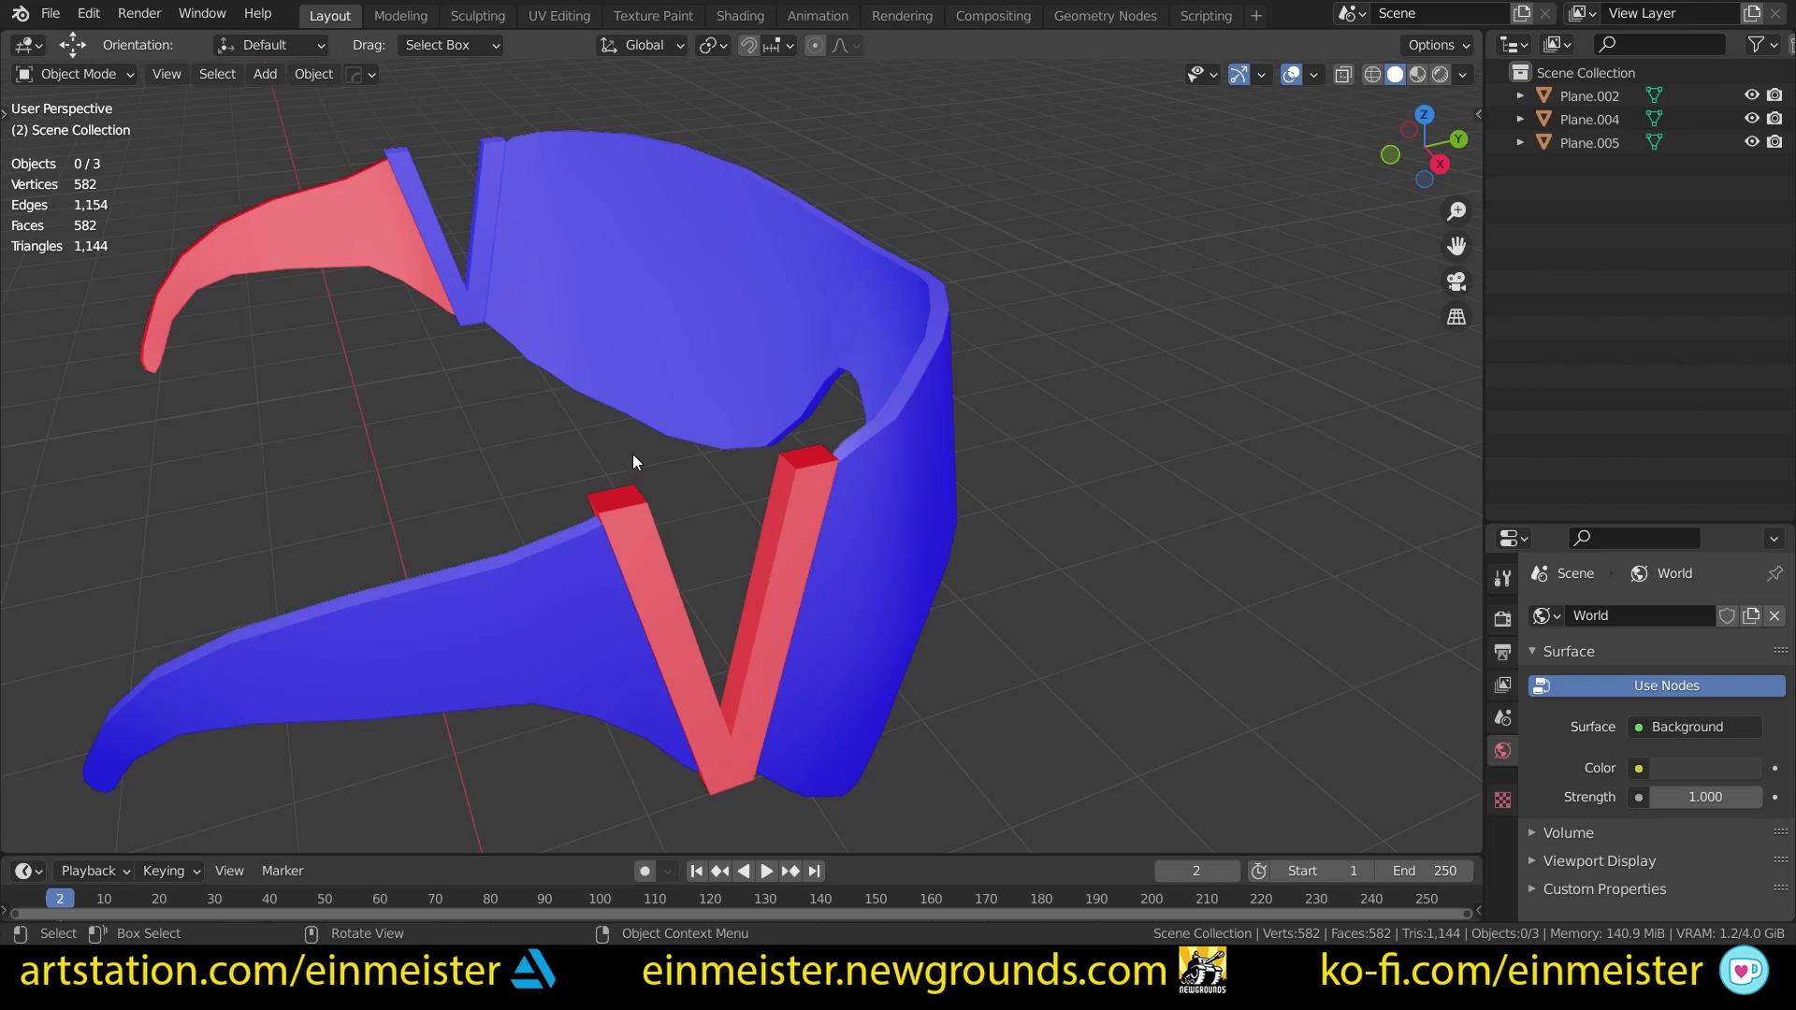
Step: Recalculate the normals of the whole V-shaped hinge mesh to the outside
{"action": "left_click", "coordinate": [653, 524]}
{"action": "scroll", "coordinate": [653, 519], "scroll_direction": "up", "scroll_amount": 7}
{"action": "middle_click_drag", "start_coordinate": [866, 580], "coordinate": [562, 562], "text": "shift"}
{"action": "scroll", "coordinate": [707, 481], "scroll_direction": "up", "scroll_amount": 3}
{"action": "scroll", "coordinate": [707, 481], "scroll_direction": "down", "scroll_amount": 3}
{"action": "scroll", "coordinate": [670, 458], "scroll_direction": "down", "scroll_amount": 4}
{"action": "scroll", "coordinate": [654, 421], "scroll_direction": "down", "scroll_amount": 3}
{"action": "middle_click_drag", "start_coordinate": [612, 376], "coordinate": [687, 330], "text": "shift"}
{"action": "scroll", "coordinate": [687, 329], "scroll_direction": "up", "scroll_amount": 1}
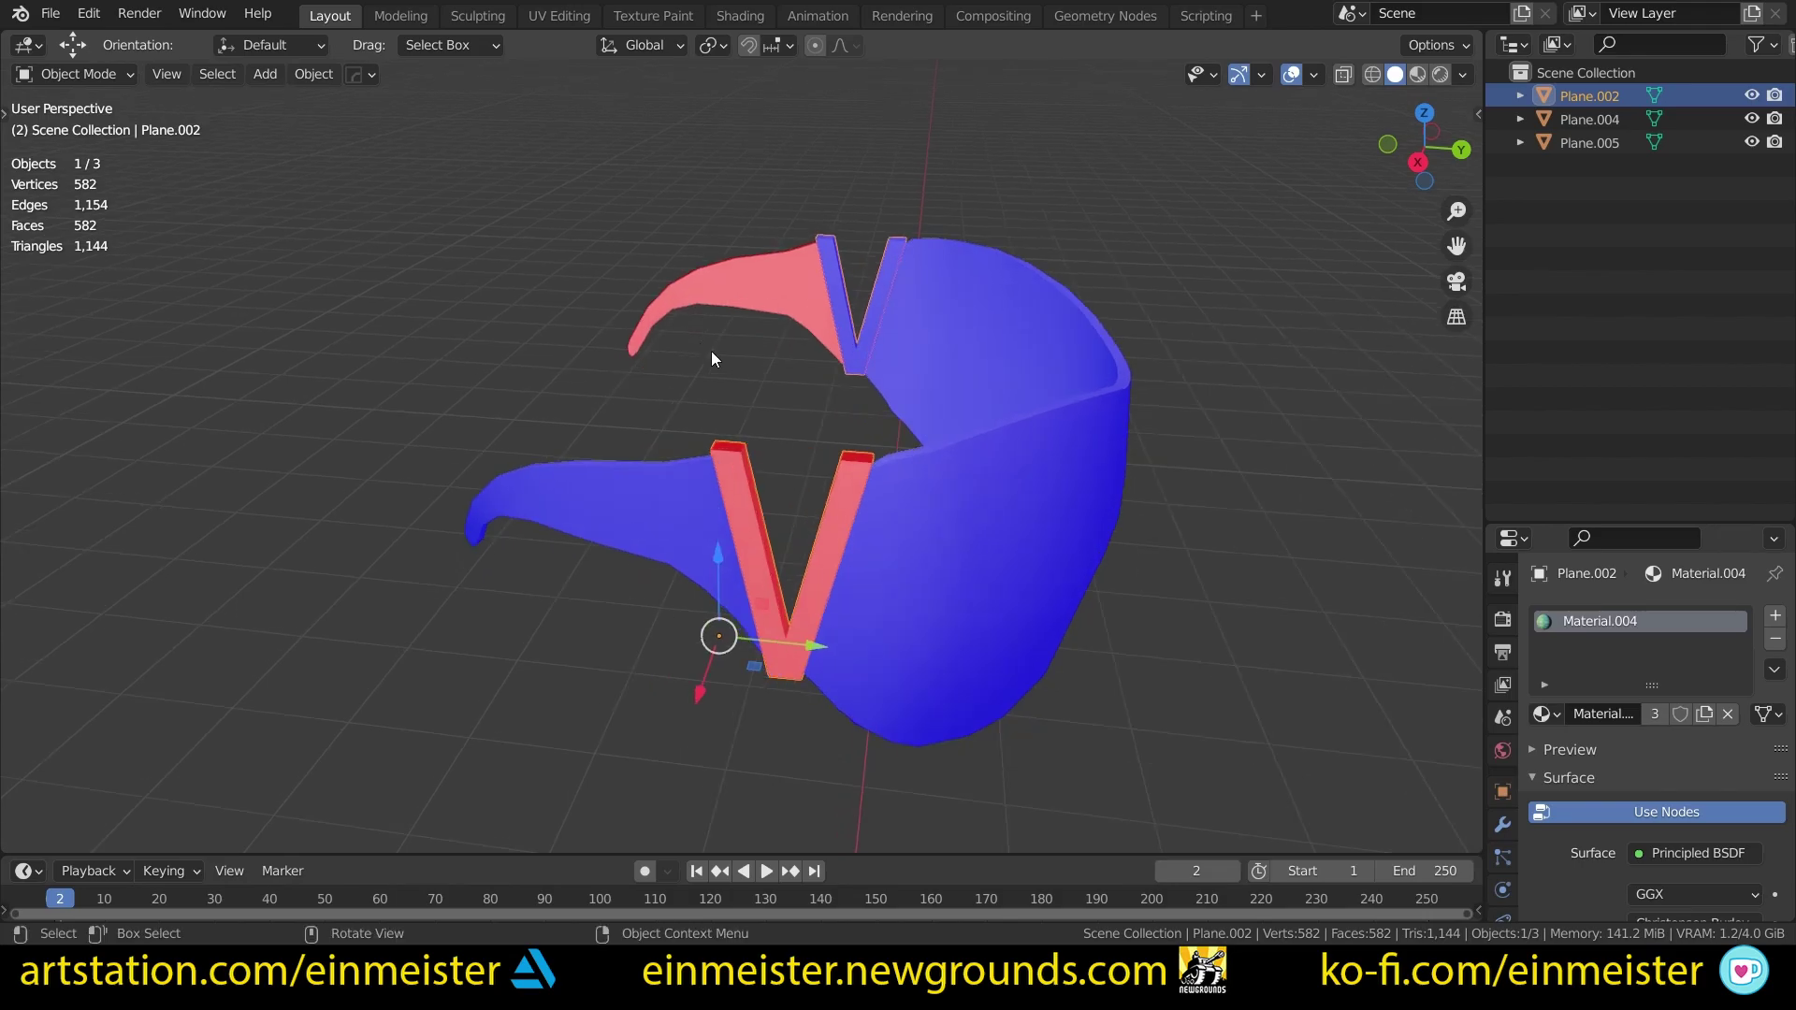
{"action": "key", "text": "Tab"}
{"action": "key", "text": "a"}
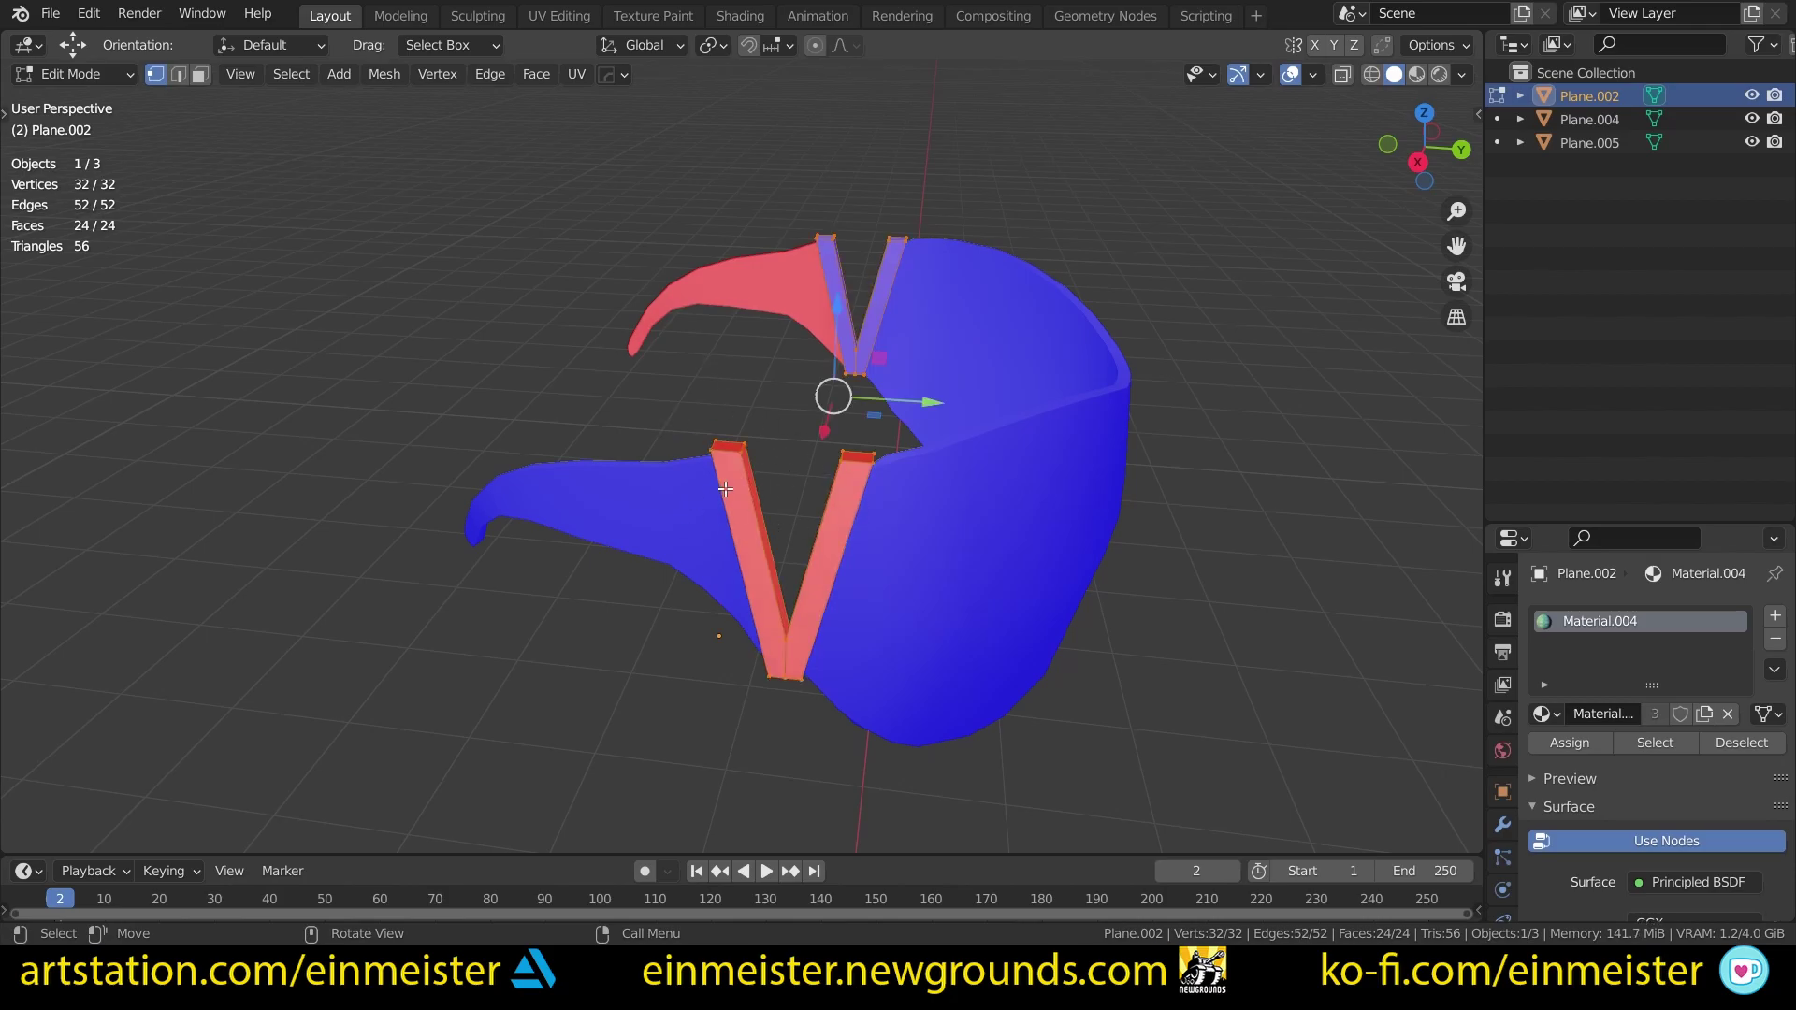
{"action": "key", "text": "shift+n"}
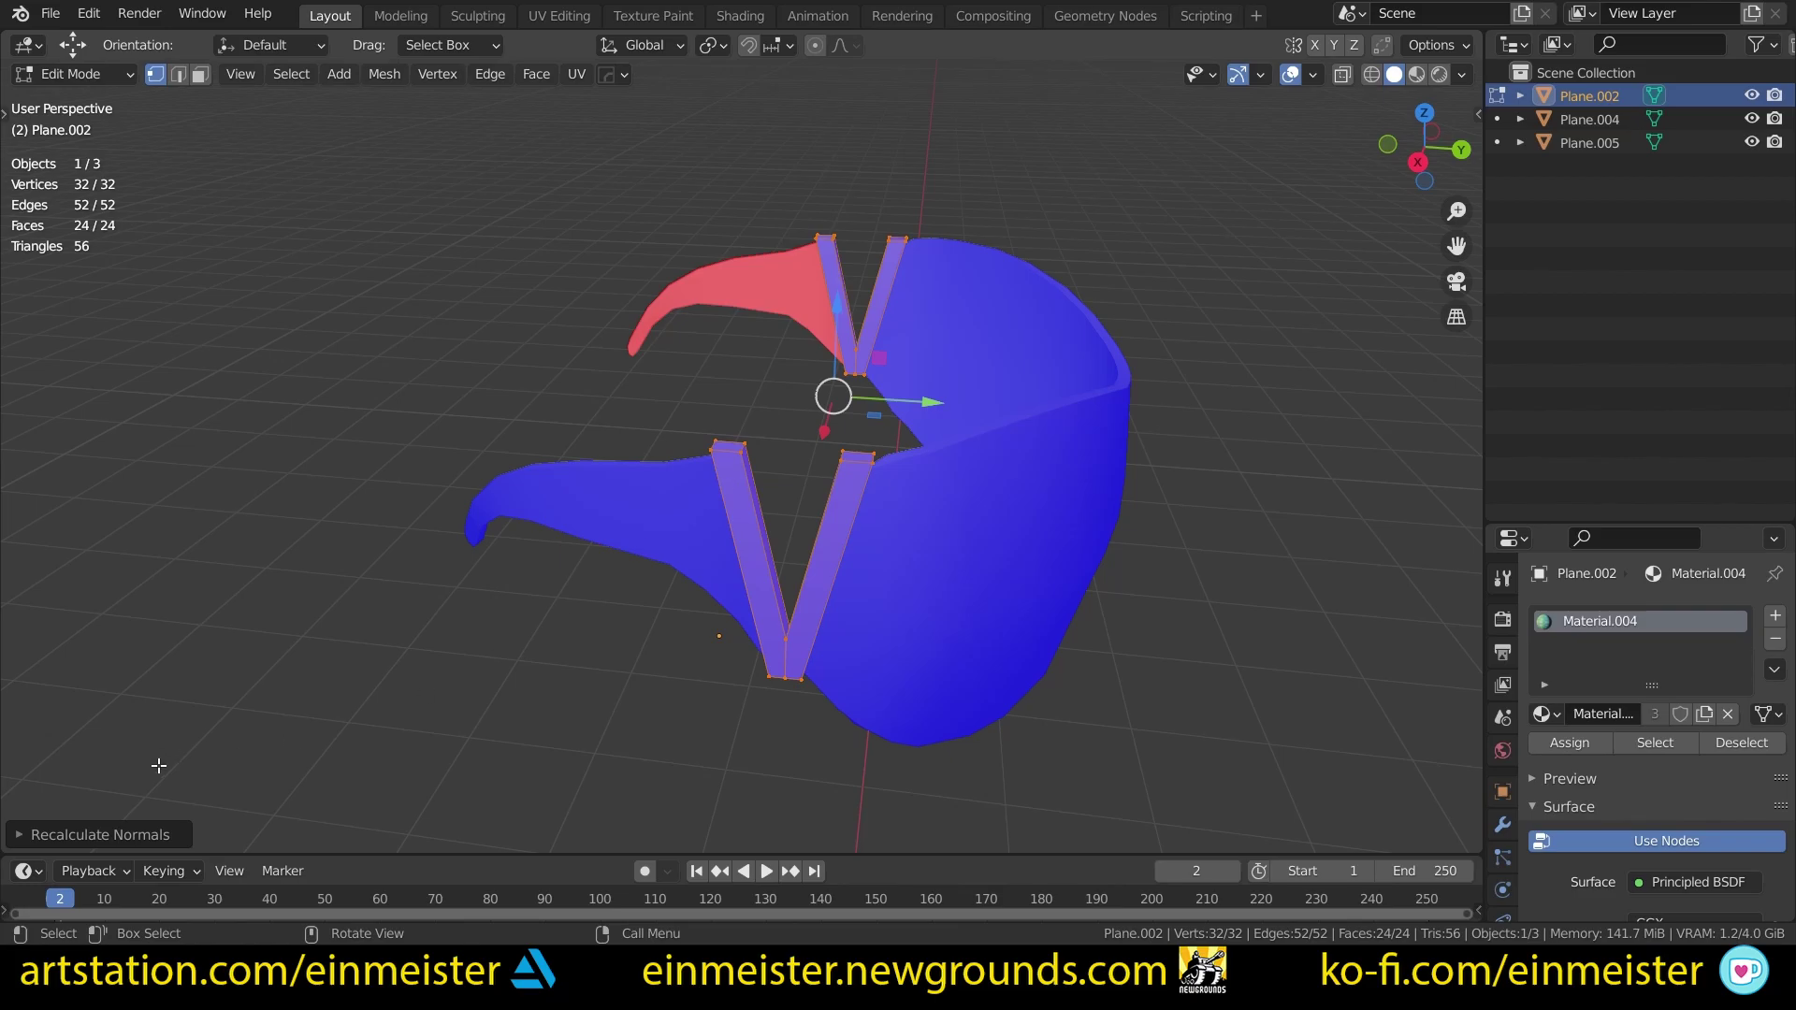
Step: Try the Inside option of Recalculate Normals on the V-shaped hinge mesh and turn it back off
{"action": "left_click", "coordinate": [19, 836]}
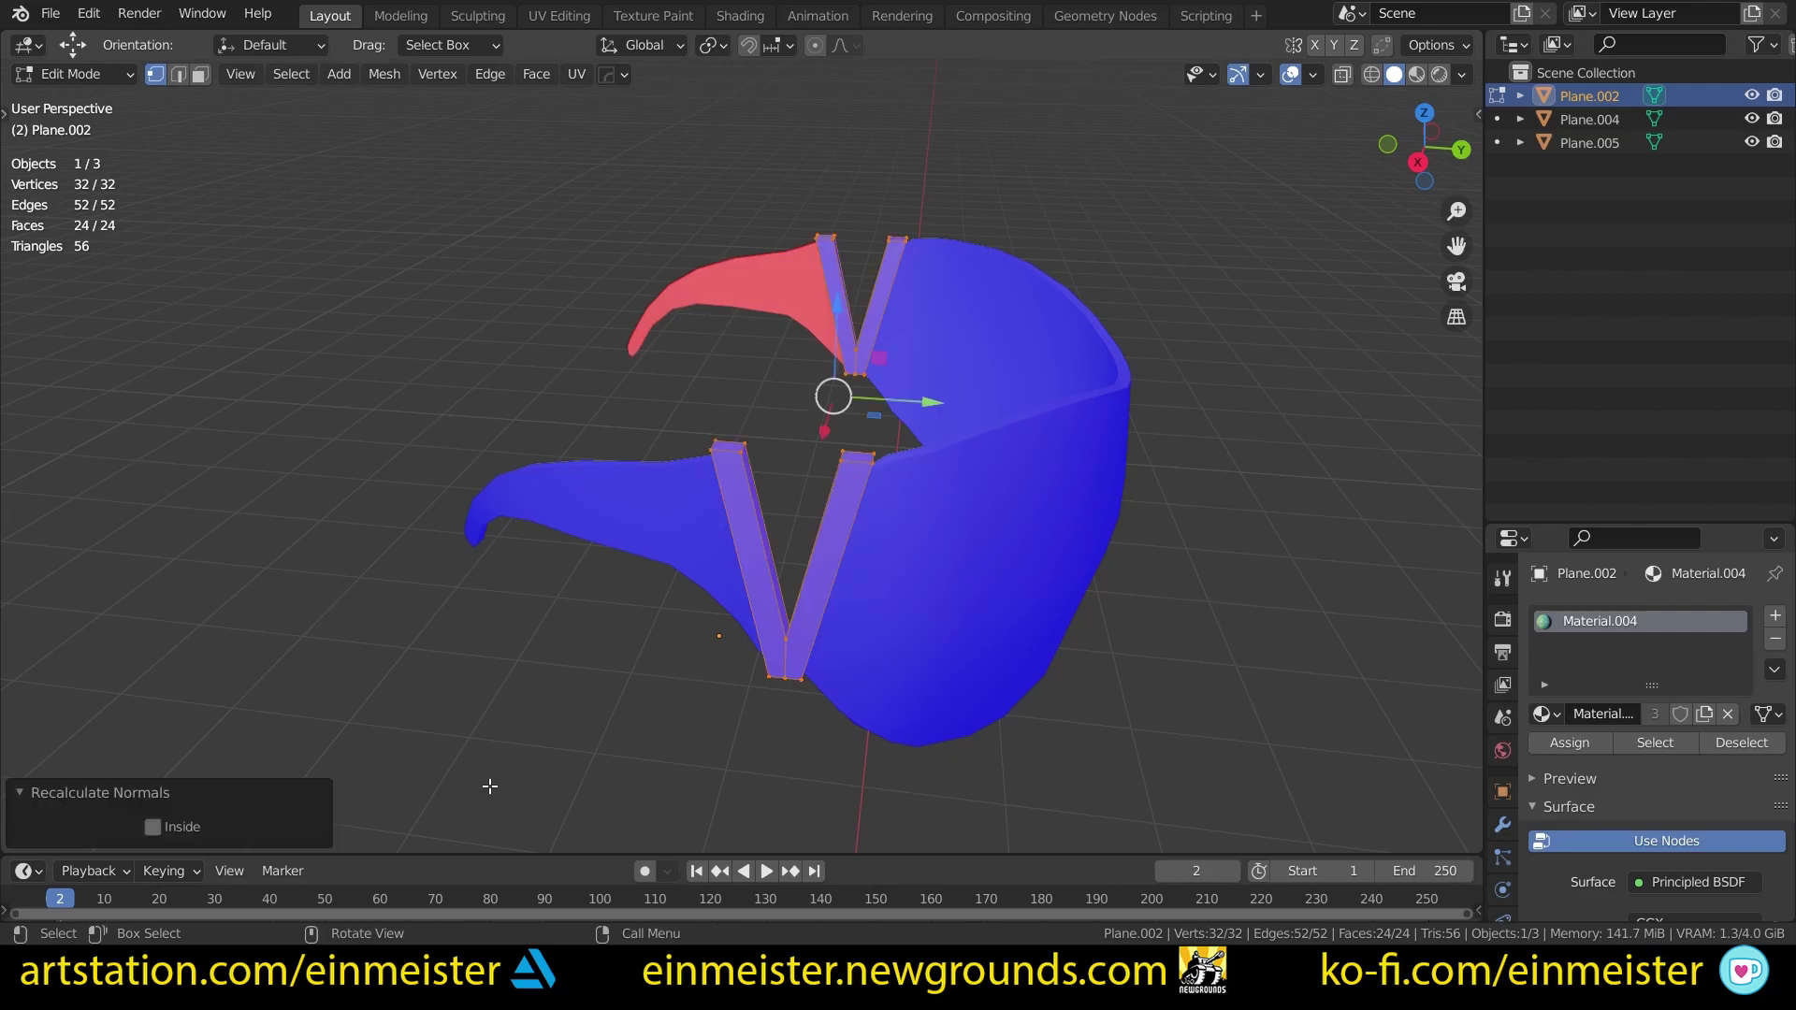
{"action": "left_click", "coordinate": [168, 822]}
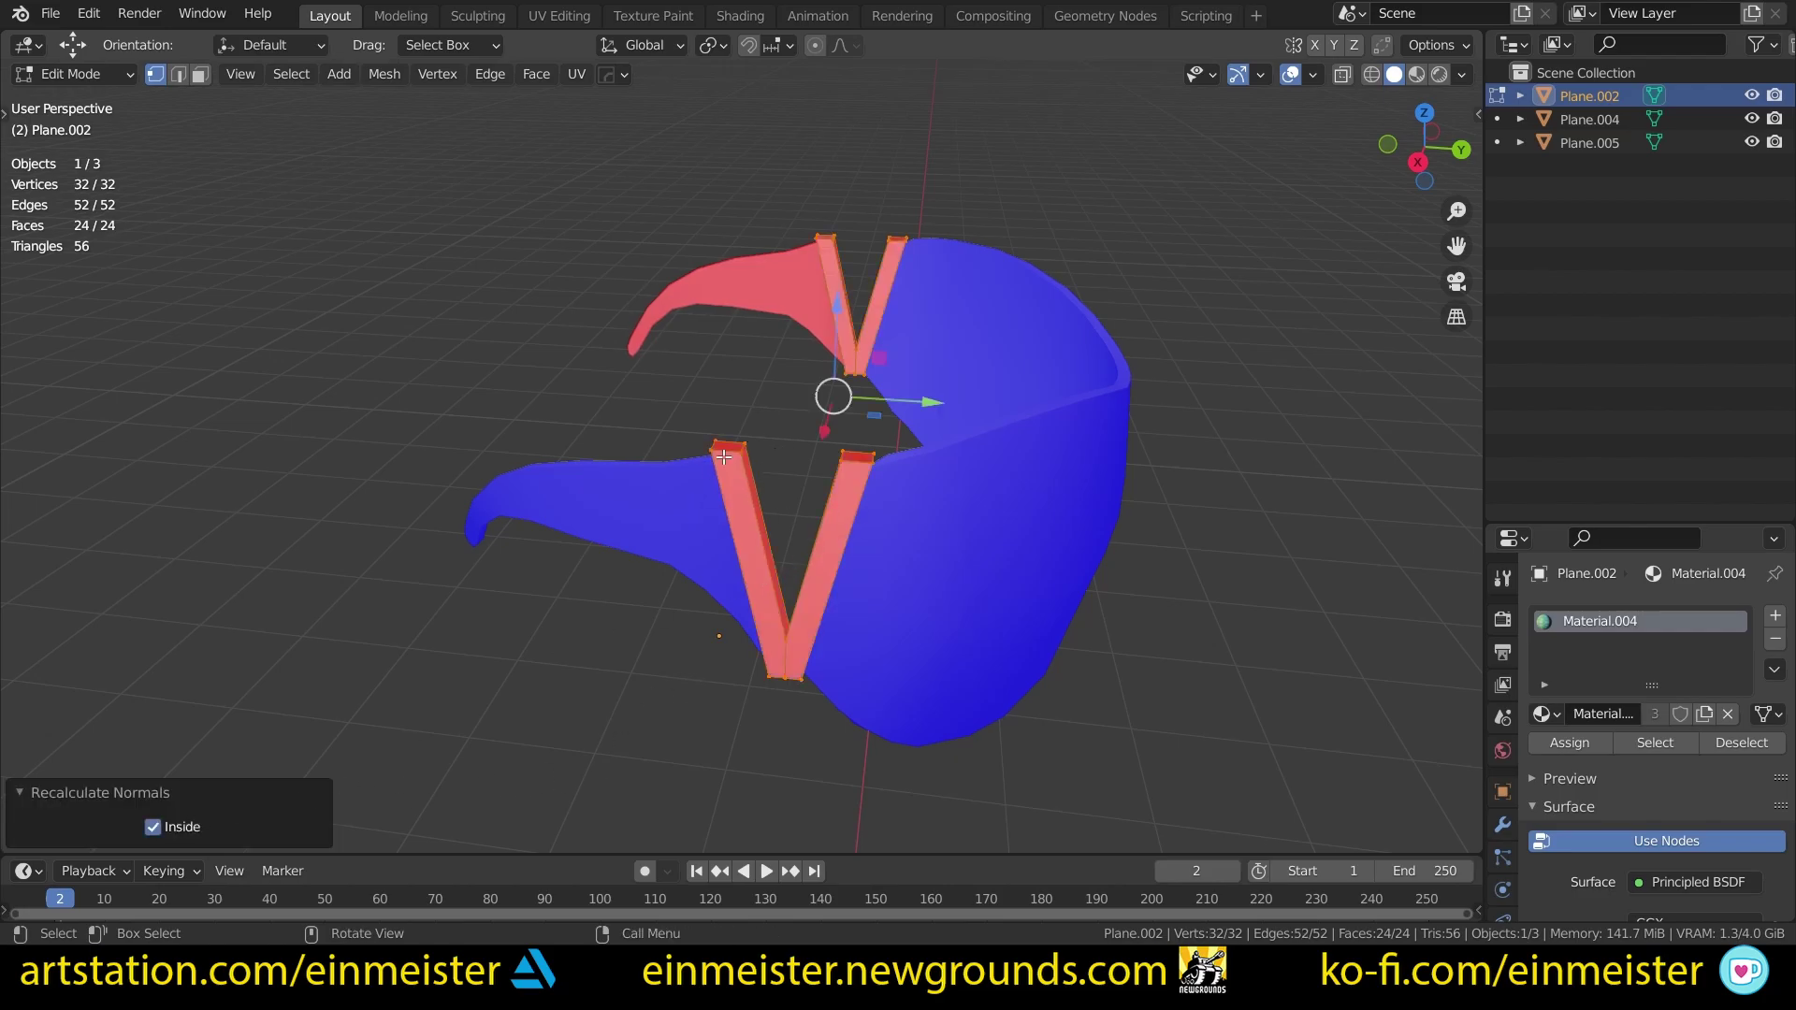
{"action": "scroll", "coordinate": [760, 525], "scroll_direction": "up", "scroll_amount": 1}
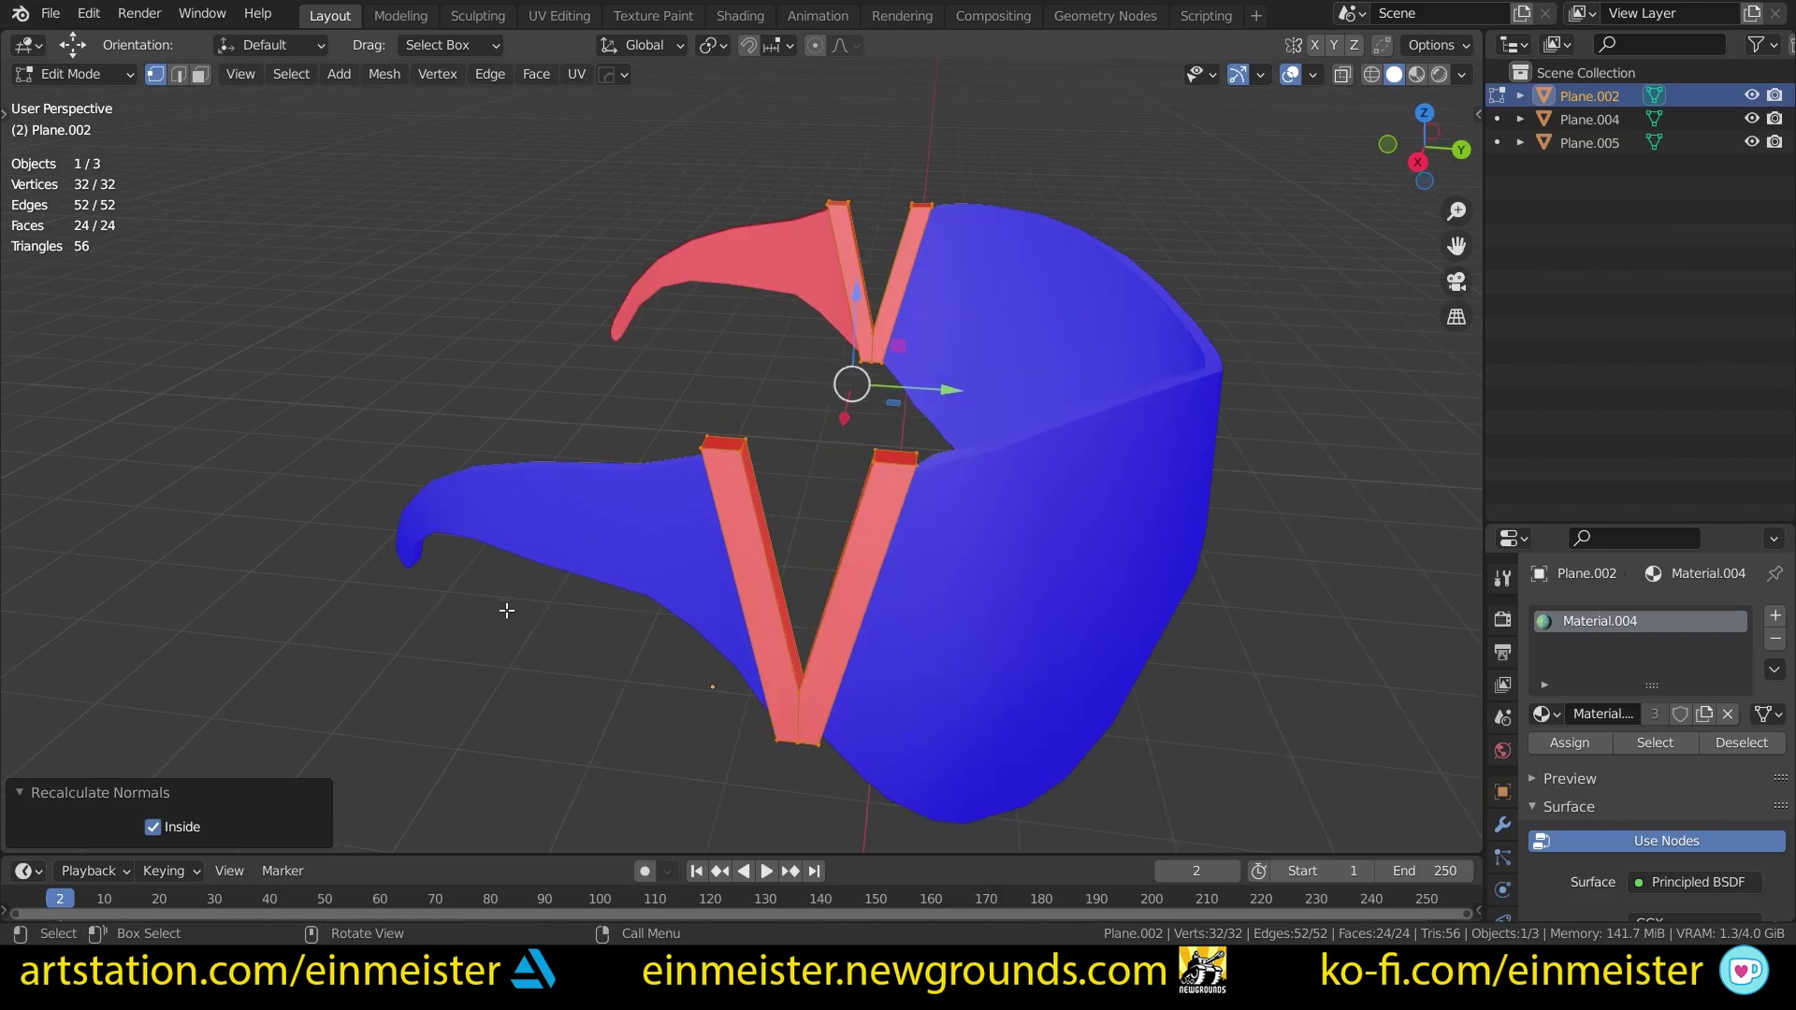
{"action": "left_click", "coordinate": [153, 827]}
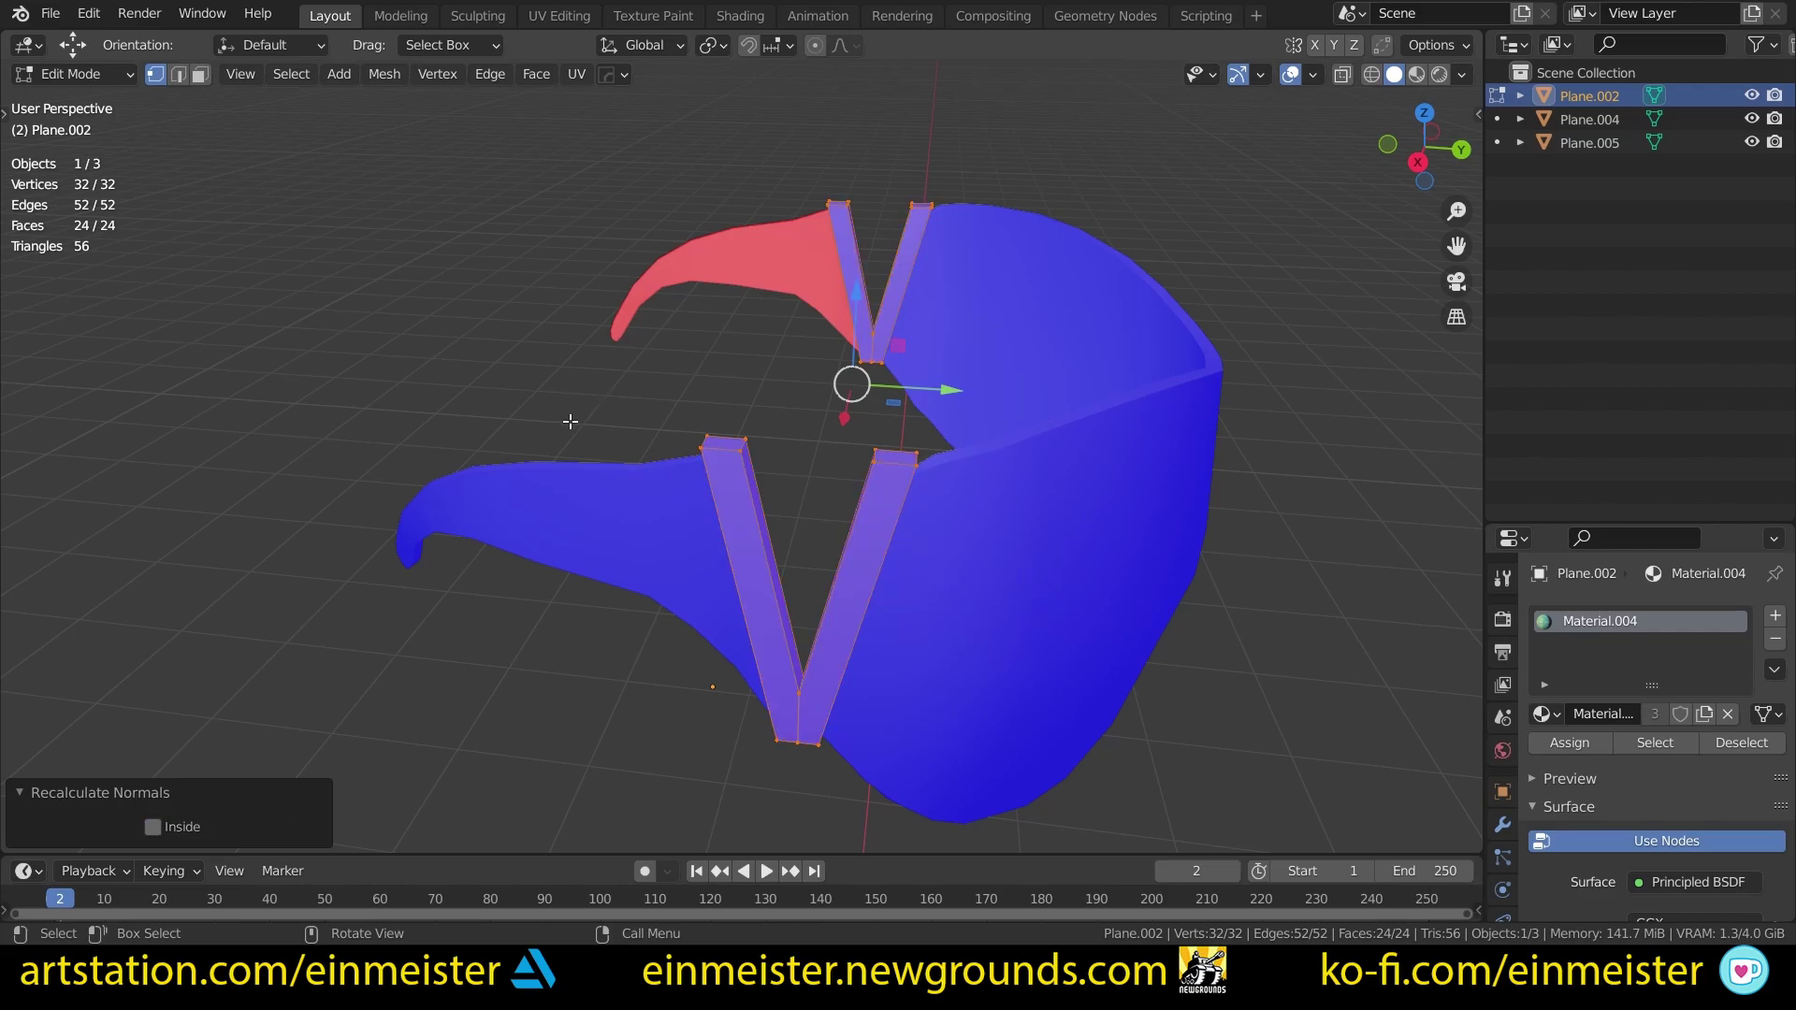
Step: Try flipping the normals of the V-shaped hinge mesh and turn them back to the outside
{"action": "key", "text": "alt+n"}
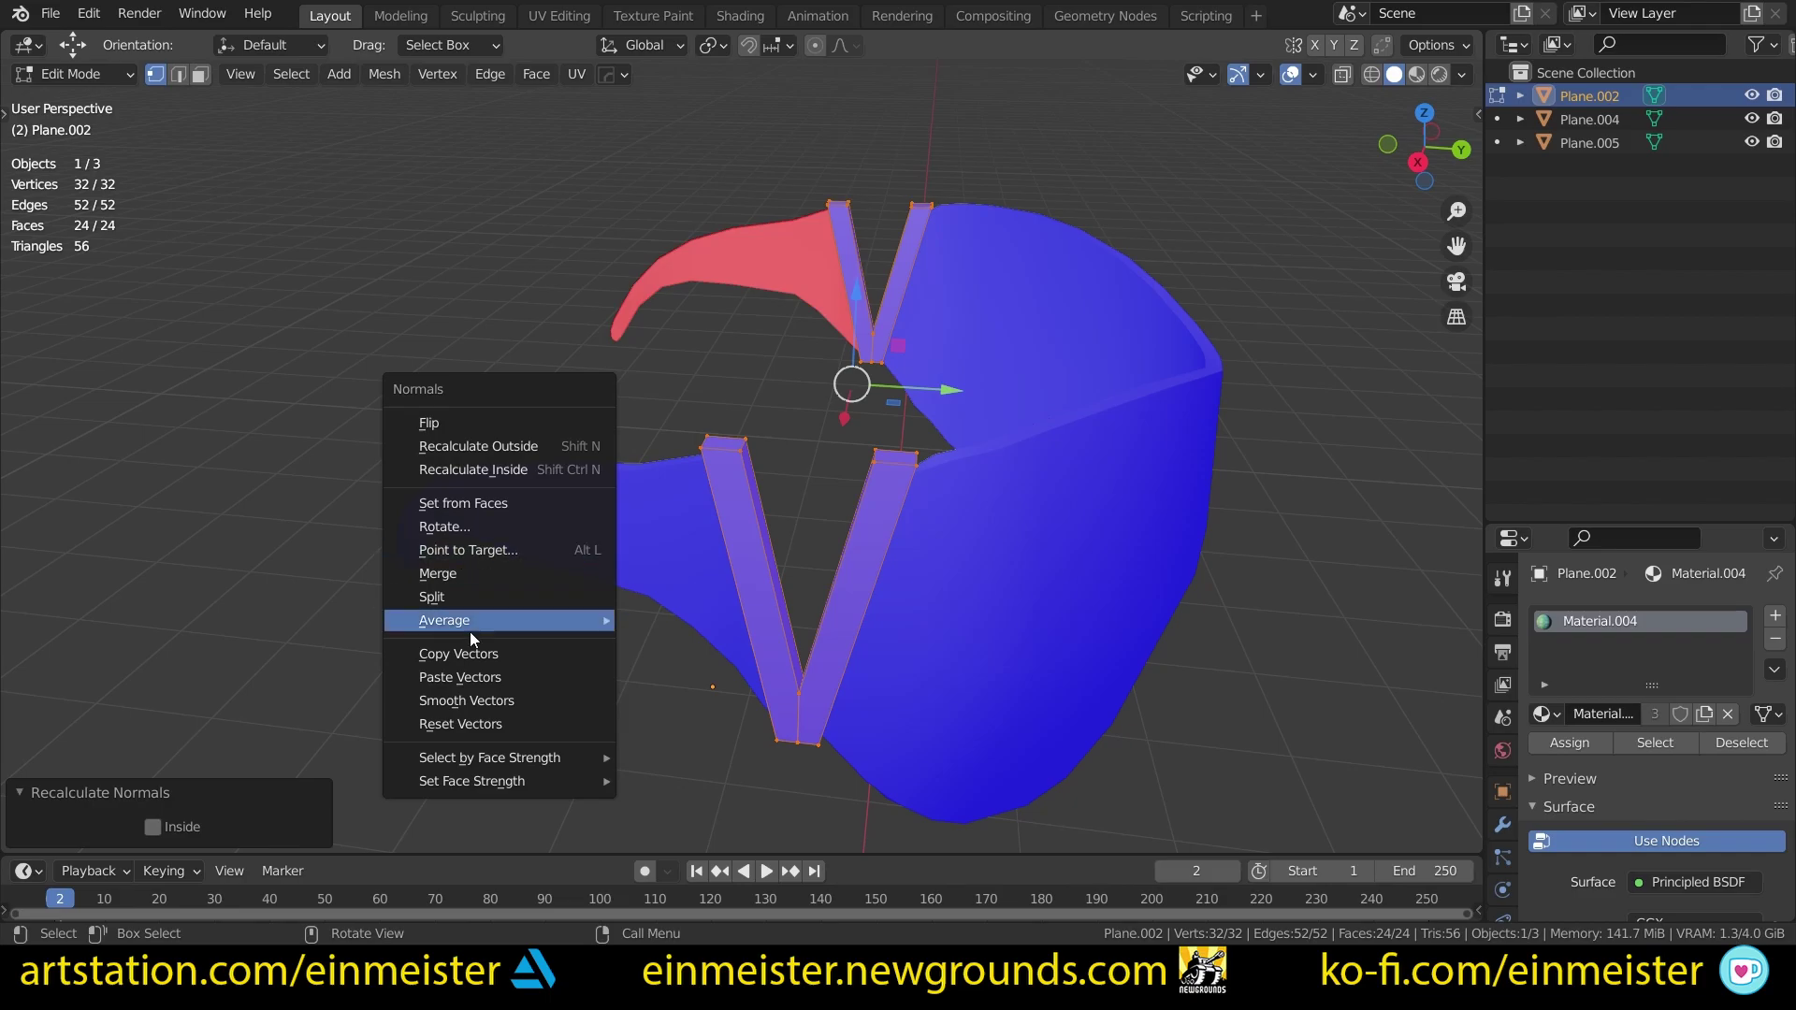
{"action": "left_click", "coordinate": [462, 428]}
{"action": "key", "text": "alt+n"}
{"action": "left_click", "coordinate": [463, 467]}
Step: Recalculate the normals of the entire temple-arm mesh to the outside, return to Object Mode and deselect everything
{"action": "key", "text": "Tab"}
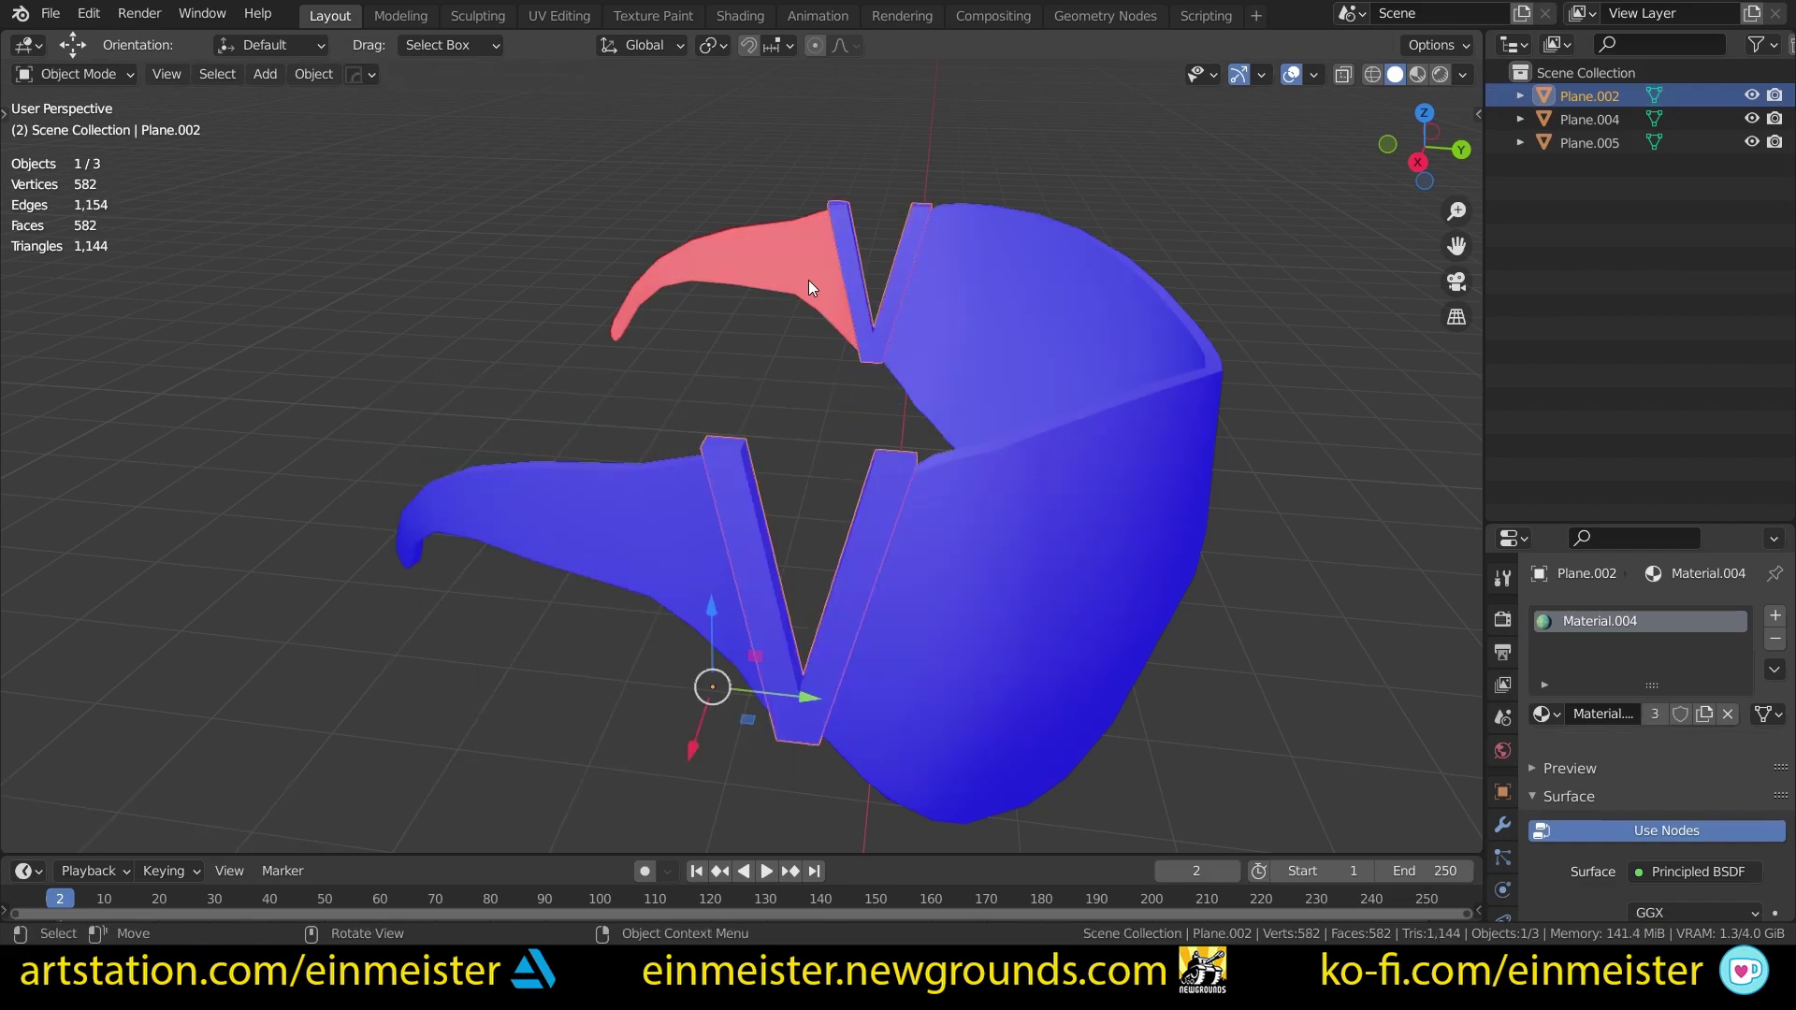
{"action": "left_click", "coordinate": [792, 262]}
{"action": "key", "text": "Tab"}
{"action": "key", "text": "a"}
{"action": "key", "text": "shift+n"}
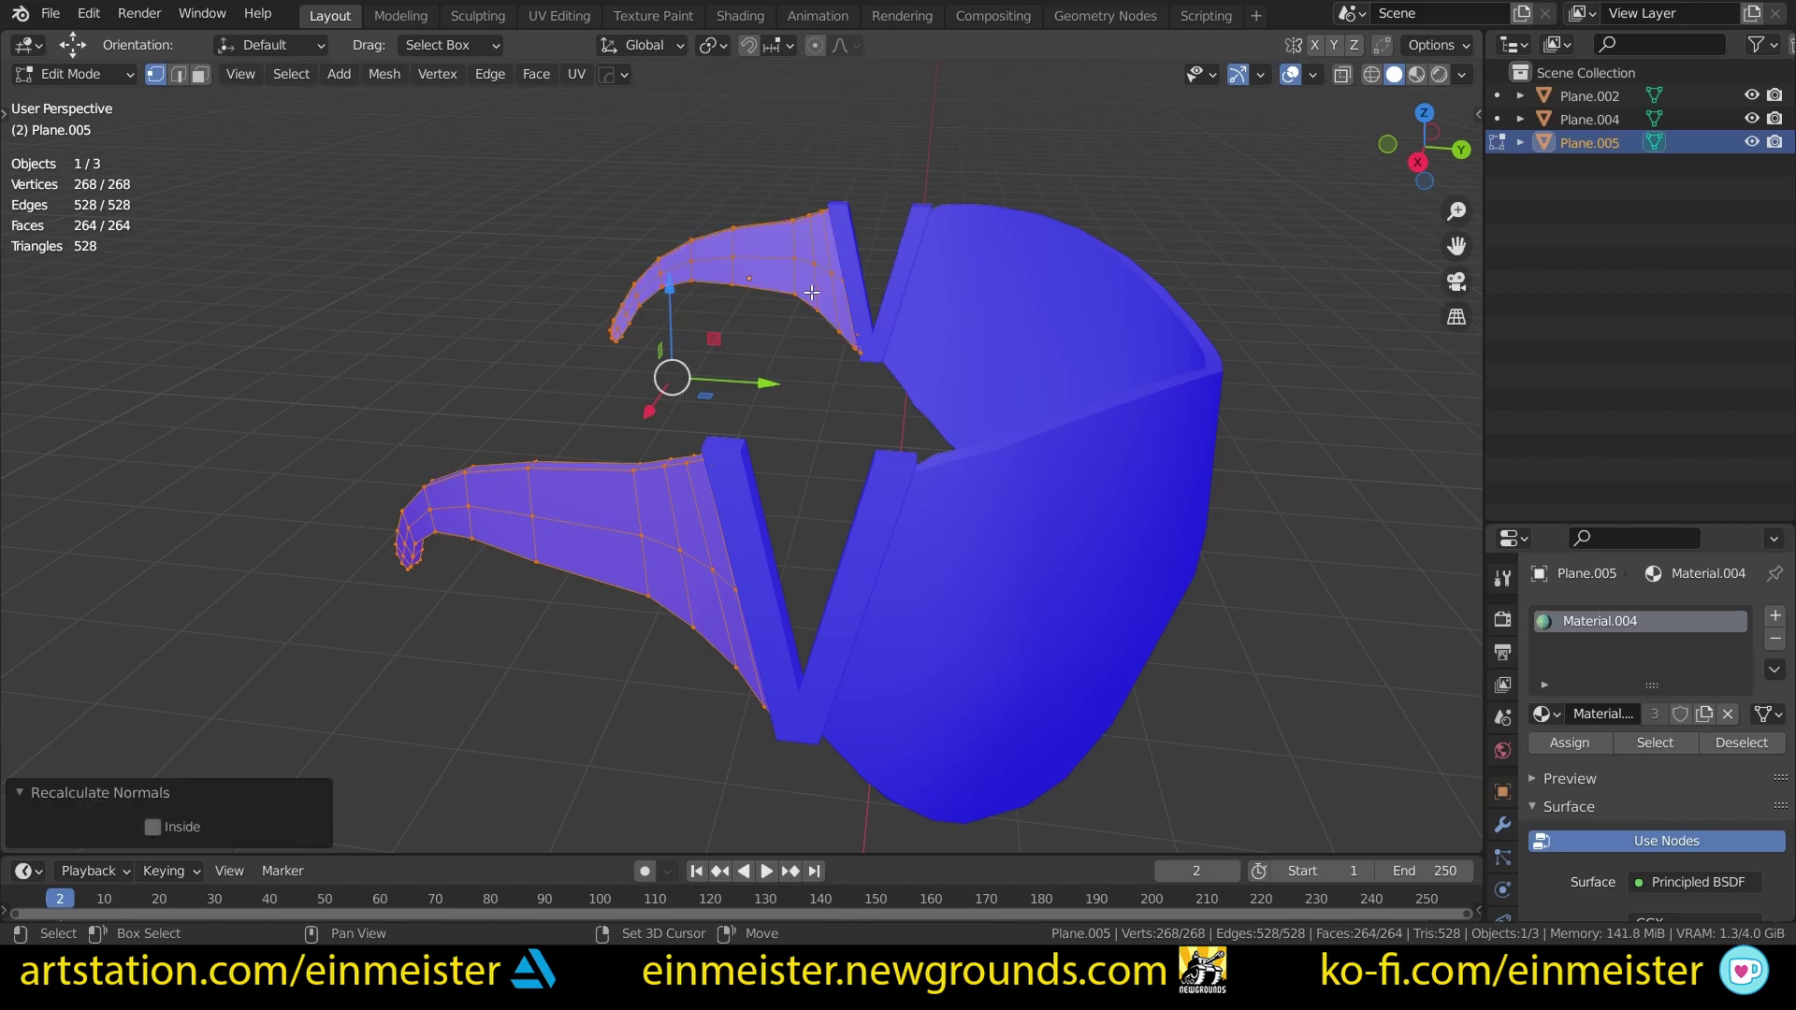
{"action": "key", "text": "Tab"}
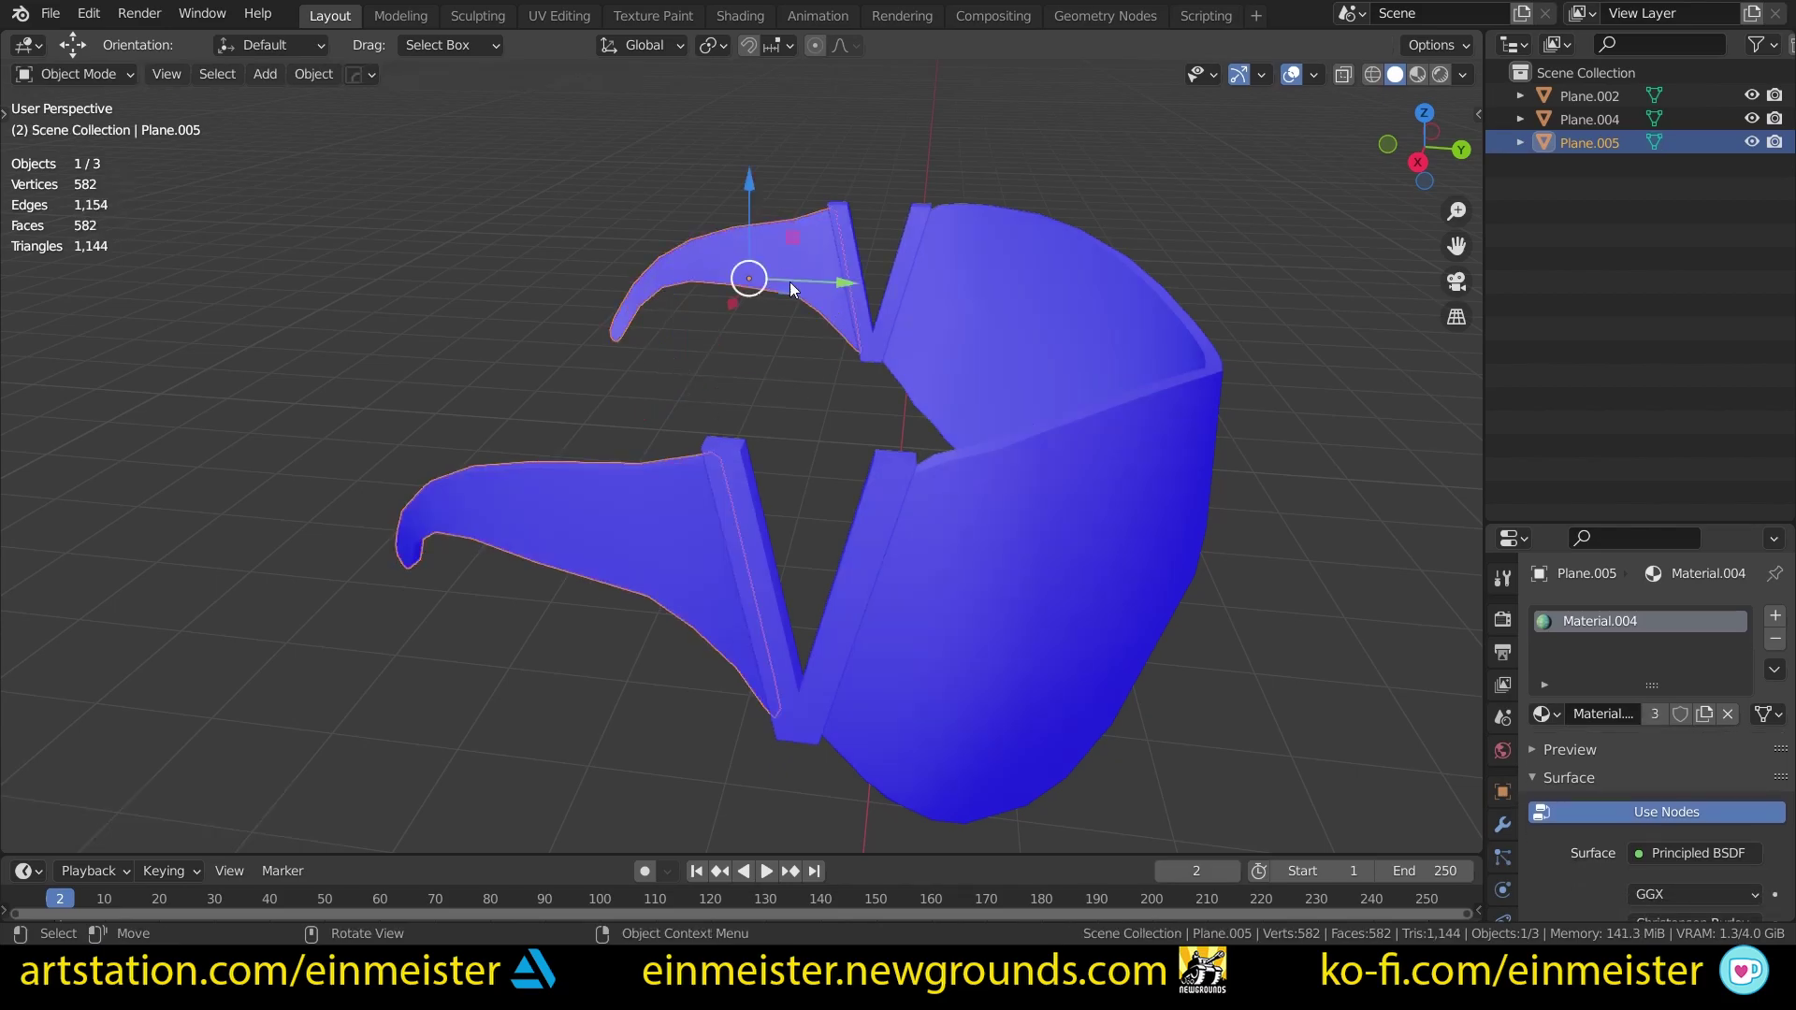
{"action": "left_click", "coordinate": [816, 417]}
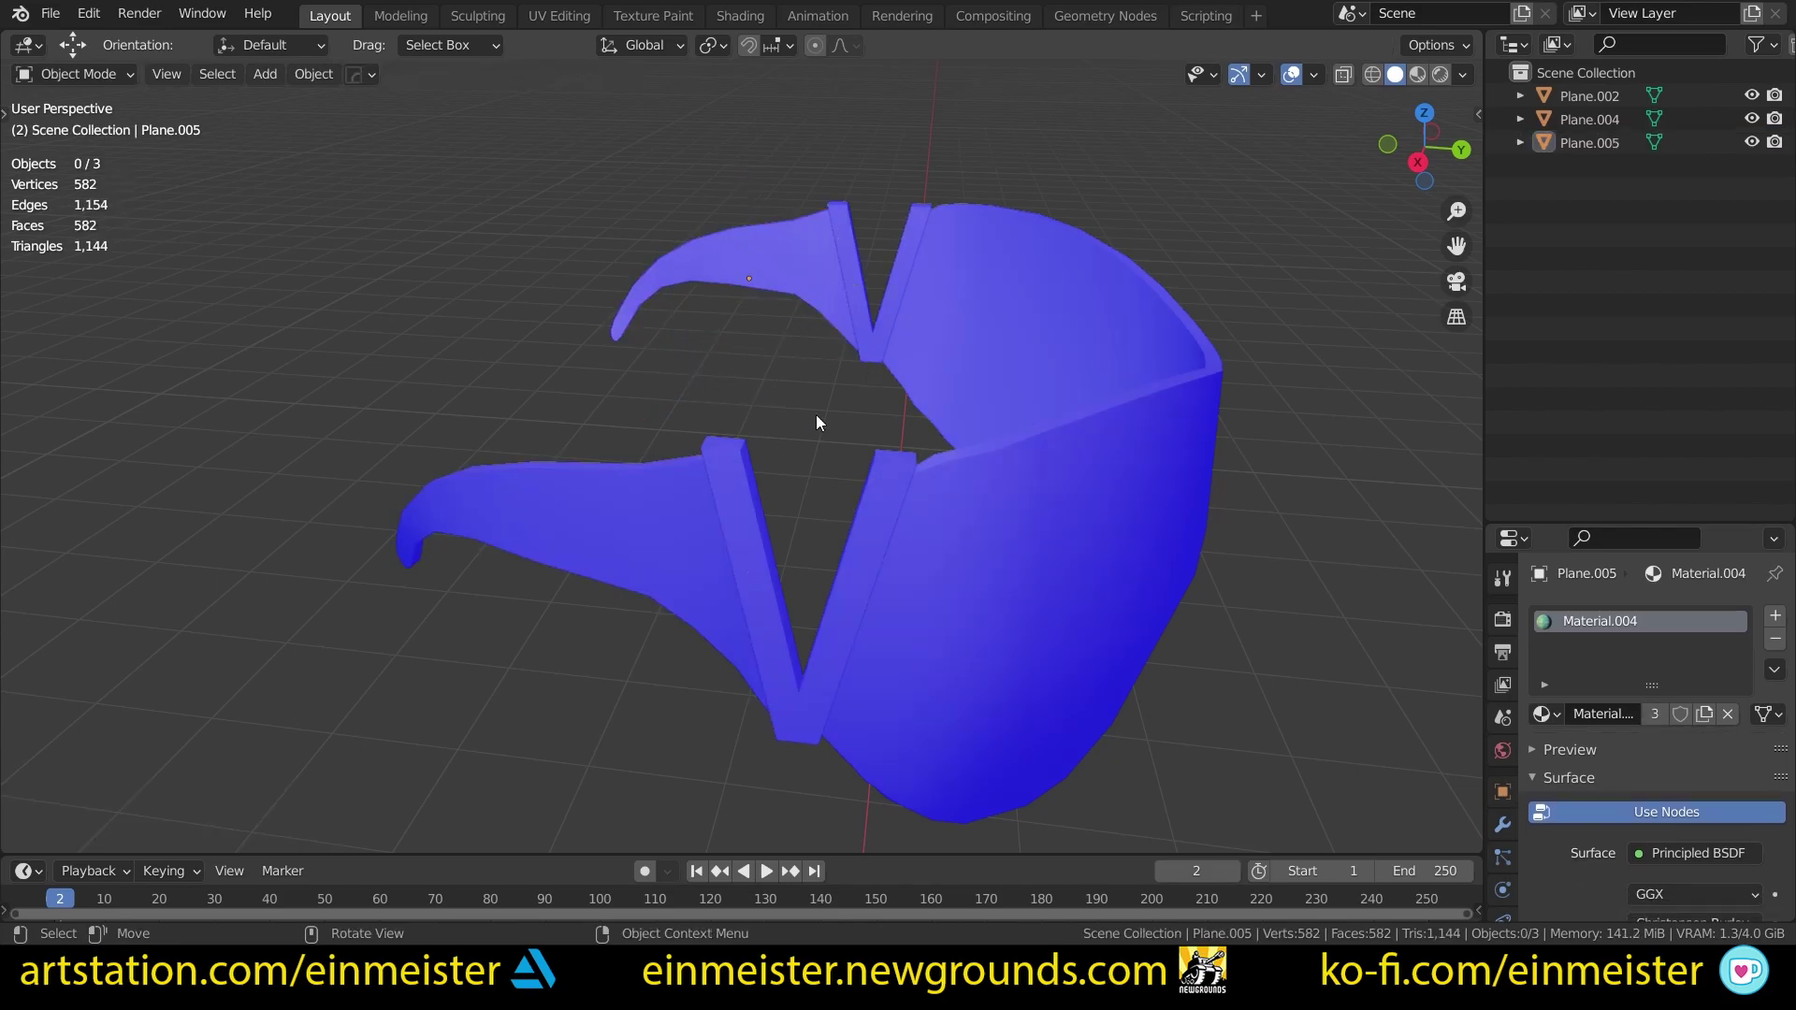
{"action": "key", "text": "Home"}
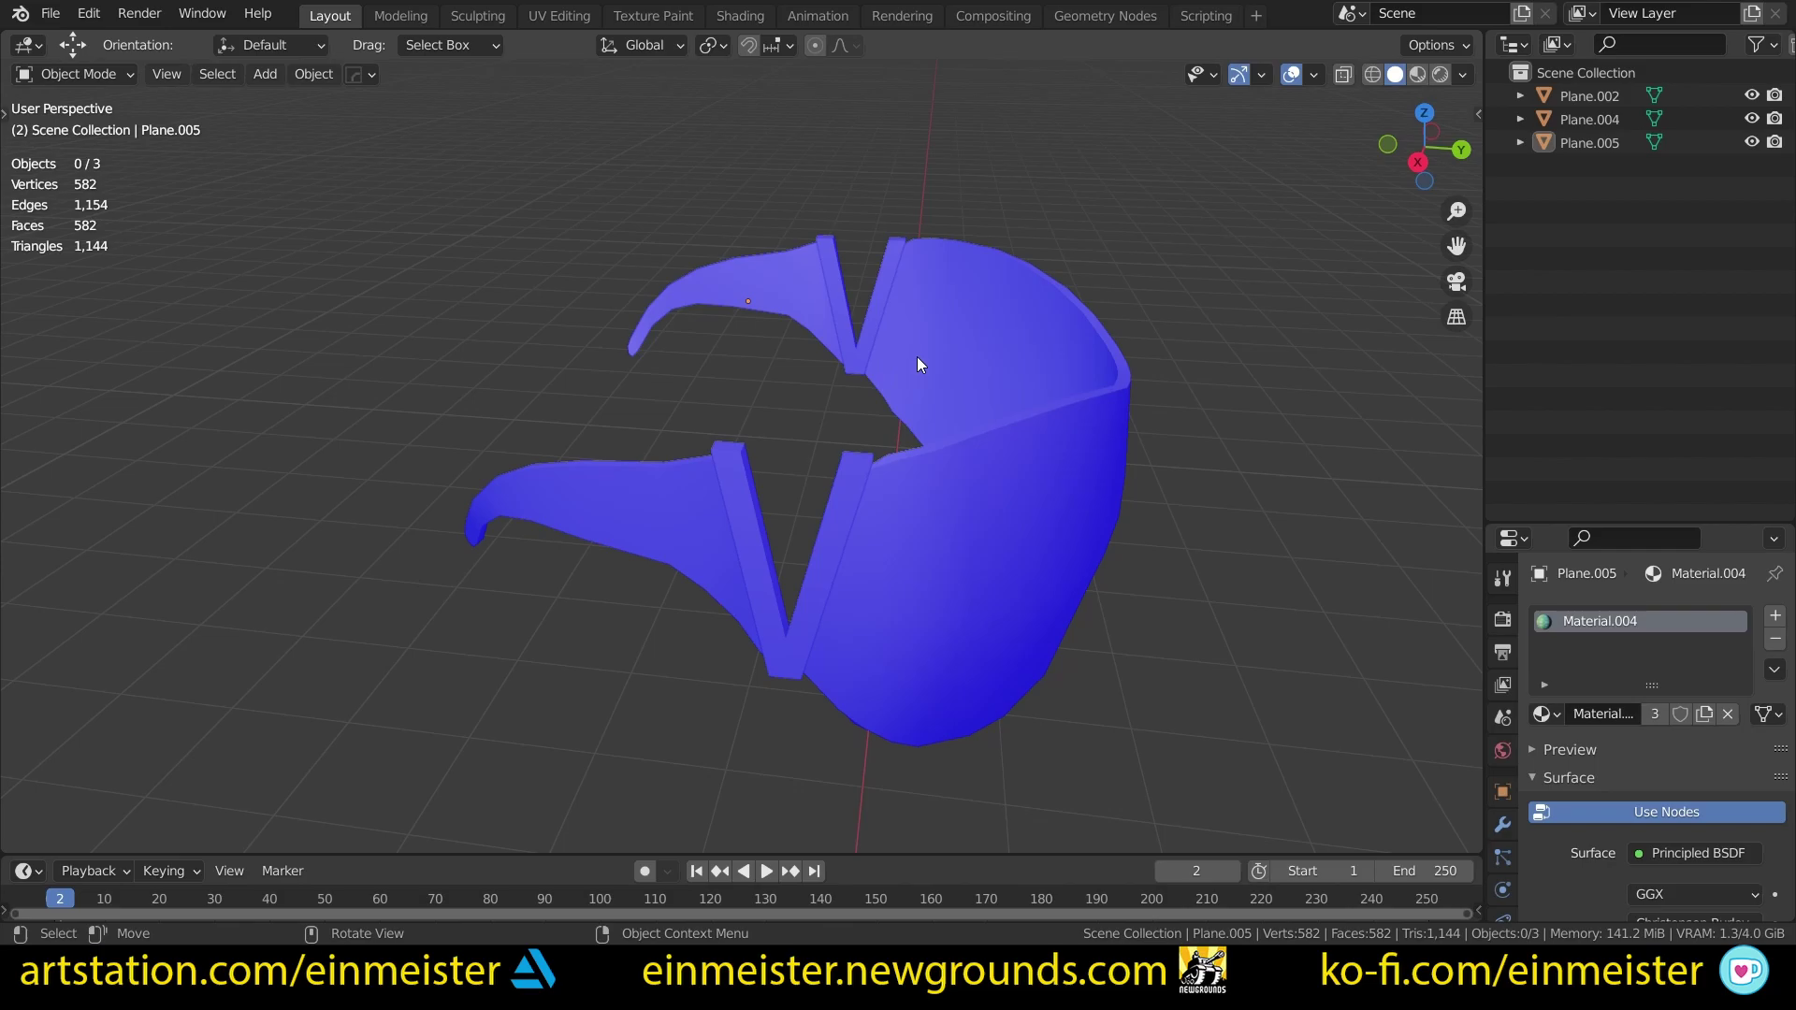
Step: Turn off the Face Orientation overlay
{"action": "left_click", "coordinate": [1313, 75]}
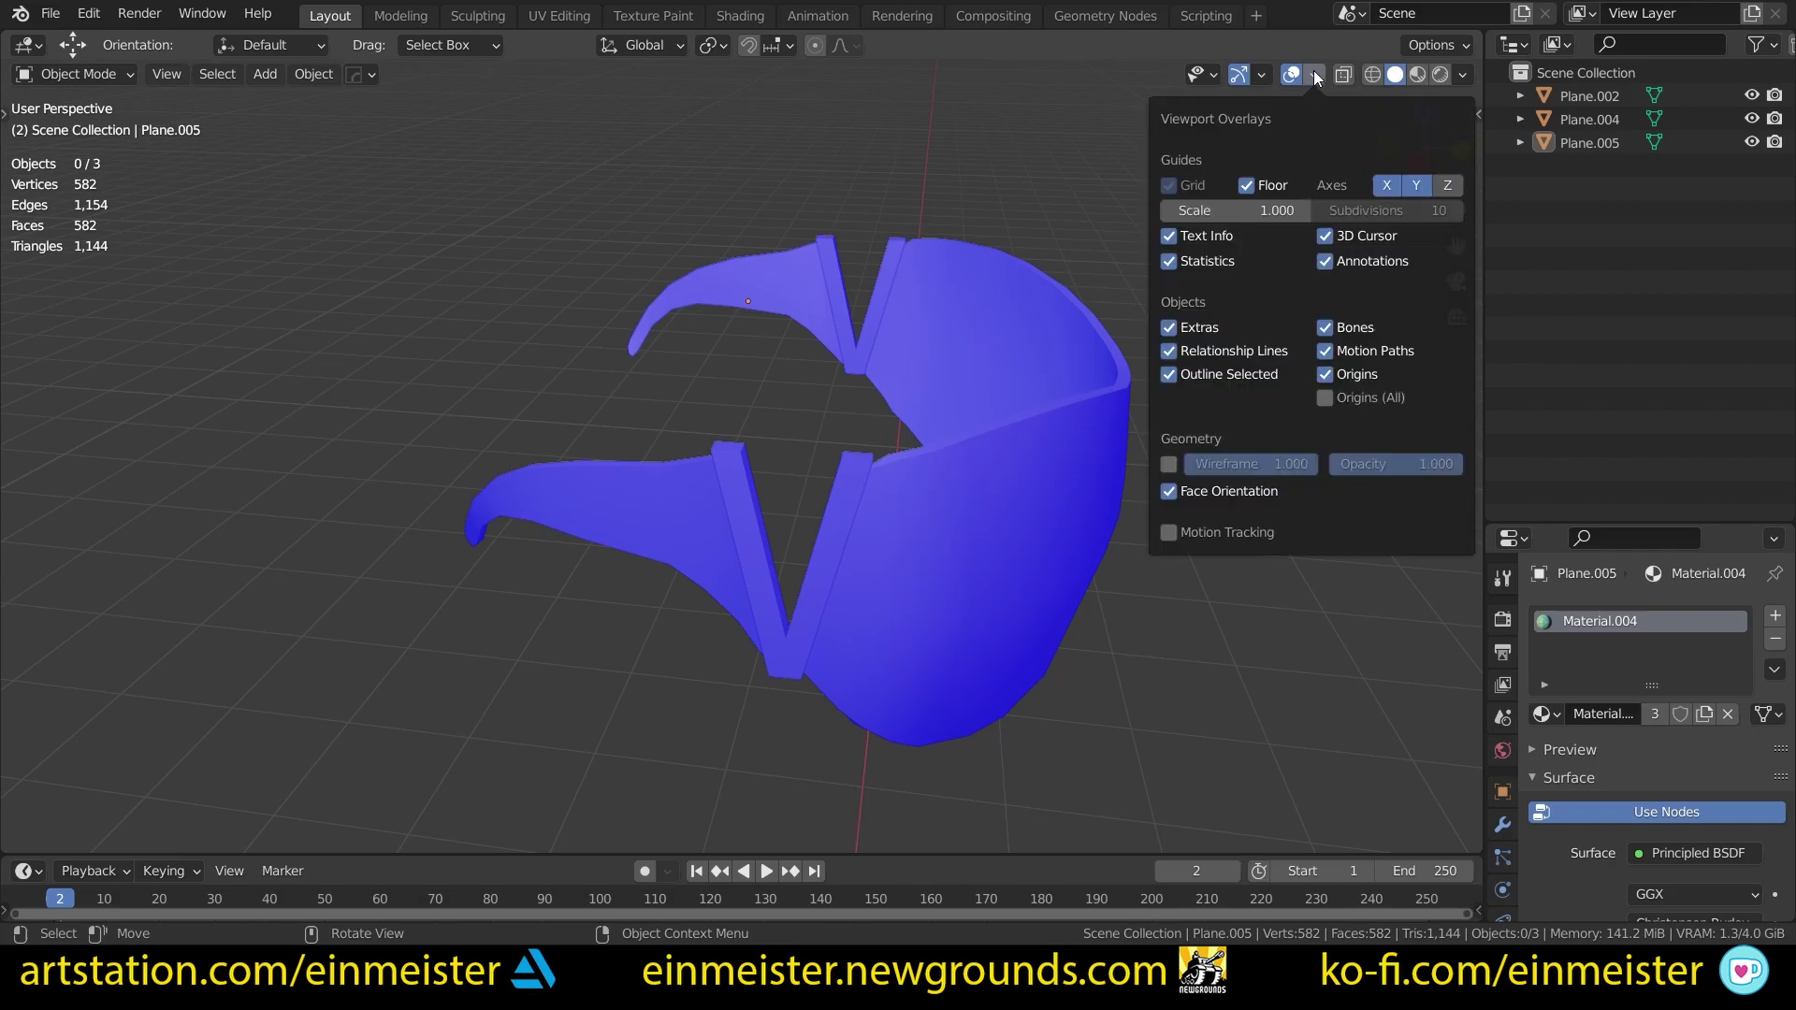
{"action": "left_click", "coordinate": [1228, 498]}
{"action": "middle_click_drag", "start_coordinate": [1007, 486], "coordinate": [739, 248]}
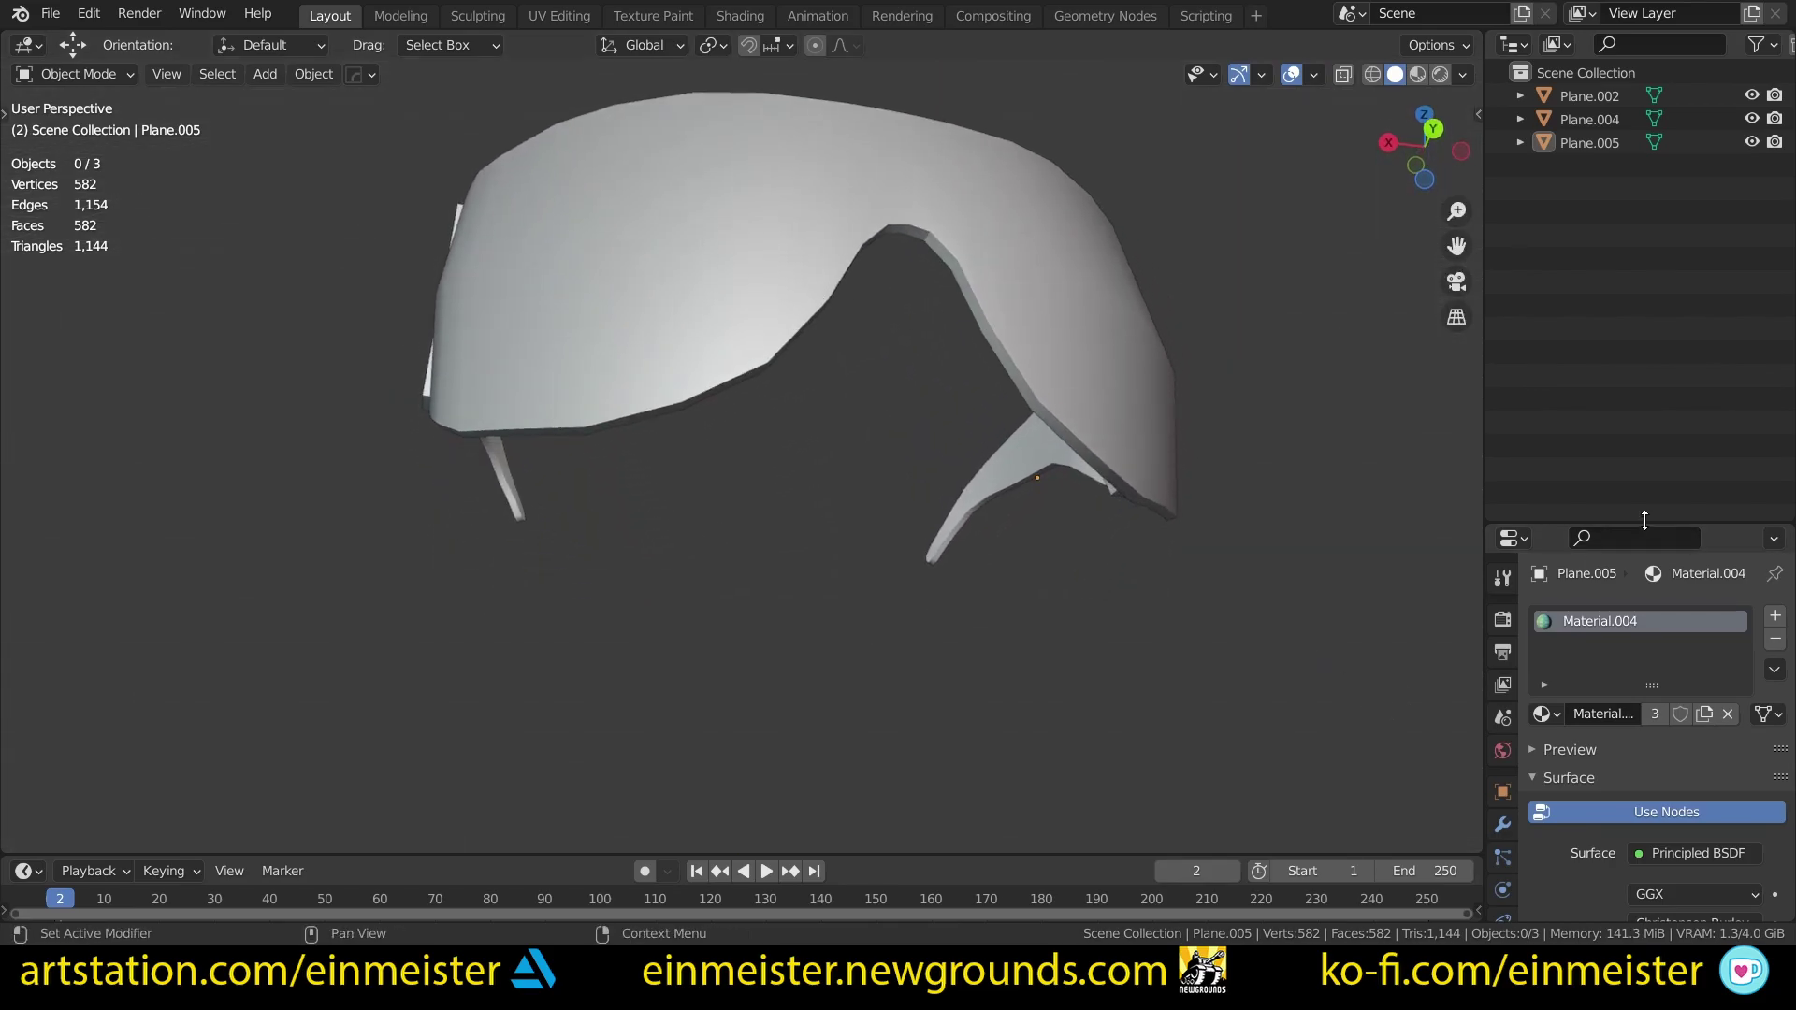
Step: Enlarge the properties area and show the Normals settings in the temple-arm mesh's object data
{"action": "left_click_drag", "start_coordinate": [1645, 526], "coordinate": [1645, 282]}
{"action": "middle_click_drag", "start_coordinate": [979, 339], "coordinate": [941, 477]}
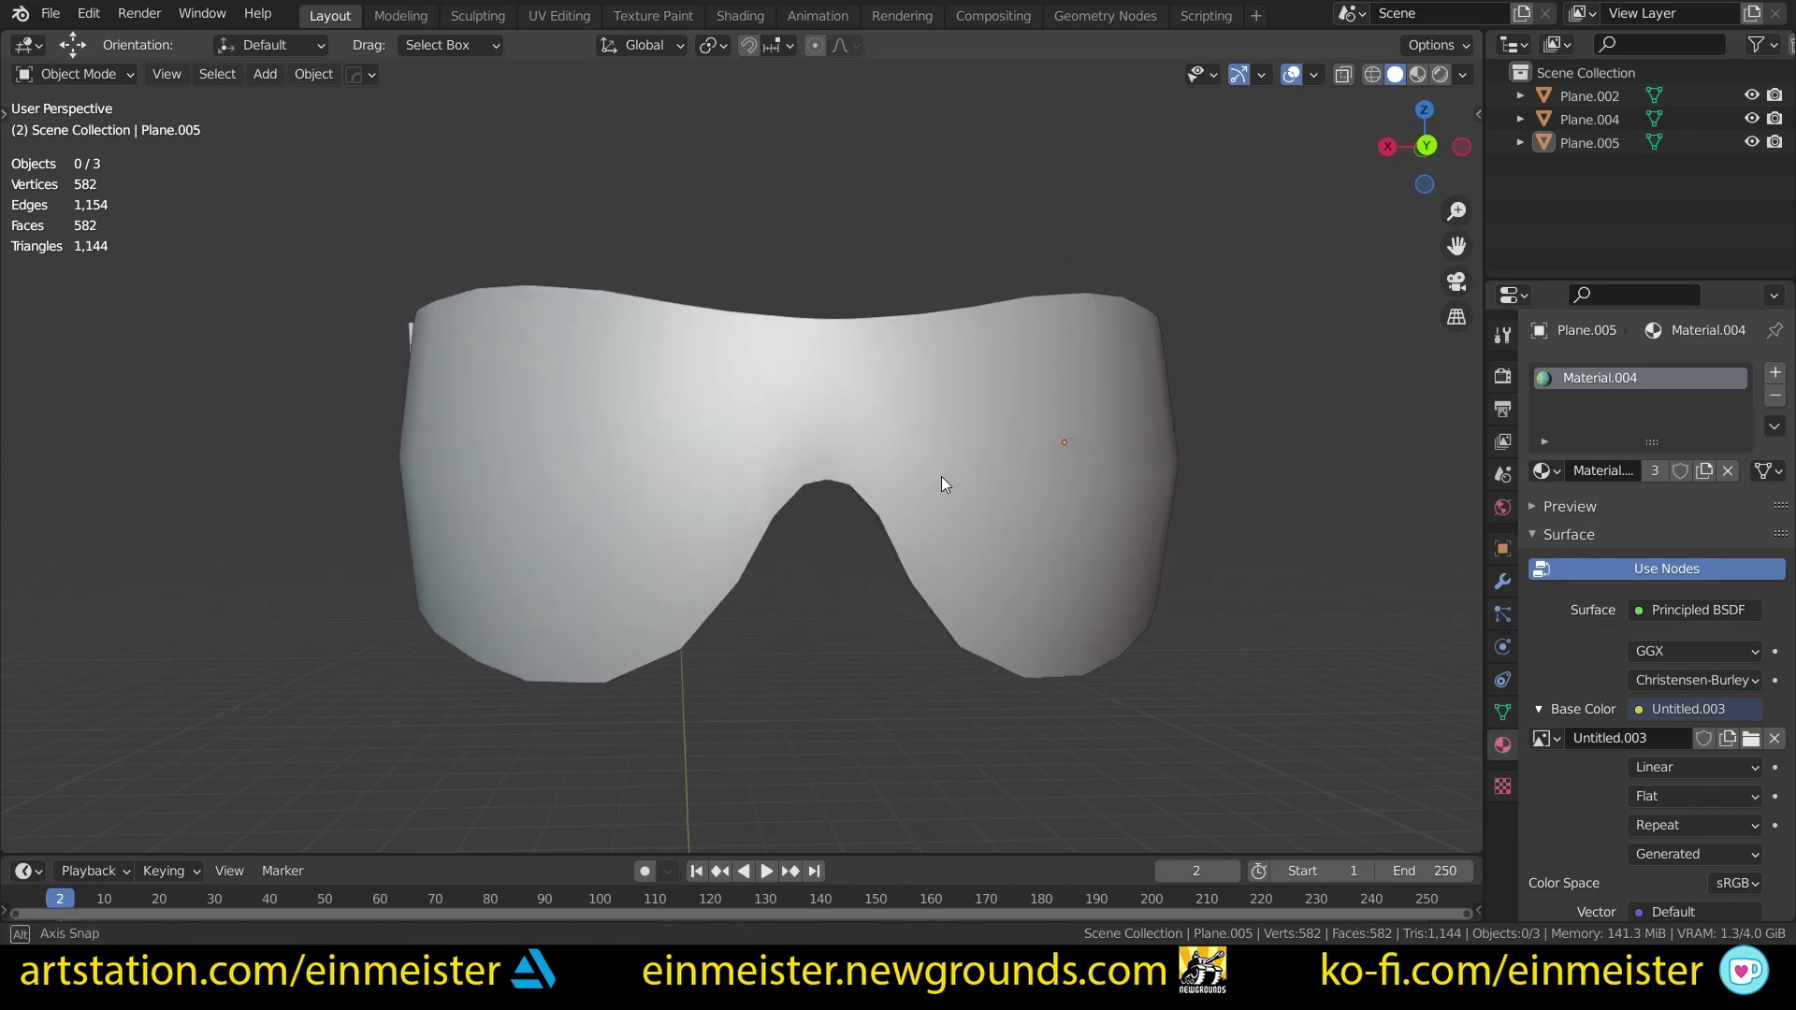
{"action": "left_click", "coordinate": [1503, 714]}
{"action": "left_click", "coordinate": [1538, 773]}
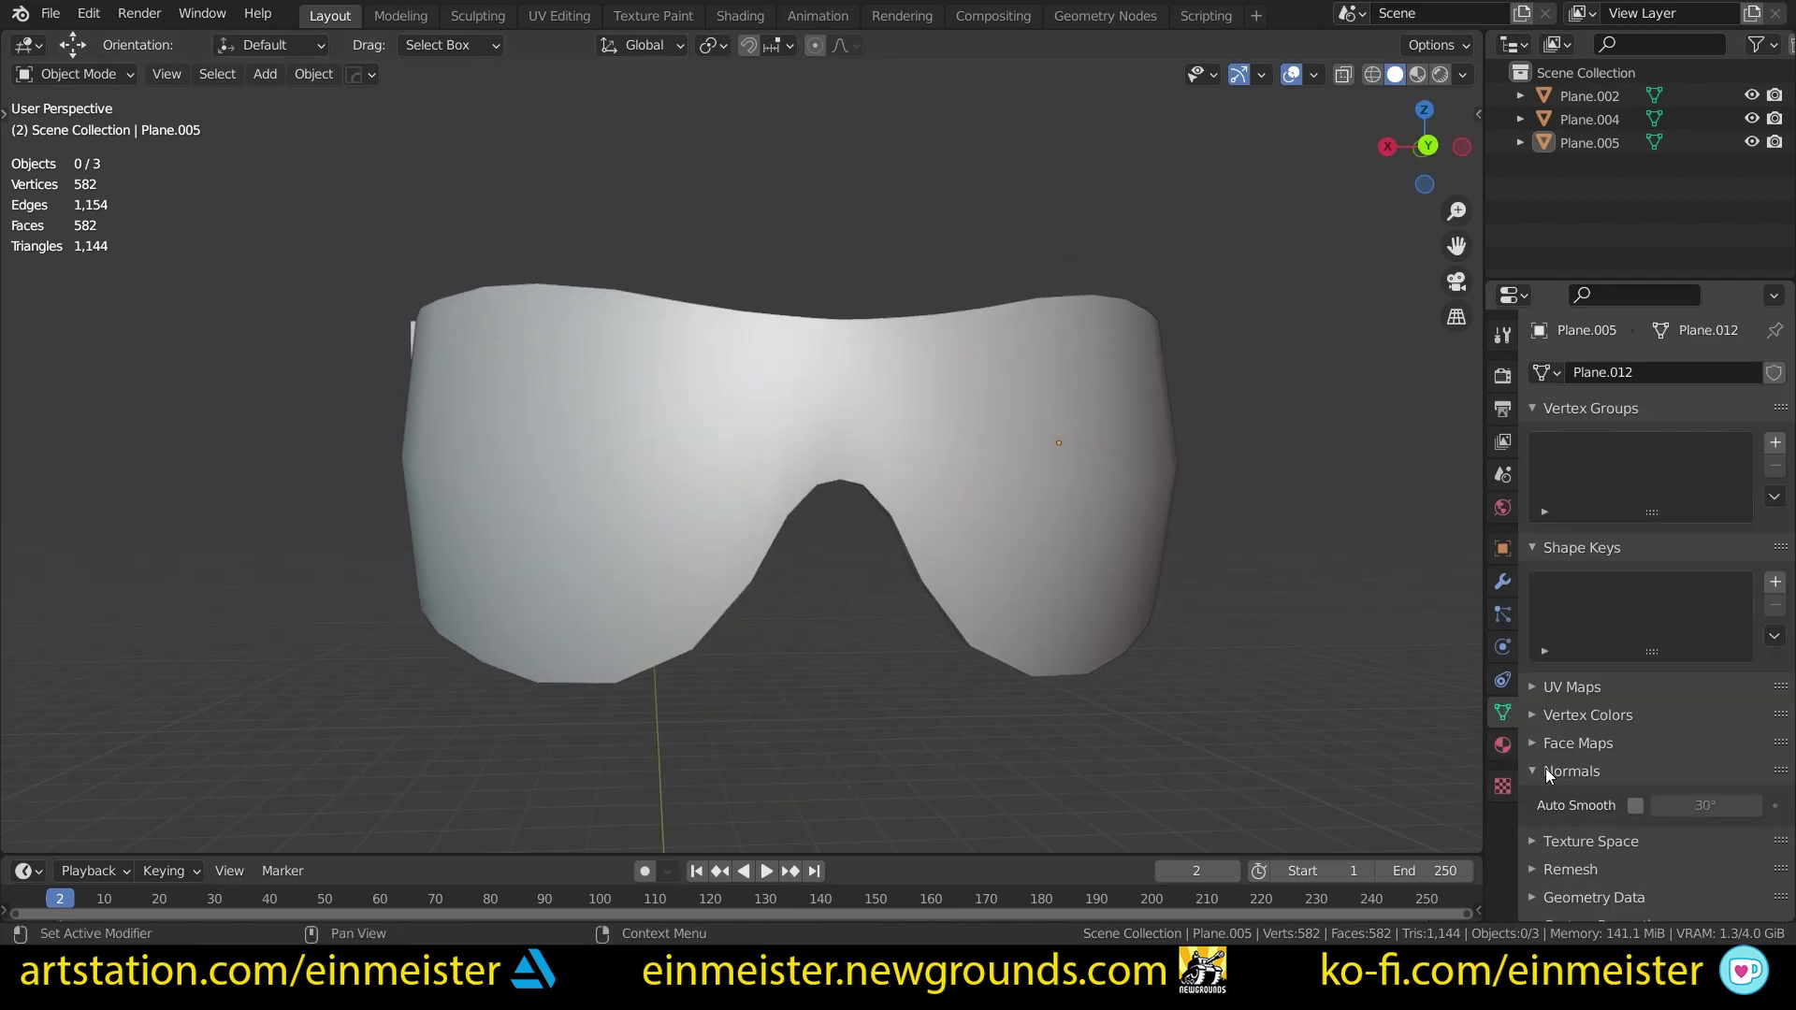
Step: Enter Edit Mode on the visor lens and focus on a vertex along its nose cutout
{"action": "middle_click_drag", "start_coordinate": [762, 532], "coordinate": [601, 447]}
{"action": "left_click", "coordinate": [601, 447]}
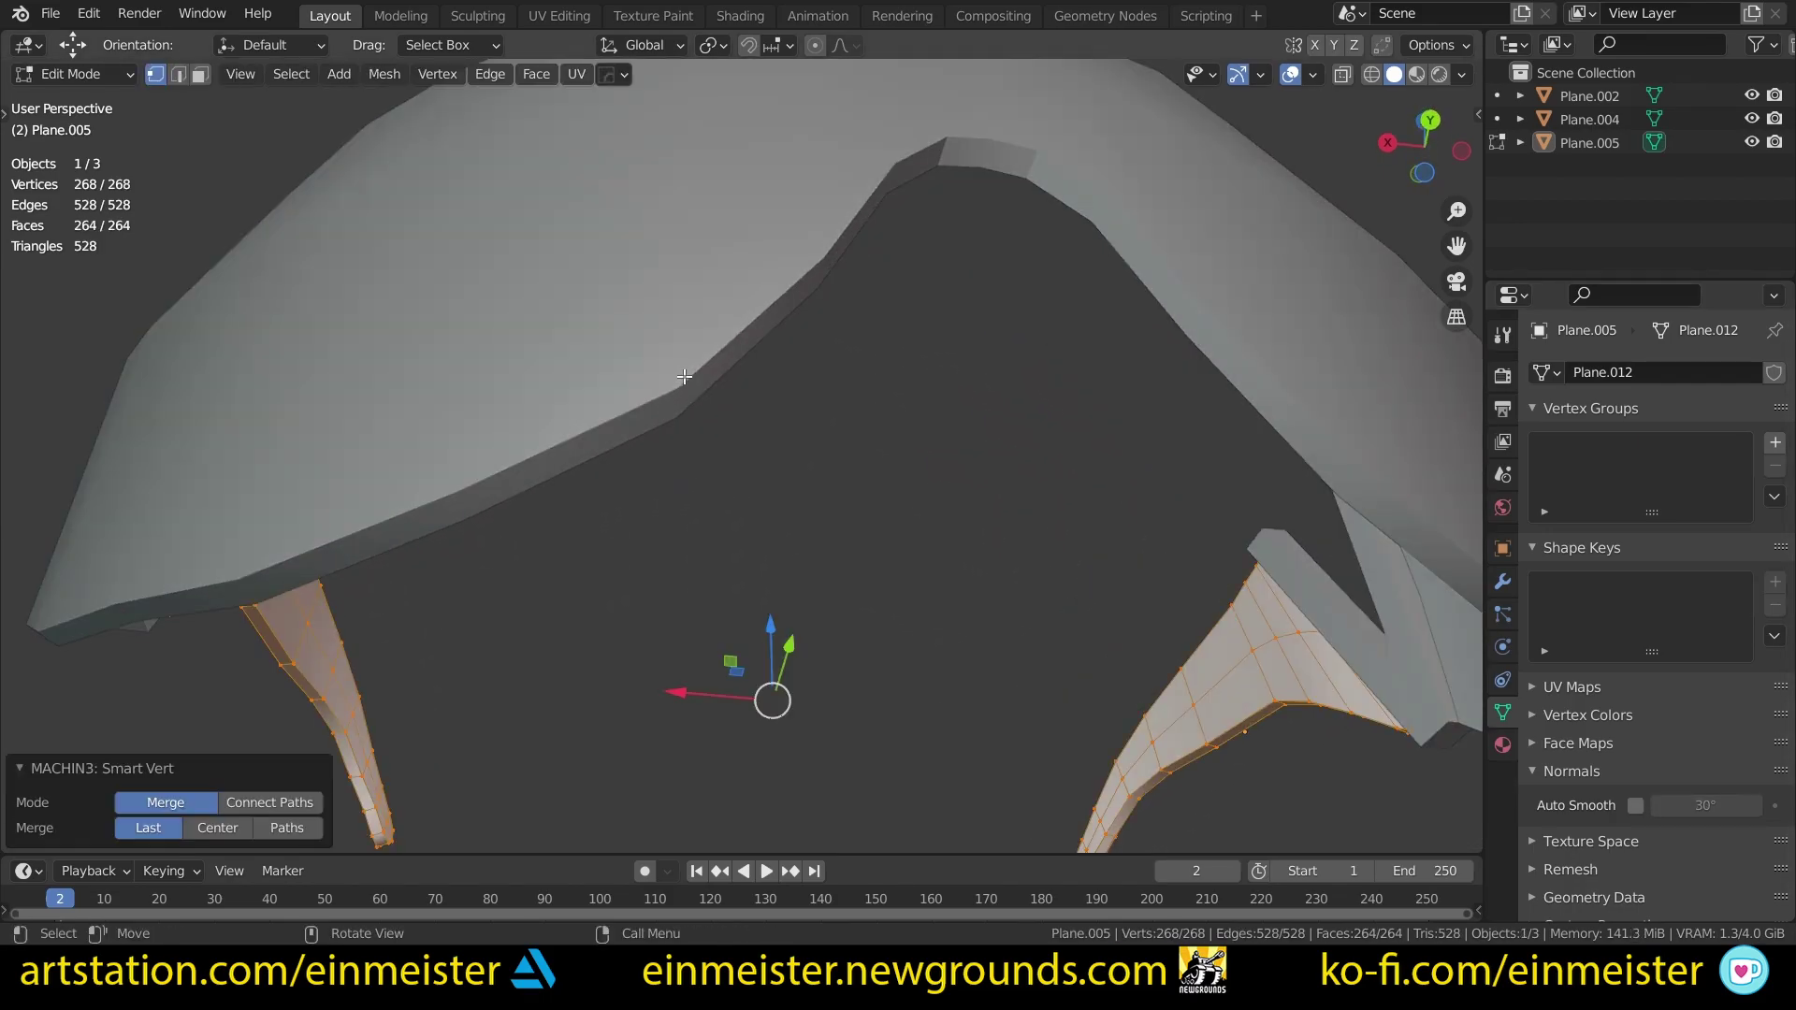
{"action": "key", "text": "Tab"}
{"action": "key", "text": "KP_Decimal"}
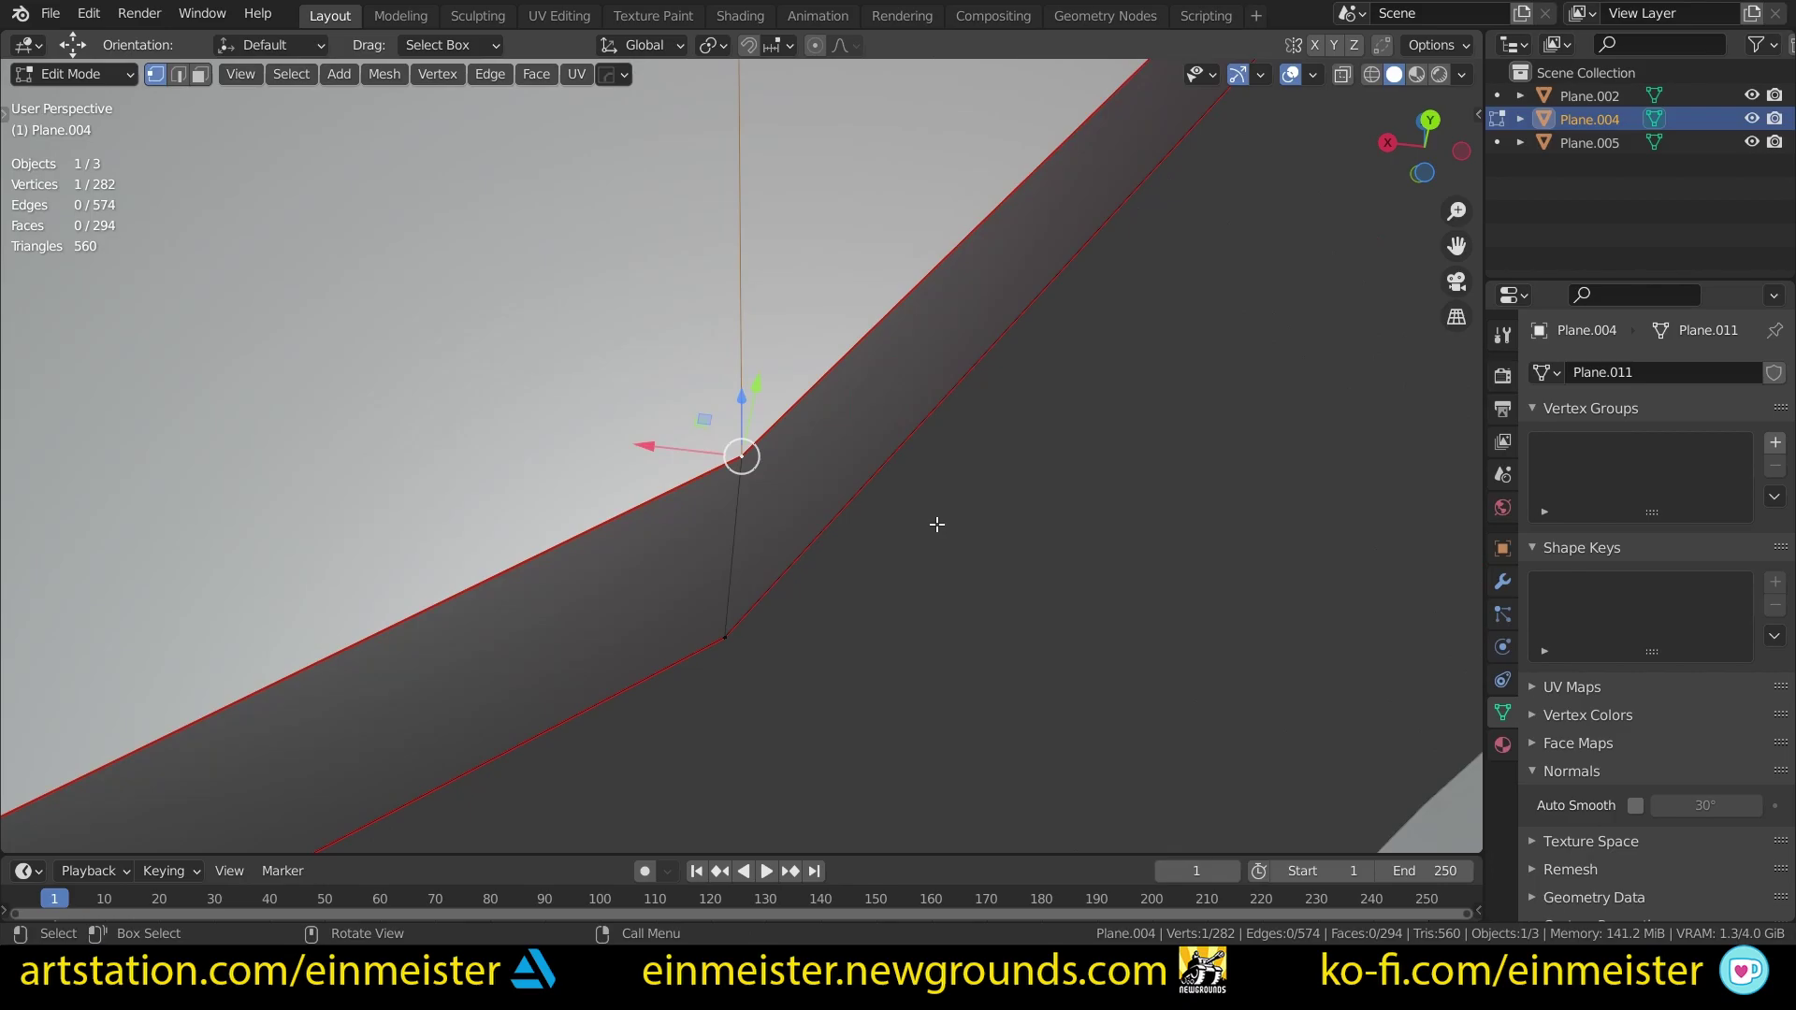
Step: Test-move vertices along the visor's nose cutout to check whether the rim is connected, cancelling each move
{"action": "middle_click_drag", "start_coordinate": [937, 524], "coordinate": [656, 520]}
{"action": "scroll", "coordinate": [822, 344], "scroll_direction": "down", "scroll_amount": 3}
{"action": "left_click", "coordinate": [839, 371]}
{"action": "key", "text": "g"}
{"action": "right_click", "coordinate": [744, 247]}
{"action": "left_click", "coordinate": [945, 200]}
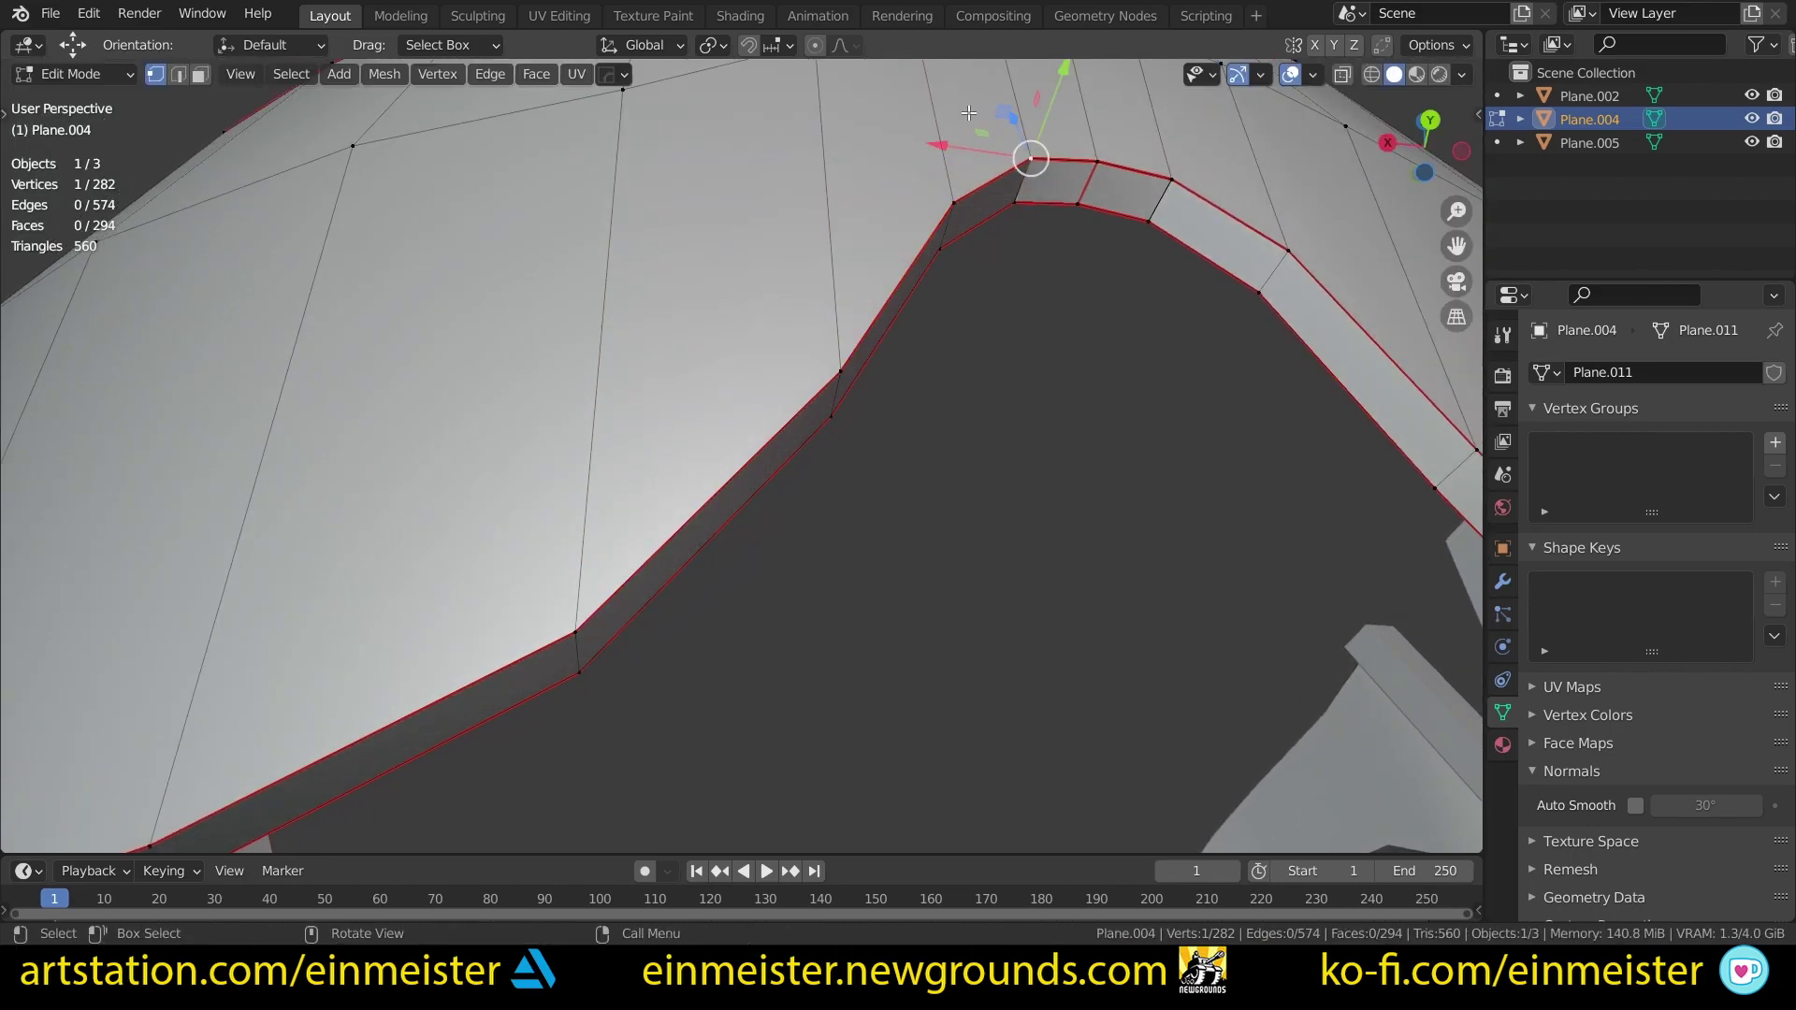
{"action": "middle_click_drag", "start_coordinate": [1030, 168], "coordinate": [1029, 214]}
{"action": "scroll", "coordinate": [1029, 214], "scroll_direction": "down", "scroll_amount": 1}
{"action": "middle_click_drag", "start_coordinate": [901, 335], "coordinate": [822, 389], "text": "shift"}
{"action": "scroll", "coordinate": [825, 395], "scroll_direction": "up", "scroll_amount": 3}
{"action": "key", "text": "g"}
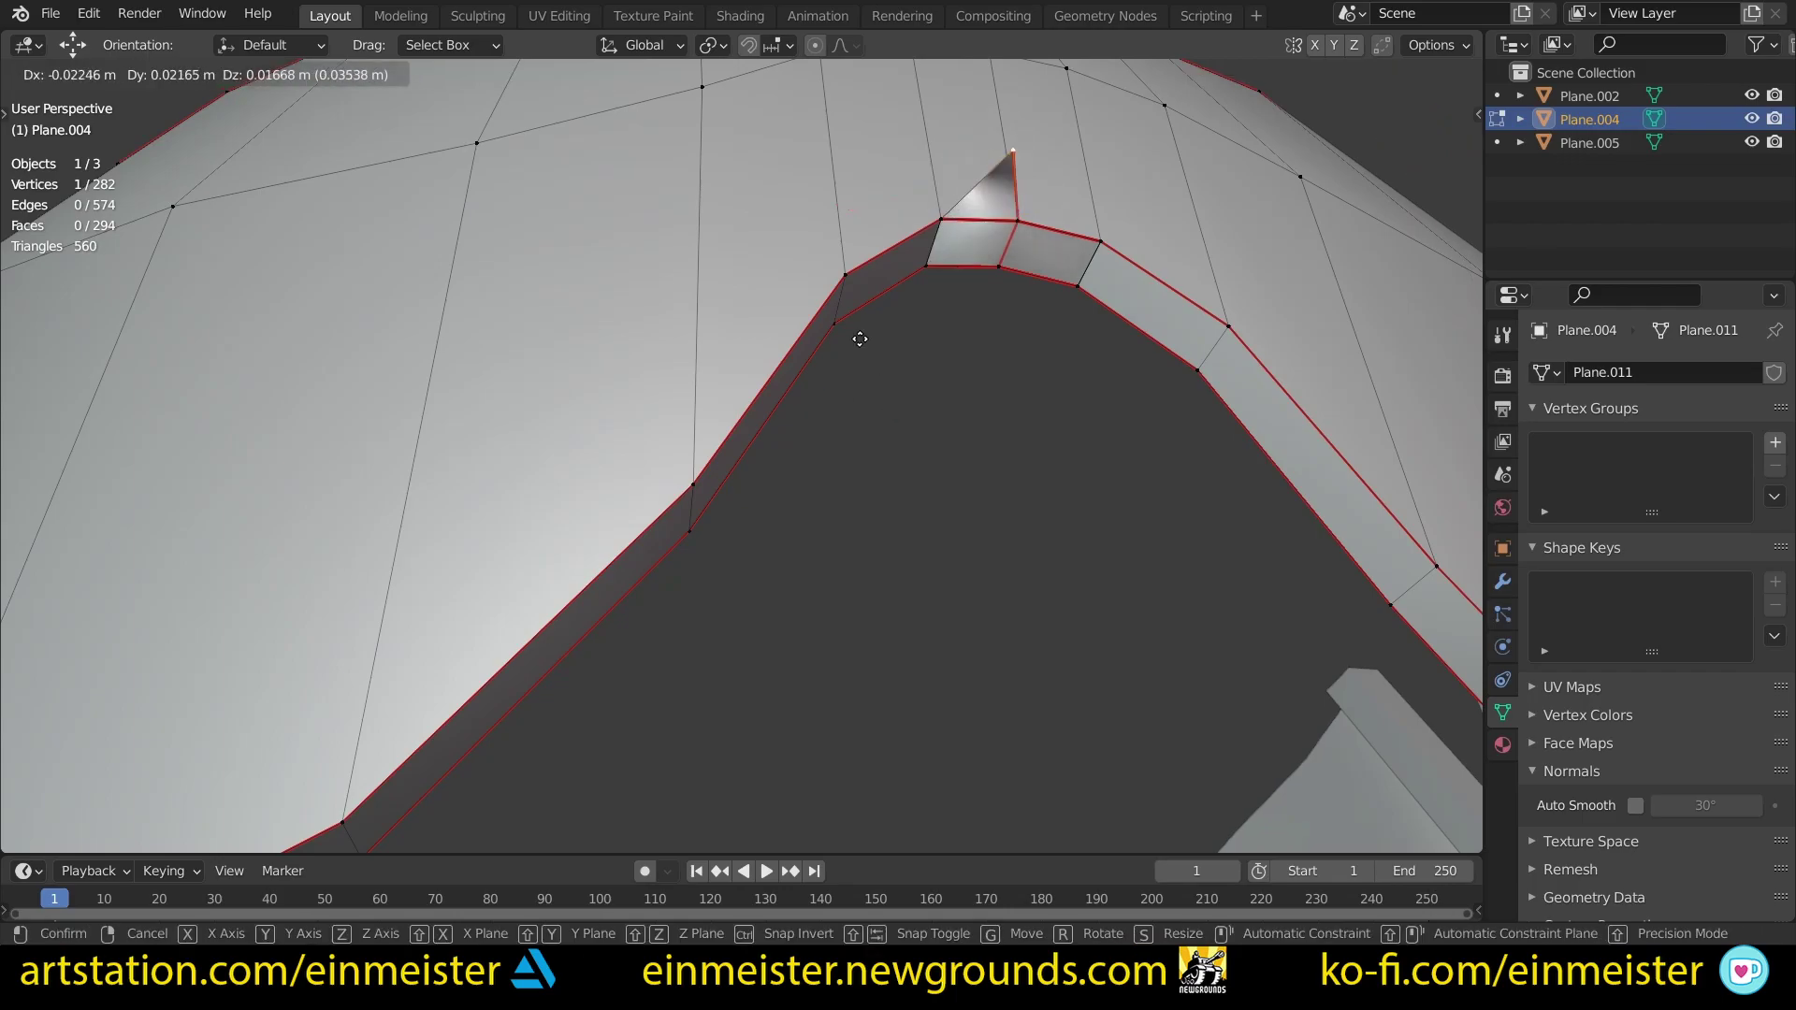
{"action": "right_click", "coordinate": [832, 358]}
Step: Merge all vertices of the visor mesh by distance, using a merge distance of 0.0001 m
{"action": "scroll", "coordinate": [788, 388], "scroll_direction": "down", "scroll_amount": 4}
{"action": "middle_click_drag", "start_coordinate": [600, 354], "coordinate": [699, 471]}
{"action": "key", "text": "KP_Decimal"}
{"action": "key", "text": "a"}
{"action": "key", "text": "KP_Decimal"}
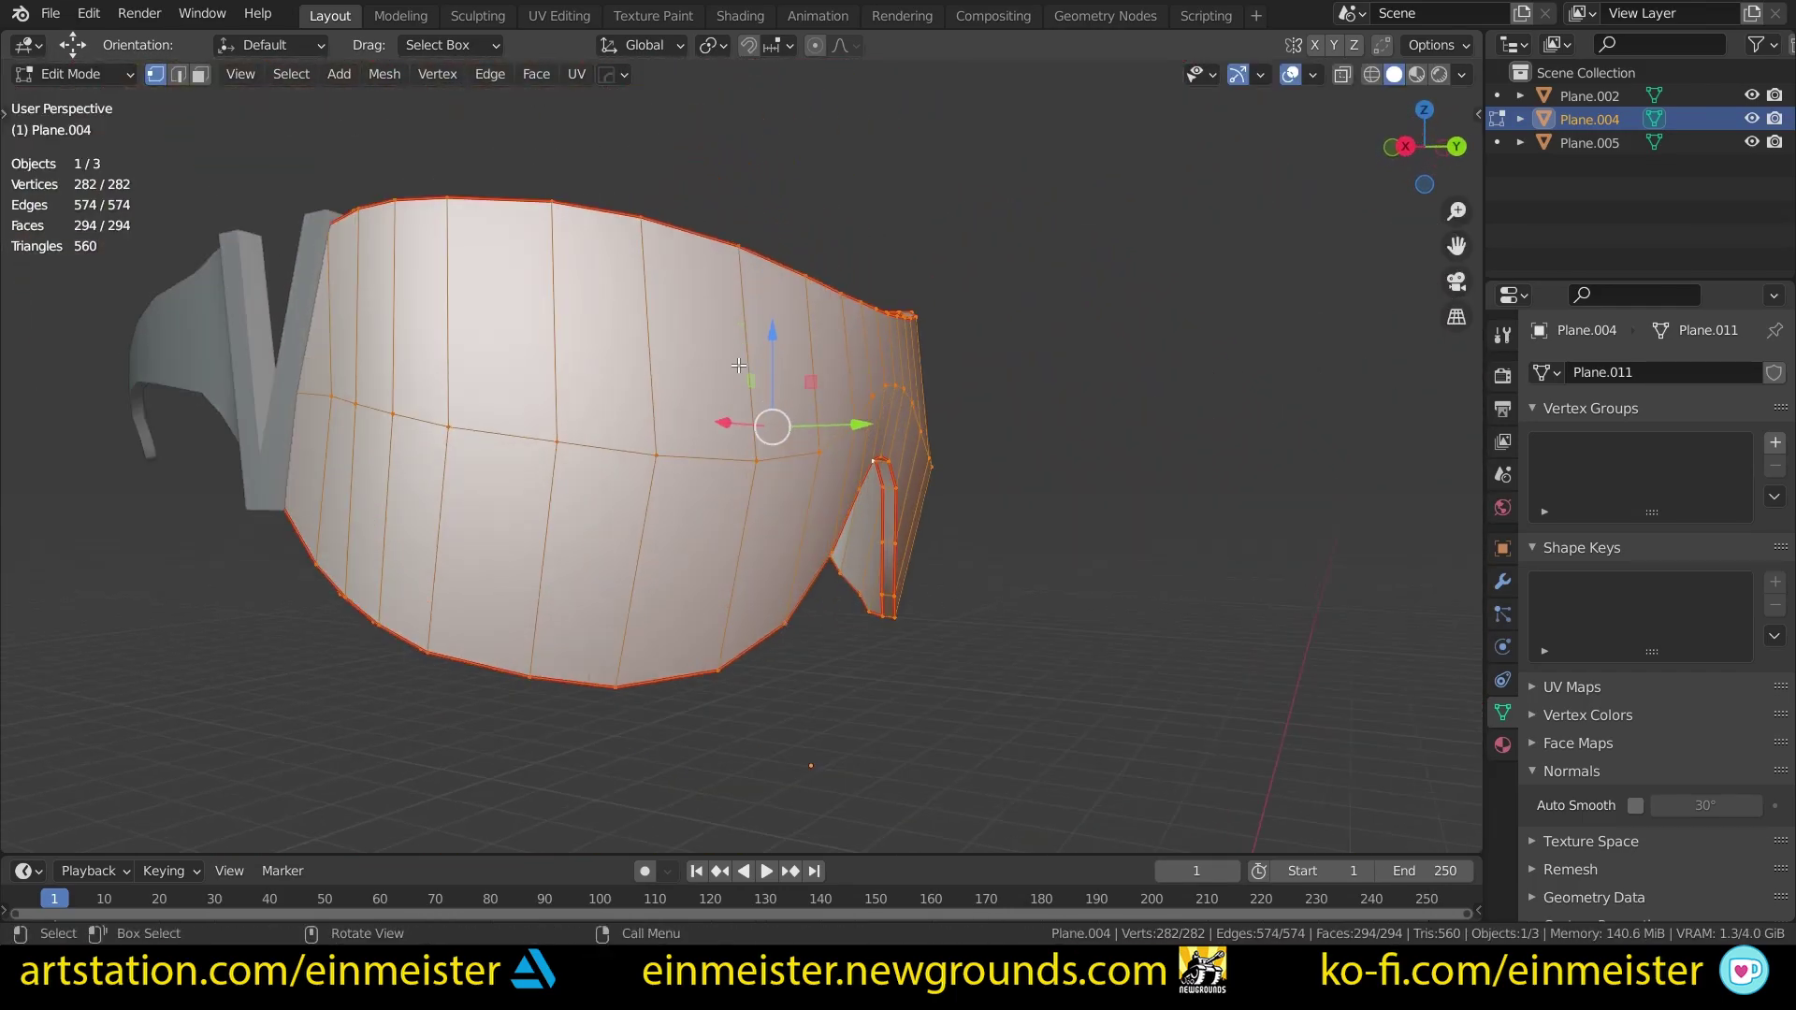
{"action": "middle_click_drag", "start_coordinate": [740, 360], "coordinate": [645, 503]}
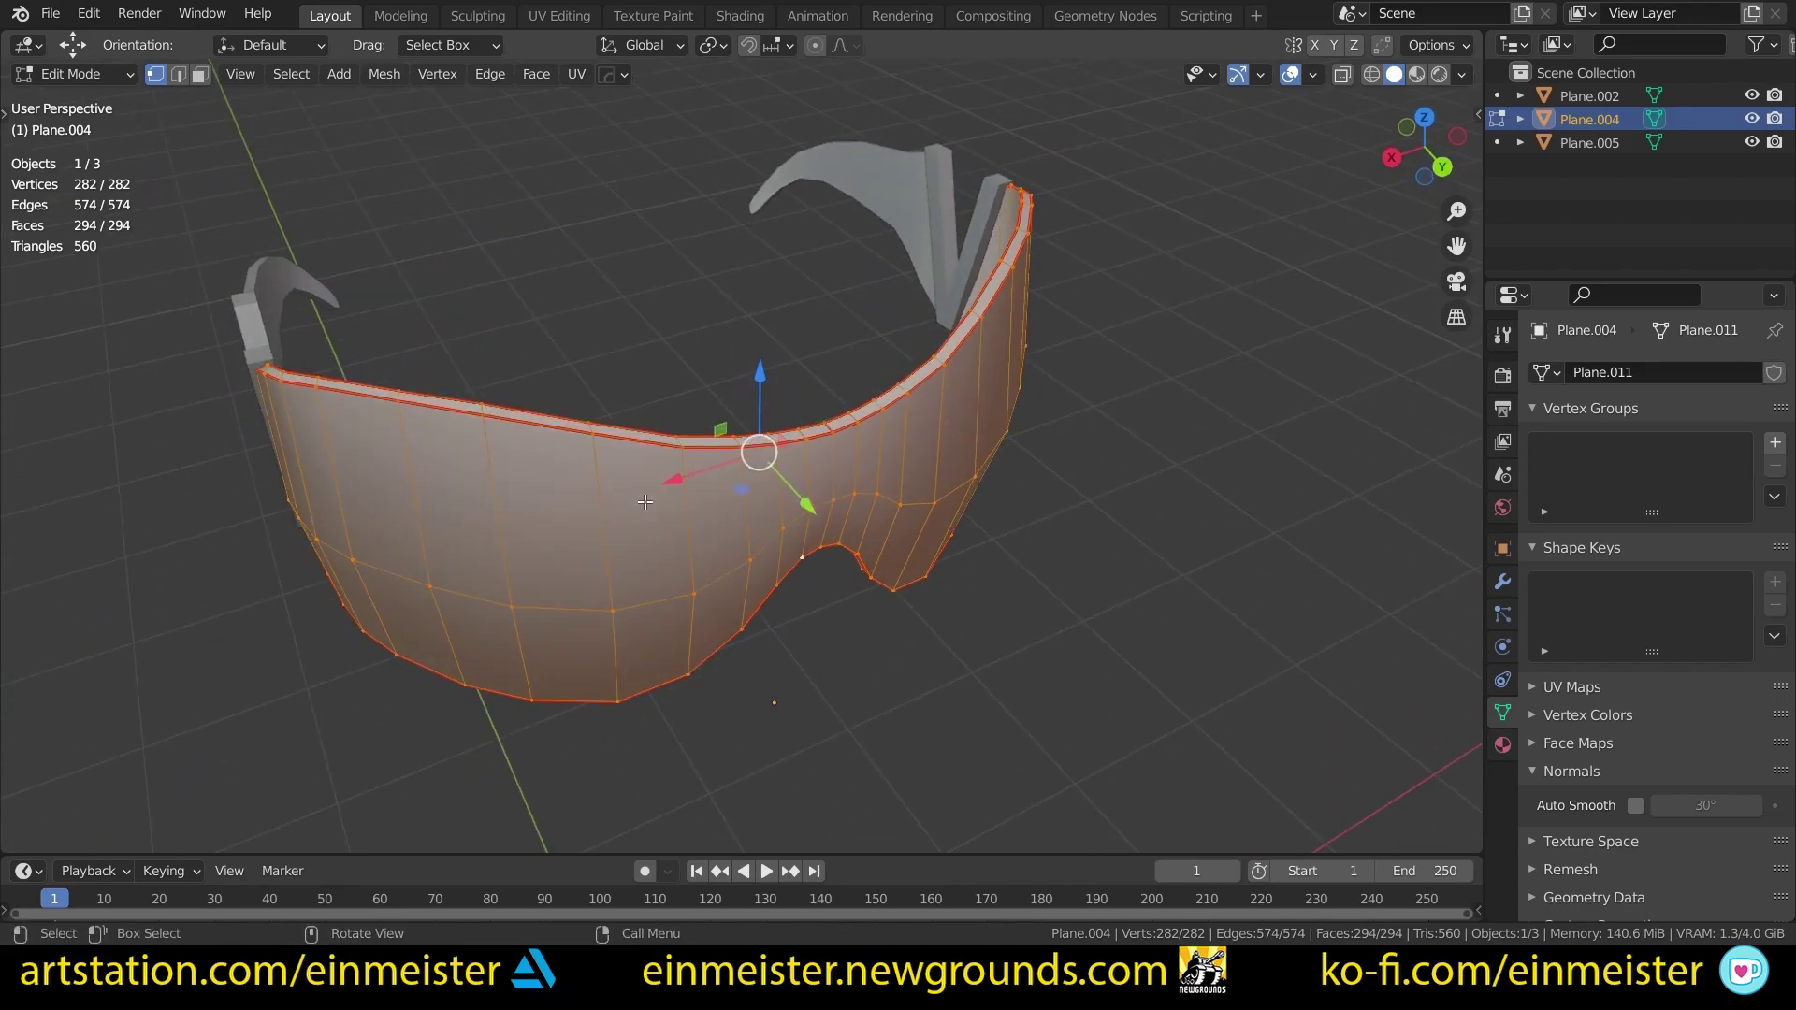
{"action": "key", "text": "m"}
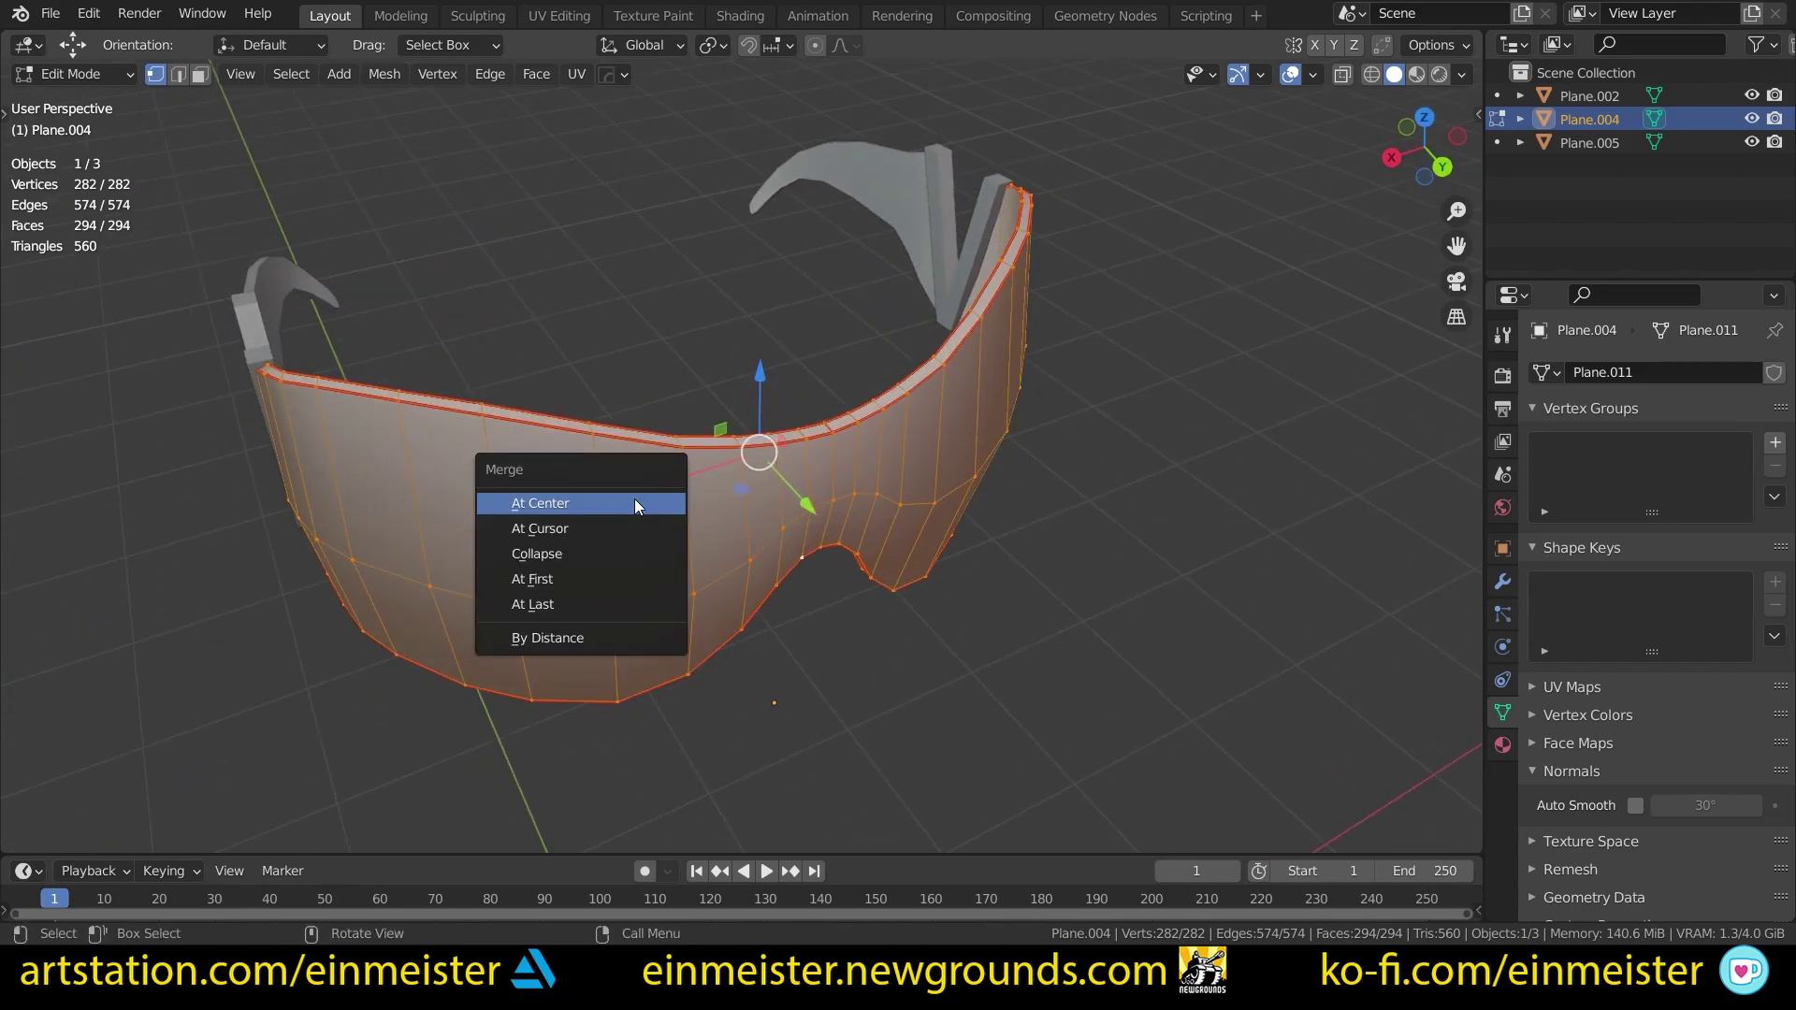
{"action": "left_click", "coordinate": [552, 638]}
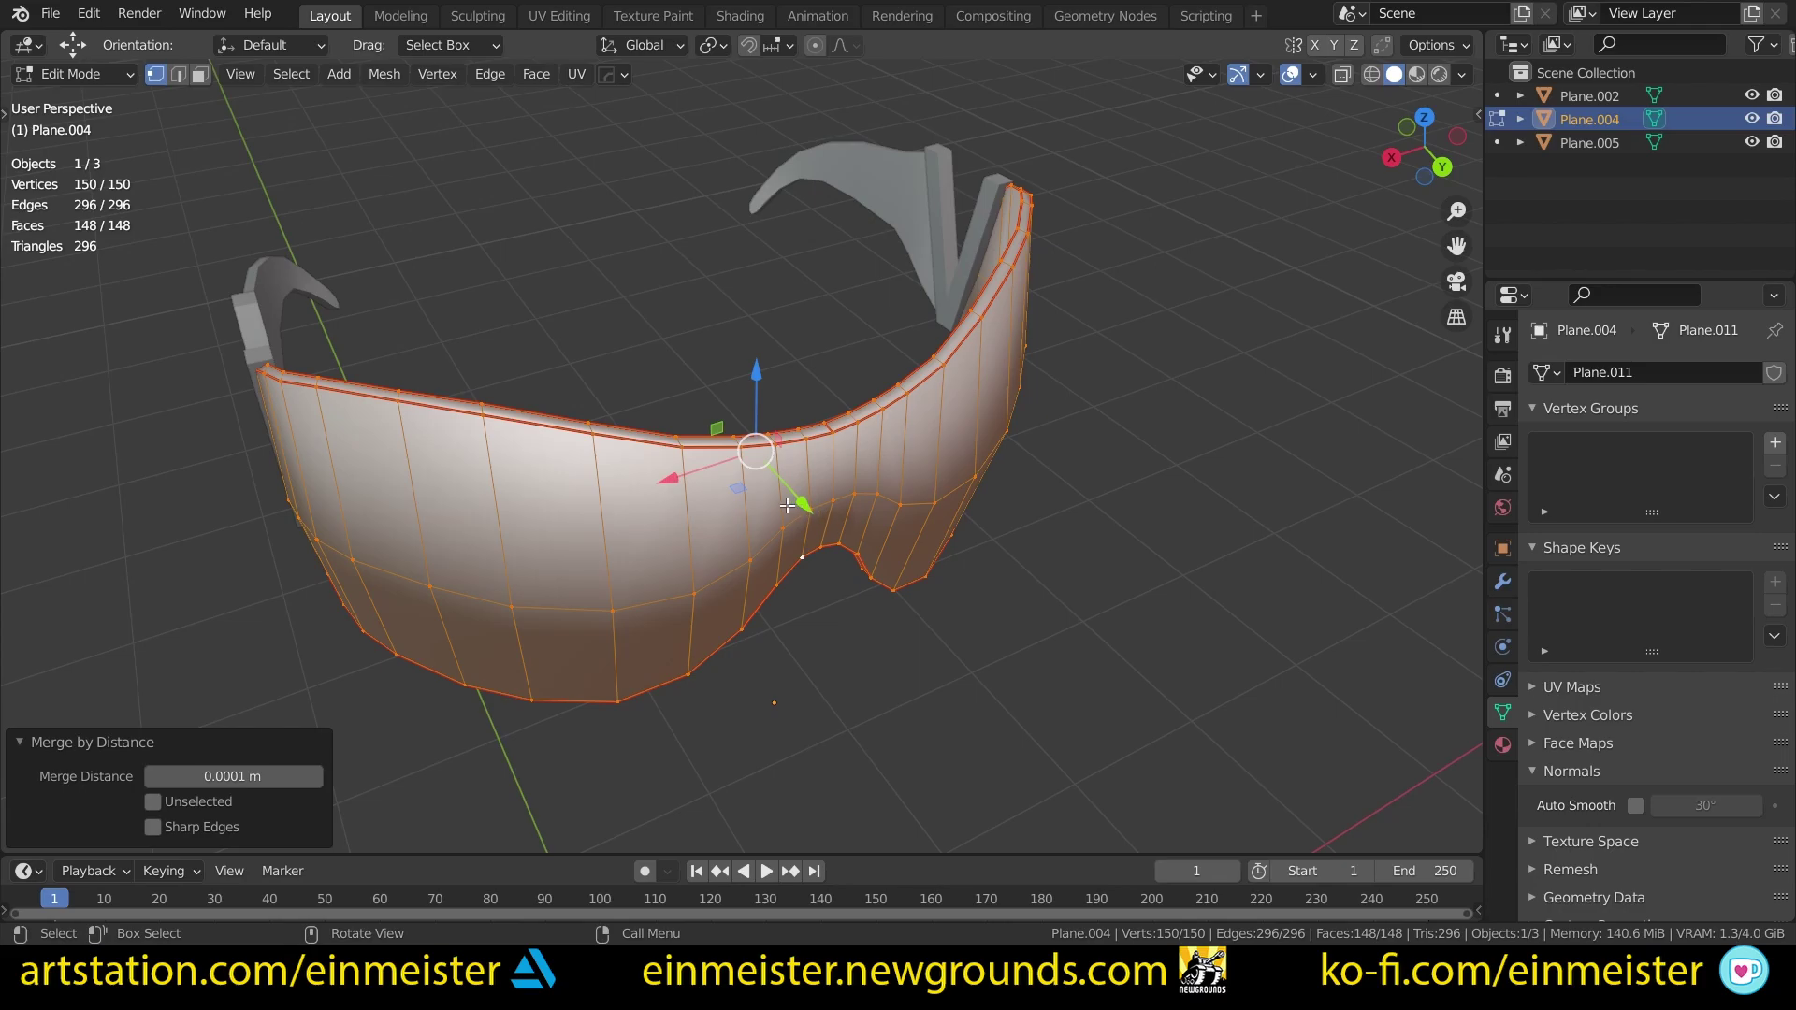
Step: Test-move a vertex on the visor's upper rim to check its connection to the neighbouring faces, cancelling the move
{"action": "scroll", "coordinate": [788, 505], "scroll_direction": "up", "scroll_amount": 2}
{"action": "scroll", "coordinate": [757, 482], "scroll_direction": "up", "scroll_amount": 2}
{"action": "left_click", "coordinate": [740, 433]}
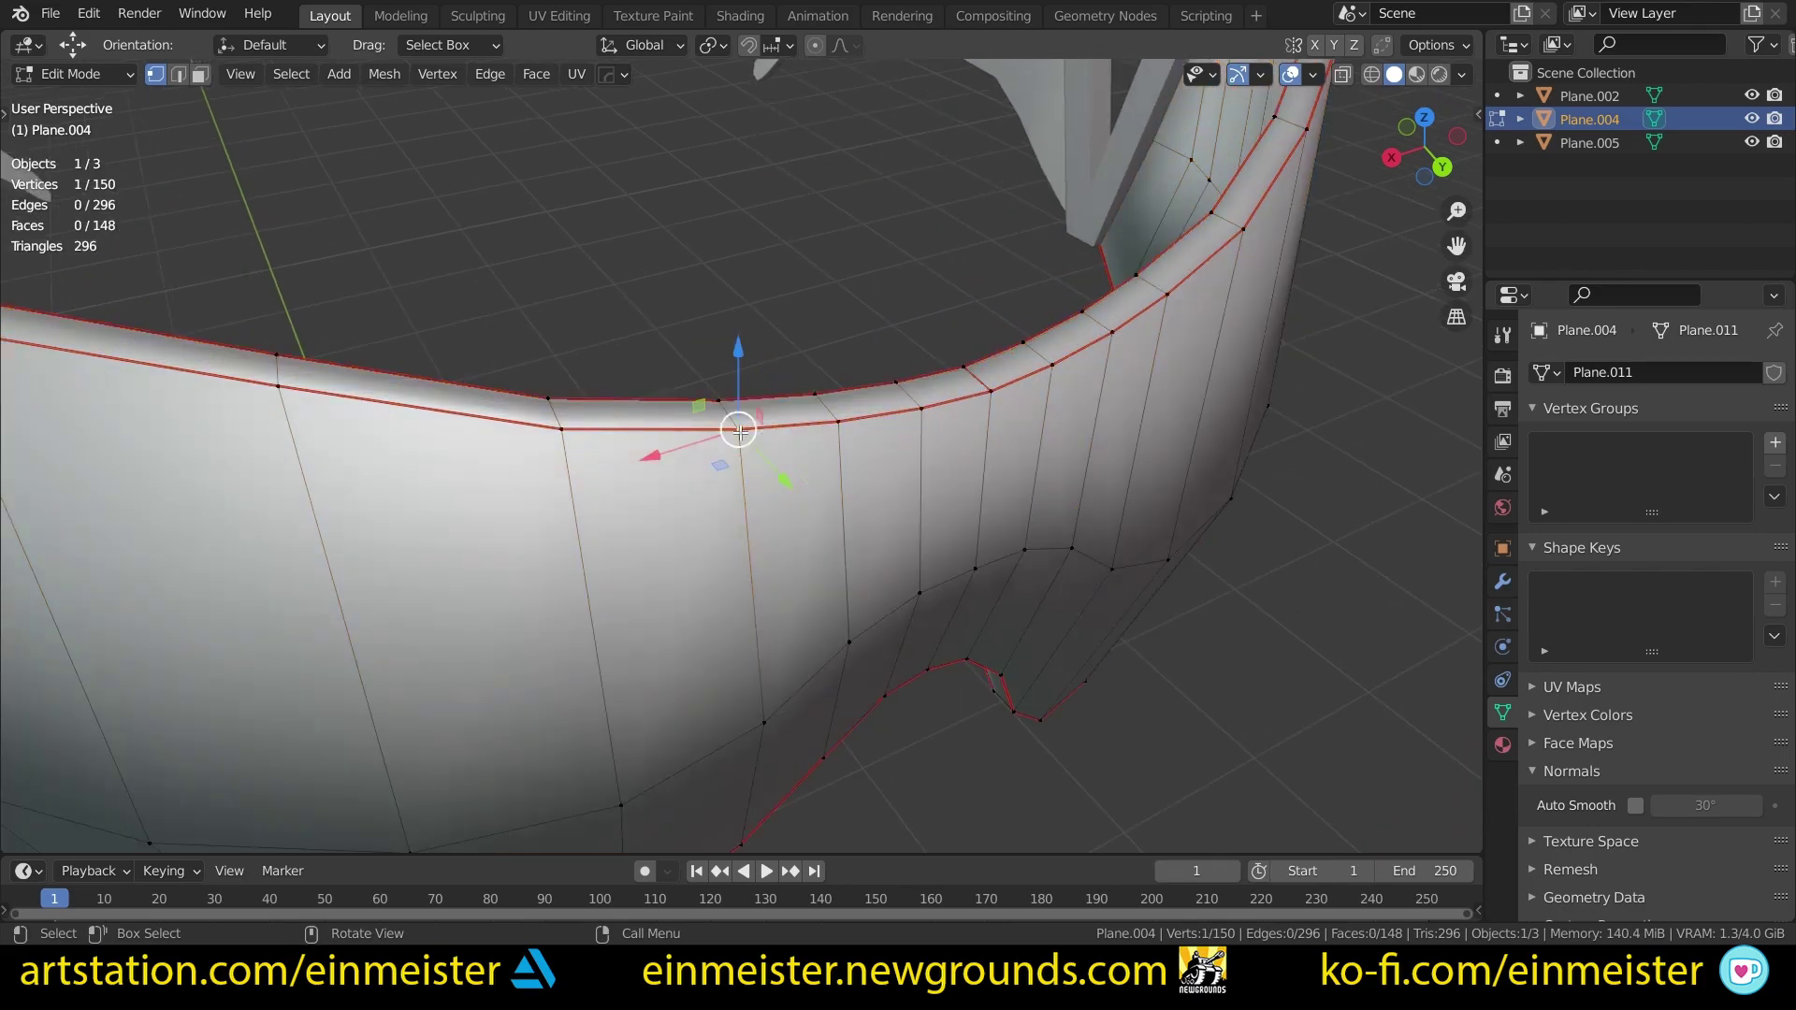
{"action": "key", "text": "g"}
{"action": "right_click", "coordinate": [812, 550]}
{"action": "middle_click_drag", "start_coordinate": [846, 578], "coordinate": [813, 259]}
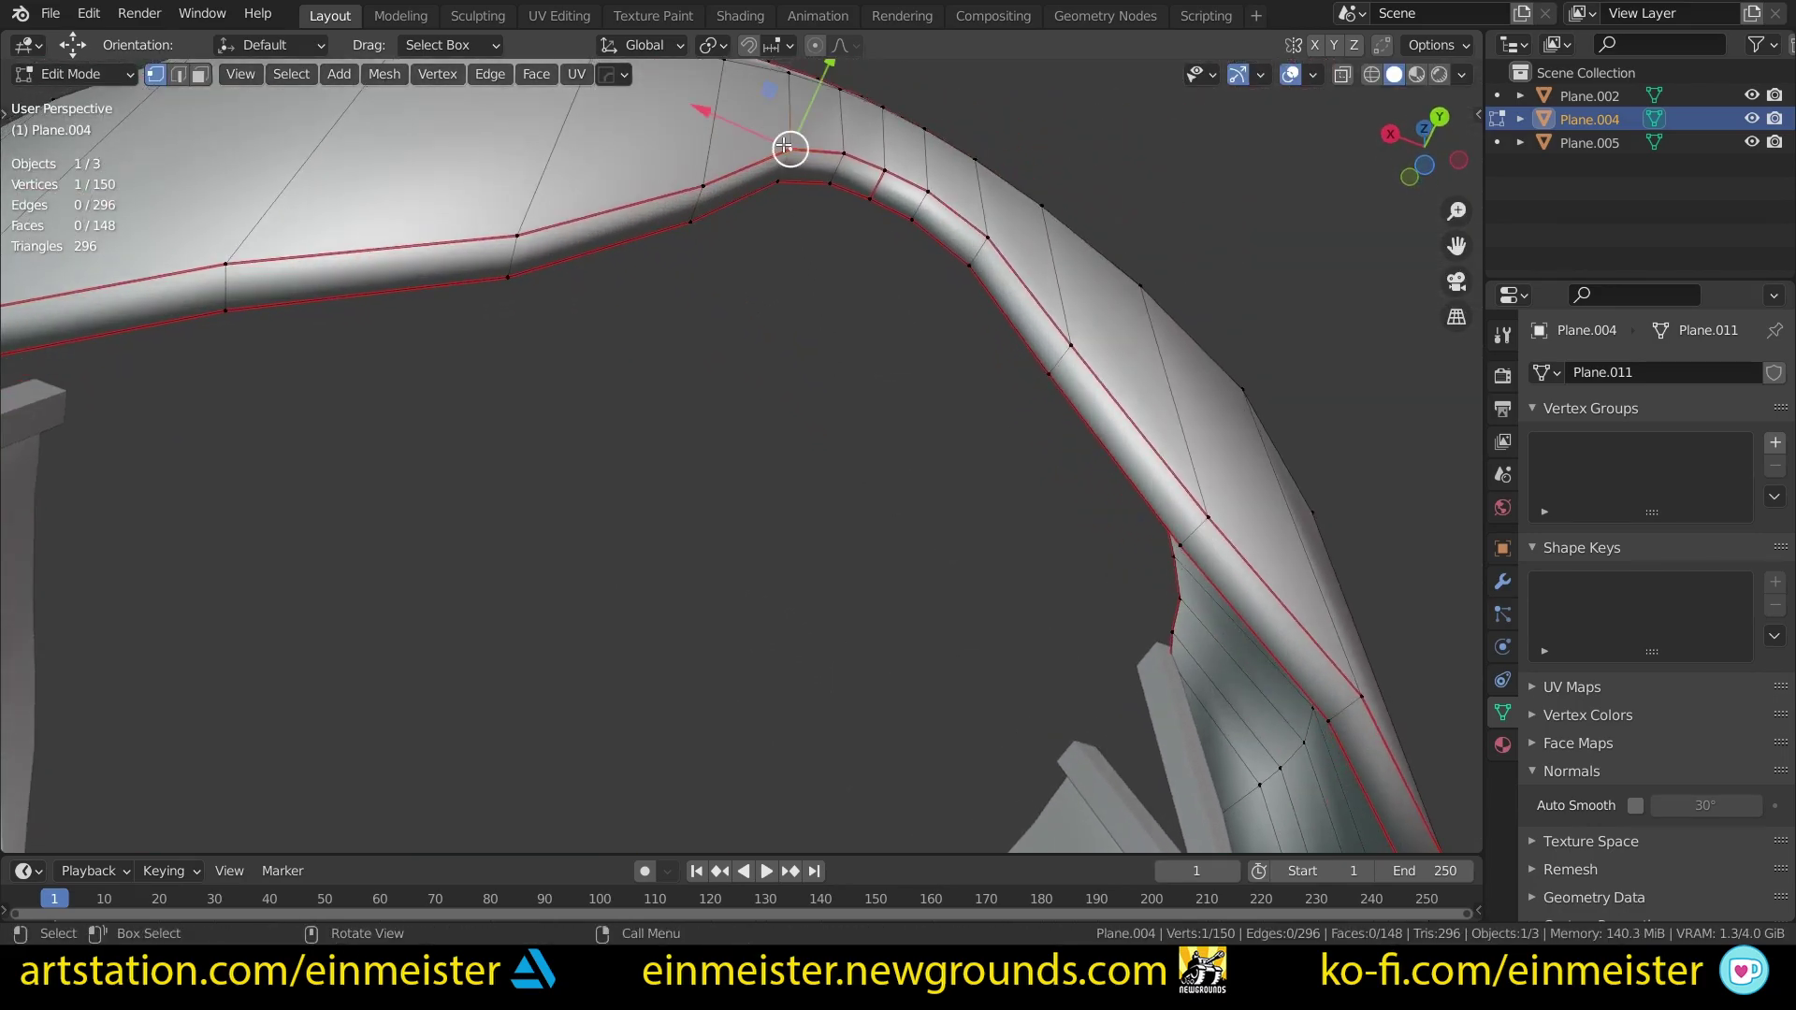
Step: Return to Object Mode and examine the visor's shading from the front
{"action": "key", "text": "Tab"}
{"action": "scroll", "coordinate": [723, 288], "scroll_direction": "down", "scroll_amount": 5}
{"action": "middle_click_drag", "start_coordinate": [722, 288], "coordinate": [709, 590]}
{"action": "scroll", "coordinate": [678, 593], "scroll_direction": "up", "scroll_amount": 2}
{"action": "mouse_move", "coordinate": [585, 509]}
{"action": "middle_mouse_down"}
{"action": "mouse_move", "coordinate": [765, 532]}
{"action": "mouse_move", "coordinate": [593, 567]}
{"action": "mouse_move", "coordinate": [558, 500]}
{"action": "middle_mouse_up"}
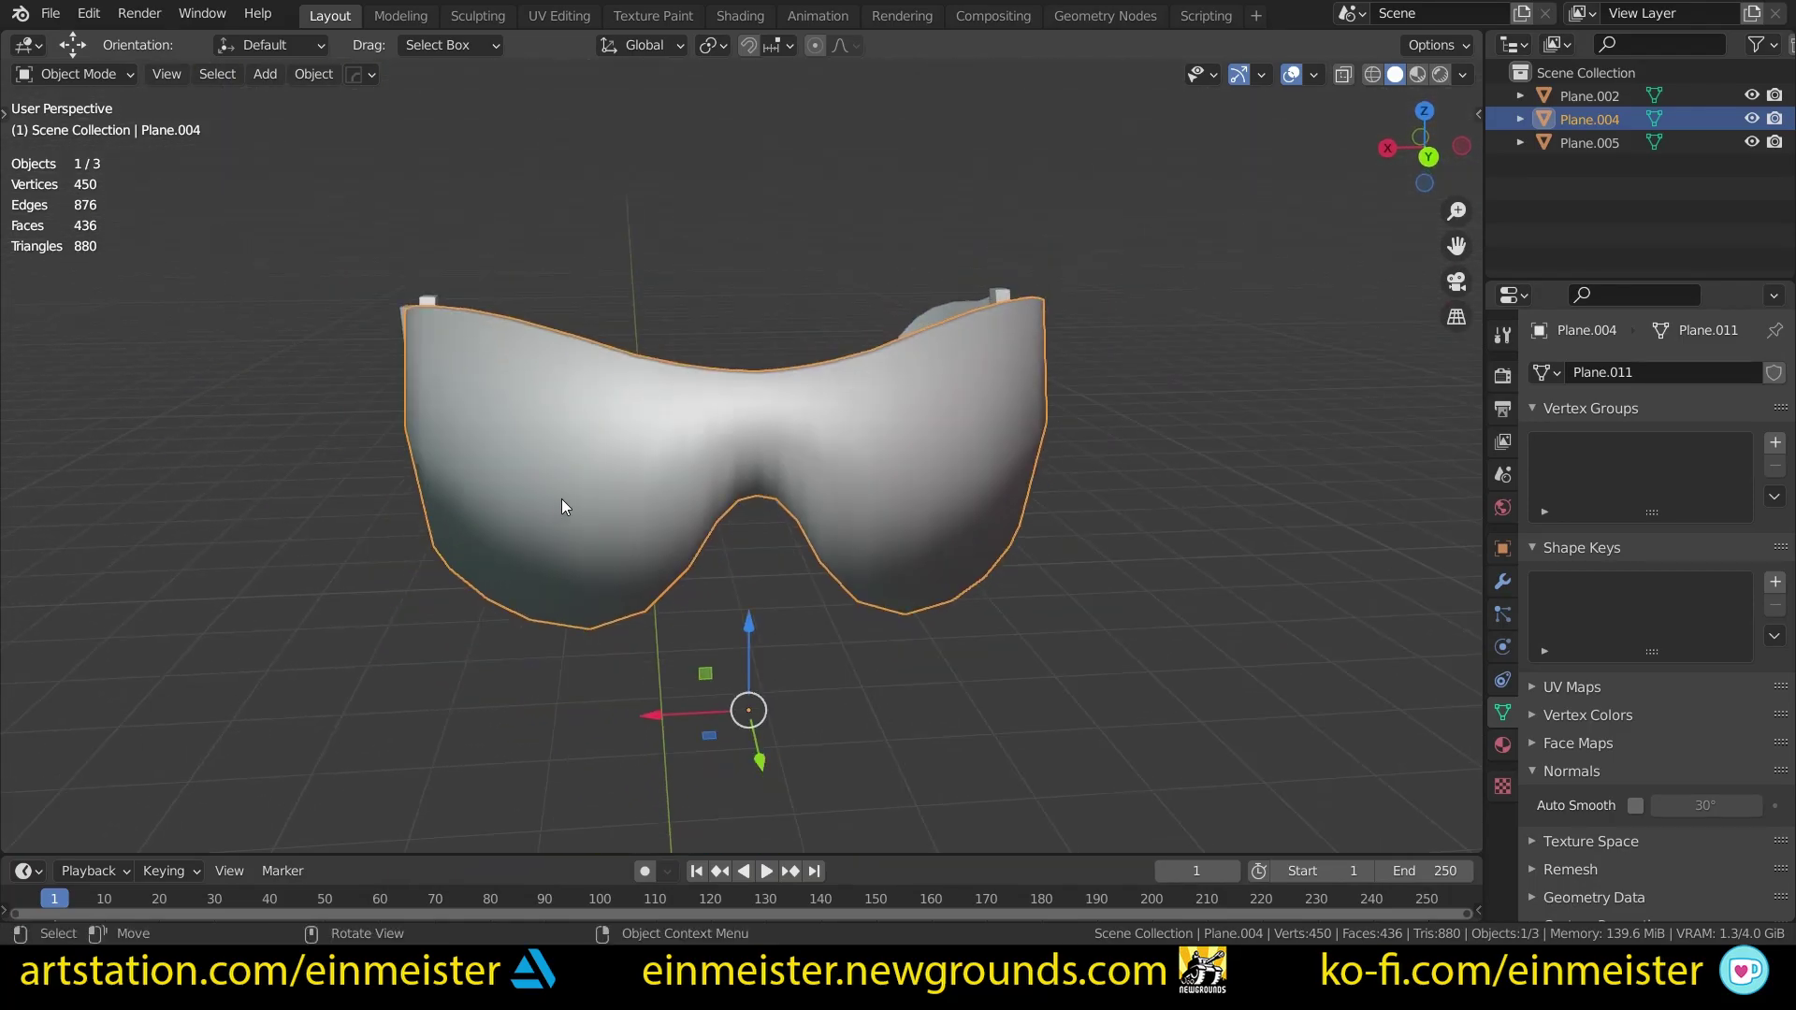
Step: Add a default cube as a shading test object and apply Shade Smooth to it
{"action": "key", "text": "shift+a"}
{"action": "mouse_move", "coordinate": [567, 448]}
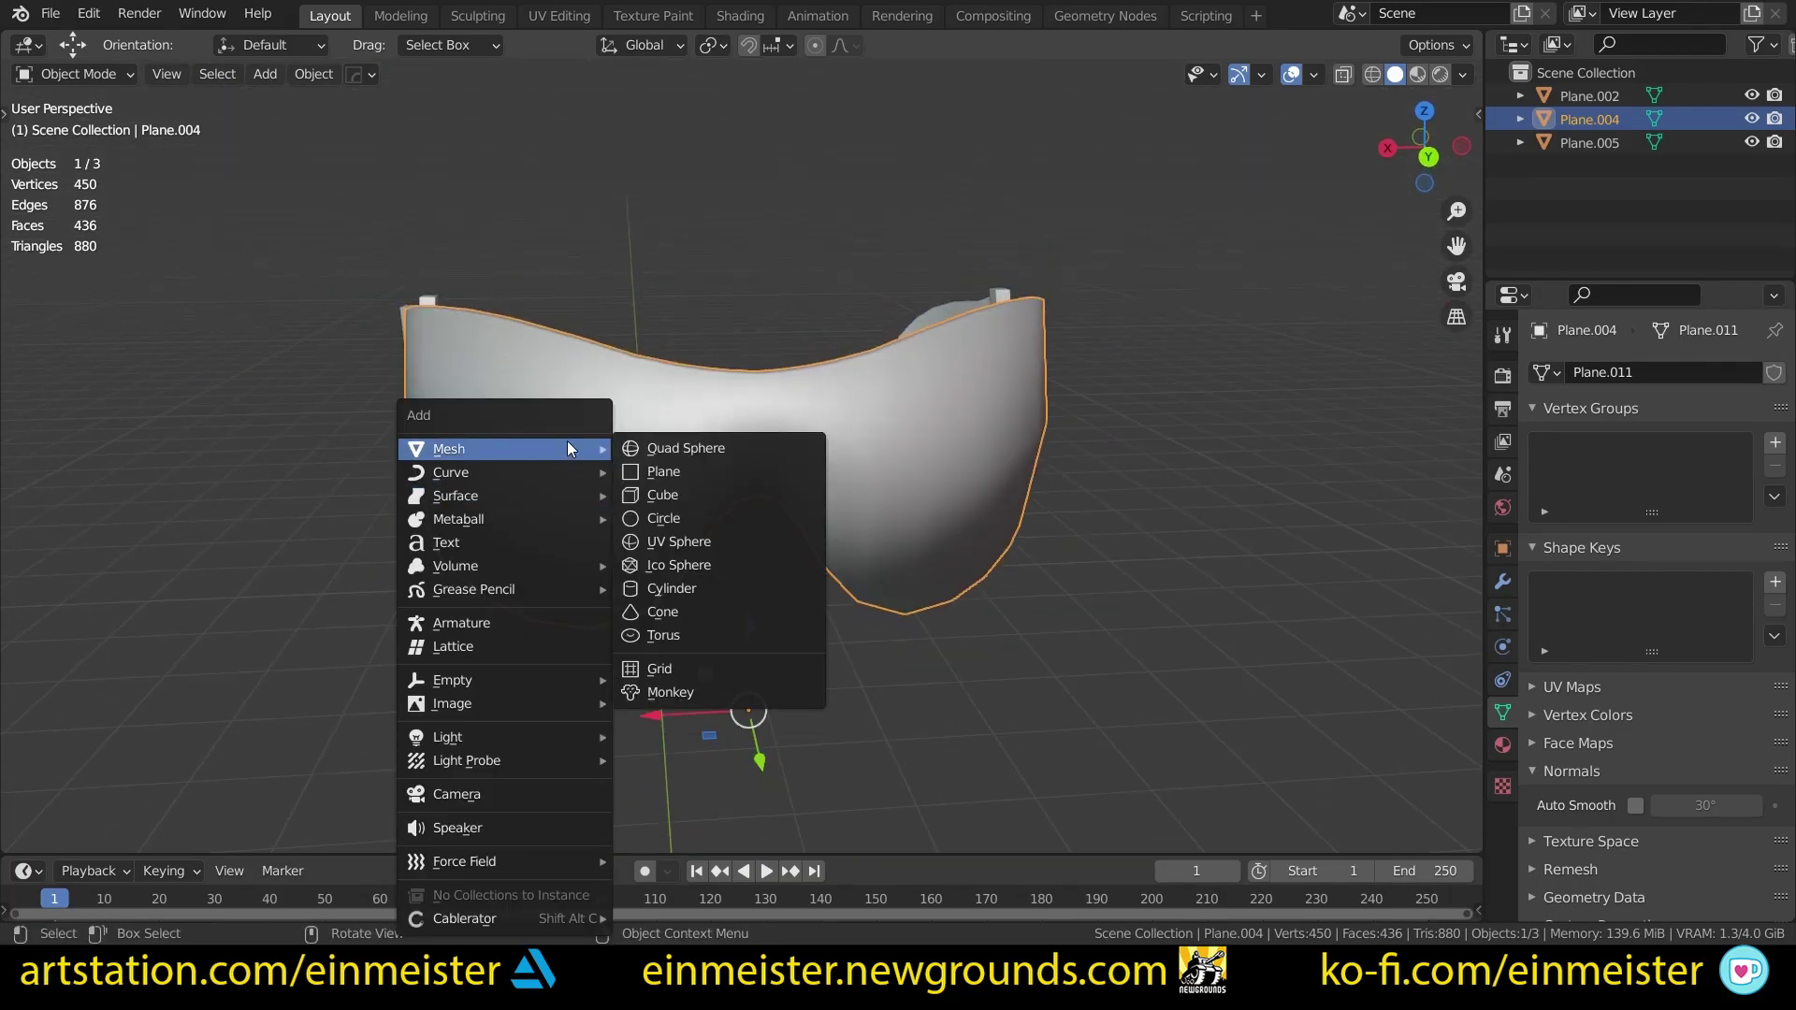
{"action": "left_click", "coordinate": [683, 494]}
{"action": "key", "text": "KP_Decimal"}
{"action": "right_click", "coordinate": [726, 419]}
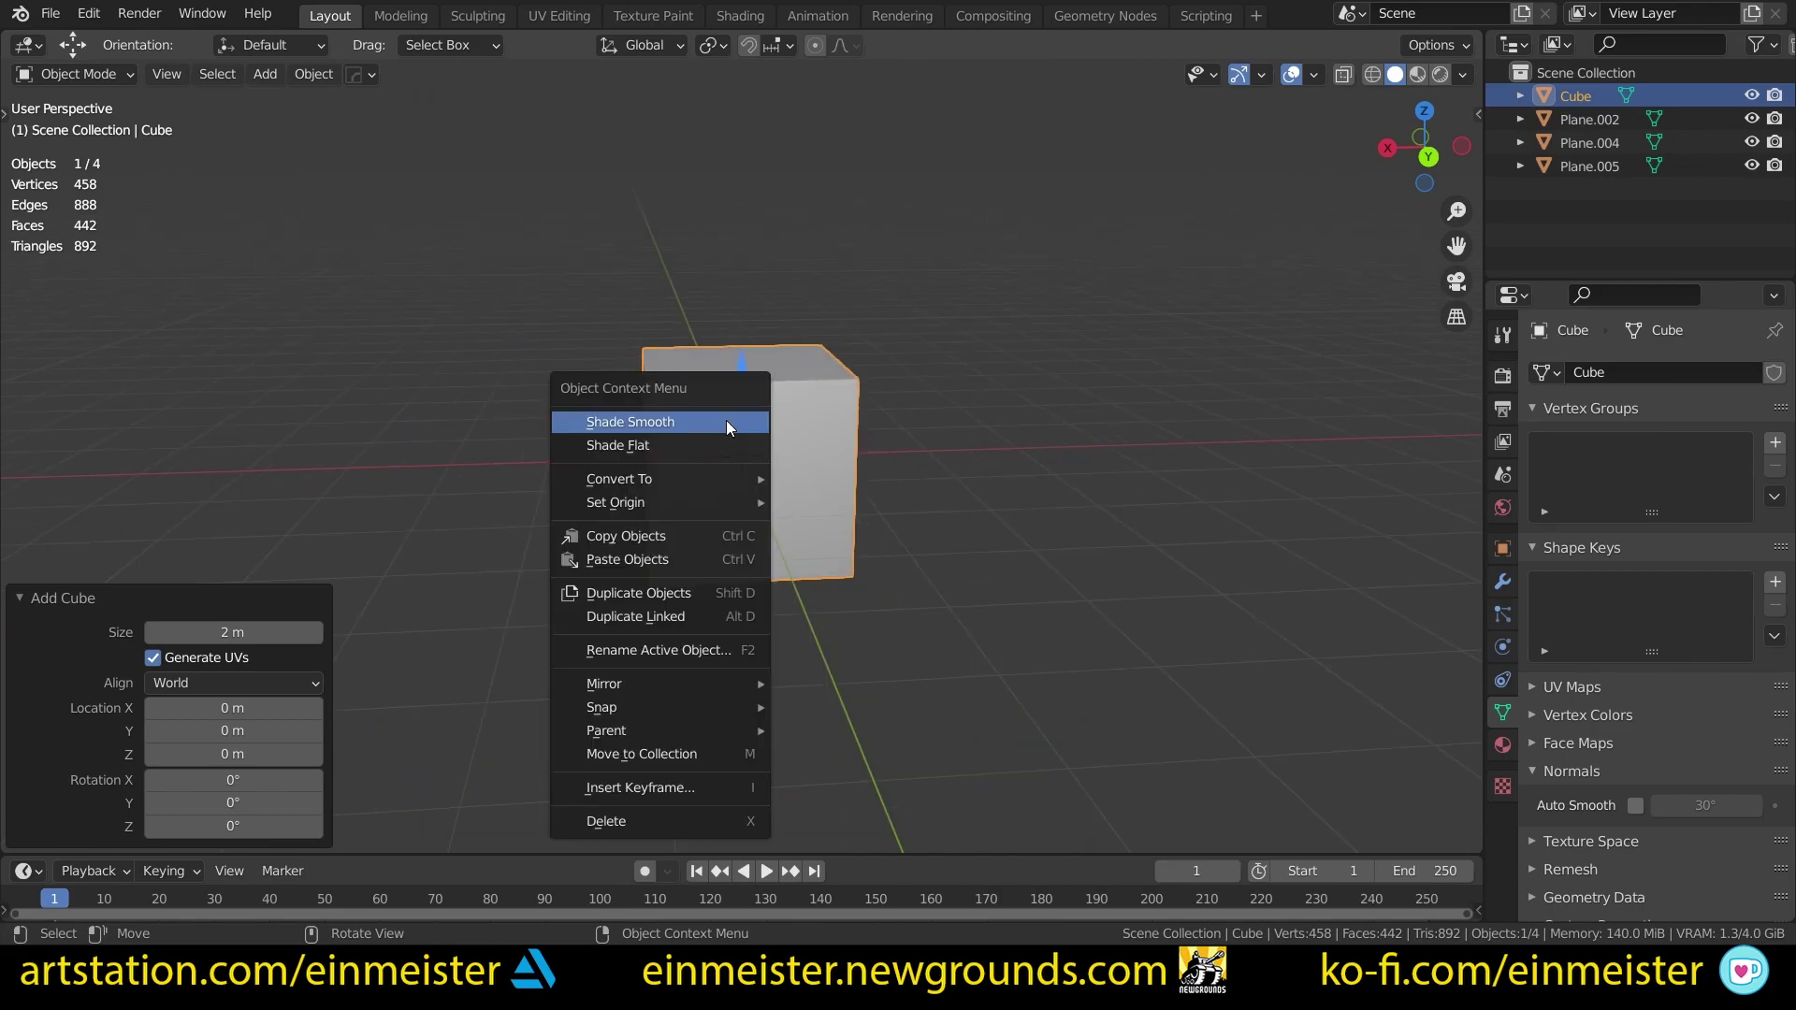
{"action": "left_click", "coordinate": [726, 419]}
{"action": "scroll", "coordinate": [739, 439], "scroll_direction": "up", "scroll_amount": 5}
{"action": "mouse_move", "coordinate": [739, 440]}
{"action": "middle_mouse_down"}
{"action": "mouse_move", "coordinate": [863, 514]}
{"action": "mouse_move", "coordinate": [945, 491]}
{"action": "mouse_move", "coordinate": [507, 473]}
{"action": "middle_mouse_up"}
Step: Delete the test cube from the scene
{"action": "key", "text": "x"}
{"action": "left_click", "coordinate": [520, 472]}
{"action": "scroll", "coordinate": [749, 374], "scroll_direction": "down", "scroll_amount": 6}
{"action": "middle_click_drag", "start_coordinate": [831, 340], "coordinate": [801, 478], "text": "shift"}
{"action": "scroll", "coordinate": [642, 311], "scroll_direction": "up", "scroll_amount": 6}
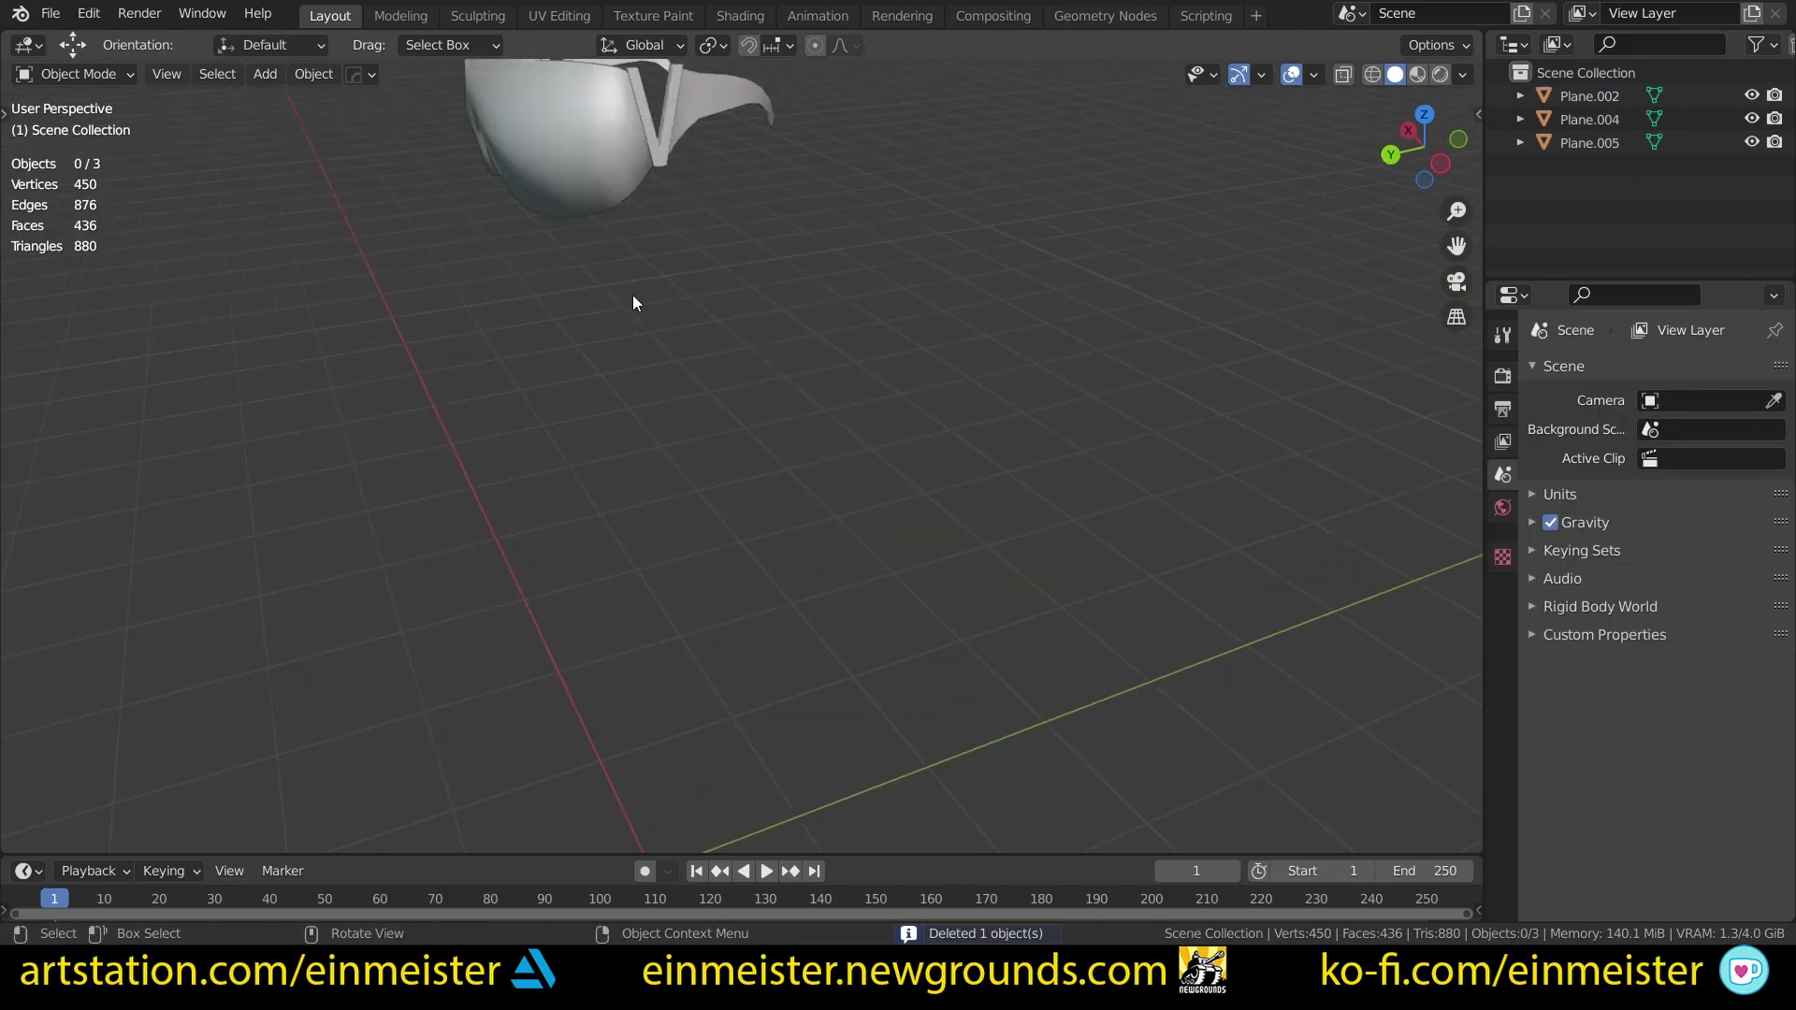
Step: Select the visor and compare Shade Flat with Shade Smooth, ending with Shade Smooth applied
{"action": "left_click", "coordinate": [567, 213]}
{"action": "key", "text": "KP_Decimal"}
{"action": "middle_click_drag", "start_coordinate": [634, 348], "coordinate": [842, 367]}
{"action": "scroll", "coordinate": [755, 456], "scroll_direction": "up", "scroll_amount": 3}
{"action": "right_click", "coordinate": [744, 462]}
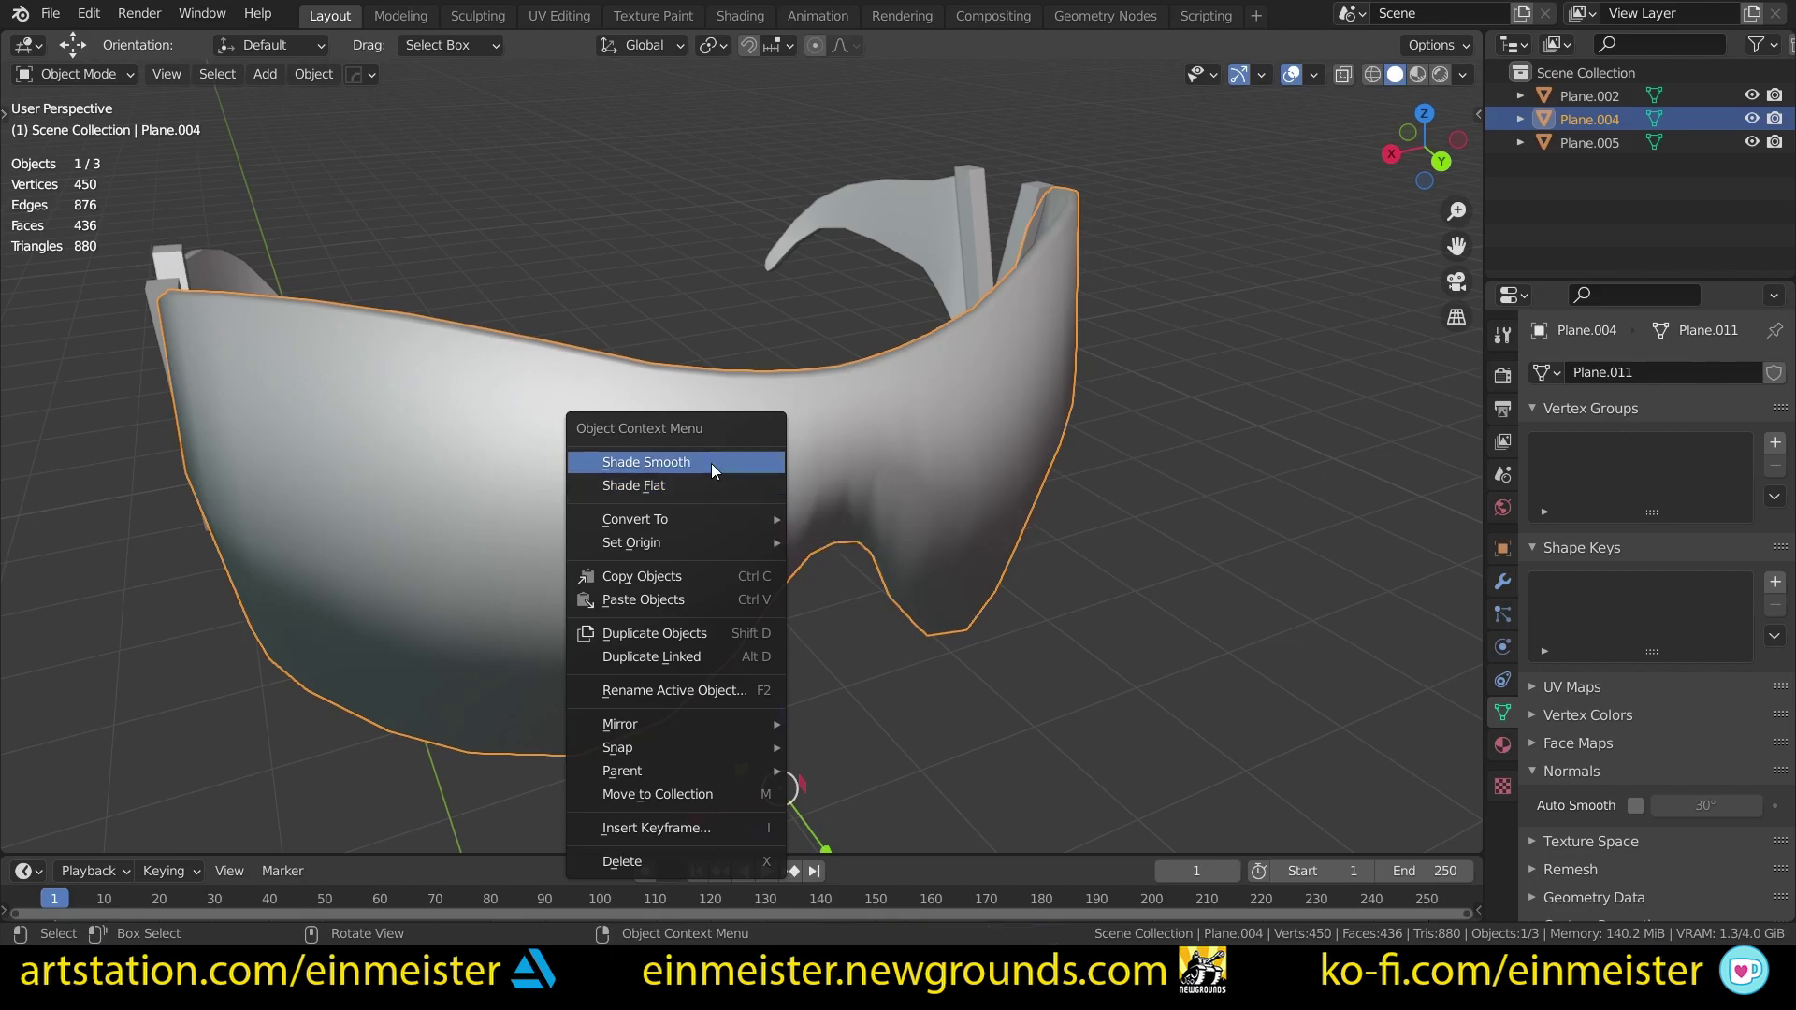
{"action": "left_click", "coordinate": [711, 477]}
{"action": "right_click", "coordinate": [711, 467]}
{"action": "left_click", "coordinate": [711, 456]}
{"action": "right_click", "coordinate": [487, 479]}
{"action": "left_click", "coordinate": [486, 452]}
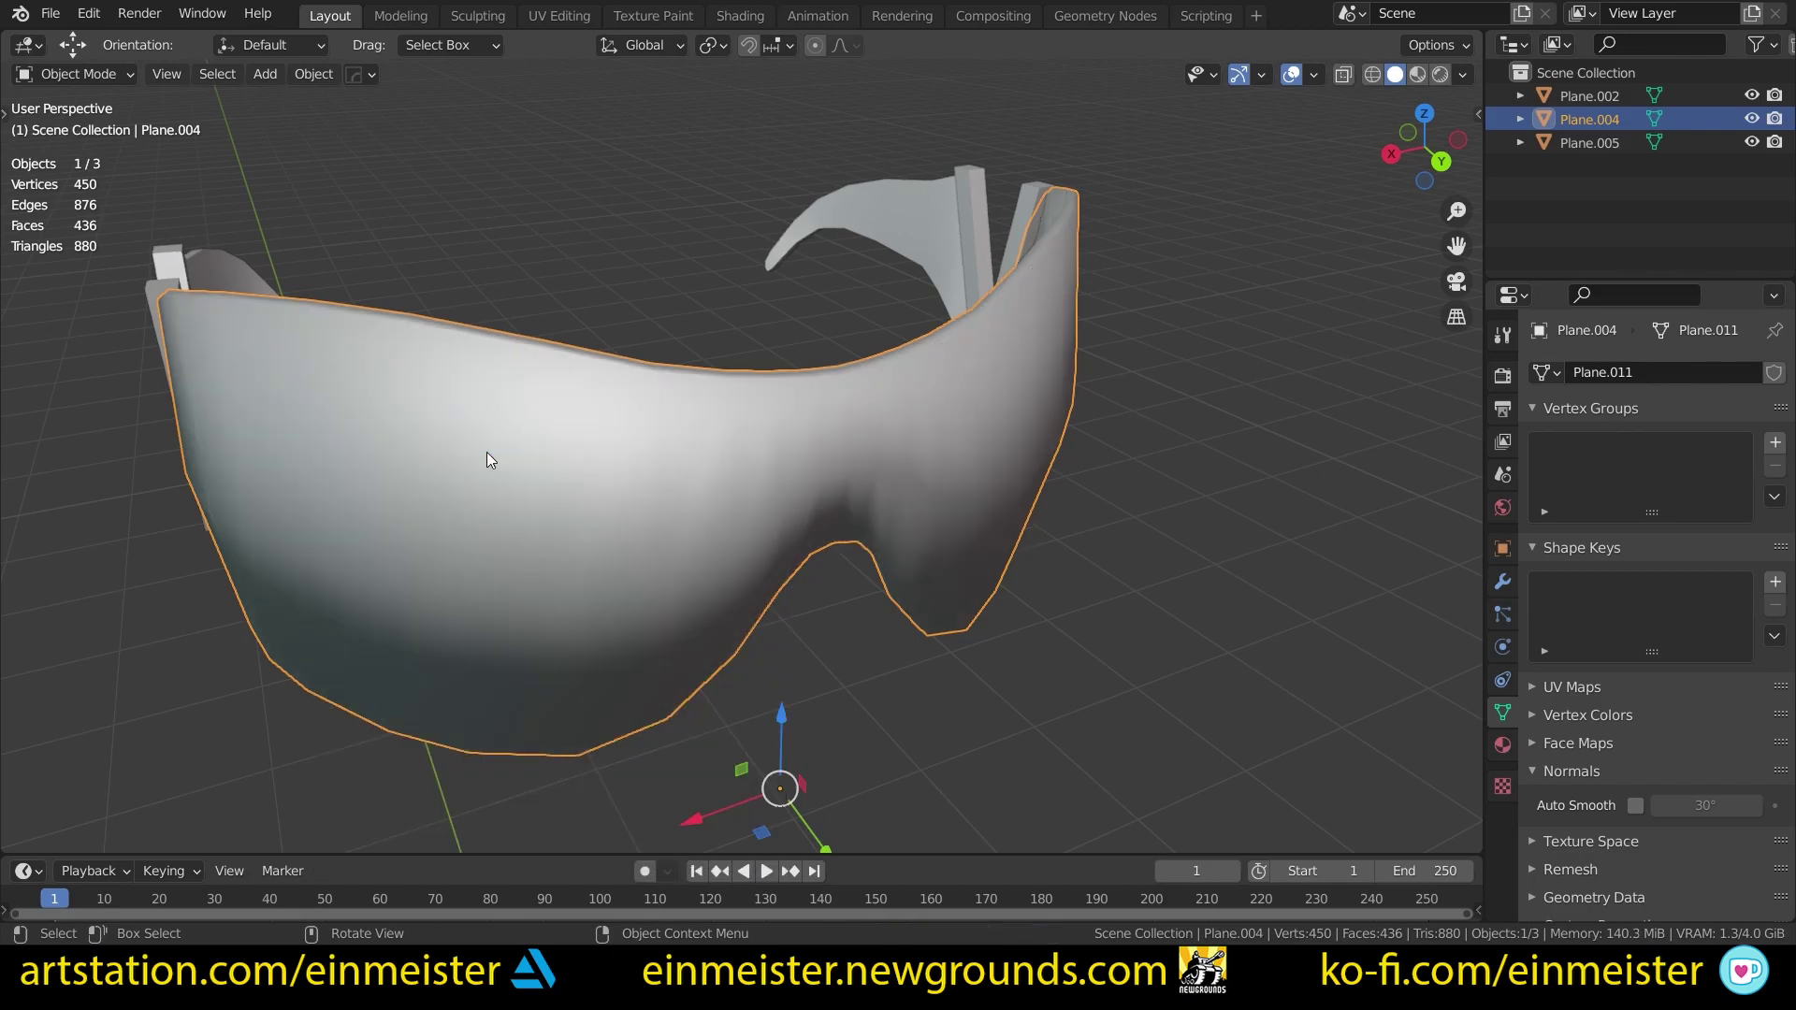
Step: Enable Auto Smooth at 30° for the visor's normals
{"action": "left_click", "coordinate": [1641, 804]}
{"action": "left_click", "coordinate": [1641, 804]}
{"action": "left_click", "coordinate": [1641, 804]}
{"action": "middle_click_drag", "start_coordinate": [808, 567], "coordinate": [689, 601]}
Step: Select the whole visor mesh in Edit Mode and clear its UV seams, ending back in Object Mode
{"action": "key", "text": "Tab"}
{"action": "key", "text": "a"}
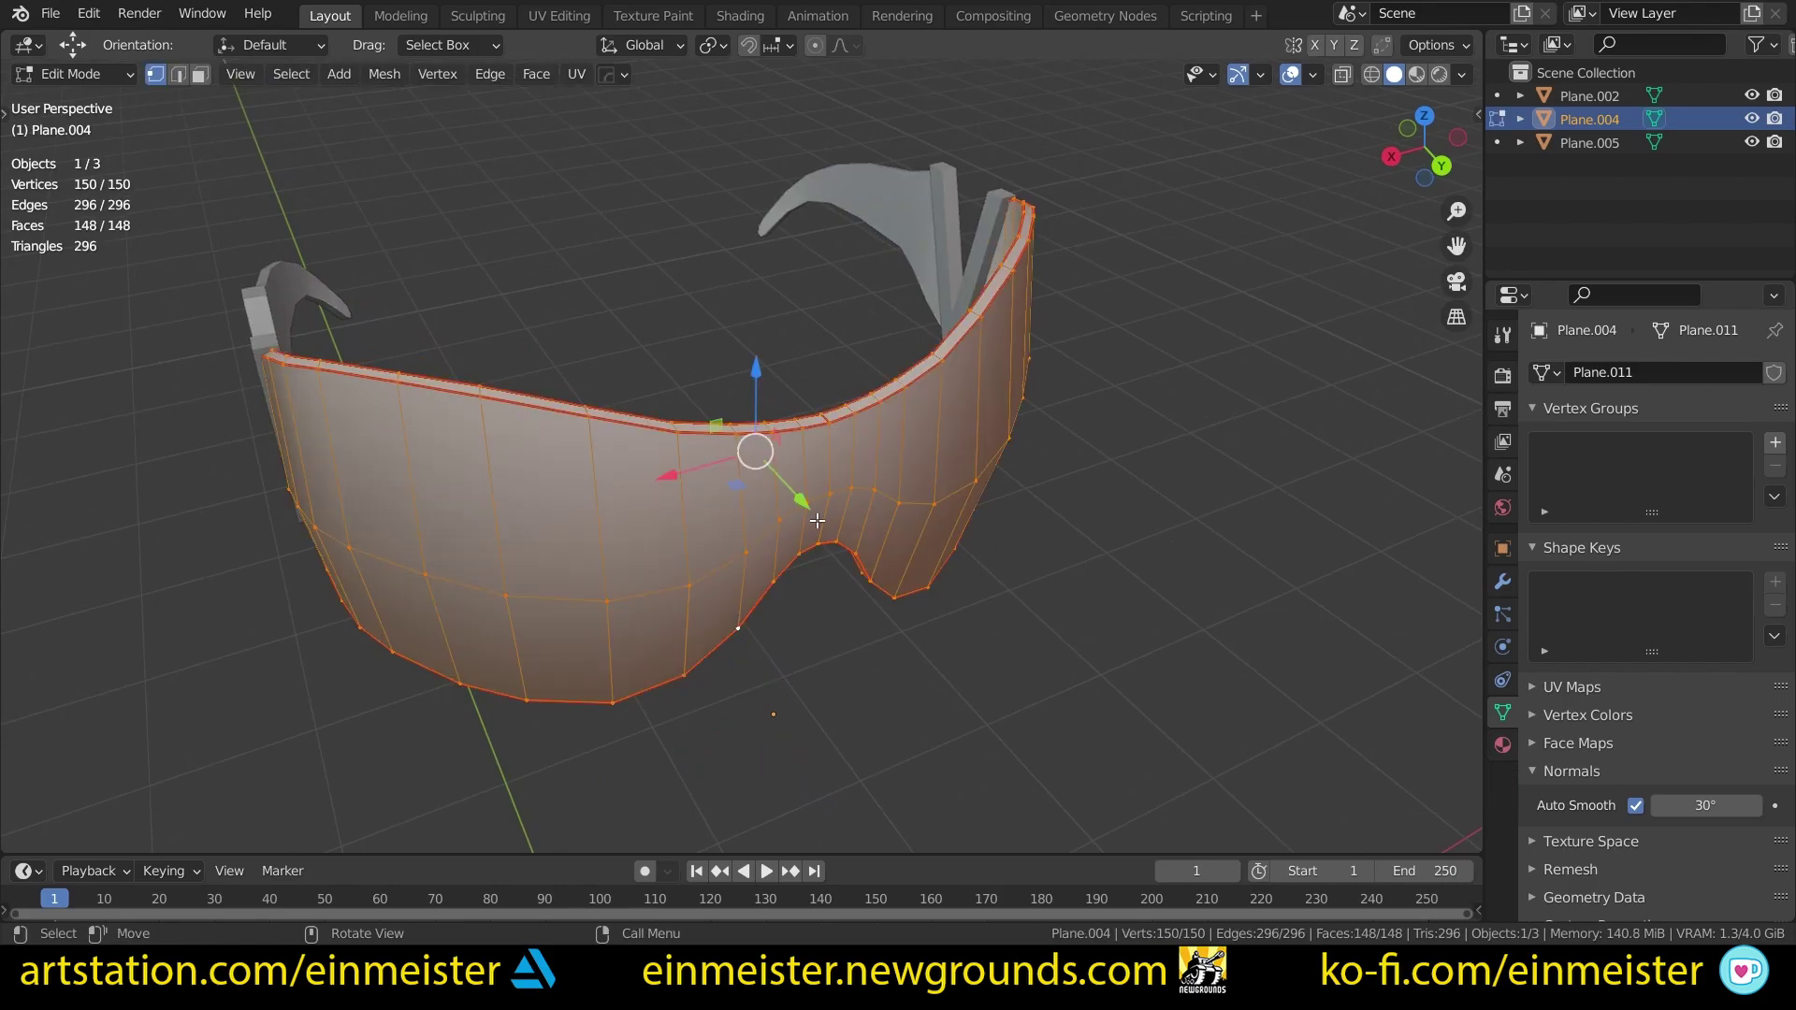
{"action": "key", "text": "u"}
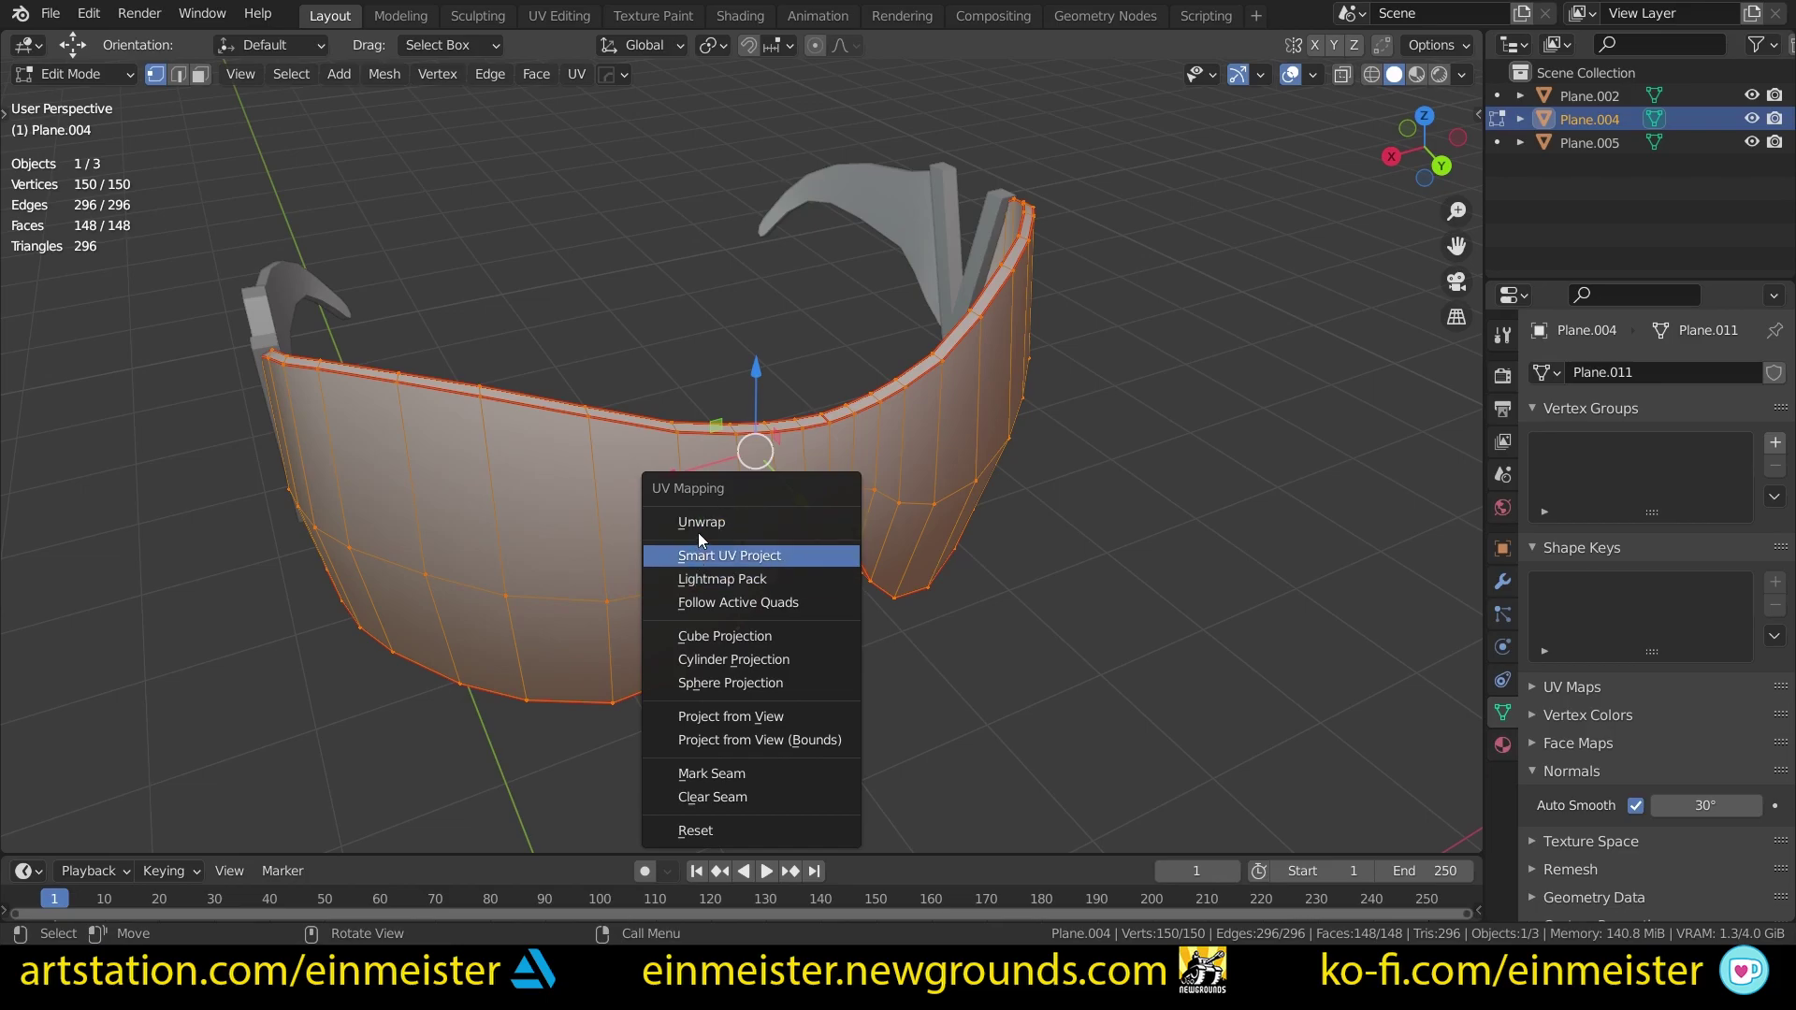
{"action": "left_click", "coordinate": [791, 793]}
{"action": "mouse_move", "coordinate": [606, 503]}
{"action": "middle_mouse_down"}
{"action": "mouse_move", "coordinate": [759, 567]}
{"action": "mouse_move", "coordinate": [549, 521]}
{"action": "mouse_move", "coordinate": [514, 465]}
{"action": "mouse_move", "coordinate": [500, 588]}
{"action": "mouse_move", "coordinate": [584, 496]}
{"action": "mouse_move", "coordinate": [580, 520]}
{"action": "middle_mouse_up"}
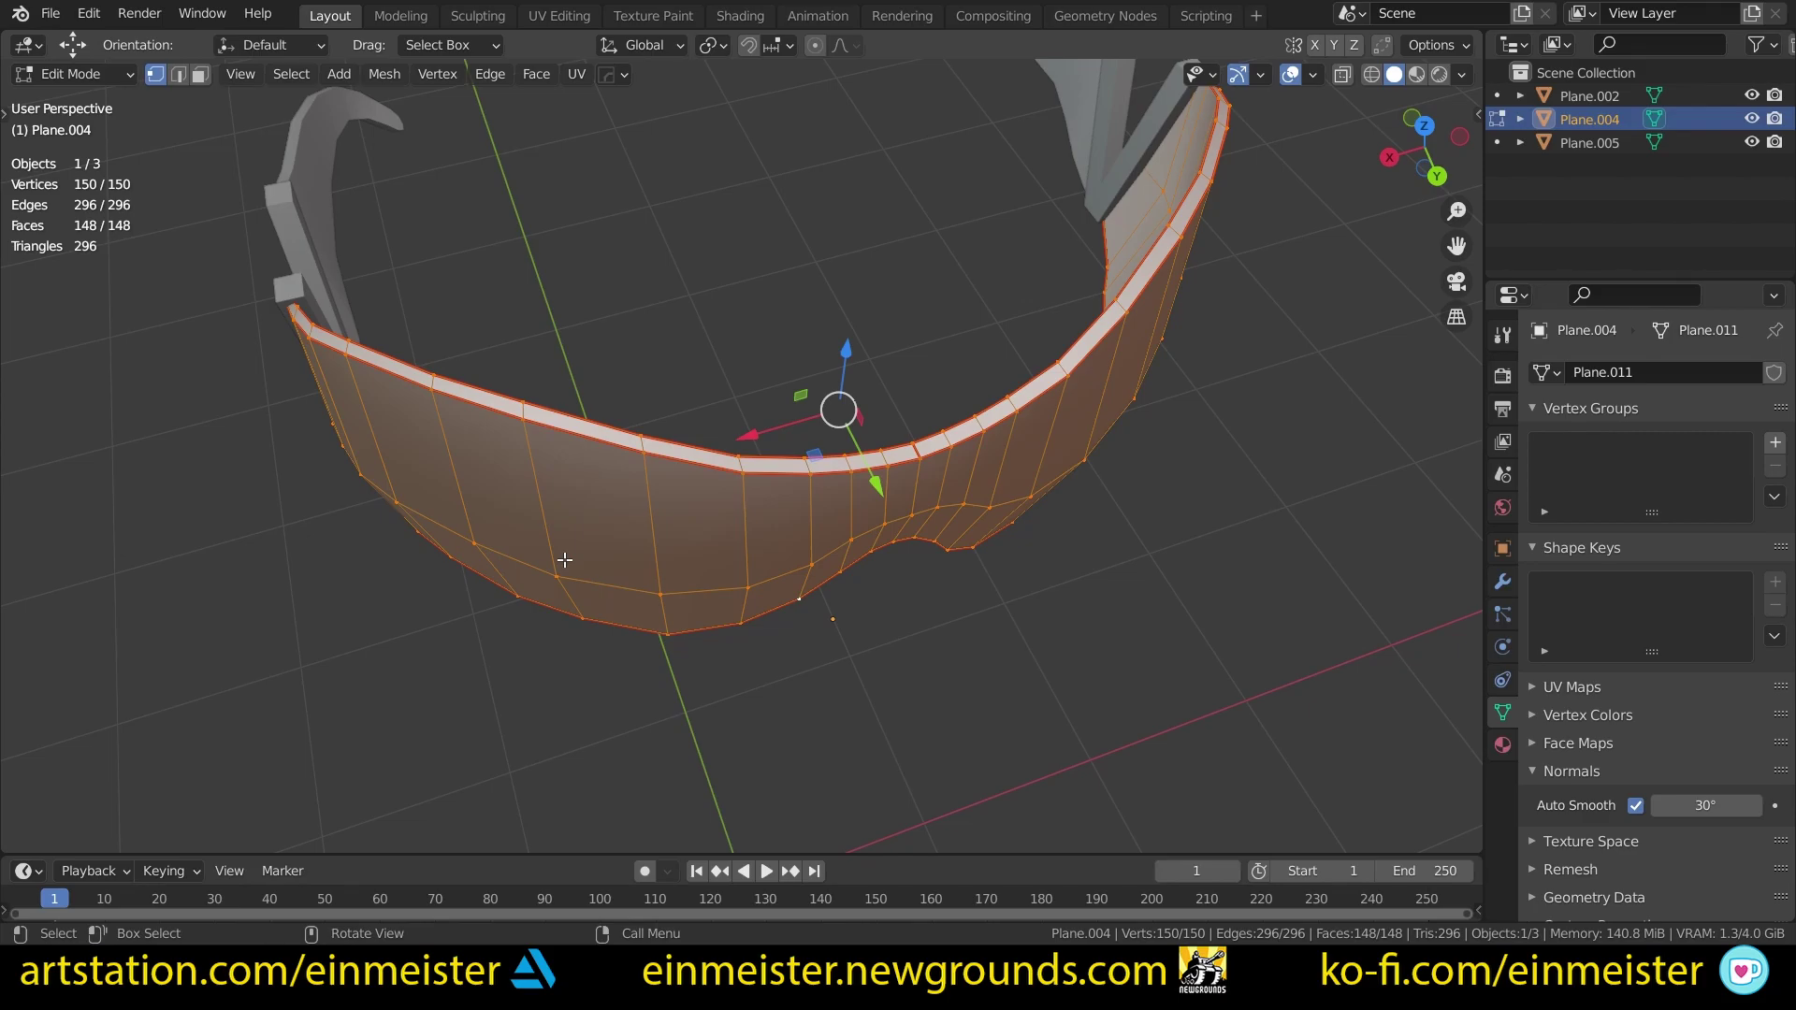
{"action": "scroll", "coordinate": [568, 552], "scroll_direction": "up", "scroll_amount": 2}
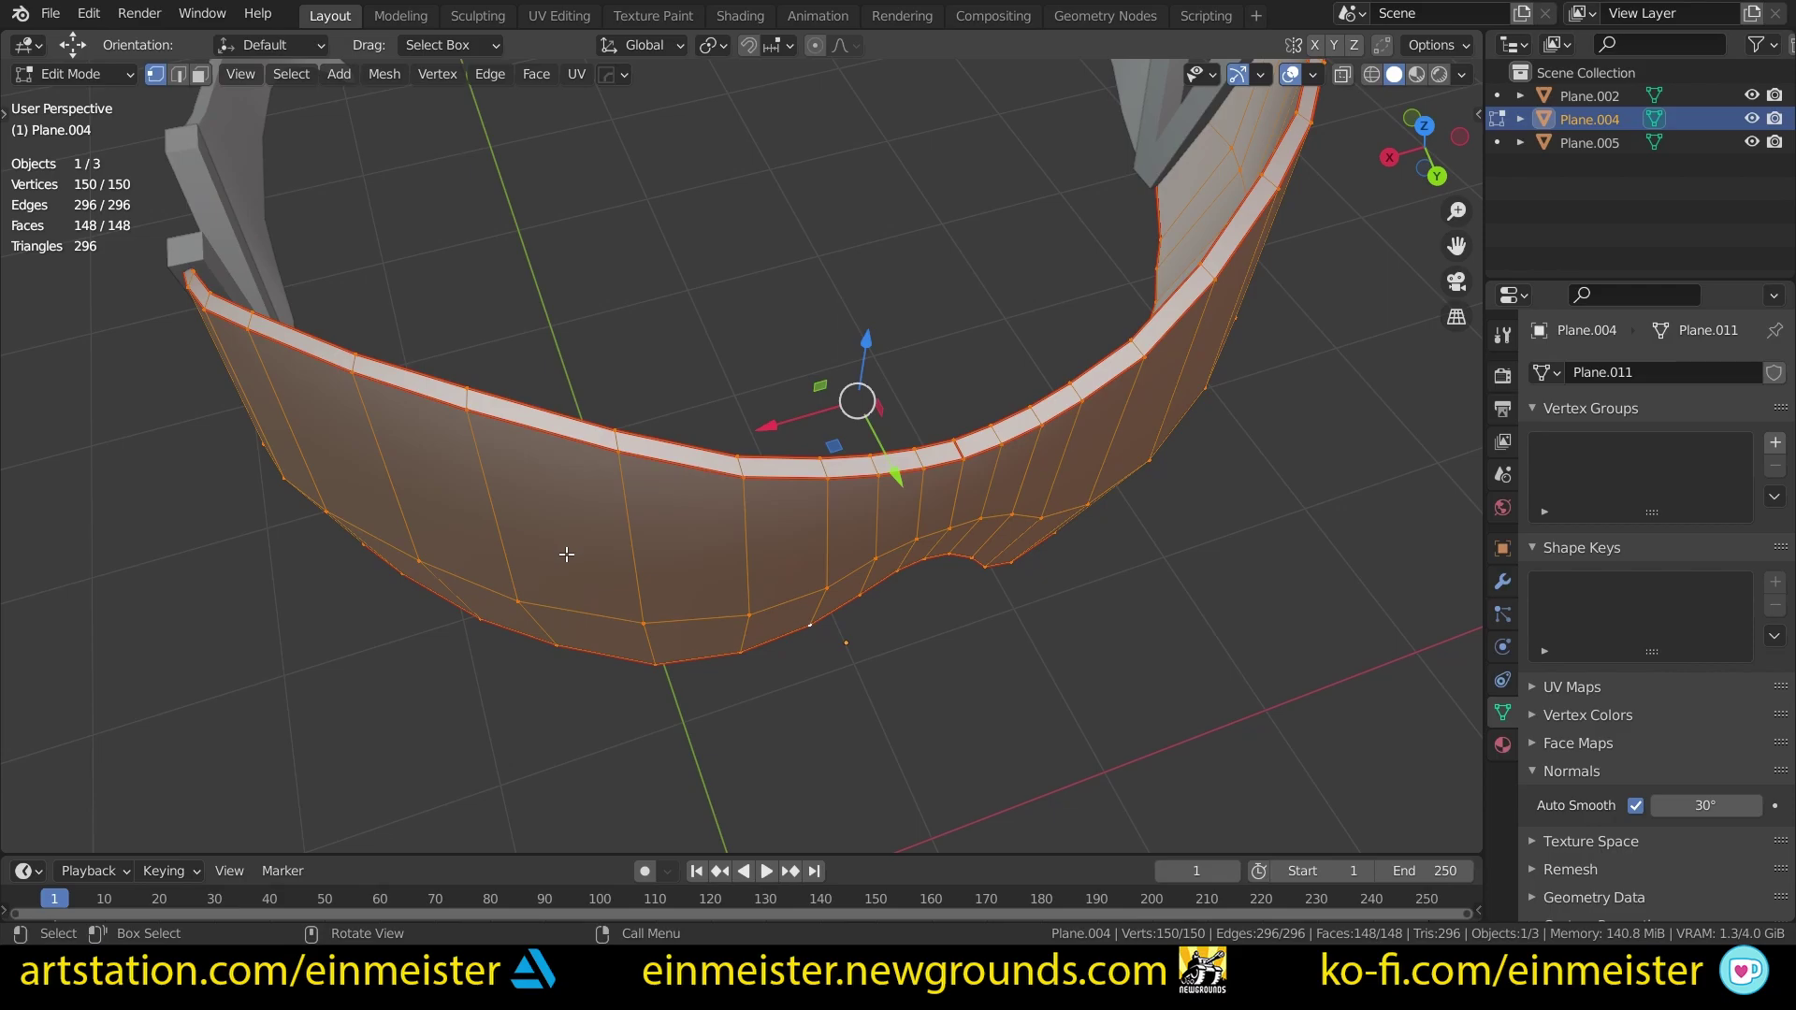
{"action": "key", "text": "u"}
{"action": "left_click", "coordinate": [754, 530]}
{"action": "key", "text": "Tab"}
{"action": "scroll", "coordinate": [636, 532], "scroll_direction": "down", "scroll_amount": 5}
{"action": "middle_click_drag", "start_coordinate": [636, 532], "coordinate": [468, 485]}
{"action": "left_click", "coordinate": [453, 524]}
{"action": "left_click", "coordinate": [591, 524]}
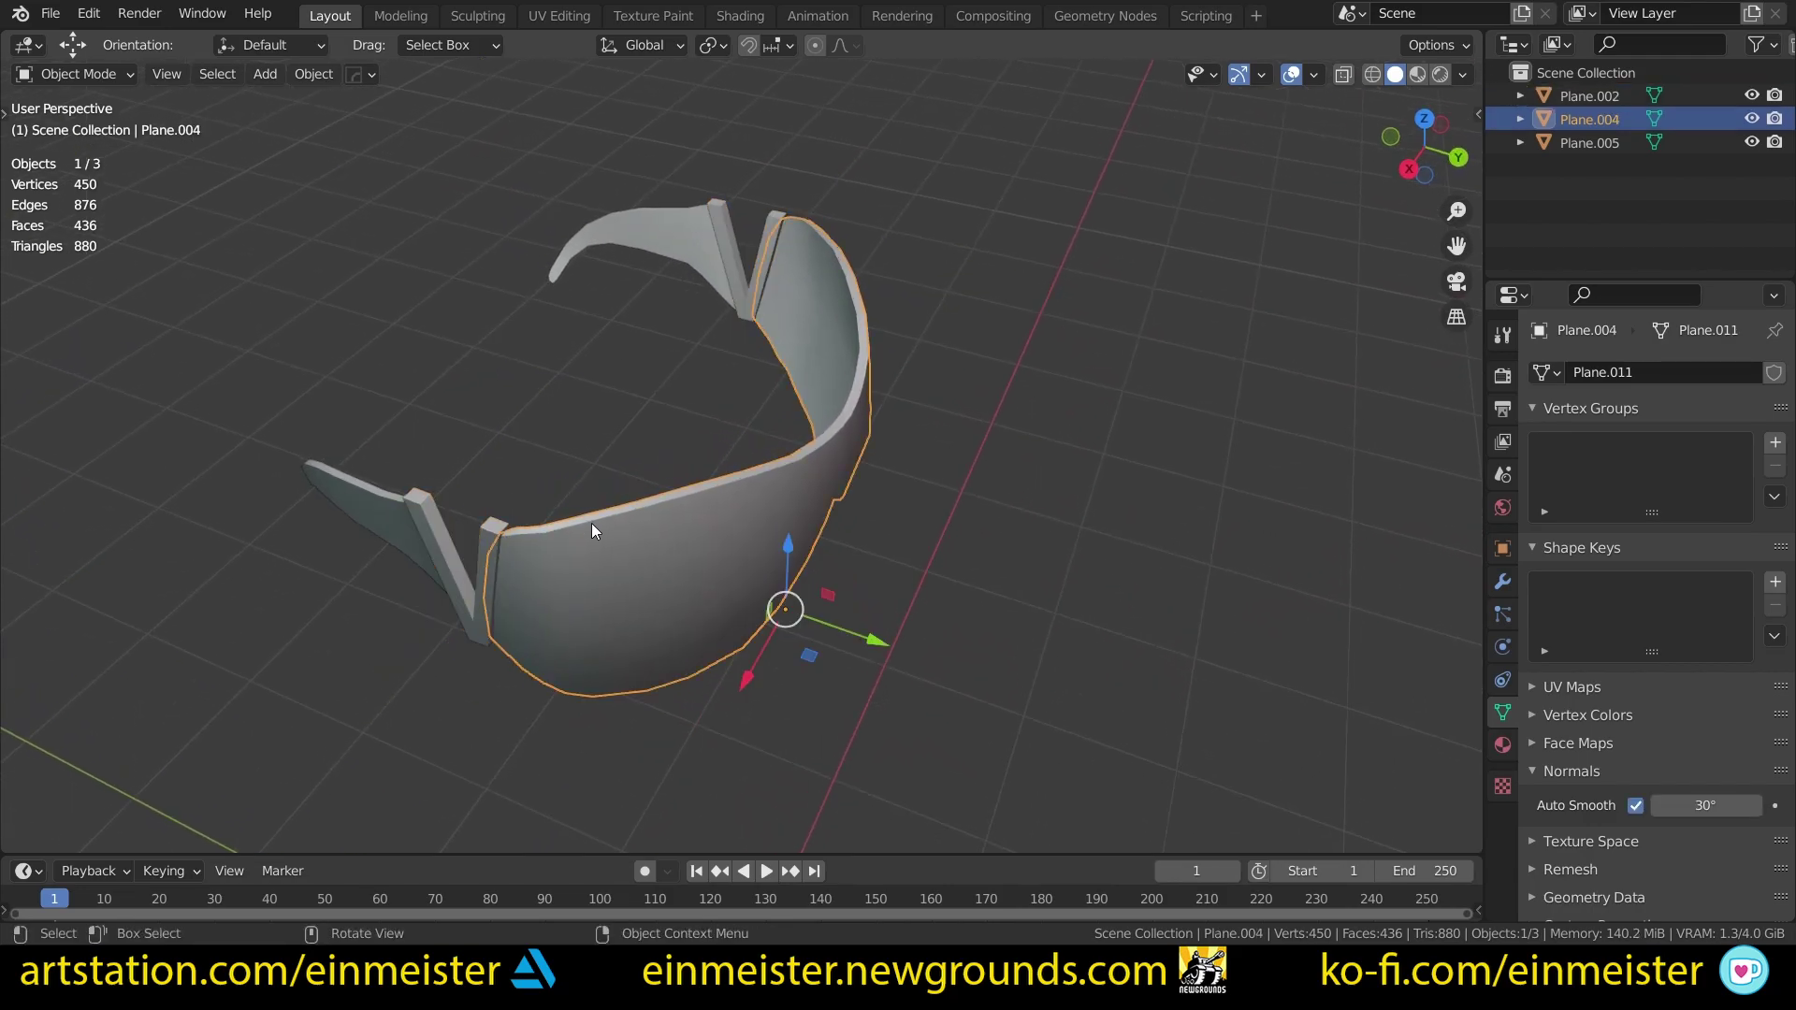
Step: Open the temple arms' mesh in vertex mode and test-move a vertex on the near arm's upper edge, cancelling each move
{"action": "left_click", "coordinate": [380, 521]}
{"action": "middle_click_drag", "start_coordinate": [379, 520], "coordinate": [625, 403], "text": "shift"}
{"action": "scroll", "coordinate": [526, 520], "scroll_direction": "up", "scroll_amount": 1}
{"action": "scroll", "coordinate": [580, 449], "scroll_direction": "up", "scroll_amount": 4}
{"action": "key", "text": "Tab"}
{"action": "key", "text": "1"}
{"action": "scroll", "coordinate": [559, 499], "scroll_direction": "up", "scroll_amount": 2}
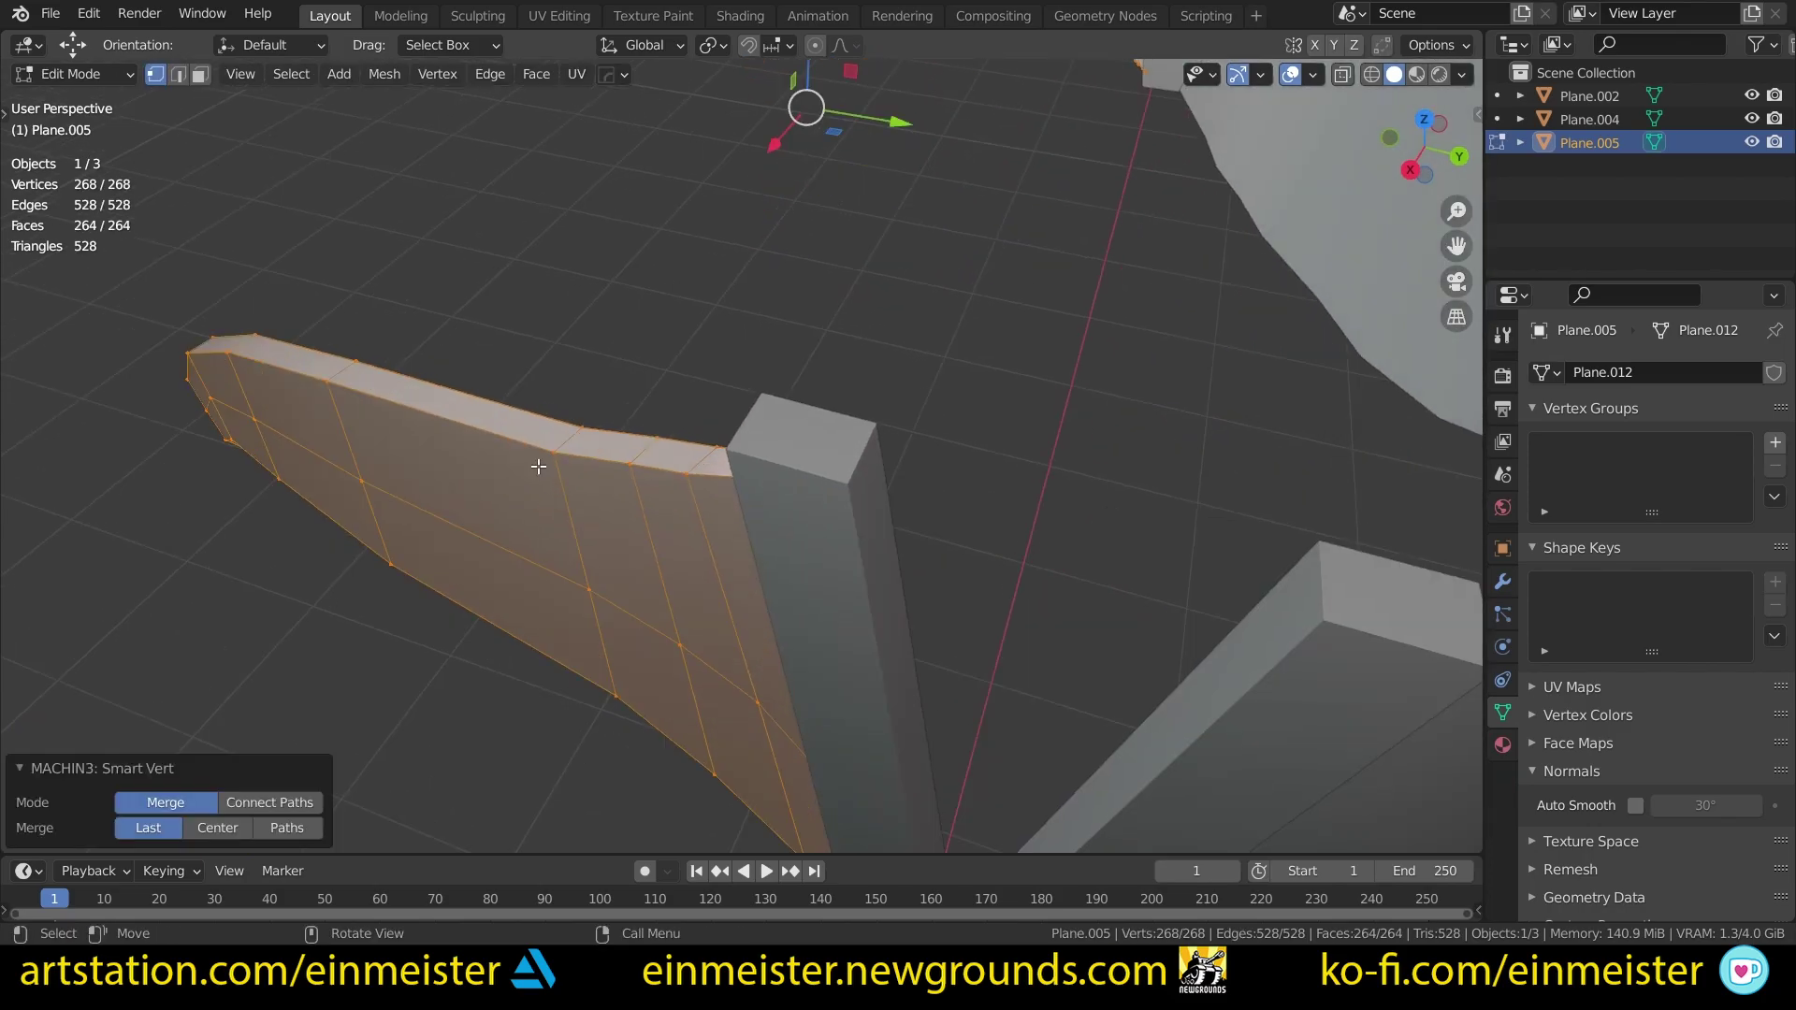
{"action": "left_click", "coordinate": [555, 453]}
{"action": "scroll", "coordinate": [561, 466], "scroll_direction": "up", "scroll_amount": 8}
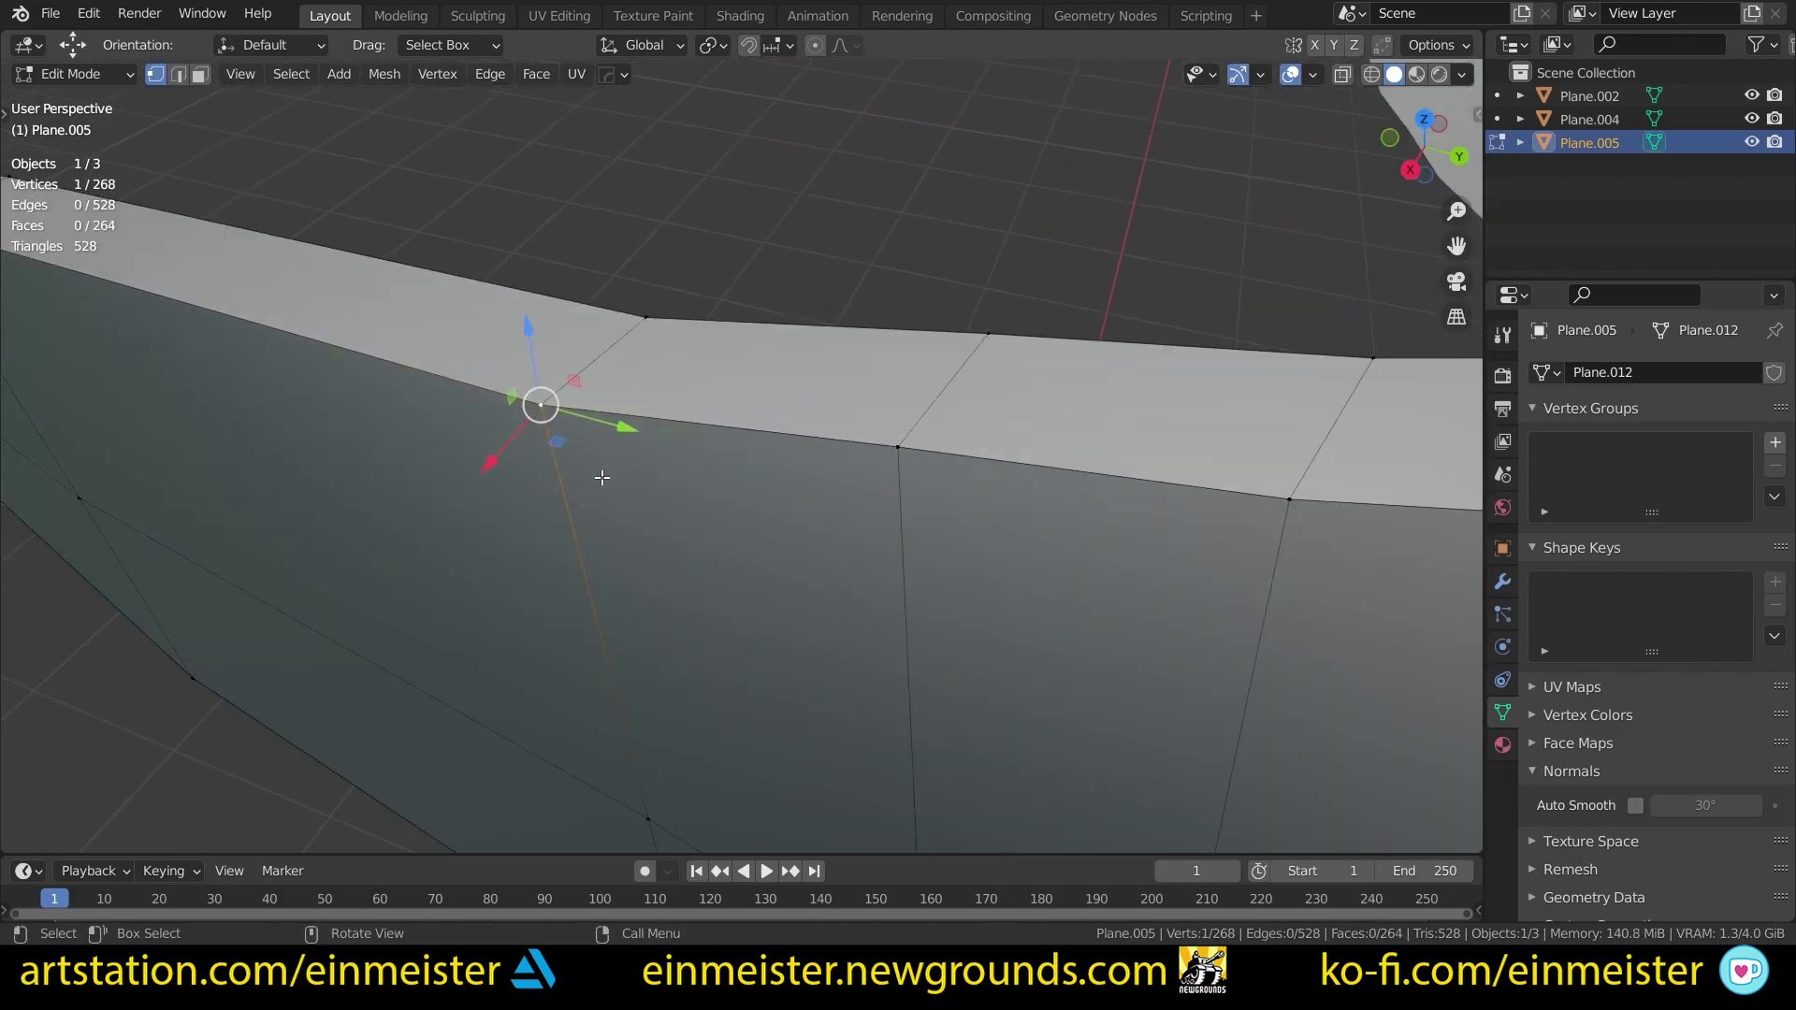
{"action": "key", "text": "g"}
{"action": "right_click", "coordinate": [600, 533]}
{"action": "key", "text": "g"}
{"action": "right_click", "coordinate": [605, 580]}
Step: Test-move another upper-edge vertex beside the V-shaped bracket to check its connection, leaving the vertex in place
{"action": "left_click", "coordinate": [856, 447]}
{"action": "scroll", "coordinate": [965, 498], "scroll_direction": "down", "scroll_amount": 6}
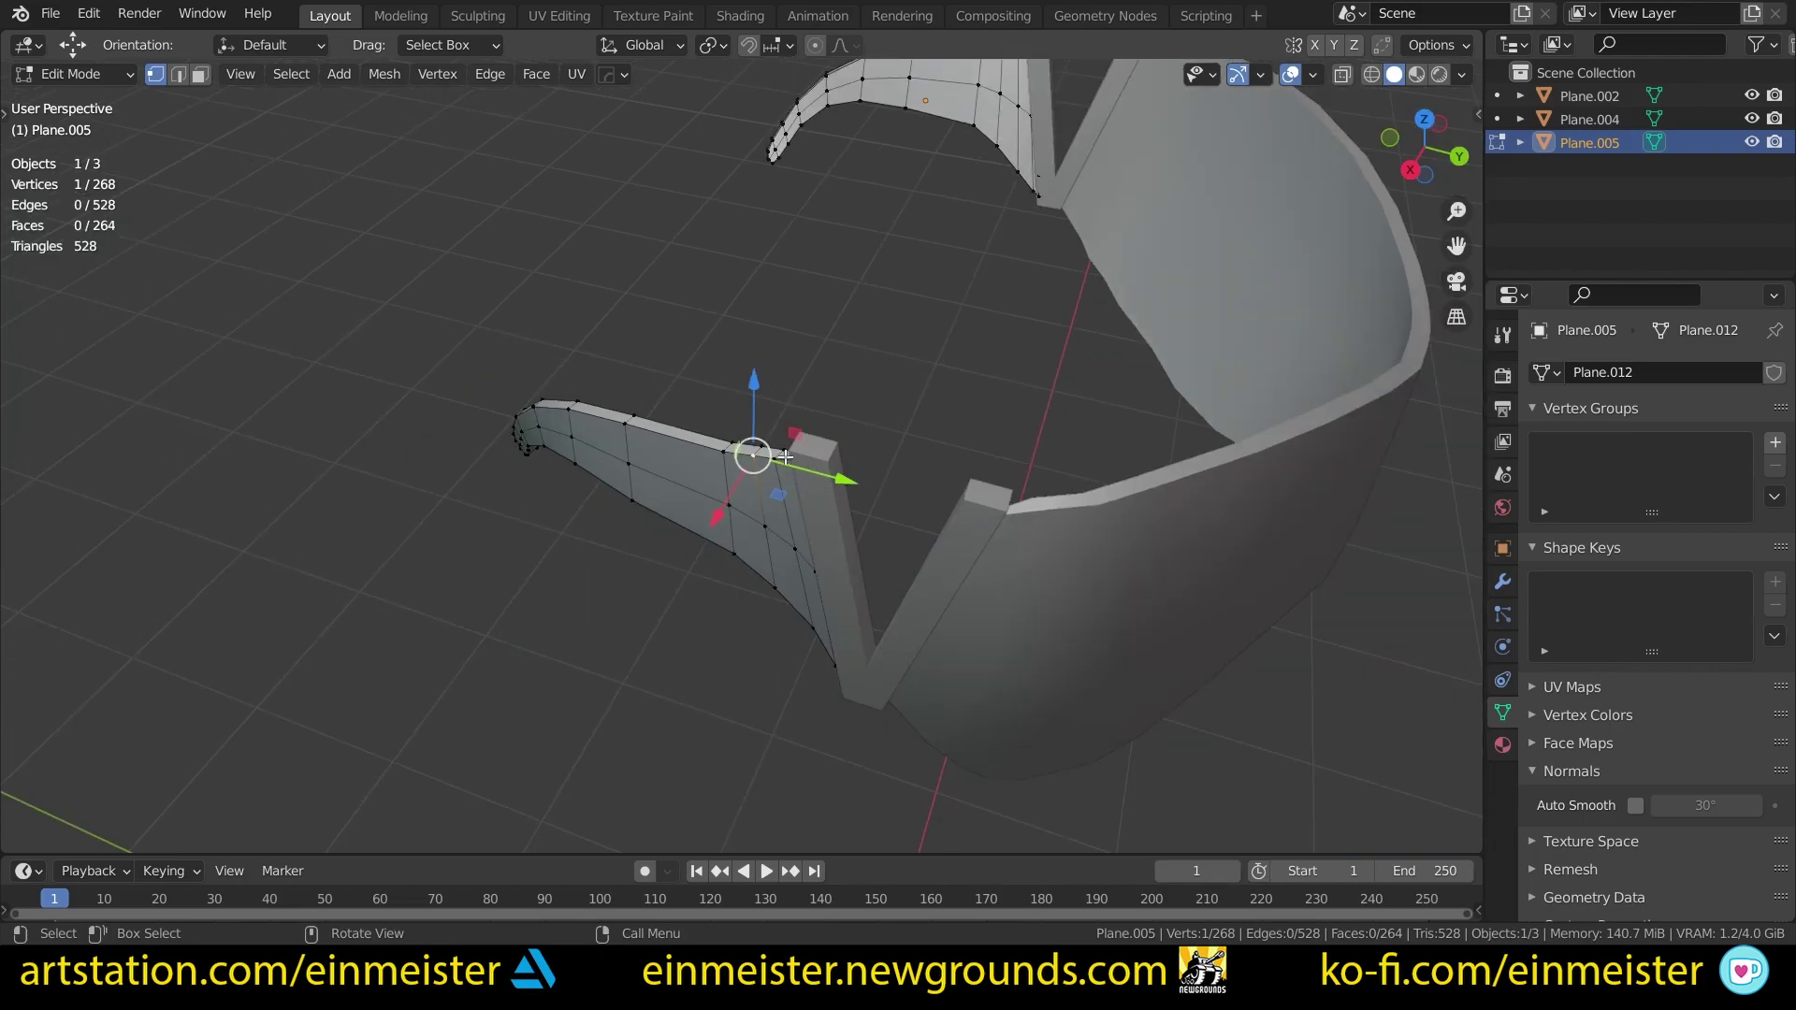
{"action": "scroll", "coordinate": [781, 455], "scroll_direction": "up", "scroll_amount": 5}
{"action": "key", "text": "g"}
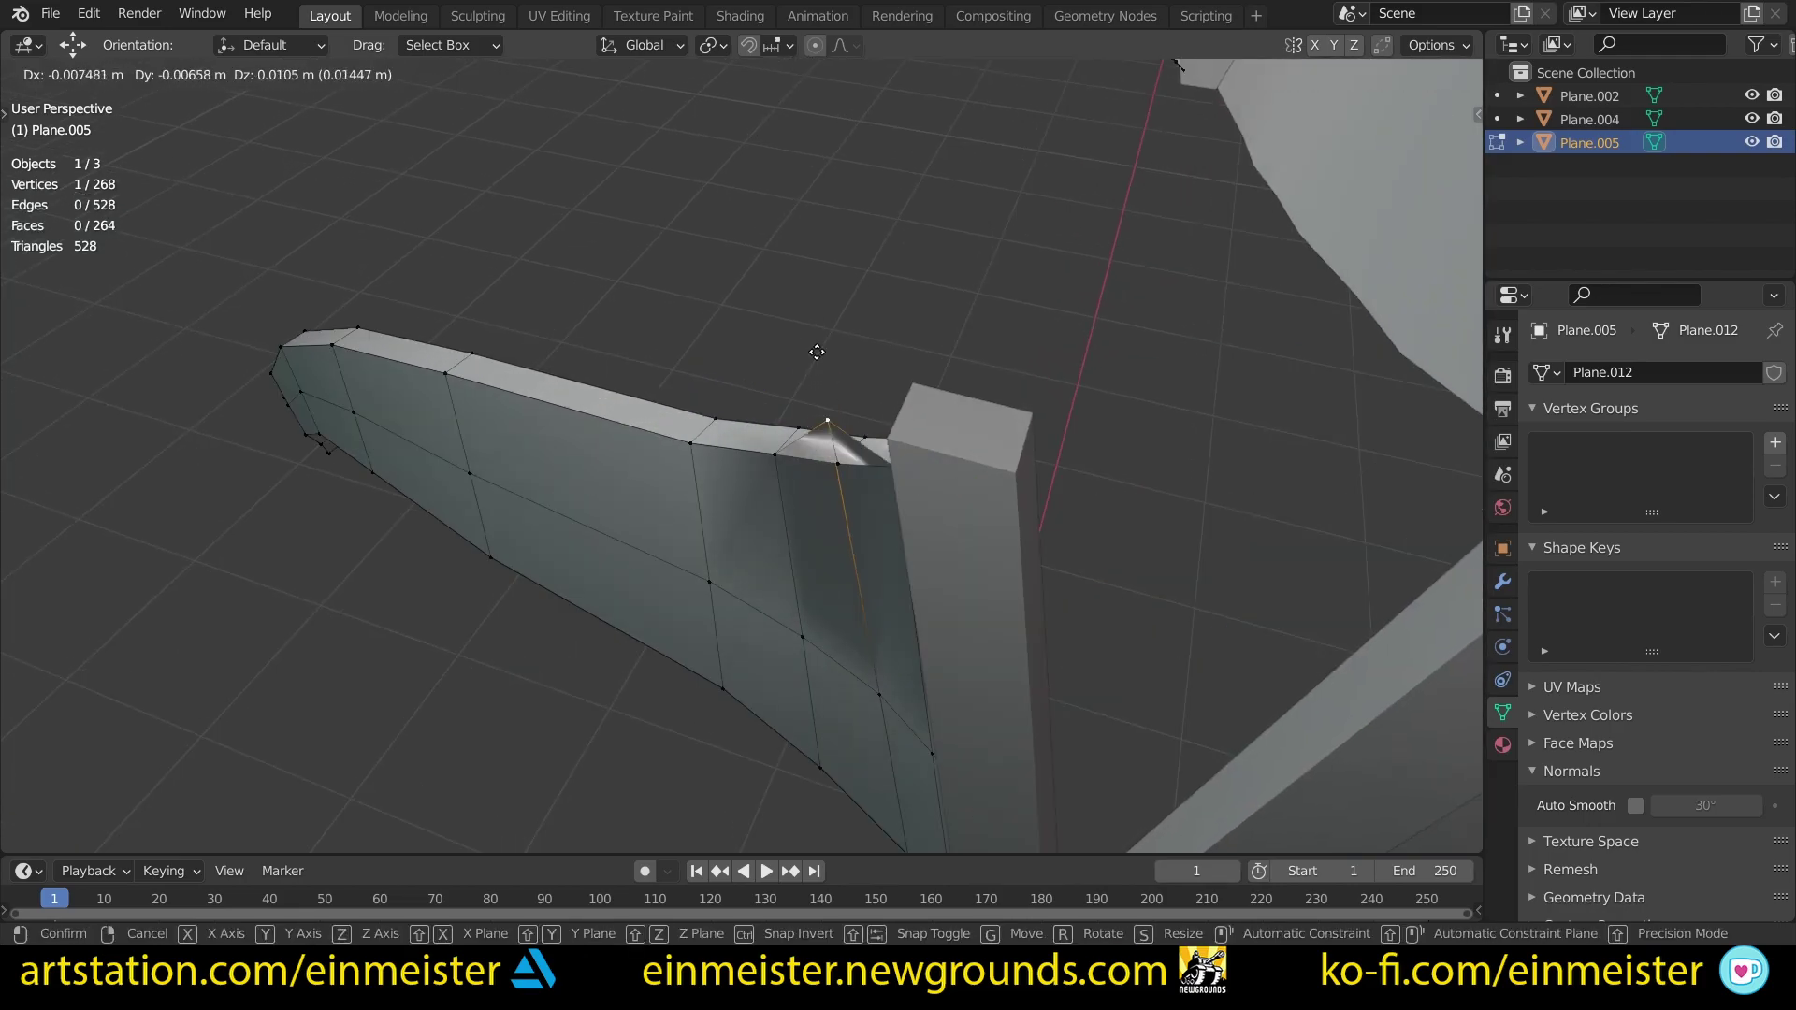
{"action": "left_click", "coordinate": [849, 479]}
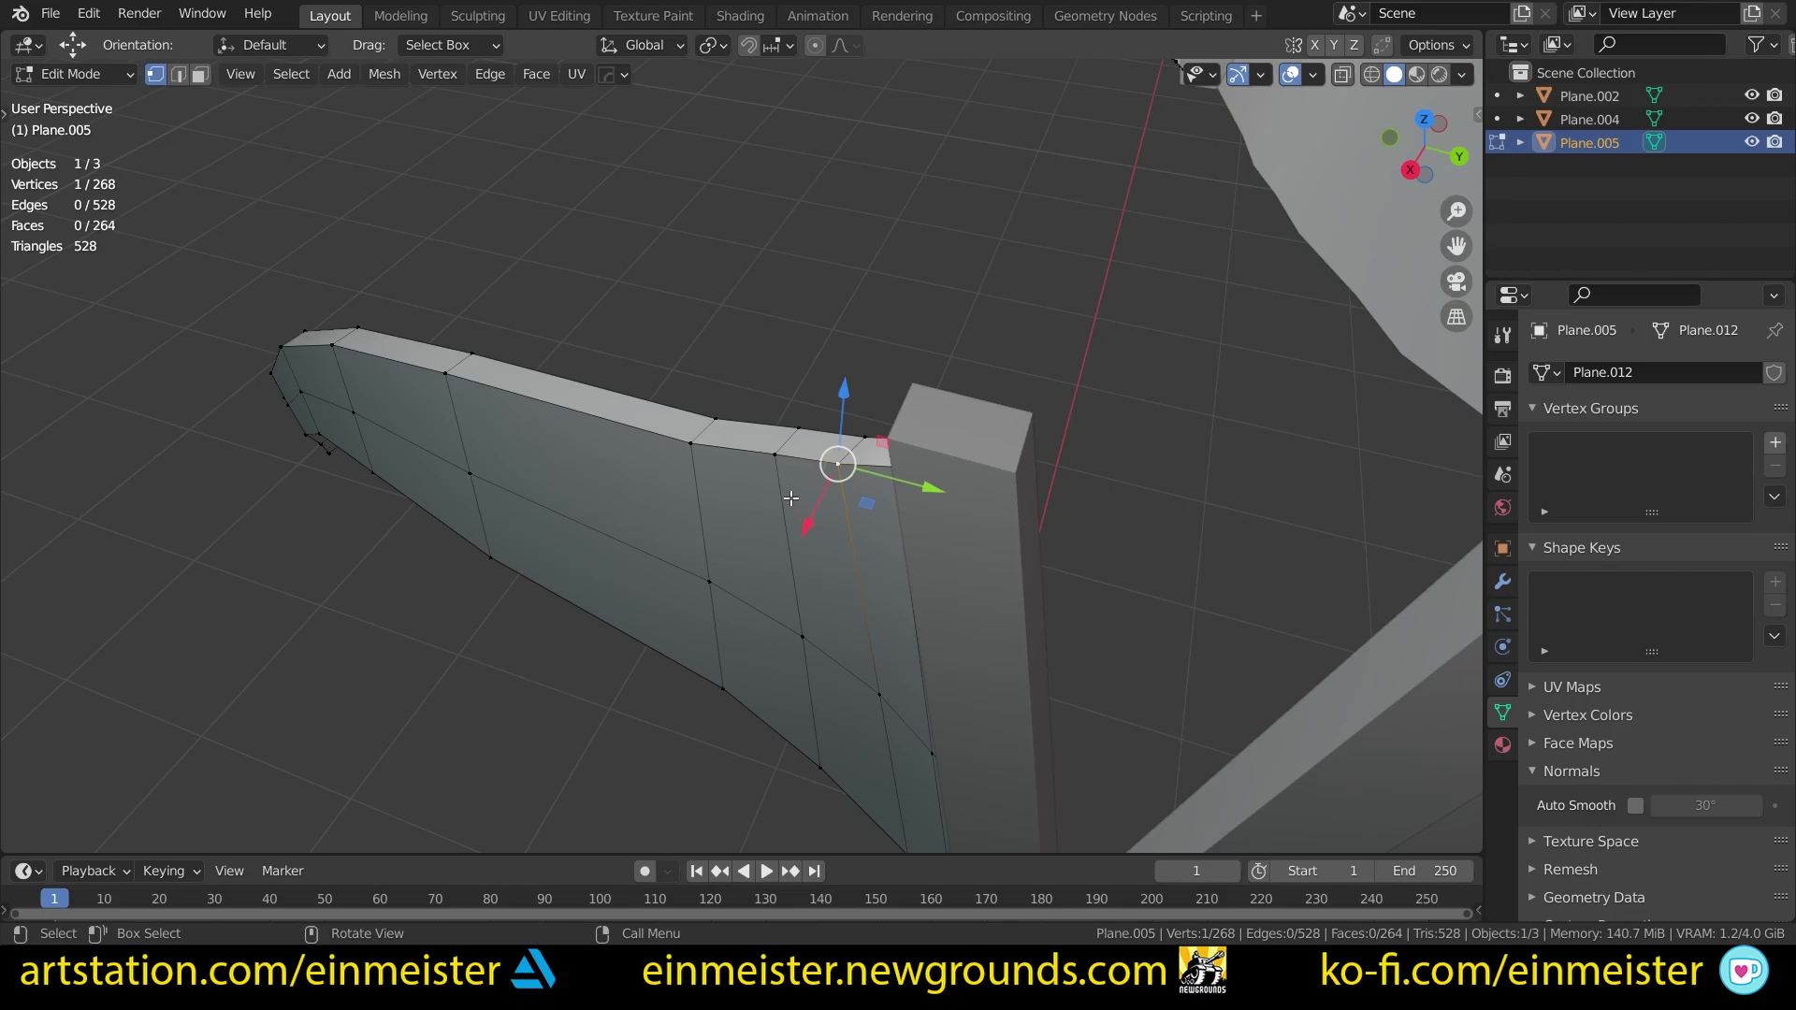
Step: Merge all vertices of the temple arms by distance and test-move an upper-edge vertex, cancelling the move
{"action": "key", "text": "a"}
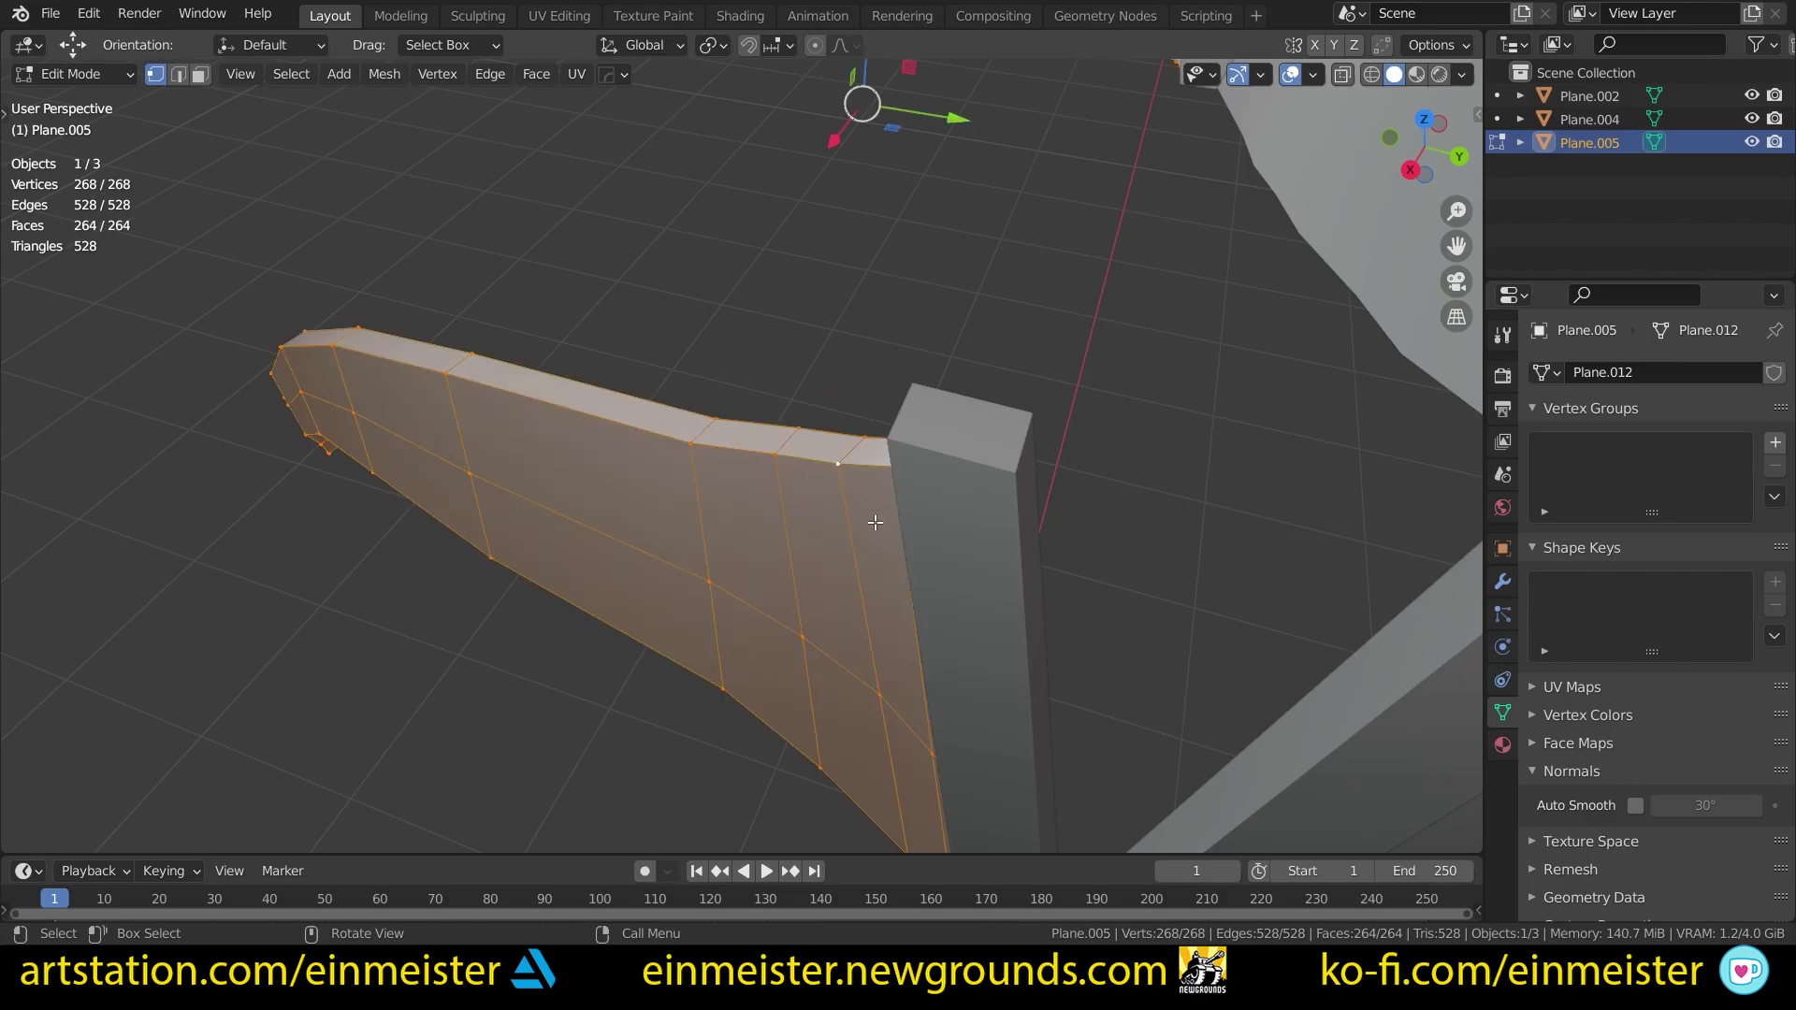
{"action": "key", "text": "m"}
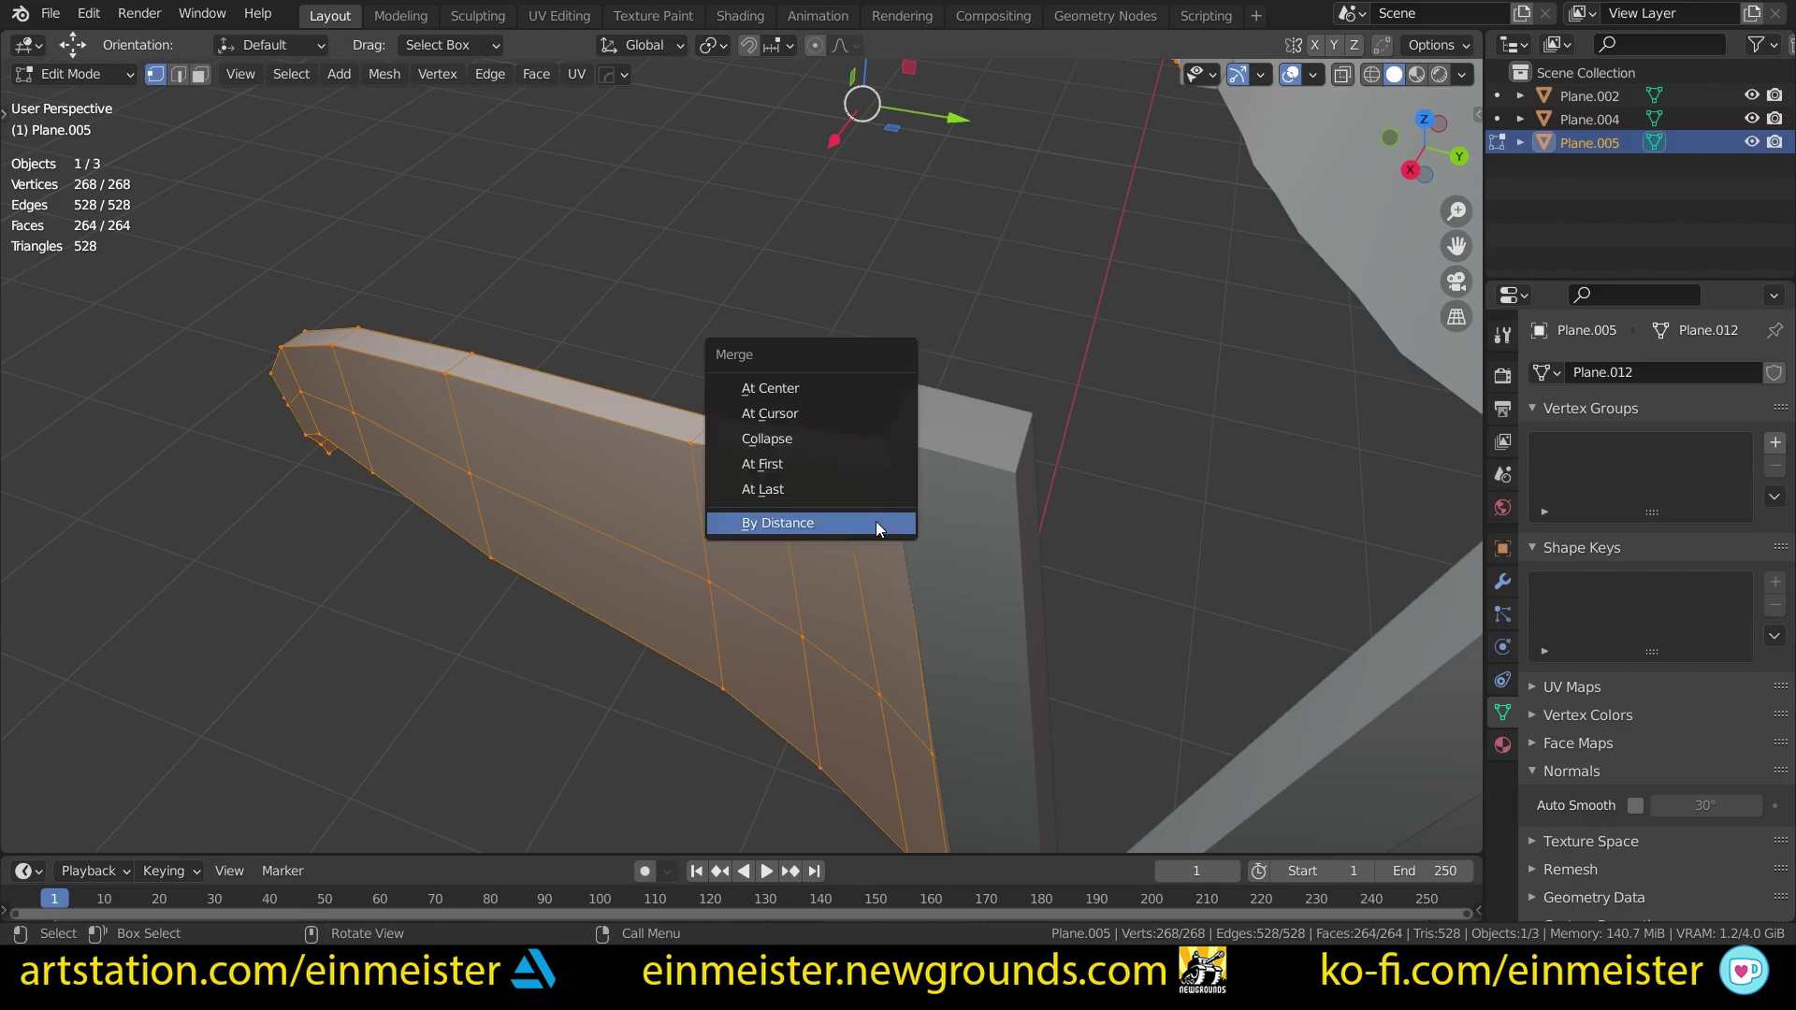
{"action": "left_click", "coordinate": [876, 522]}
{"action": "left_click", "coordinate": [779, 462]}
{"action": "key", "text": "g"}
{"action": "right_click", "coordinate": [791, 545]}
Step: Enable Auto Smooth at 30° on the temple arms in Object Mode and isolate them in local view
{"action": "key", "text": "Tab"}
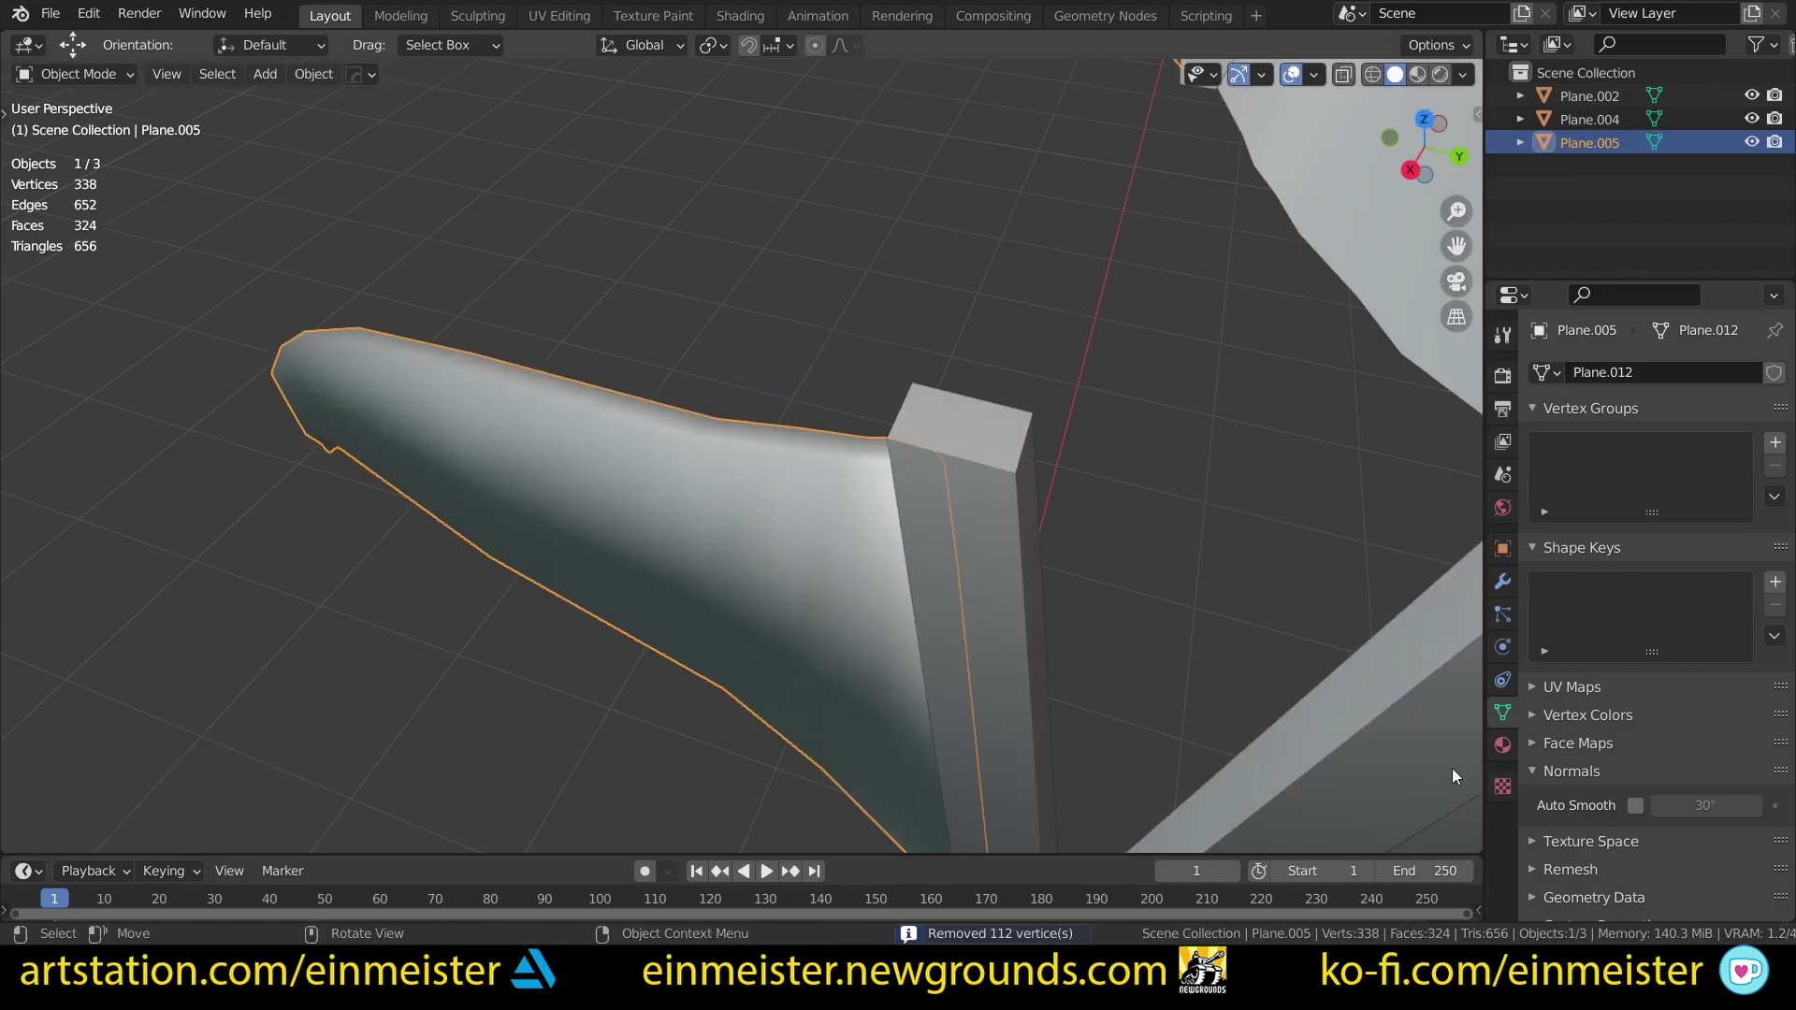
{"action": "left_click", "coordinate": [1635, 806]}
{"action": "mouse_move", "coordinate": [382, 379]}
{"action": "middle_mouse_down"}
{"action": "mouse_move", "coordinate": [443, 288]}
{"action": "mouse_move", "coordinate": [651, 480]}
{"action": "mouse_move", "coordinate": [580, 464]}
{"action": "mouse_move", "coordinate": [581, 372]}
{"action": "middle_mouse_up"}
{"action": "key", "text": "KP_Divide"}
{"action": "scroll", "coordinate": [570, 404], "scroll_direction": "up", "scroll_amount": 3}
Step: Dissolve the two redundant edges running alongside the outer front border of the near temple arm
{"action": "key", "text": "Tab"}
{"action": "scroll", "coordinate": [580, 372], "scroll_direction": "up", "scroll_amount": 3}
{"action": "key", "text": "alt+a"}
{"action": "key", "text": "2"}
{"action": "key", "text": "1"}
{"action": "middle_click_drag", "start_coordinate": [824, 393], "coordinate": [775, 430]}
{"action": "middle_click_drag", "start_coordinate": [635, 342], "coordinate": [661, 404], "text": "shift"}
{"action": "key", "text": "2"}
{"action": "left_click", "coordinate": [681, 388]}
{"action": "key", "text": "KP_Decimal"}
{"action": "scroll", "coordinate": [694, 533], "scroll_direction": "up", "scroll_amount": 3}
{"action": "middle_click_drag", "start_coordinate": [694, 532], "coordinate": [696, 217], "text": "shift"}
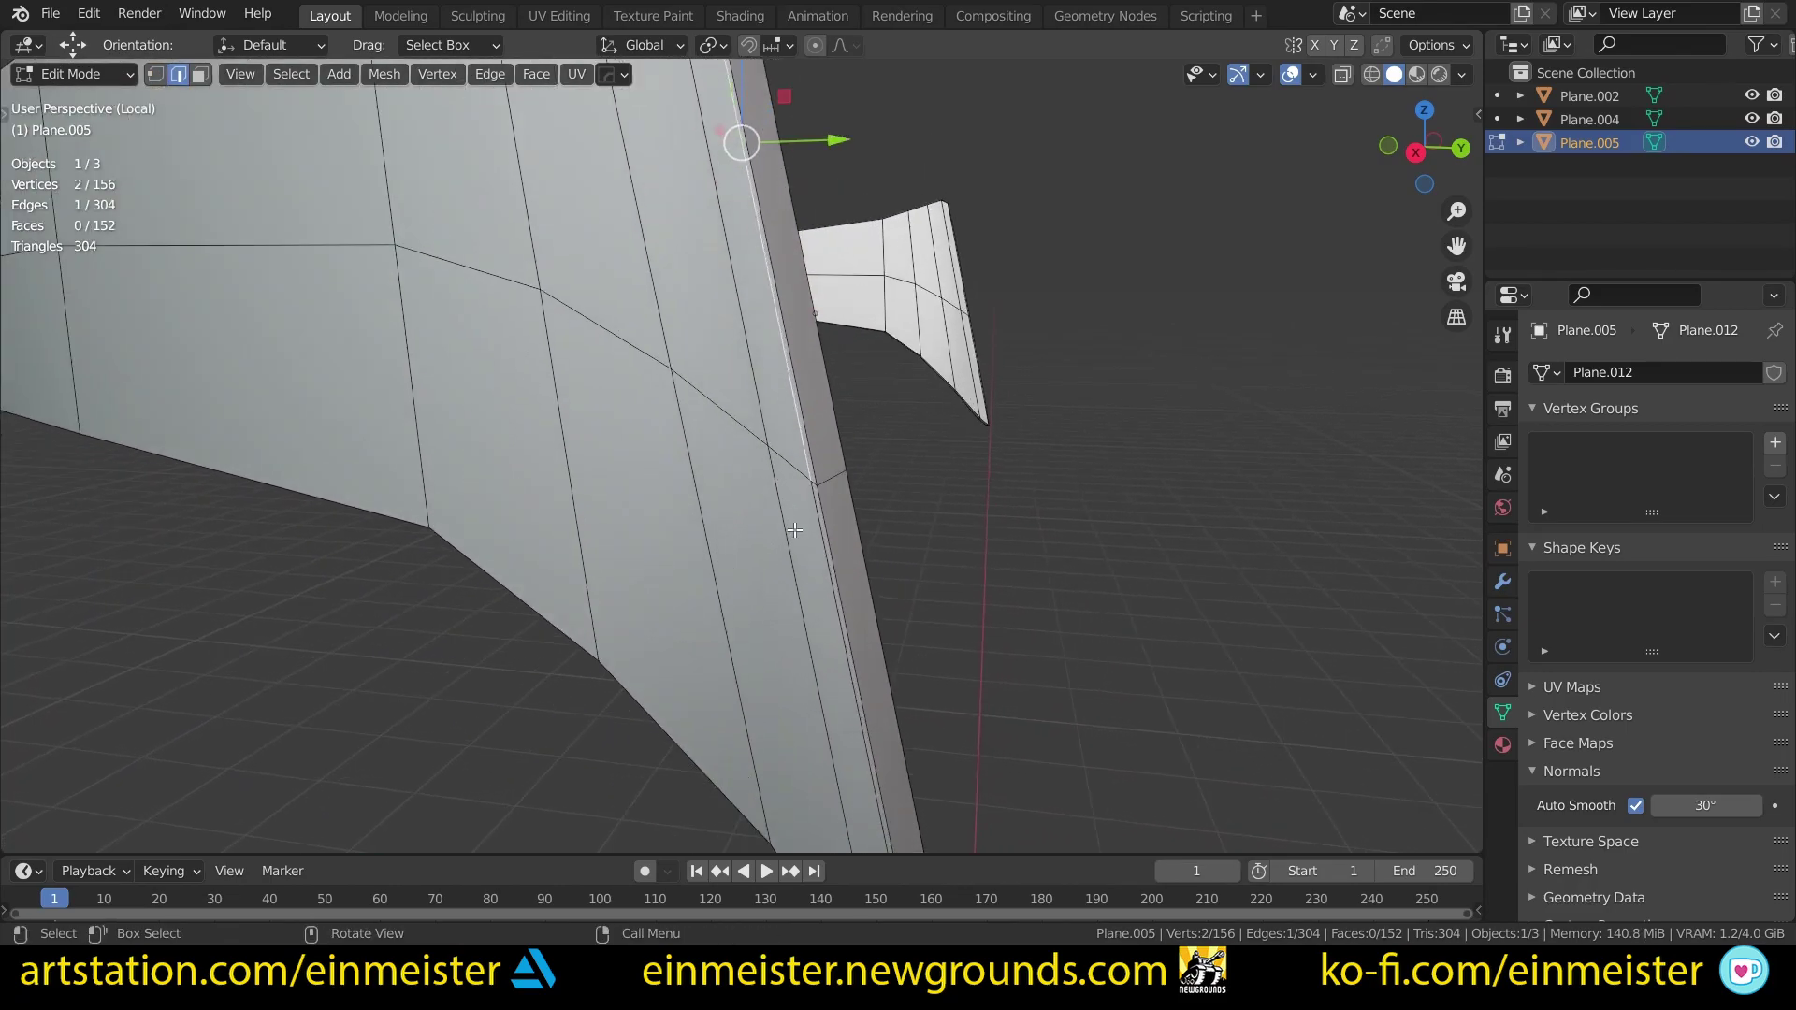
{"action": "left_click", "coordinate": [808, 542], "text": "shift"}
{"action": "middle_click_drag", "start_coordinate": [801, 524], "coordinate": [789, 417], "text": "shift"}
{"action": "middle_click_drag", "start_coordinate": [735, 317], "coordinate": [730, 367], "text": "shift"}
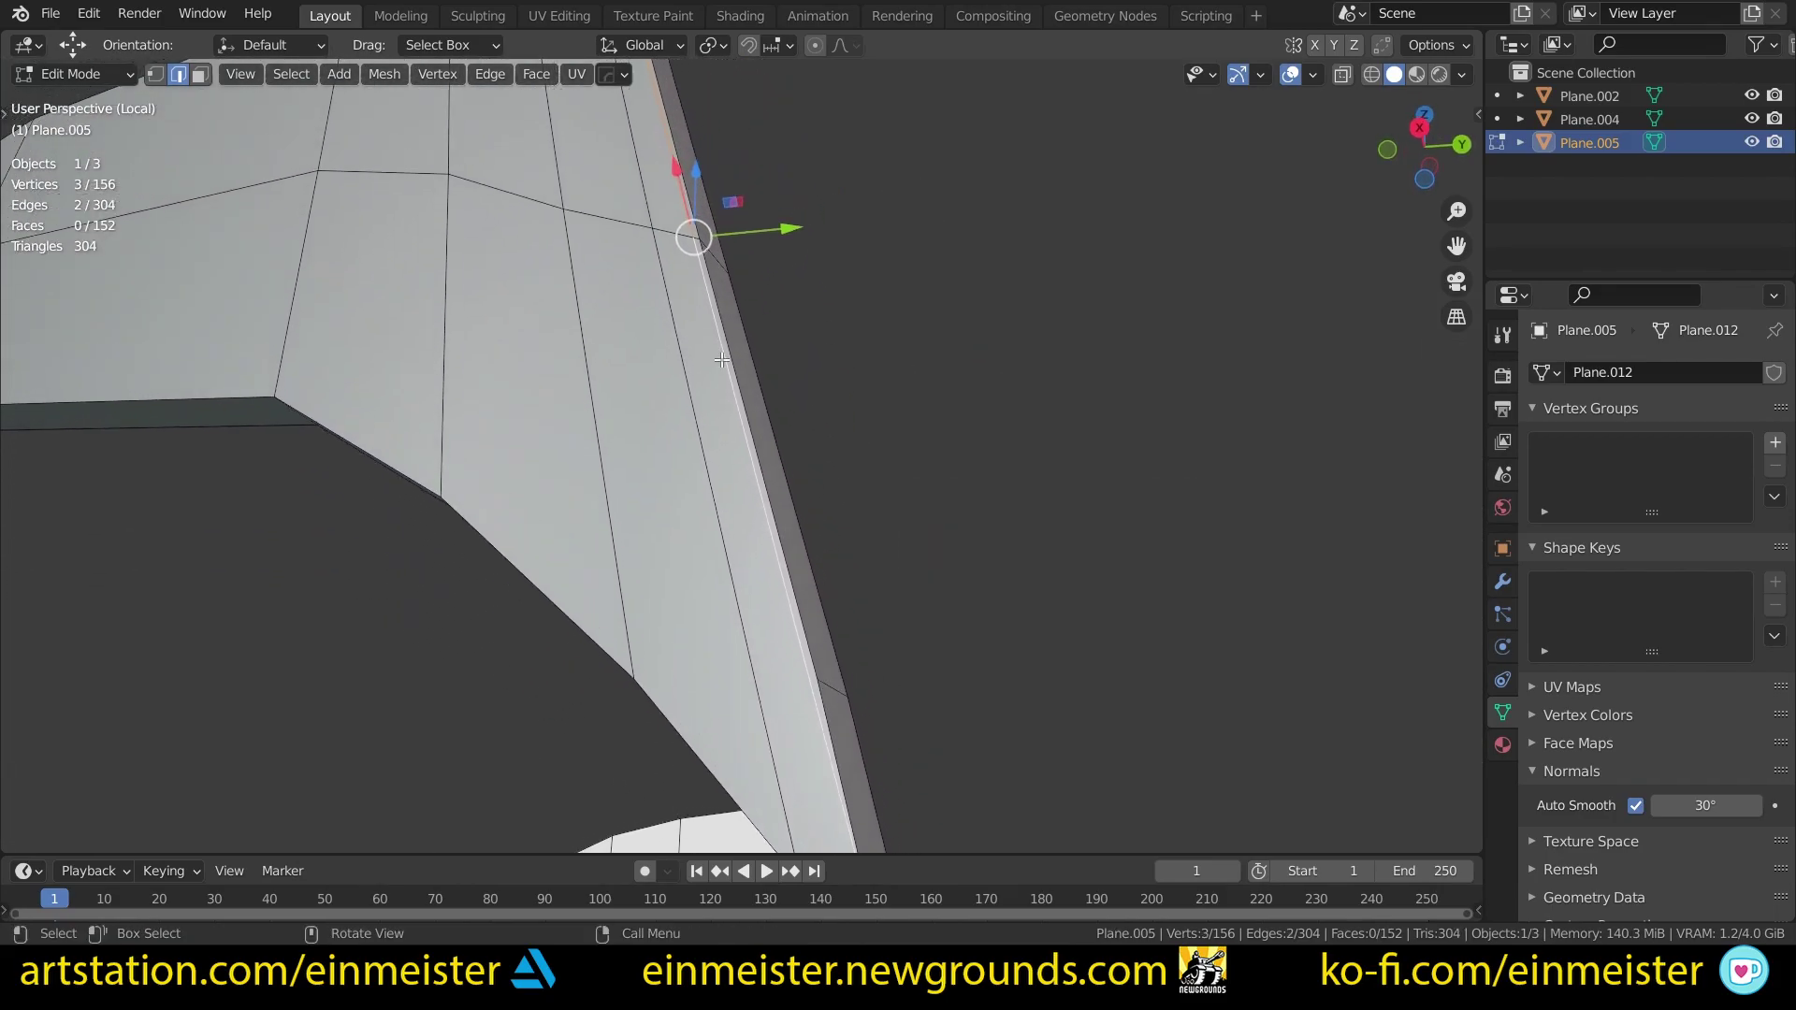
{"action": "scroll", "coordinate": [730, 368], "scroll_direction": "up", "scroll_amount": 1}
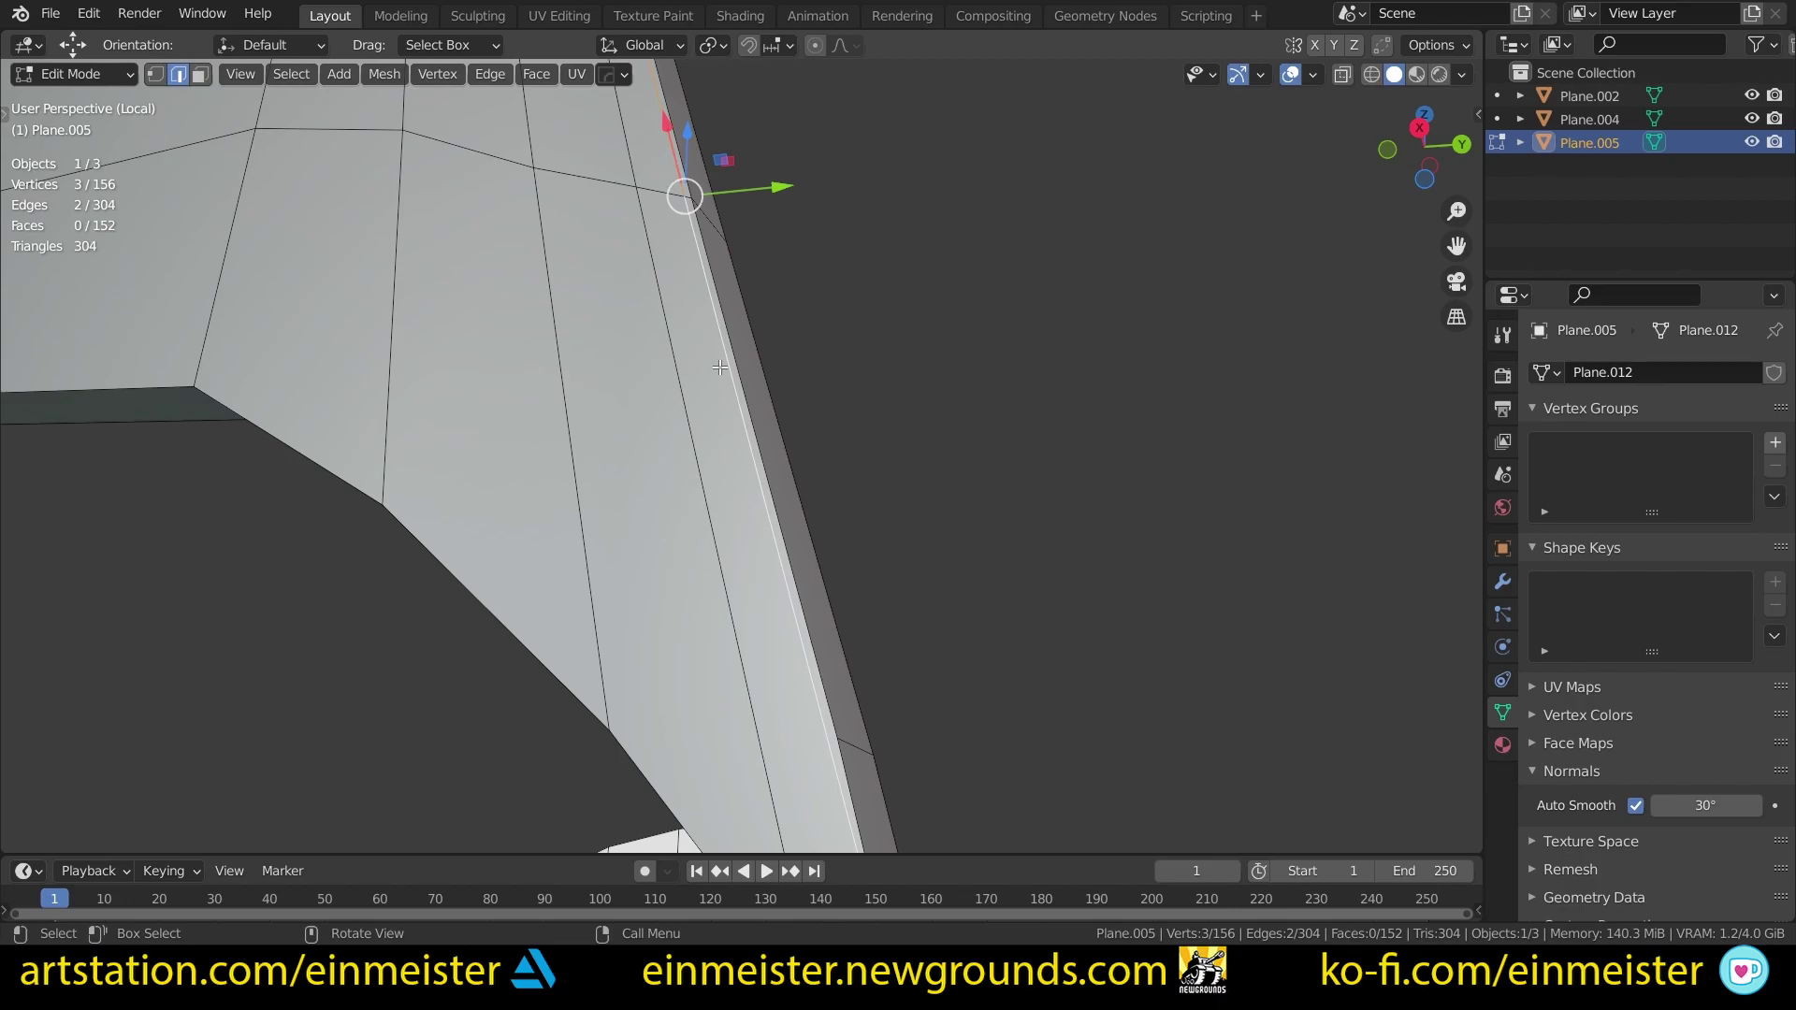
{"action": "key", "text": "ctrl+x"}
{"action": "scroll", "coordinate": [725, 360], "scroll_direction": "down", "scroll_amount": 3}
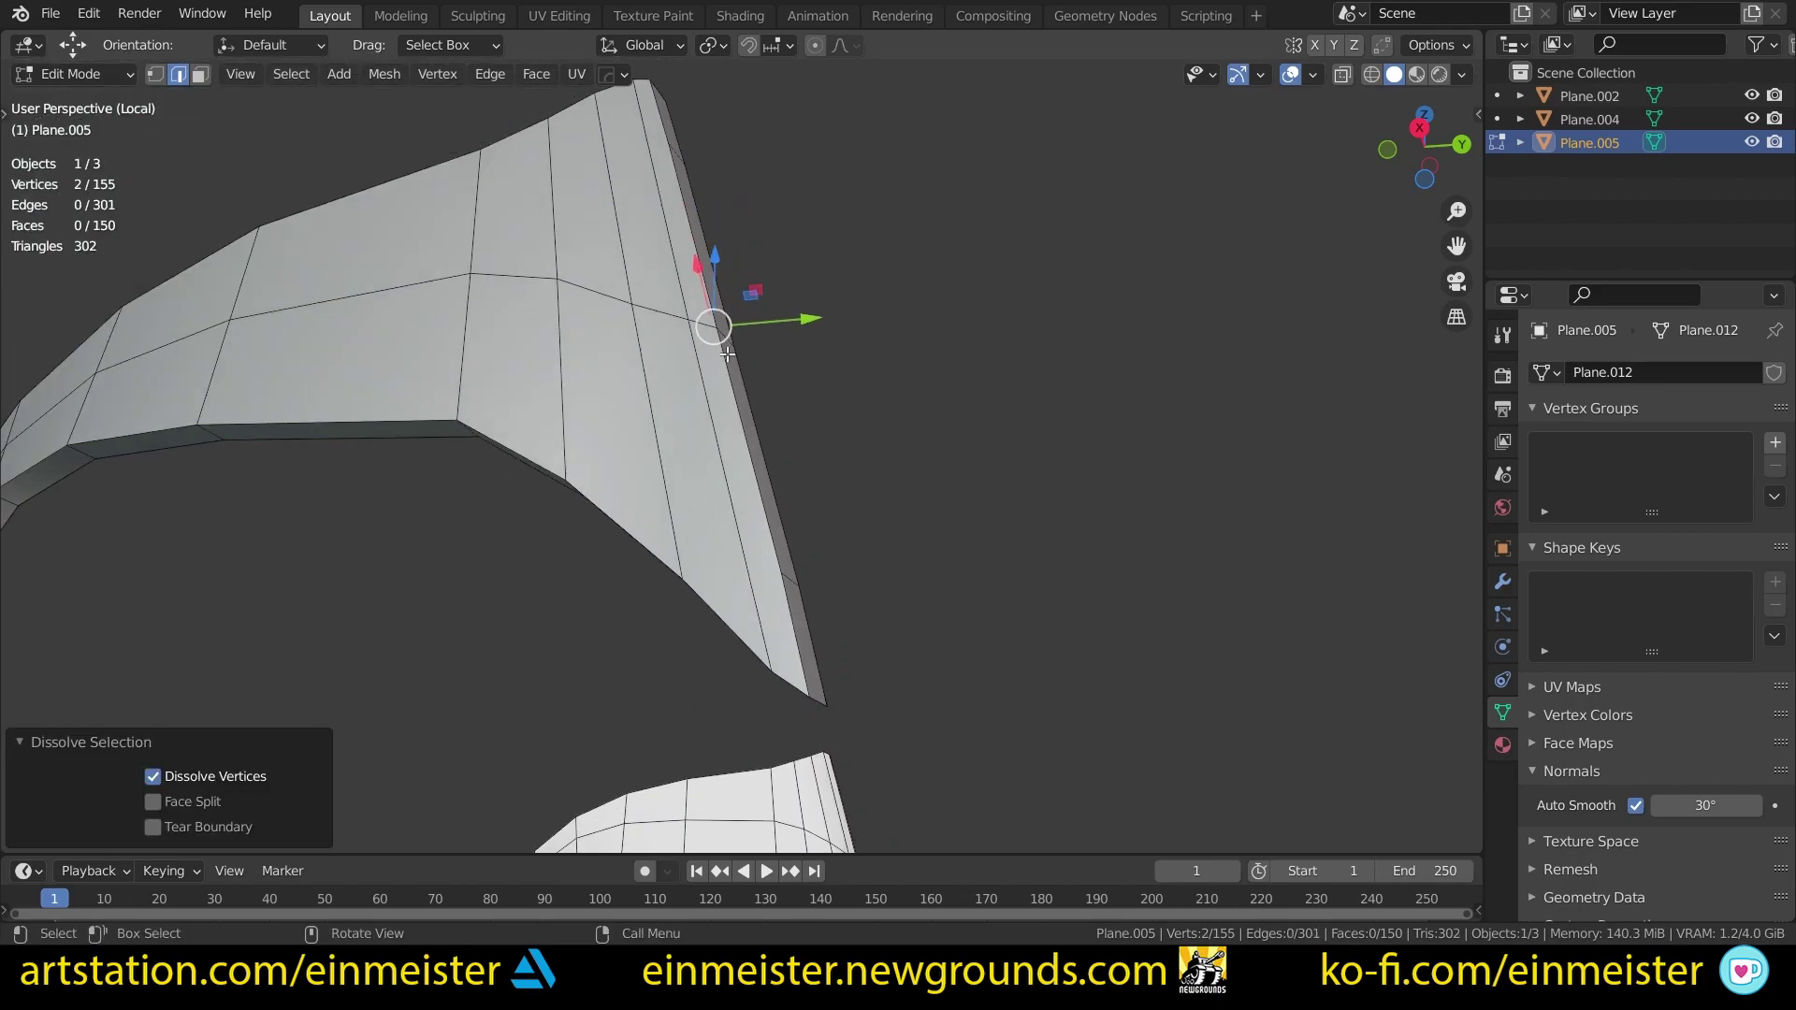
Step: Dissolve the short lower edge crossing the near arm's narrow front face
{"action": "middle_click_drag", "start_coordinate": [727, 354], "coordinate": [697, 412]}
{"action": "left_click", "coordinate": [778, 614]}
{"action": "scroll", "coordinate": [777, 614], "scroll_direction": "up", "scroll_amount": 5}
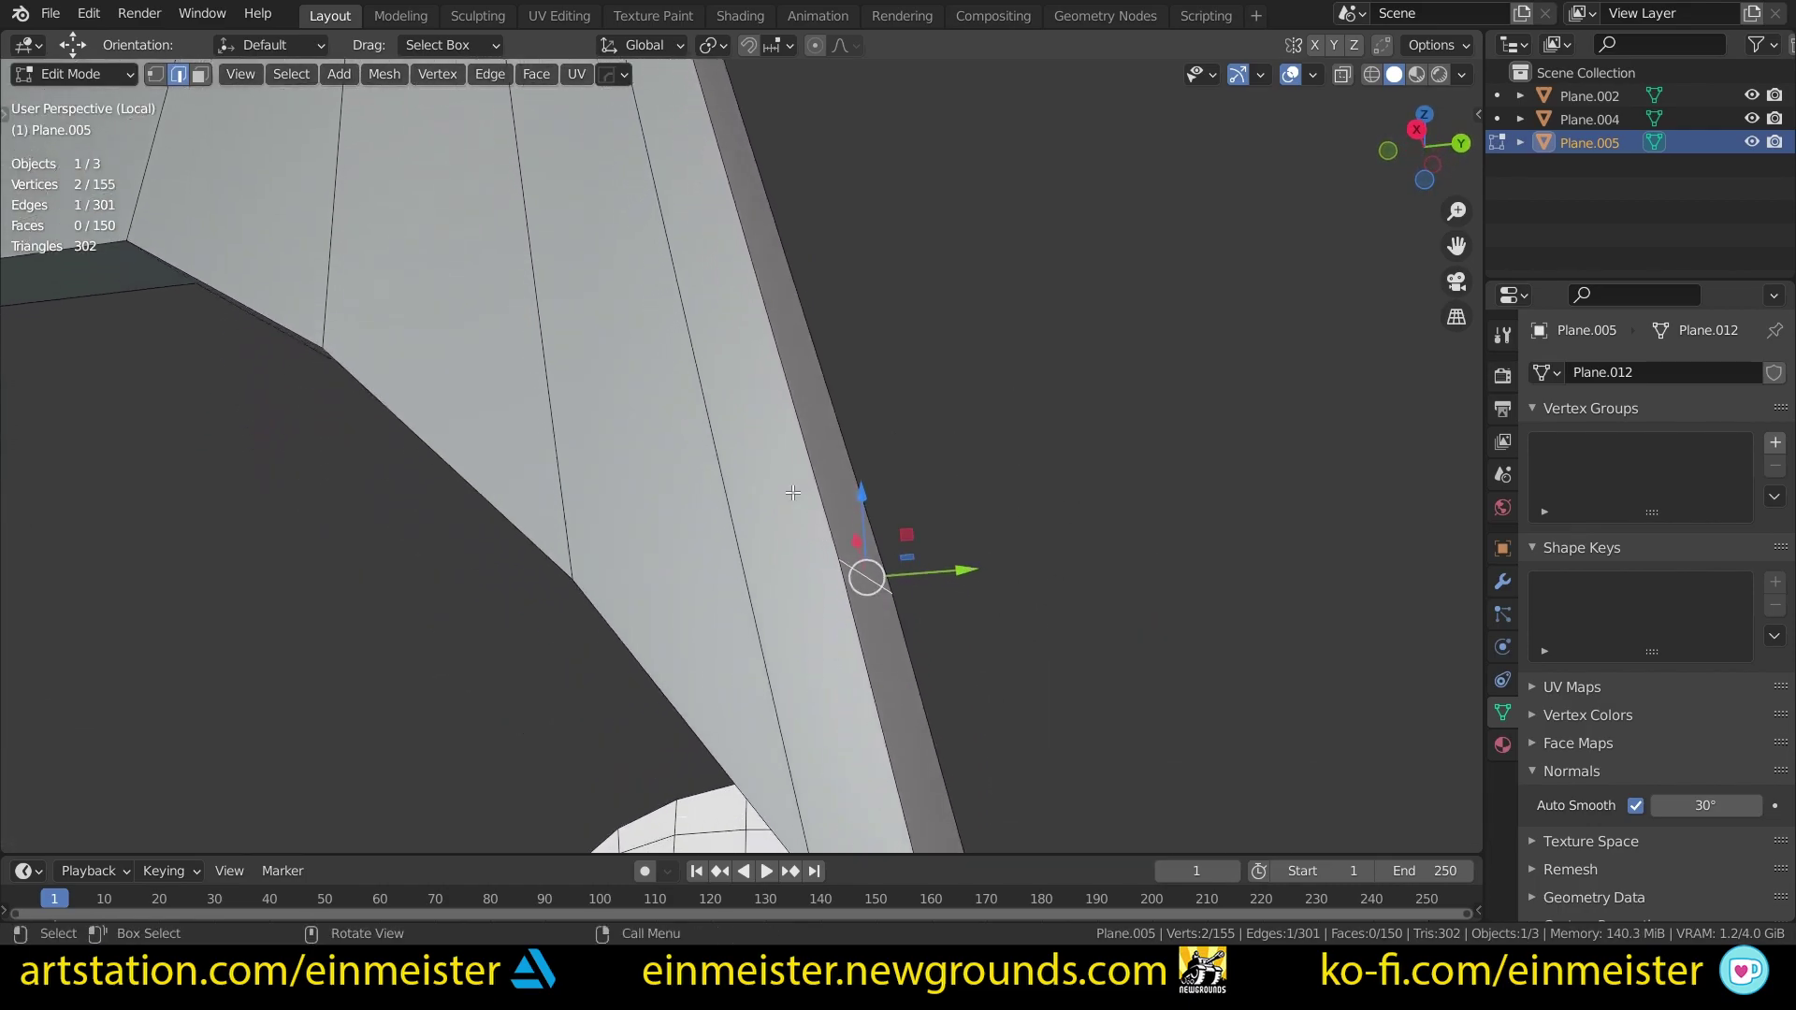
{"action": "key", "text": "ctrl+x"}
Step: Dissolve the two redundant edges along the front border on the arm's opposite side
{"action": "middle_click_drag", "start_coordinate": [881, 615], "coordinate": [530, 450]}
{"action": "left_click", "coordinate": [530, 450]}
{"action": "left_click", "coordinate": [660, 101], "text": "shift"}
{"action": "key", "text": "KP_Decimal"}
{"action": "middle_click_drag", "start_coordinate": [660, 112], "coordinate": [654, 480]}
{"action": "scroll", "coordinate": [835, 283], "scroll_direction": "up", "scroll_amount": 3}
{"action": "scroll", "coordinate": [761, 514], "scroll_direction": "up", "scroll_amount": 2}
{"action": "key", "text": "ctrl+x"}
Step: Dissolve the remaining short edge across the arm's narrow front face and select the front face in face mode
{"action": "left_click", "coordinate": [693, 495]}
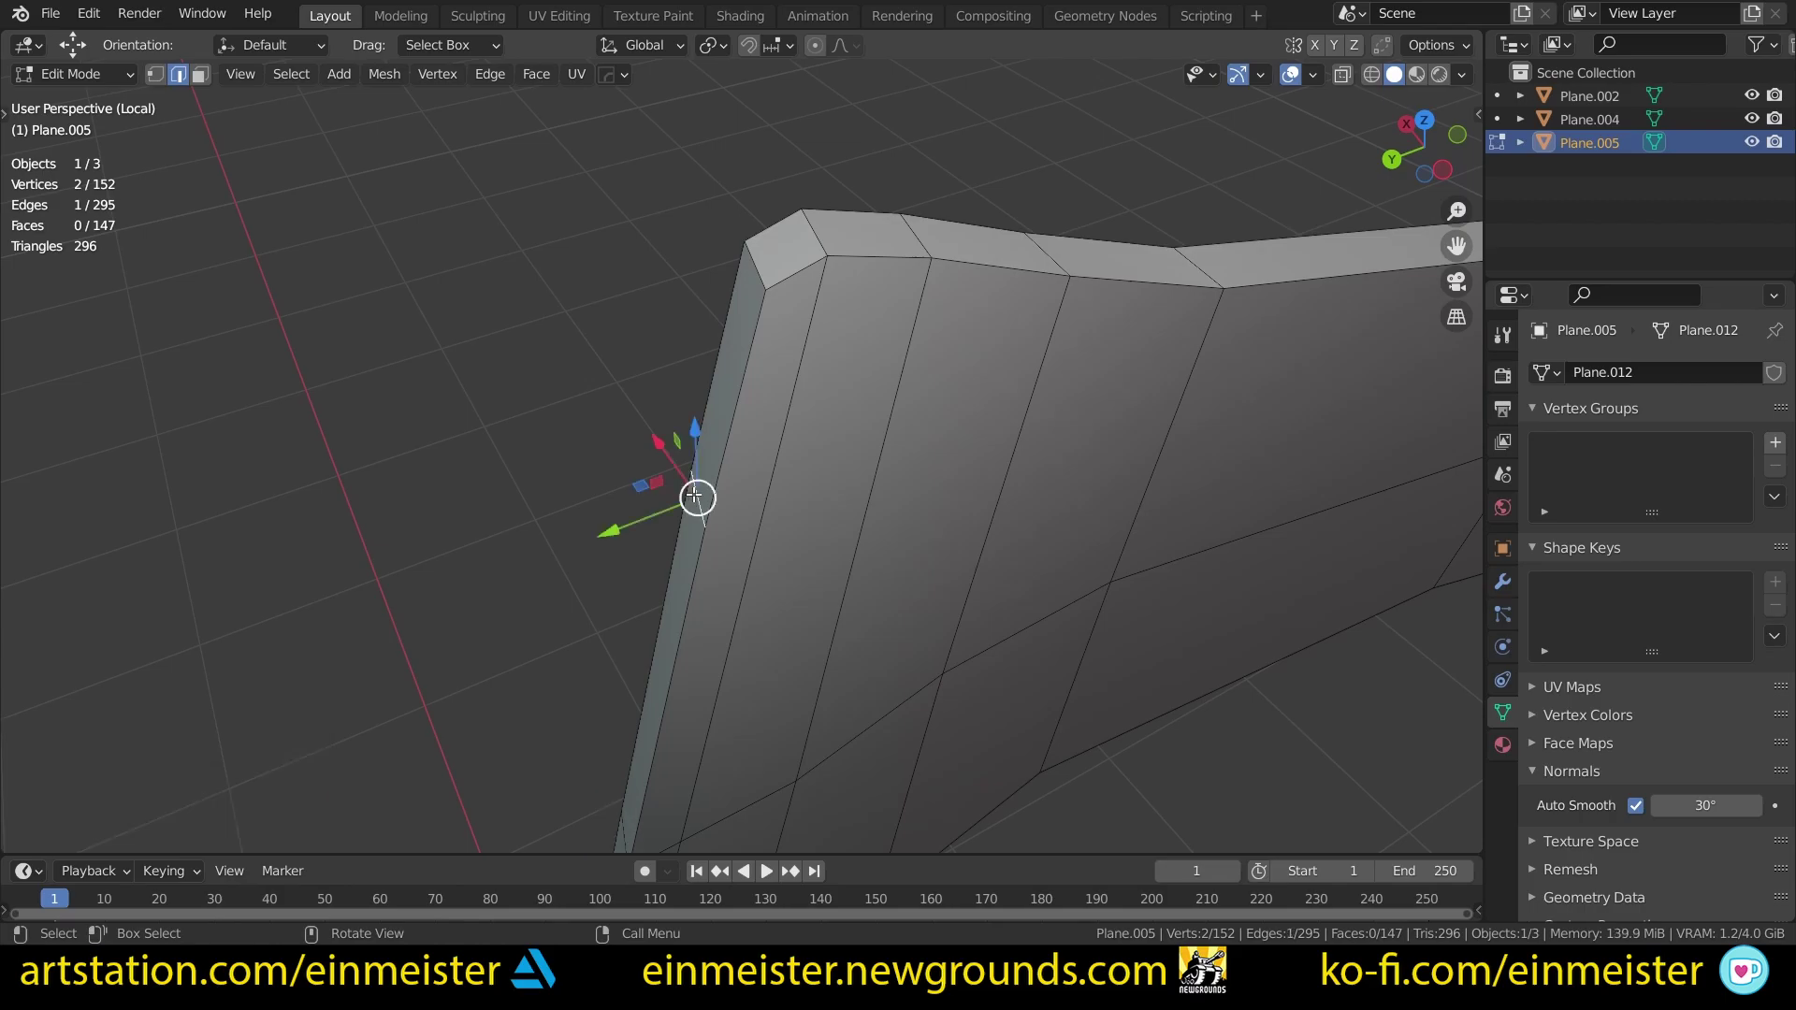
{"action": "key", "text": "ctrl+x"}
{"action": "key", "text": "3"}
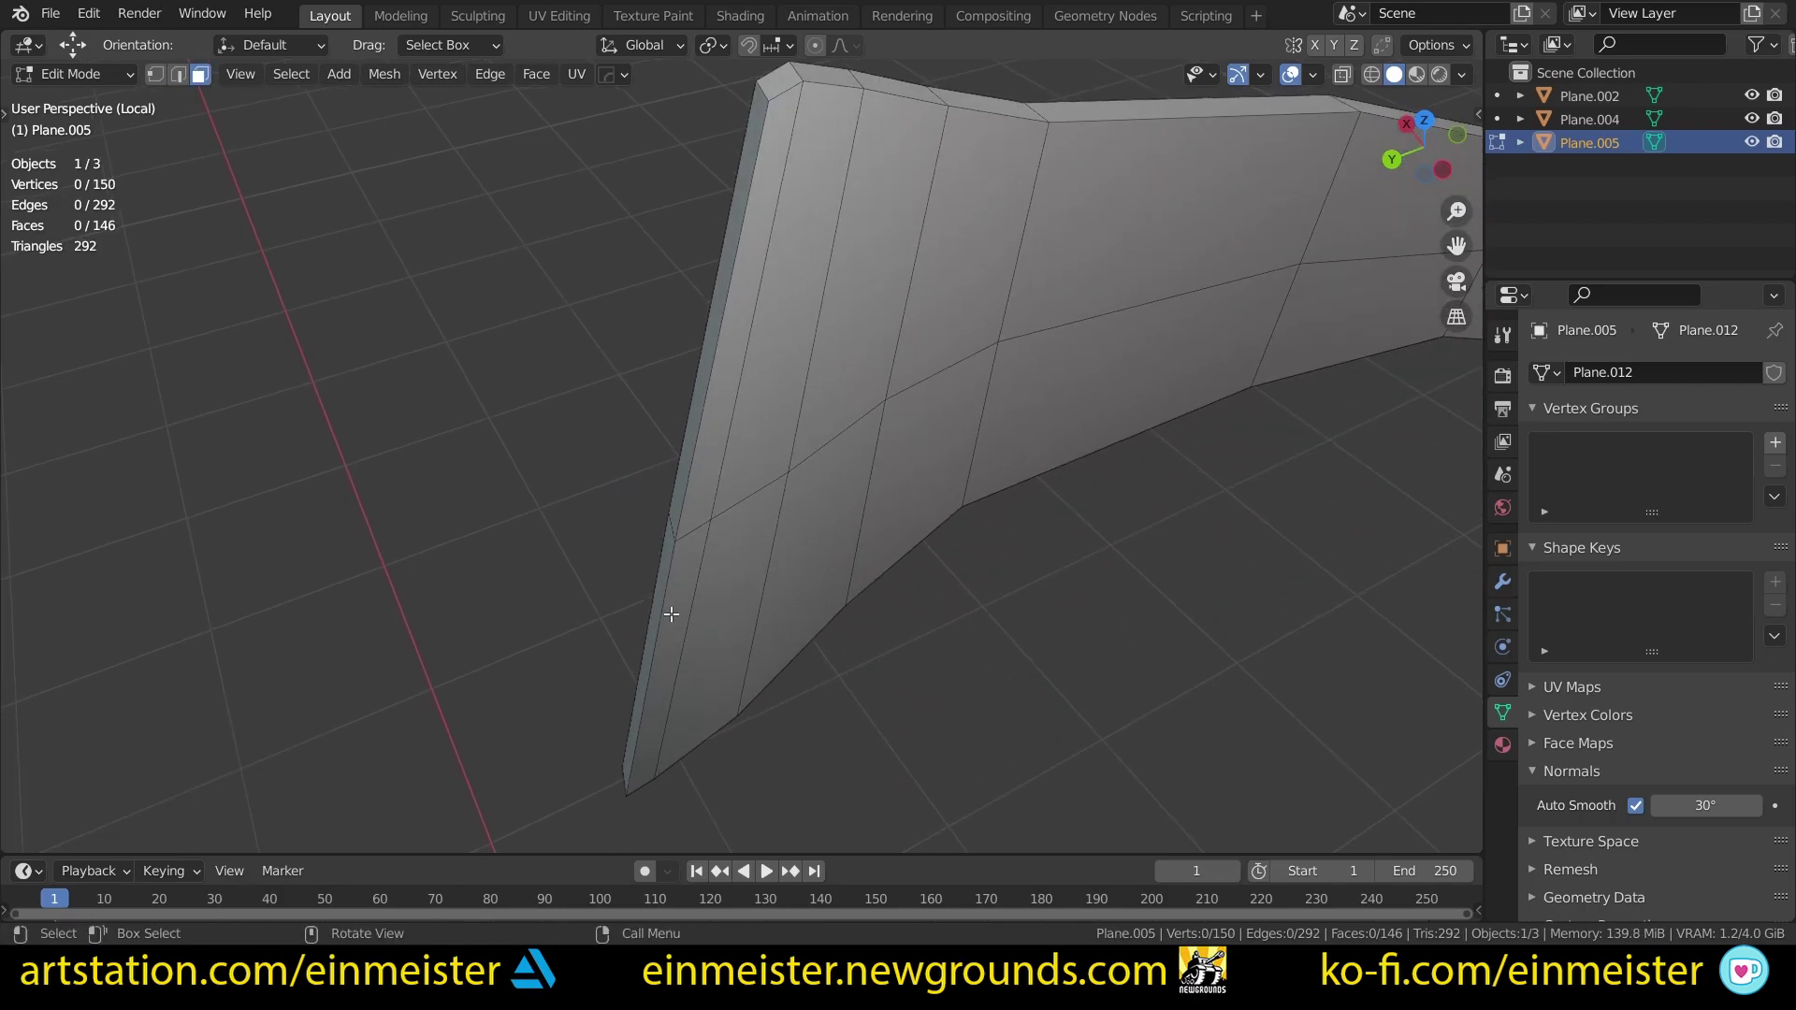
{"action": "left_click", "coordinate": [670, 614]}
{"action": "middle_click_drag", "start_coordinate": [671, 613], "coordinate": [1177, 266]}
Step: Try moving a face at the front end of the other temple arm, undoing the move
{"action": "key", "text": "Tab"}
{"action": "key", "text": "Tab"}
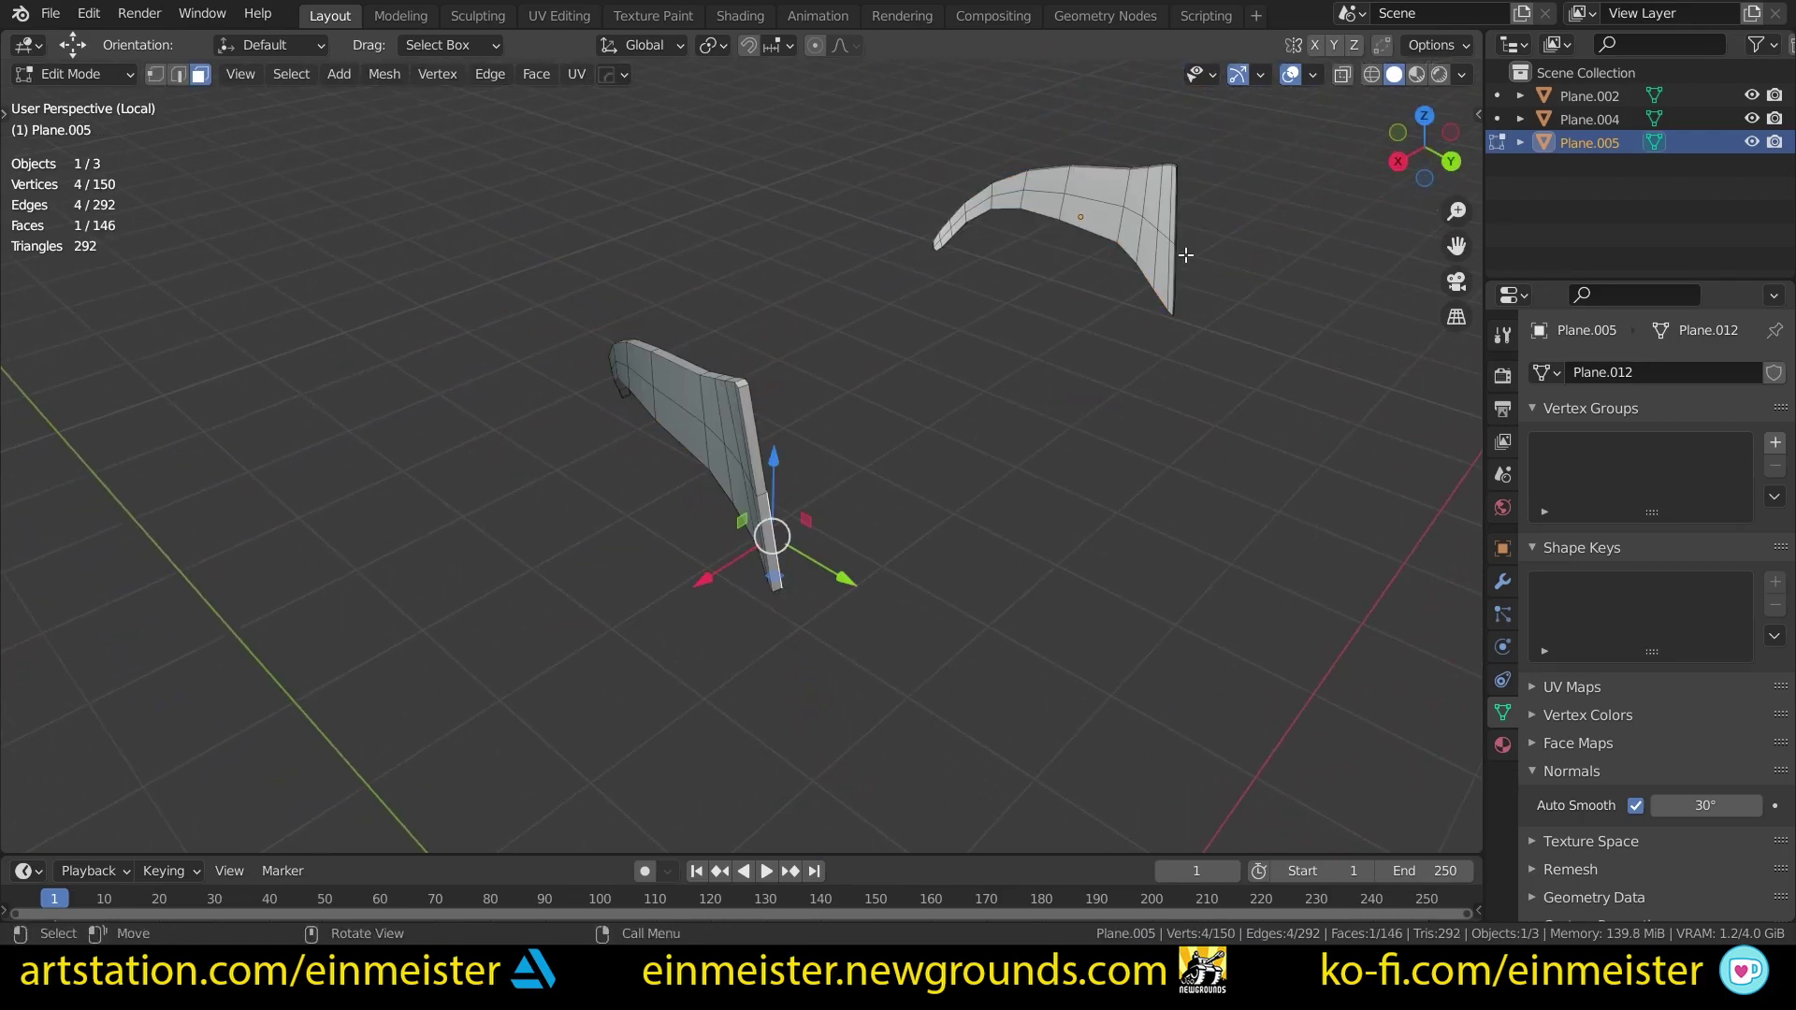
{"action": "left_click", "coordinate": [1182, 190]}
{"action": "left_click", "coordinate": [1160, 267]}
{"action": "key", "text": "g"}
{"action": "left_click", "coordinate": [1203, 207]}
{"action": "scroll", "coordinate": [1203, 207], "scroll_direction": "up", "scroll_amount": 1}
{"action": "key", "text": "KP_Decimal"}
{"action": "key", "text": "ctrl+z"}
Step: Return the temple arms to Object Mode and leave local view to show the complete sunglasses
{"action": "scroll", "coordinate": [973, 370], "scroll_direction": "down", "scroll_amount": 7}
{"action": "scroll", "coordinate": [964, 322], "scroll_direction": "up", "scroll_amount": 5}
{"action": "middle_click_drag", "start_coordinate": [866, 393], "coordinate": [814, 396]}
{"action": "left_click", "coordinate": [977, 362]}
{"action": "key", "text": "Tab"}
{"action": "scroll", "coordinate": [971, 374], "scroll_direction": "down", "scroll_amount": 6}
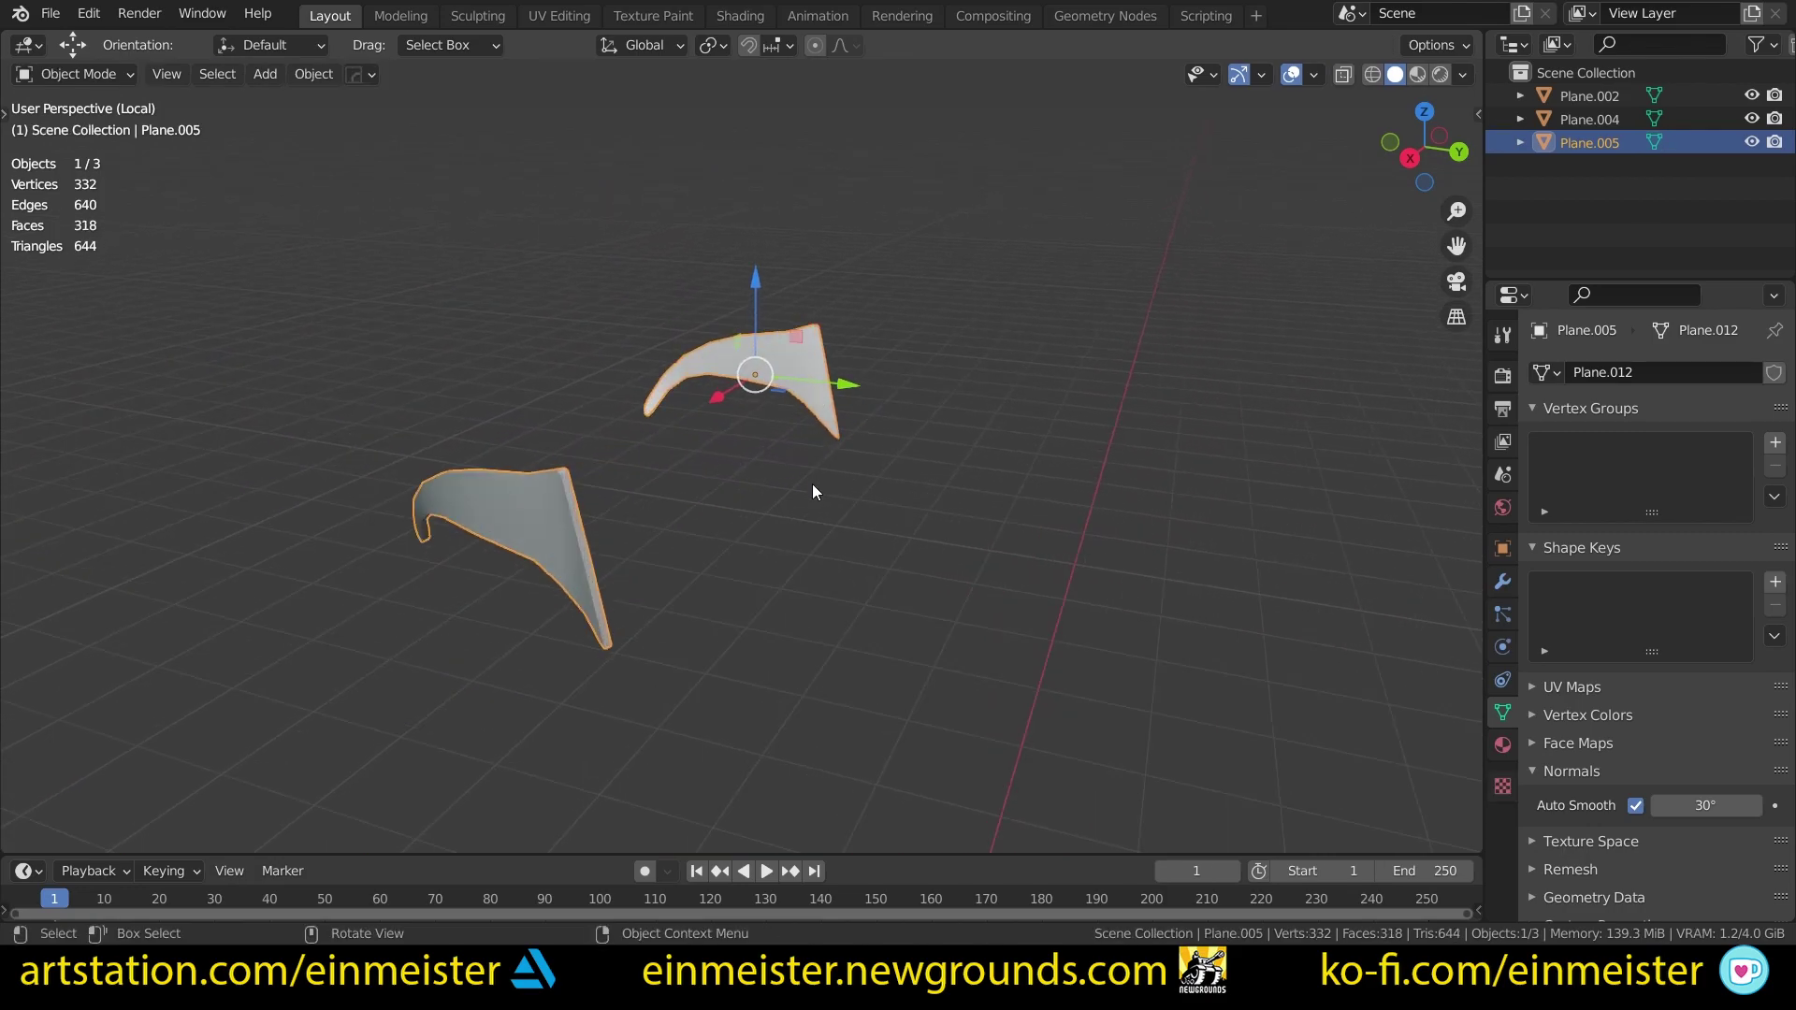
{"action": "scroll", "coordinate": [803, 503], "scroll_direction": "down", "scroll_amount": 4}
{"action": "key", "text": "KP_Divide"}
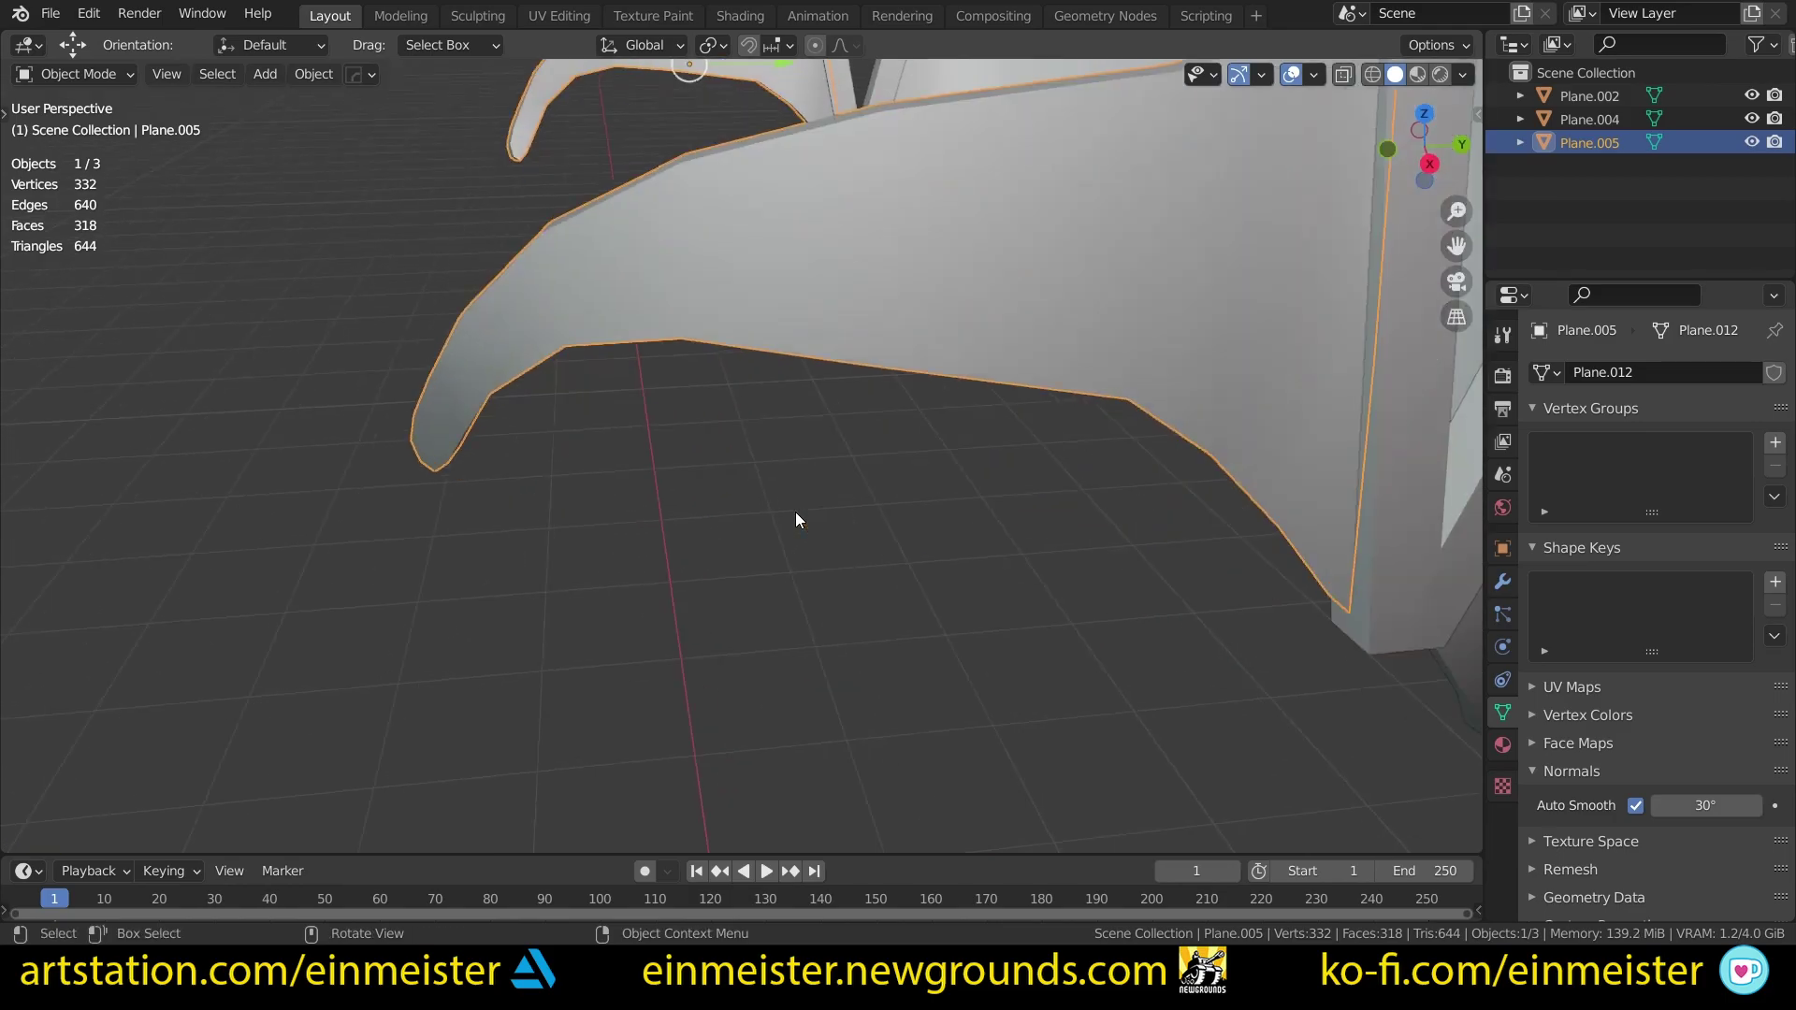
Step: Select the V-shaped brackets and isolate them in local view
{"action": "scroll", "coordinate": [795, 513], "scroll_direction": "down", "scroll_amount": 8}
{"action": "middle_click_drag", "start_coordinate": [908, 453], "coordinate": [791, 575]}
{"action": "left_click", "coordinate": [835, 486]}
{"action": "key", "text": "KP_Divide"}
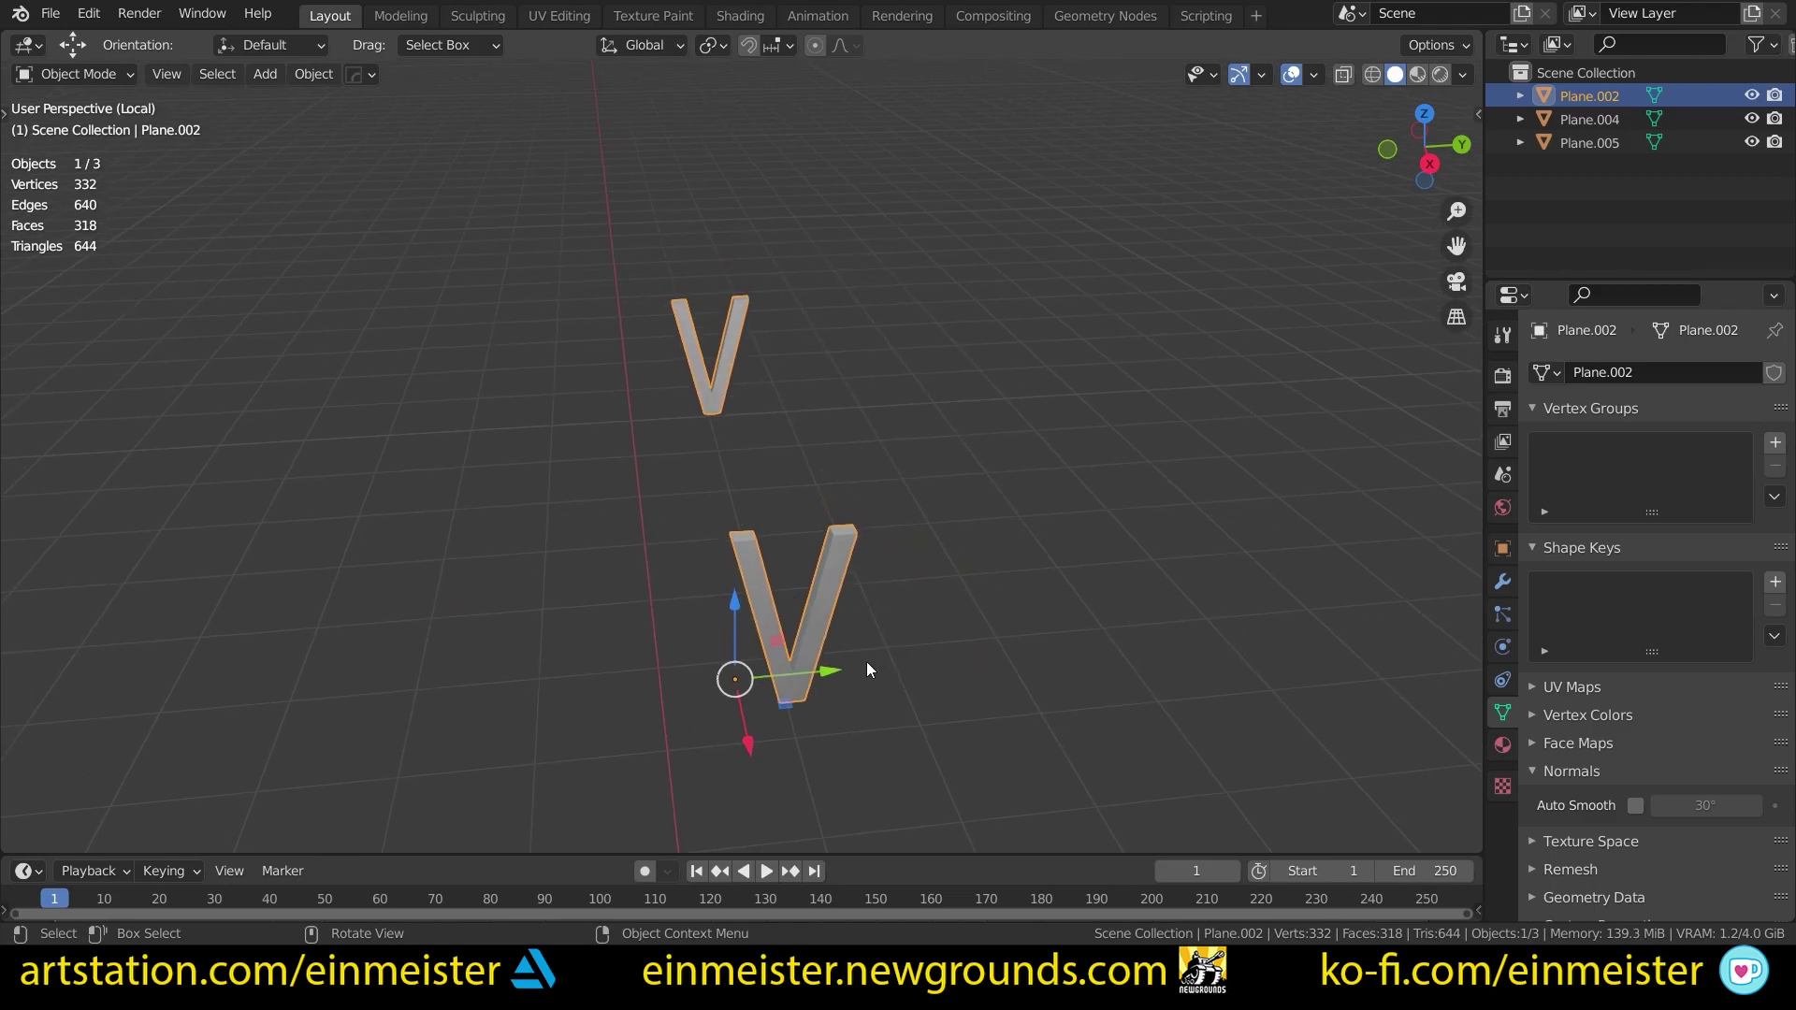
Step: Try drawing a diagonal annotation stroke beside the brackets, undoing each stroke and restoring the Select Box tool
{"action": "key", "text": "t"}
{"action": "left_click", "coordinate": [33, 372]}
{"action": "mouse_move", "coordinate": [328, 614]}
{"action": "left_mouse_down"}
{"action": "mouse_move", "coordinate": [522, 288]}
{"action": "mouse_move", "coordinate": [413, 567]}
{"action": "mouse_move", "coordinate": [350, 643]}
{"action": "mouse_move", "coordinate": [330, 598]}
{"action": "mouse_move", "coordinate": [554, 164]}
{"action": "left_mouse_up"}
{"action": "key", "text": "ctrl+z"}
{"action": "key", "text": "ctrl+z"}
{"action": "left_click_drag", "start_coordinate": [253, 654], "coordinate": [546, 206]}
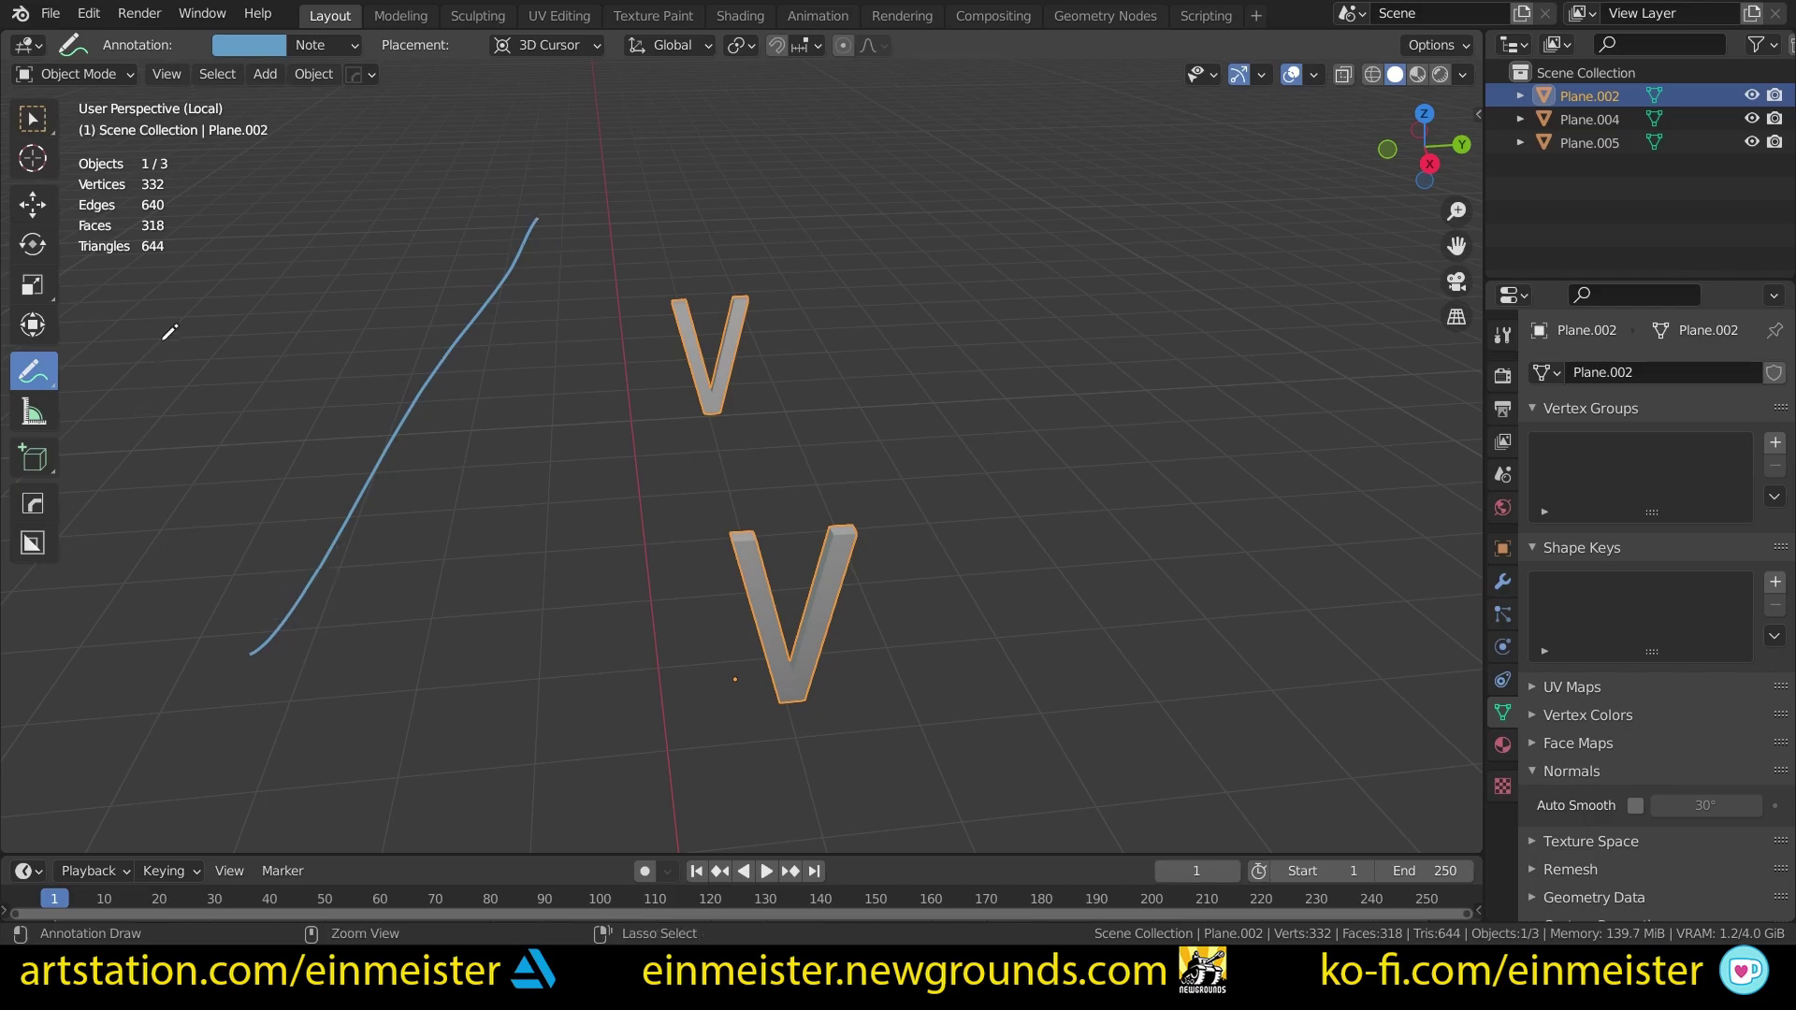
{"action": "key", "text": "ctrl+z"}
{"action": "left_click", "coordinate": [32, 118]}
Step: Hide the V-shaped brackets and reveal them again
{"action": "scroll", "coordinate": [647, 501], "scroll_direction": "up", "scroll_amount": 2}
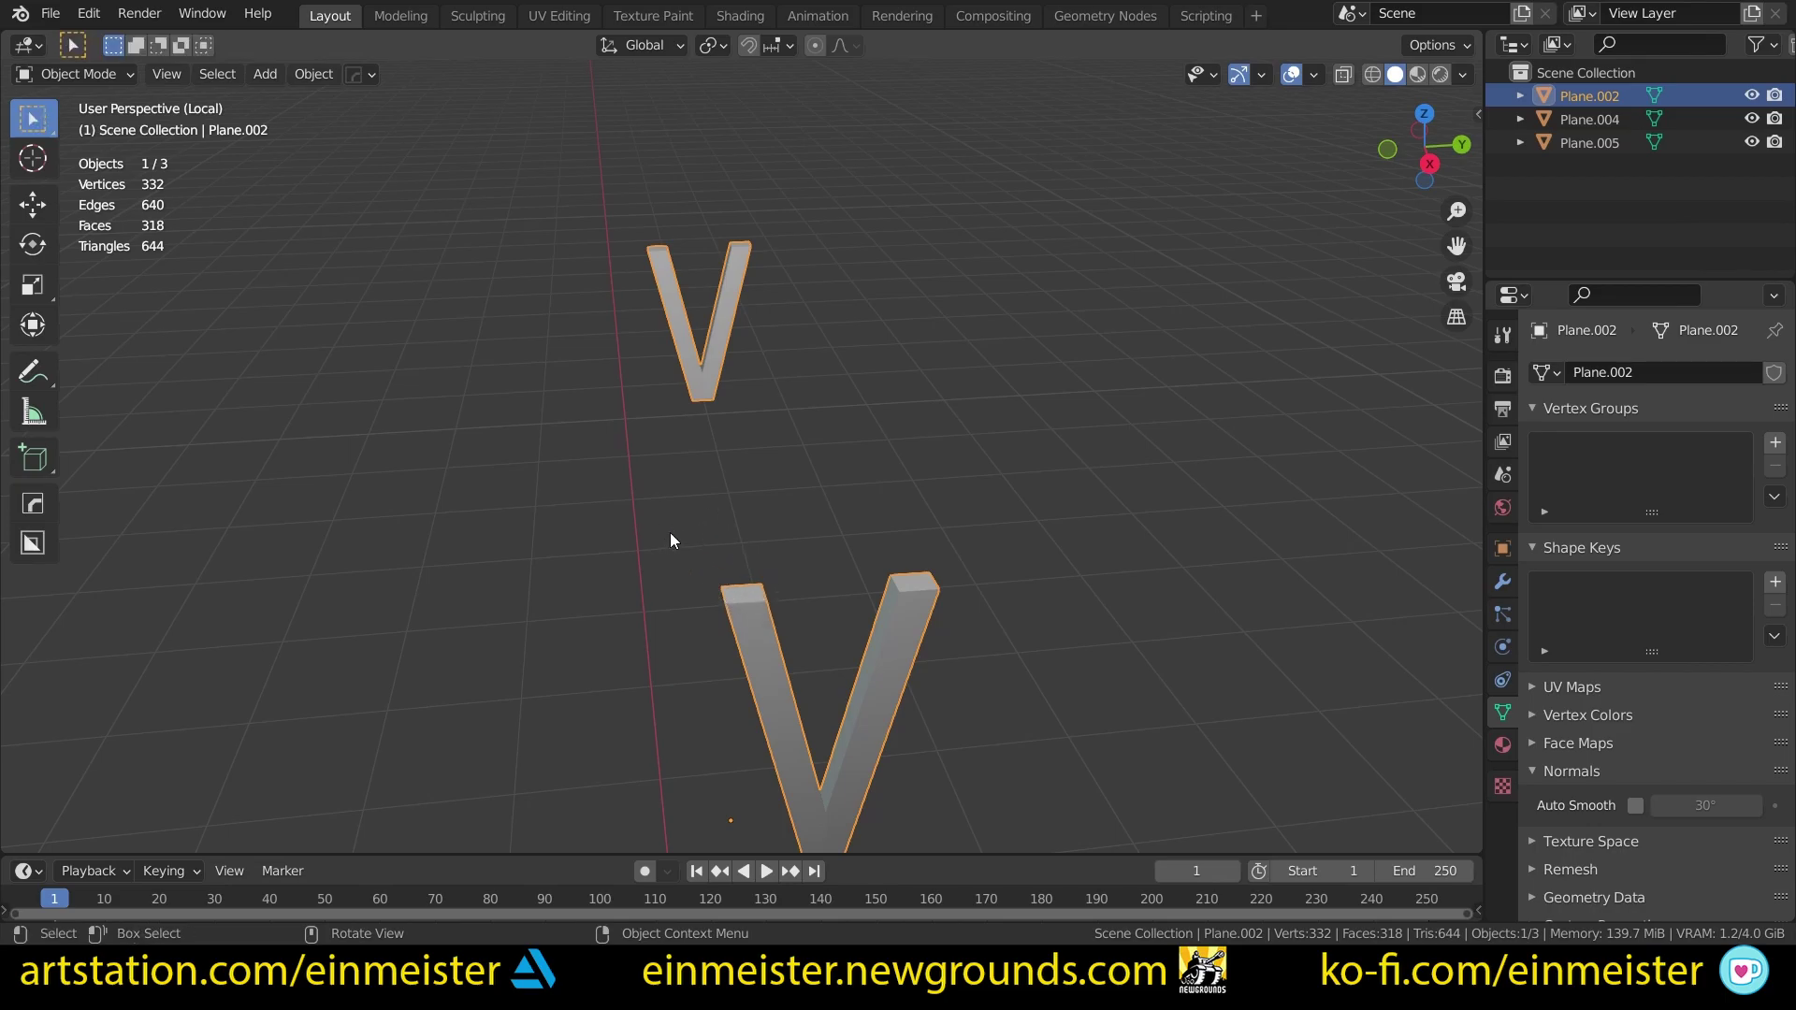
{"action": "key", "text": "h"}
{"action": "key", "text": "alt+h"}
{"action": "key", "text": "t"}
Step: Test-move an upper corner vertex of the near V-shaped bracket in Edit Mode, cancelling each move and returning to Object Mode
{"action": "scroll", "coordinate": [678, 535], "scroll_direction": "down", "scroll_amount": 2}
{"action": "middle_click_drag", "start_coordinate": [678, 535], "coordinate": [647, 469], "text": "shift"}
{"action": "scroll", "coordinate": [637, 368], "scroll_direction": "up", "scroll_amount": 3}
{"action": "key", "text": "Tab"}
{"action": "scroll", "coordinate": [646, 469], "scroll_direction": "up", "scroll_amount": 2}
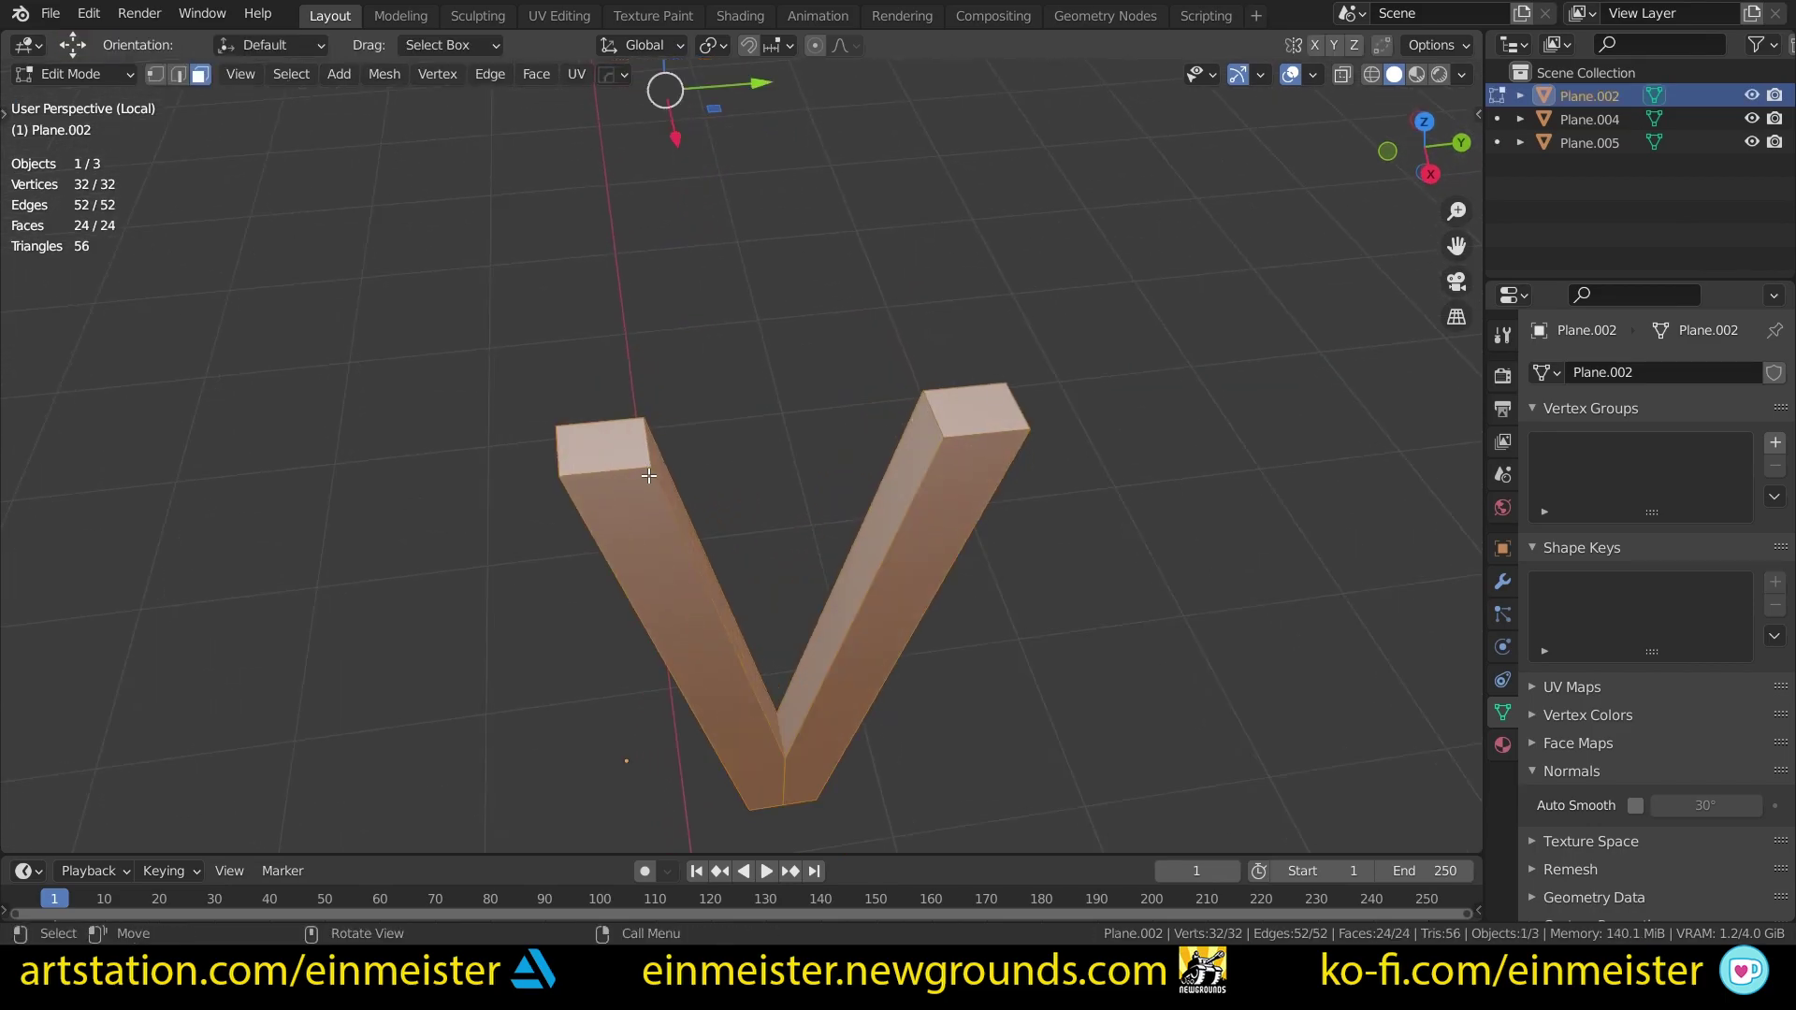
{"action": "key", "text": "1"}
{"action": "left_click", "coordinate": [652, 482]}
{"action": "key", "text": "g"}
{"action": "key", "text": "Escape"}
{"action": "key", "text": "g"}
{"action": "key", "text": "Escape"}
{"action": "key", "text": "Tab"}
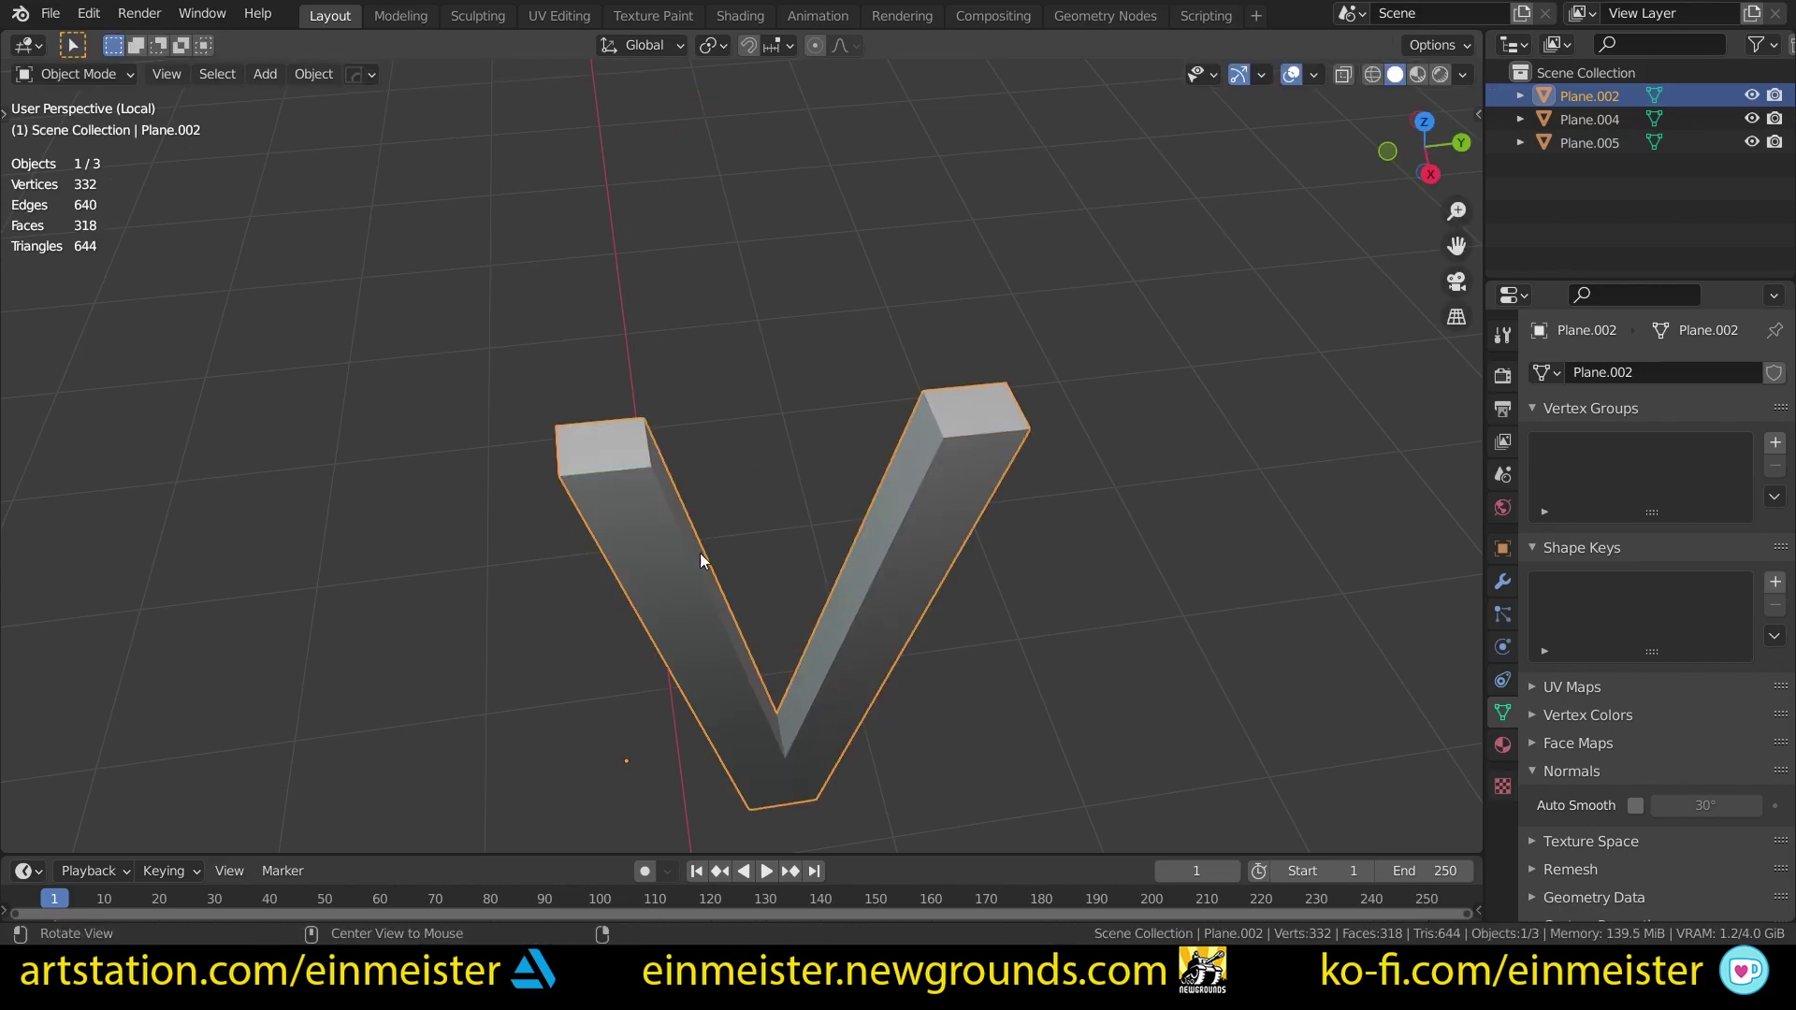
Step: Check the brackets with the Face Orientation overlay, switch it off again and leave local view
{"action": "left_click", "coordinate": [1314, 75]}
{"action": "left_click", "coordinate": [1222, 492]}
{"action": "left_click", "coordinate": [1222, 492]}
{"action": "key", "text": "KP_Divide"}
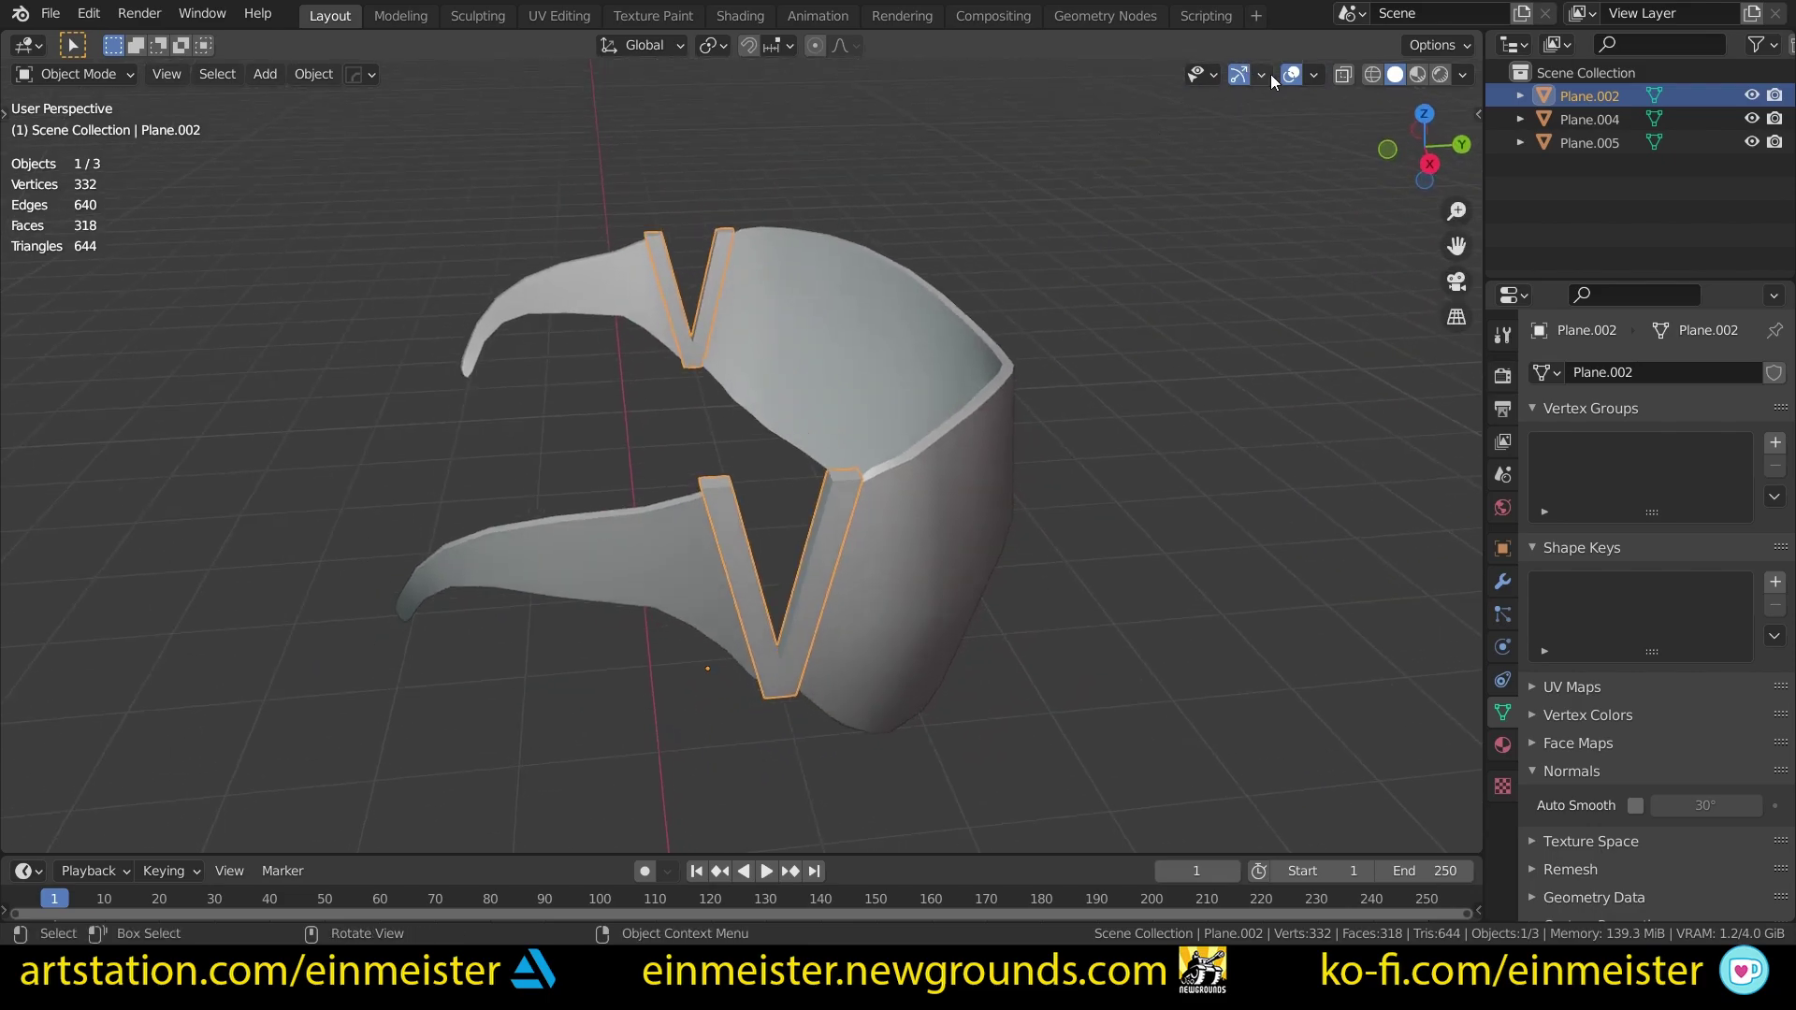
Step: Check the Face Orientation overlay on the whole sunglasses model, switch it off, deselect everything and inspect the model from the side and front
{"action": "left_click", "coordinate": [1263, 73]}
{"action": "left_click", "coordinate": [1313, 73]}
{"action": "left_click", "coordinate": [1314, 75]}
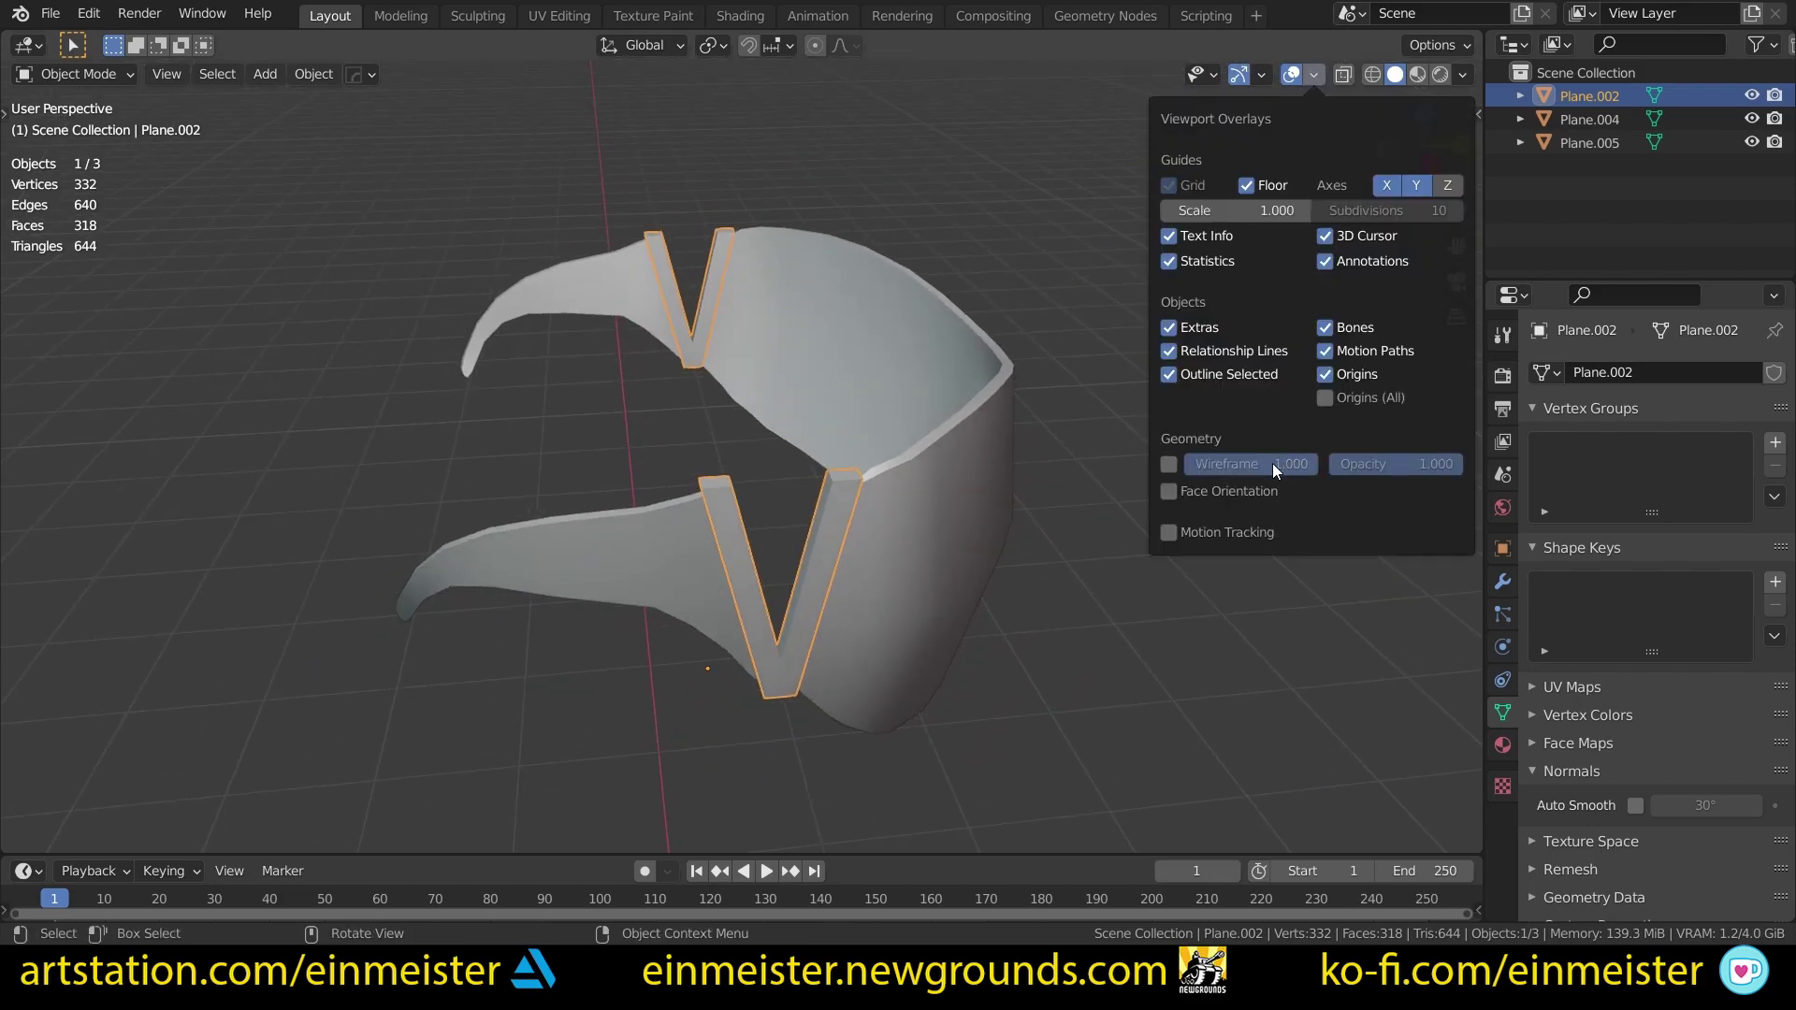
{"action": "left_click", "coordinate": [1239, 495]}
{"action": "left_click", "coordinate": [1238, 496]}
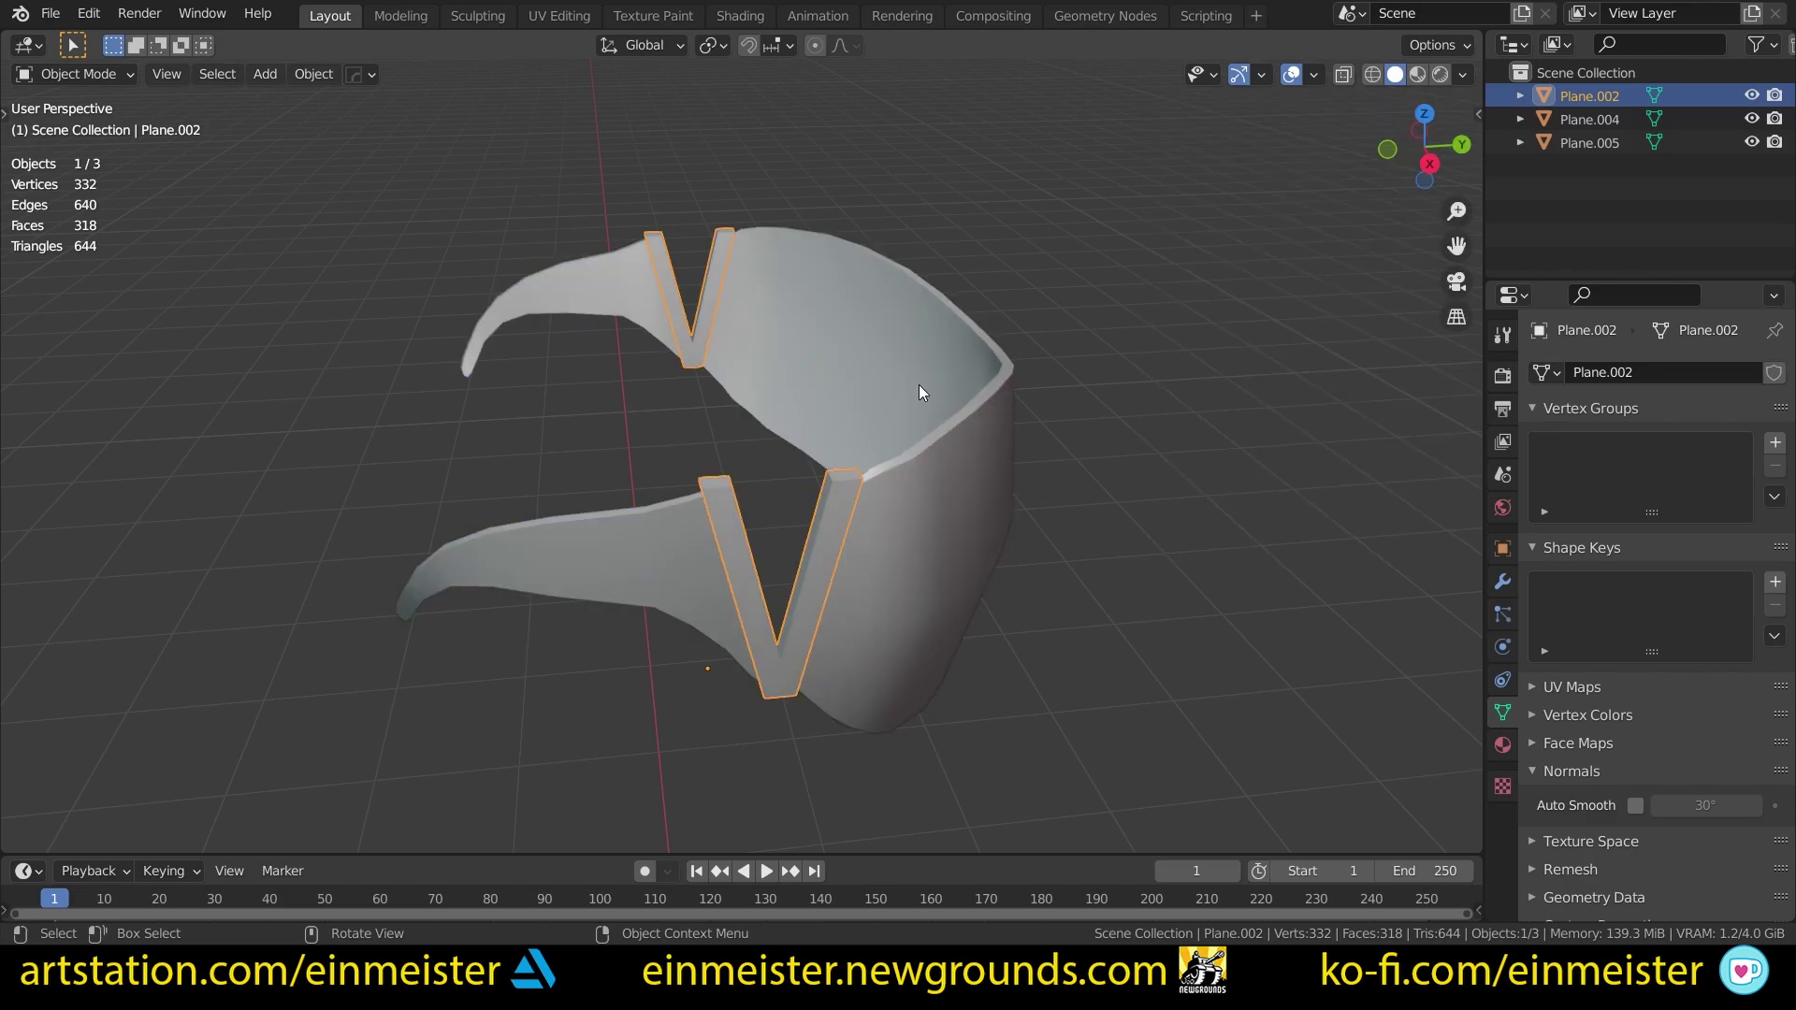
{"action": "left_click", "coordinate": [1129, 411]}
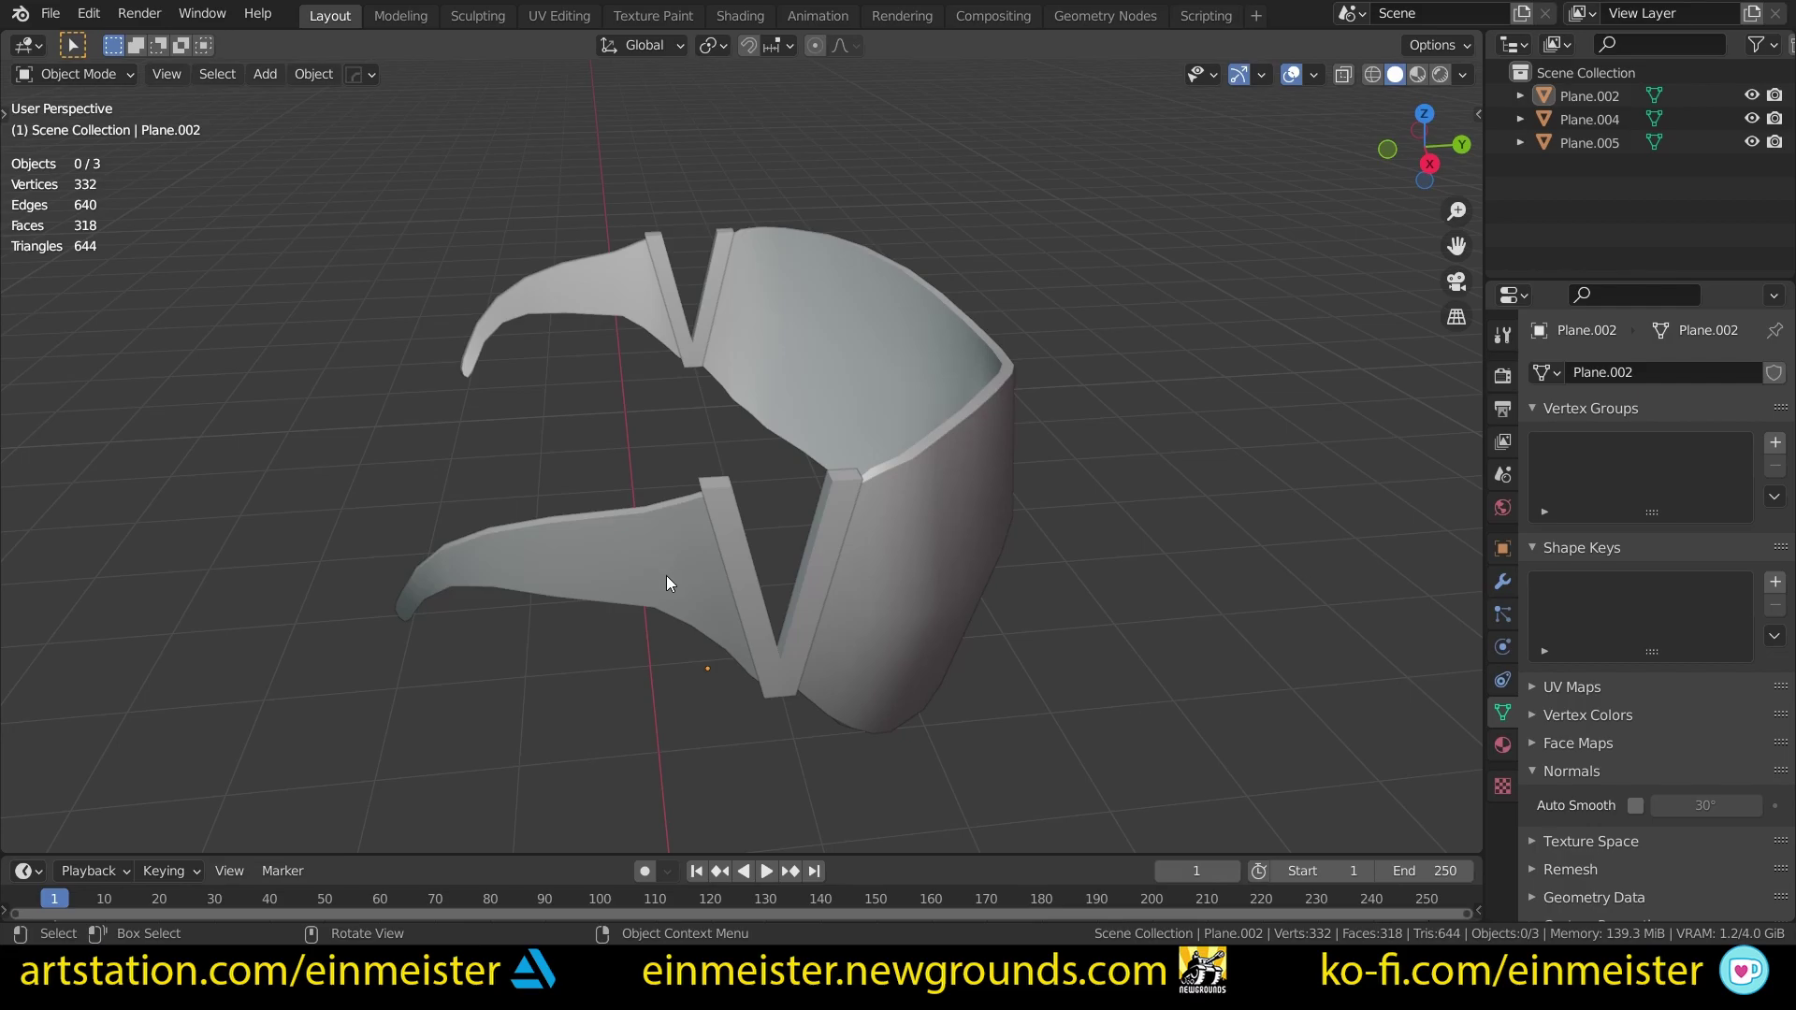
{"action": "middle_click_drag", "start_coordinate": [569, 574], "coordinate": [746, 594]}
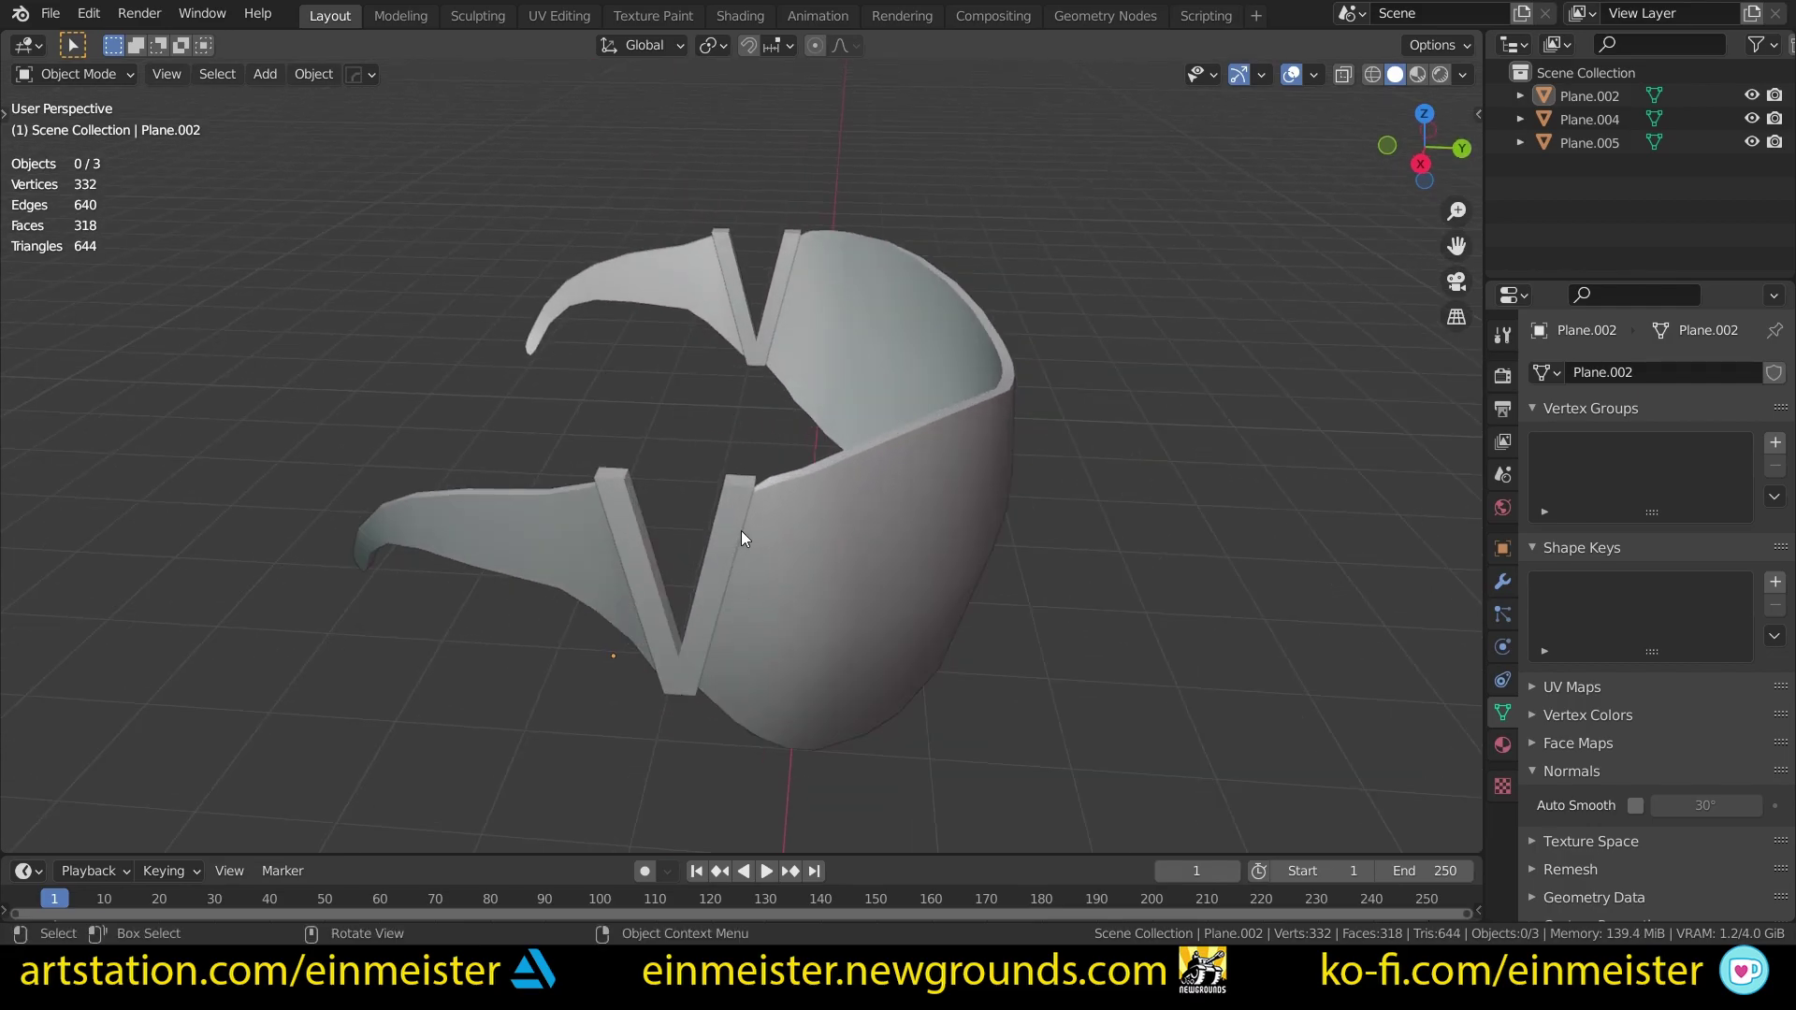
{"action": "middle_click_drag", "start_coordinate": [1007, 577], "coordinate": [1046, 559]}
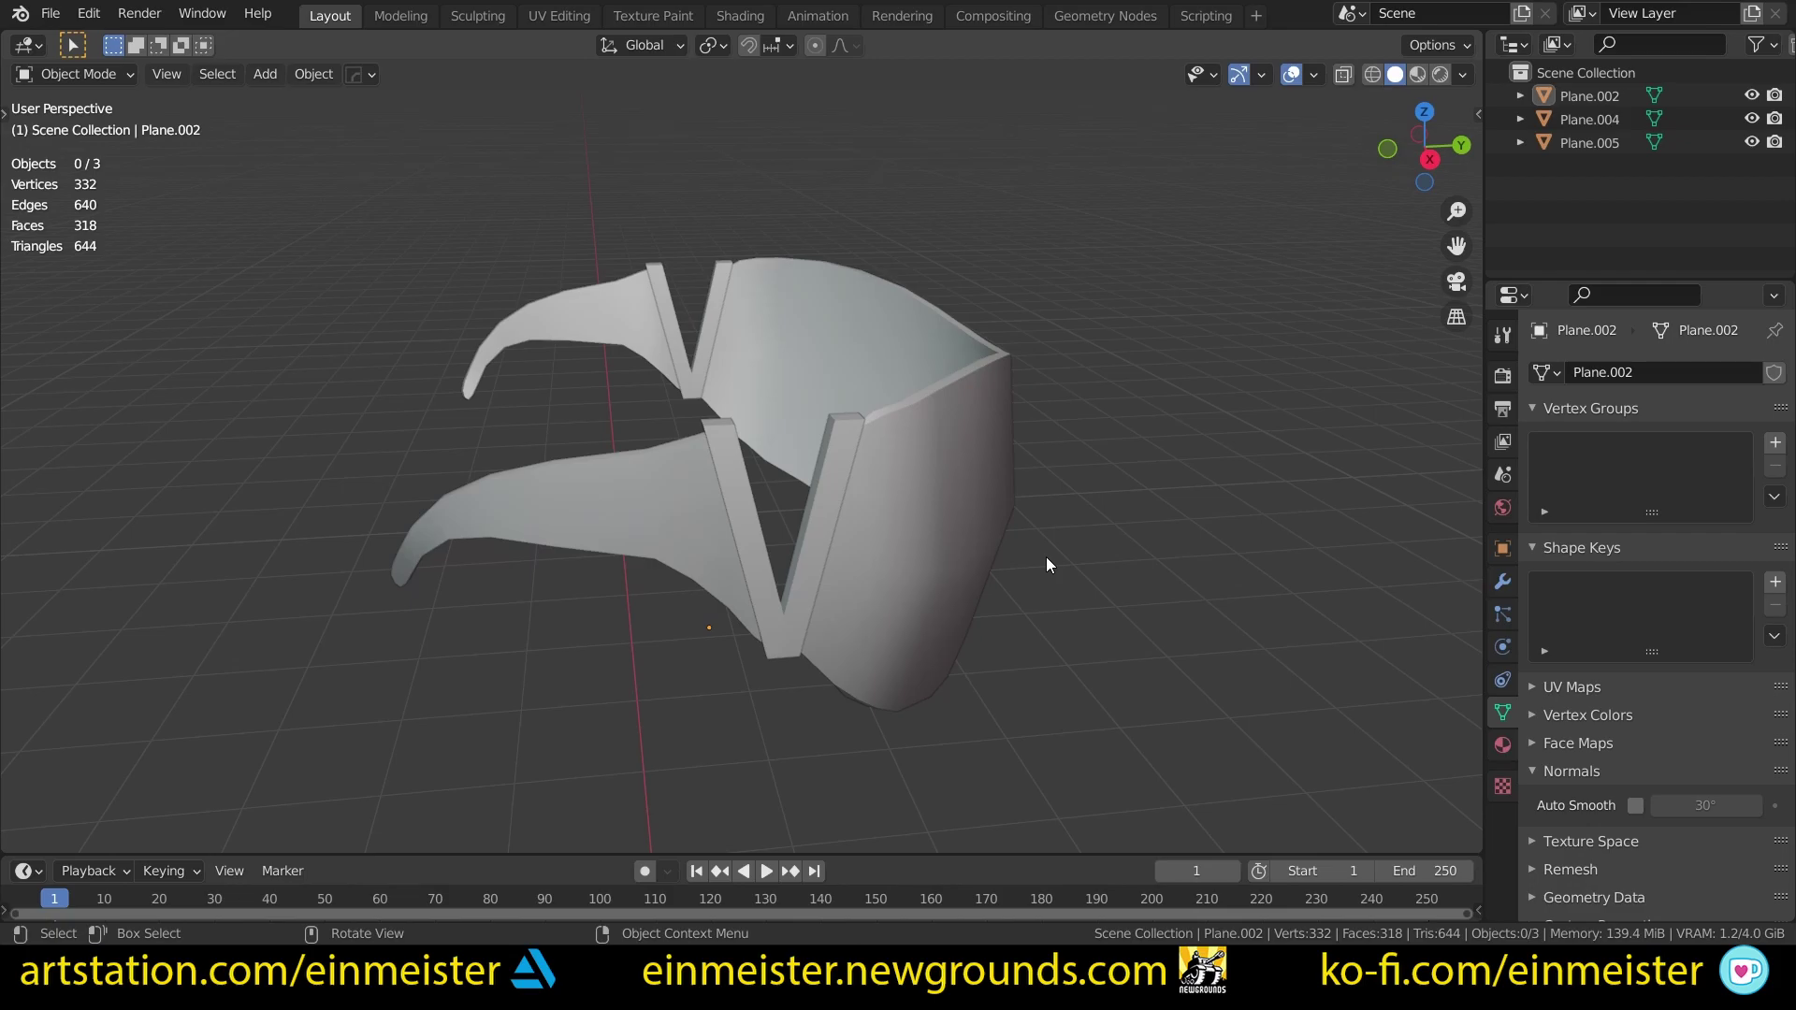
{"action": "middle_click_drag", "start_coordinate": [992, 590], "coordinate": [926, 776]}
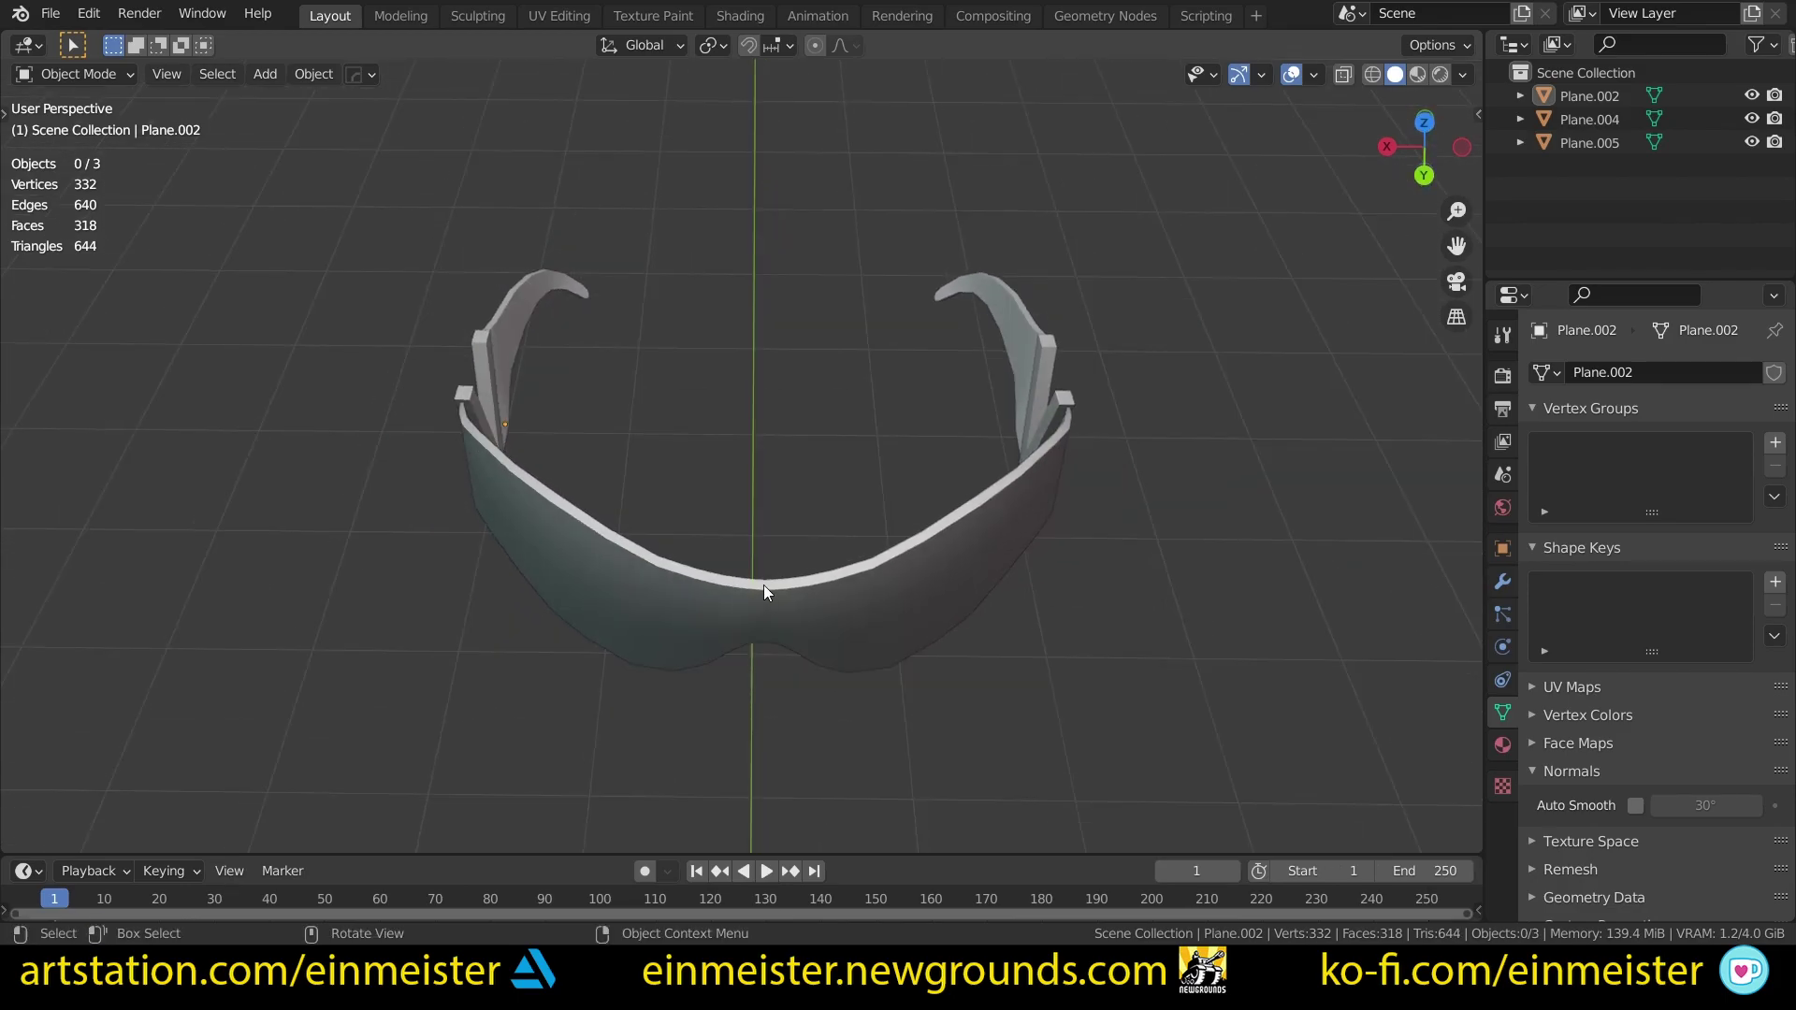
{"action": "scroll", "coordinate": [763, 586], "scroll_direction": "up", "scroll_amount": 3}
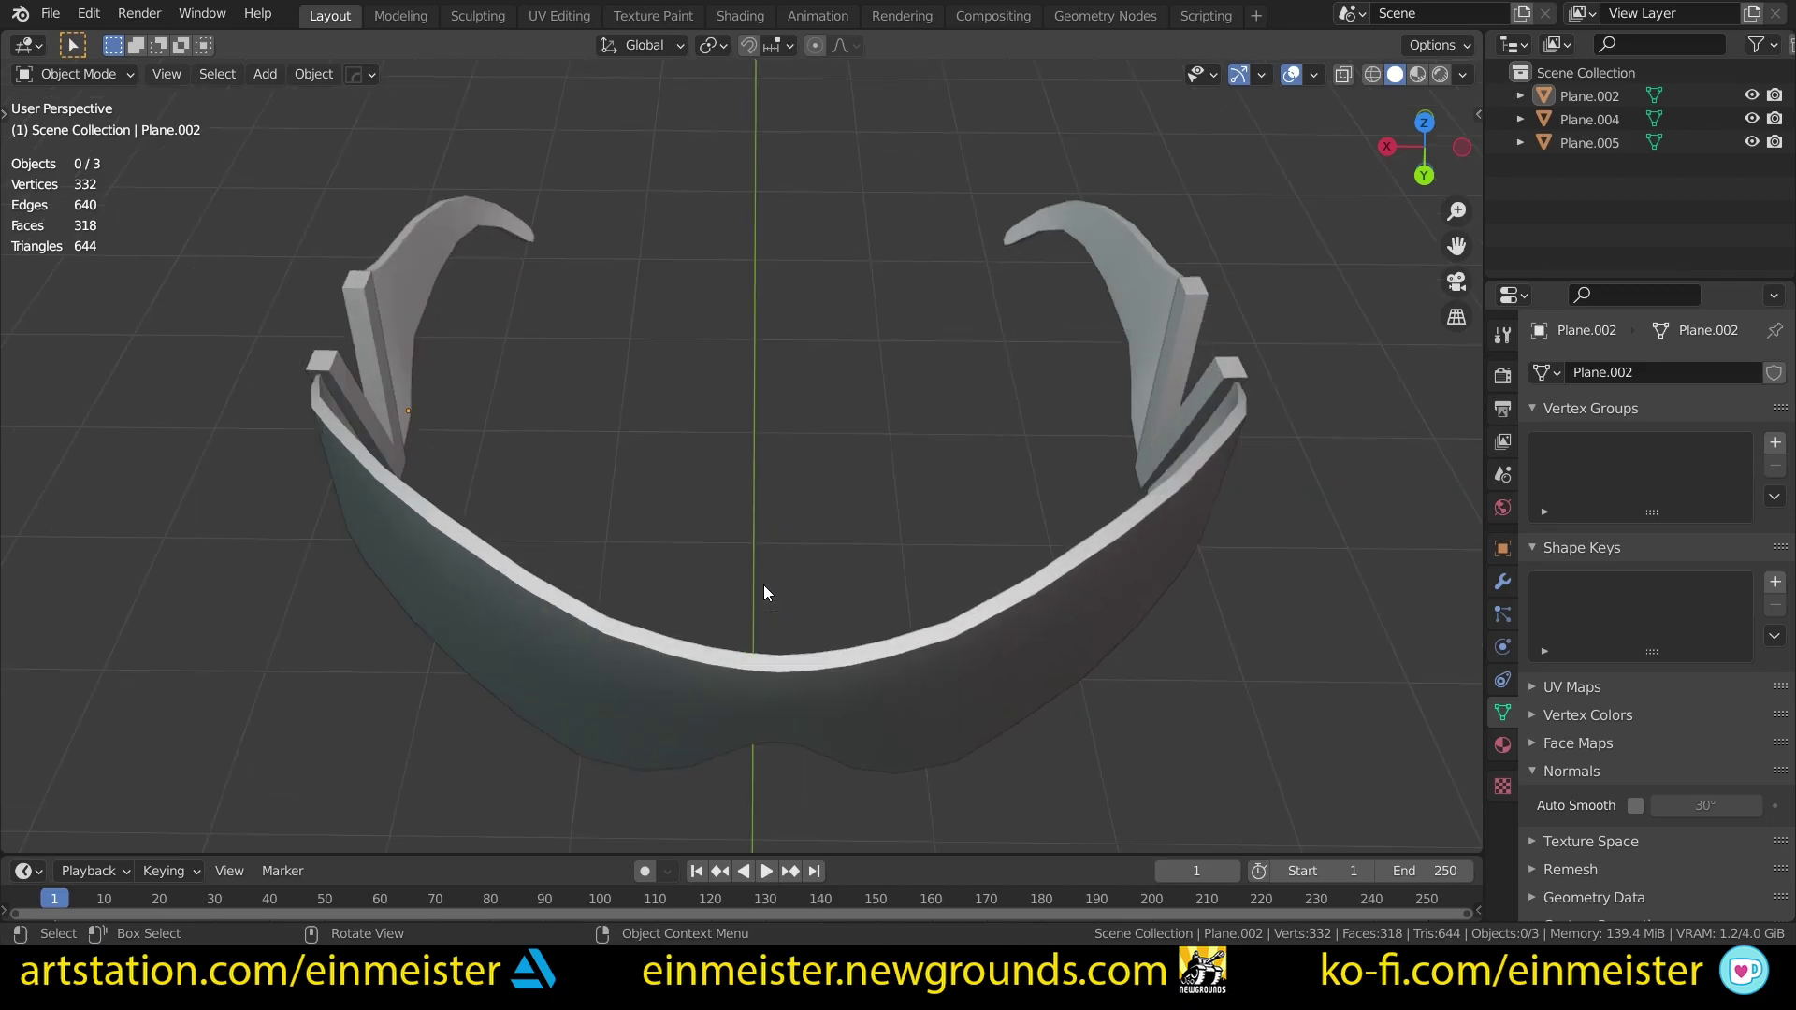
Step: Select the lens's centre column of vertices in Edit Mode with X-ray on, snap the 3D cursor to it and return to Object Mode
{"action": "left_click", "coordinate": [771, 698]}
{"action": "key", "text": "Tab"}
{"action": "key", "text": "ctrl+KP_1"}
{"action": "scroll", "coordinate": [789, 554], "scroll_direction": "up", "scroll_amount": 2}
{"action": "key", "text": "alt+z"}
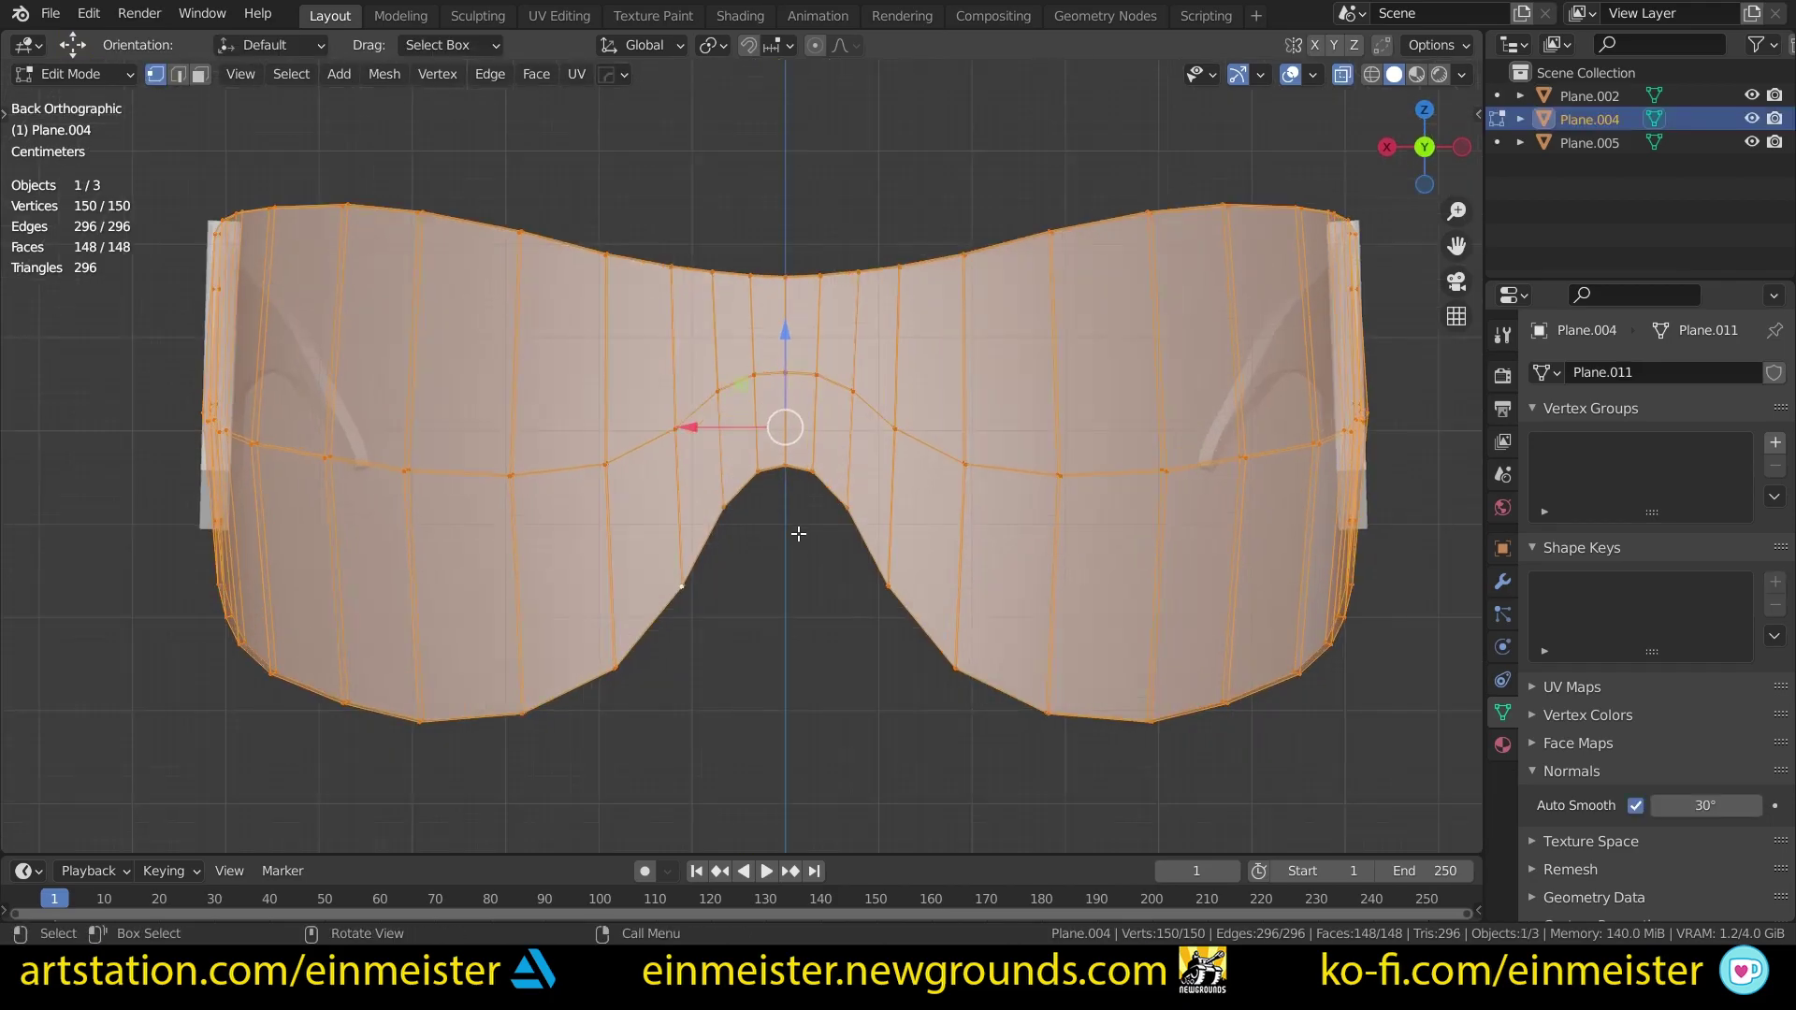
{"action": "left_click_drag", "start_coordinate": [778, 479], "coordinate": [794, 225]}
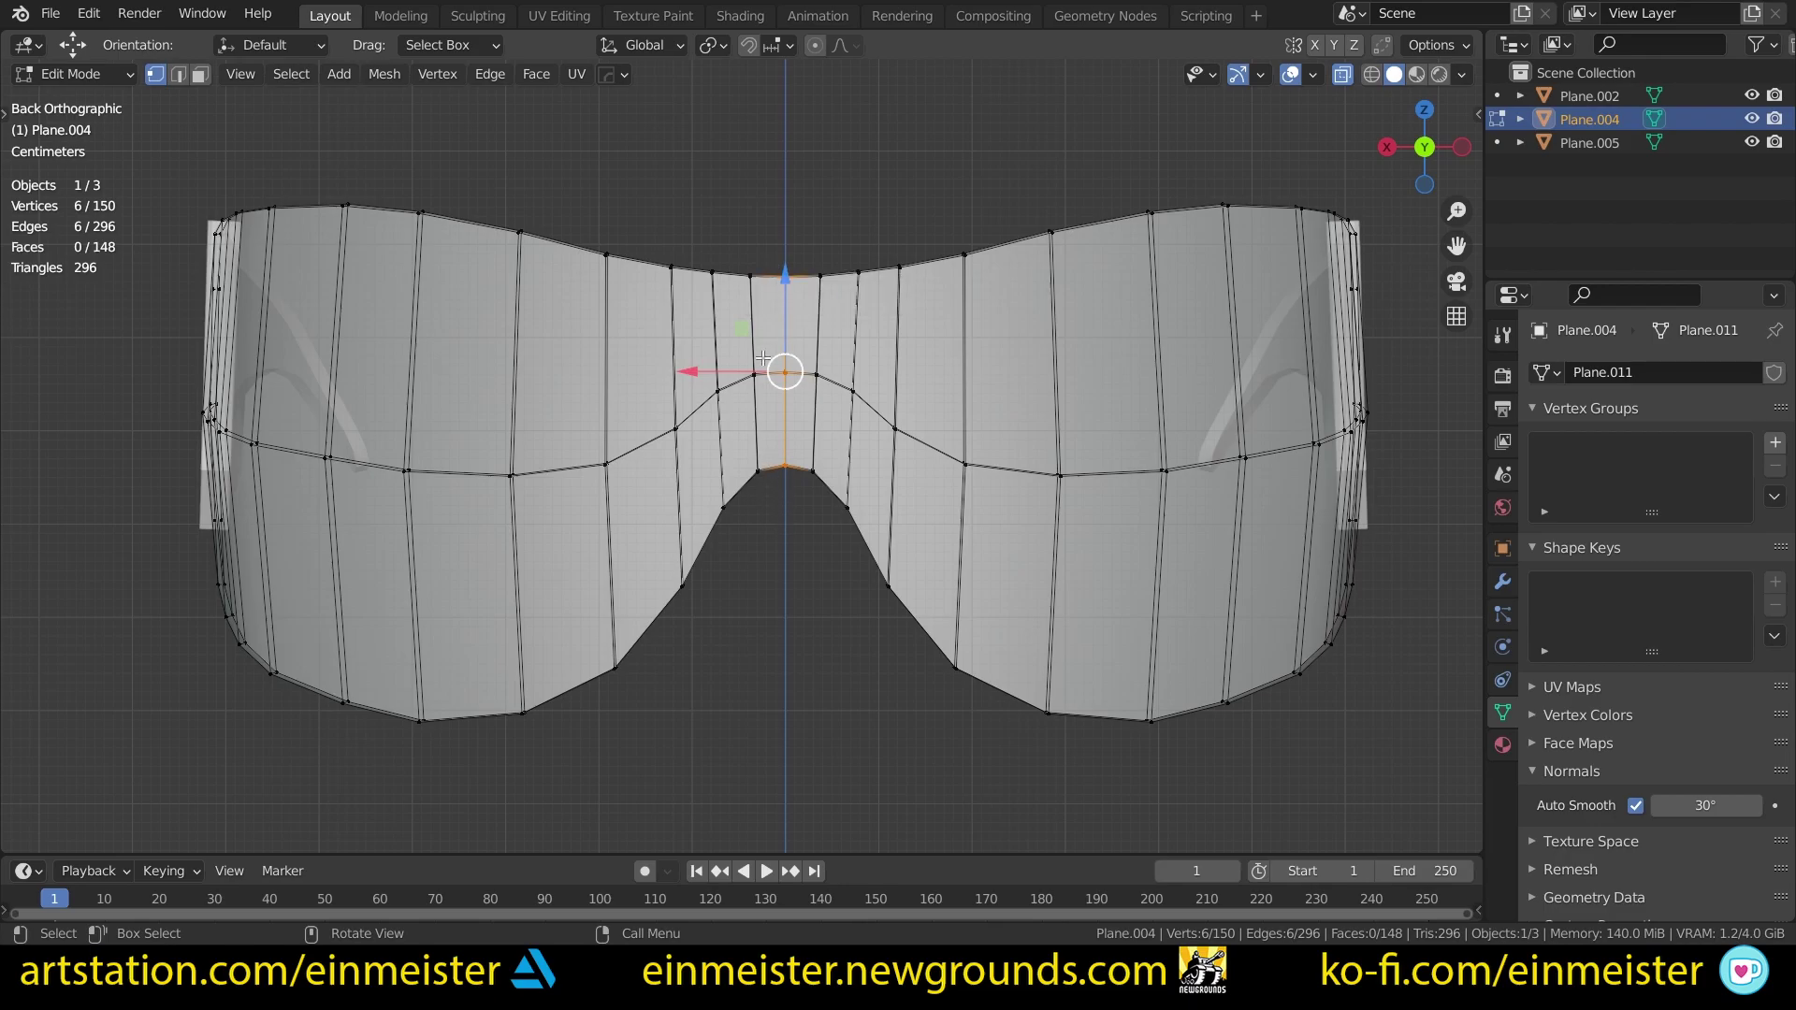
{"action": "key", "text": "alt+z"}
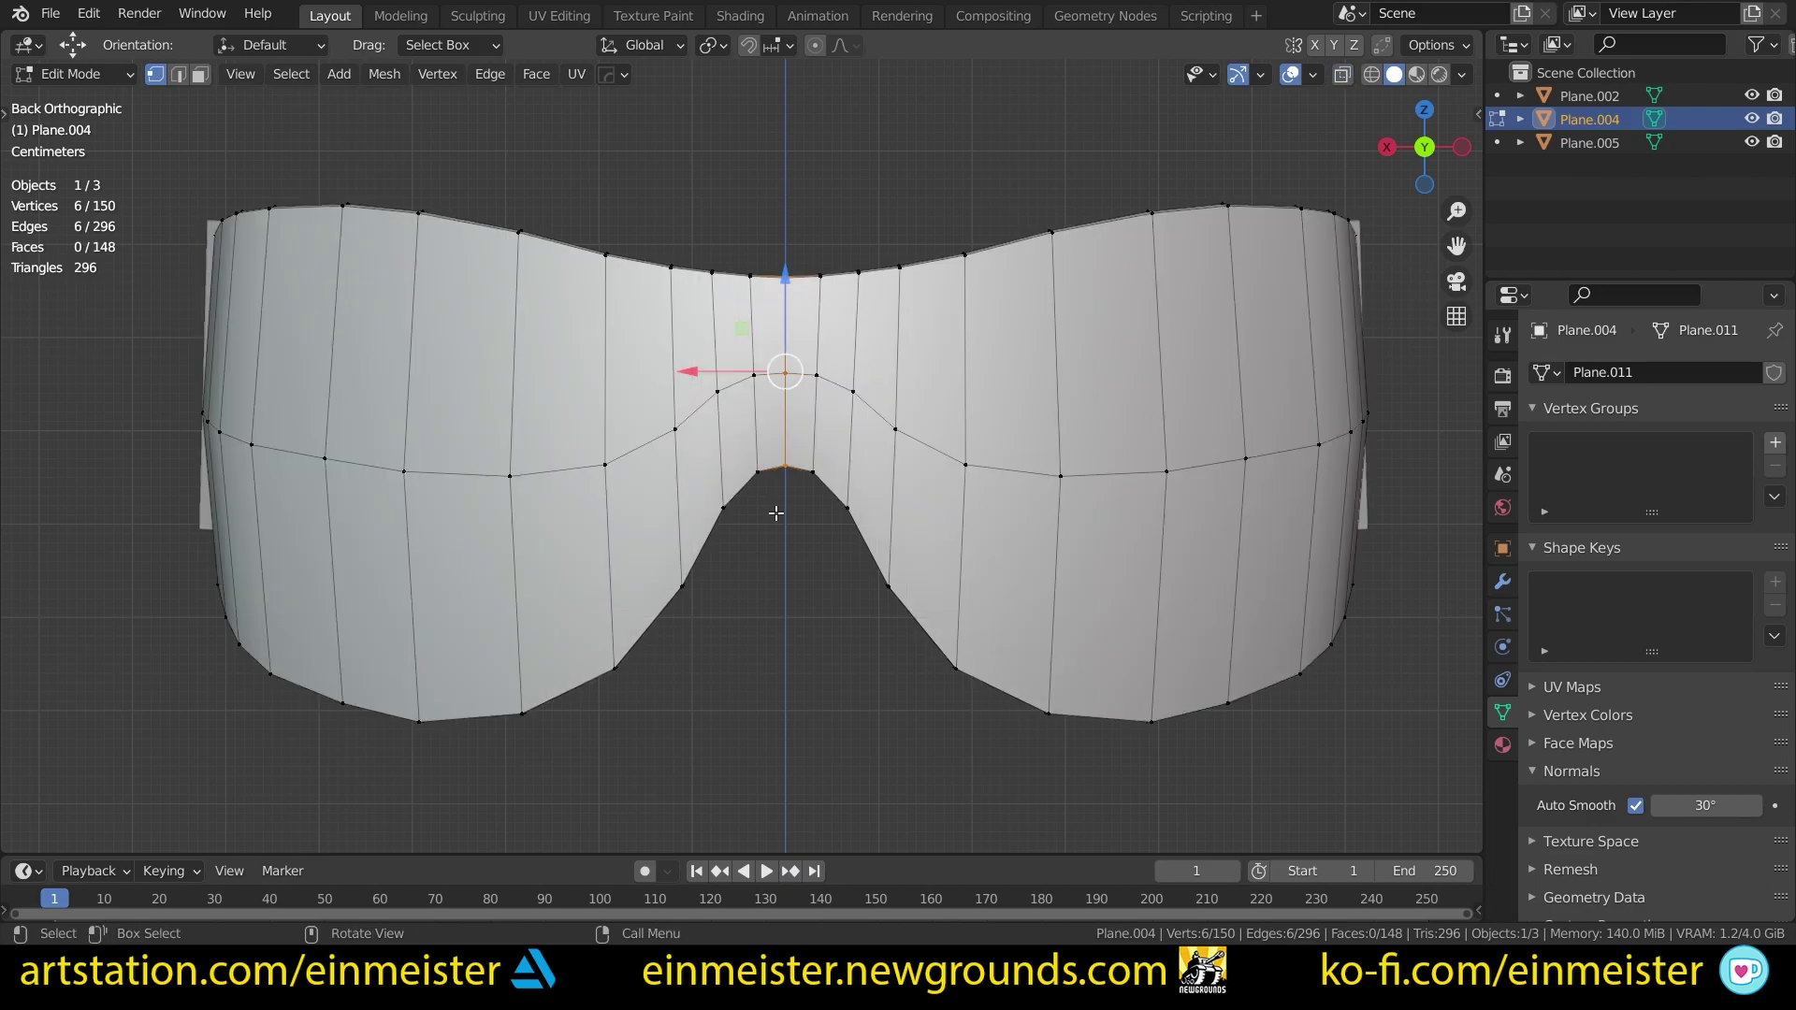
{"action": "key", "text": "alt+z"}
{"action": "key", "text": "alt+z"}
{"action": "key", "text": "alt+z"}
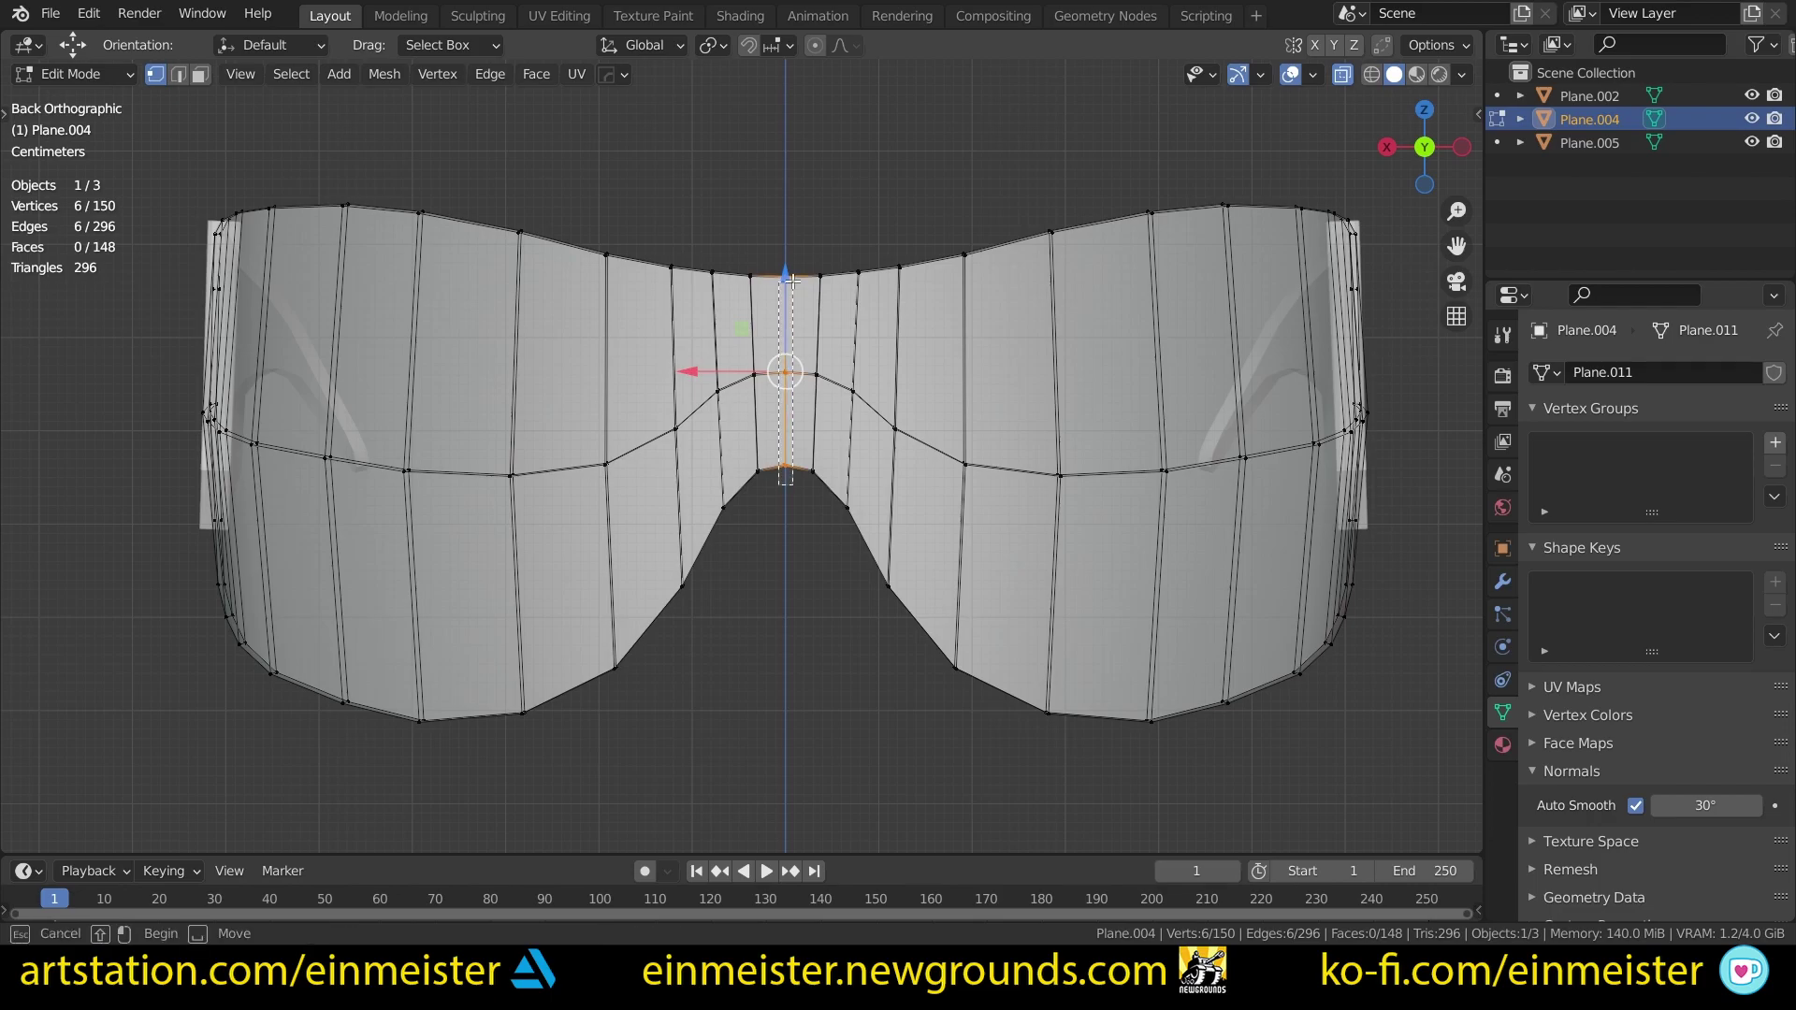
{"action": "key", "text": "w"}
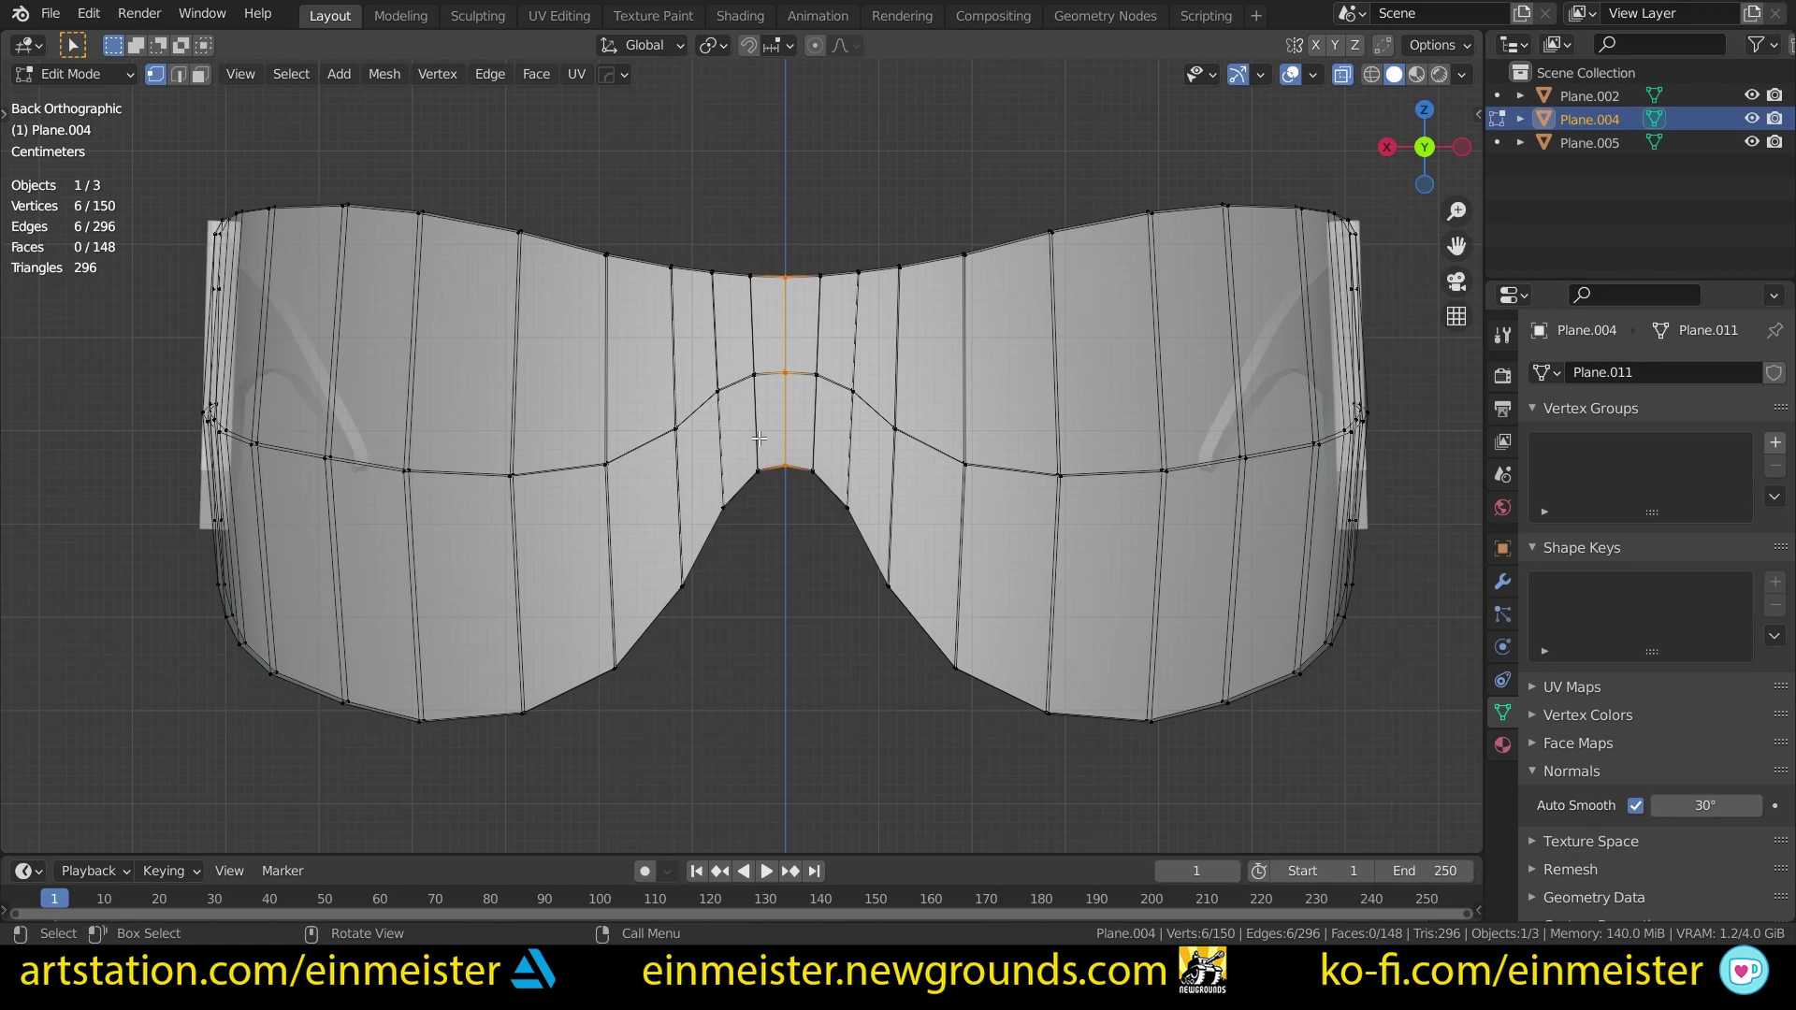
{"action": "key", "text": "shift+s"}
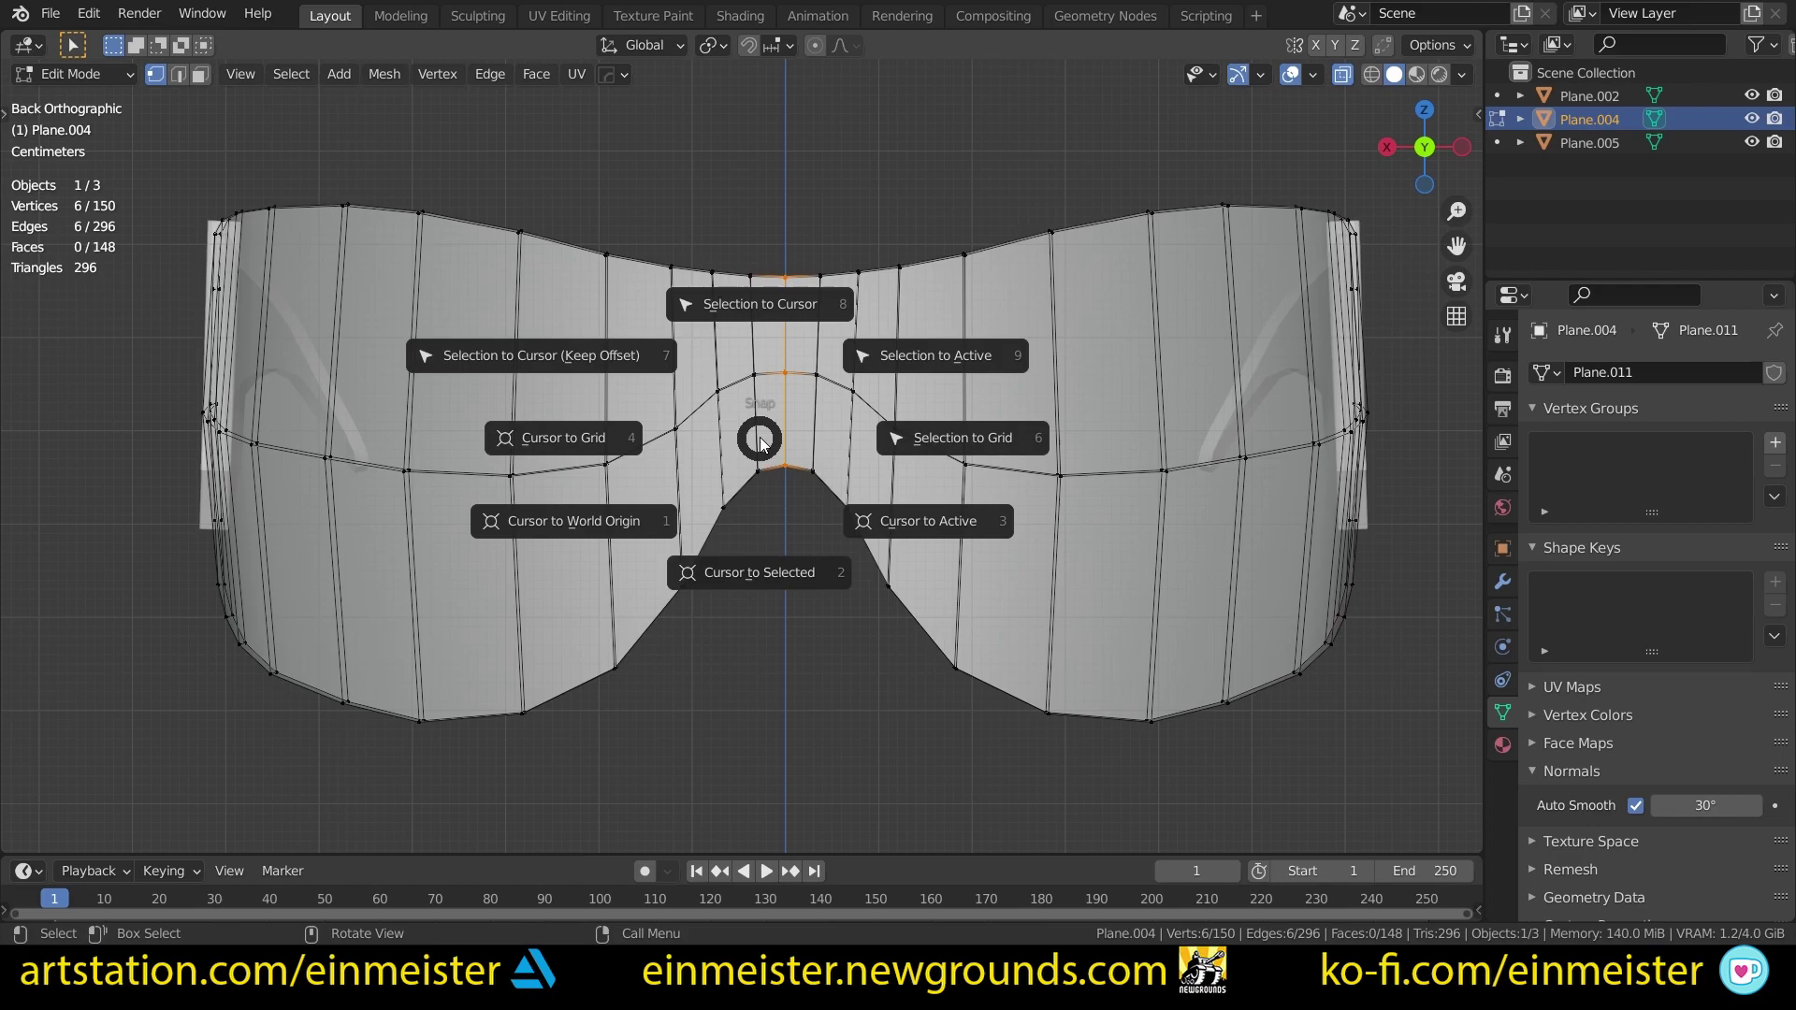
{"action": "left_click", "coordinate": [773, 574]}
{"action": "middle_click_drag", "start_coordinate": [804, 339], "coordinate": [782, 444]}
{"action": "key", "text": "Tab"}
Step: Set the origins of the lens, brackets and temples to the 3D cursor and check the result on individual parts
{"action": "scroll", "coordinate": [726, 686], "scroll_direction": "down", "scroll_amount": 4}
{"action": "middle_click_drag", "start_coordinate": [739, 692], "coordinate": [726, 464], "text": "shift"}
{"action": "middle_click_drag", "start_coordinate": [402, 407], "coordinate": [436, 473]}
{"action": "left_click", "coordinate": [371, 526], "text": "shift"}
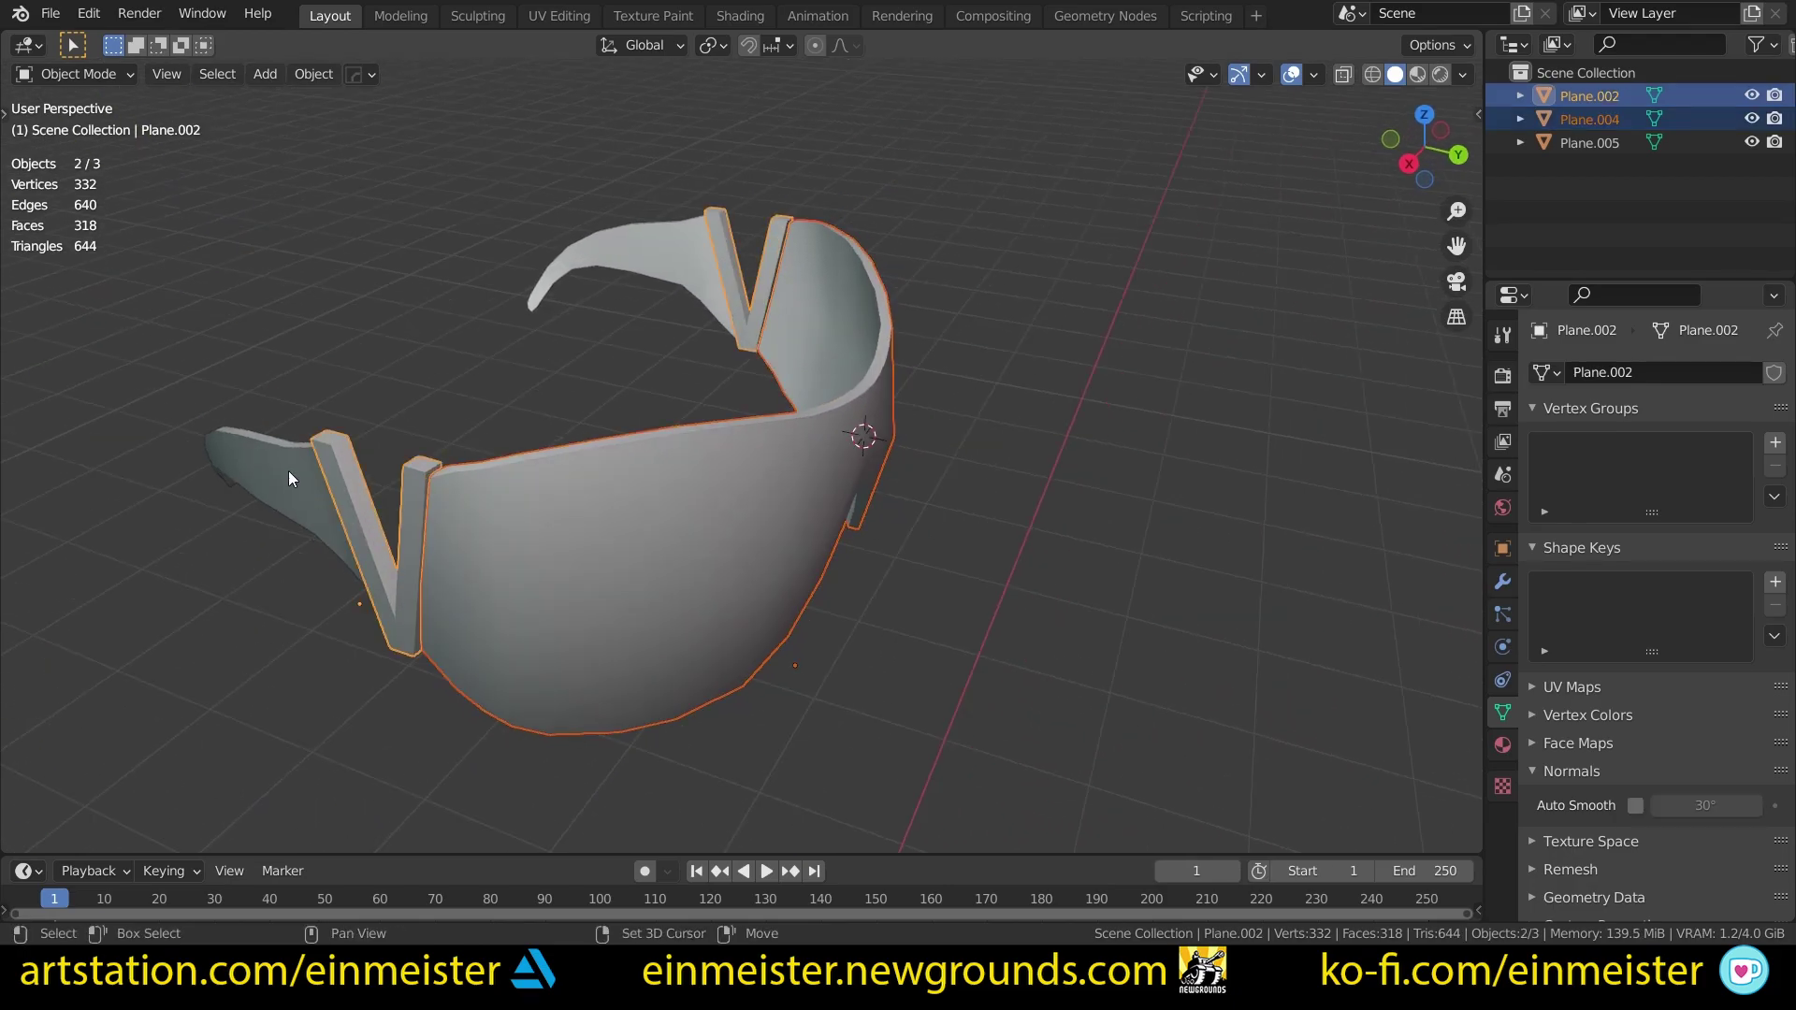
{"action": "left_click", "coordinate": [293, 473], "text": "shift"}
{"action": "middle_click_drag", "start_coordinate": [781, 535], "coordinate": [589, 505]}
{"action": "right_click", "coordinate": [727, 480]}
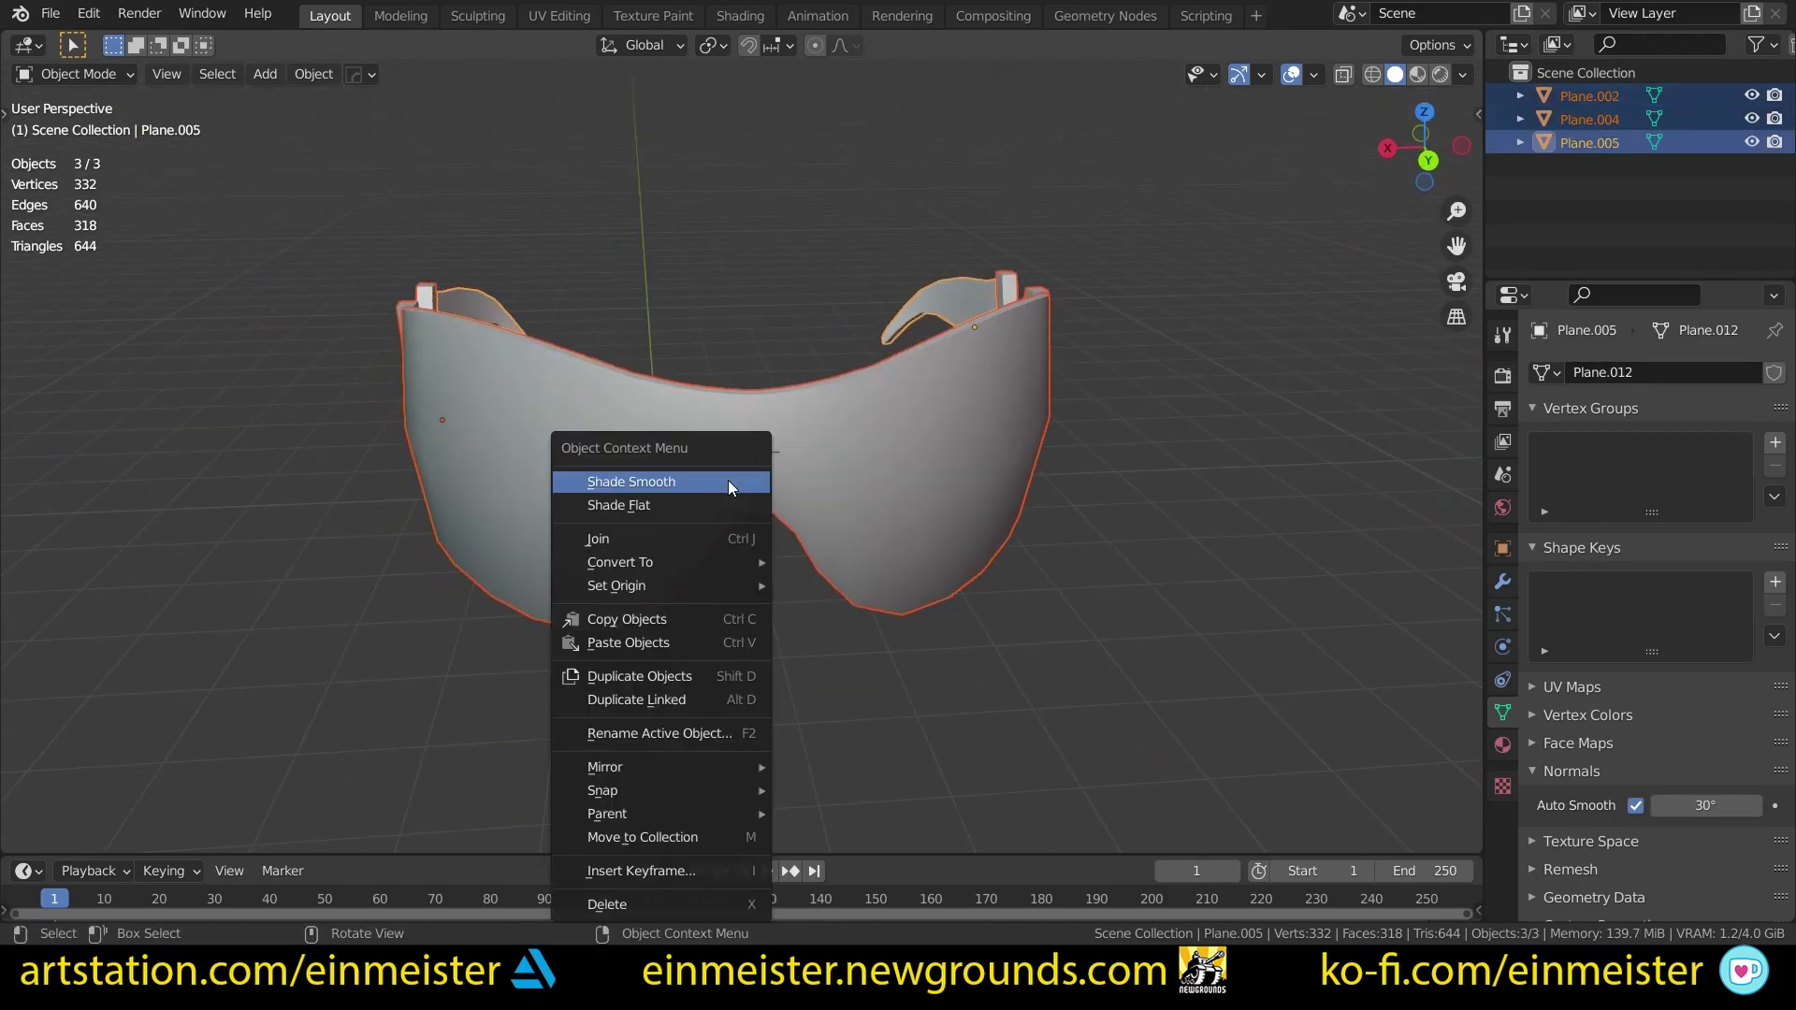
{"action": "mouse_move", "coordinate": [723, 586]}
{"action": "left_click", "coordinate": [864, 635]}
{"action": "middle_click_drag", "start_coordinate": [863, 635], "coordinate": [315, 527]}
{"action": "left_click", "coordinate": [307, 469]}
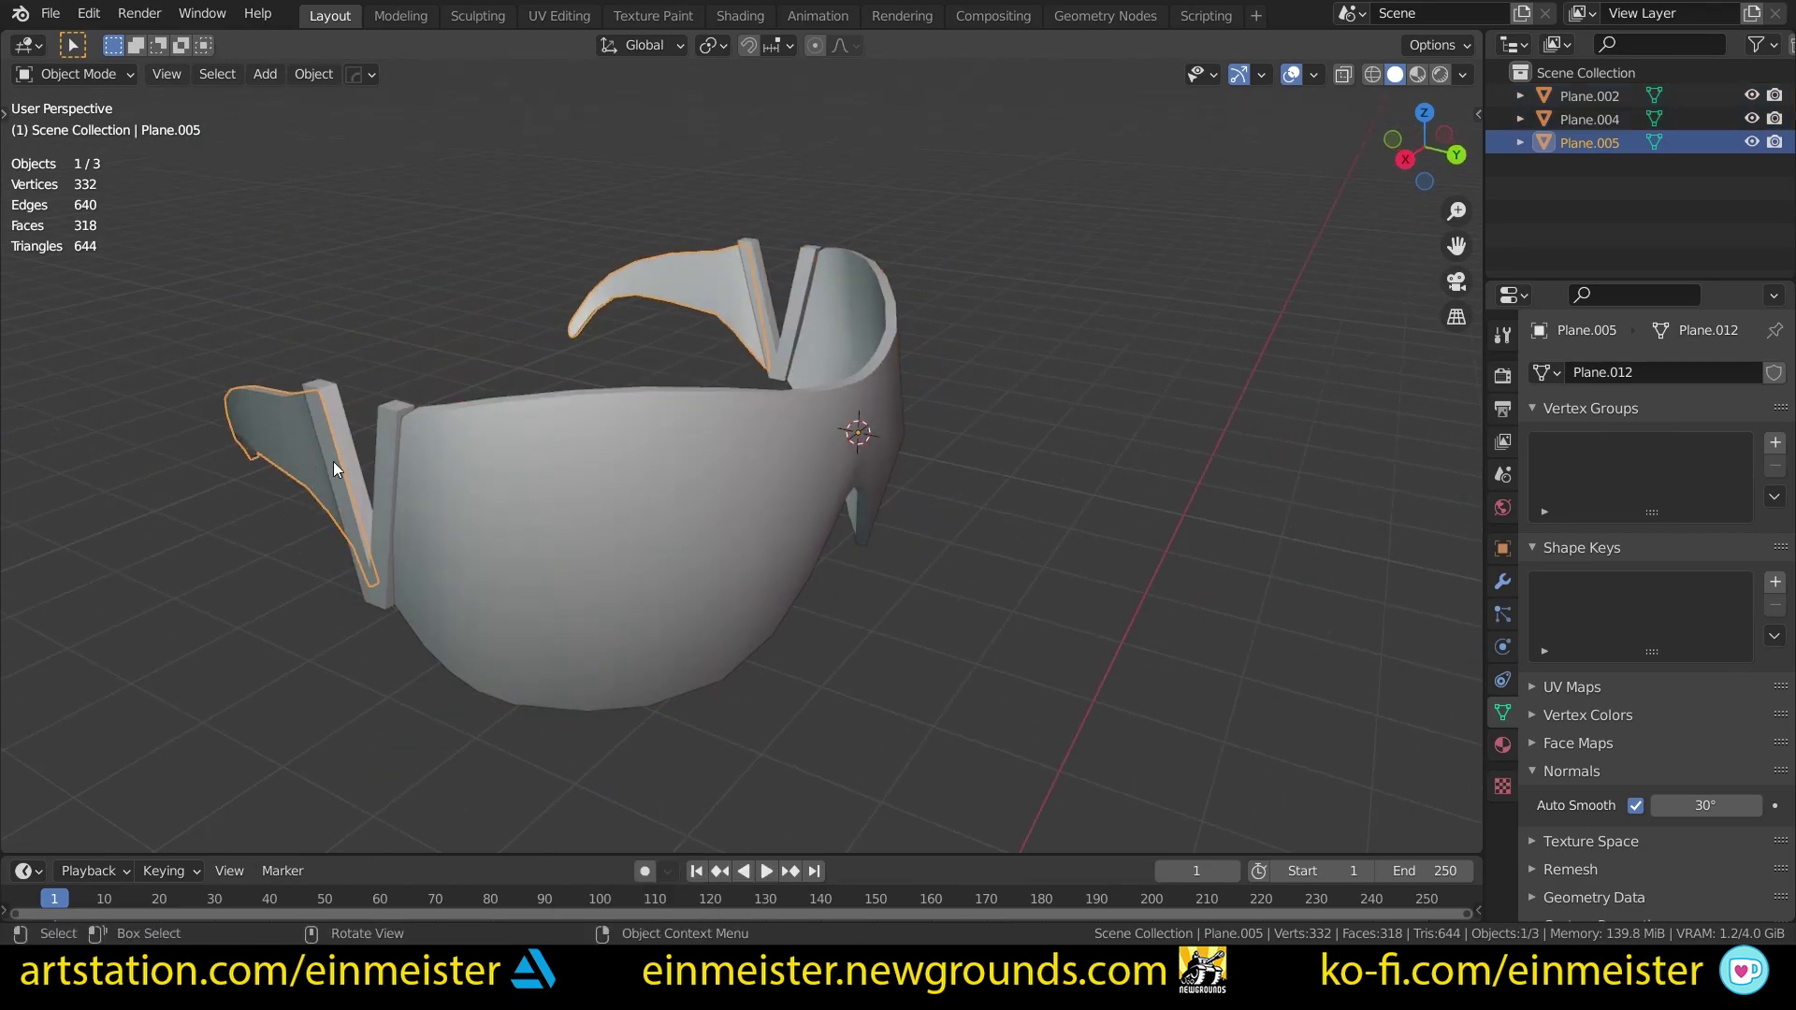
{"action": "left_click", "coordinate": [355, 472]}
Step: Delete the faces on the positive-numbered-free half of all three parts, right of the centre line in back view, using multi-object Edit Mode
{"action": "left_click", "coordinate": [486, 518]}
{"action": "left_click", "coordinate": [348, 480], "text": "shift"}
{"action": "left_click", "coordinate": [295, 447], "text": "shift"}
{"action": "scroll", "coordinate": [296, 447], "scroll_direction": "down", "scroll_amount": 2}
{"action": "key", "text": "Tab"}
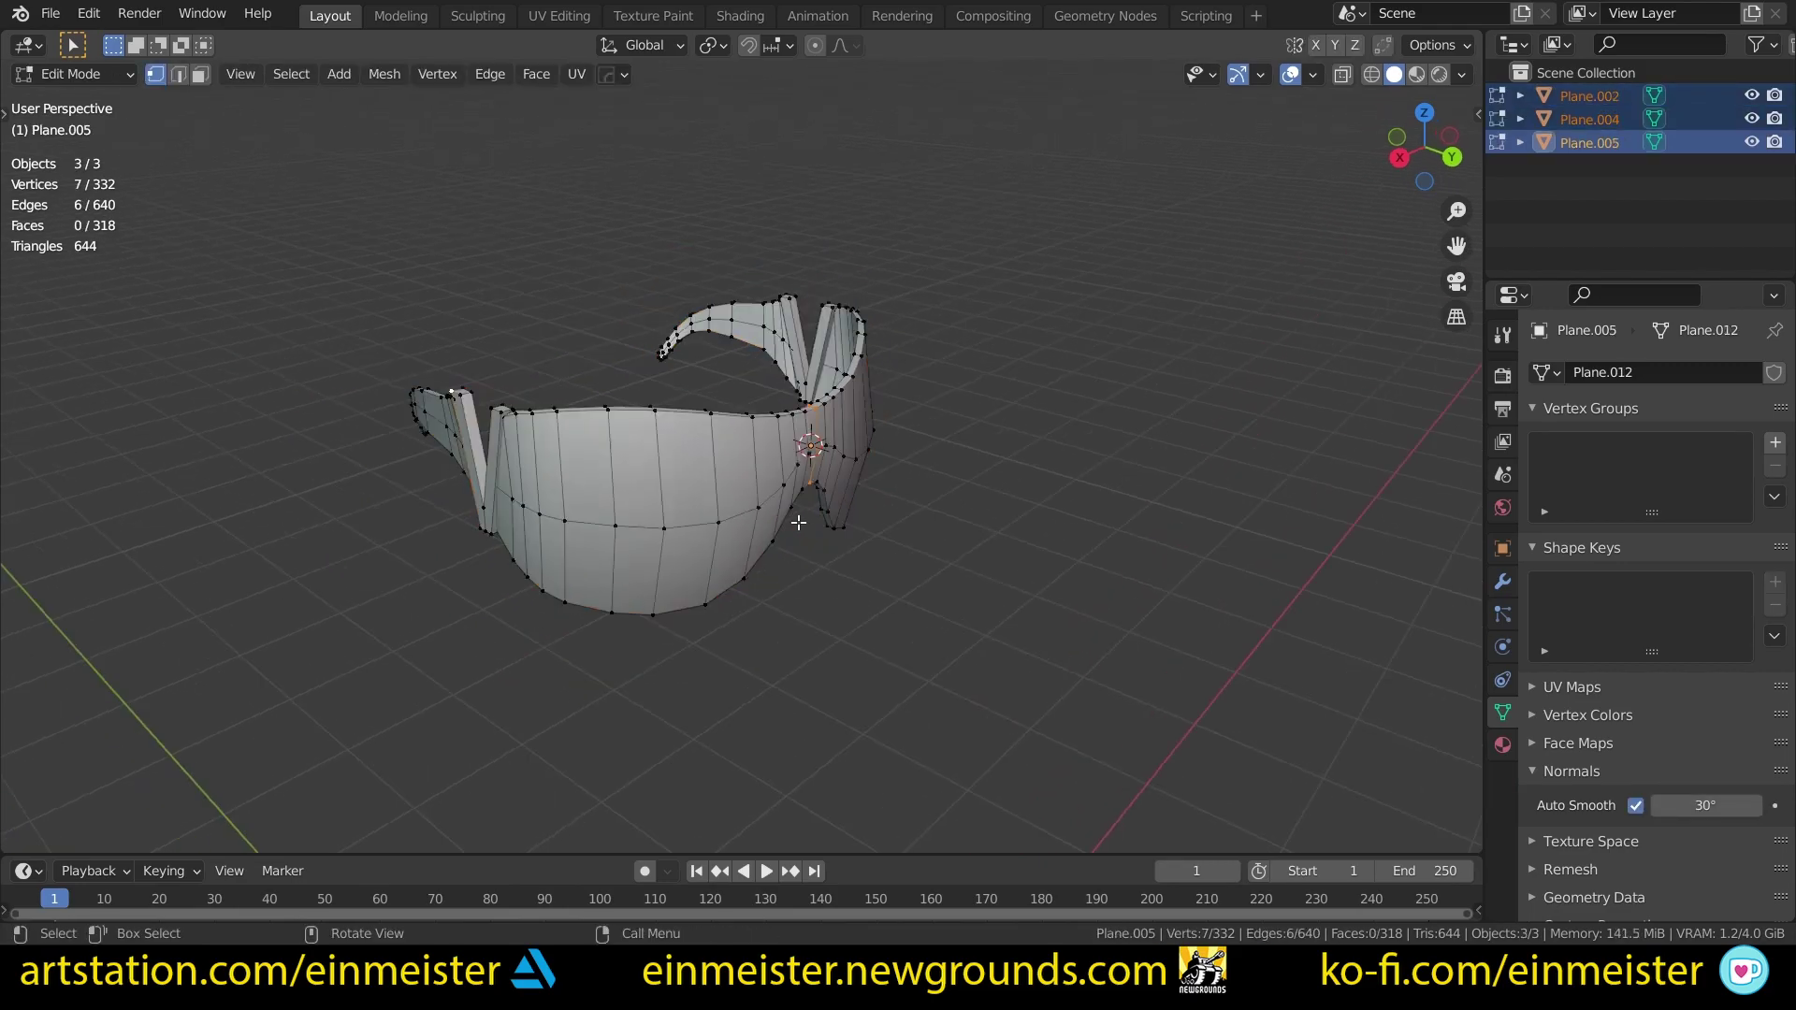
{"action": "key", "text": "ctrl+KP_1"}
{"action": "left_click_drag", "start_coordinate": [1234, 725], "coordinate": [734, 252]}
{"action": "key", "text": "3"}
{"action": "scroll", "coordinate": [805, 440], "scroll_direction": "up", "scroll_amount": 3}
{"action": "key", "text": "x"}
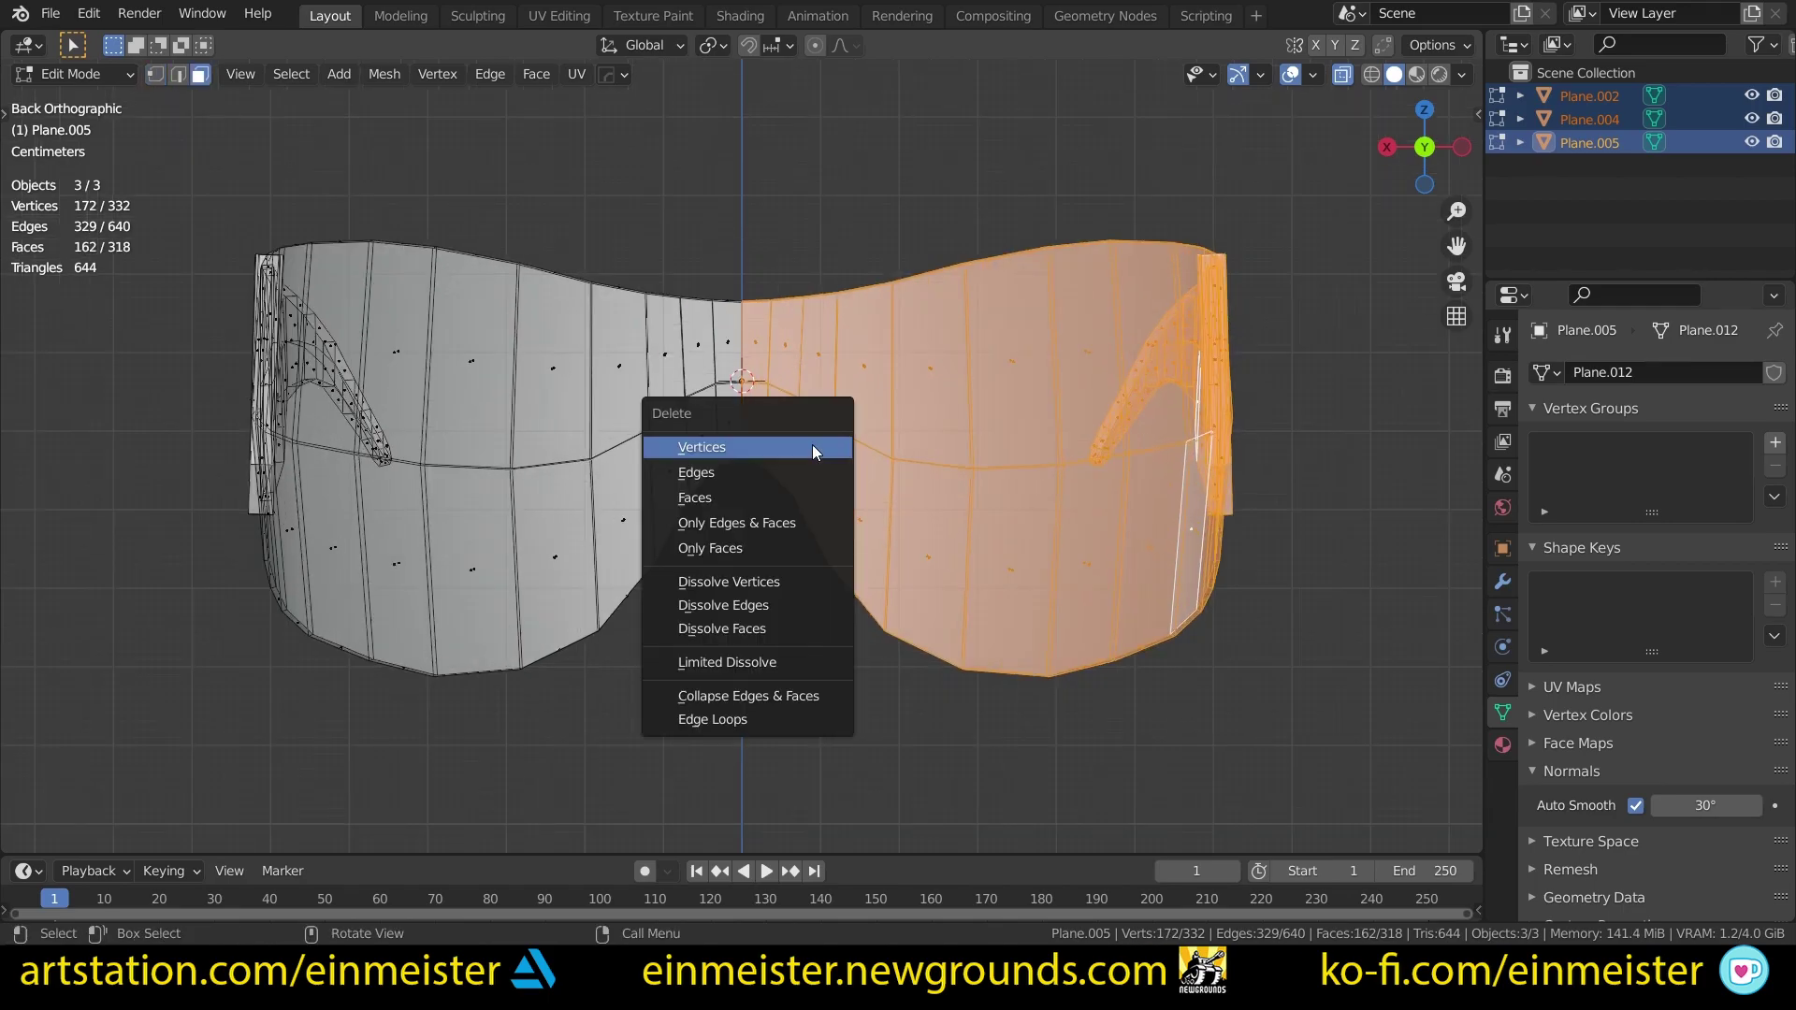
{"action": "left_click", "coordinate": [778, 498]}
{"action": "key", "text": "Tab"}
Step: Add a Mirror modifier on the X axis to the remaining half of the lens
{"action": "scroll", "coordinate": [771, 480], "scroll_direction": "down", "scroll_amount": 5}
{"action": "middle_click_drag", "start_coordinate": [771, 480], "coordinate": [870, 477]}
{"action": "left_click", "coordinate": [726, 507]}
{"action": "scroll", "coordinate": [873, 502], "scroll_direction": "up", "scroll_amount": 4}
{"action": "scroll", "coordinate": [874, 501], "scroll_direction": "down", "scroll_amount": 2}
{"action": "left_click", "coordinate": [1503, 581]}
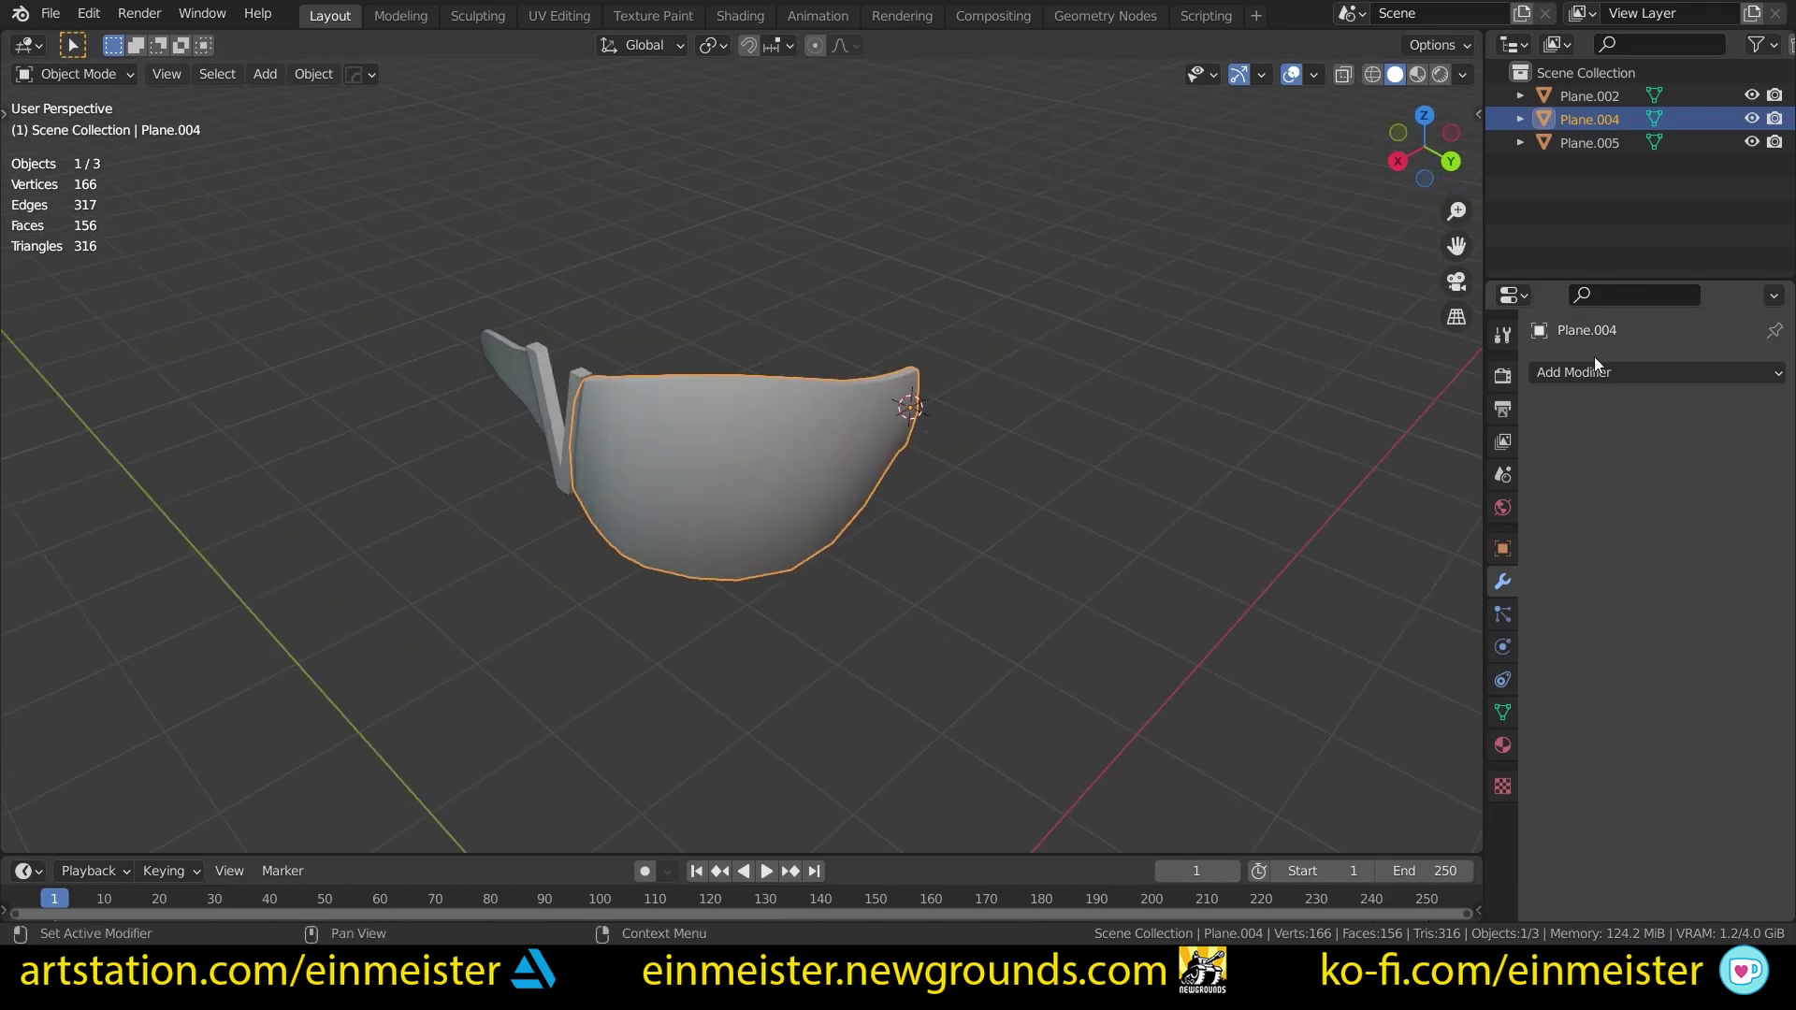
{"action": "left_click", "coordinate": [1605, 371]}
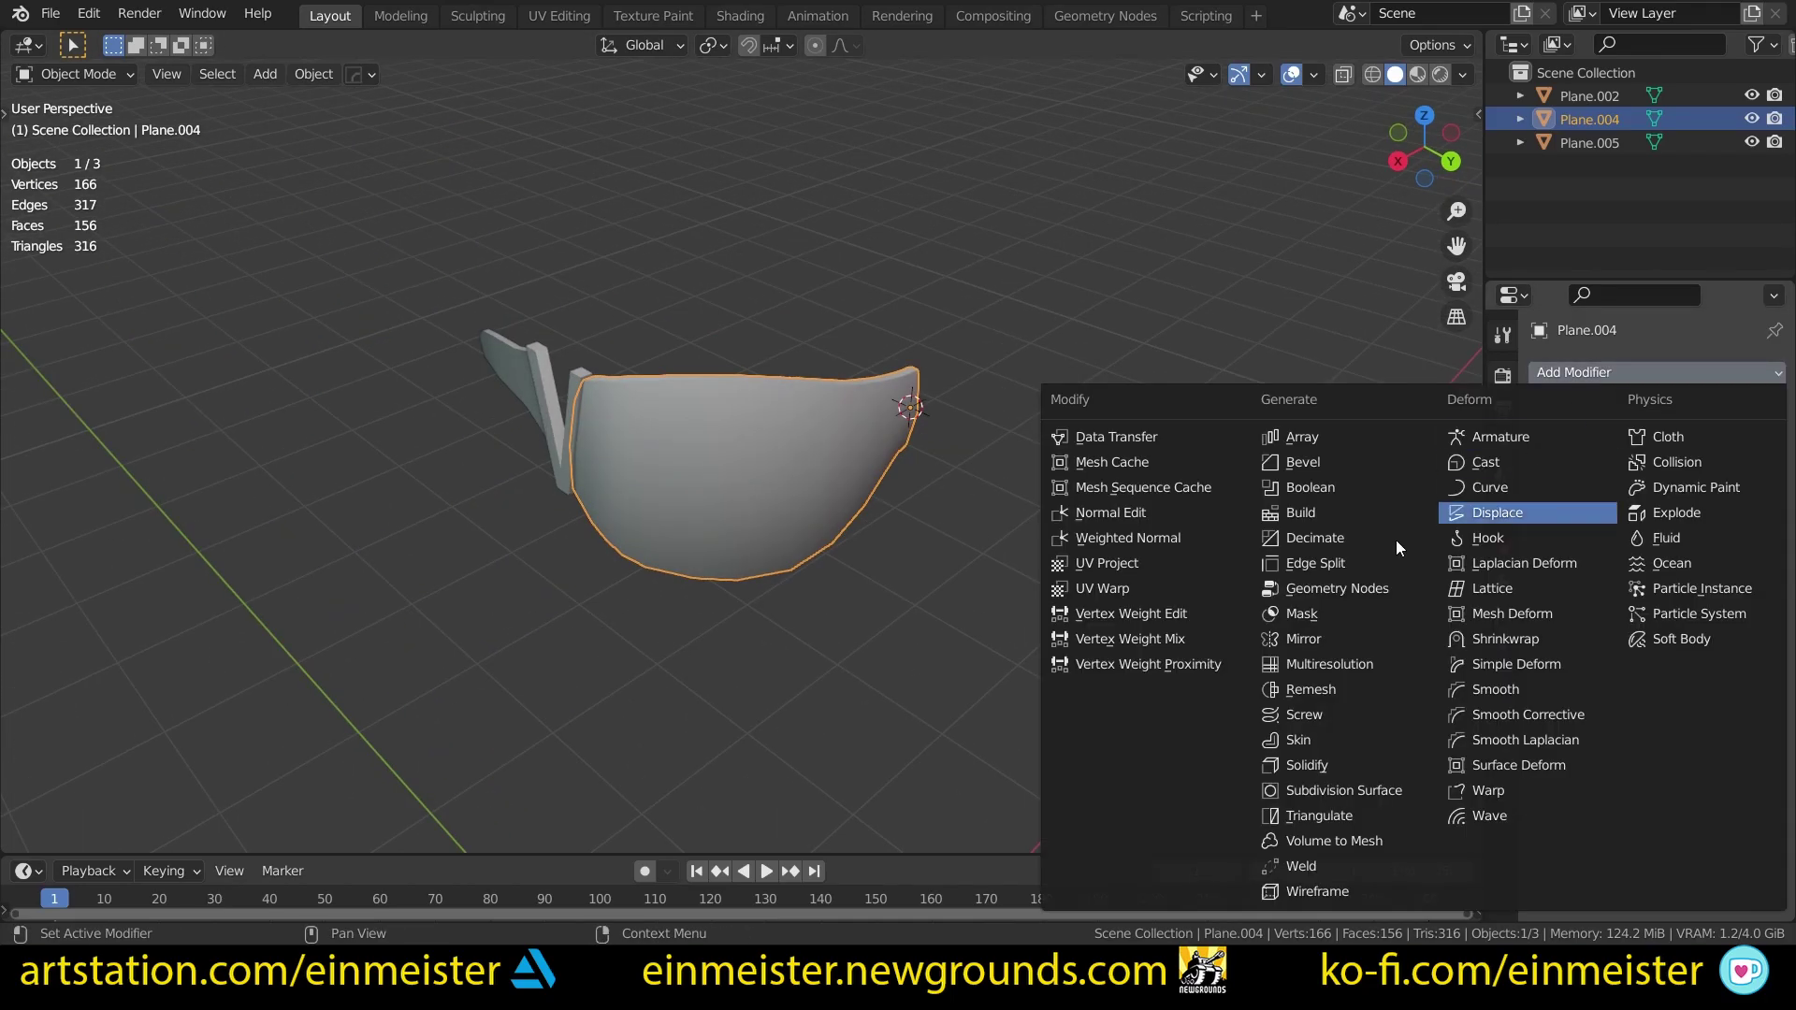
{"action": "left_click", "coordinate": [1332, 639]}
{"action": "middle_click_drag", "start_coordinate": [1239, 587], "coordinate": [749, 533]}
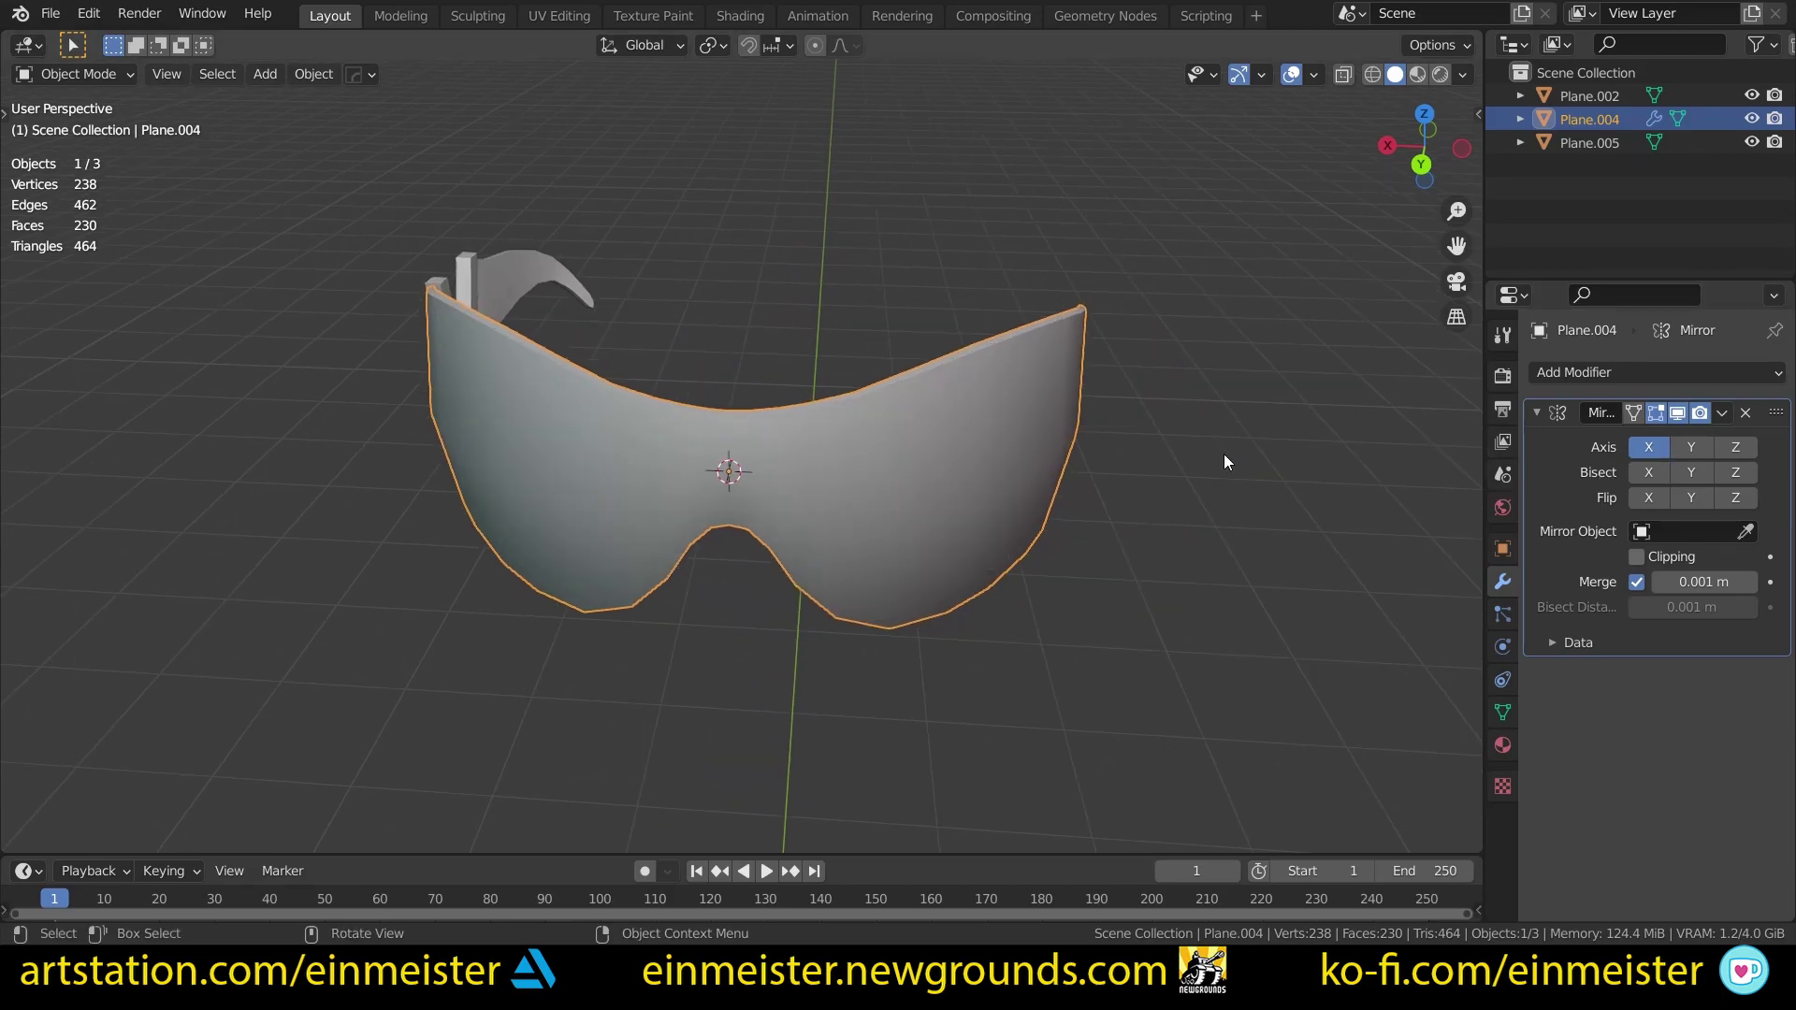
Step: Test-move a vertex on the lens's upper edge in Edit Mode, cancelling the move and returning to Object Mode
{"action": "key", "text": "Tab"}
{"action": "middle_click_drag", "start_coordinate": [680, 468], "coordinate": [706, 474]}
{"action": "scroll", "coordinate": [707, 475], "scroll_direction": "up", "scroll_amount": 1}
{"action": "key", "text": "1"}
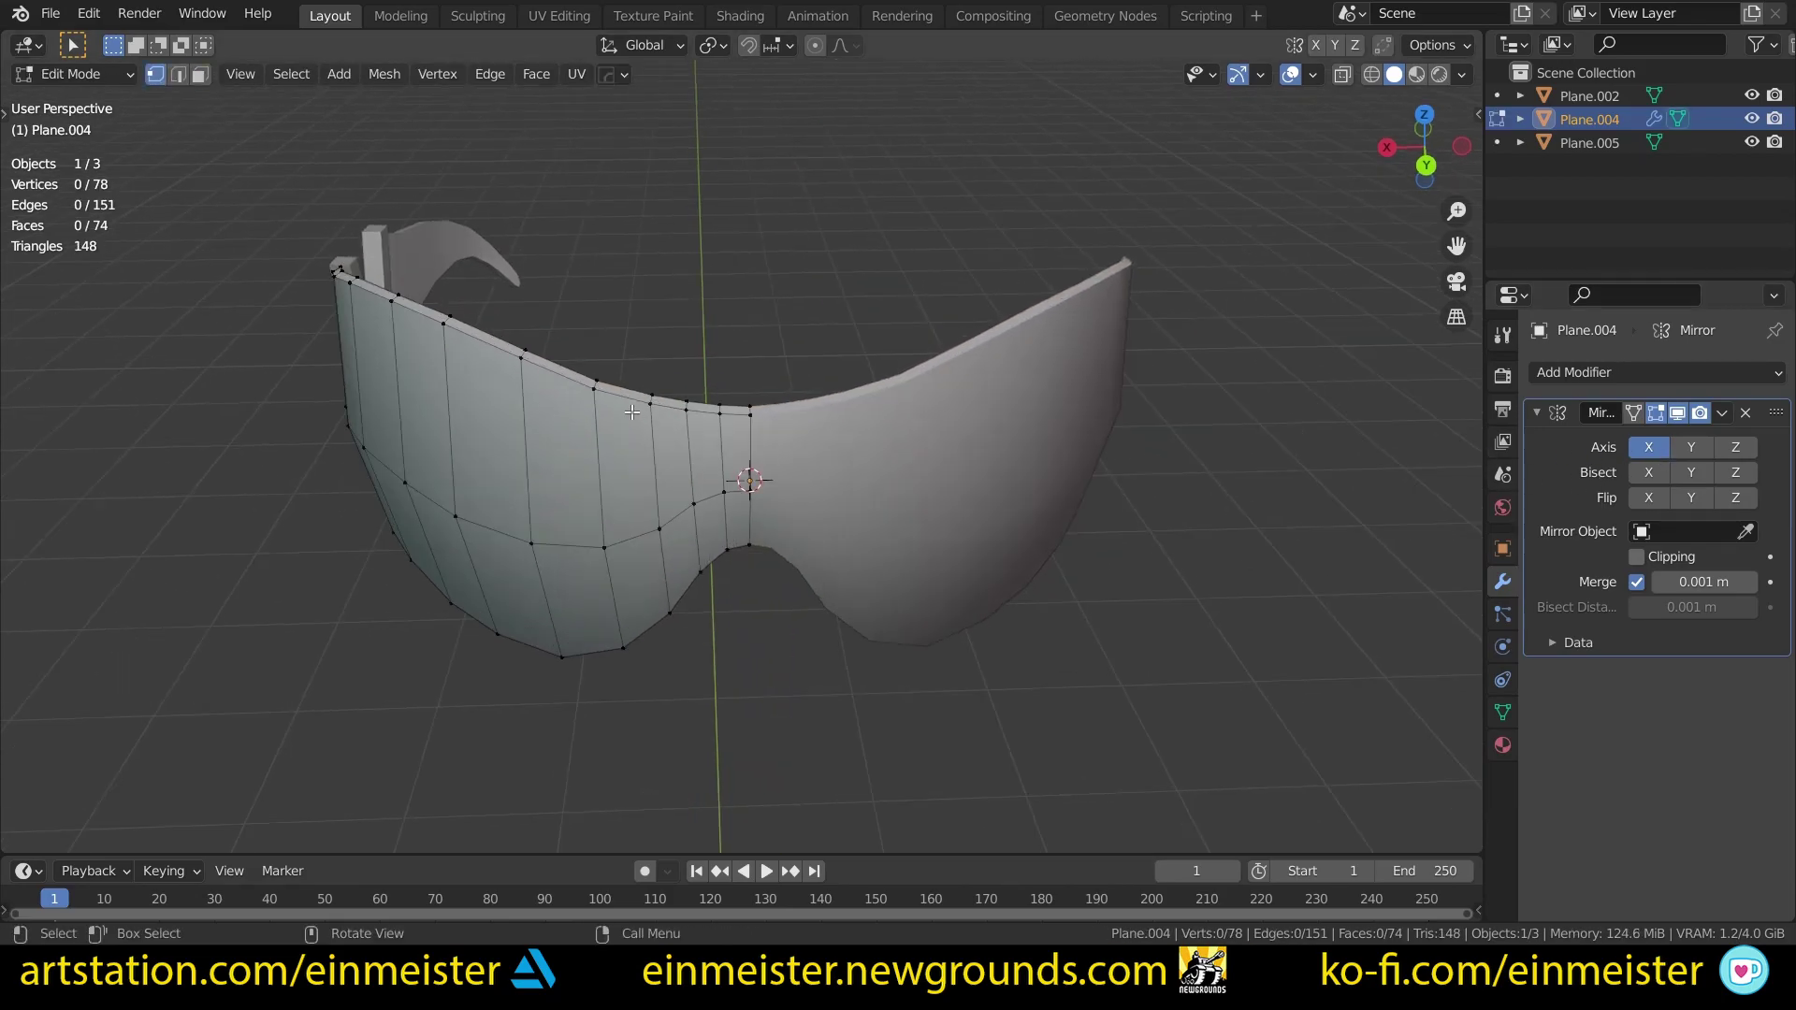
{"action": "left_click", "coordinate": [652, 403]}
{"action": "key", "text": "g"}
{"action": "right_click", "coordinate": [555, 378]}
{"action": "key", "text": "Tab"}
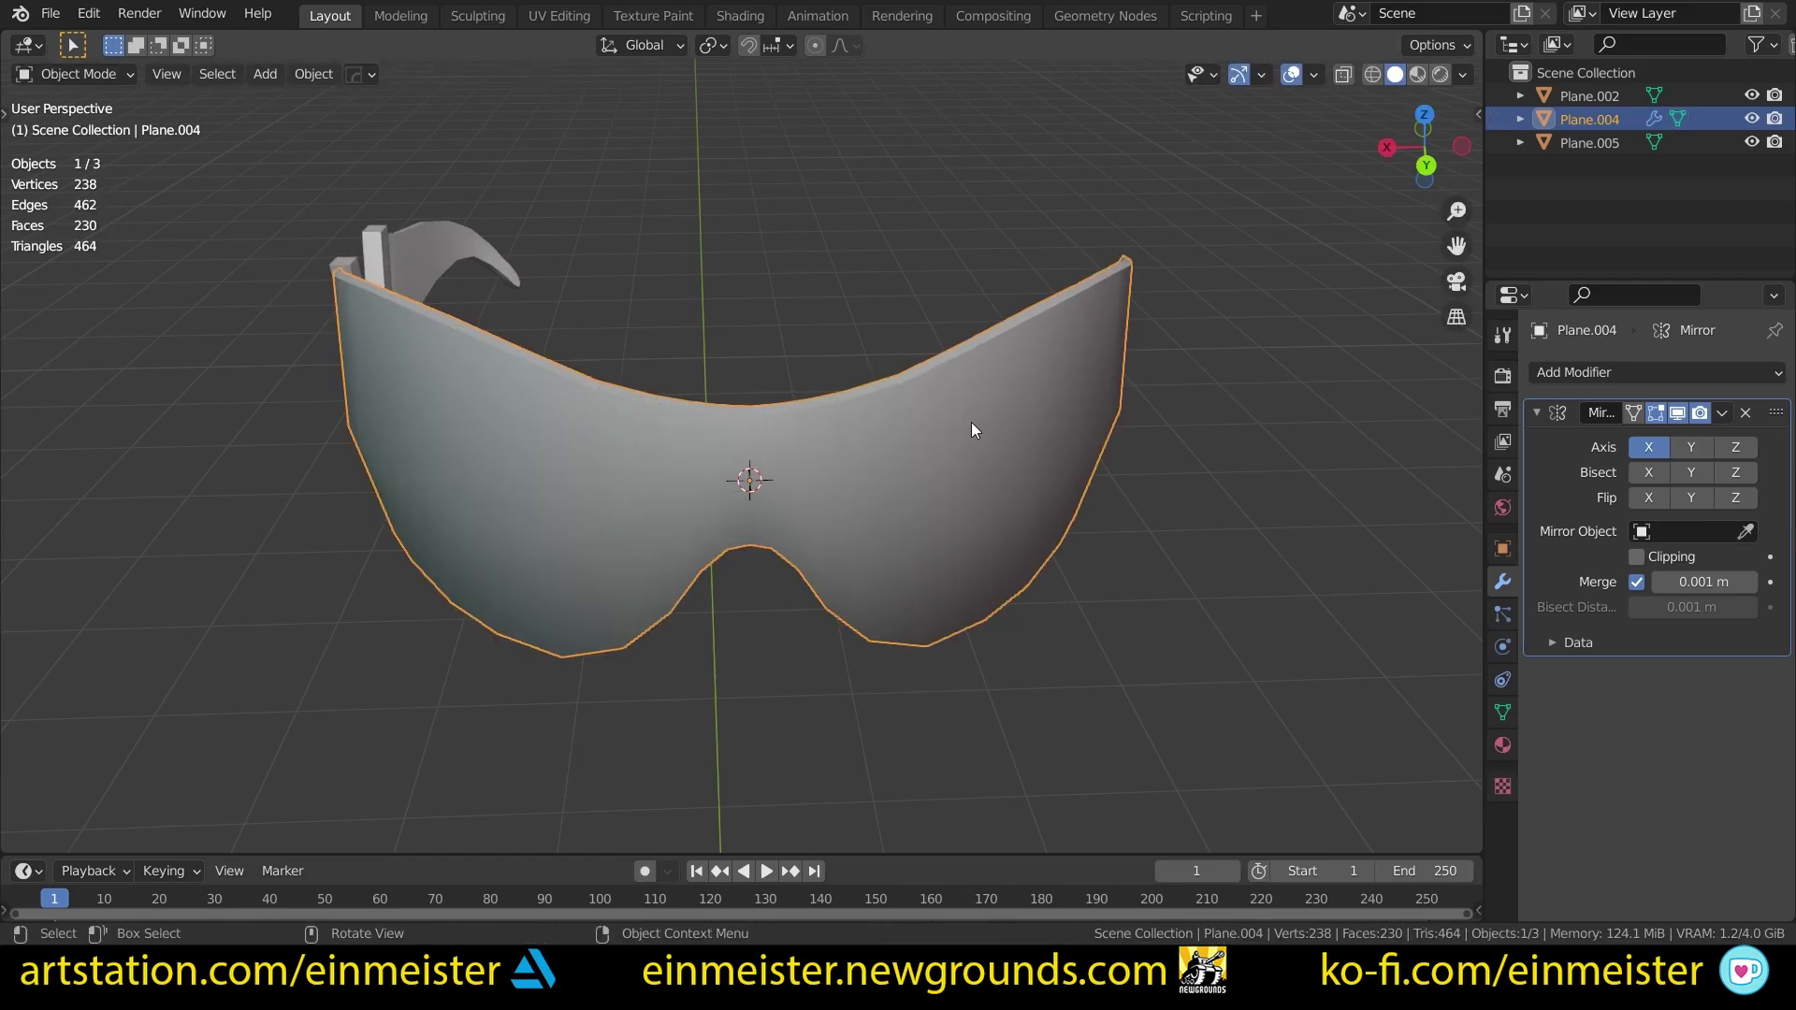
Step: Select the bracket and temple with the lens as the active object and copy the lens's modifiers to them
{"action": "middle_click_drag", "start_coordinate": [500, 428], "coordinate": [679, 478]}
{"action": "scroll", "coordinate": [678, 470], "scroll_direction": "up", "scroll_amount": 1}
{"action": "left_click", "coordinate": [677, 470]}
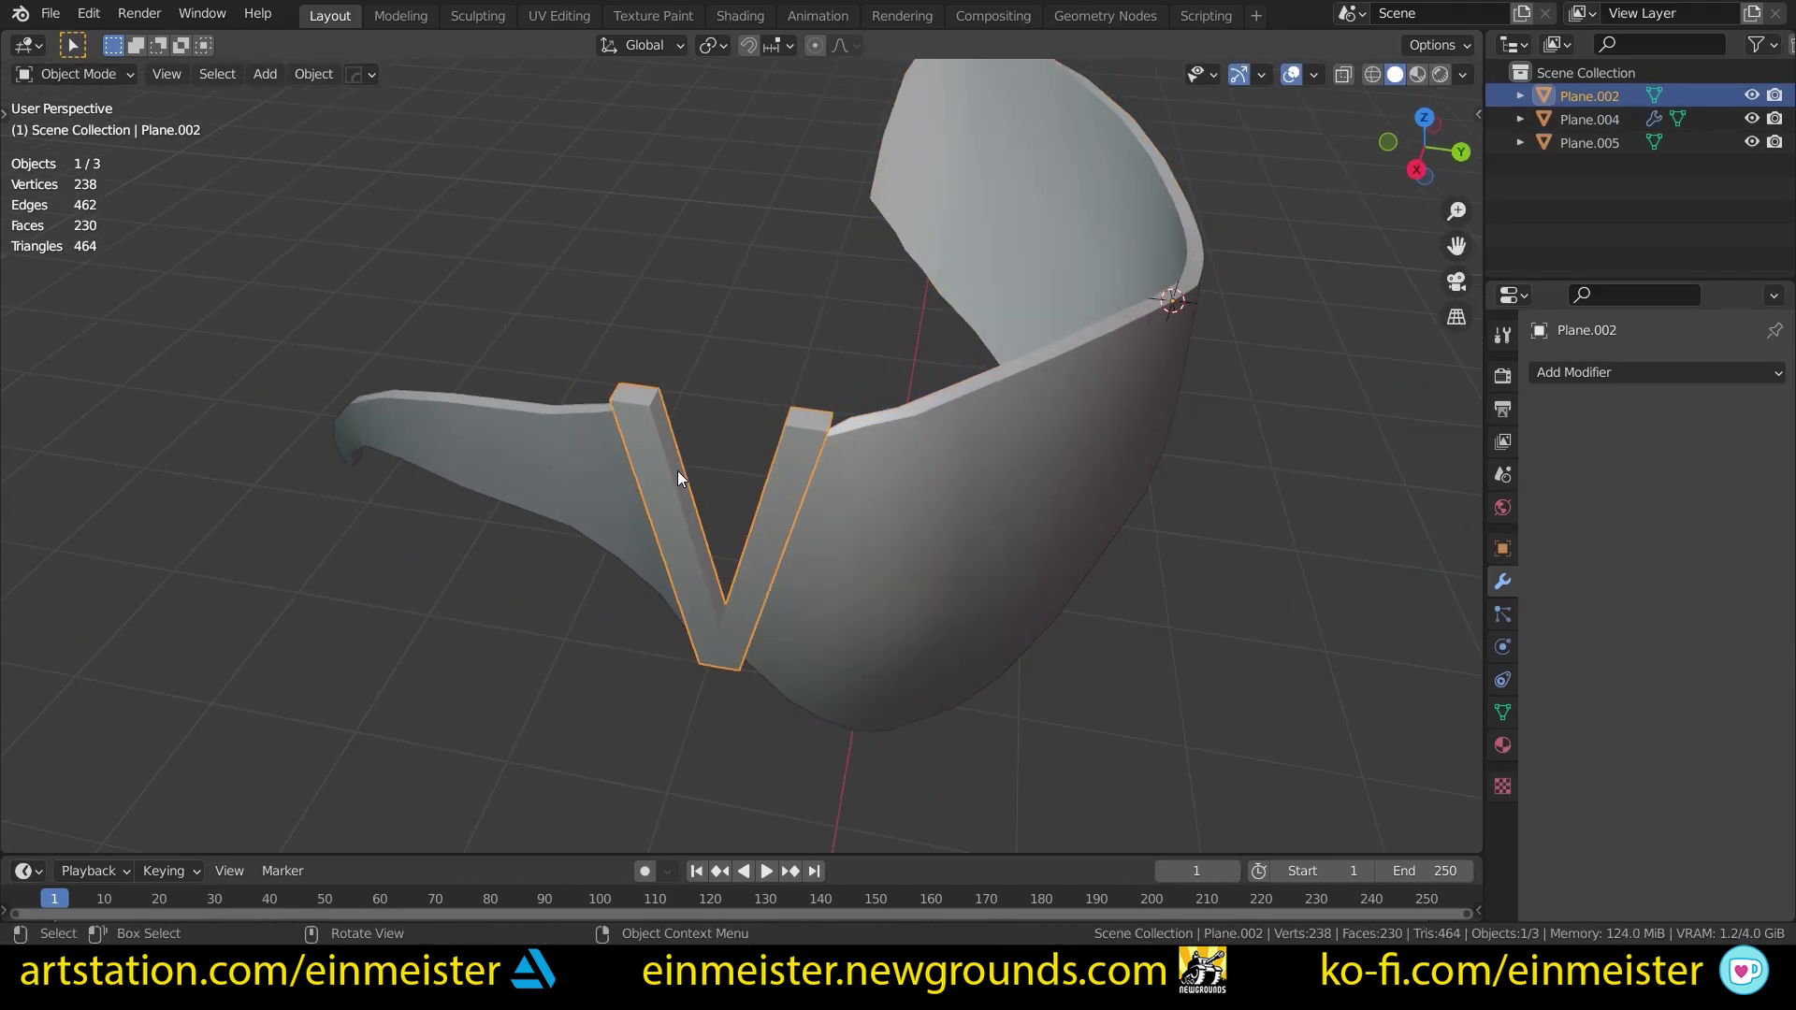
{"action": "left_click", "coordinate": [596, 472]}
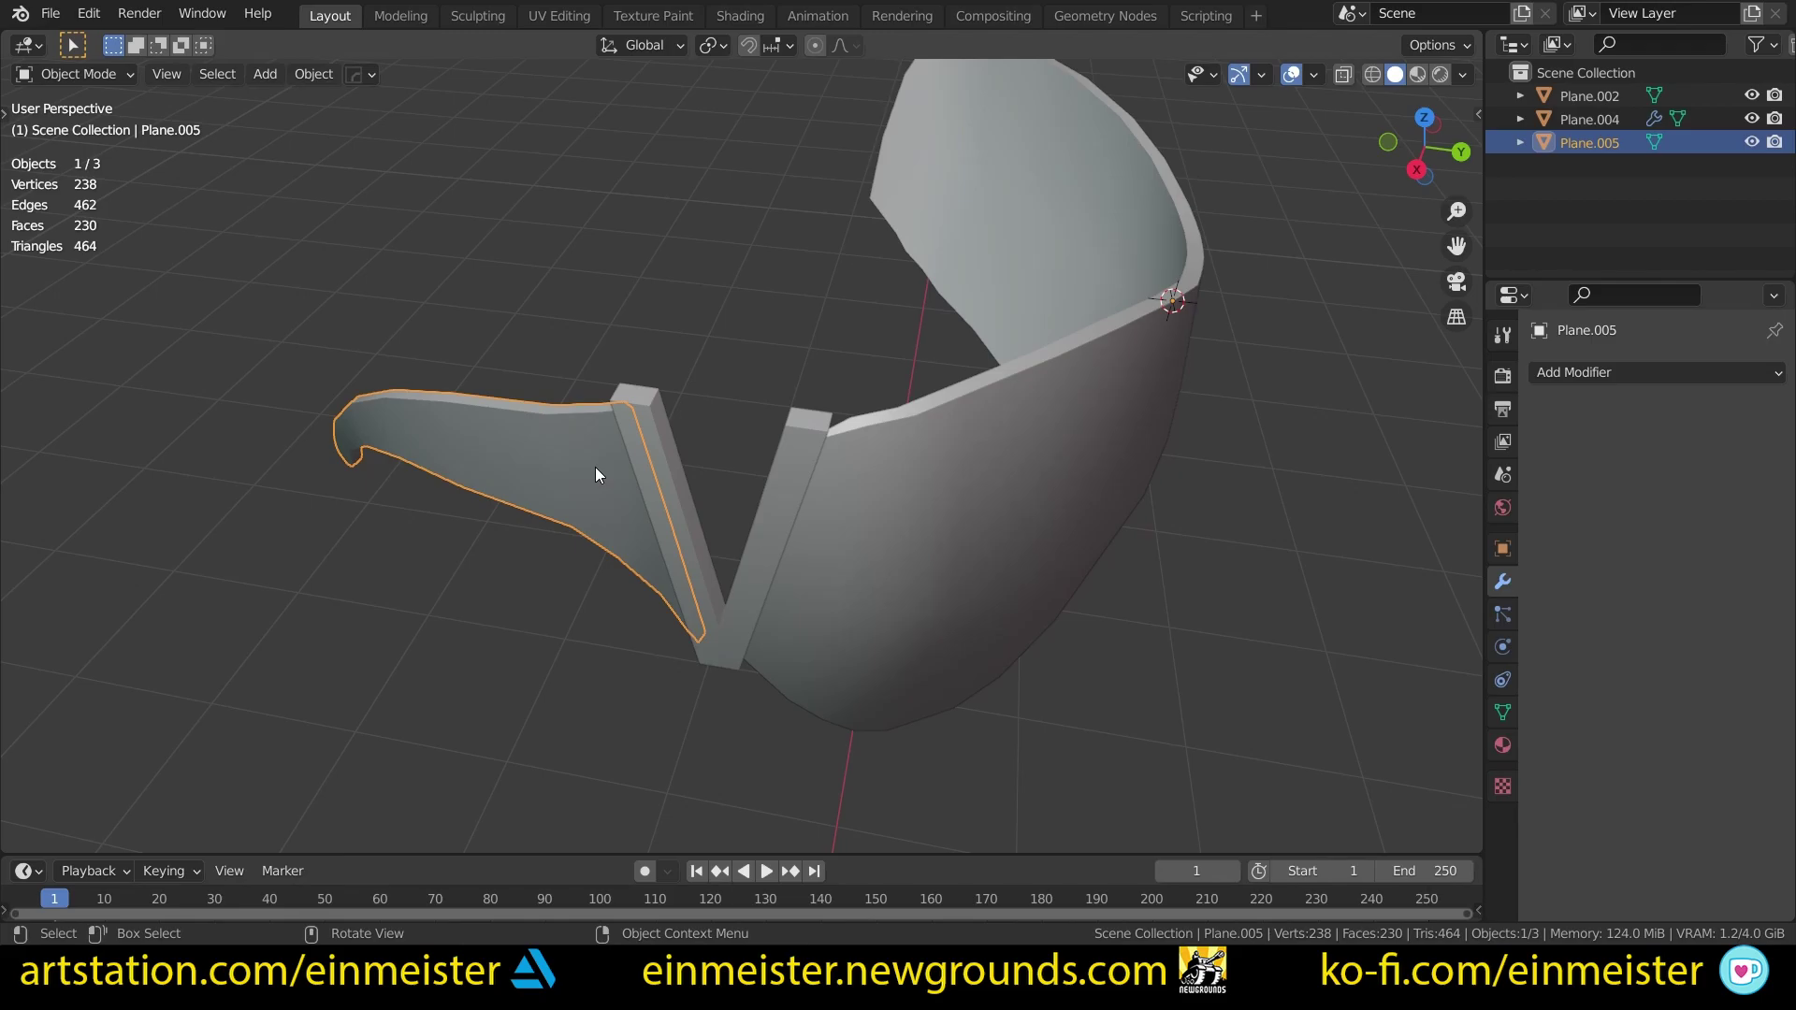
{"action": "left_click", "coordinate": [712, 446]}
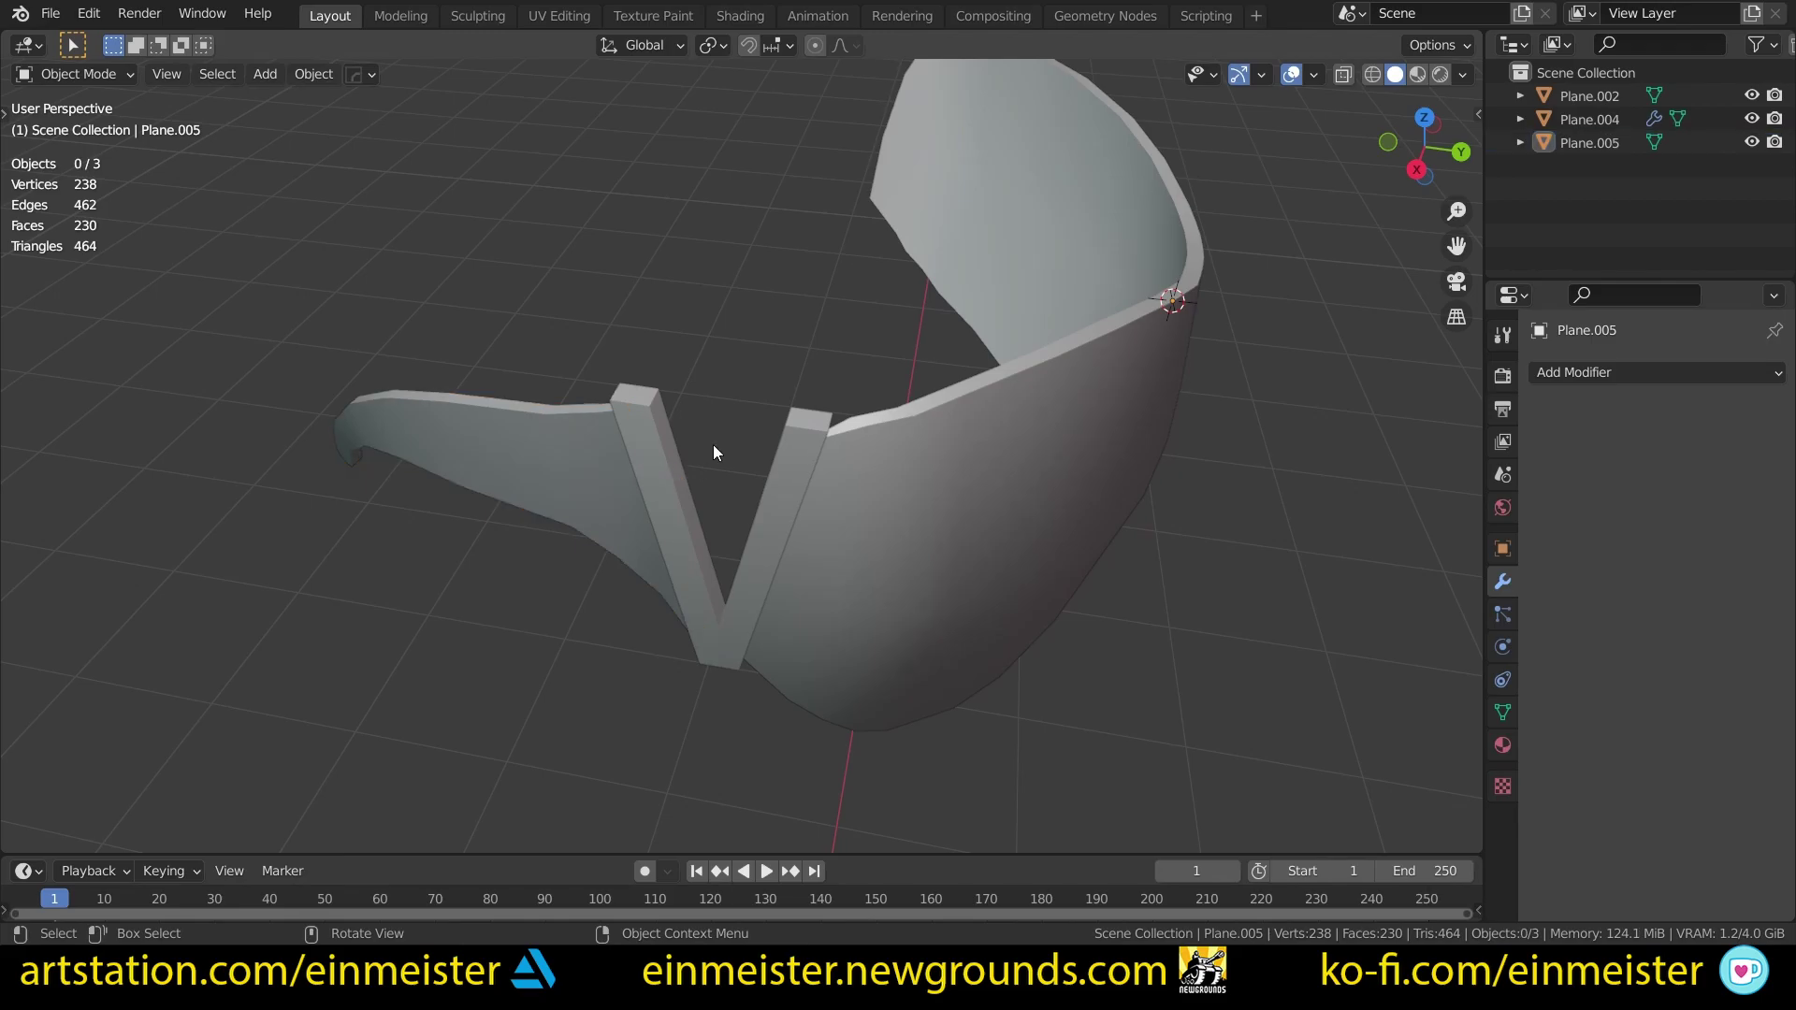
{"action": "left_click", "coordinate": [647, 490]}
{"action": "left_click", "coordinate": [591, 490], "text": "shift"}
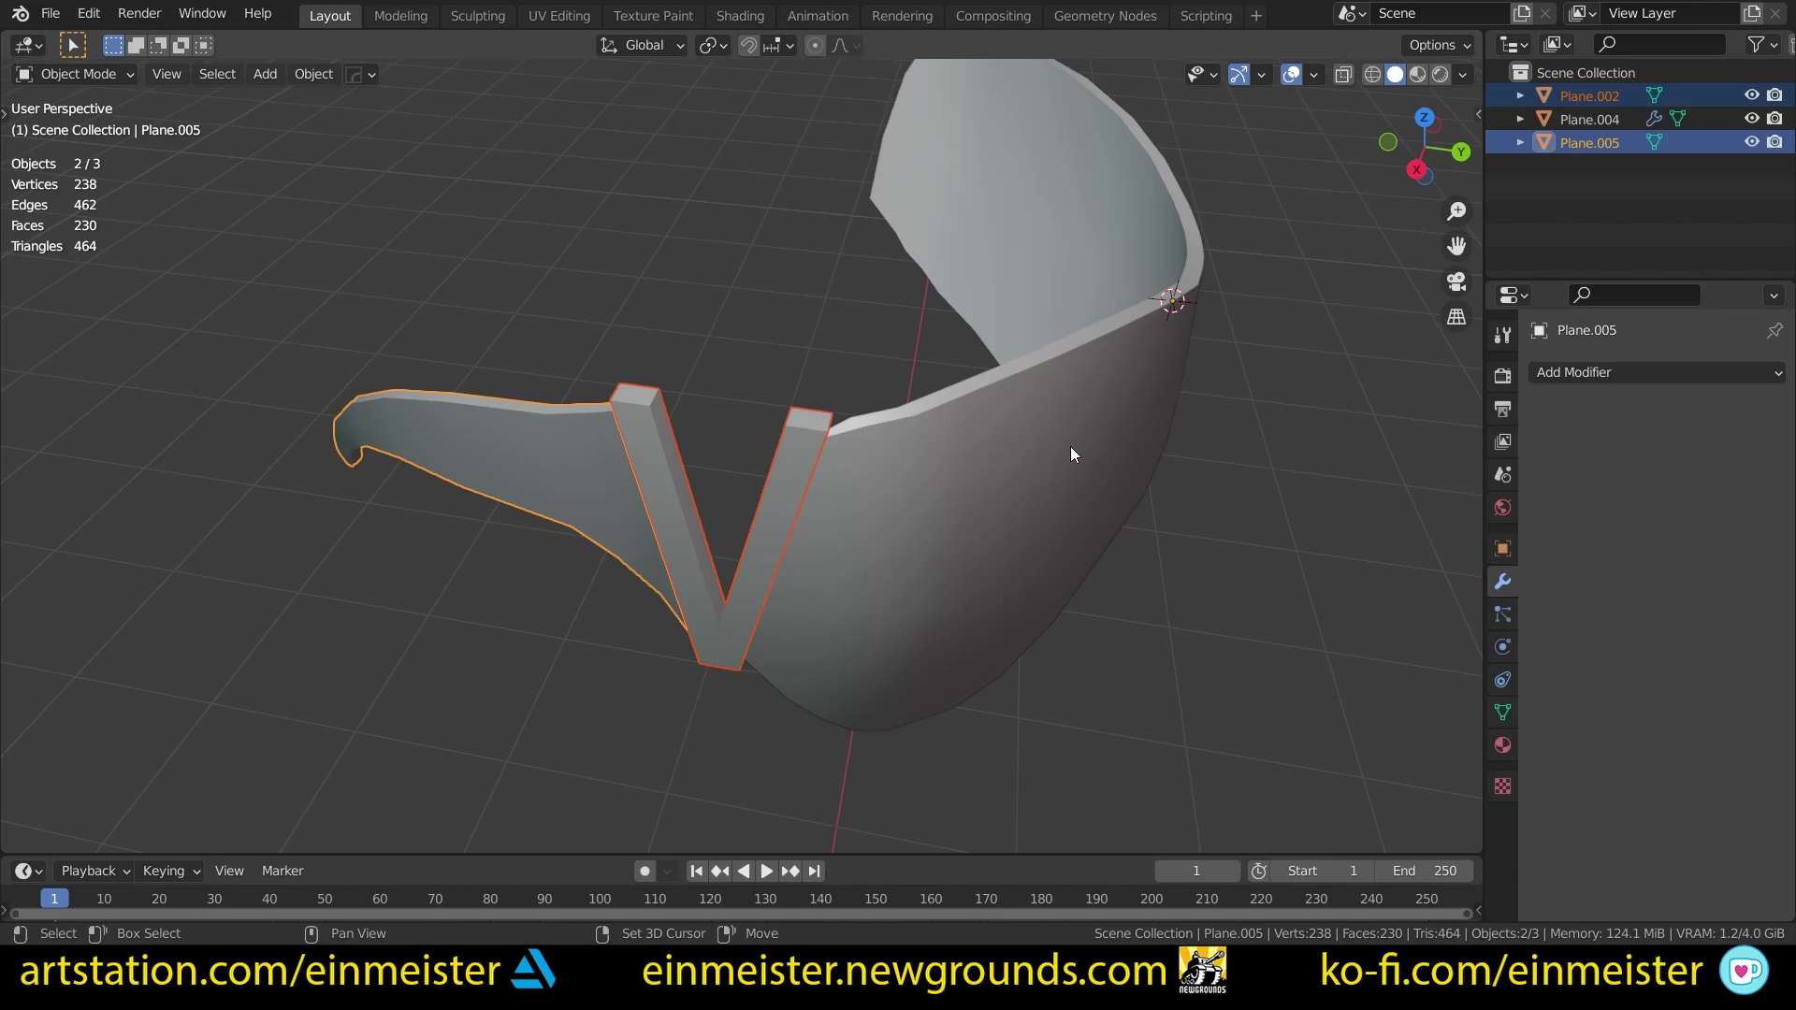
{"action": "left_click", "coordinate": [1071, 488], "text": "shift"}
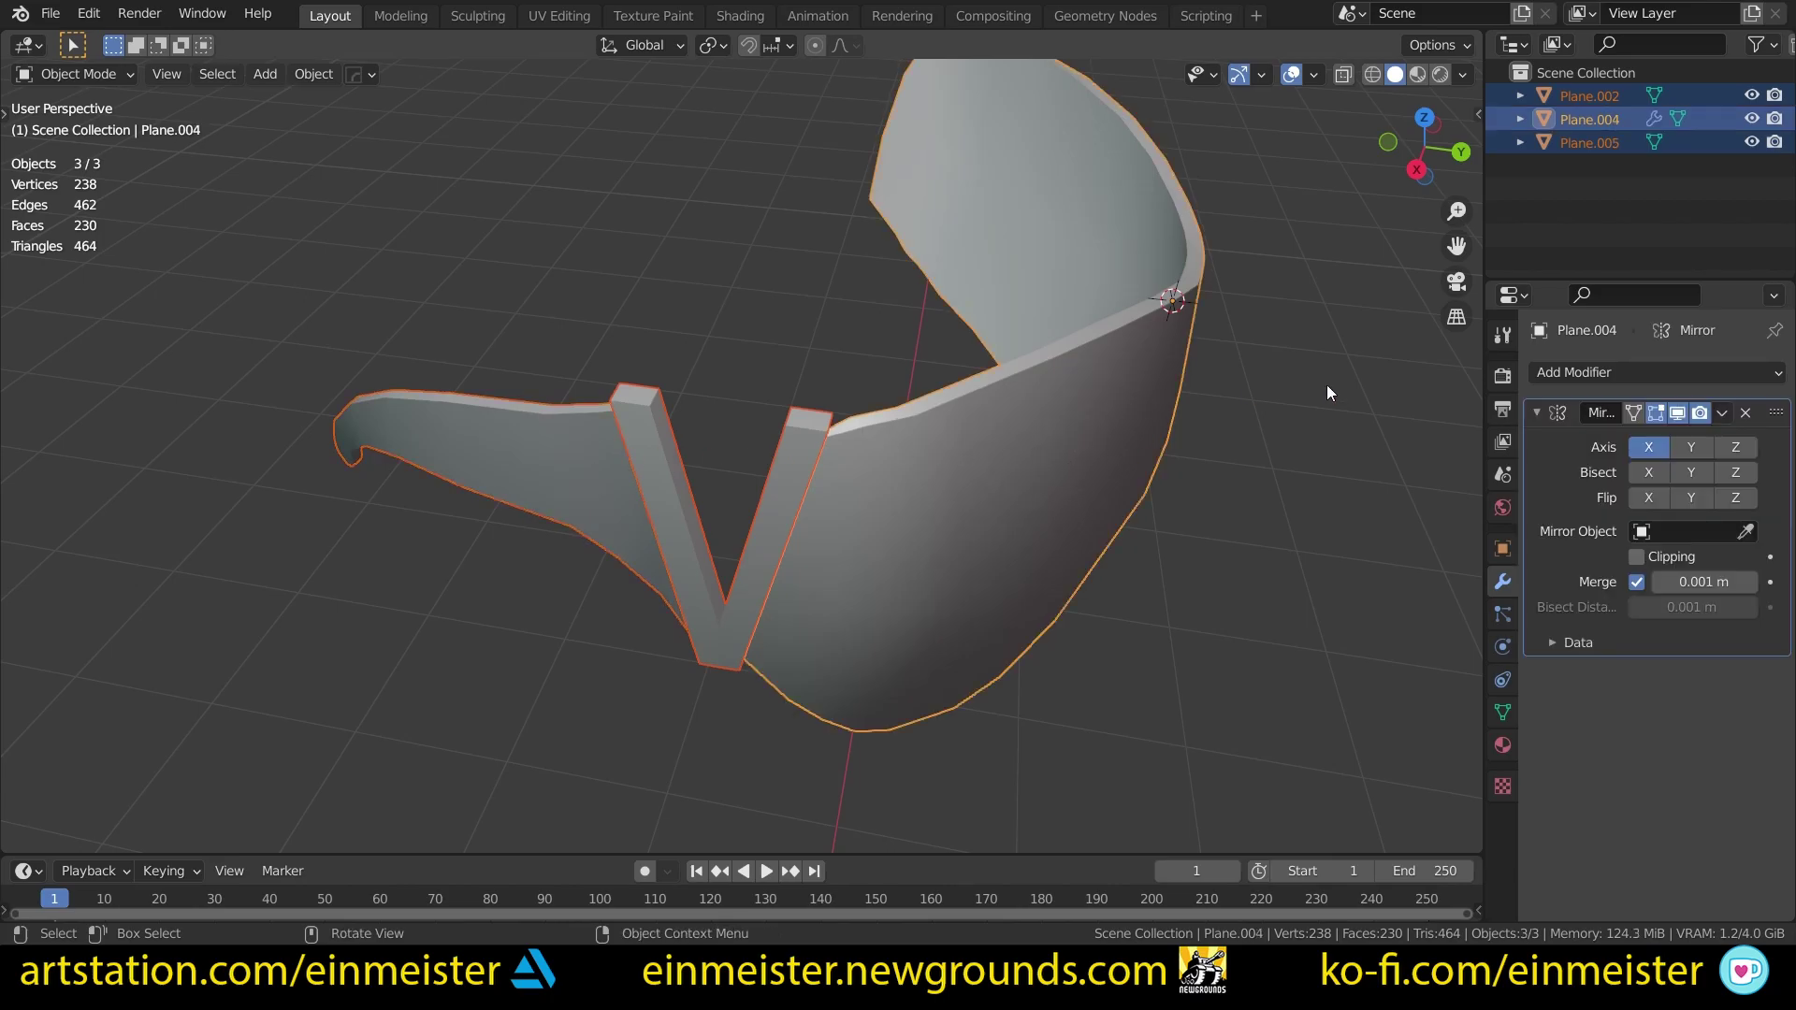
{"action": "key", "text": "ctrl"}
{"action": "key", "text": "ctrl+l"}
{"action": "mouse_move", "coordinate": [1020, 469]}
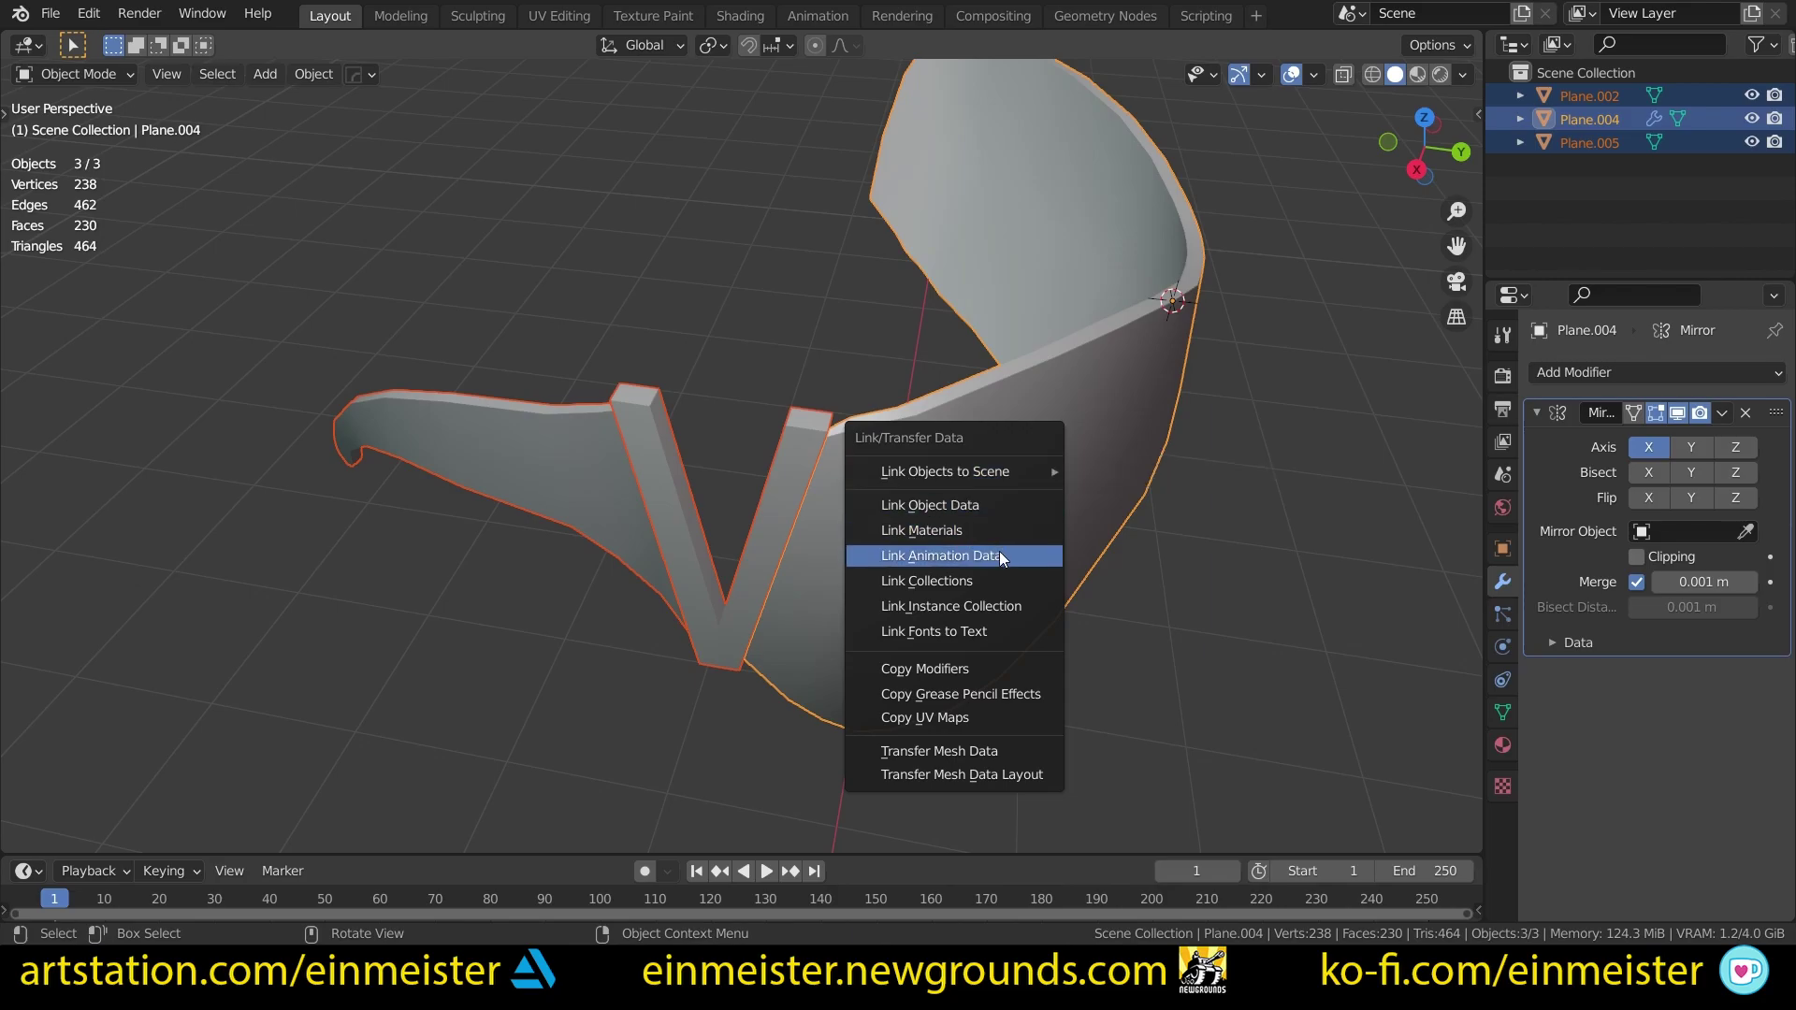
{"action": "left_click", "coordinate": [997, 676]}
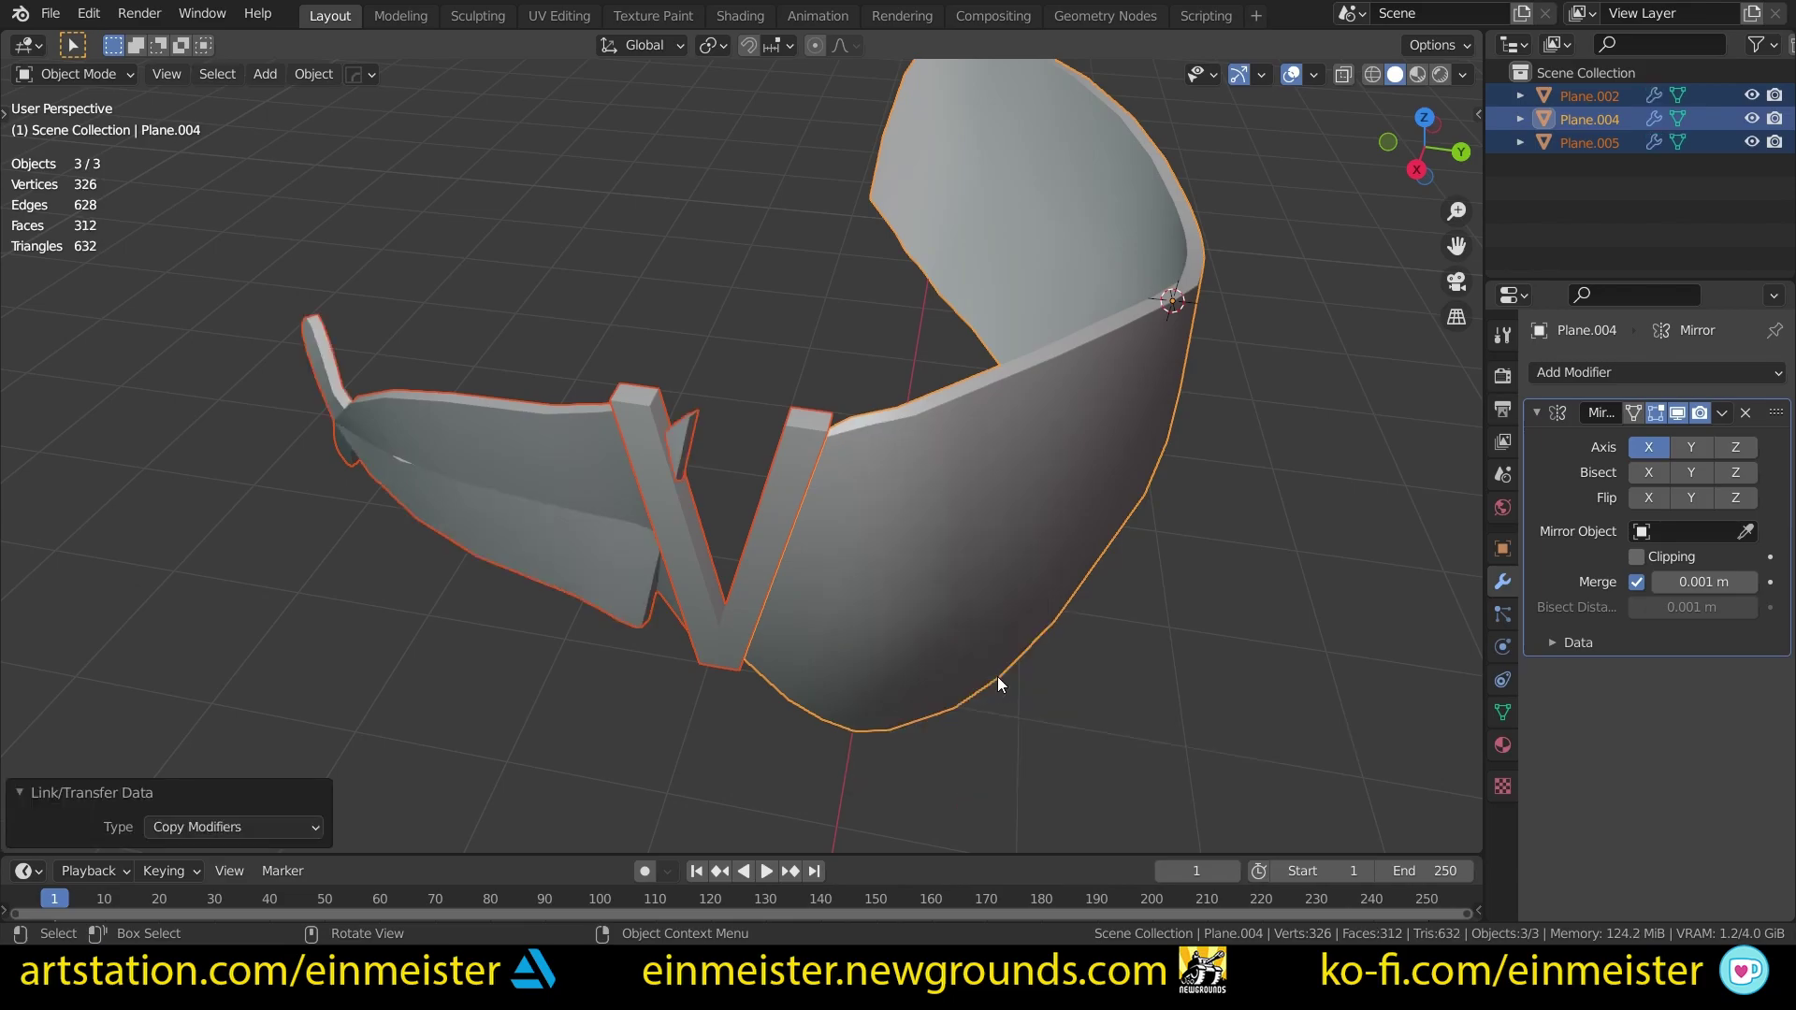
Step: Try the Y and Z mirror axes on the V-shaped bracket and switch them off again
{"action": "left_click", "coordinate": [675, 553]}
{"action": "left_click", "coordinate": [1686, 447]}
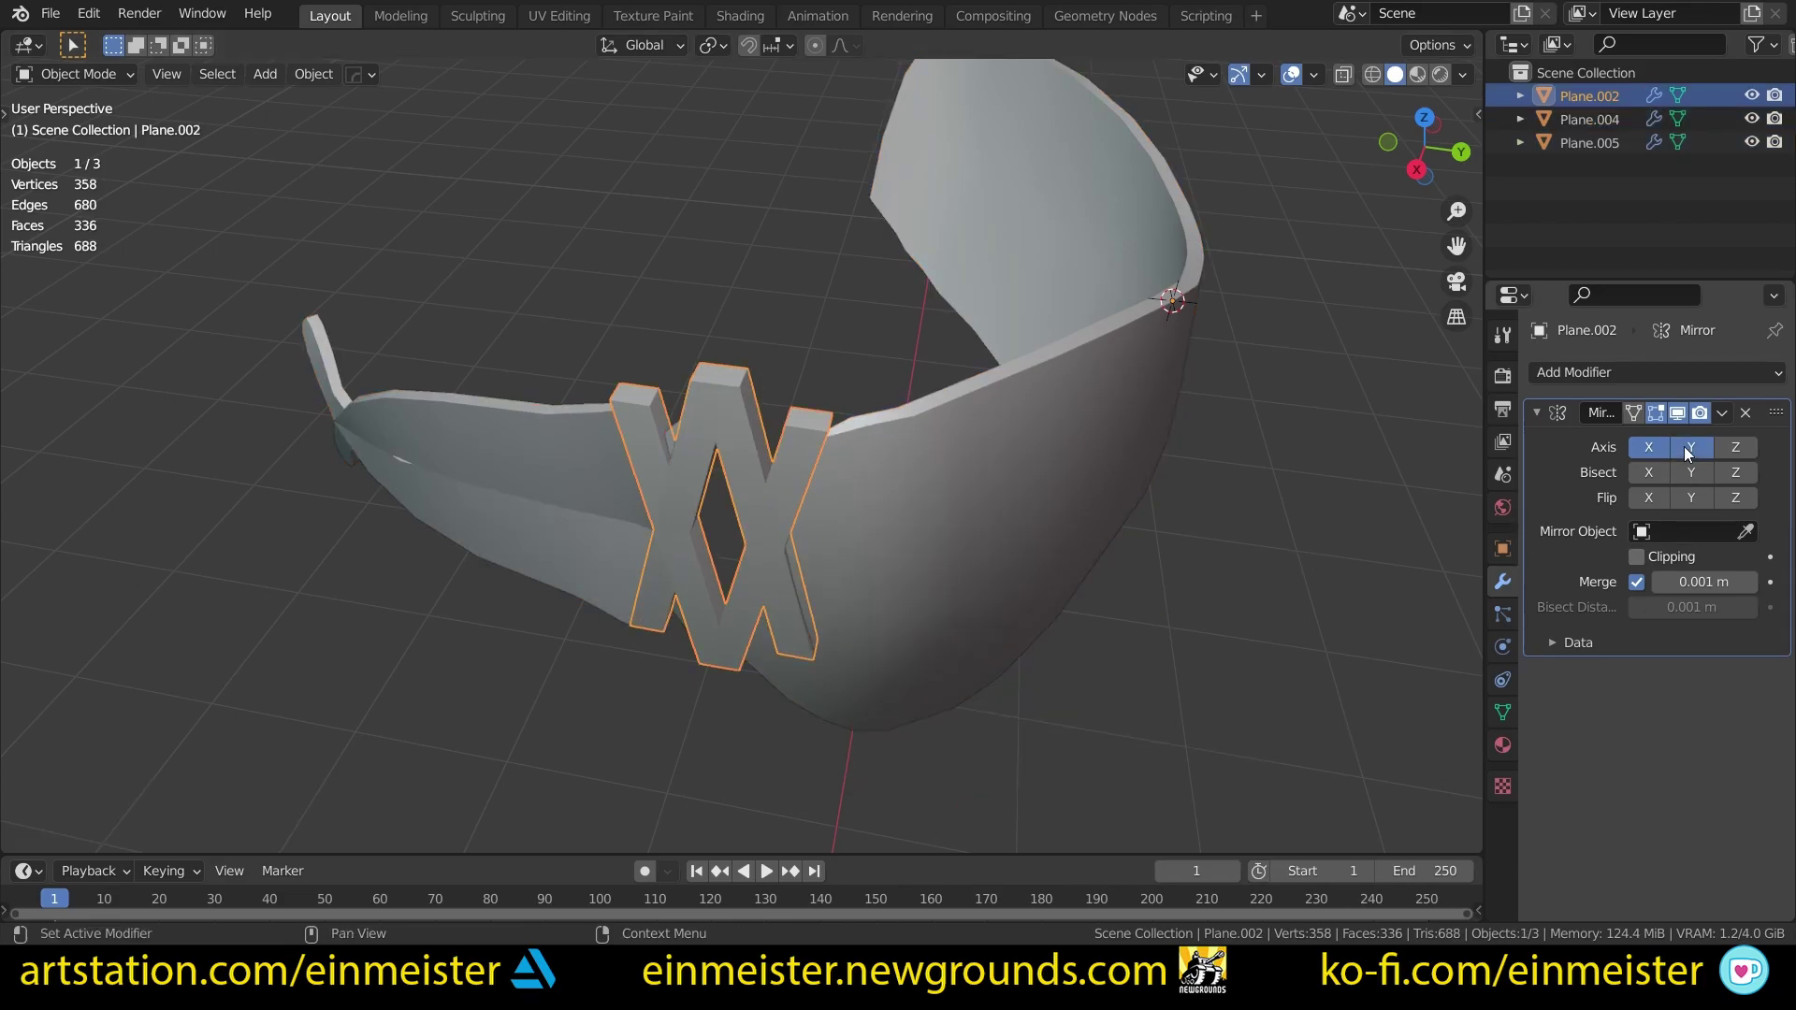
{"action": "left_click", "coordinate": [1735, 447]}
{"action": "left_click", "coordinate": [1735, 447]}
{"action": "left_click", "coordinate": [1688, 447]}
Step: Apply the rotation of the bracket, the temple and the lens one after another
{"action": "middle_click_drag", "start_coordinate": [610, 505], "coordinate": [754, 464]}
{"action": "key", "text": "F3"}
{"action": "type", "text": "apply rot"}
{"action": "key", "text": "Return"}
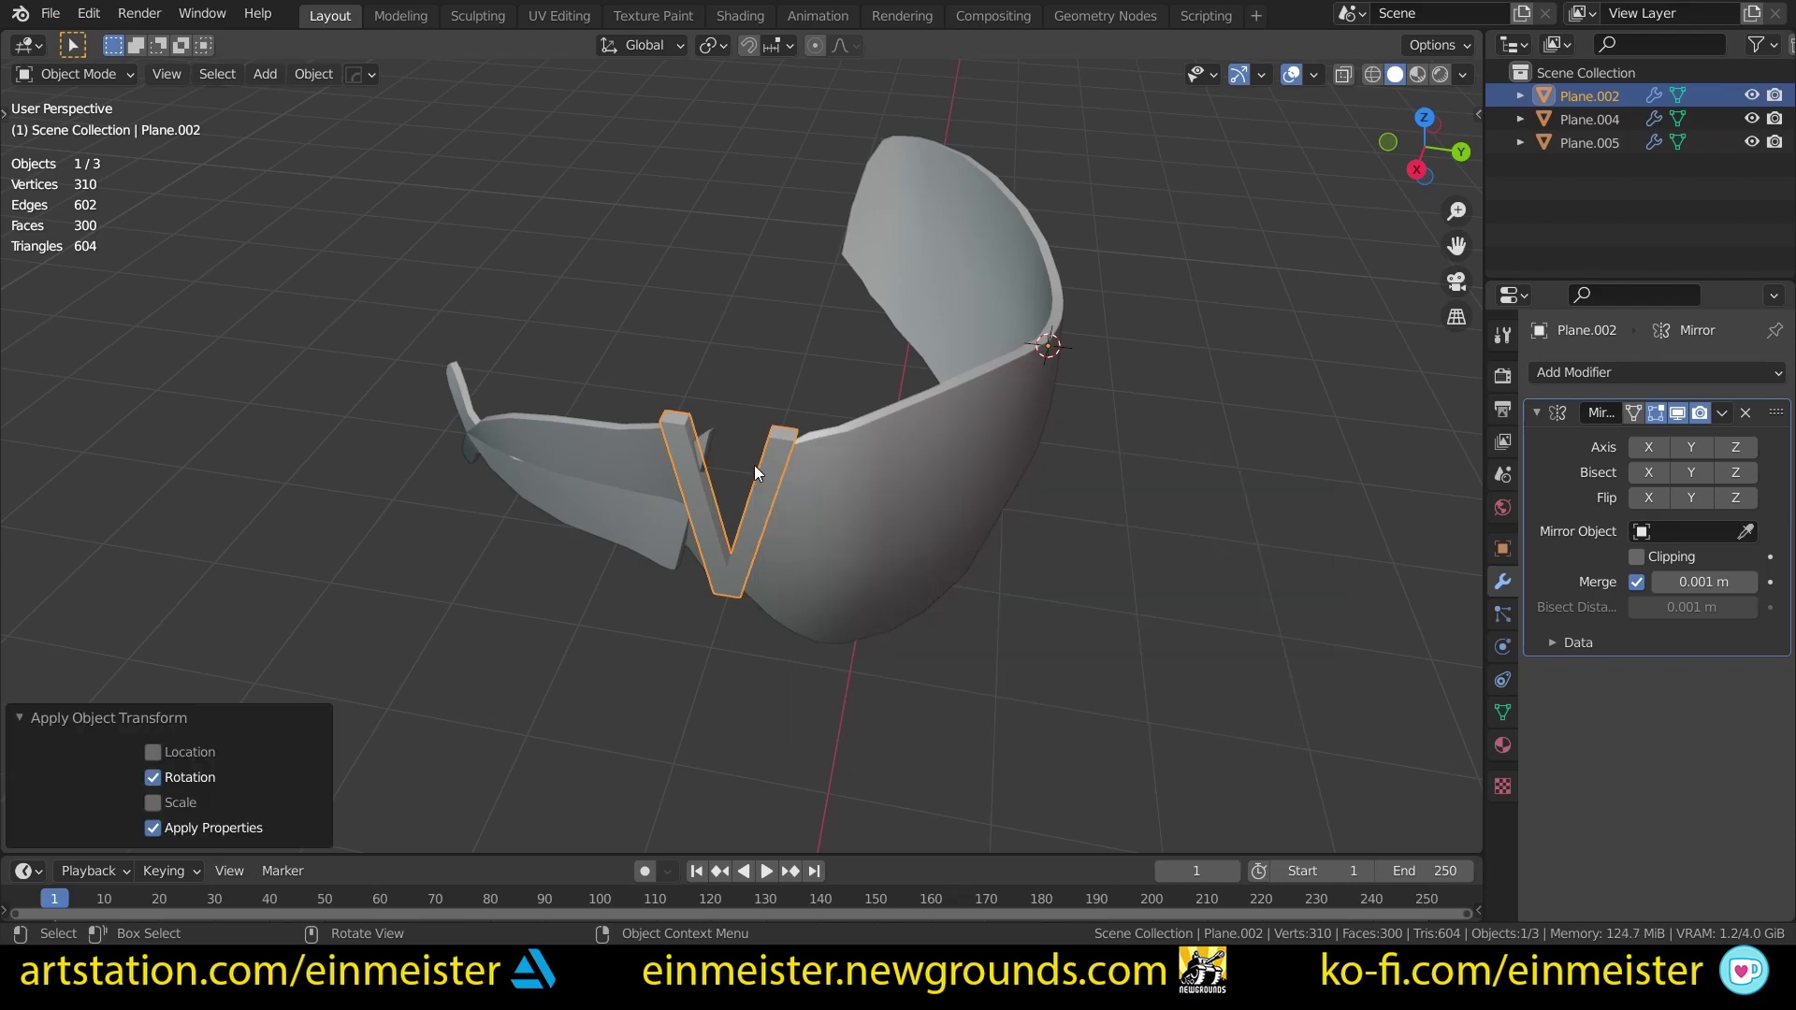
{"action": "left_click", "coordinate": [672, 473]}
{"action": "key", "text": "F3"}
{"action": "left_click", "coordinate": [725, 514]}
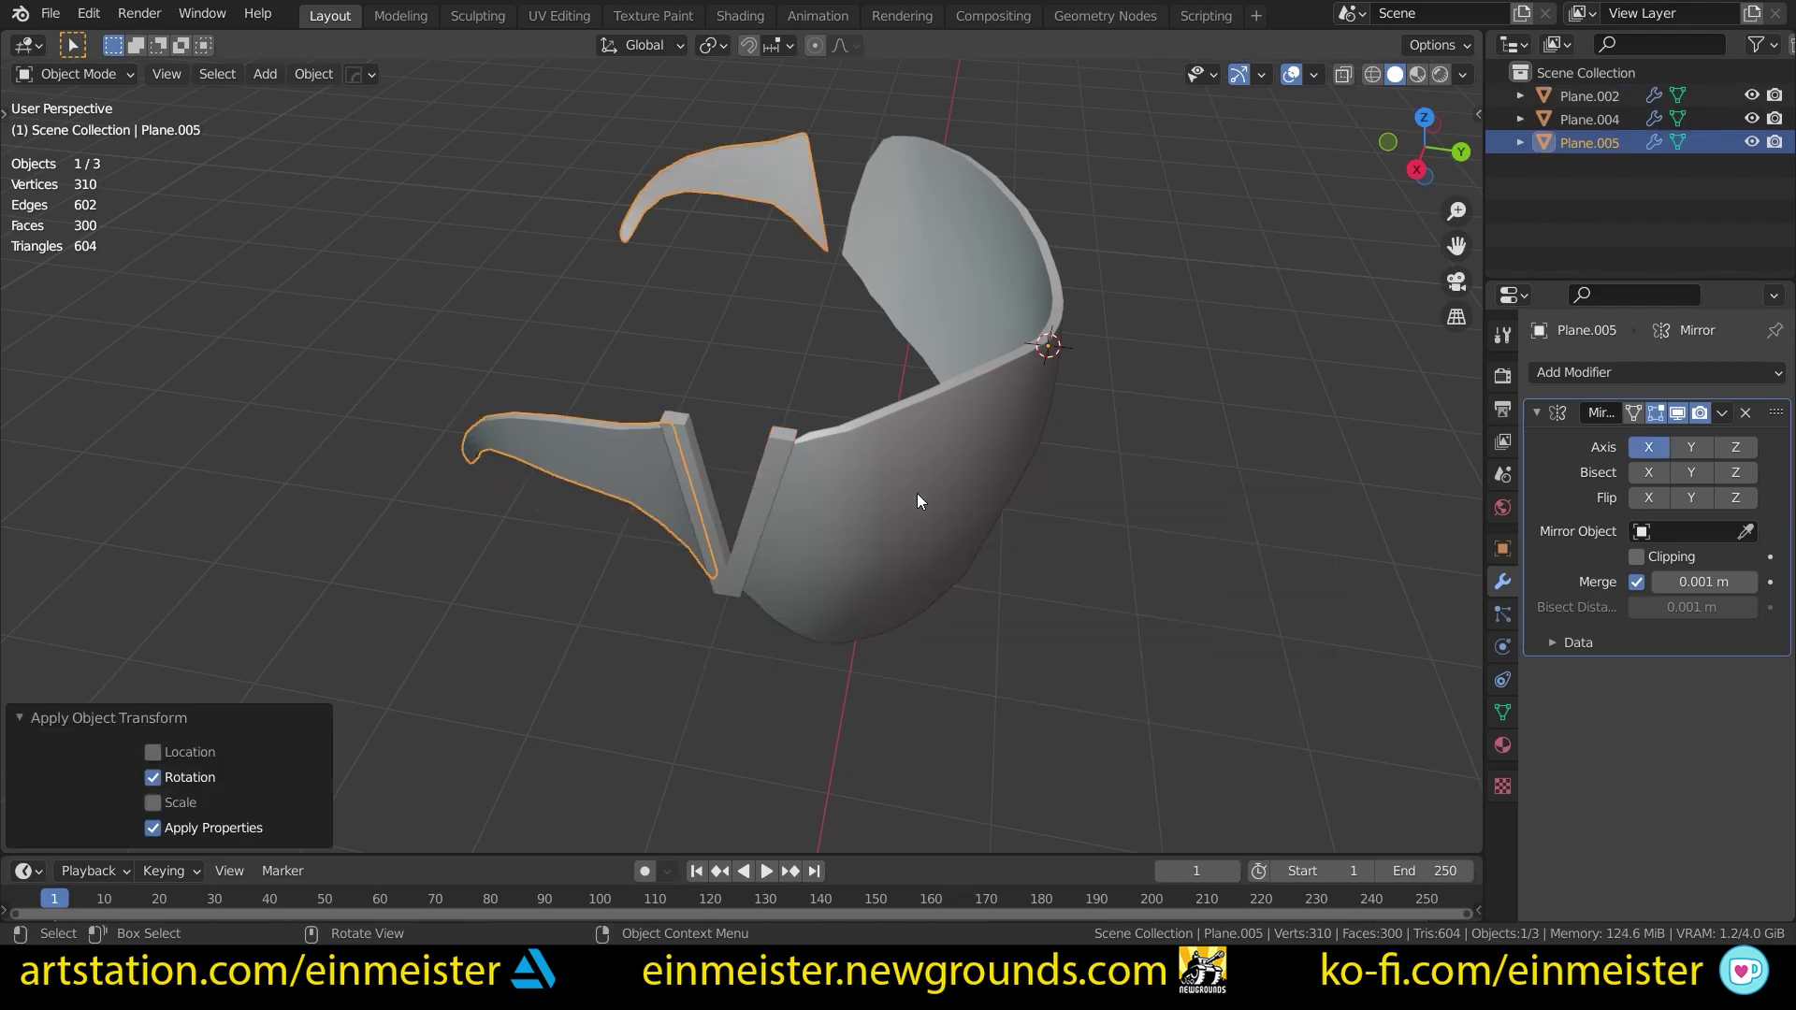
{"action": "left_click", "coordinate": [918, 493]}
{"action": "key", "text": "F3"}
{"action": "left_click", "coordinate": [961, 532]}
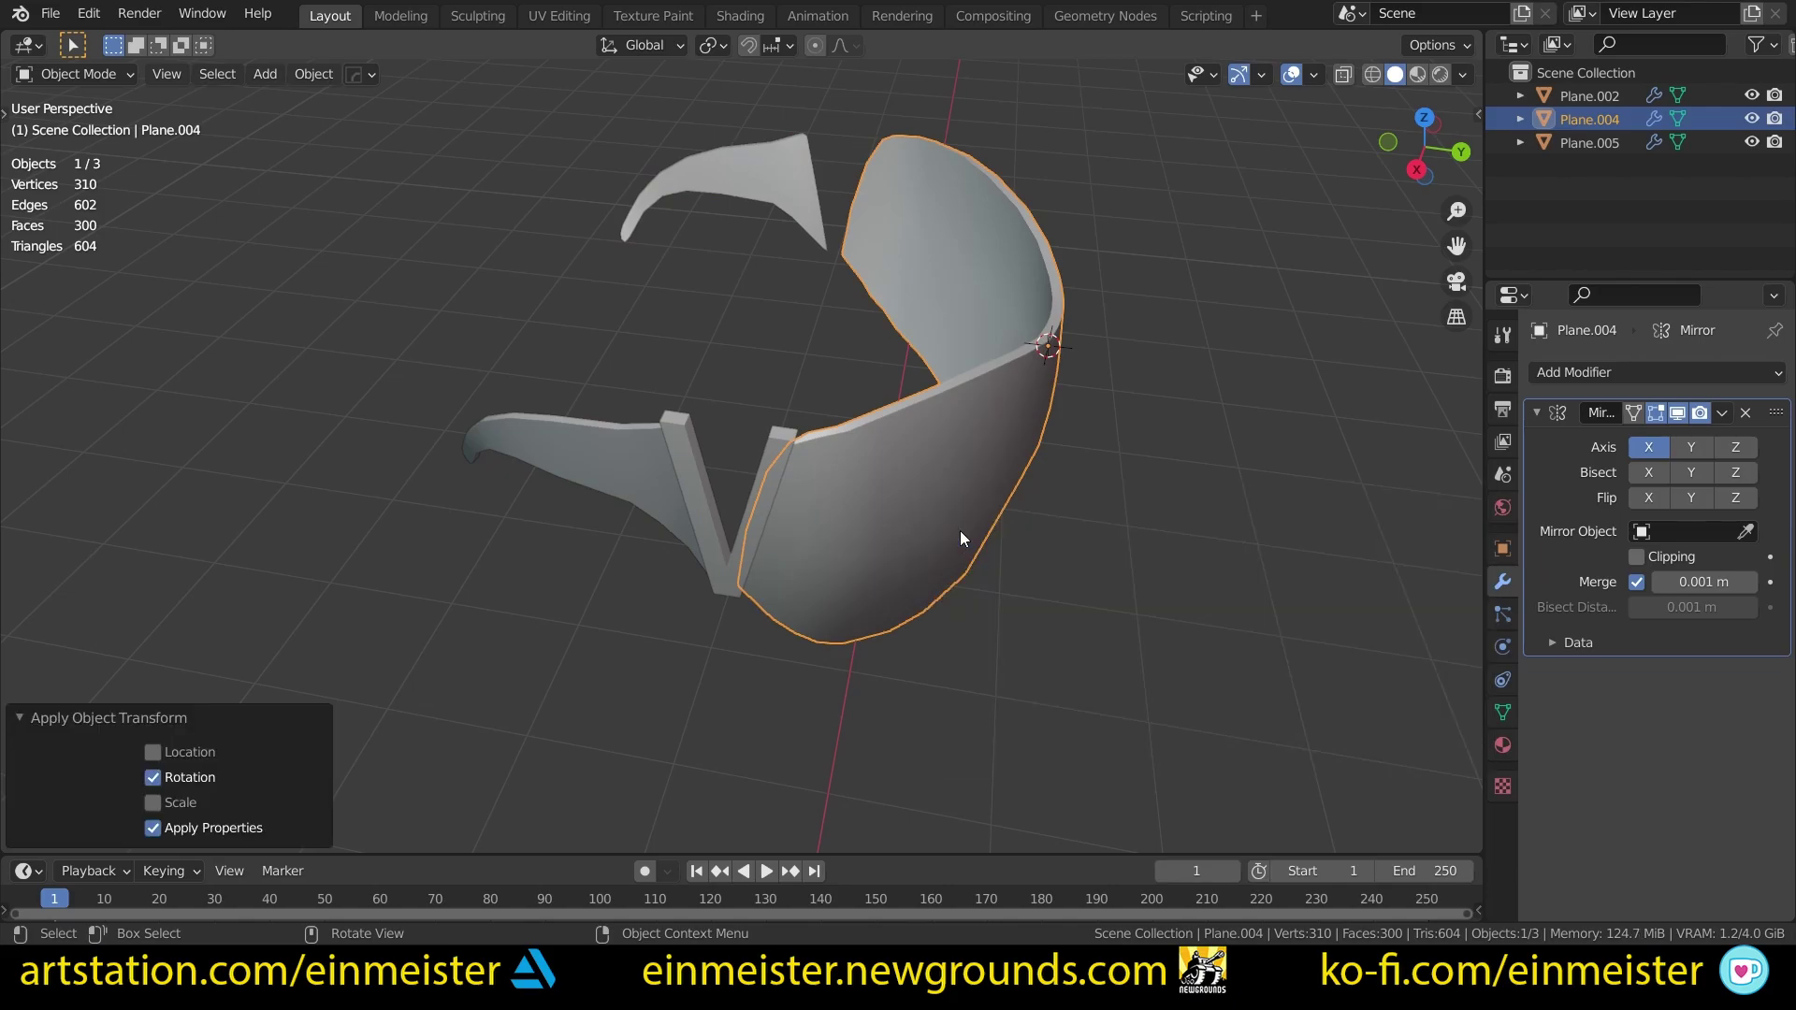
Step: Enable the X axis in the V-shaped bracket's Mirror modifier
{"action": "left_click", "coordinate": [752, 507]}
{"action": "left_click", "coordinate": [691, 470]}
{"action": "left_click", "coordinate": [741, 481]}
{"action": "left_click", "coordinate": [1646, 447]}
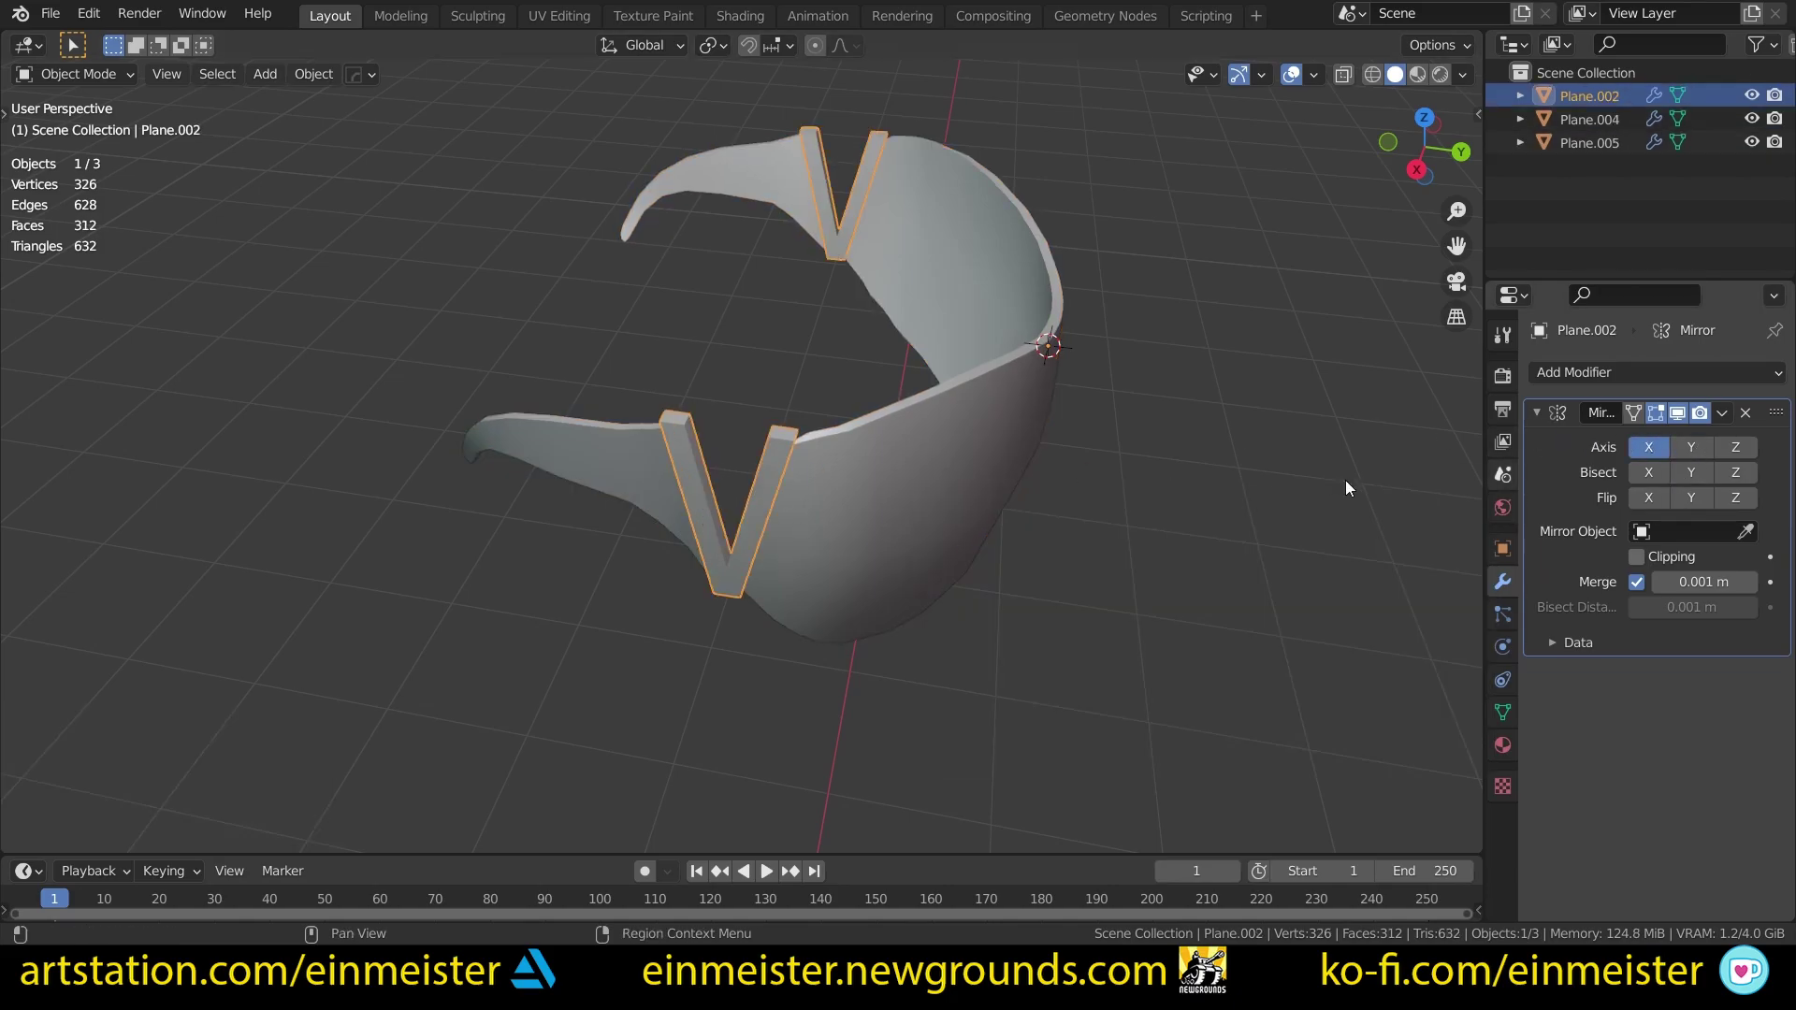
Step: Show the transform values and compare the scale of the V-shaped bracket, the lens and the temple
{"action": "left_click", "coordinate": [582, 592]}
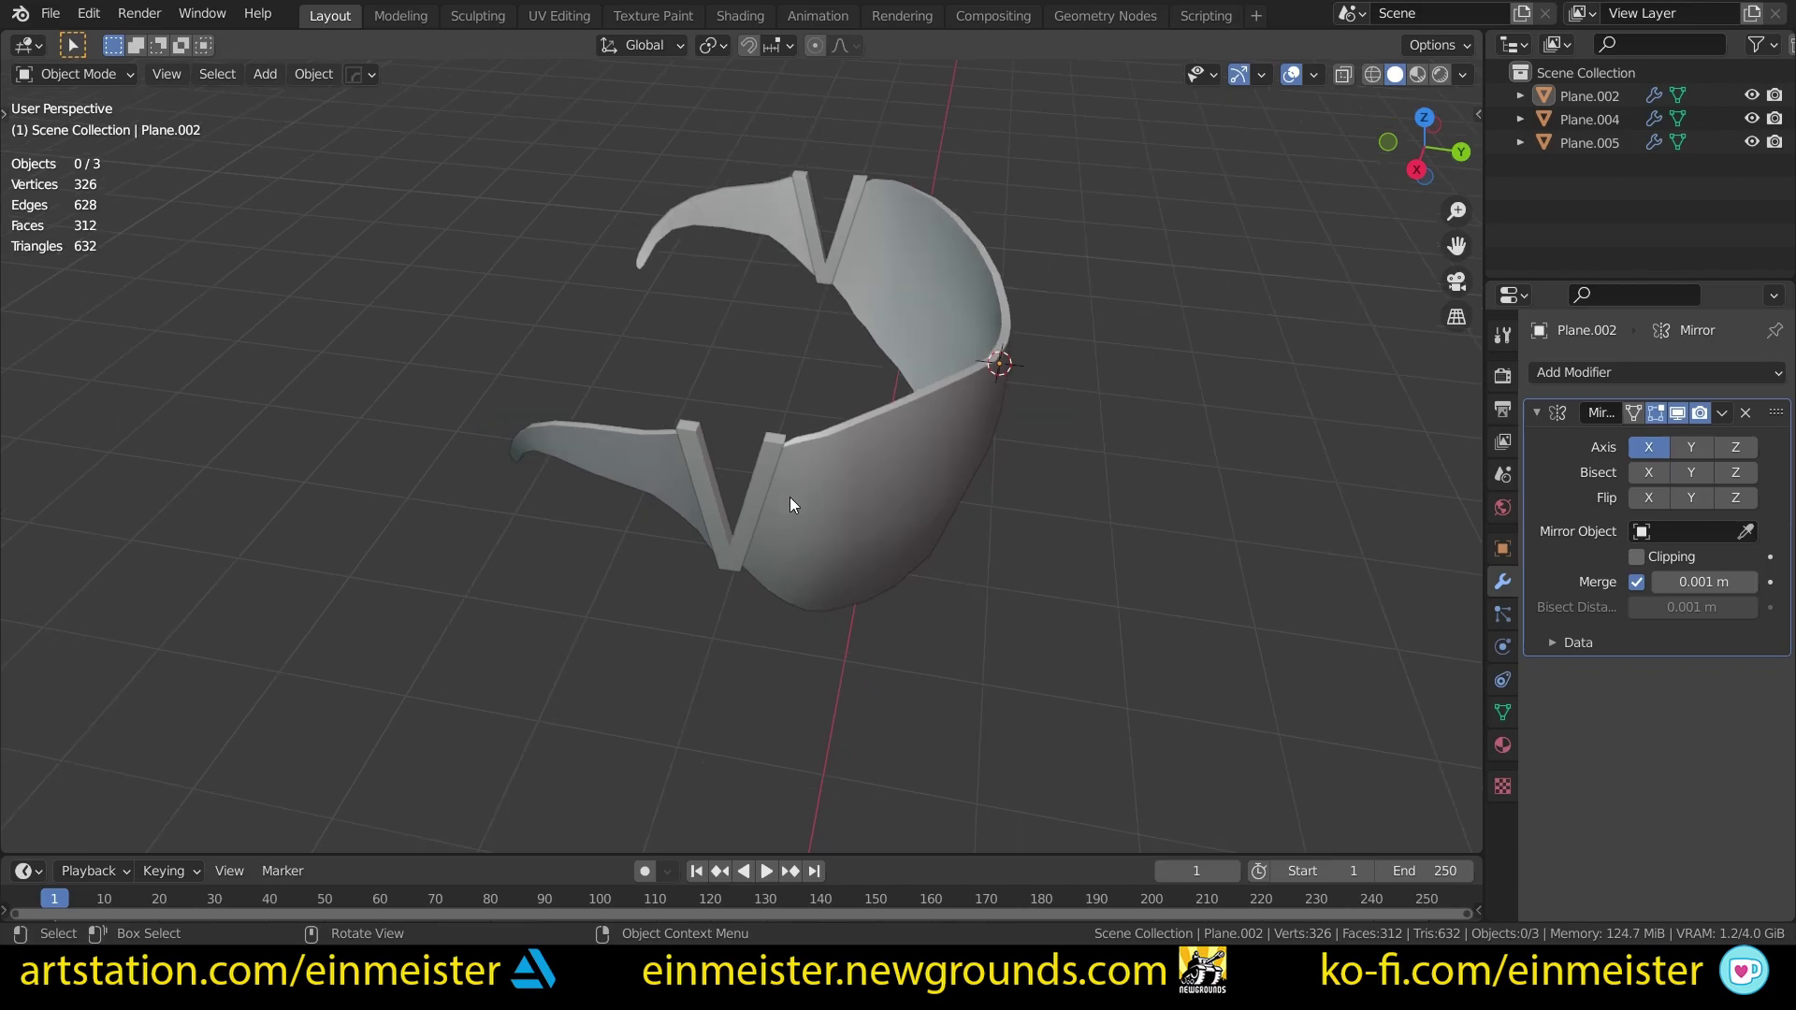
{"action": "scroll", "coordinate": [790, 498], "scroll_direction": "up", "scroll_amount": 3}
{"action": "scroll", "coordinate": [789, 501], "scroll_direction": "down", "scroll_amount": 3}
{"action": "middle_click_drag", "start_coordinate": [790, 502], "coordinate": [744, 508]}
{"action": "left_click", "coordinate": [716, 500]}
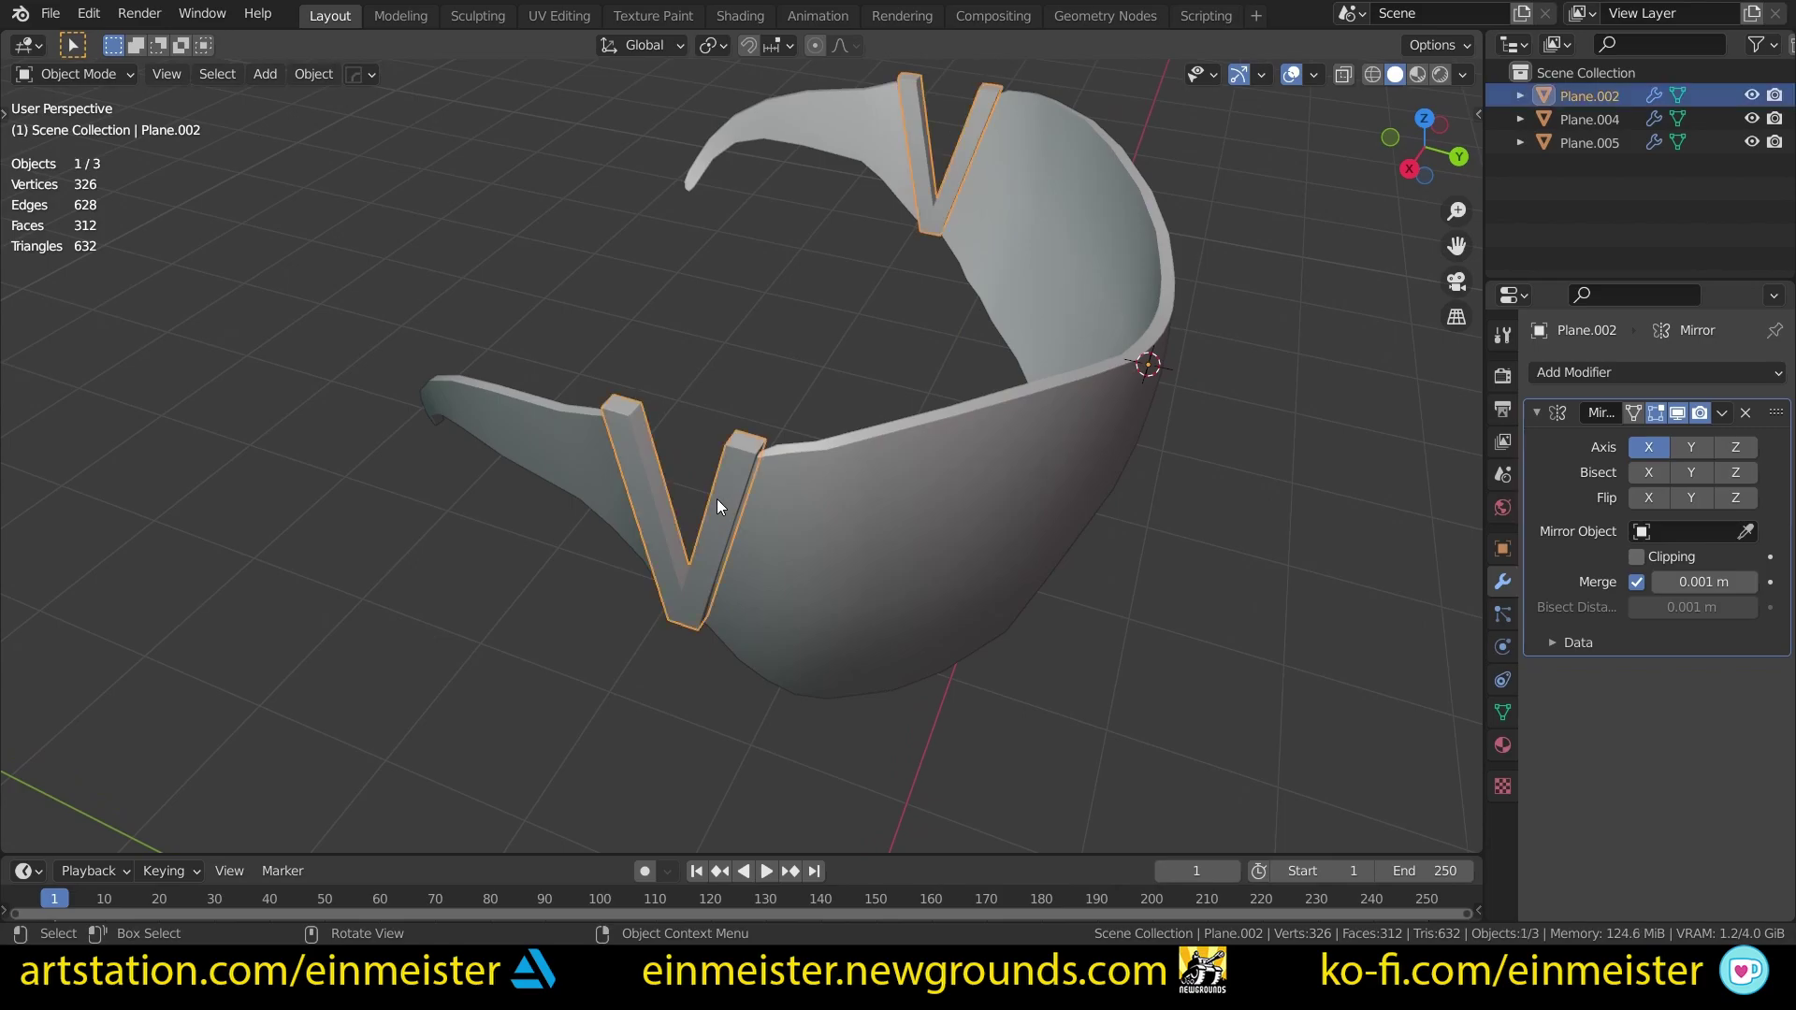
{"action": "key", "text": "n"}
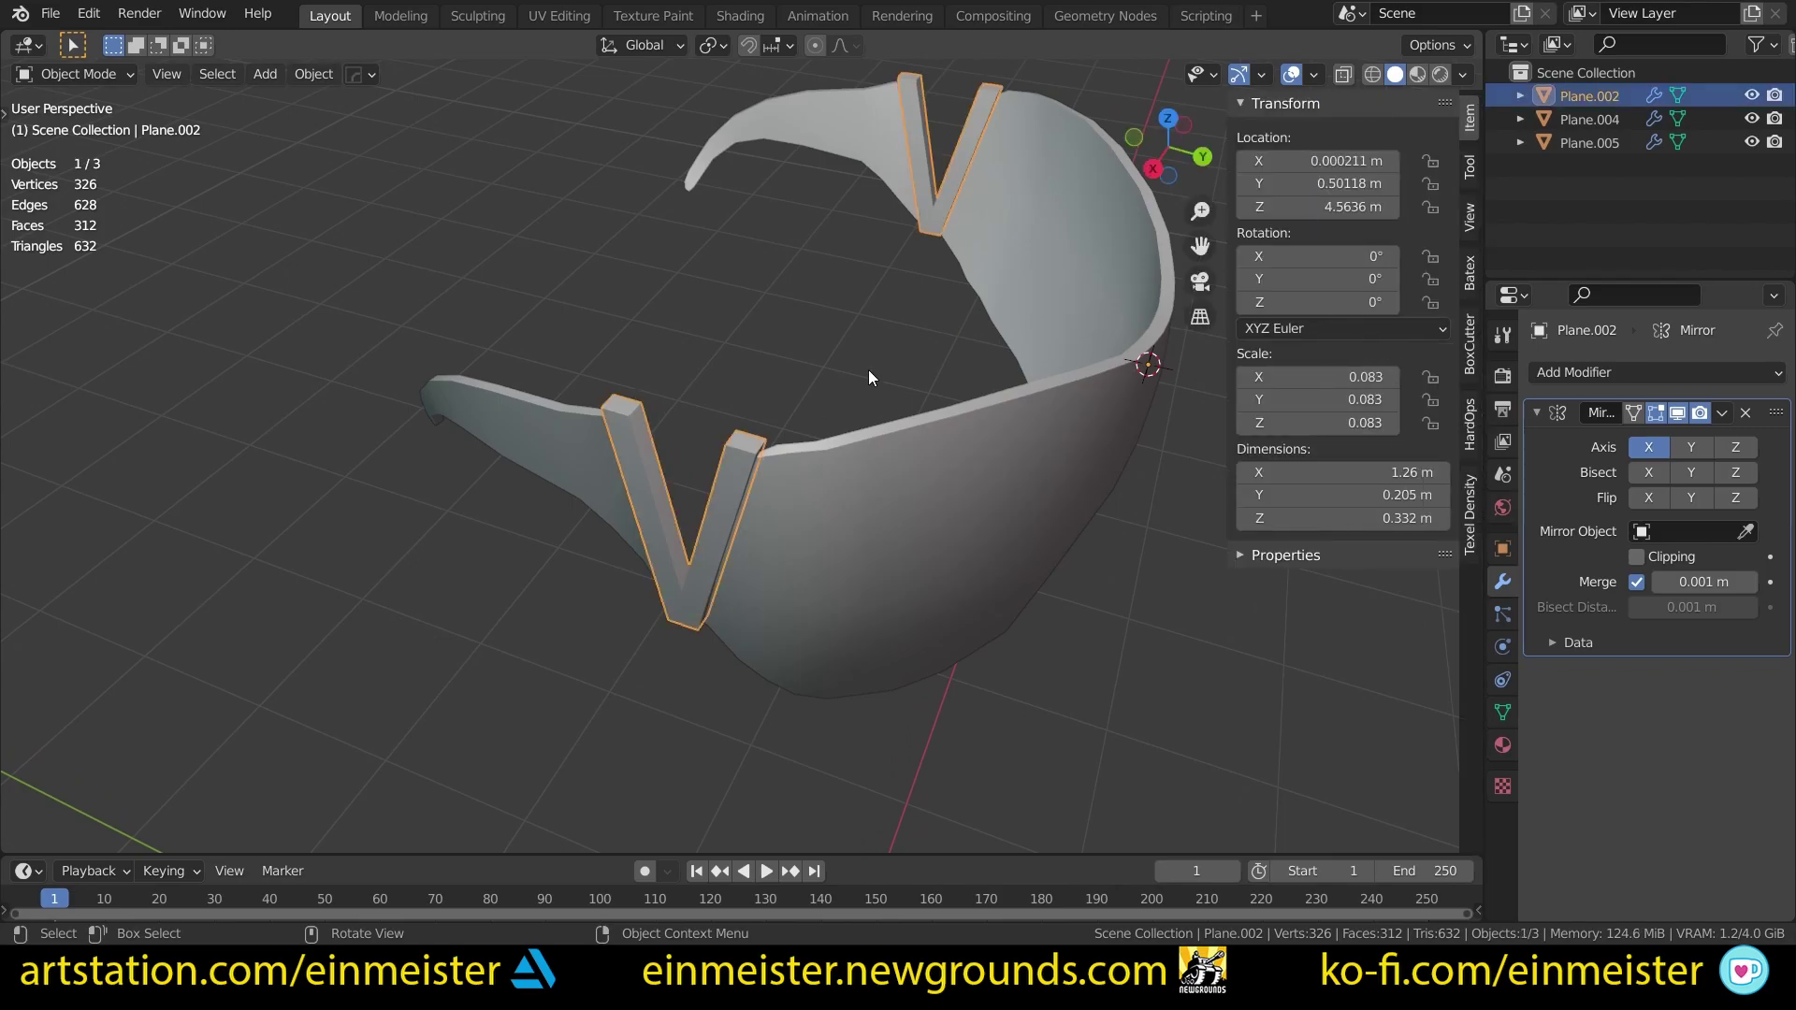
{"action": "left_click", "coordinate": [923, 474]}
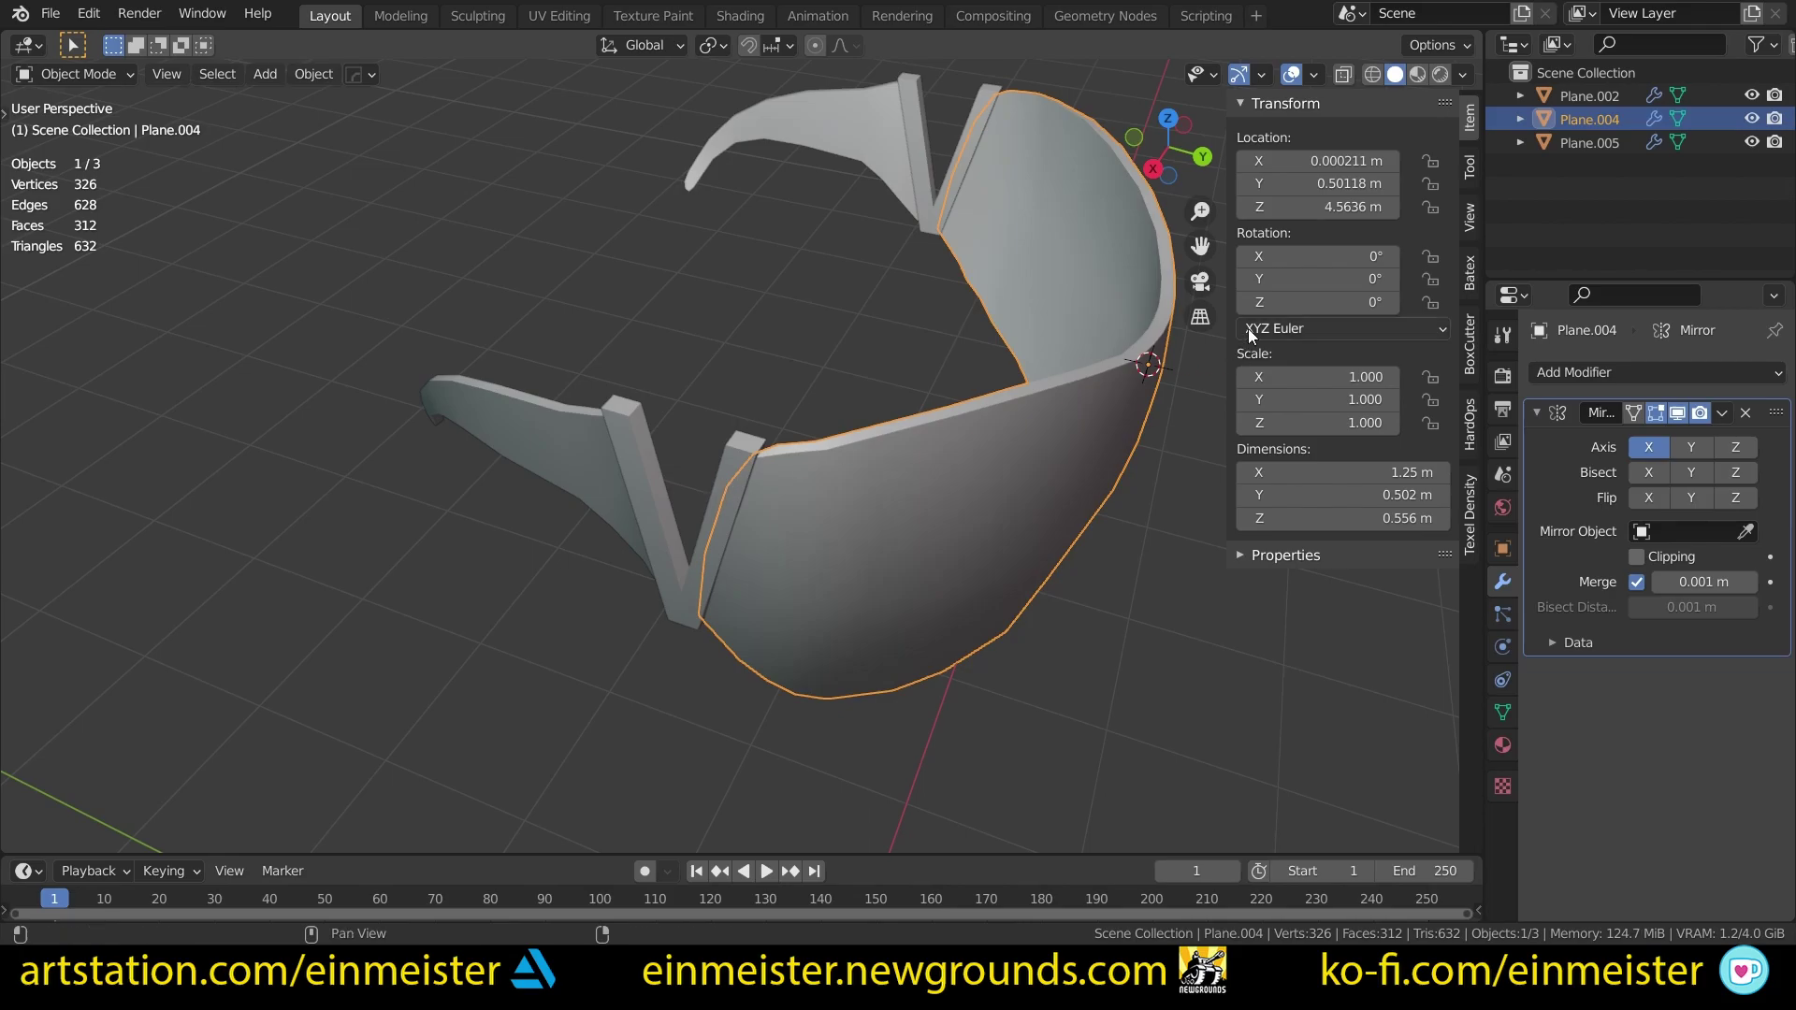
{"action": "left_click", "coordinate": [583, 452]}
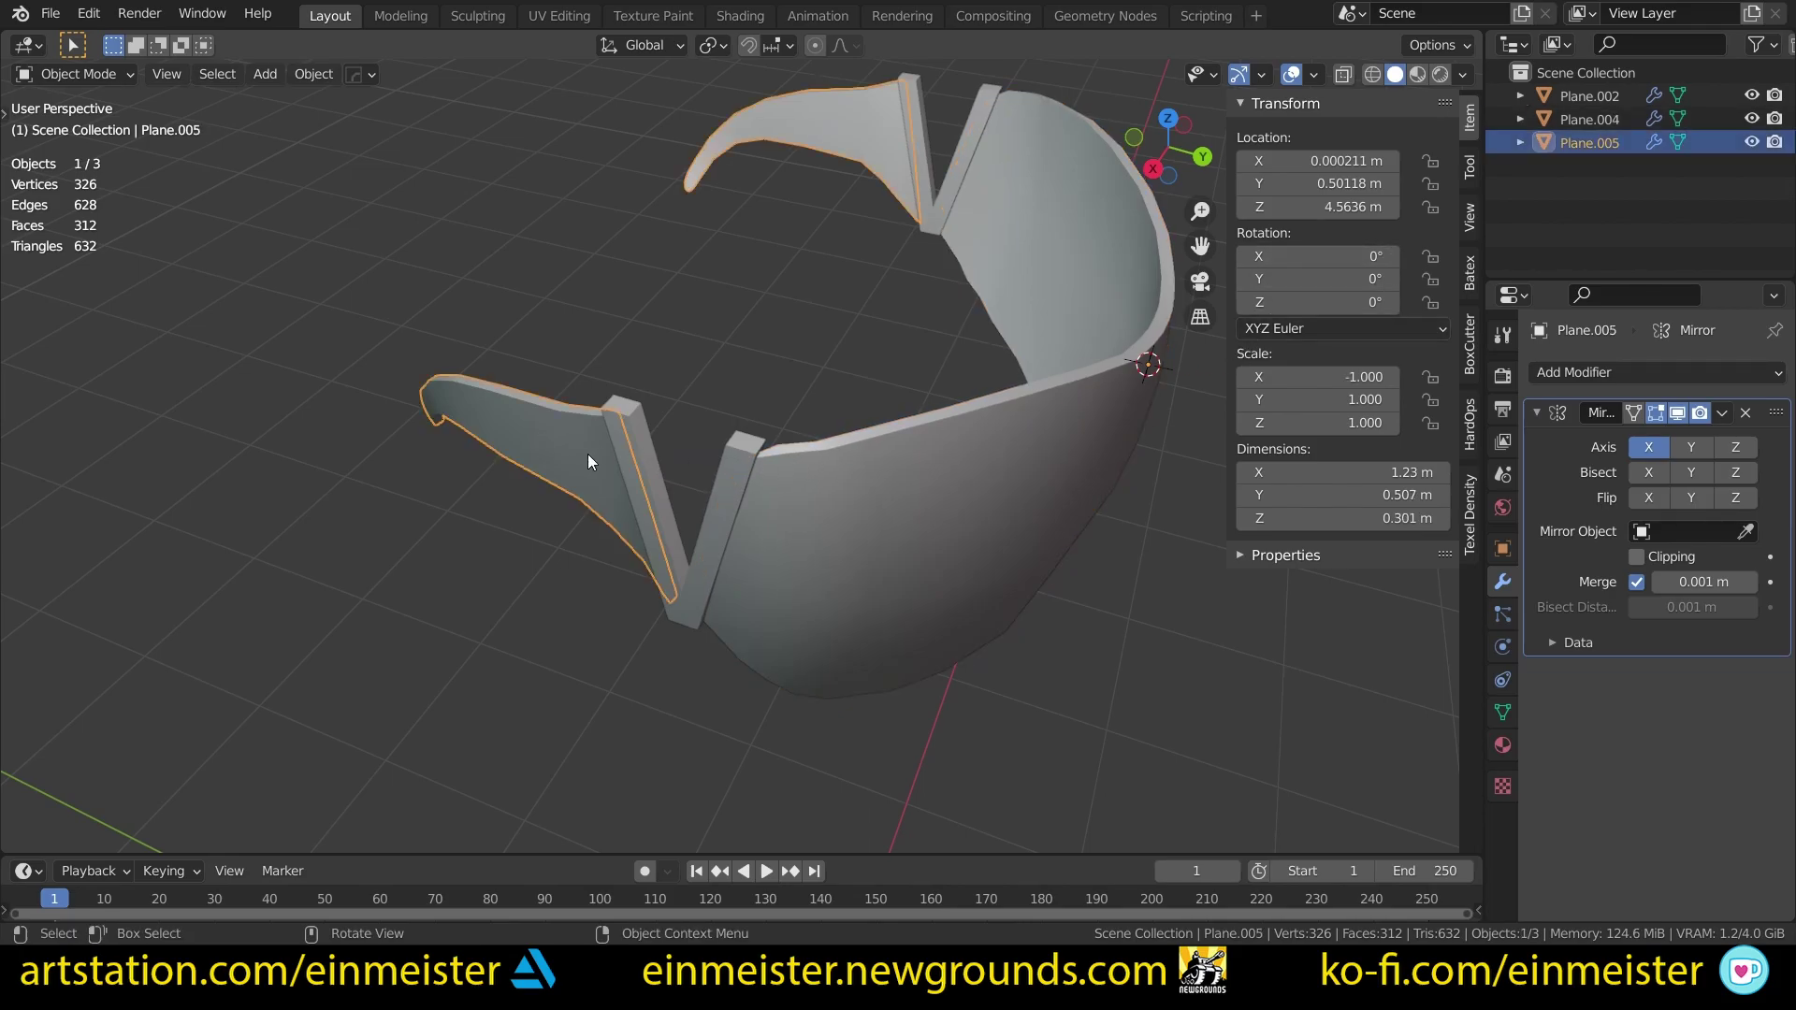
{"action": "left_click", "coordinate": [630, 464]}
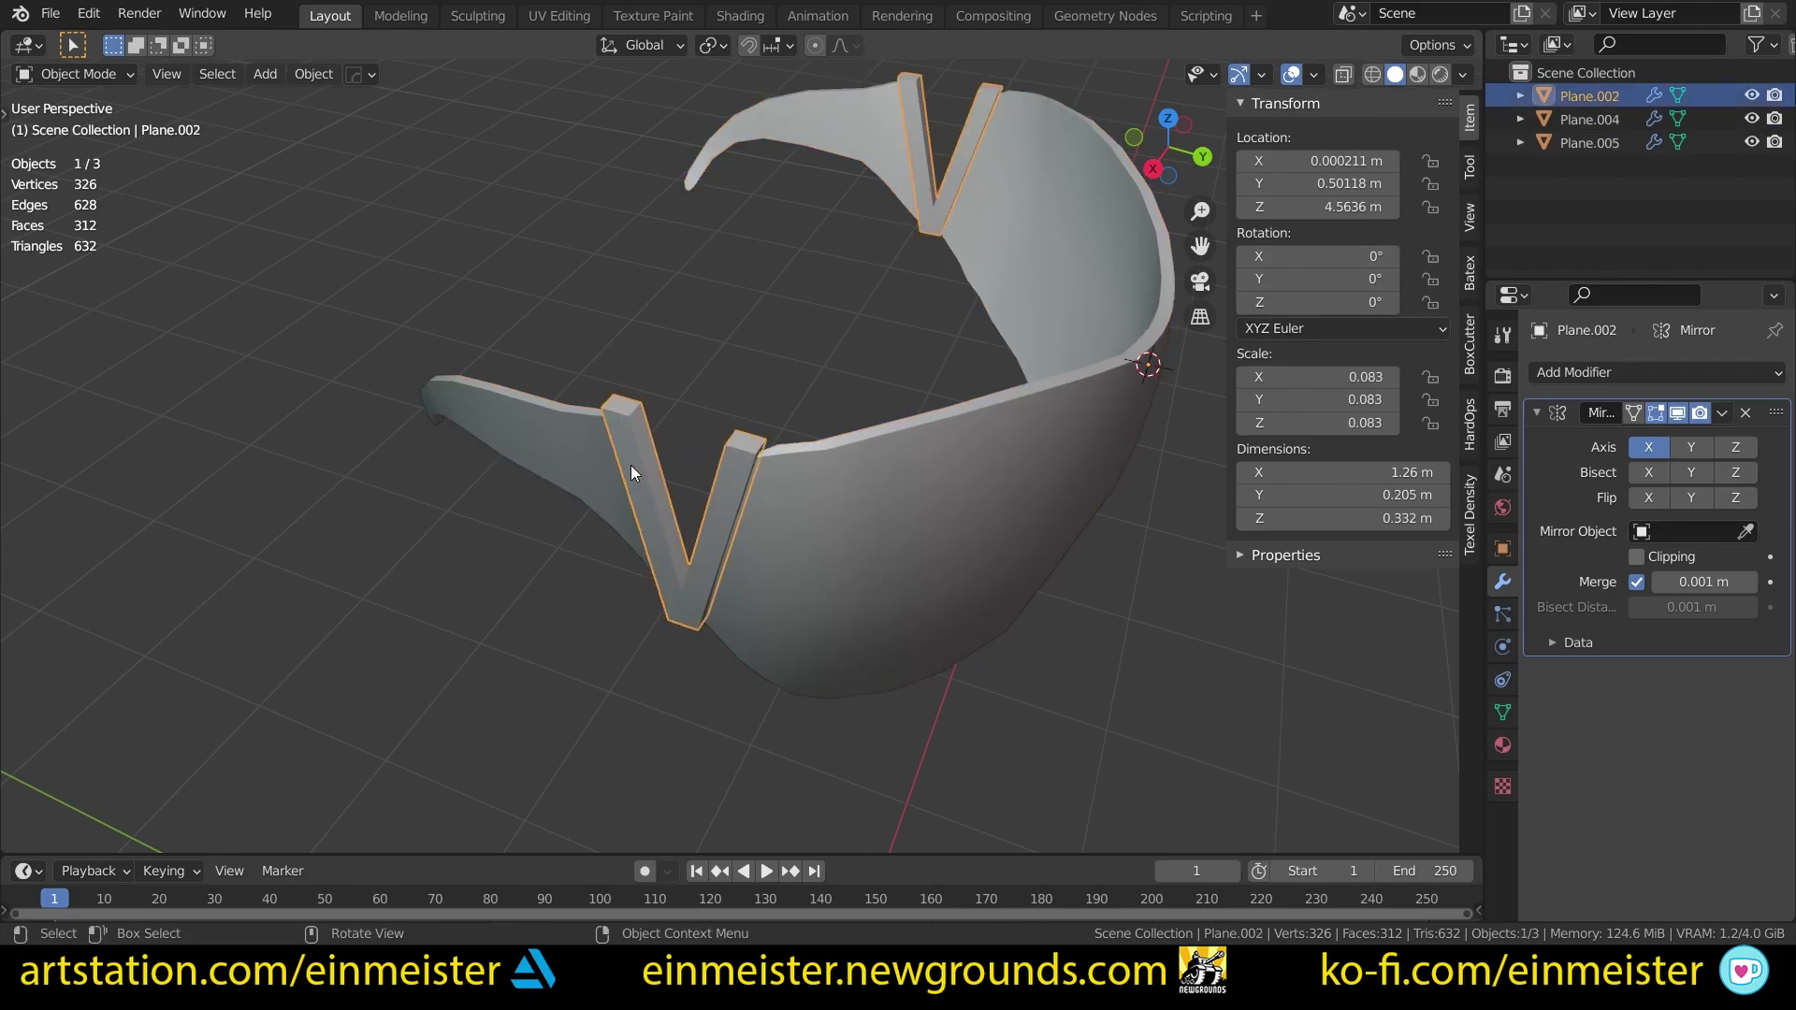
{"action": "left_click", "coordinate": [1014, 503]}
{"action": "left_click", "coordinate": [571, 454]}
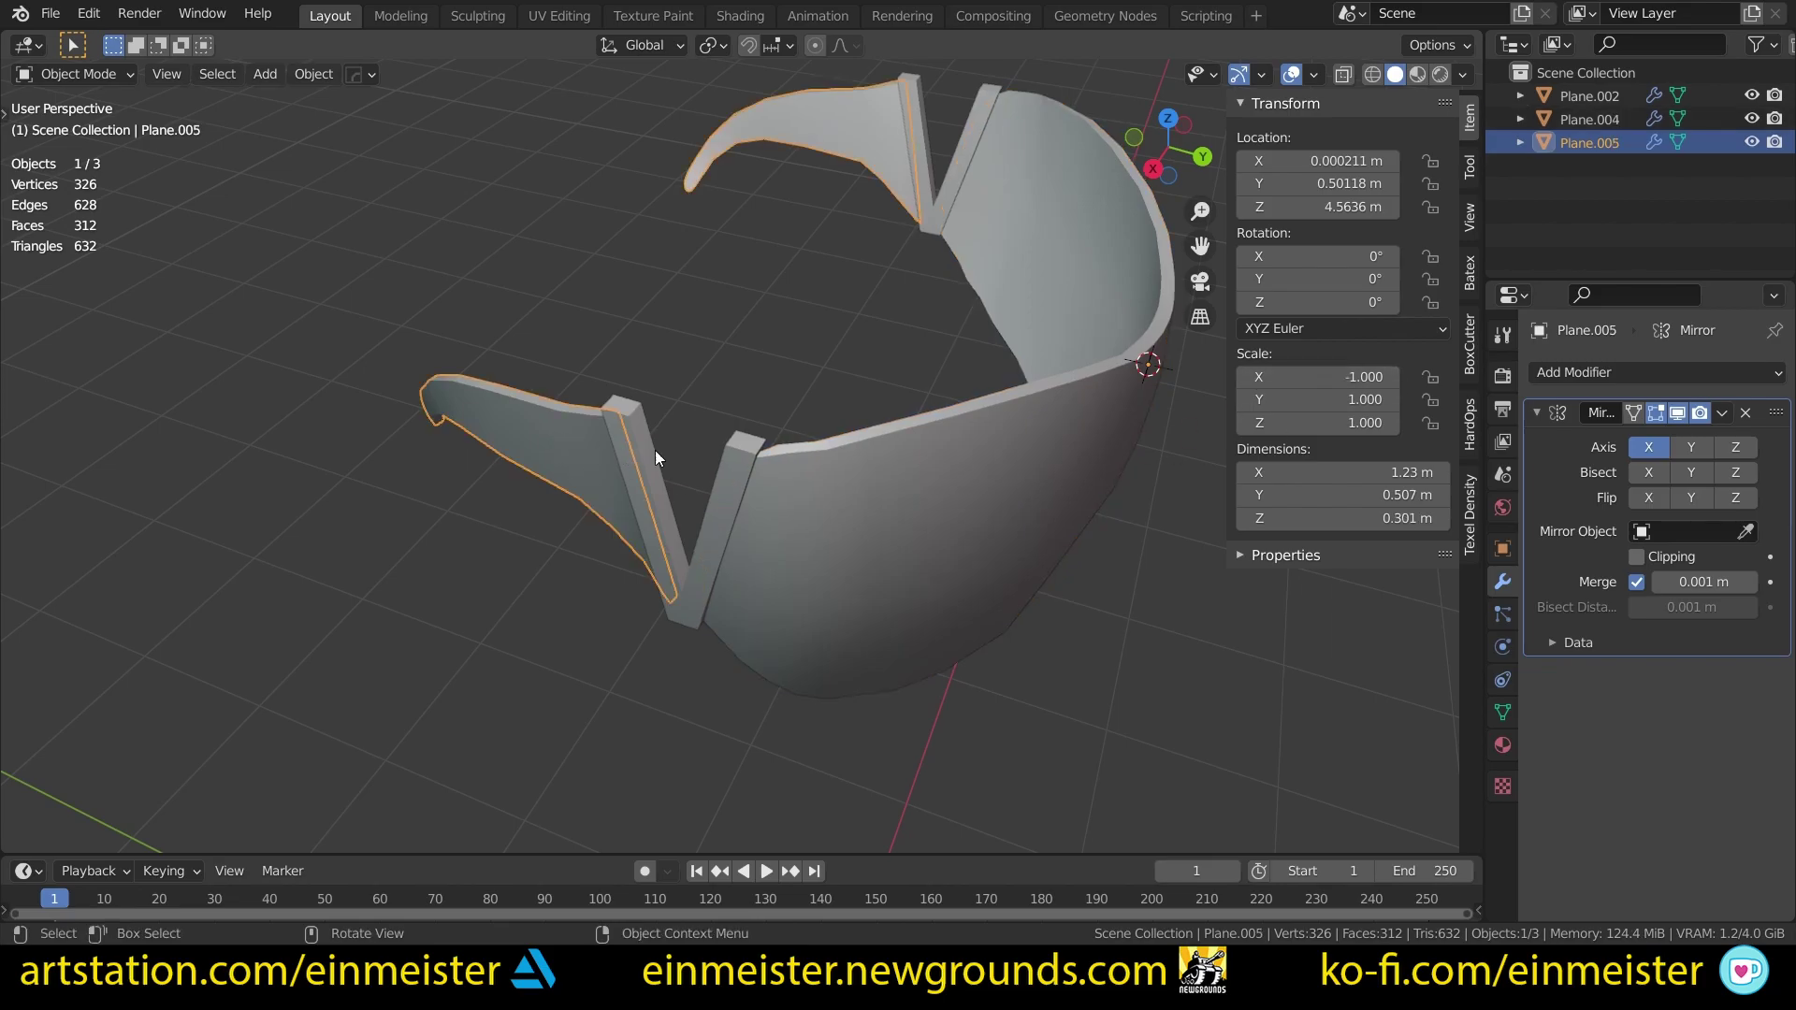
{"action": "left_click", "coordinate": [974, 498]}
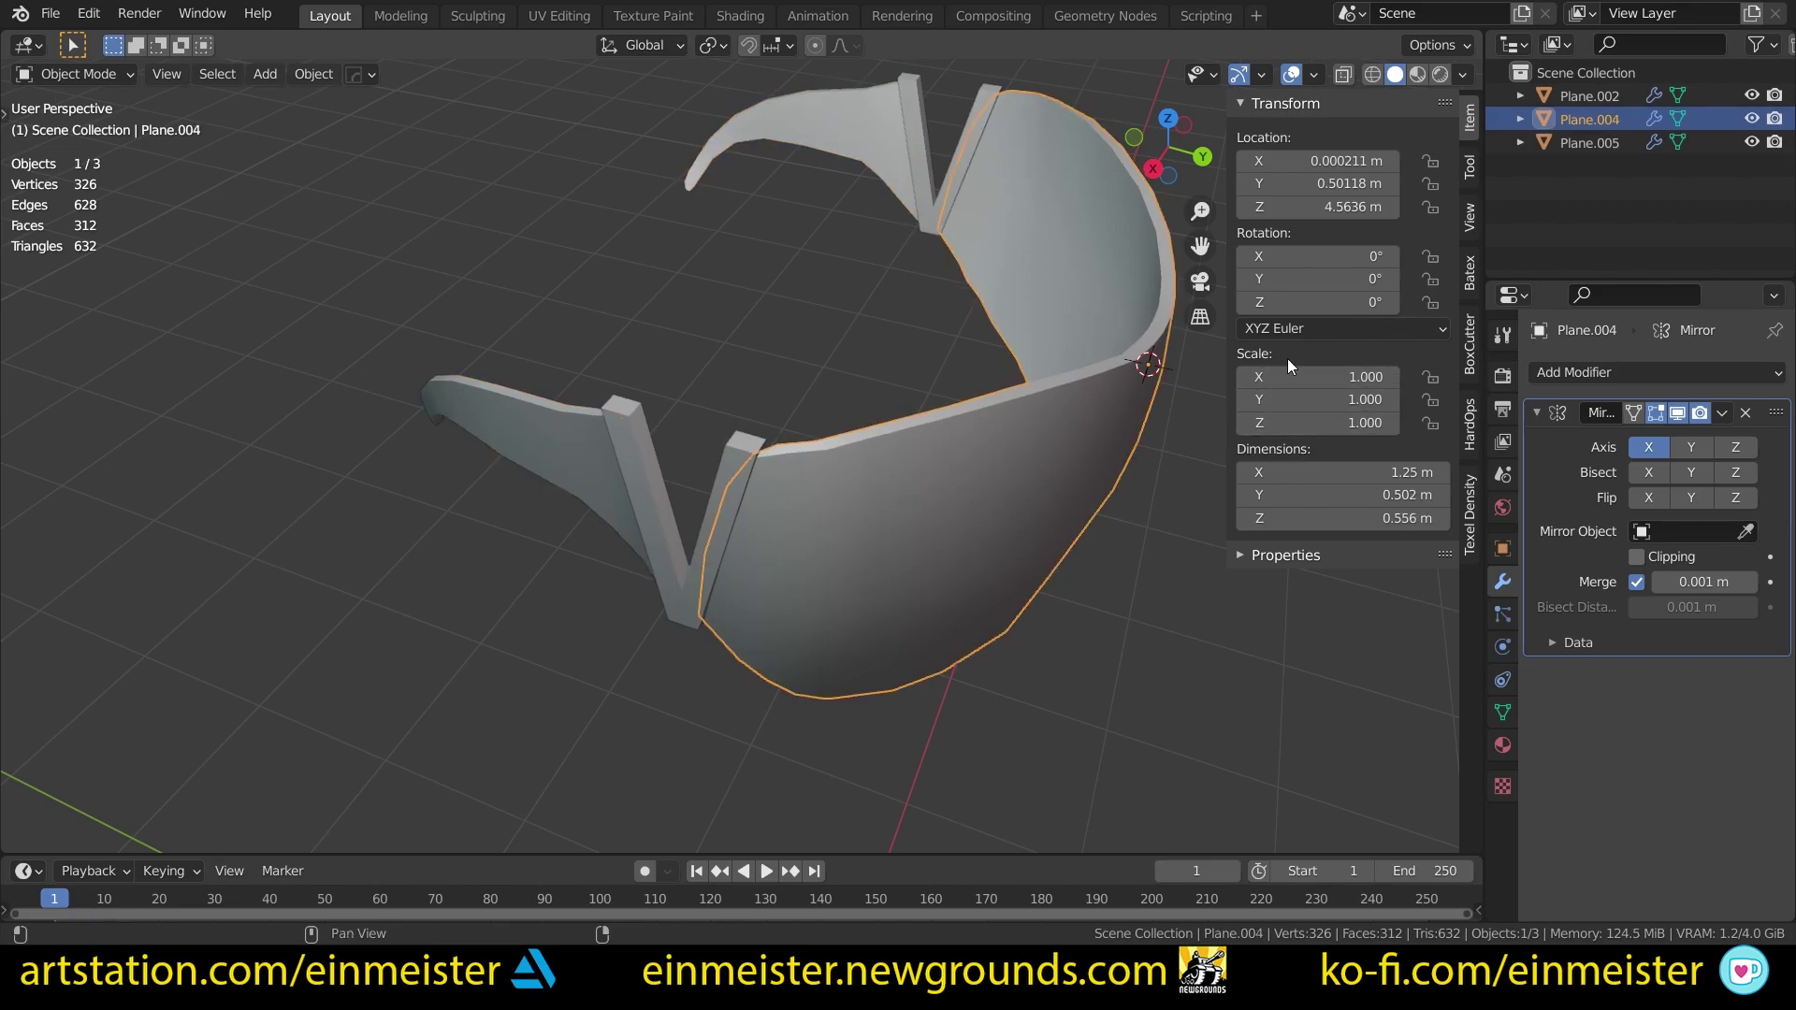
Step: Apply the scale of the V-shaped bracket, the temple and the lens one after another
{"action": "left_click", "coordinate": [736, 474]}
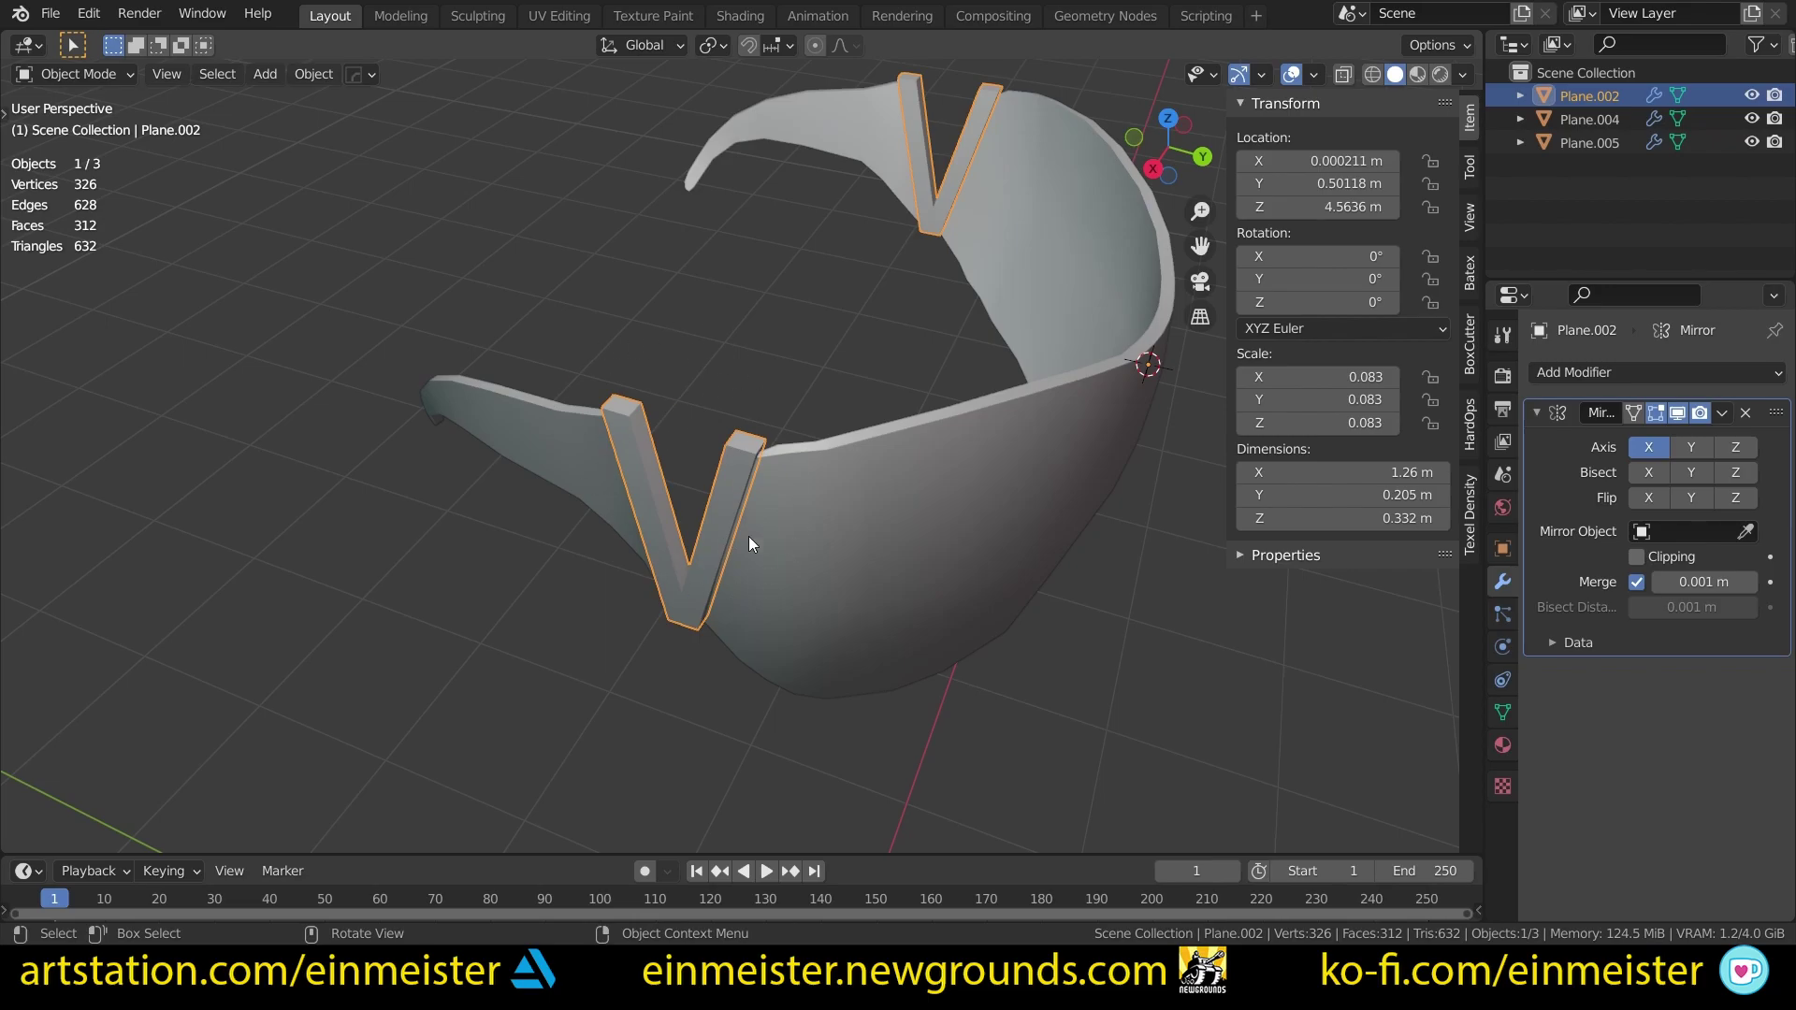
{"action": "key", "text": "F3"}
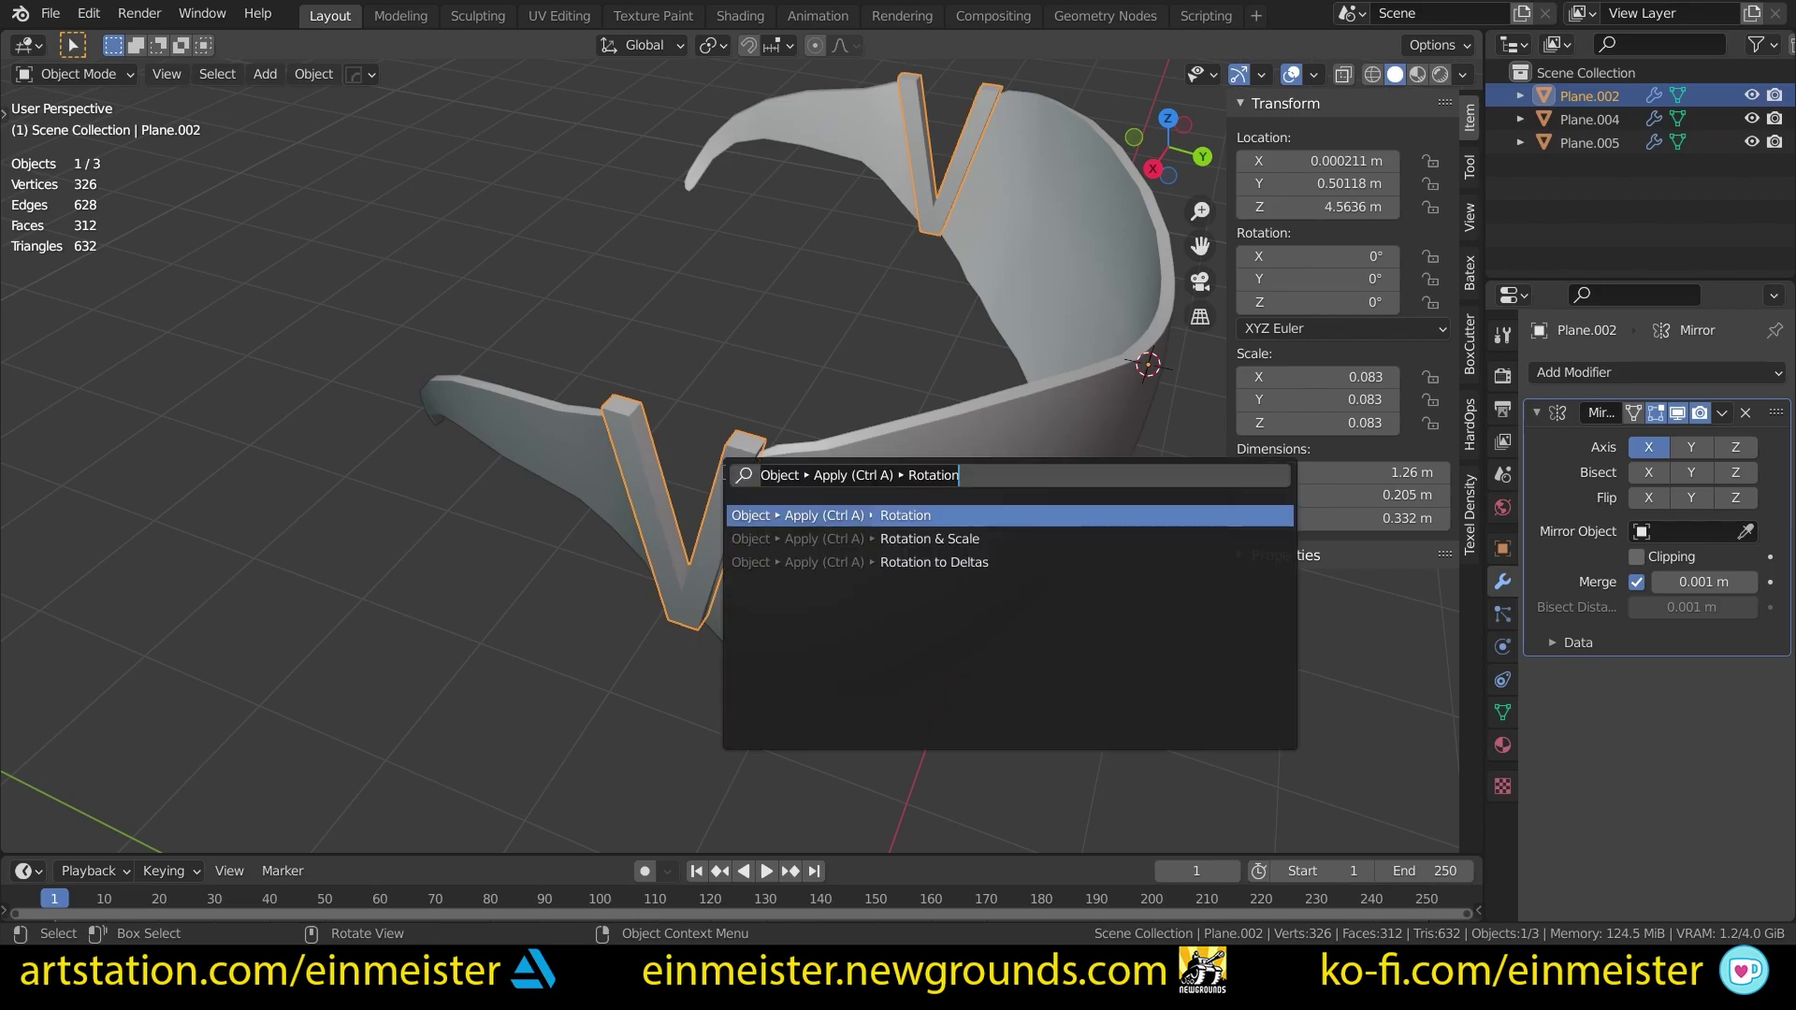
{"action": "type", "text": "app"}
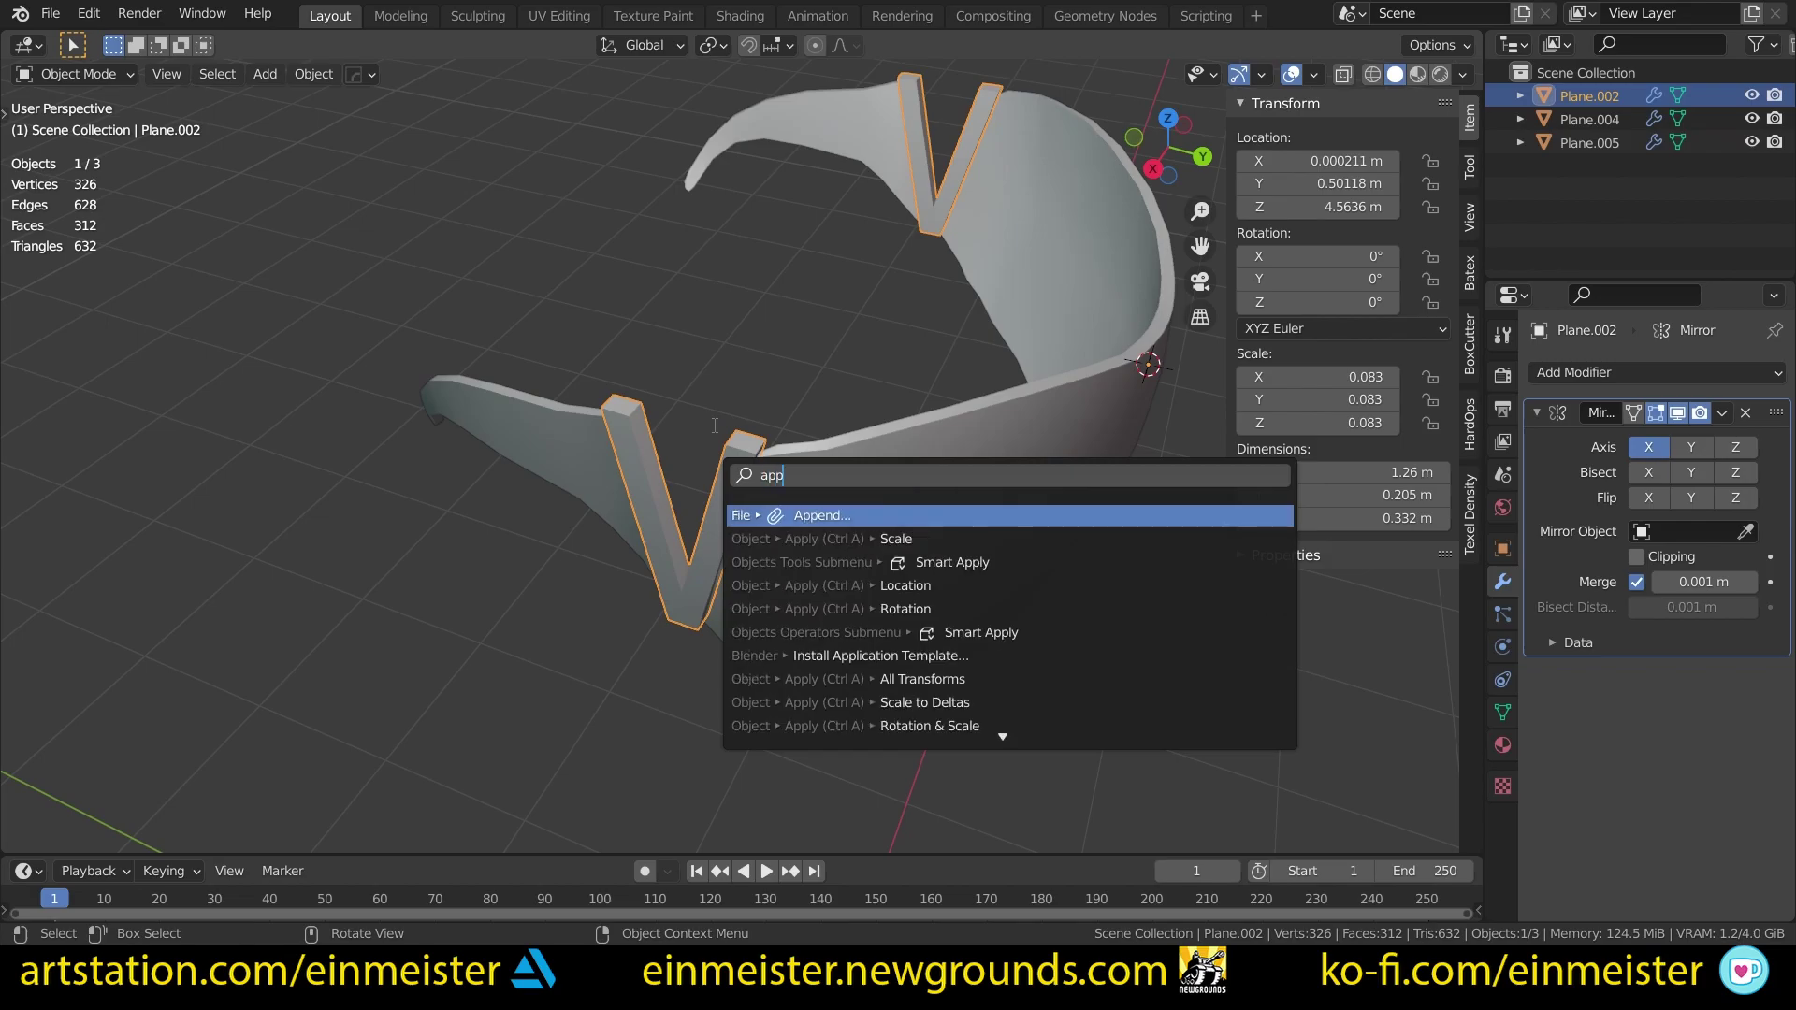
{"action": "type", "text": "ly scale"}
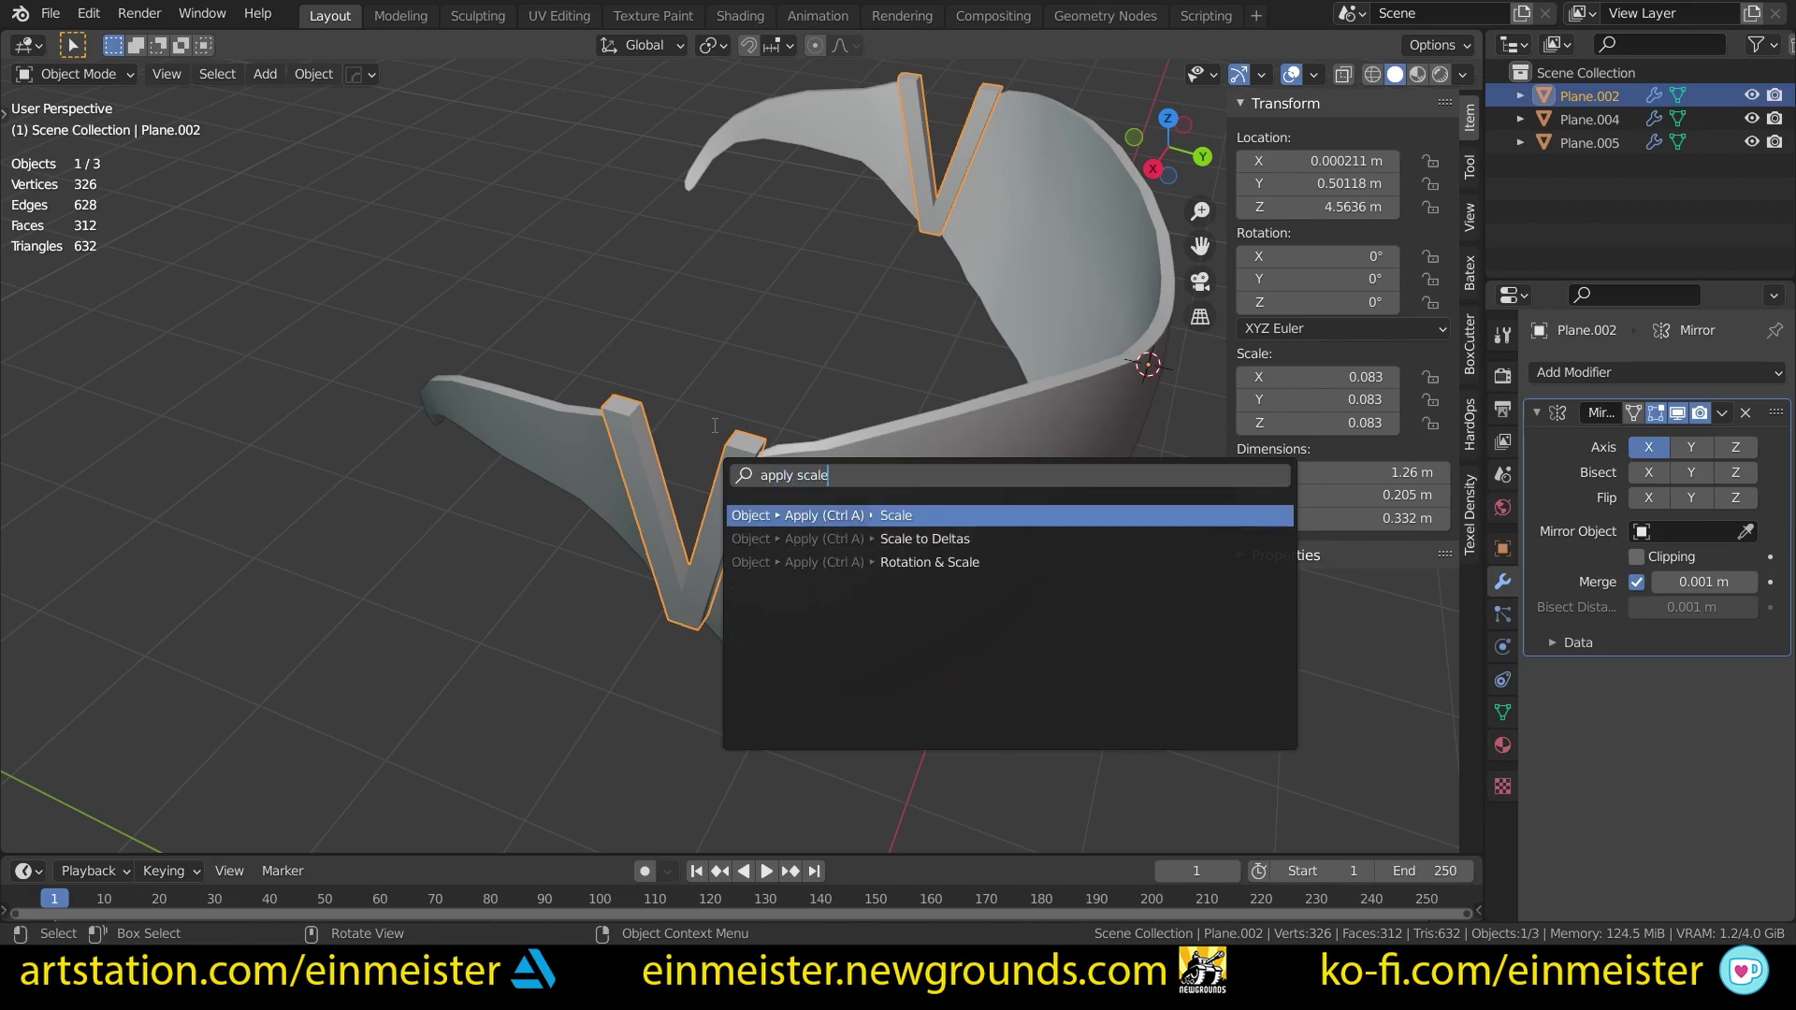
{"action": "key", "text": "Return"}
{"action": "key", "text": "F3"}
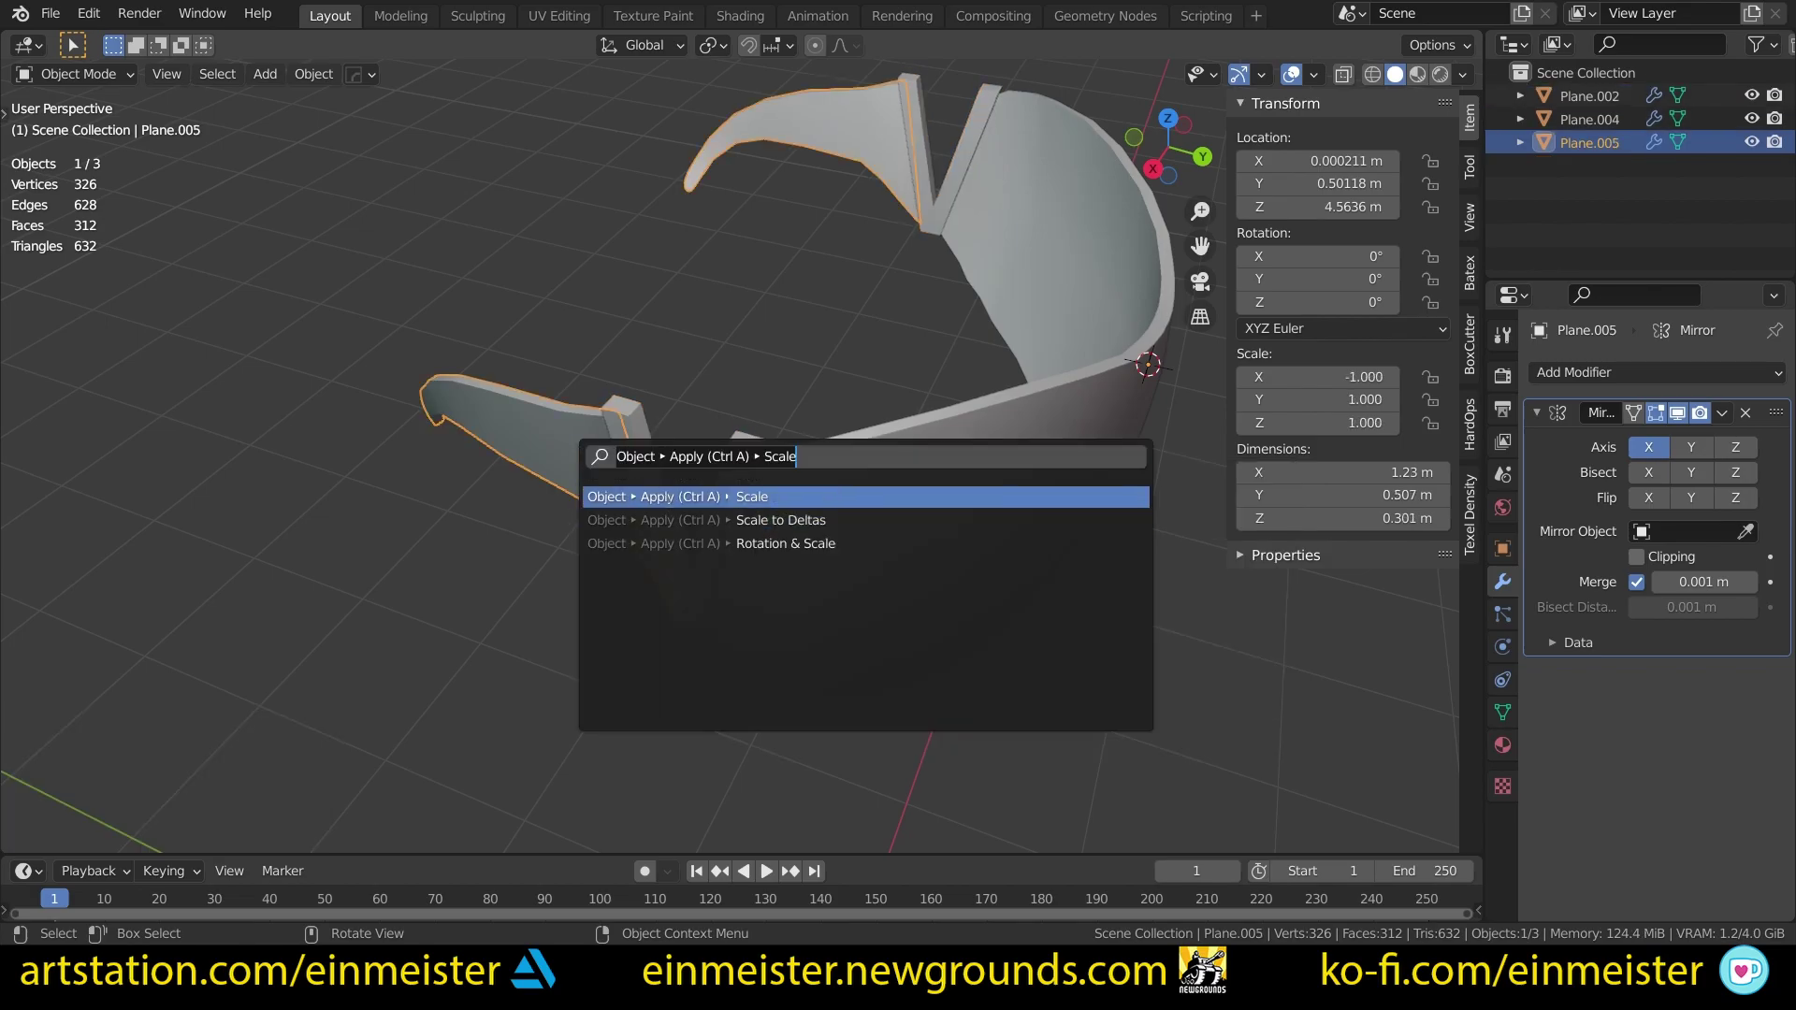
{"action": "key", "text": "Escape"}
{"action": "left_click", "coordinate": [866, 501]}
{"action": "key", "text": "F3"}
{"action": "left_click", "coordinate": [890, 541]}
Step: Select the temple's whole mesh in Edit Mode, recalculate its normals and return to Object Mode with nothing selected
{"action": "middle_click_drag", "start_coordinate": [890, 542], "coordinate": [762, 469]}
{"action": "key", "text": "alt+v"}
{"action": "left_click", "coordinate": [611, 497]}
{"action": "key", "text": "alt+v"}
{"action": "left_click", "coordinate": [646, 490]}
{"action": "left_click", "coordinate": [692, 482]}
{"action": "key", "text": "Tab"}
{"action": "middle_click_drag", "start_coordinate": [692, 482], "coordinate": [649, 513]}
{"action": "scroll", "coordinate": [645, 513], "scroll_direction": "up", "scroll_amount": 1}
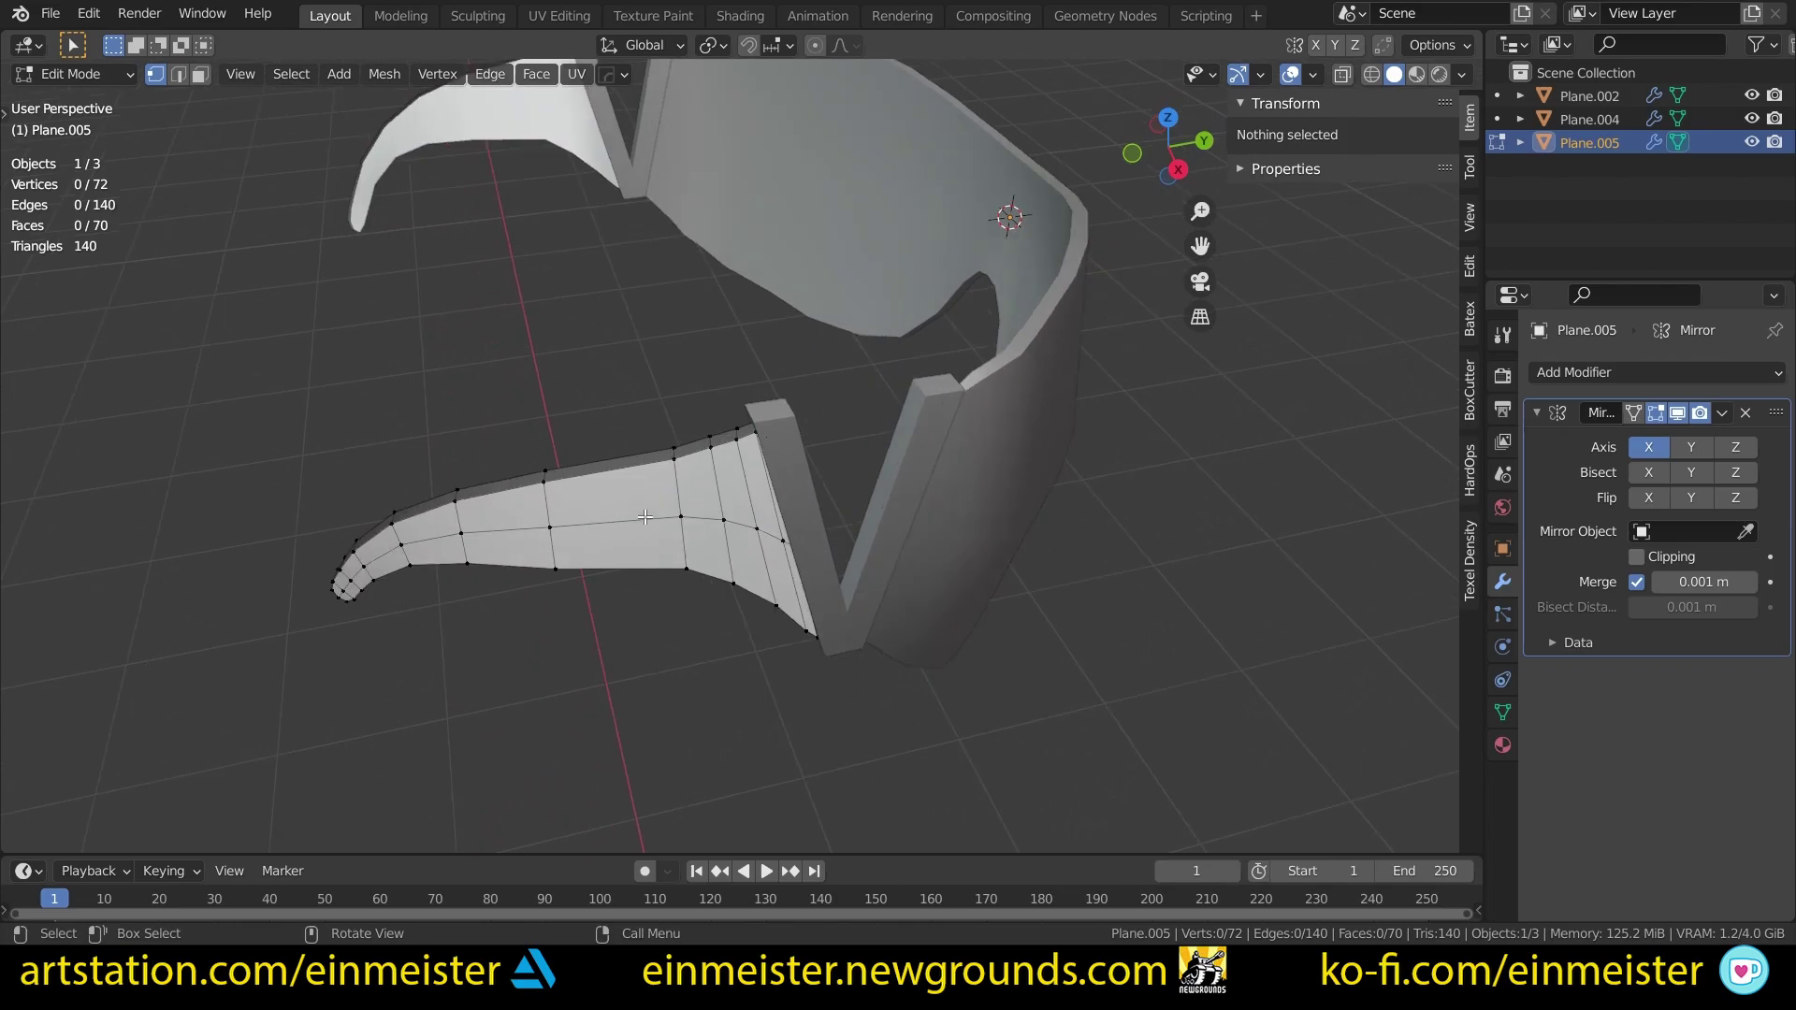
{"action": "key", "text": "a"}
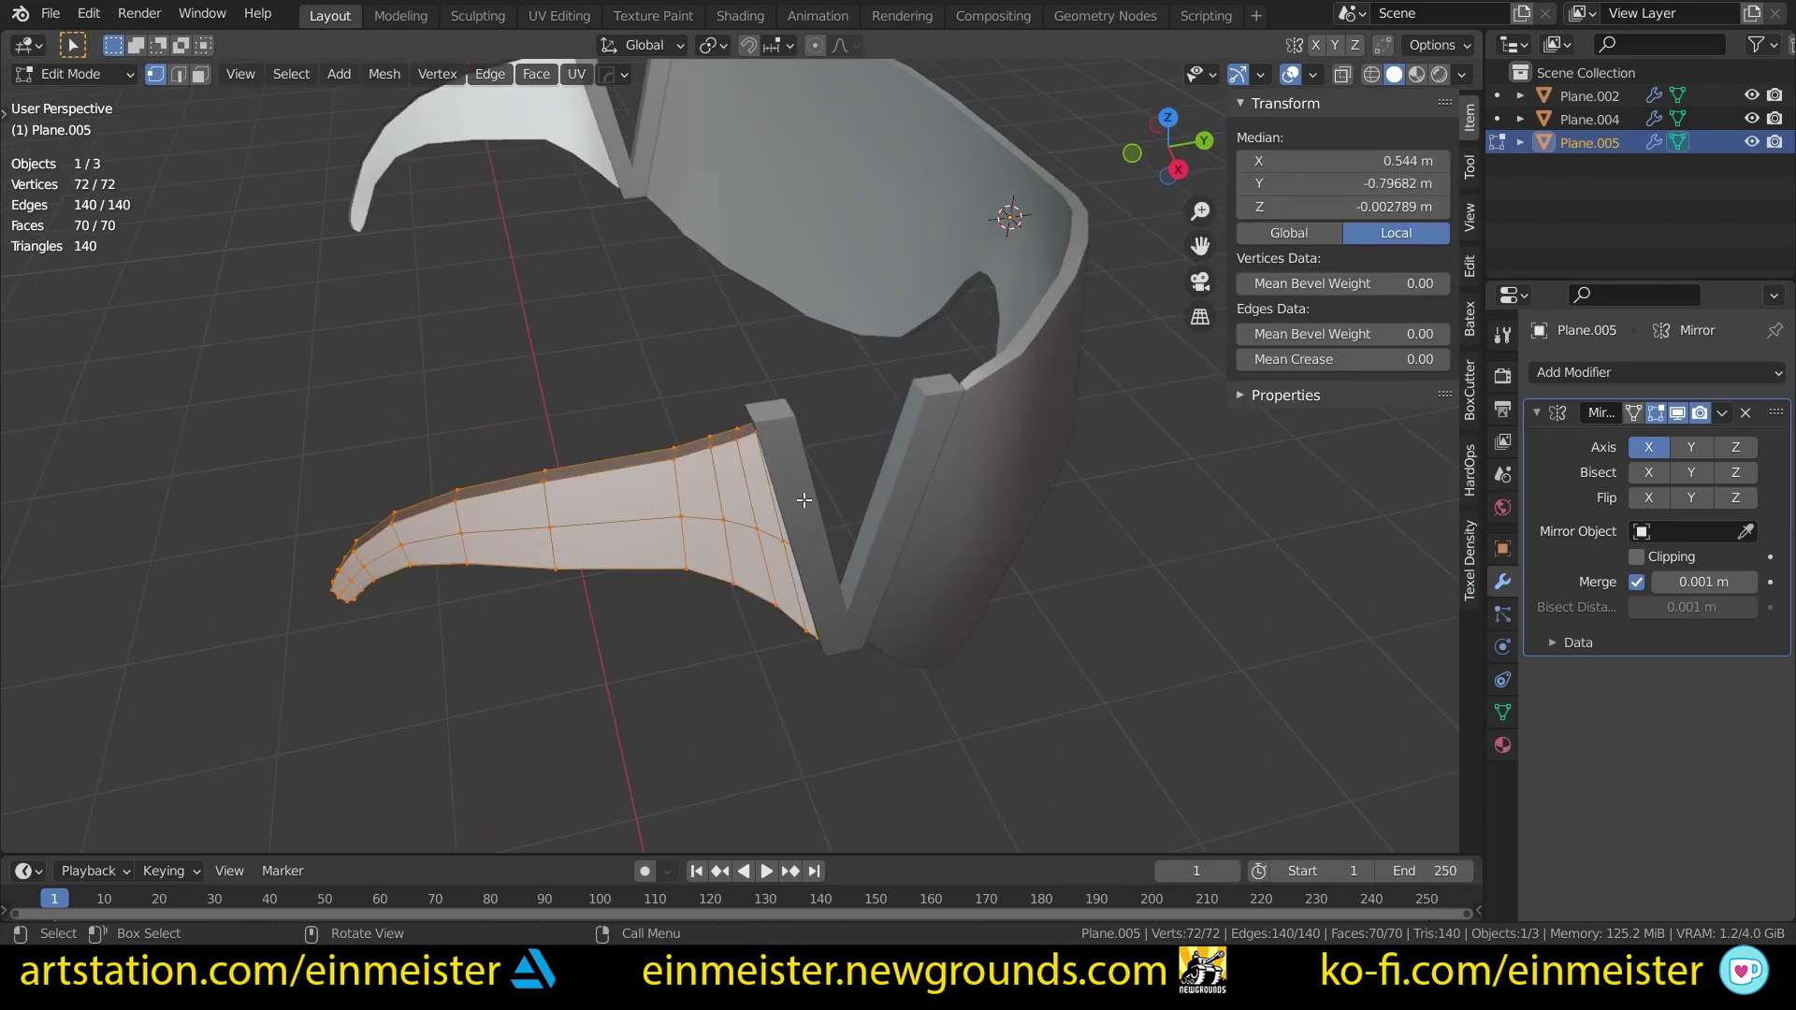
{"action": "key", "text": "shift+n"}
{"action": "key", "text": "Tab"}
{"action": "left_click", "coordinate": [748, 658]}
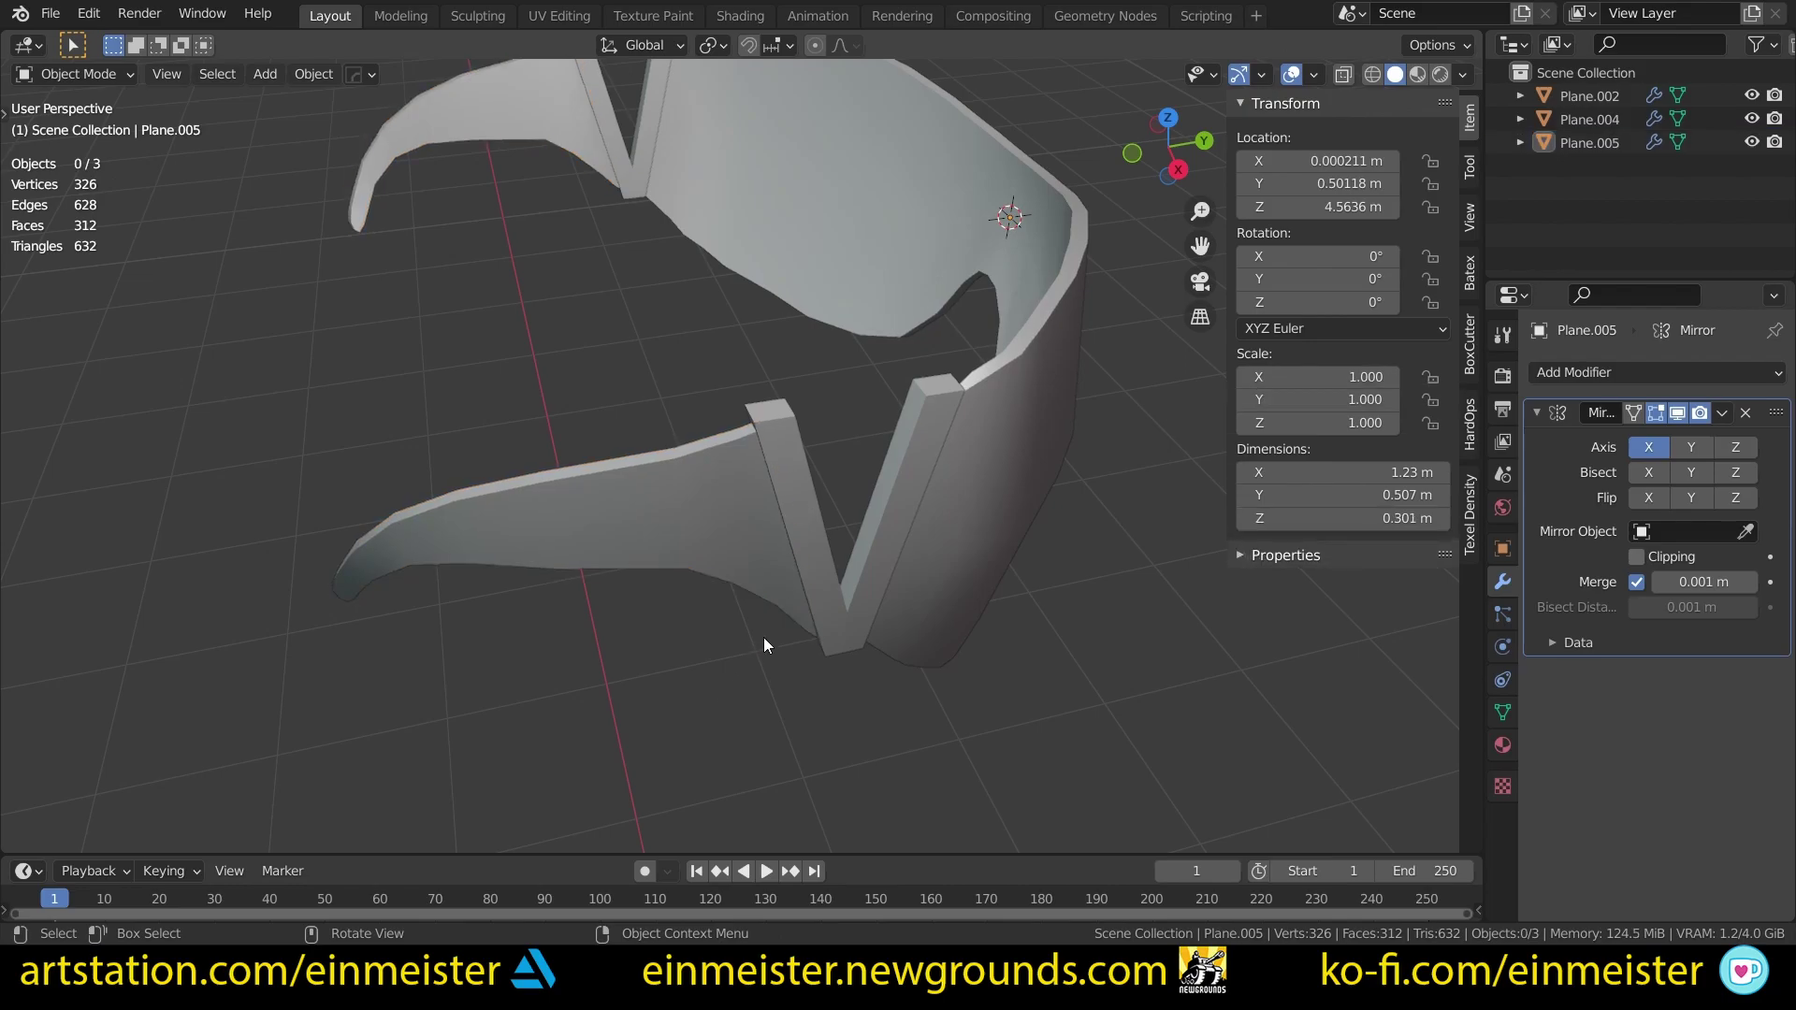
Step: Check the shading of the mirrored glasses from several sides and hide the transform values
{"action": "scroll", "coordinate": [767, 637], "scroll_direction": "down", "scroll_amount": 3}
{"action": "key", "text": "alt+v"}
{"action": "left_click", "coordinate": [879, 482]}
{"action": "middle_click_drag", "start_coordinate": [880, 481], "coordinate": [762, 483]}
{"action": "key", "text": "alt+v"}
{"action": "left_click", "coordinate": [761, 483]}
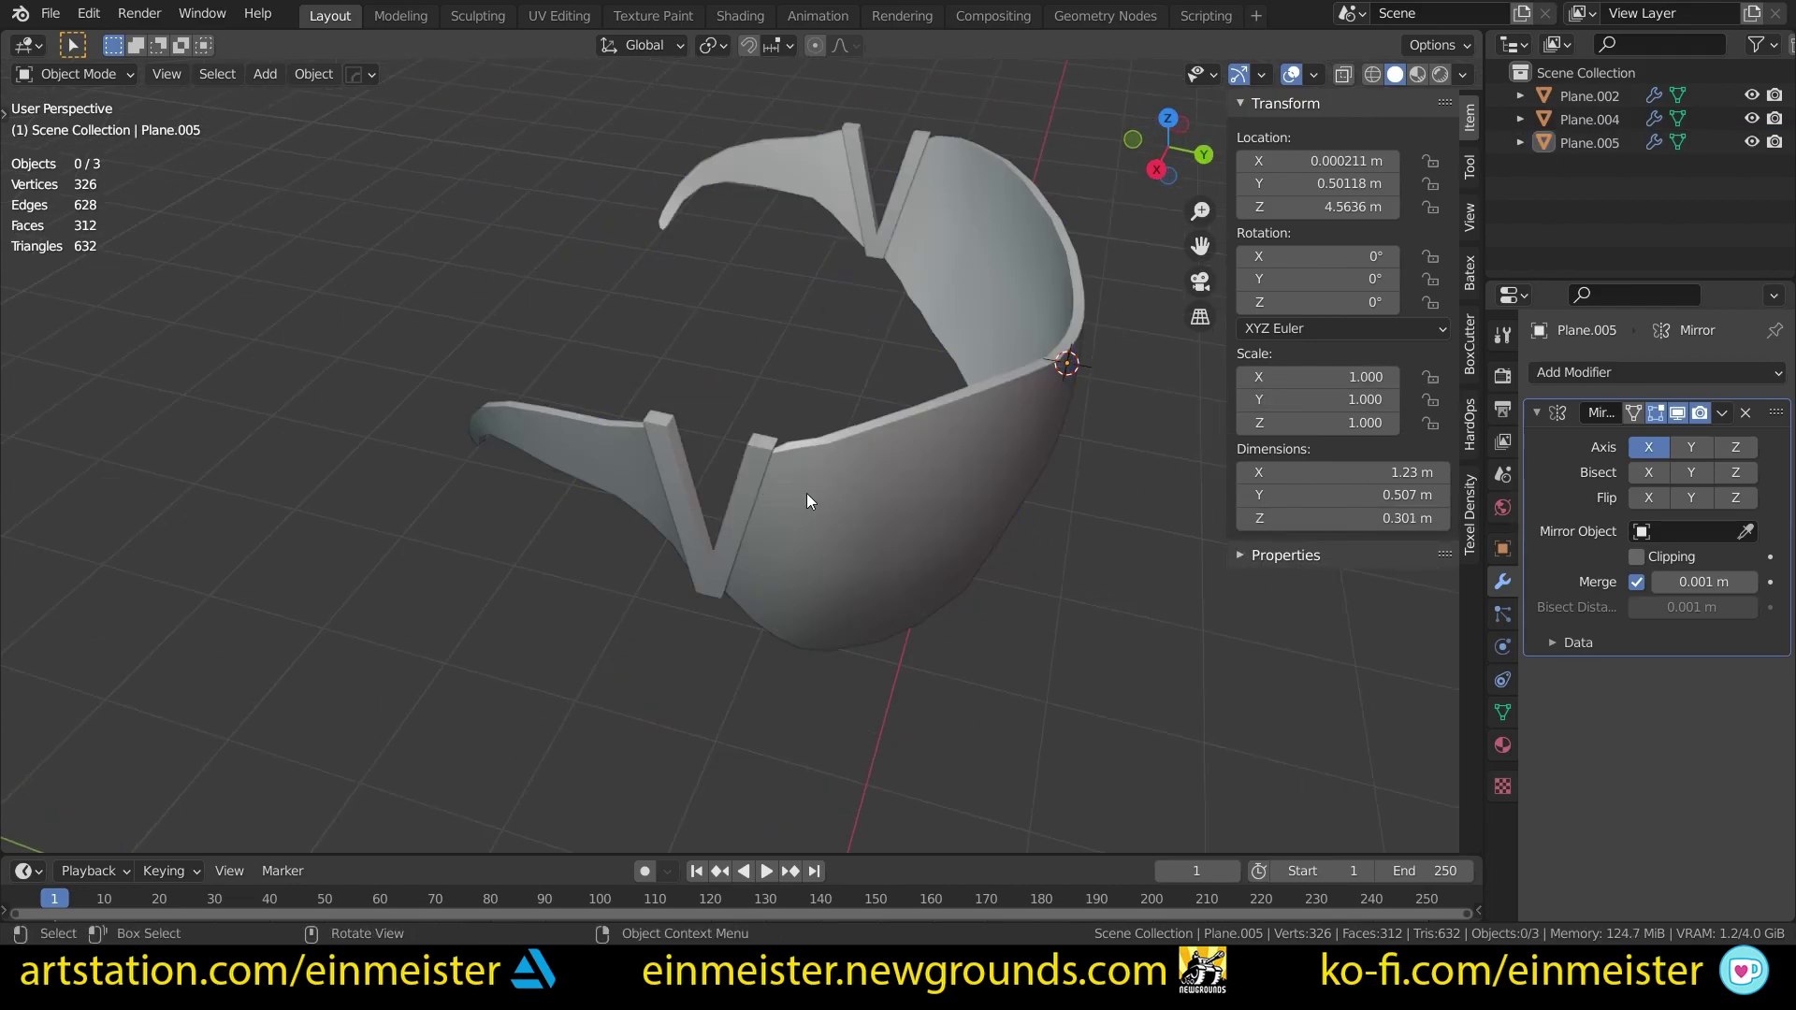
{"action": "key", "text": "alt+v"}
{"action": "key", "text": "n"}
{"action": "middle_click_drag", "start_coordinate": [887, 580], "coordinate": [974, 531]}
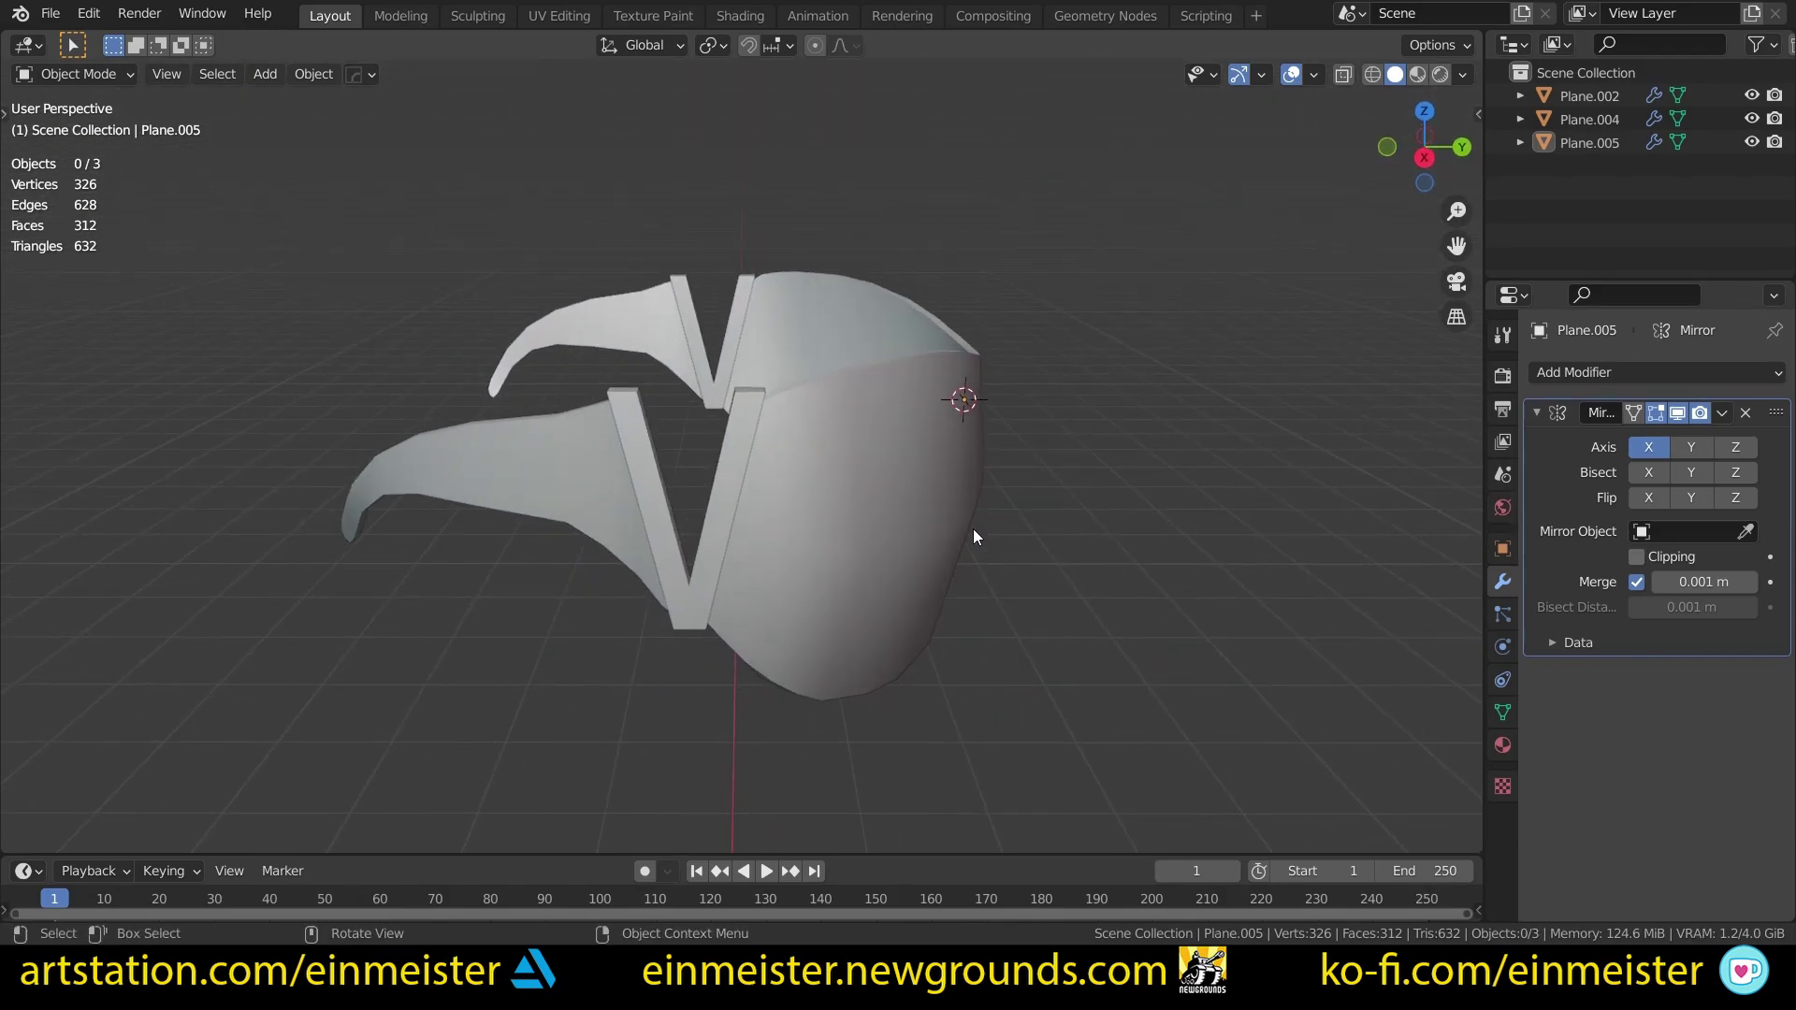
Step: Inspect the bracket and the lens, switching the lens in and out of Edit Mode to check its mirrored half
{"action": "left_click", "coordinate": [671, 529]}
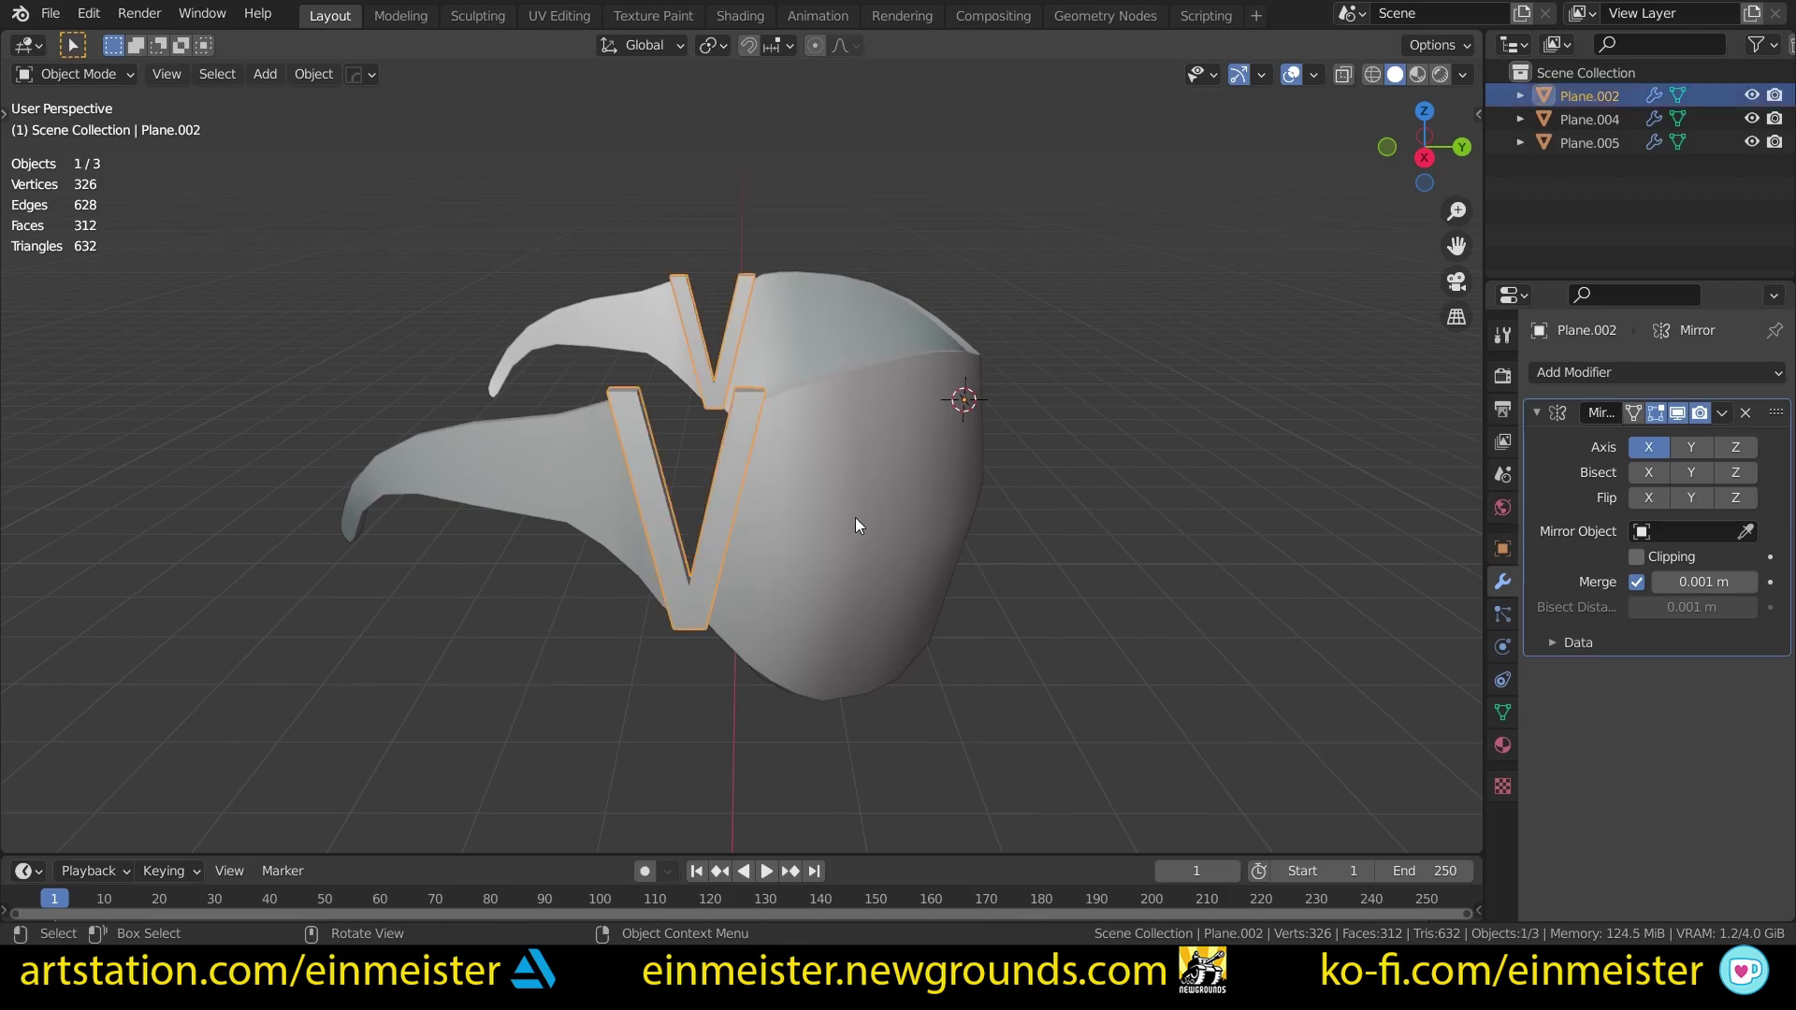
{"action": "middle_click_drag", "start_coordinate": [893, 518], "coordinate": [796, 575]}
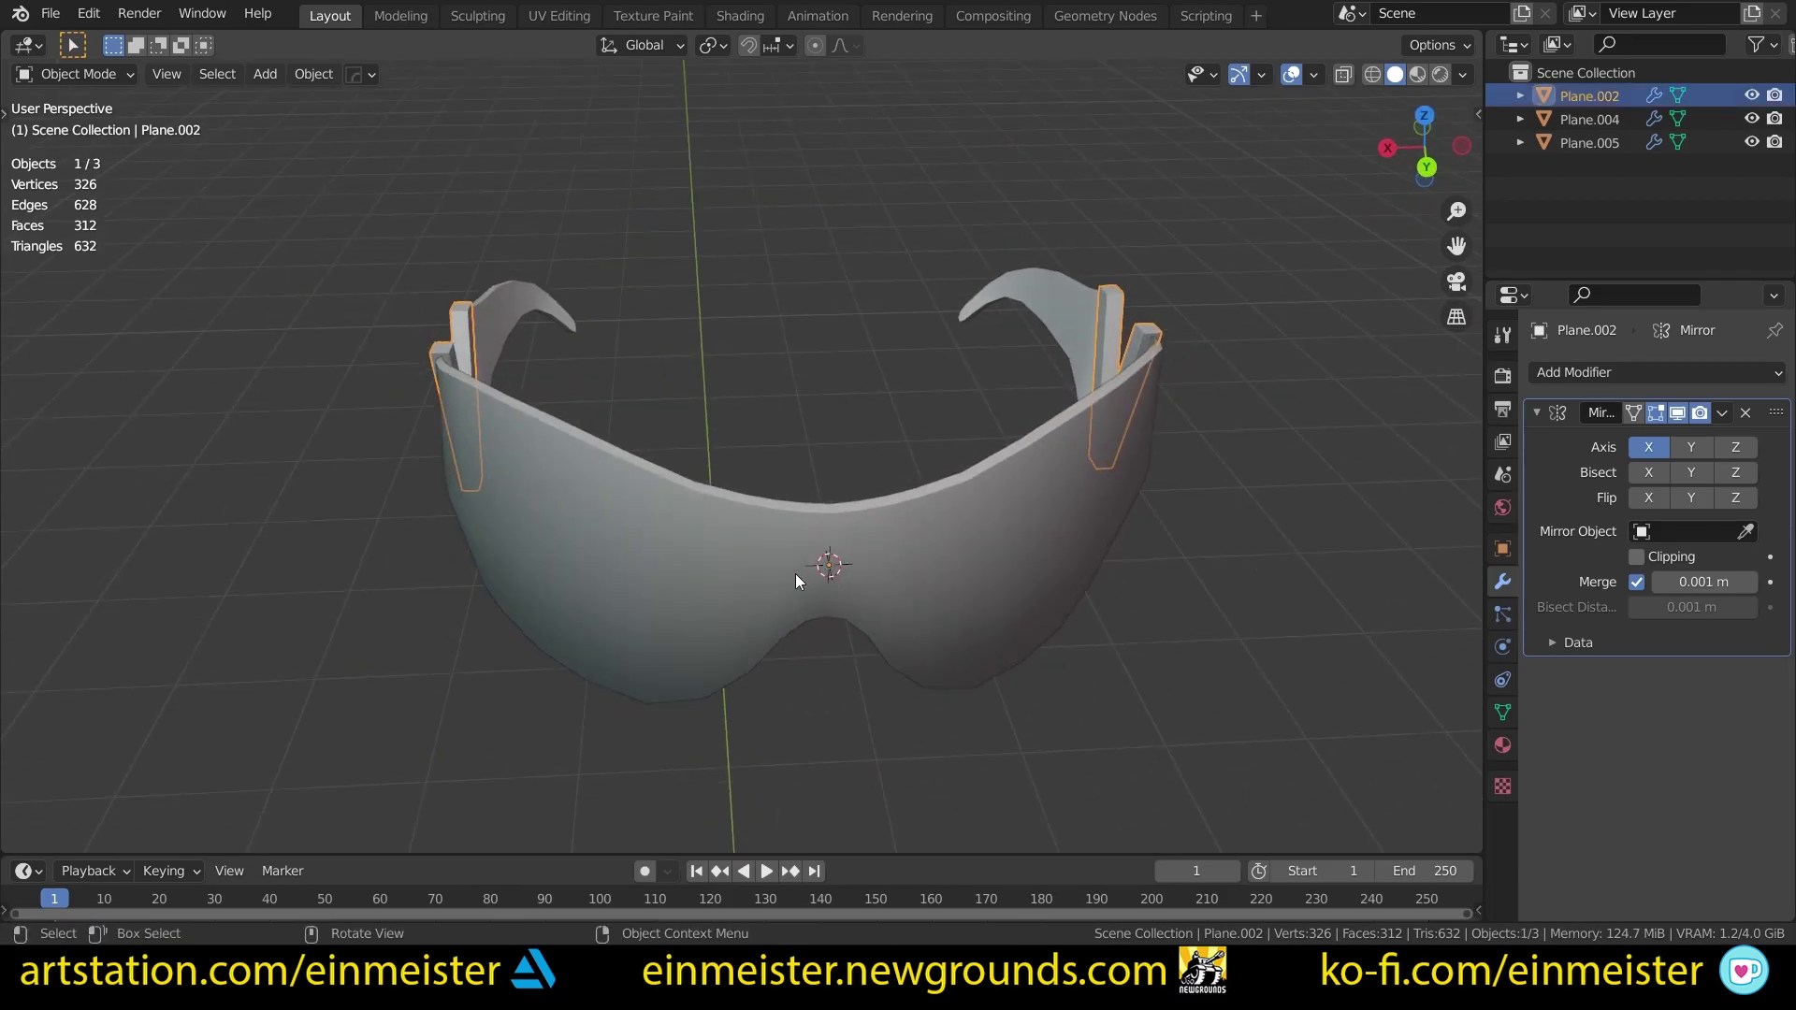
{"action": "left_click", "coordinate": [796, 575]}
{"action": "key", "text": "Tab"}
{"action": "key", "text": "Tab"}
{"action": "middle_click_drag", "start_coordinate": [524, 507], "coordinate": [638, 559]}
{"action": "key", "text": "Tab"}
{"action": "key", "text": "Tab"}
{"action": "middle_click_drag", "start_coordinate": [983, 599], "coordinate": [831, 570]}
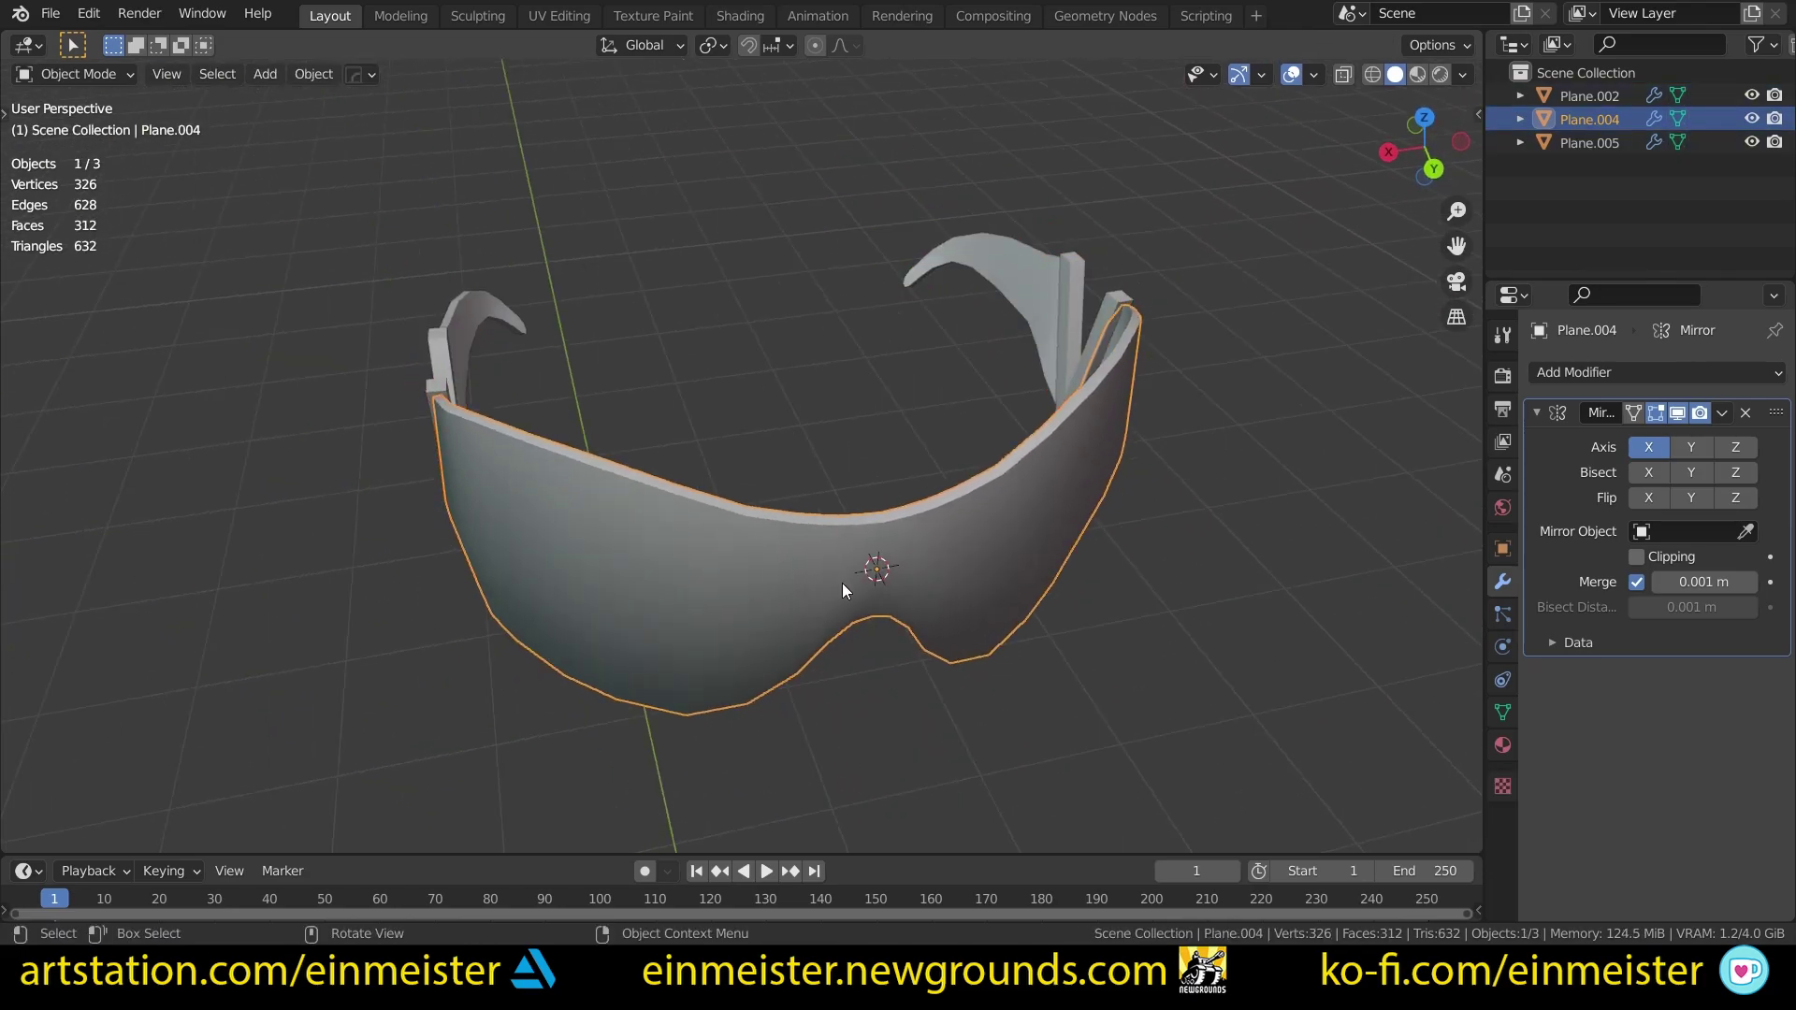
Step: Isolate the lens in local view and open its mesh for edge editing, framed on the centre area
{"action": "key", "text": "KP_Divide"}
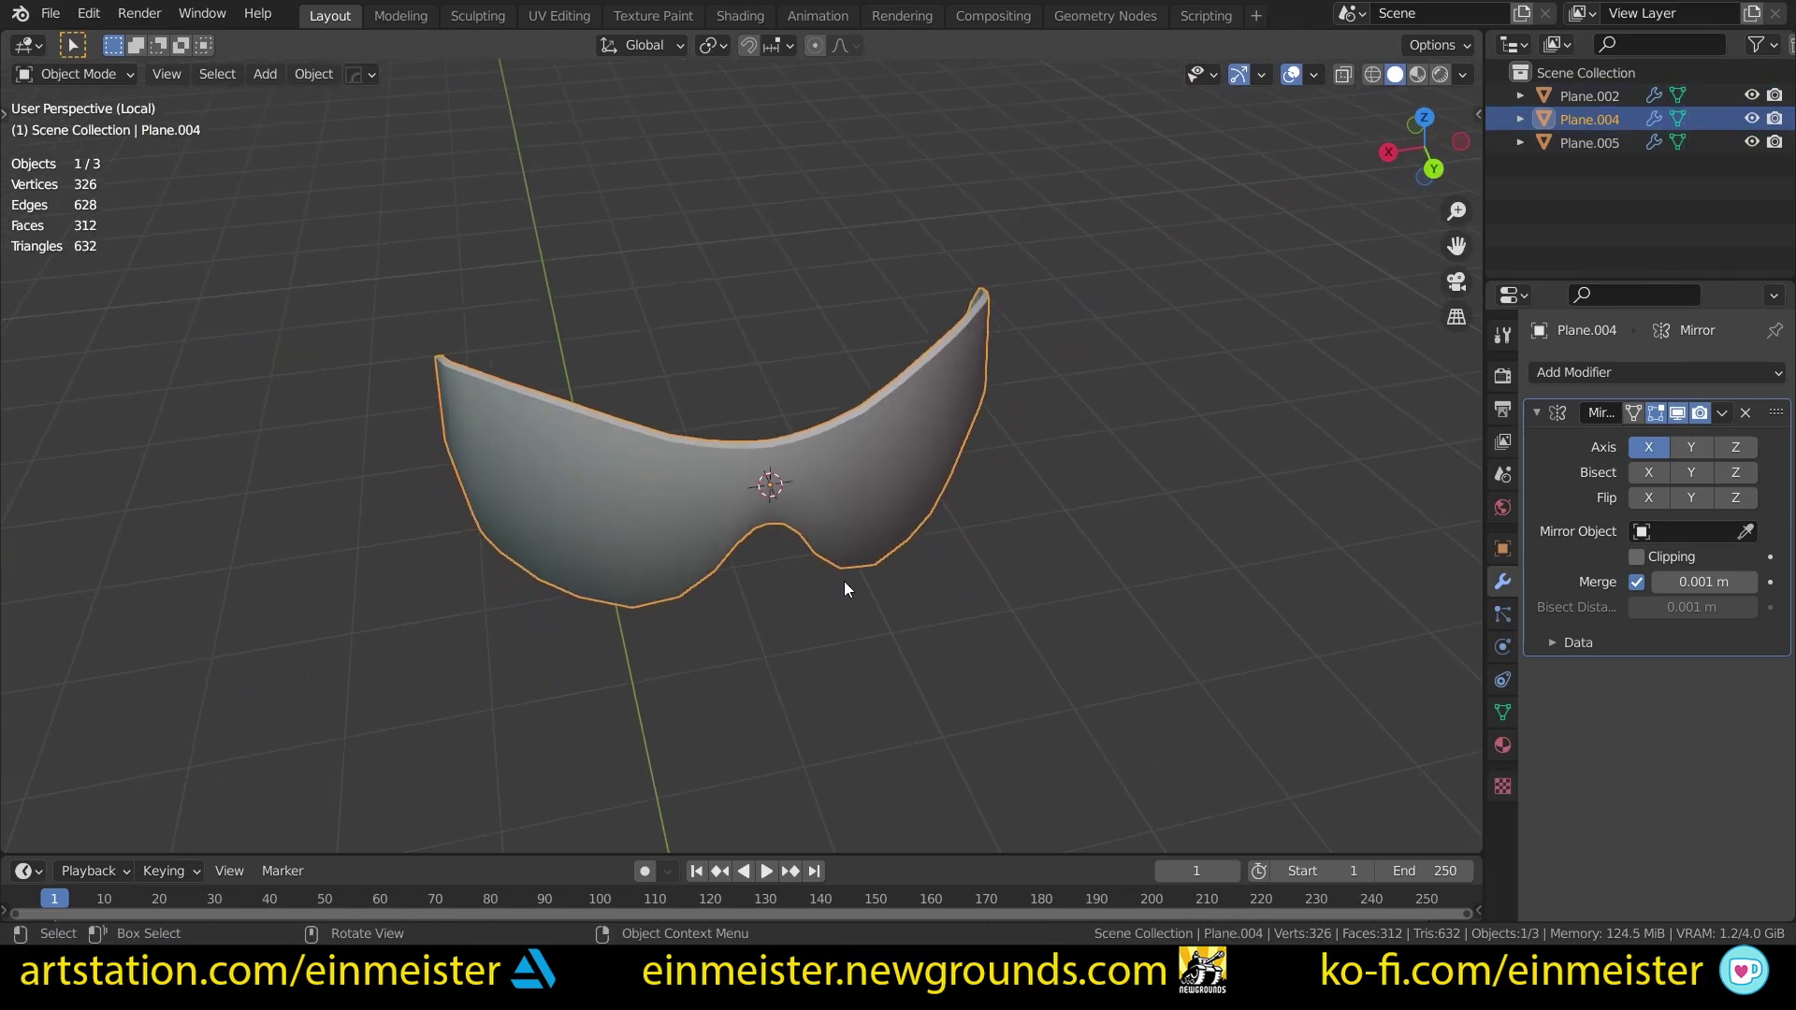
{"action": "scroll", "coordinate": [704, 558], "scroll_direction": "up", "scroll_amount": 3}
{"action": "key", "text": "Tab"}
{"action": "key", "text": "2"}
{"action": "left_click", "coordinate": [803, 574], "text": "alt"}
{"action": "key", "text": "KP_Decimal"}
Step: Select the vertical edges along the lens's mirror line, including the hidden back ones, and mark them as a seam
{"action": "key", "text": "alt+z"}
{"action": "middle_click_drag", "start_coordinate": [763, 509], "coordinate": [764, 621], "text": "alt"}
{"action": "left_click_drag", "start_coordinate": [858, 585], "coordinate": [723, 346]}
{"action": "key", "text": "alt+z"}
{"action": "middle_click_drag", "start_coordinate": [785, 565], "coordinate": [794, 337]}
{"action": "key", "text": "F3"}
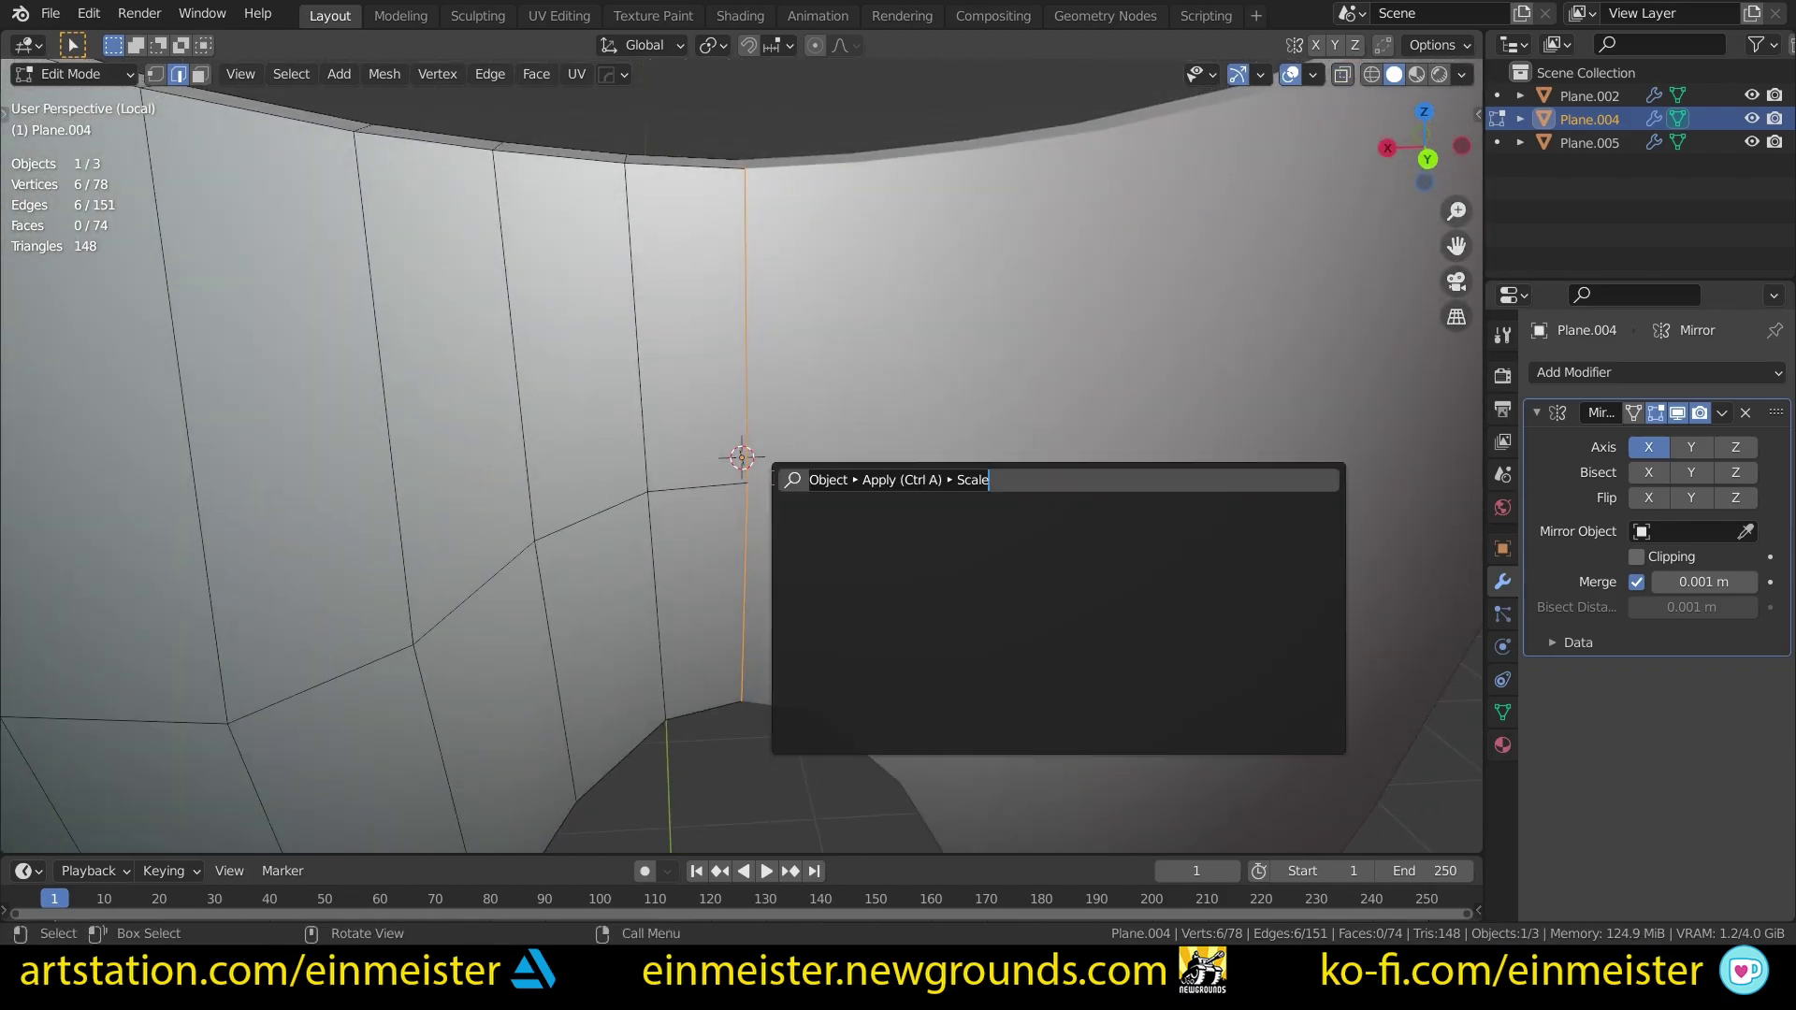
{"action": "type", "text": "seam"}
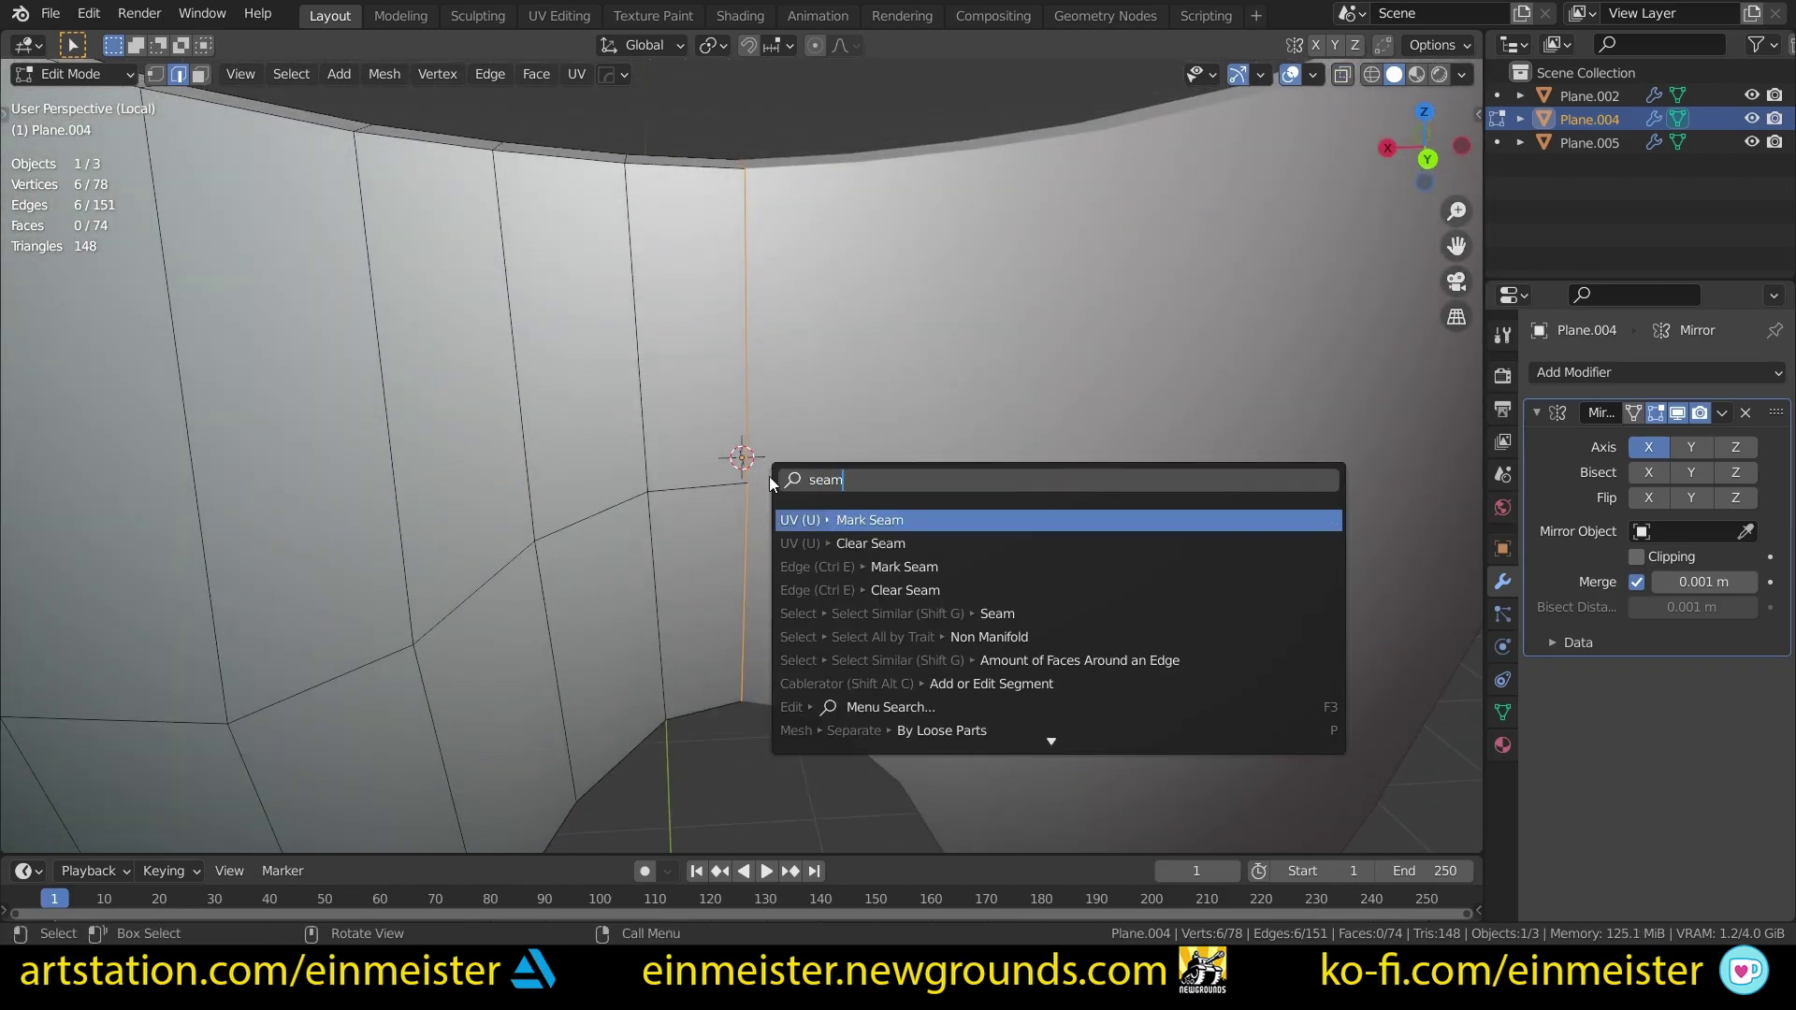
{"action": "key", "text": "Return"}
Step: Try to pick a path of edges along the lens's upper rim, starting from the seam's top edge
{"action": "left_click", "coordinate": [705, 182]}
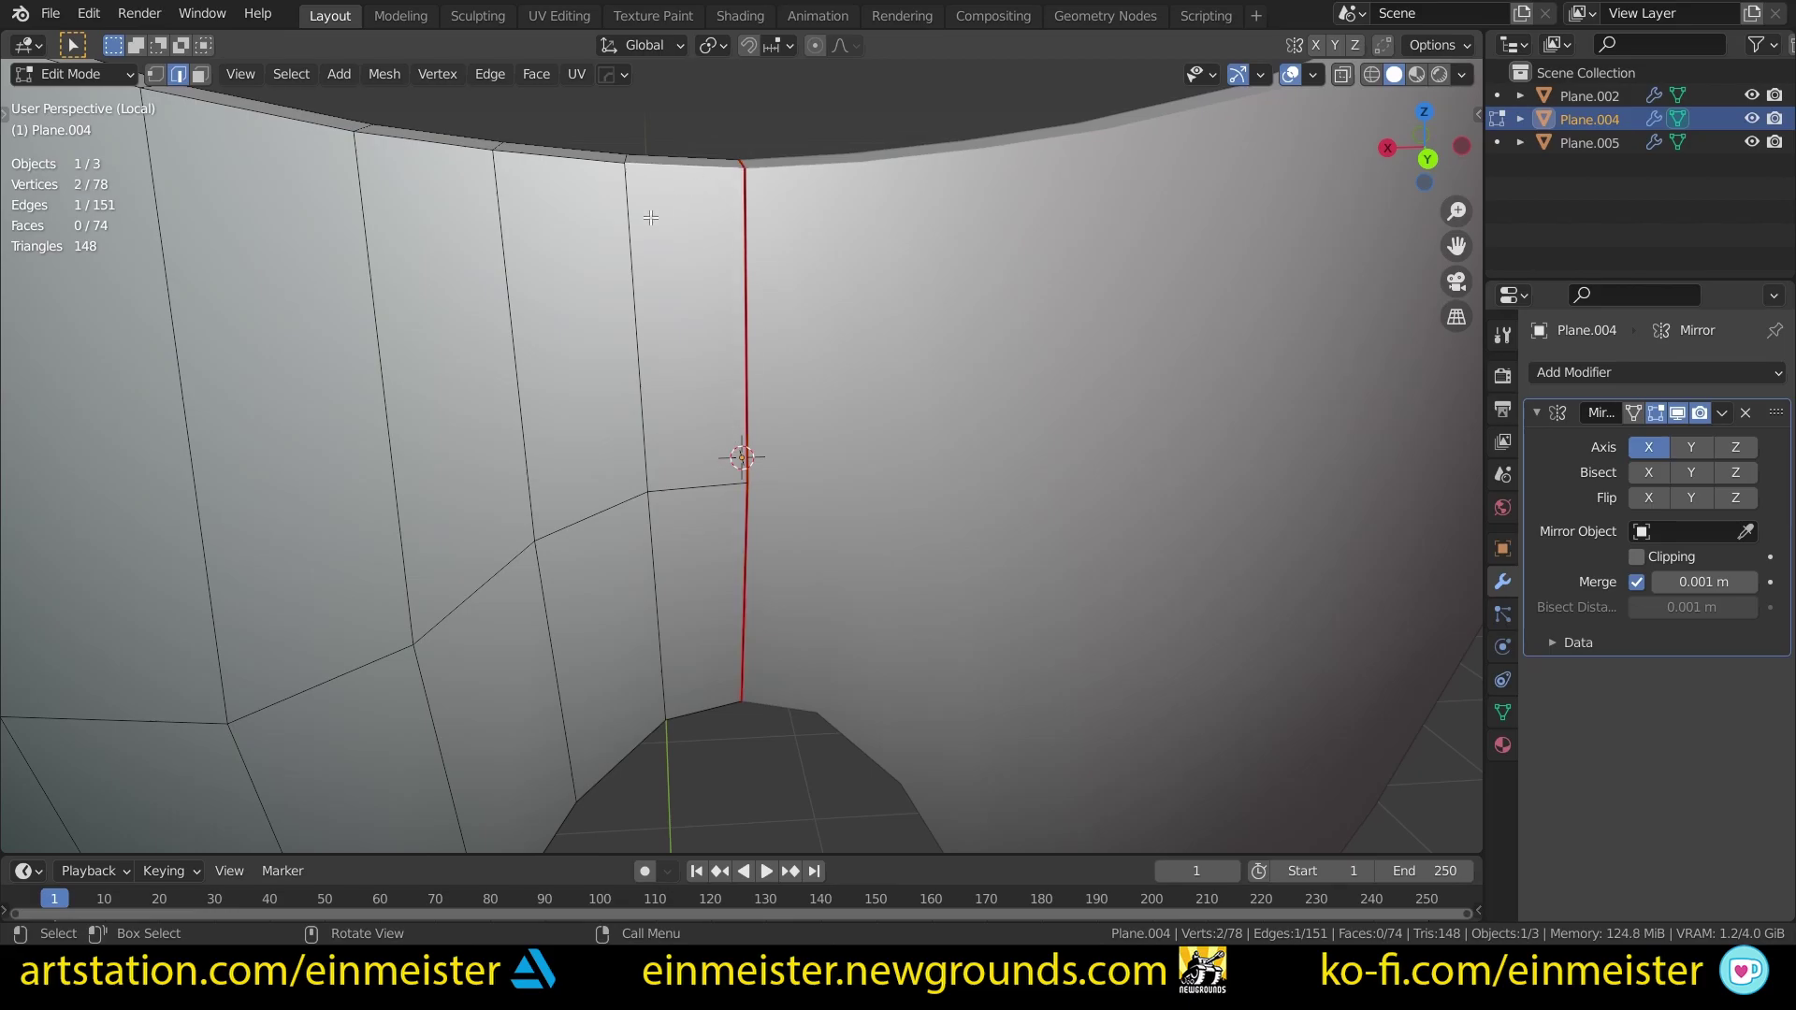
{"action": "scroll", "coordinate": [655, 203], "scroll_direction": "down", "scroll_amount": 4}
{"action": "middle_click_drag", "start_coordinate": [621, 265], "coordinate": [638, 328]}
{"action": "key", "text": "u"}
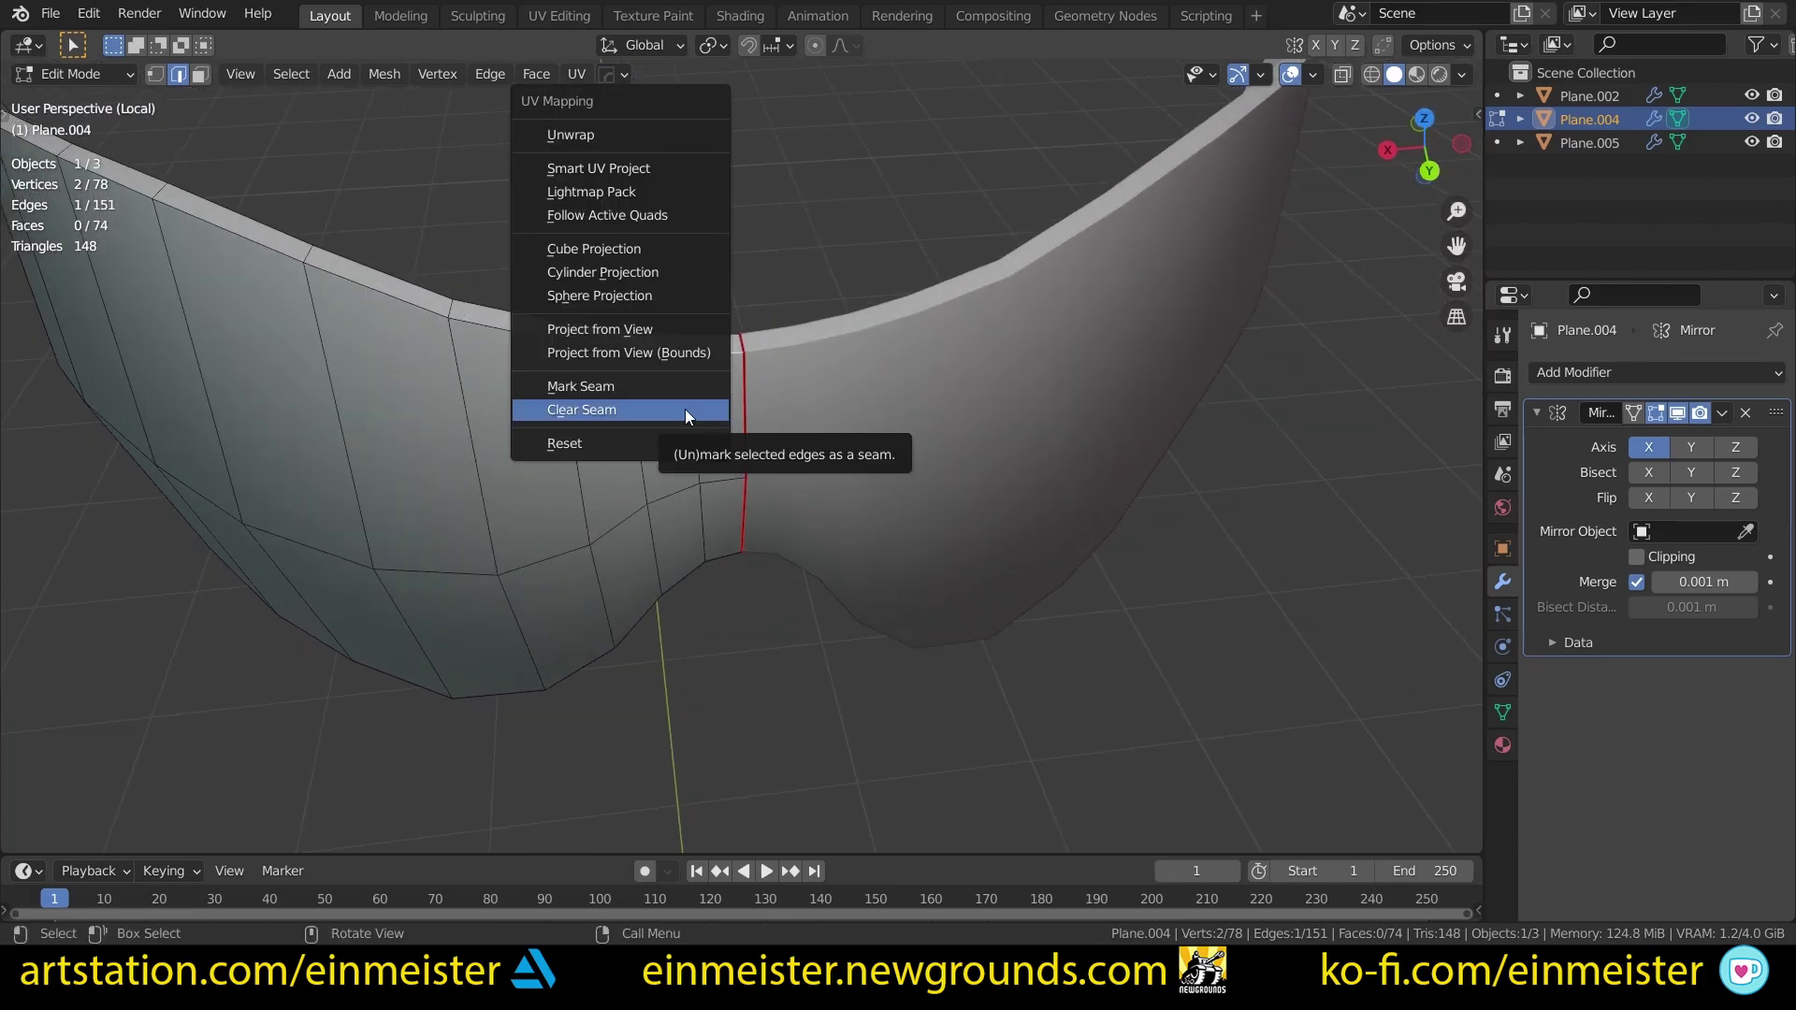
{"action": "scroll", "coordinate": [608, 372], "scroll_direction": "down", "scroll_amount": 1}
{"action": "scroll", "coordinate": [666, 417], "scroll_direction": "up", "scroll_amount": 2}
{"action": "middle_click_drag", "start_coordinate": [658, 386], "coordinate": [622, 312], "text": "shift"}
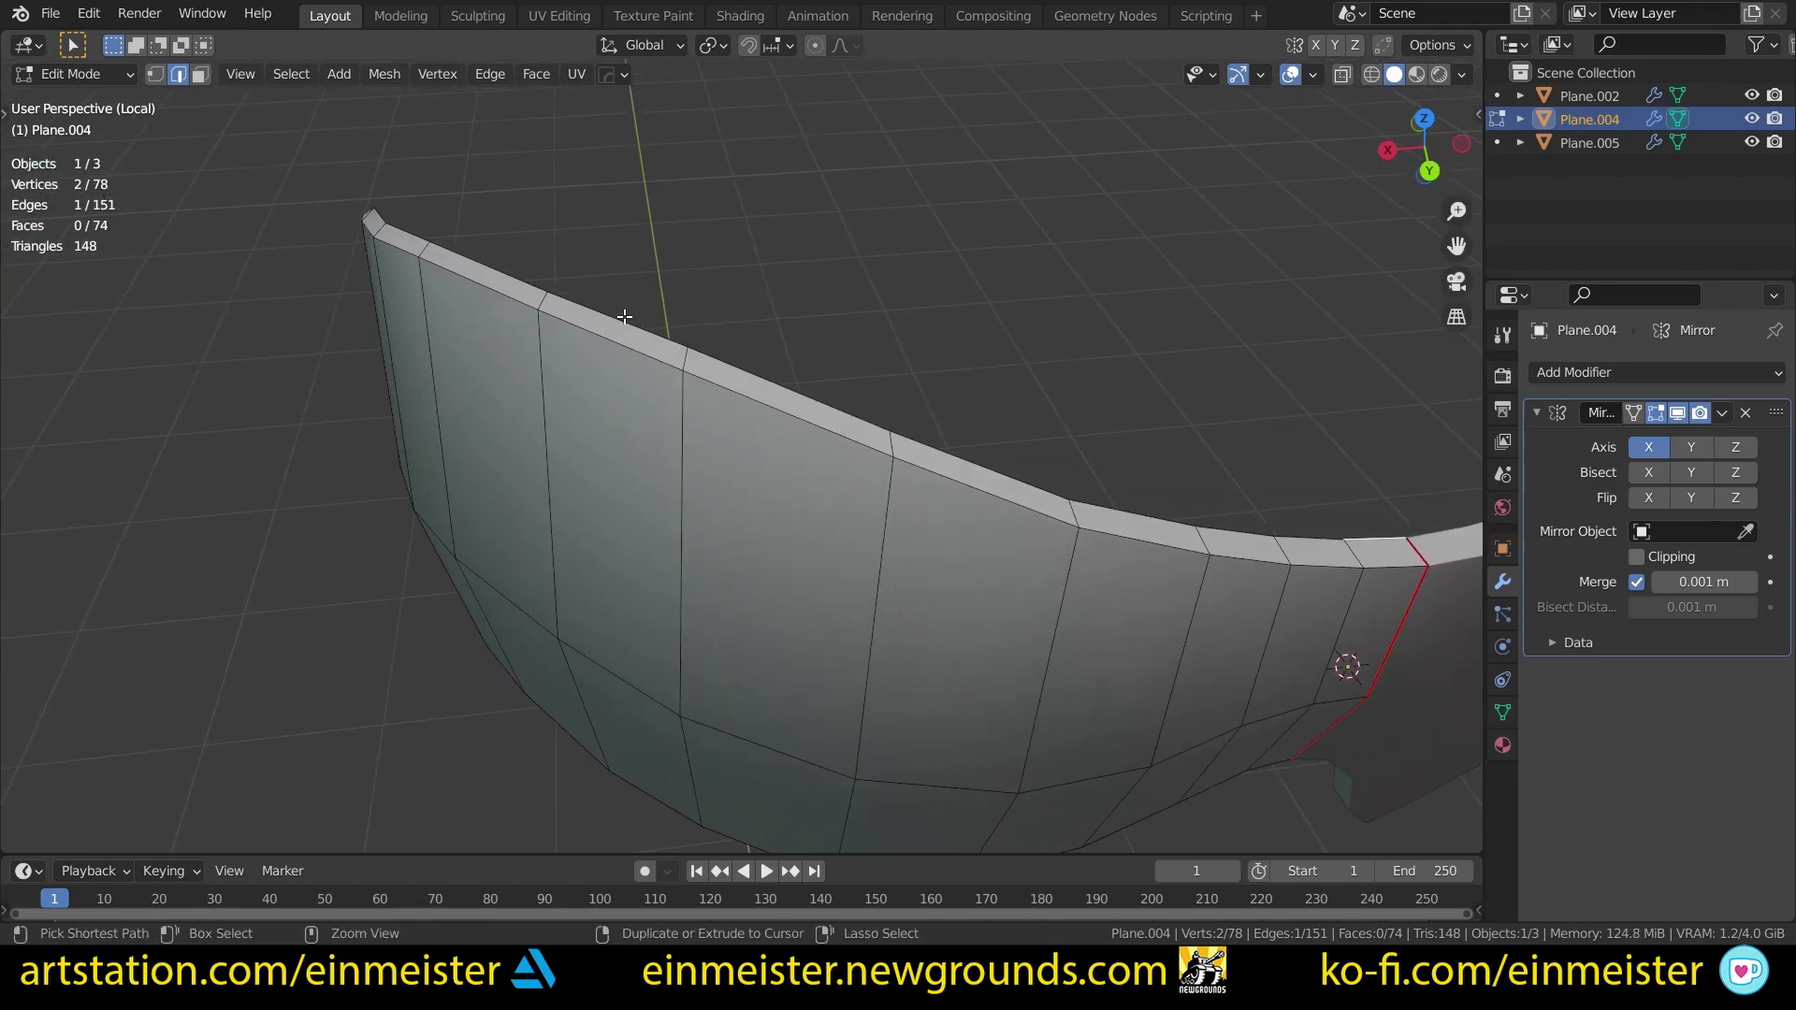
{"action": "left_click", "coordinate": [484, 318], "text": "ctrl"}
{"action": "middle_click_drag", "start_coordinate": [483, 317], "coordinate": [672, 411]}
{"action": "left_click", "coordinate": [817, 344], "text": "ctrl"}
{"action": "key", "text": "Tab"}
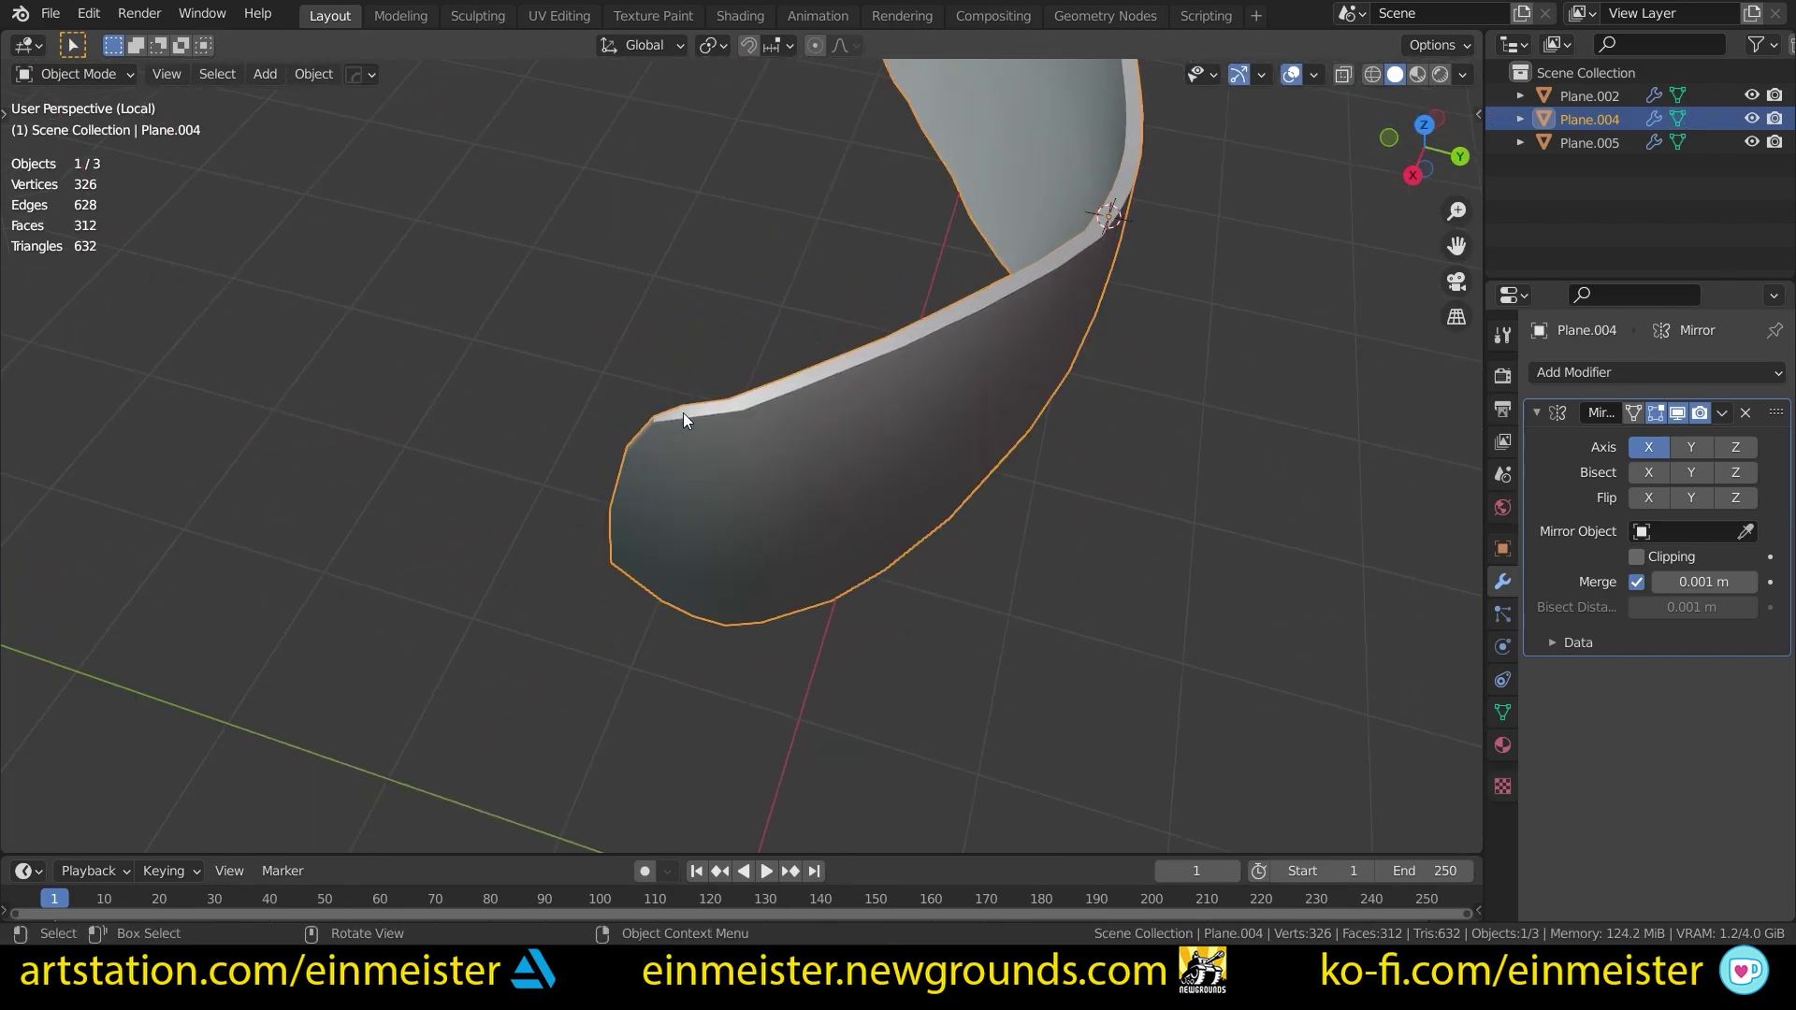
Step: Add a cube and move it about 3.94 m along Y, away from the lens
{"action": "scroll", "coordinate": [795, 419], "scroll_direction": "down", "scroll_amount": 5}
{"action": "key", "text": "shift+a"}
{"action": "mouse_move", "coordinate": [823, 419]}
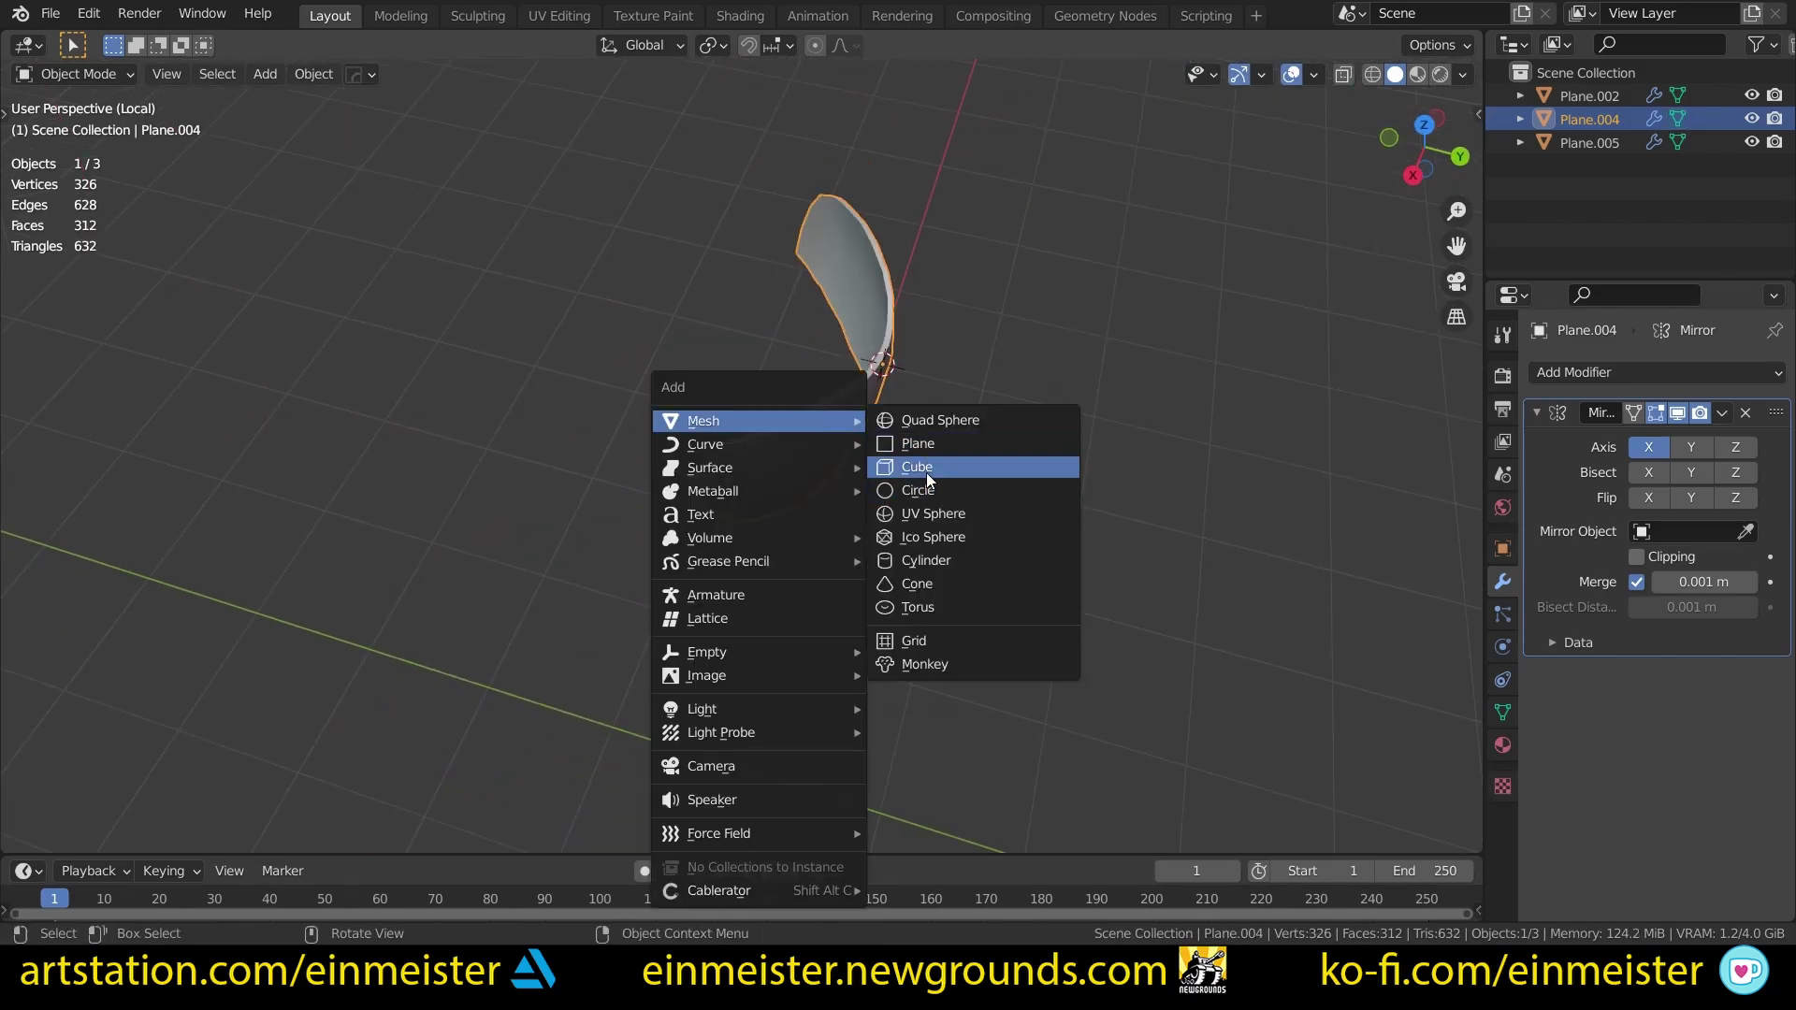
{"action": "left_click", "coordinate": [922, 474]}
{"action": "scroll", "coordinate": [898, 473], "scroll_direction": "down", "scroll_amount": 4}
{"action": "key", "text": "shift+space"}
{"action": "key", "text": "g"}
{"action": "left_click_drag", "start_coordinate": [900, 441], "coordinate": [1401, 557]}
{"action": "key", "text": "KP_Decimal"}
{"action": "middle_click_drag", "start_coordinate": [769, 454], "coordinate": [949, 447]}
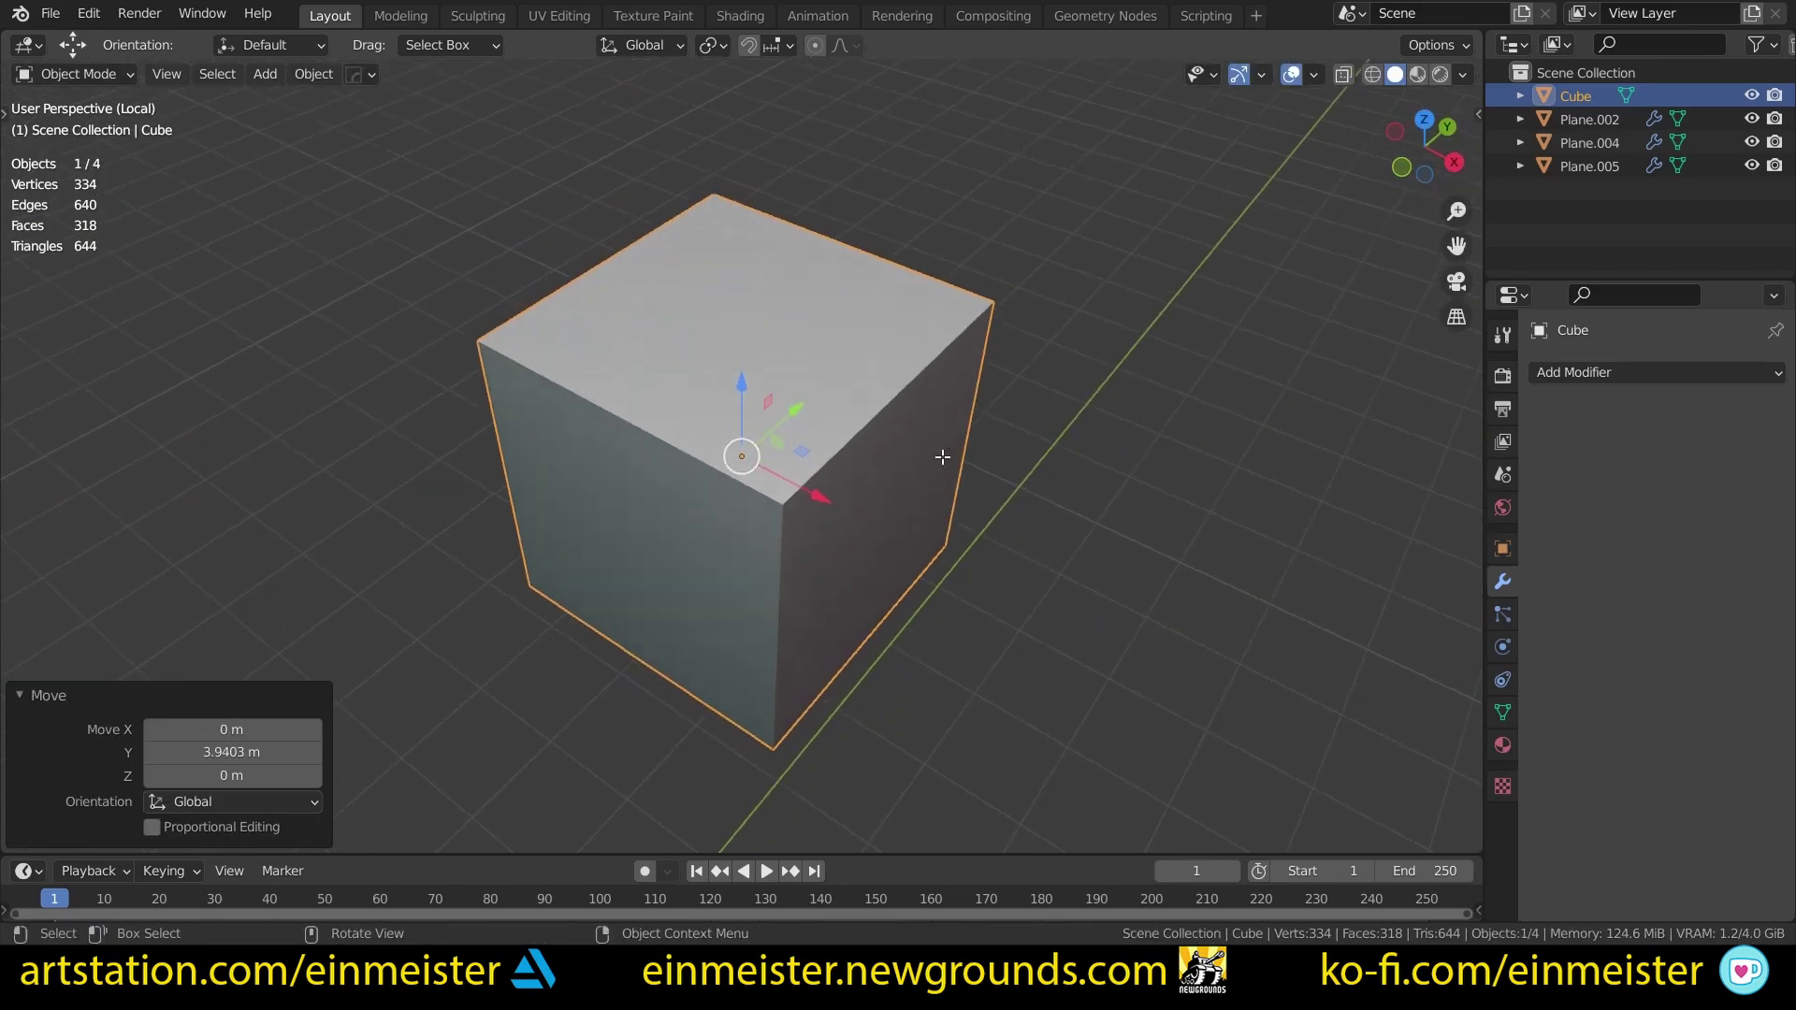
Step: Select the cube's four vertical edges, including the hidden ones, and mark them as seams
{"action": "key", "text": "Tab"}
{"action": "scroll", "coordinate": [748, 509], "scroll_direction": "down", "scroll_amount": 3}
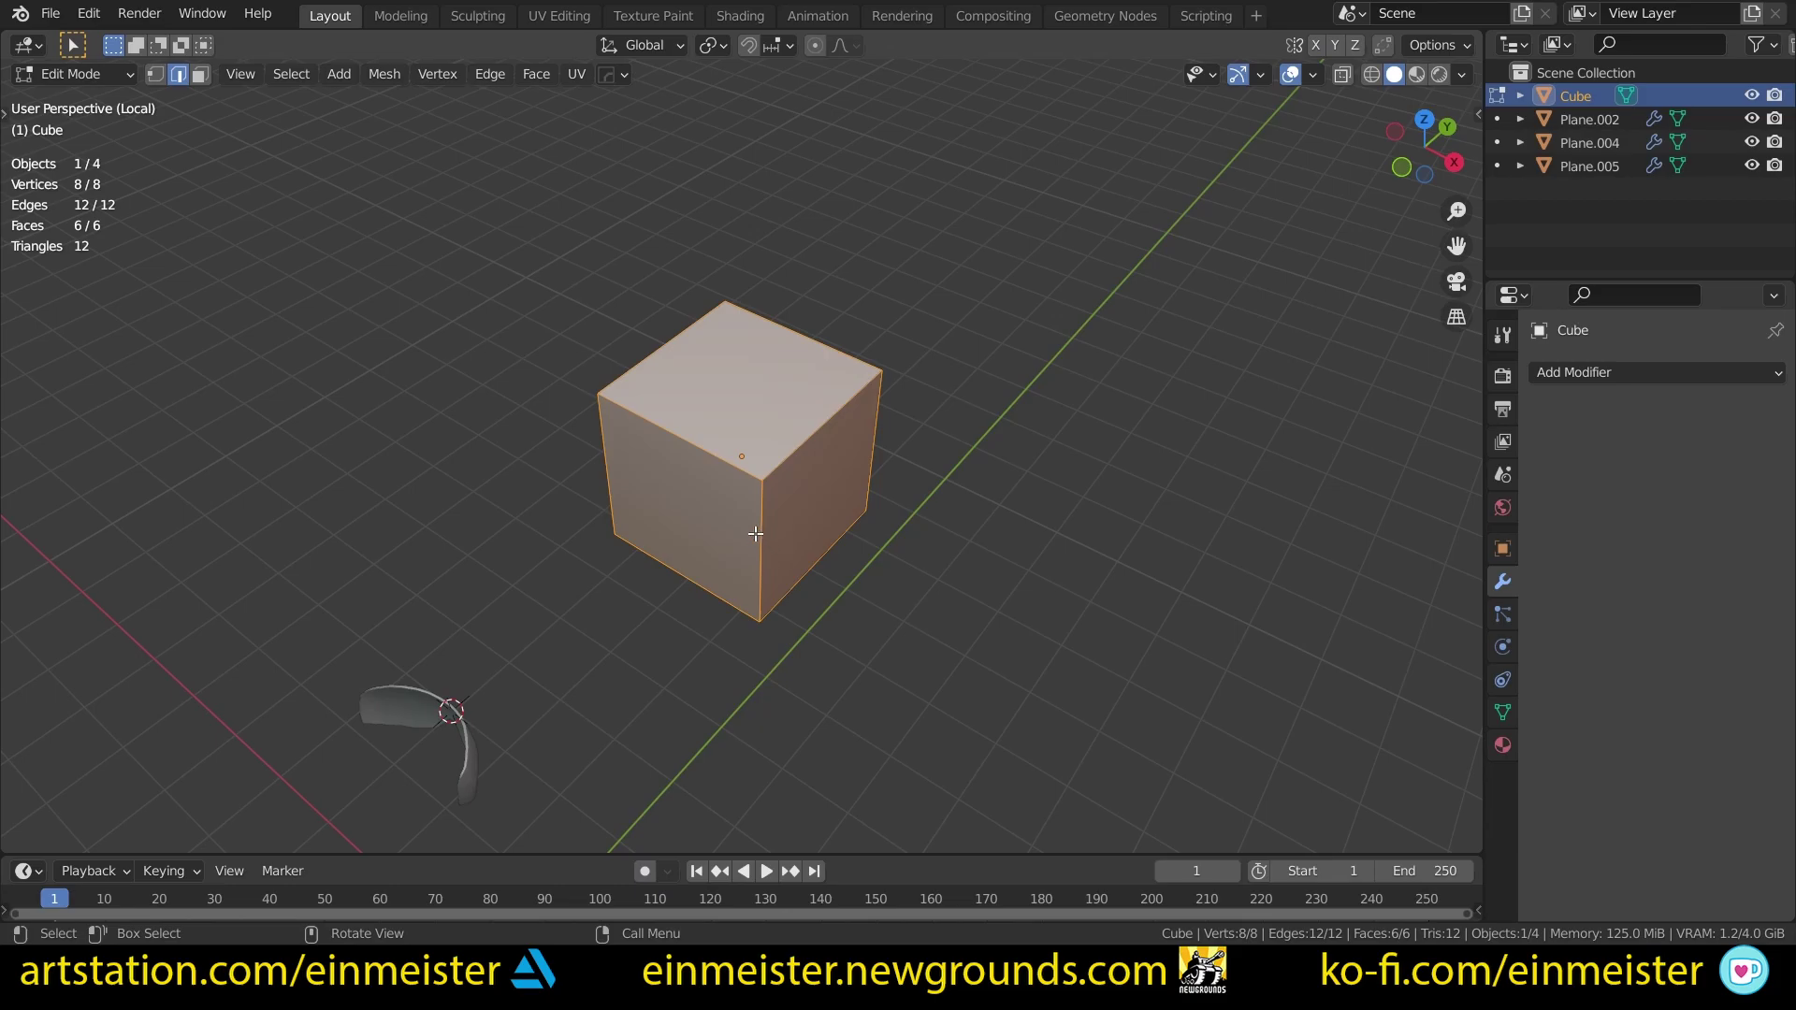
{"action": "middle_click_drag", "start_coordinate": [756, 534], "coordinate": [636, 422]}
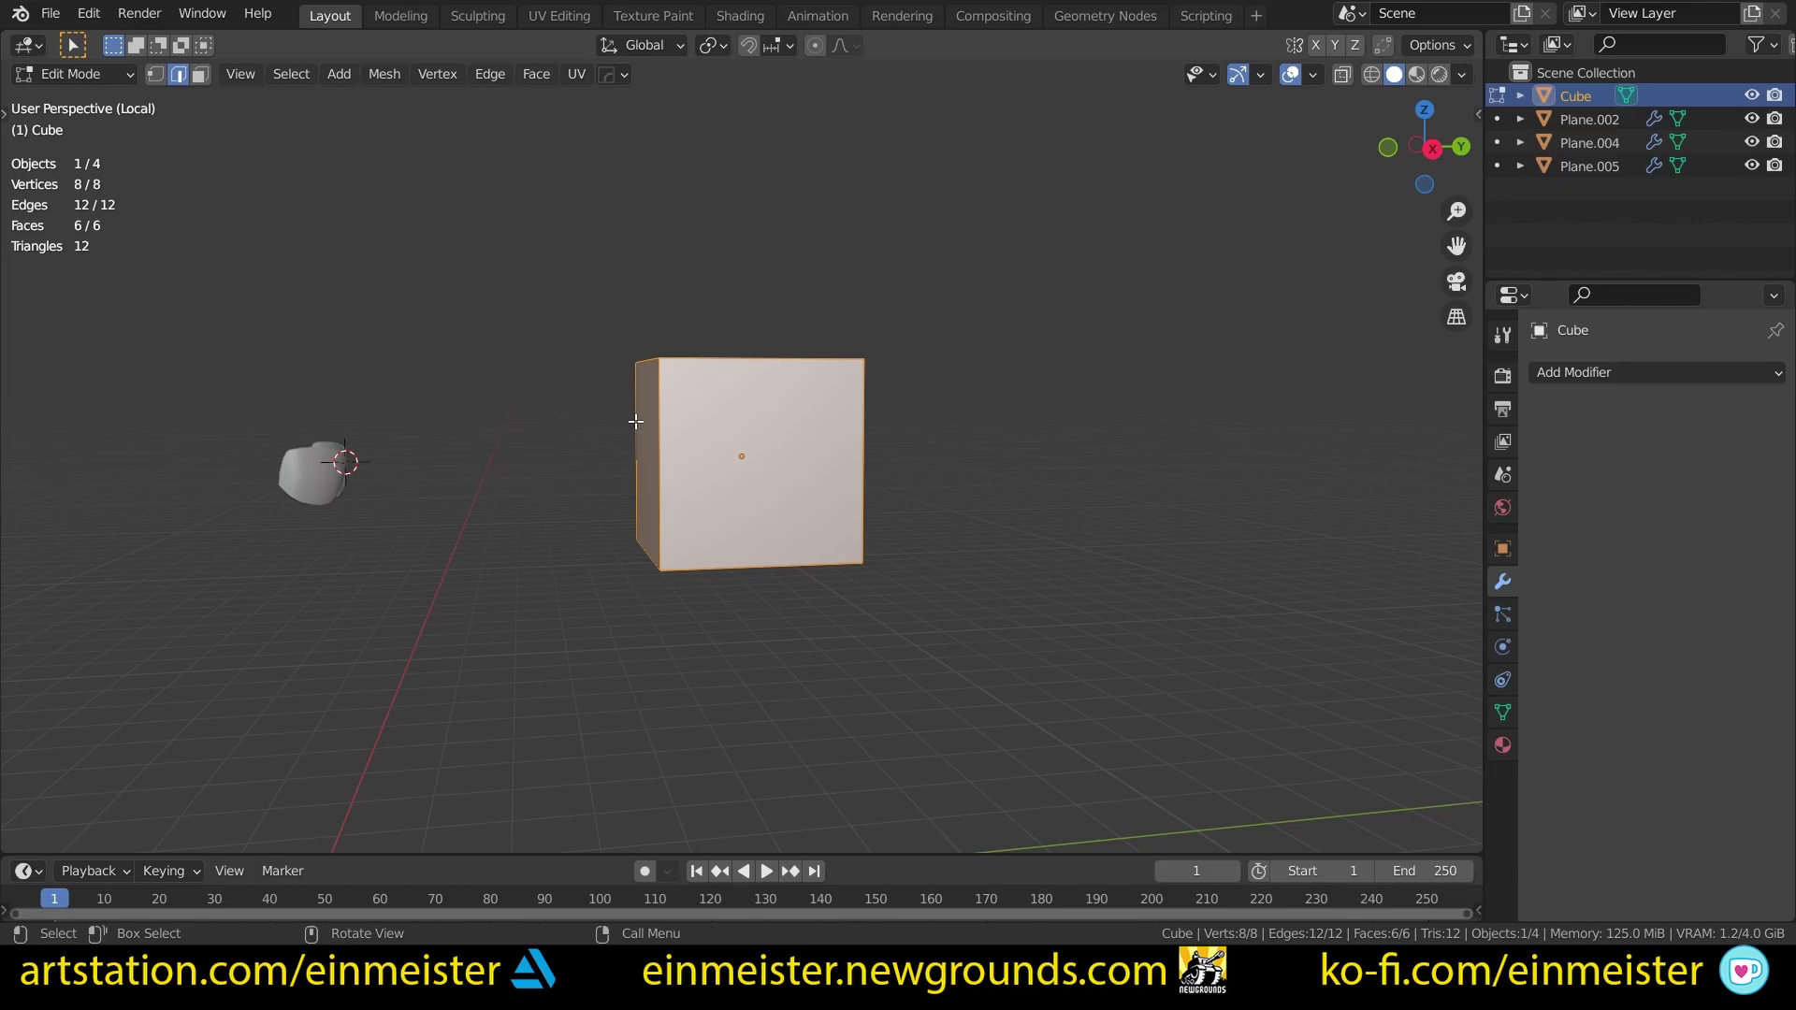
{"action": "key", "text": "alt+z"}
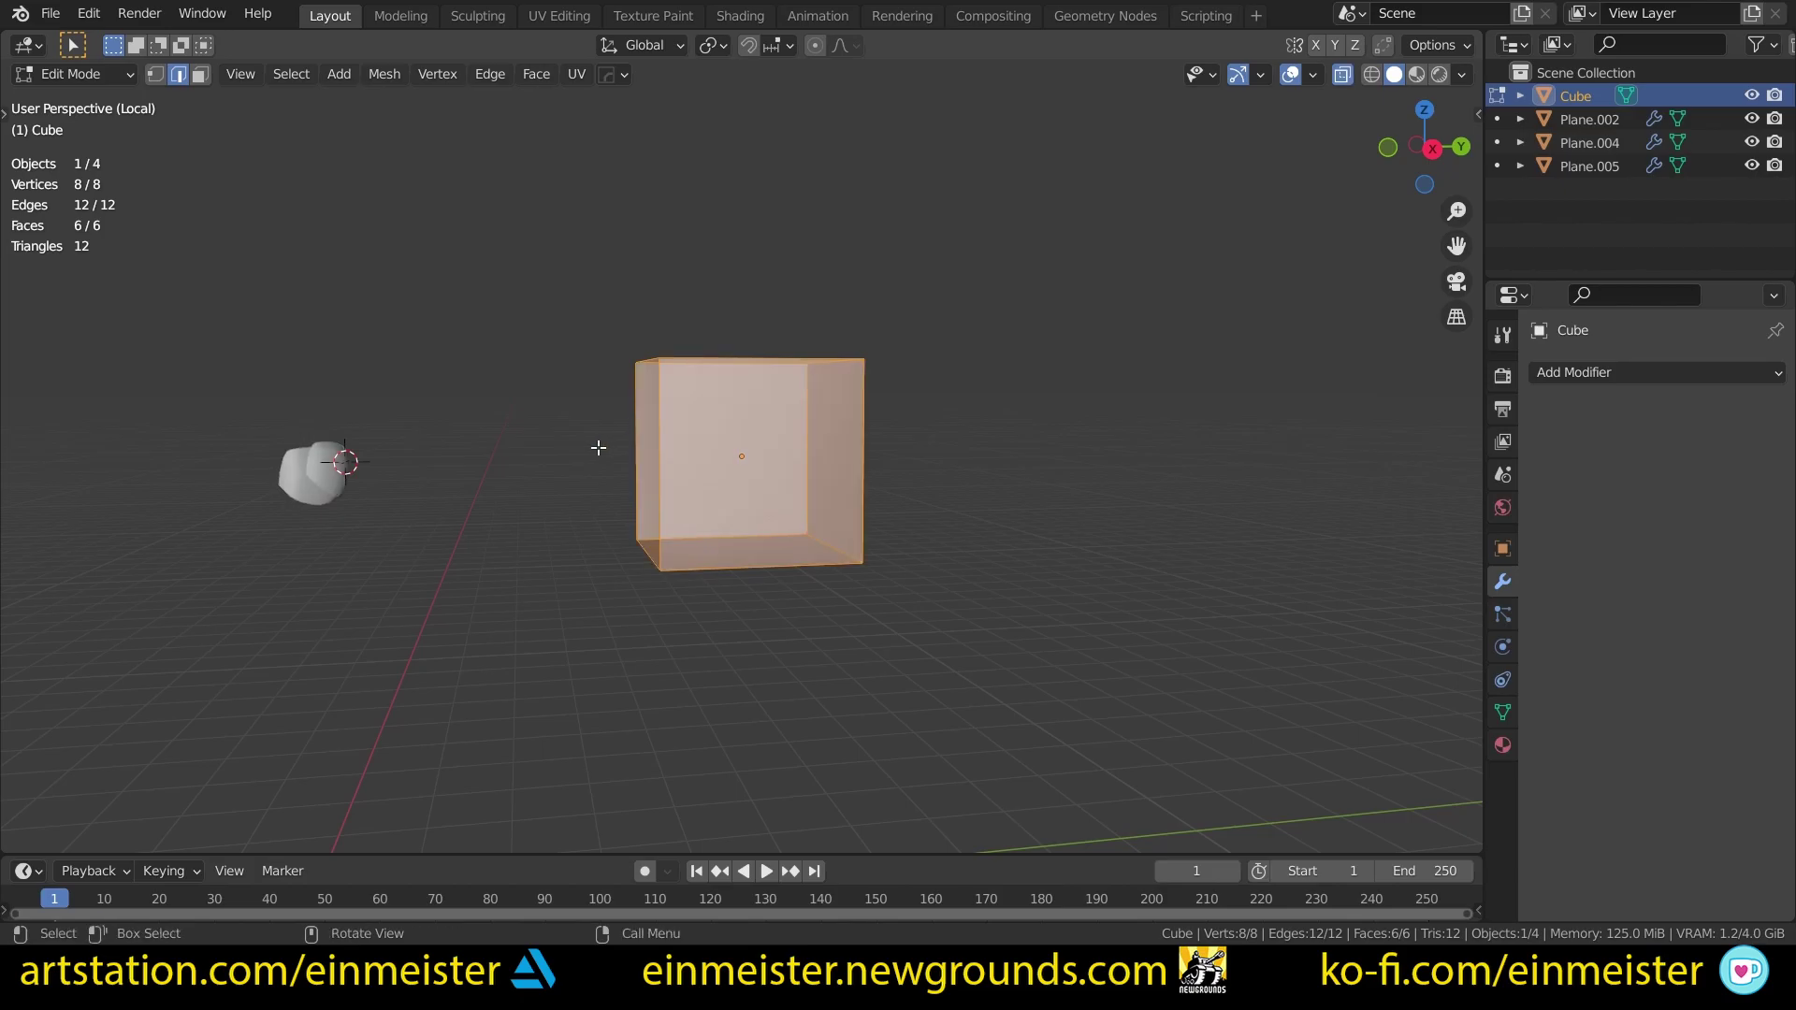
{"action": "left_click", "coordinate": [903, 437], "text": "ctrl+alt"}
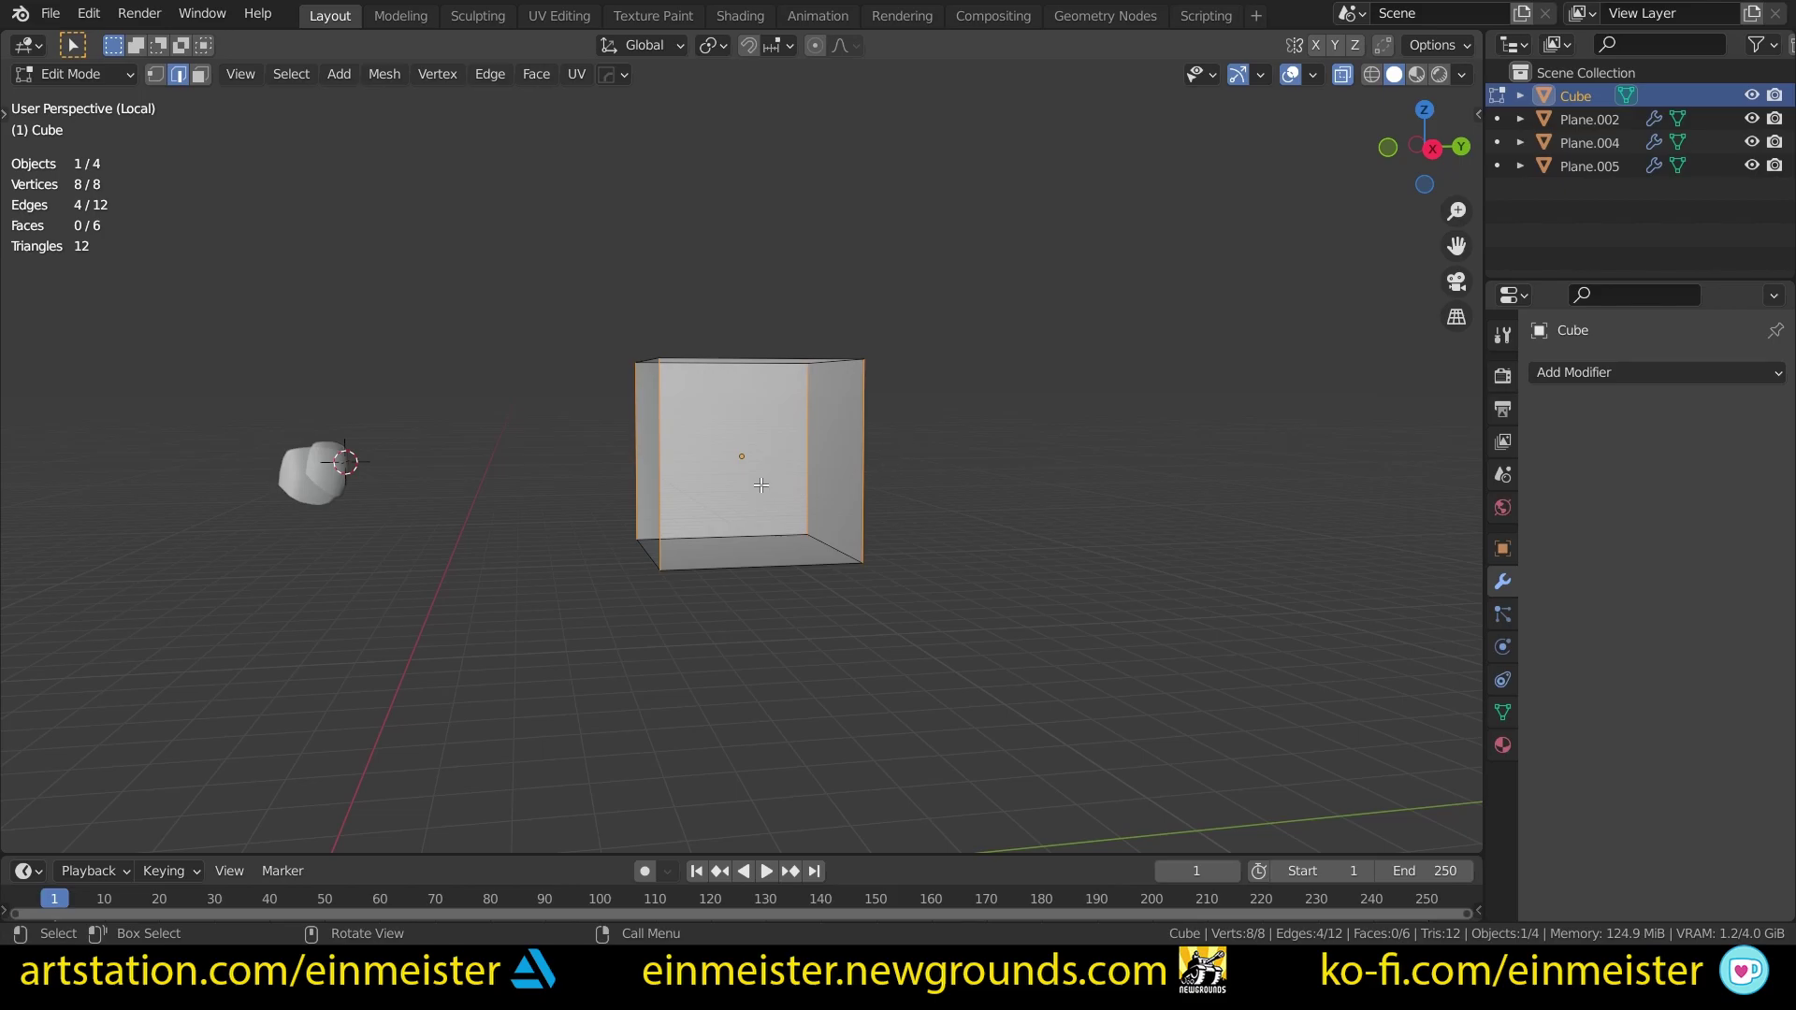
{"action": "middle_click_drag", "start_coordinate": [711, 503], "coordinate": [803, 424]}
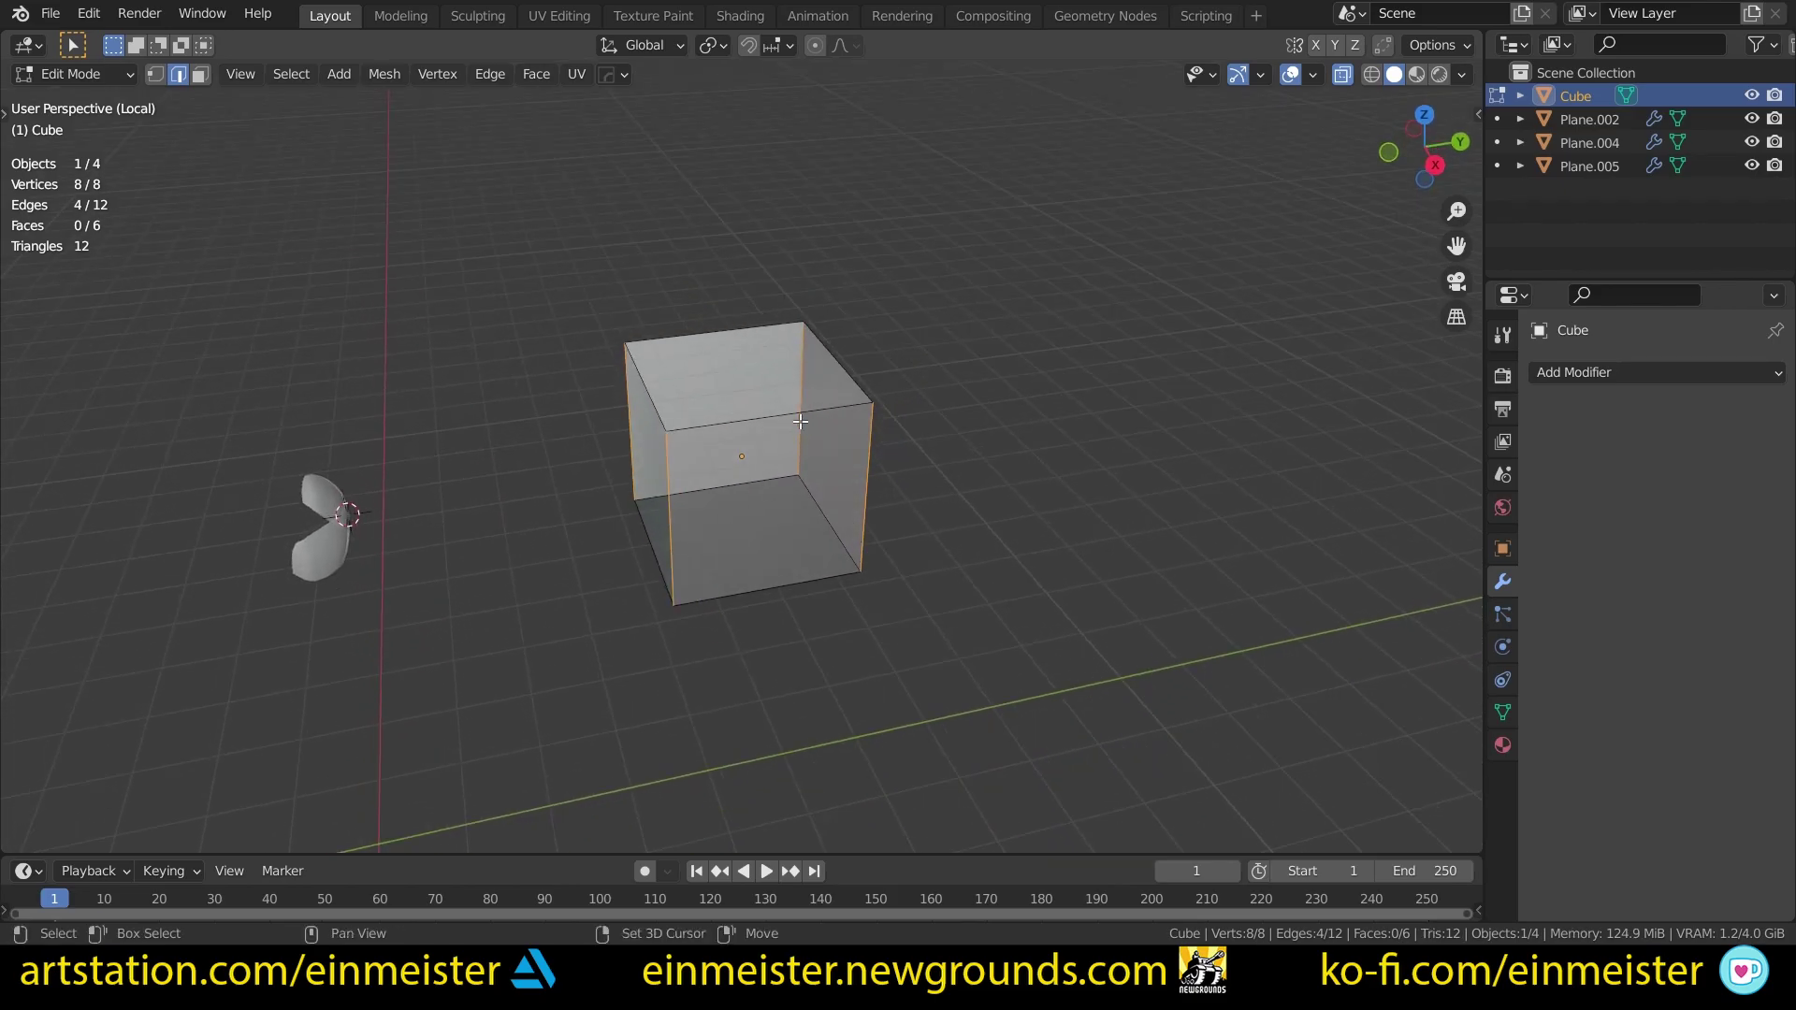
{"action": "key", "text": "F3"}
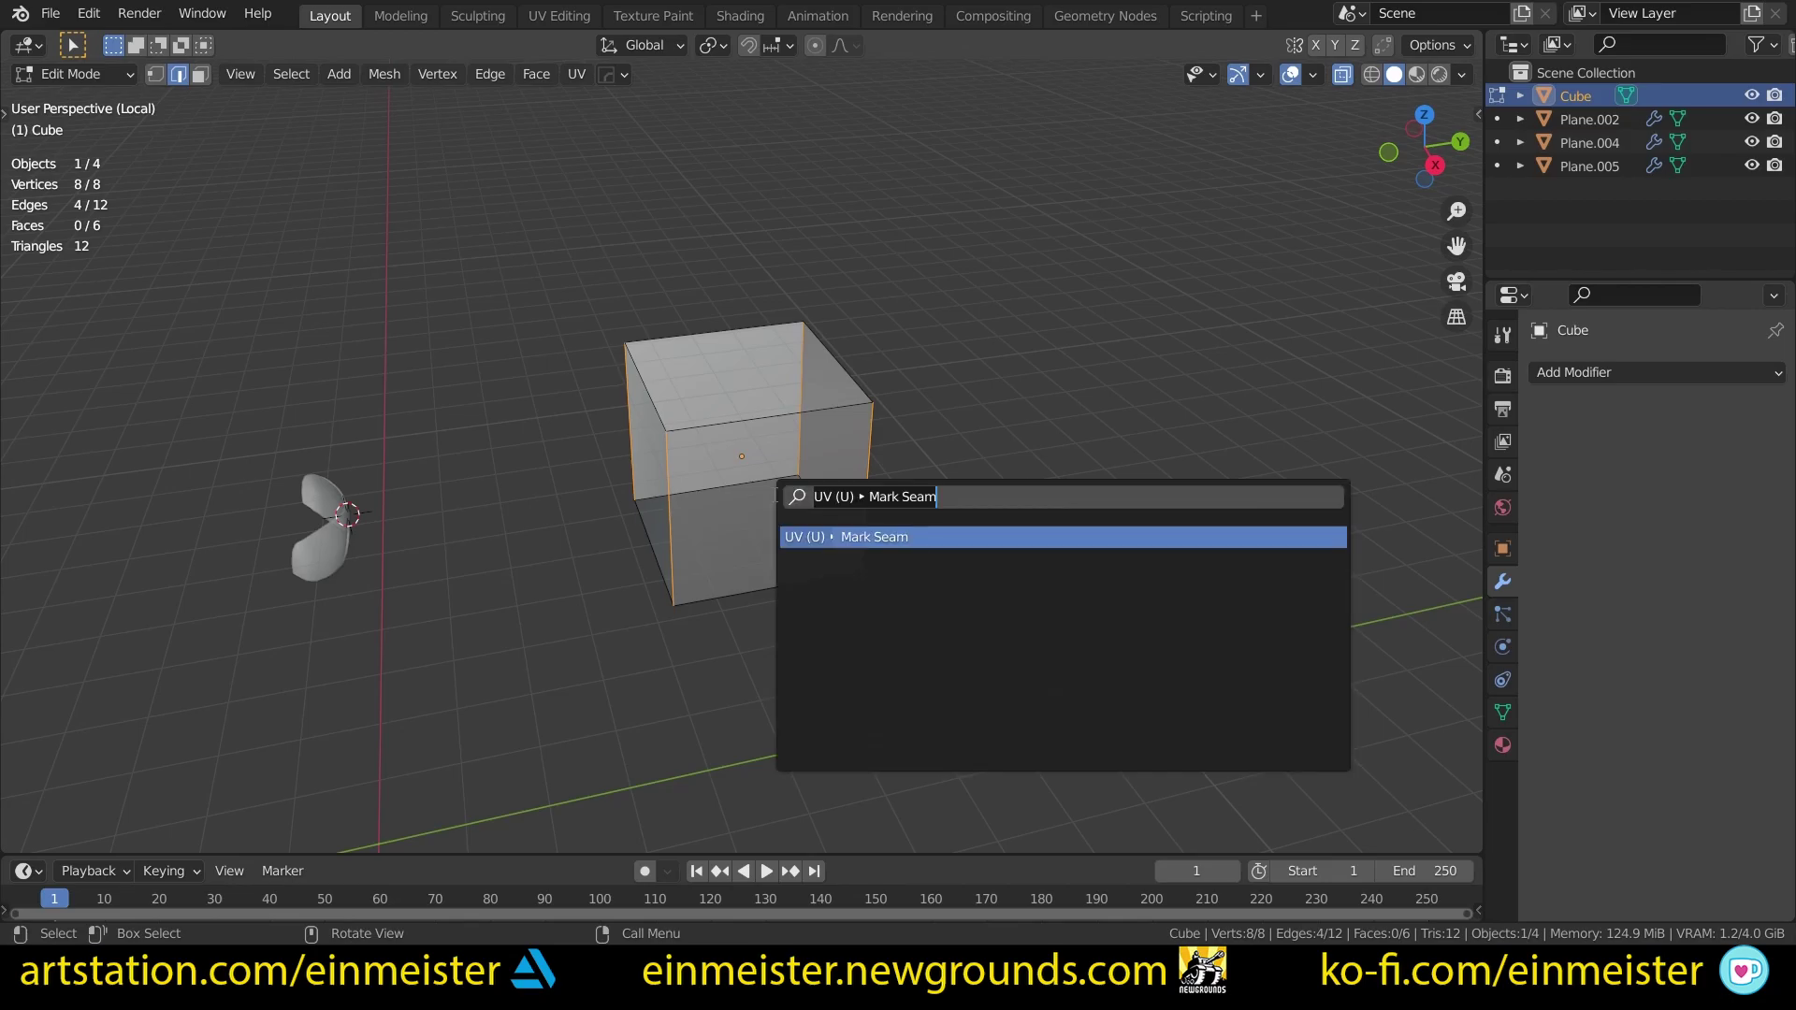
{"action": "key", "text": "Return"}
{"action": "key", "text": "u"}
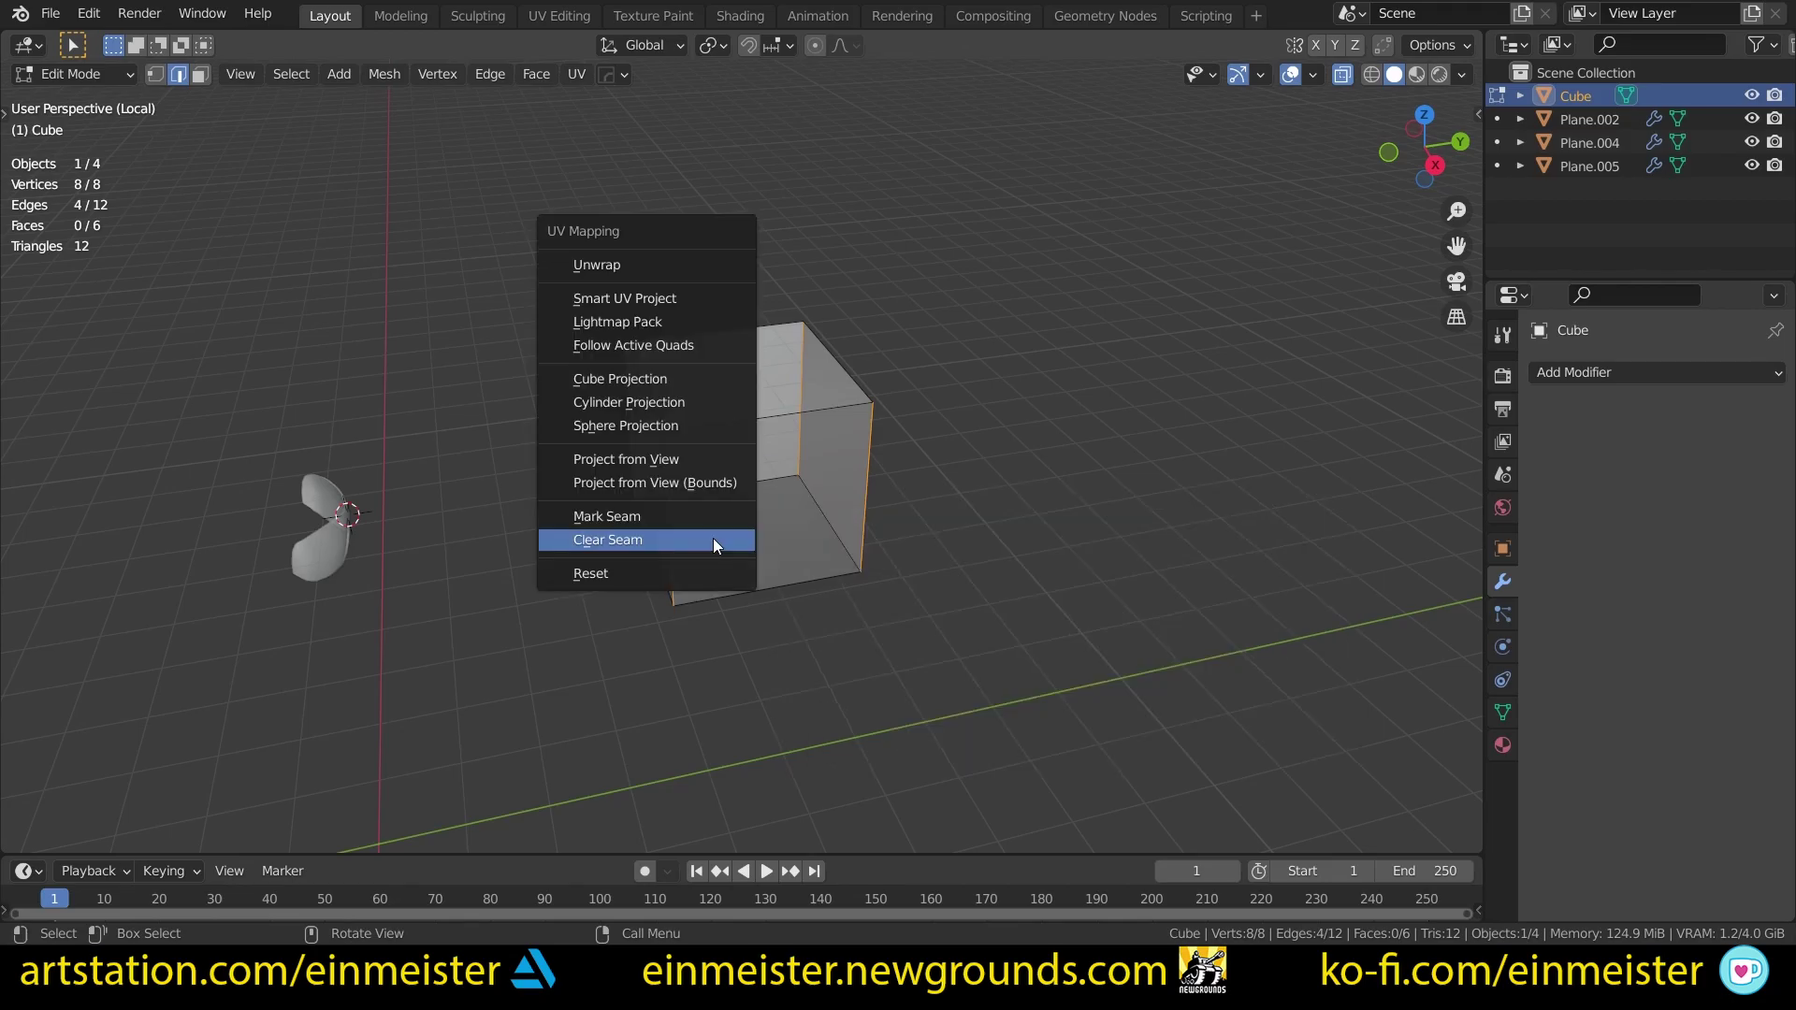
{"action": "left_click", "coordinate": [697, 512]}
Step: Select three of the cube's four upper edges and mark them as seams
{"action": "scroll", "coordinate": [706, 450], "scroll_direction": "up", "scroll_amount": 2}
{"action": "left_click", "coordinate": [632, 356]}
{"action": "left_click", "coordinate": [694, 360], "text": "shift"}
{"action": "left_click", "coordinate": [696, 310], "text": "shift"}
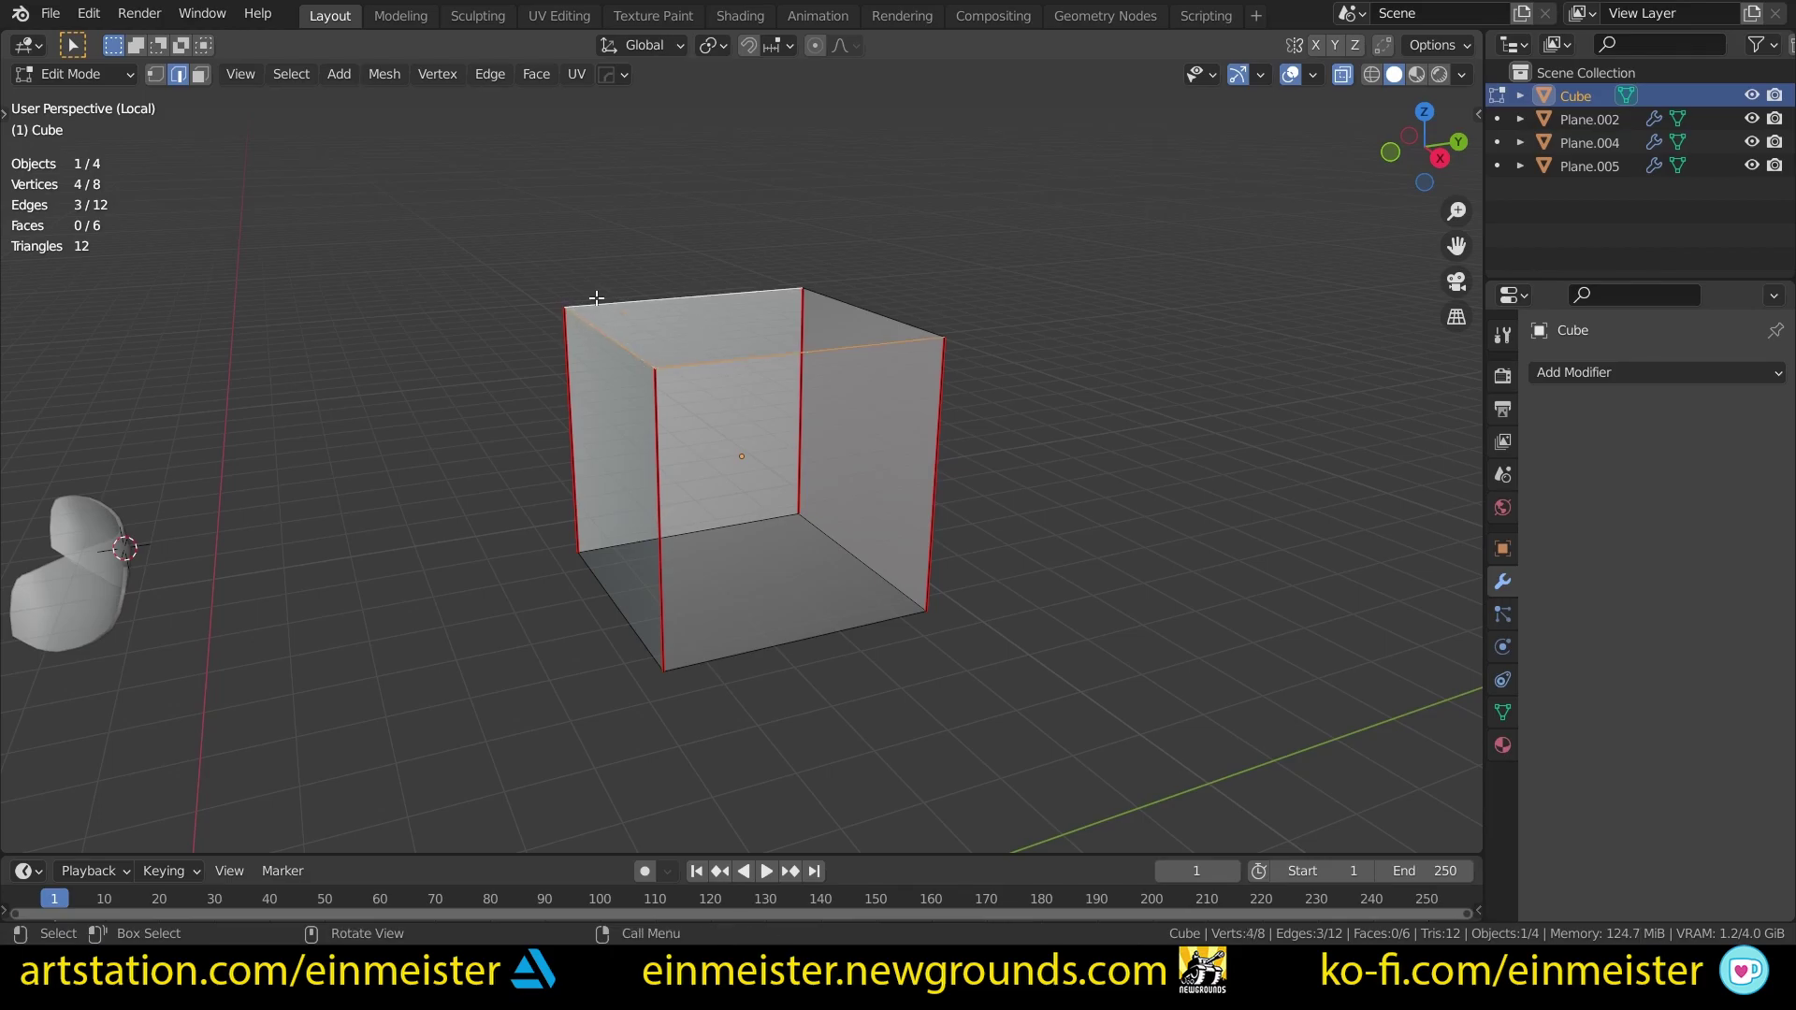
{"action": "key", "text": "u"}
{"action": "left_click", "coordinate": [704, 463]}
Step: Open the cube in the UV Editing workspace, framed in the view, and select its whole mesh
{"action": "key", "text": "Tab"}
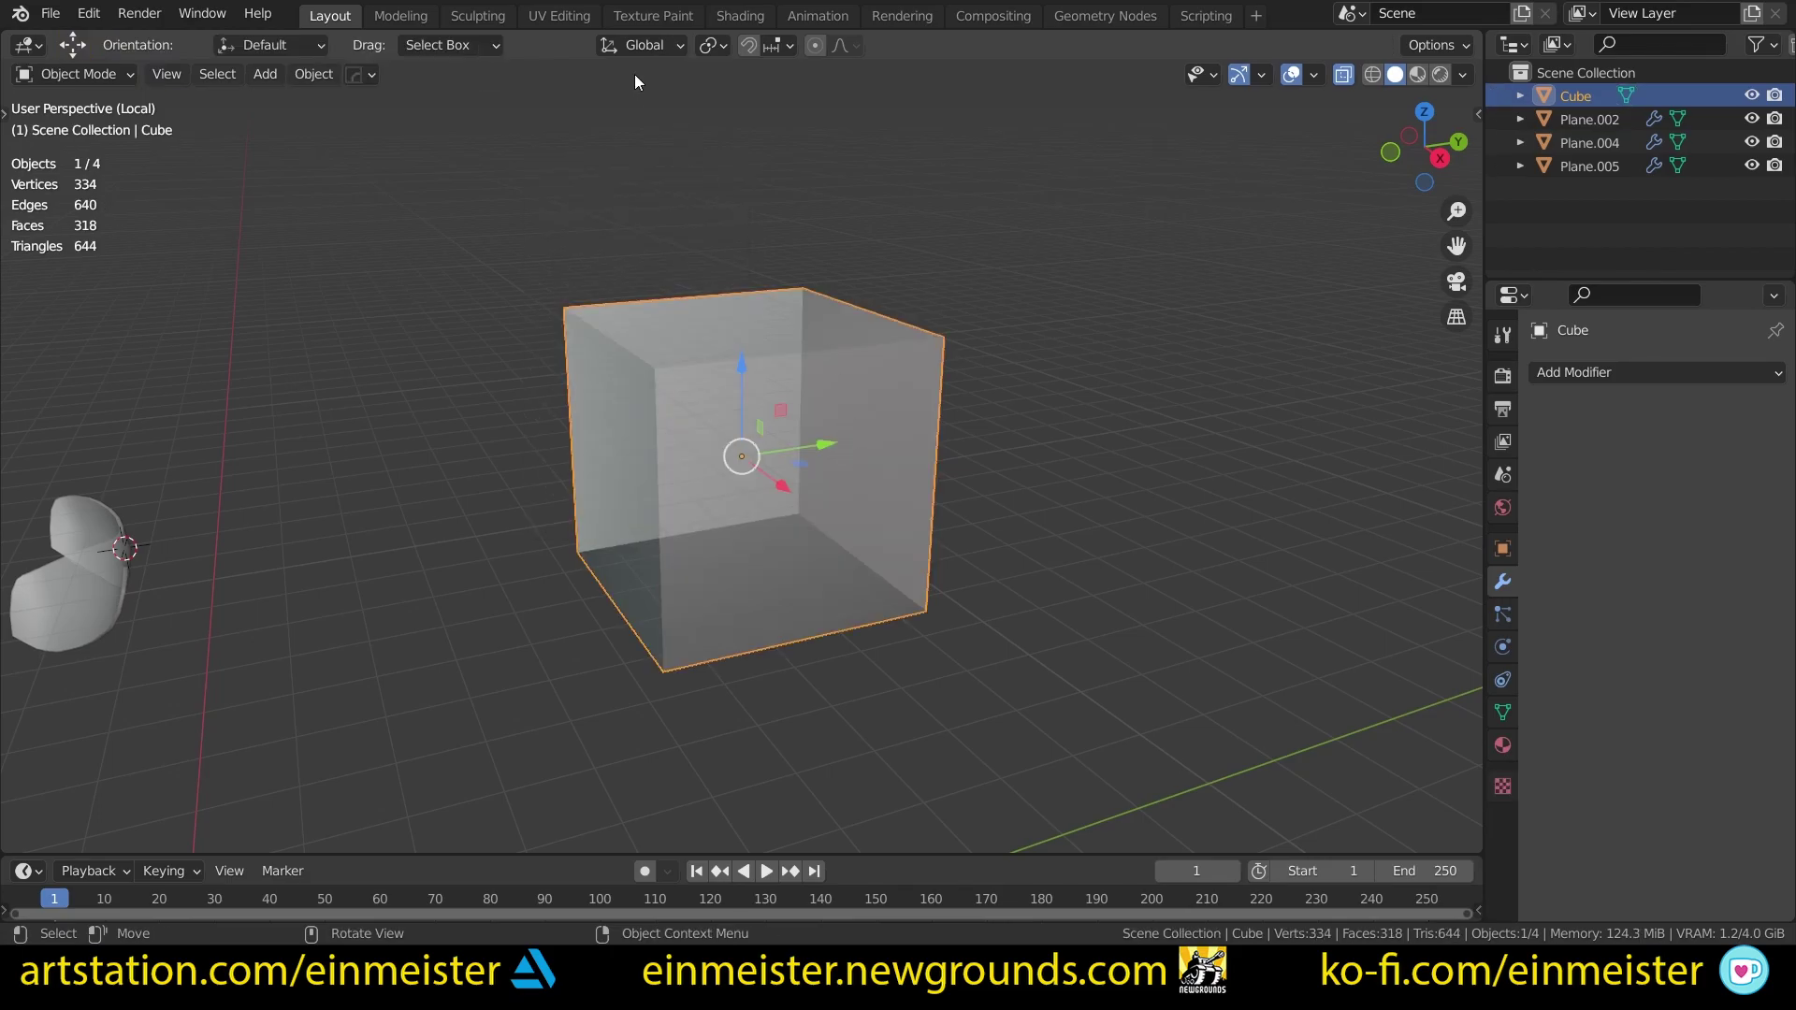
{"action": "left_click", "coordinate": [559, 16]}
{"action": "key", "text": "KP_Decimal"}
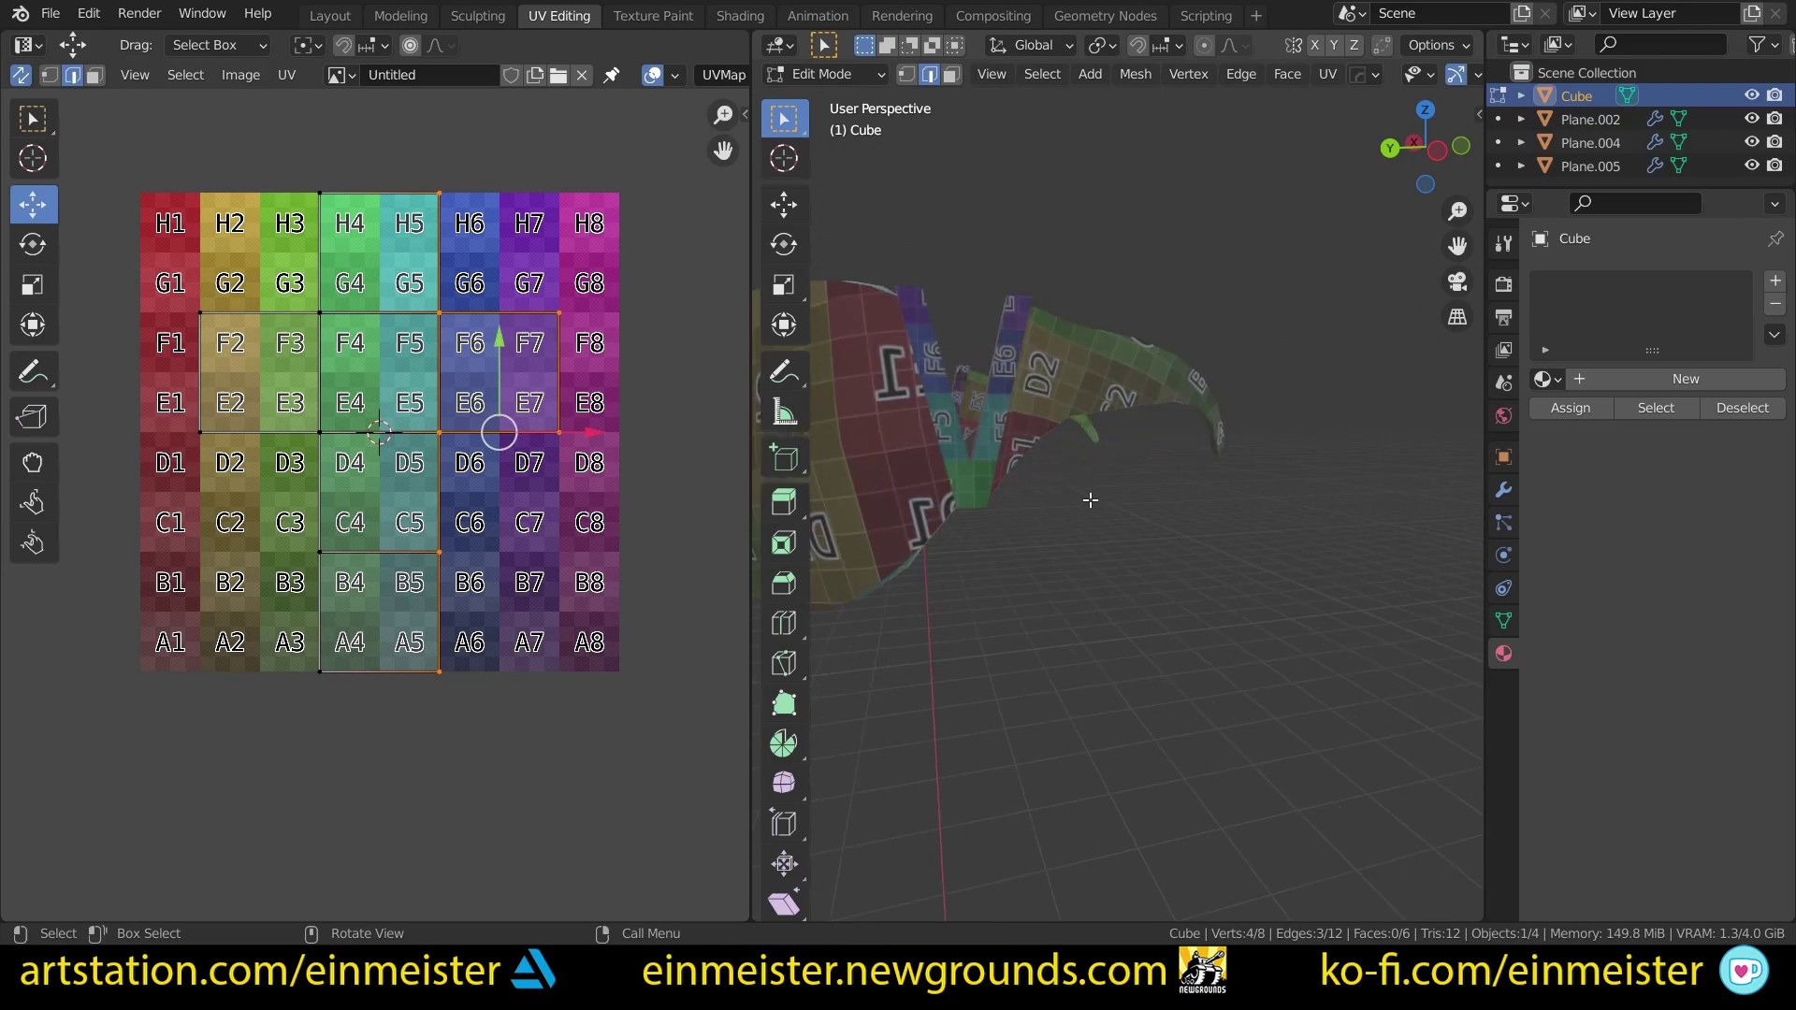
{"action": "key", "text": "a"}
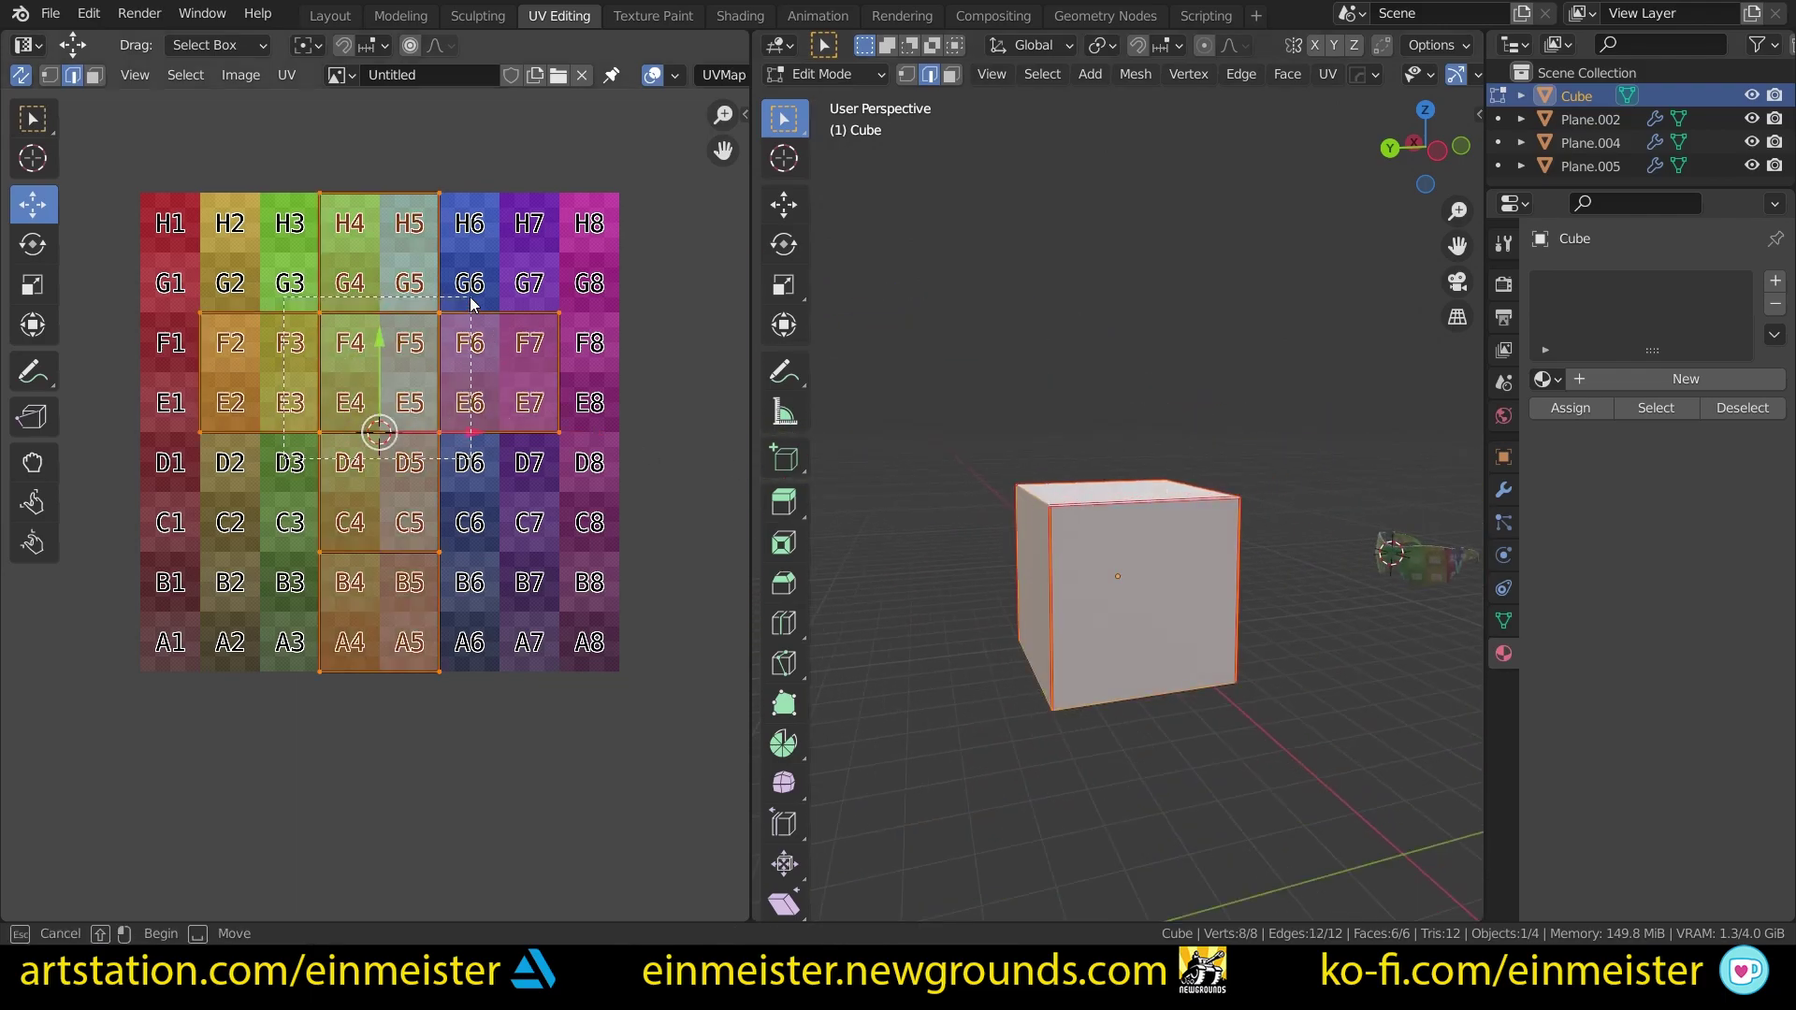
{"action": "left_click", "coordinate": [374, 374]}
{"action": "key", "text": "g"}
{"action": "right_click", "coordinate": [477, 300]}
Step: Unwrap the whole cube along its marked seams and frame the cube and its UV layout
{"action": "middle_click_drag", "start_coordinate": [1082, 597], "coordinate": [1092, 438]}
{"action": "key", "text": "Tab"}
{"action": "key", "text": "Tab"}
{"action": "key", "text": "u"}
{"action": "left_click", "coordinate": [168, 301]}
{"action": "left_click_drag", "start_coordinate": [1030, 506], "coordinate": [1049, 668], "text": "alt"}
{"action": "key", "text": "KP_Decimal"}
{"action": "left_click_drag", "start_coordinate": [1110, 552], "coordinate": [1228, 522], "text": "alt"}
{"action": "scroll", "coordinate": [1122, 605], "scroll_direction": "down", "scroll_amount": 6}
{"action": "scroll", "coordinate": [282, 508], "scroll_direction": "up", "scroll_amount": 2}
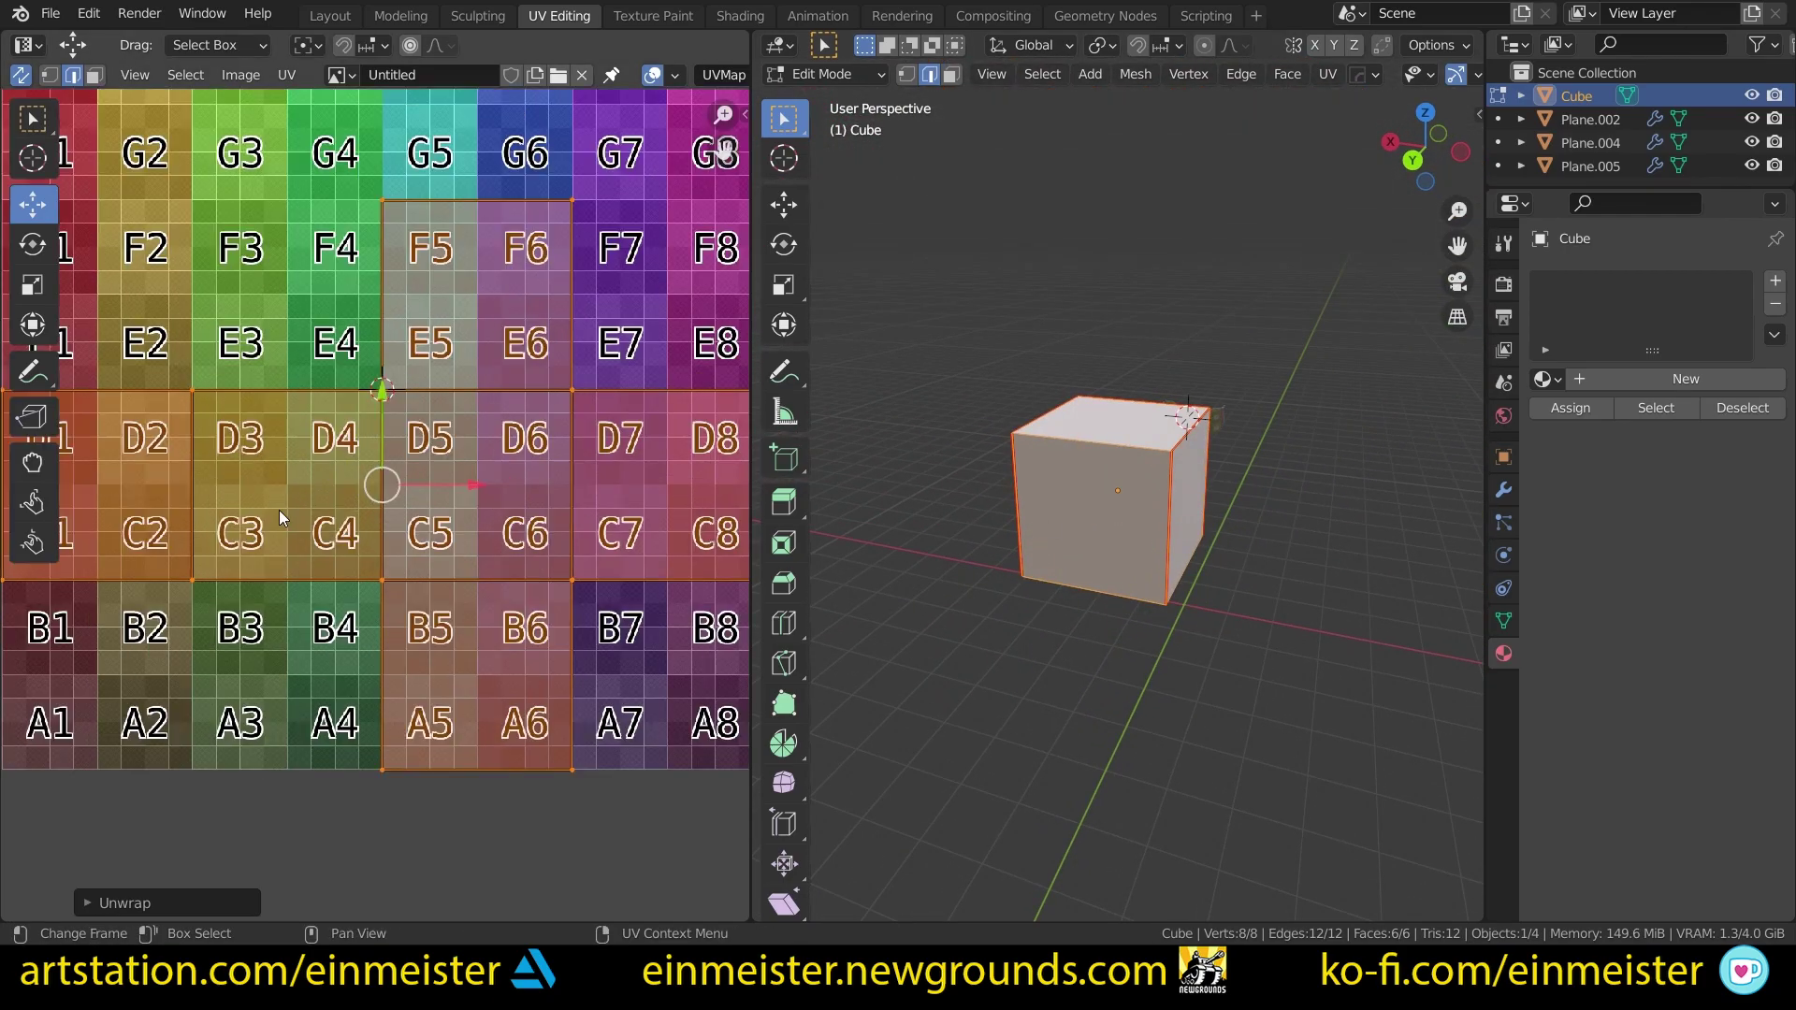
{"action": "scroll", "coordinate": [412, 502], "scroll_direction": "down", "scroll_amount": 2}
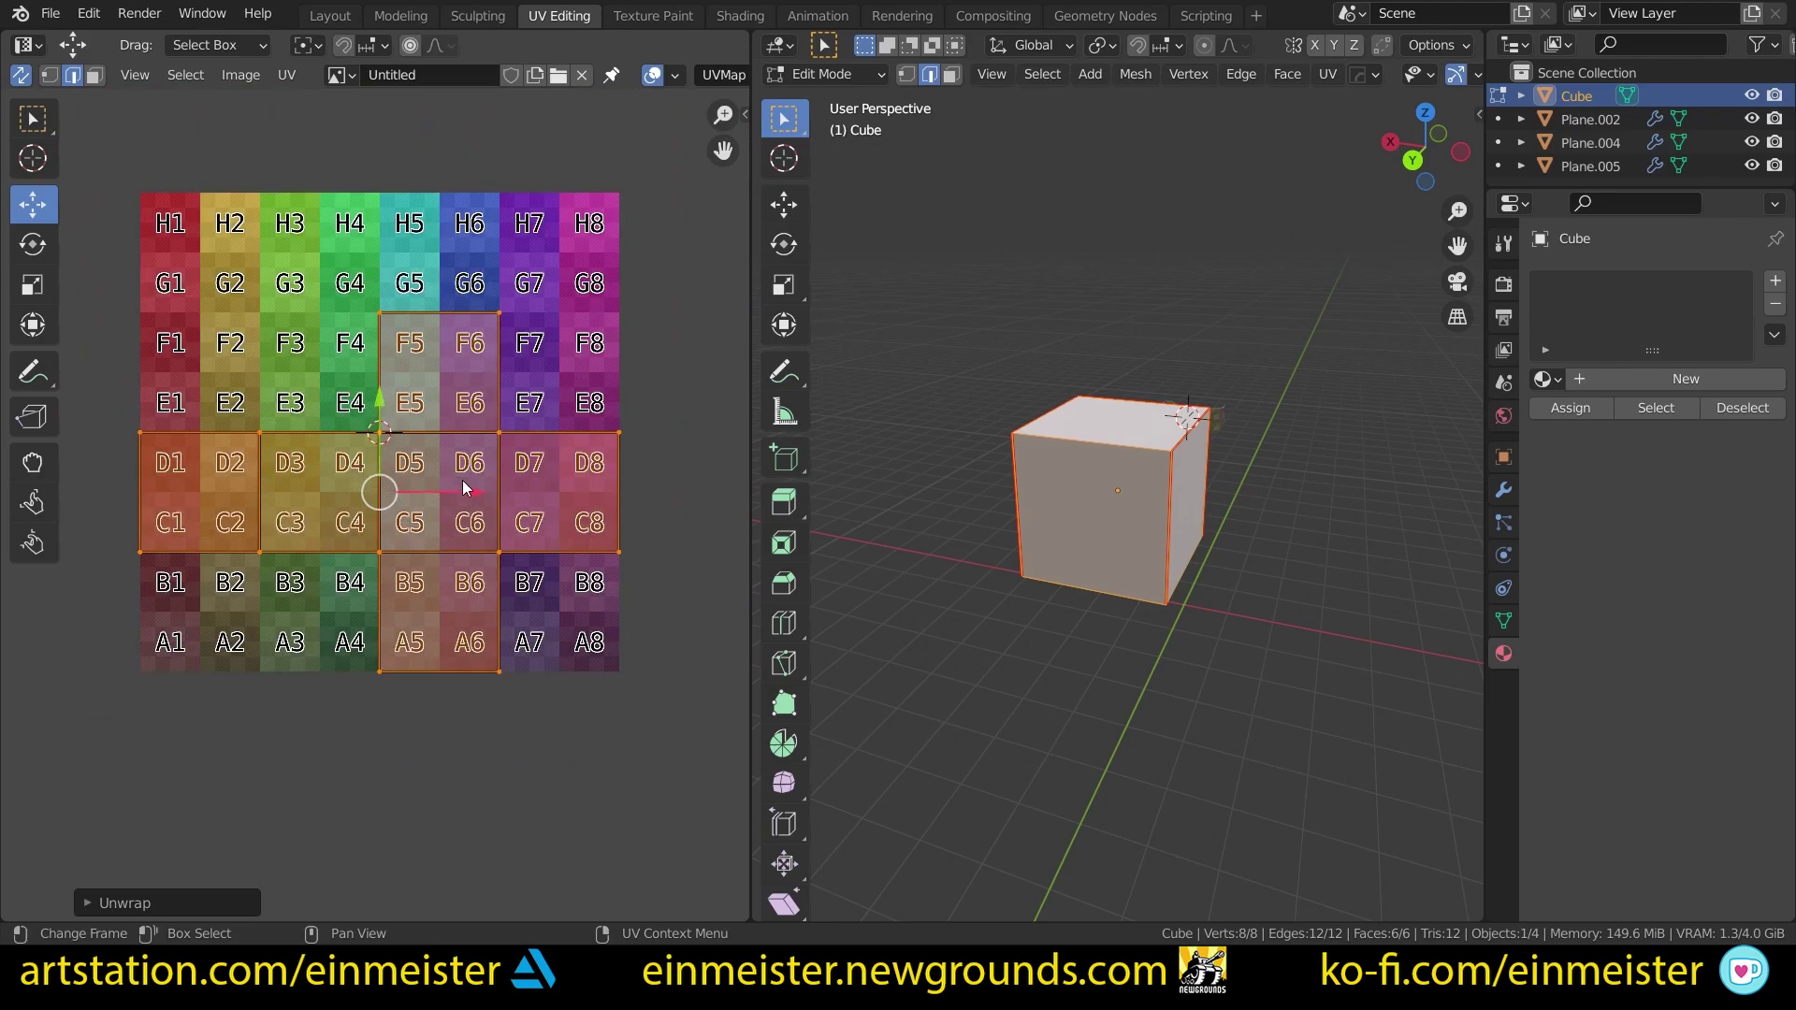
Step: Try moving the outer end edge of the horizontal strip in the cube's UV layout
{"action": "left_click", "coordinate": [655, 424]}
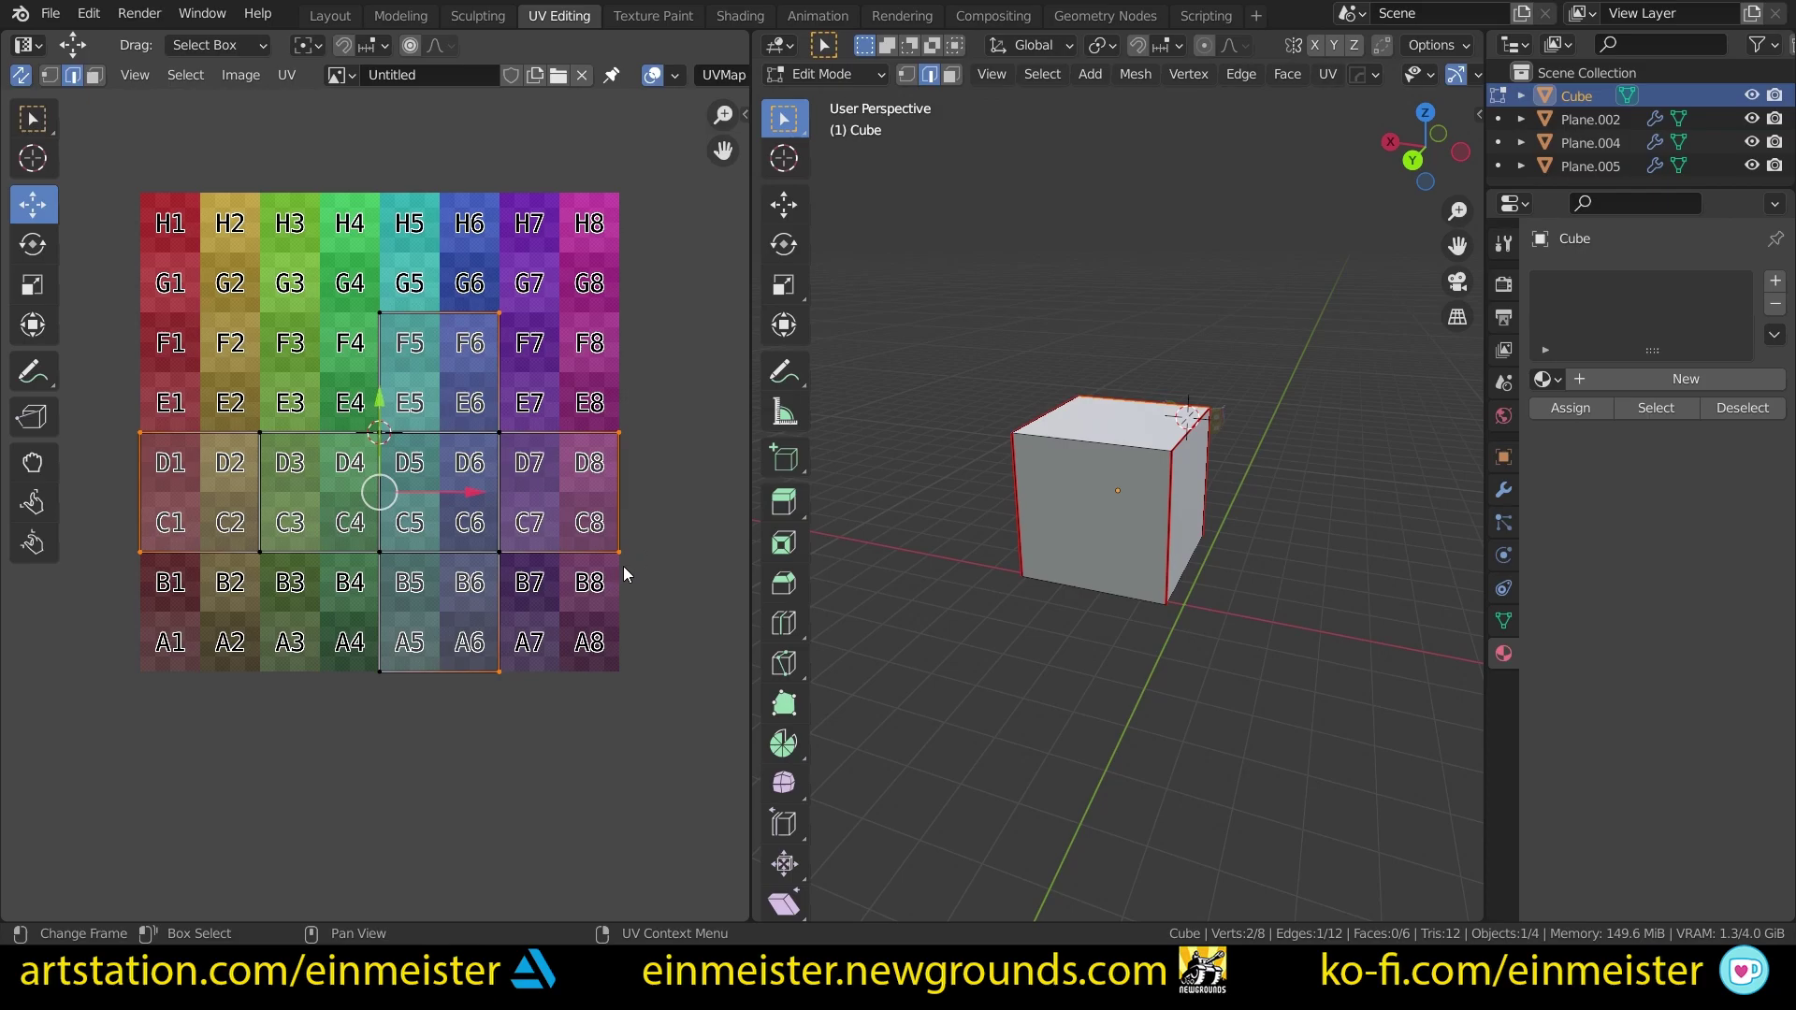
{"action": "key", "text": "g"}
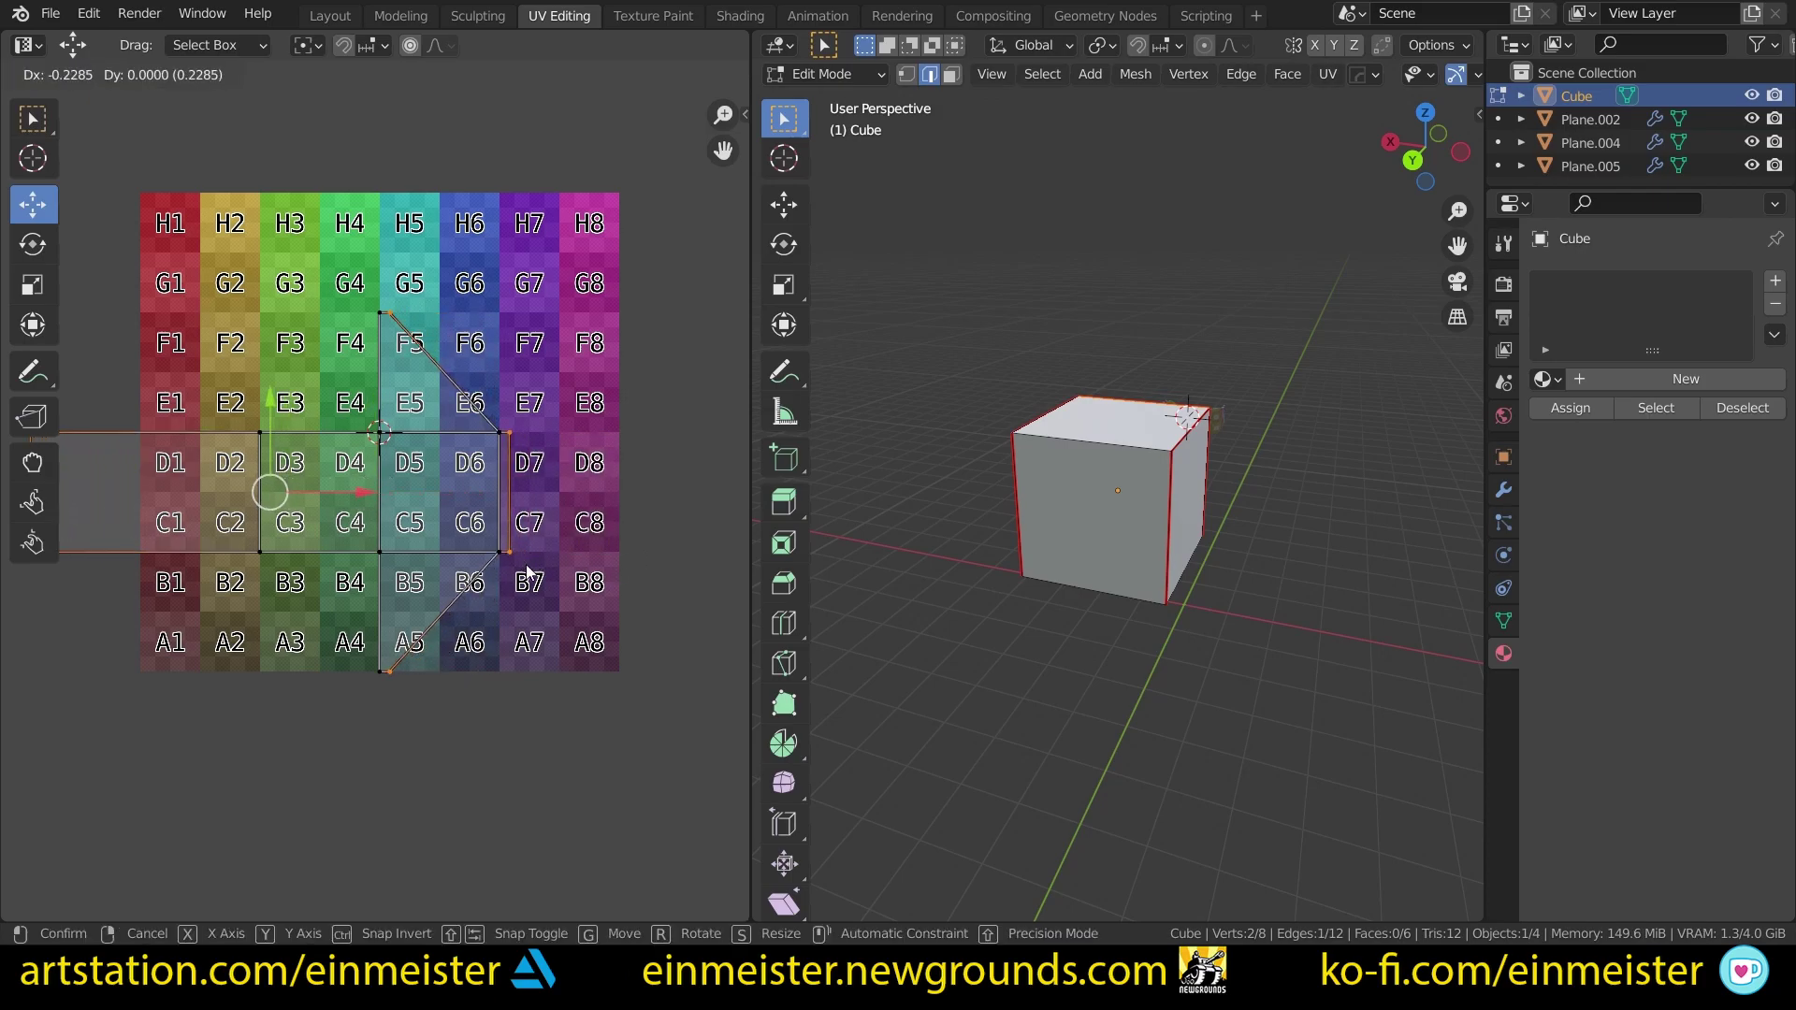
{"action": "right_click", "coordinate": [527, 566]}
{"action": "key", "text": "g"}
{"action": "right_click", "coordinate": [494, 507]}
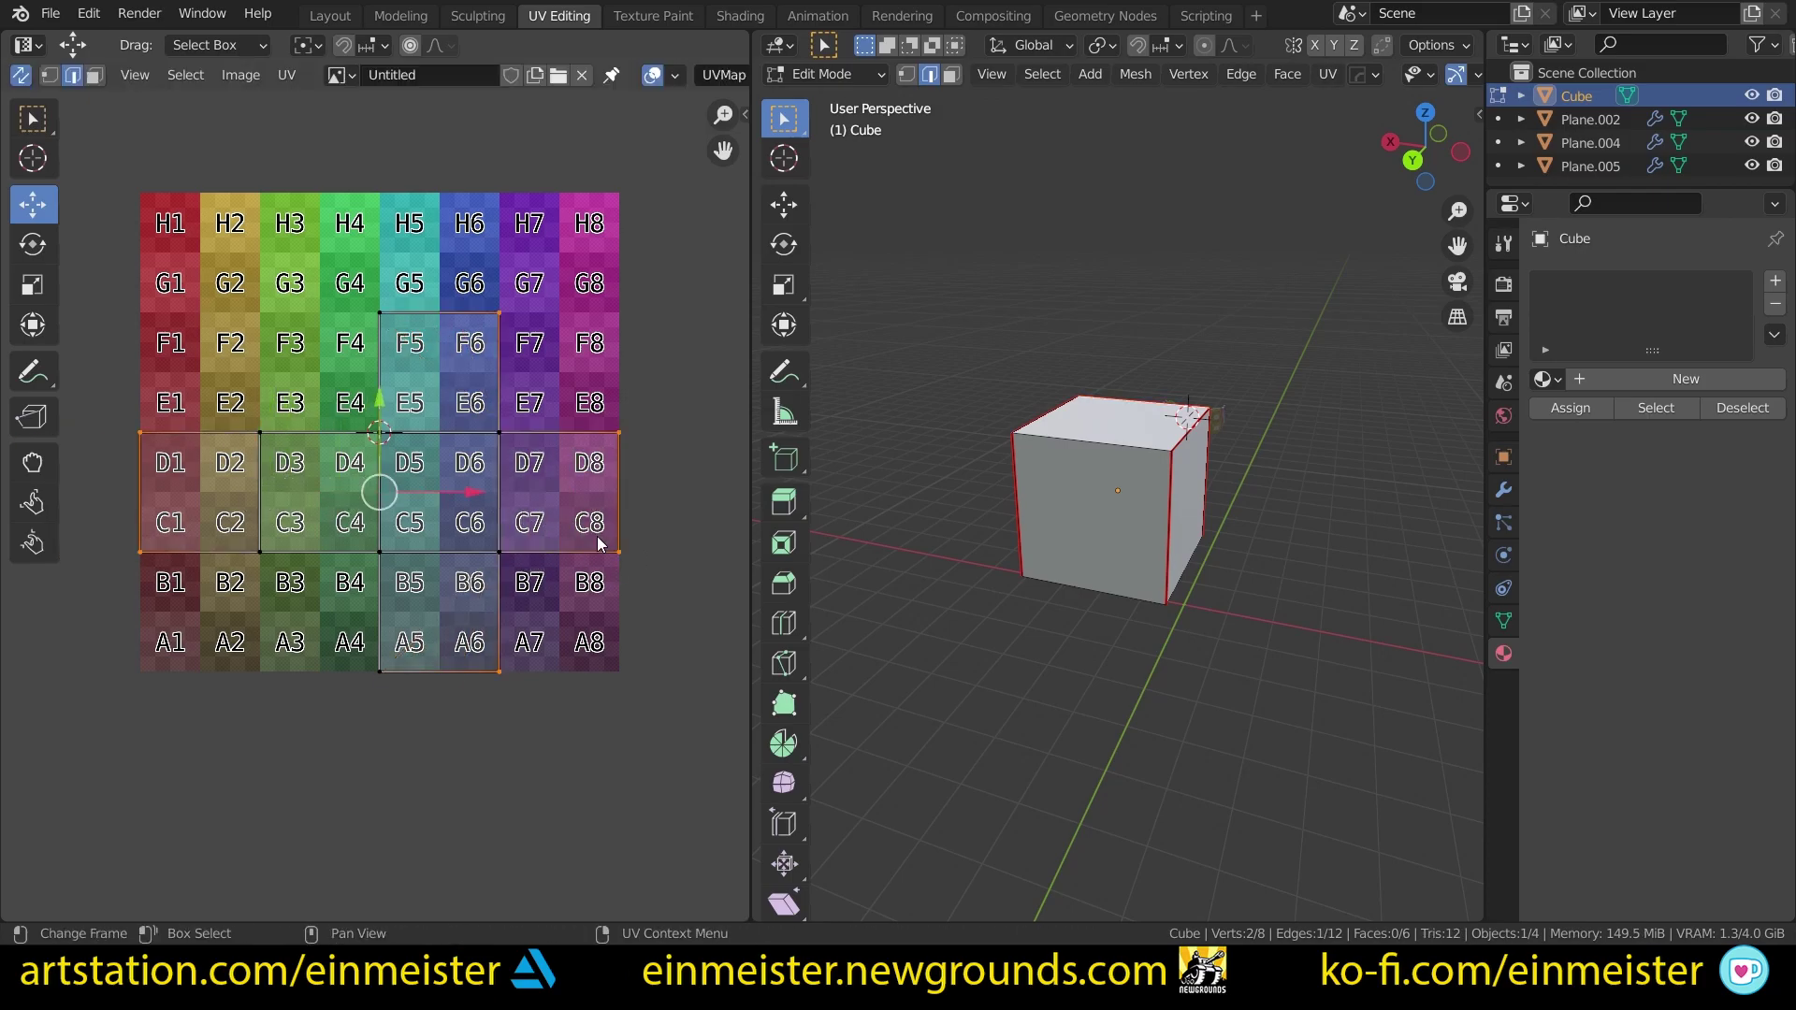
Step: Switch to UV face selection and try shifting the outer squares of the cube's layout toward its central square
{"action": "key", "text": "3"}
{"action": "left_click", "coordinate": [560, 503]}
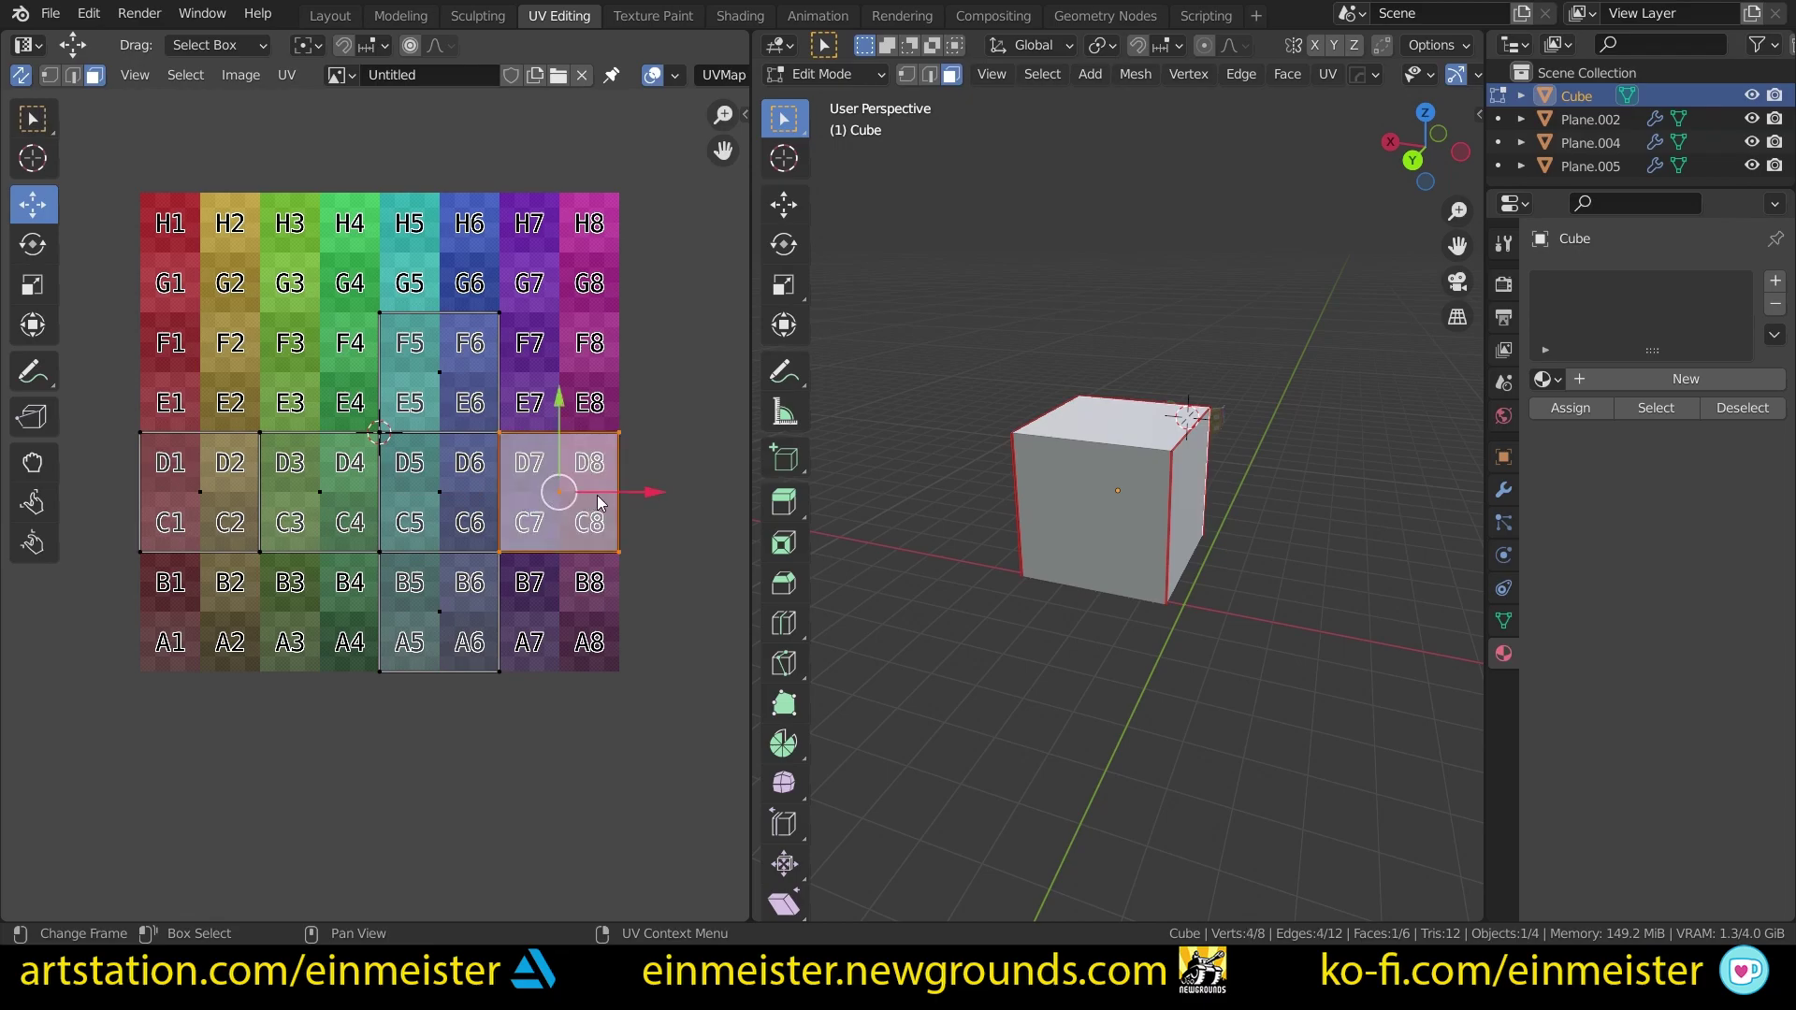
{"action": "left_click_drag", "start_coordinate": [592, 508], "coordinate": [495, 510]}
{"action": "right_click", "coordinate": [494, 512]}
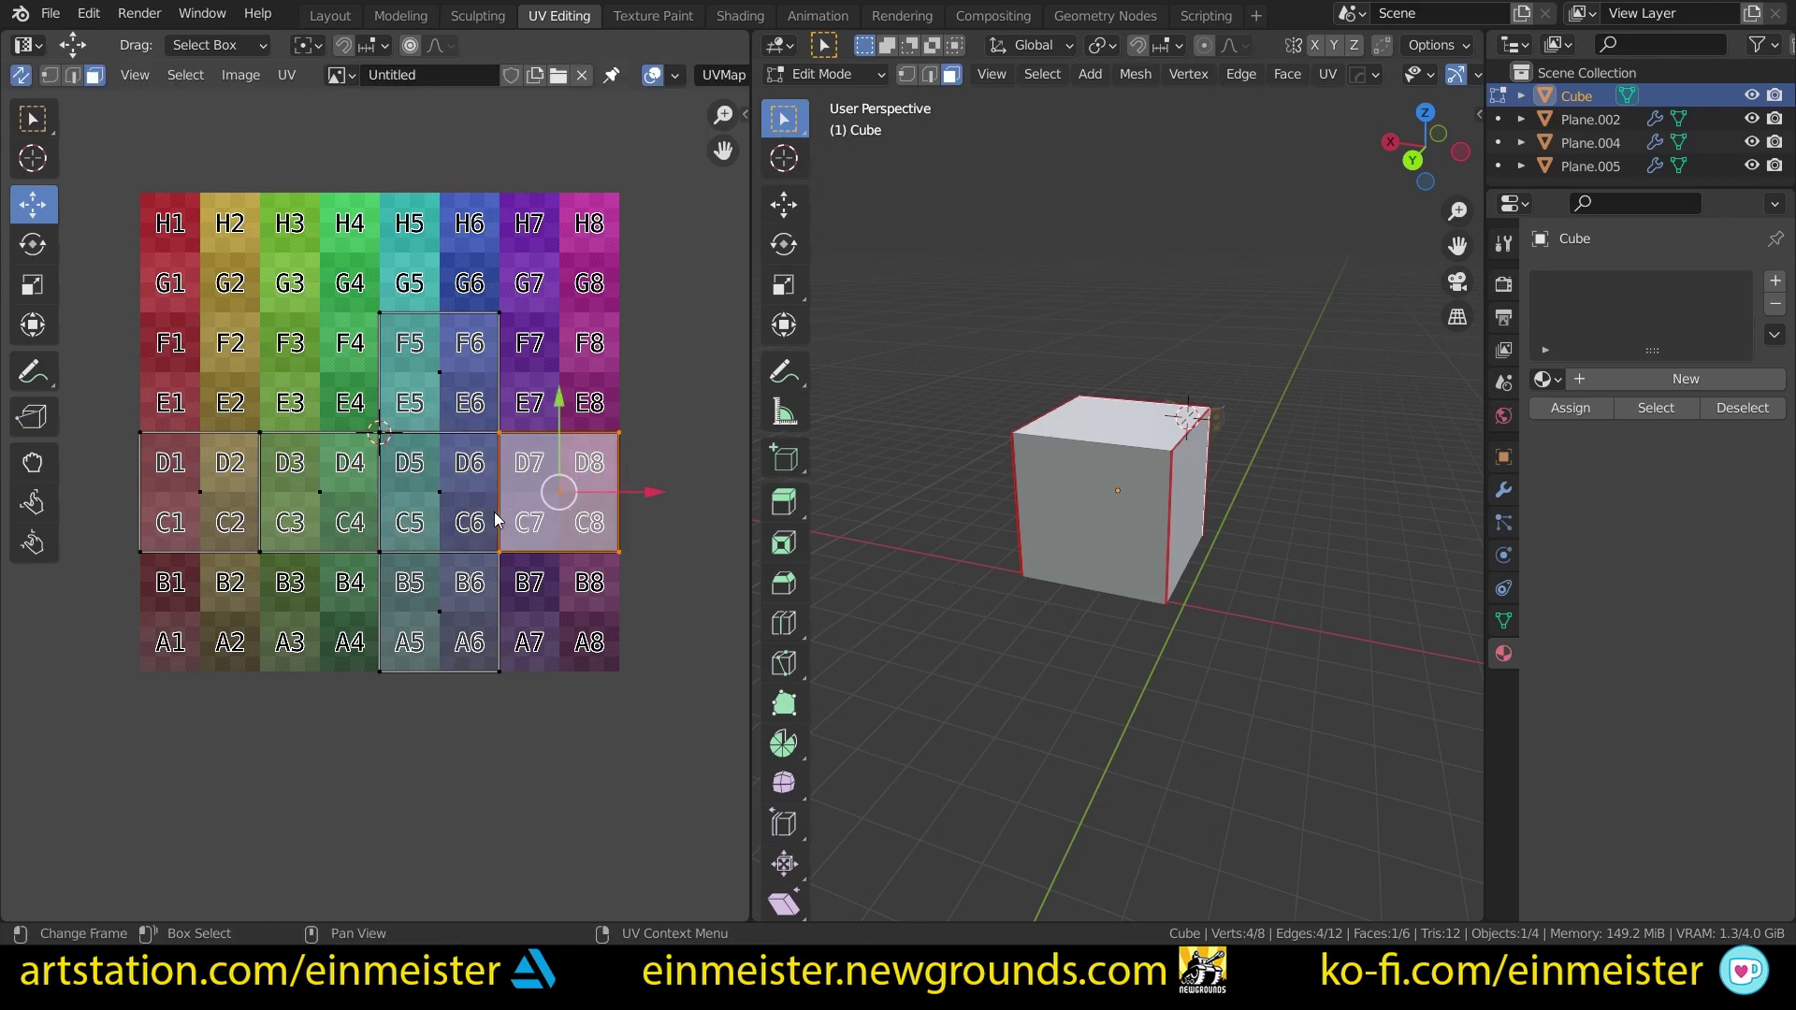
{"action": "left_click_drag", "start_coordinate": [347, 485], "coordinate": [430, 488]}
{"action": "right_click", "coordinate": [429, 485]}
{"action": "left_click_drag", "start_coordinate": [429, 376], "coordinate": [438, 508]}
{"action": "right_click", "coordinate": [438, 508]}
{"action": "left_click_drag", "start_coordinate": [445, 599], "coordinate": [444, 473]}
{"action": "right_click", "coordinate": [445, 474]}
{"action": "left_click_drag", "start_coordinate": [184, 488], "coordinate": [408, 480]}
{"action": "right_click", "coordinate": [407, 481]}
Step: Delete the cube and return to the lens mesh in the Layout workspace, viewed at its outer end
{"action": "key", "text": "Tab"}
{"action": "key", "text": "x"}
{"action": "left_click", "coordinate": [1046, 482]}
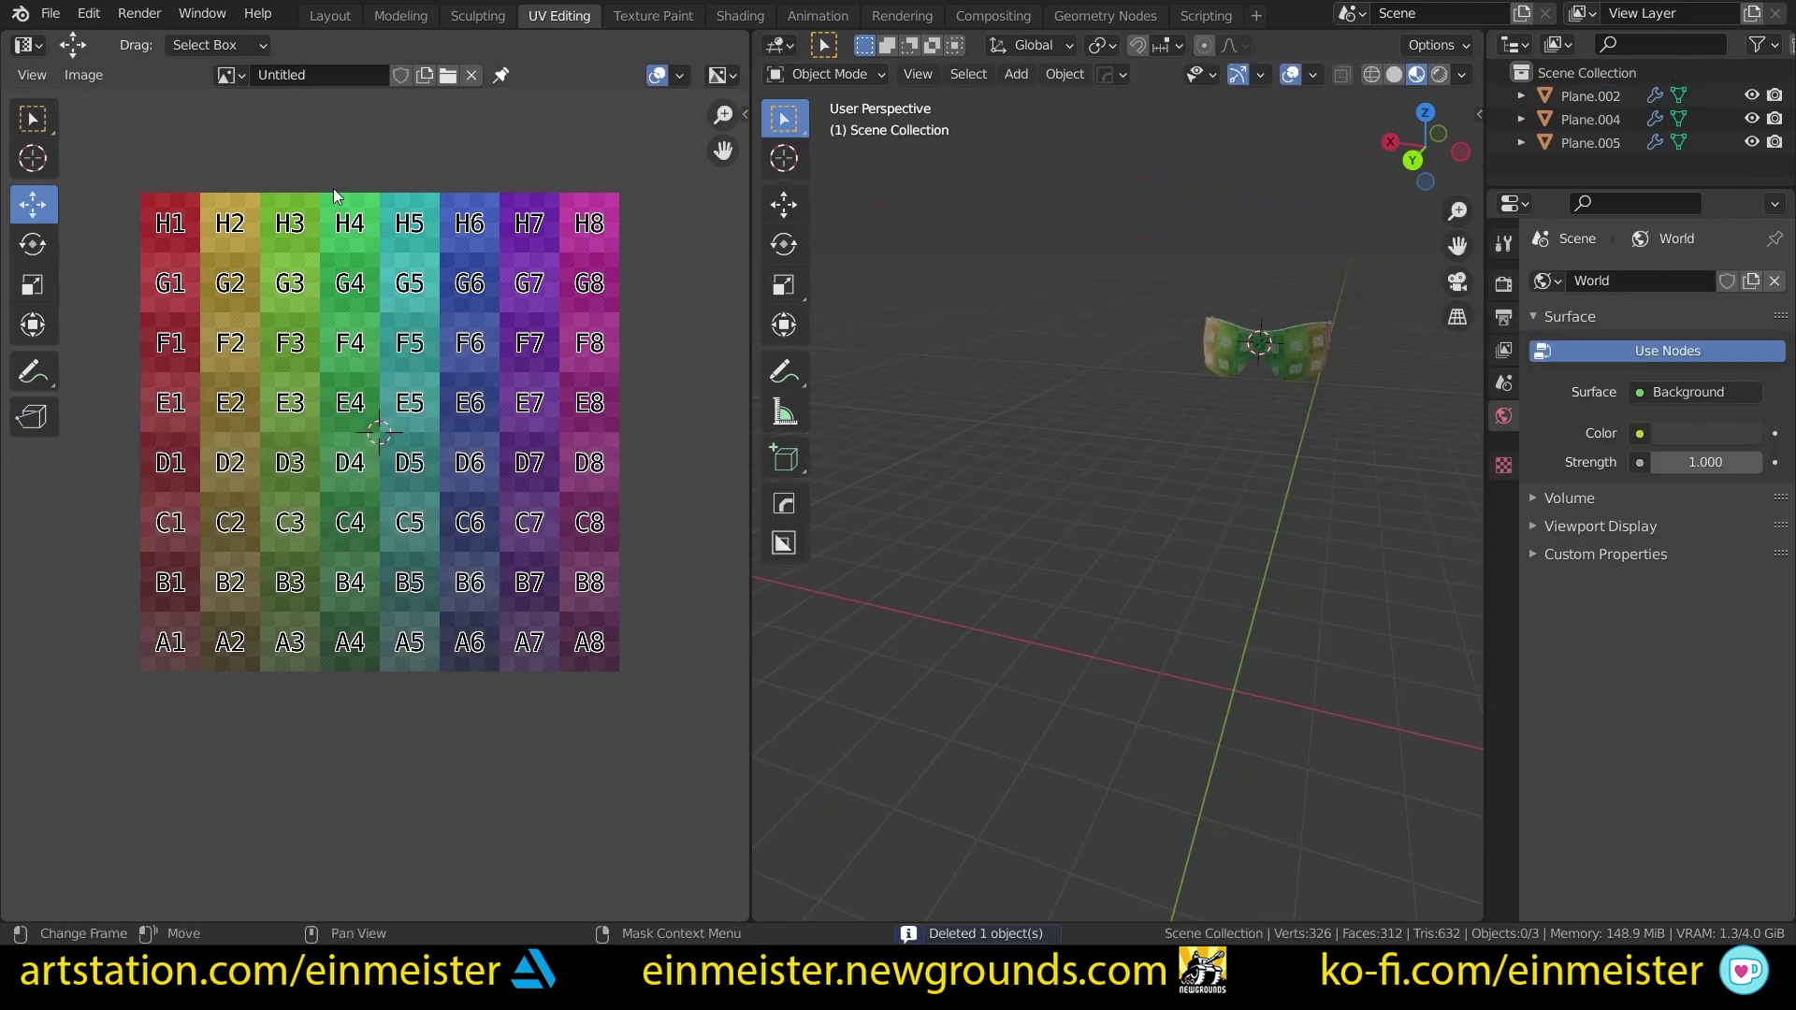
{"action": "left_click", "coordinate": [329, 15]}
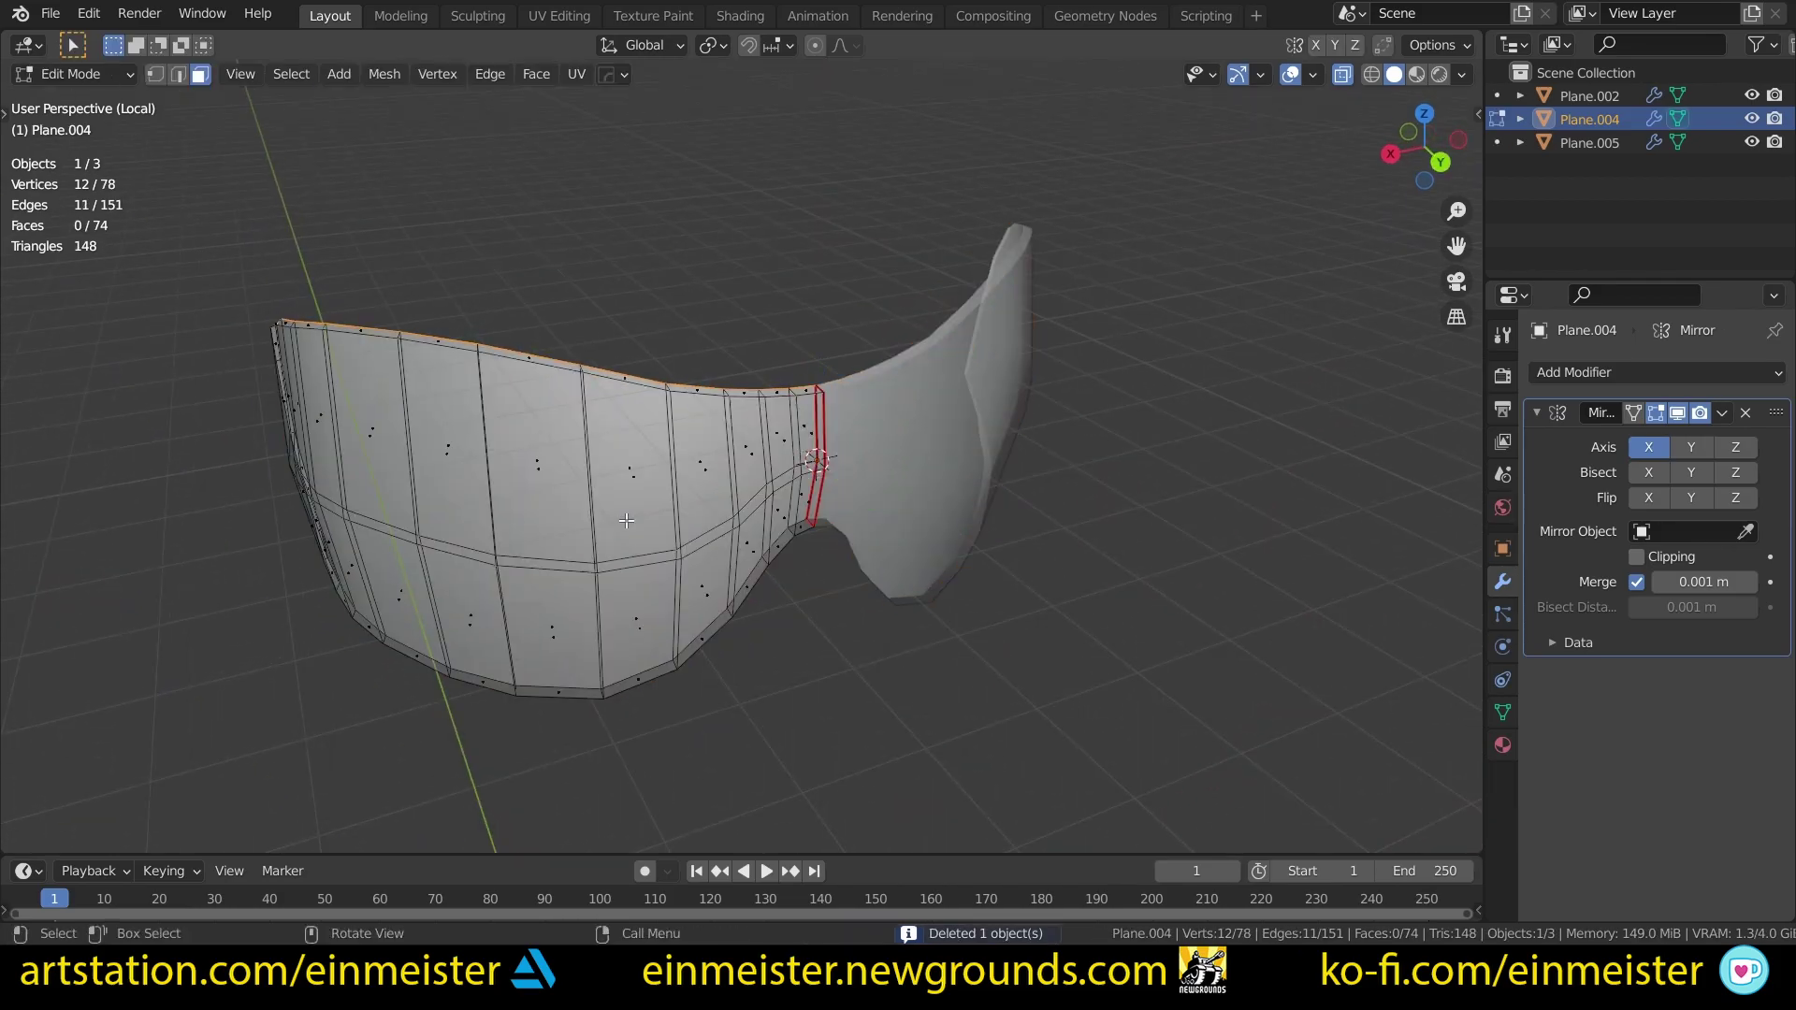
{"action": "middle_click_drag", "start_coordinate": [645, 561], "coordinate": [885, 466]}
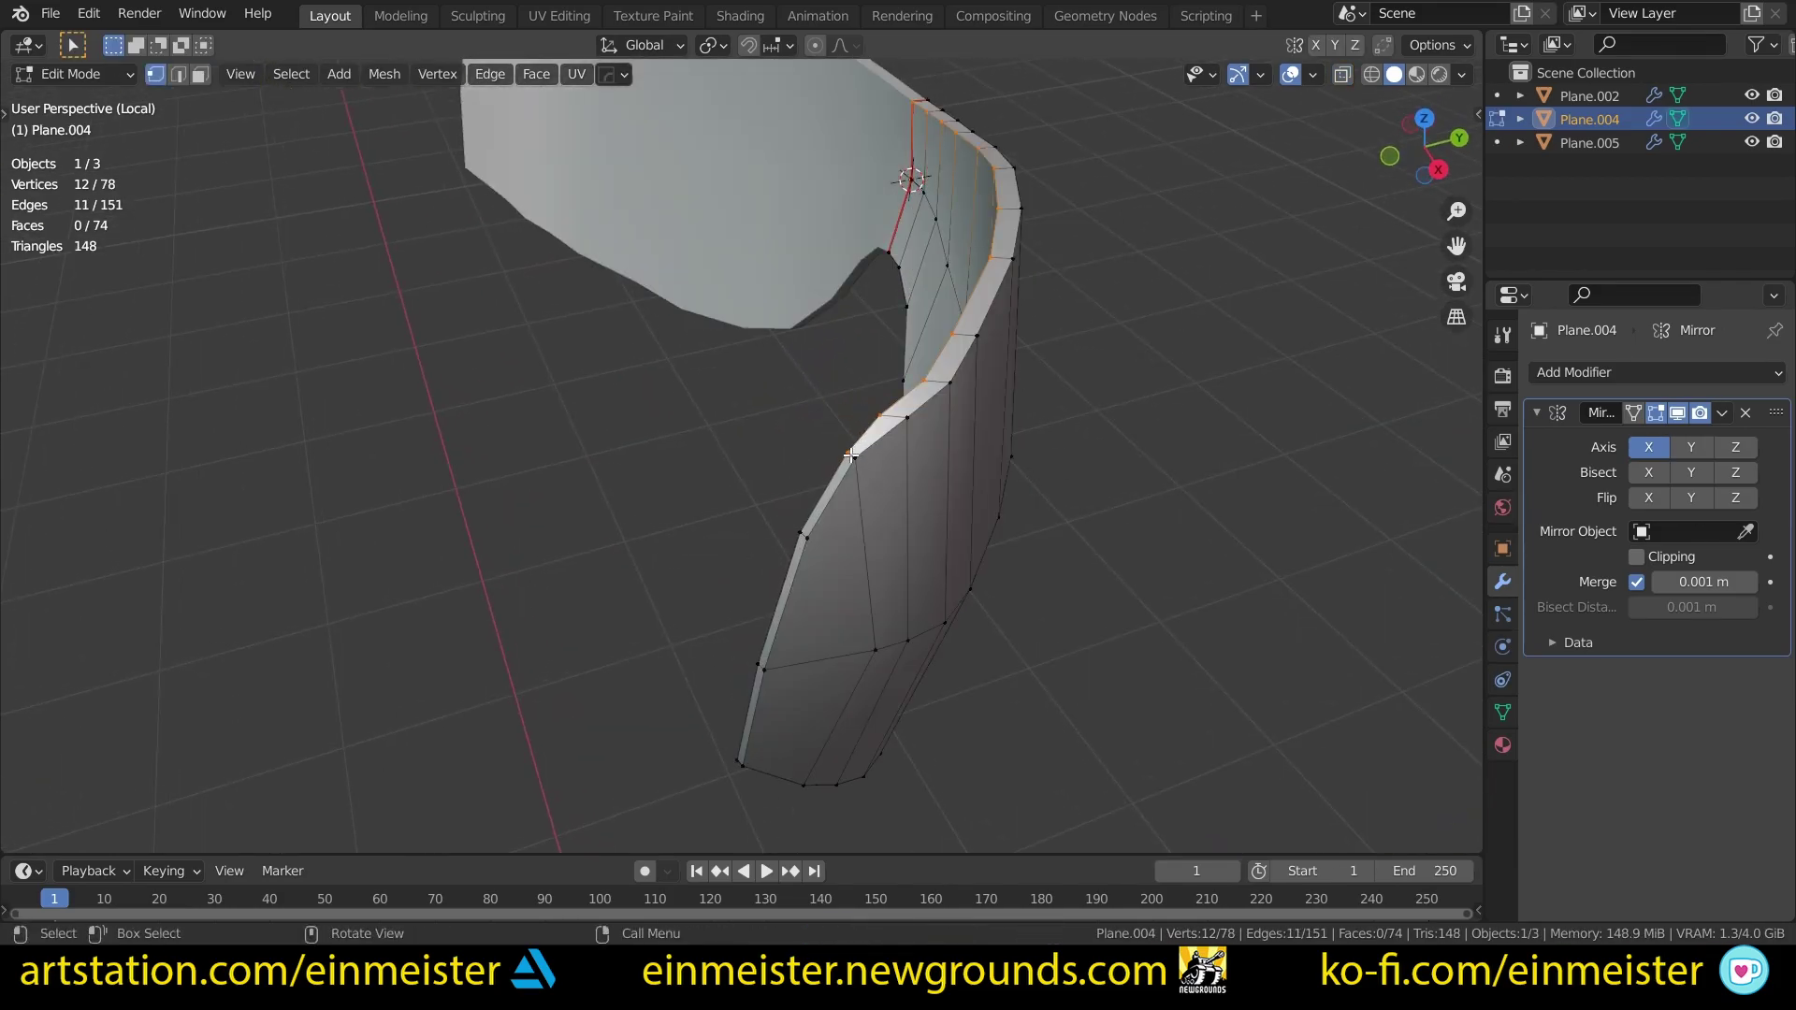
{"action": "key", "text": "e"}
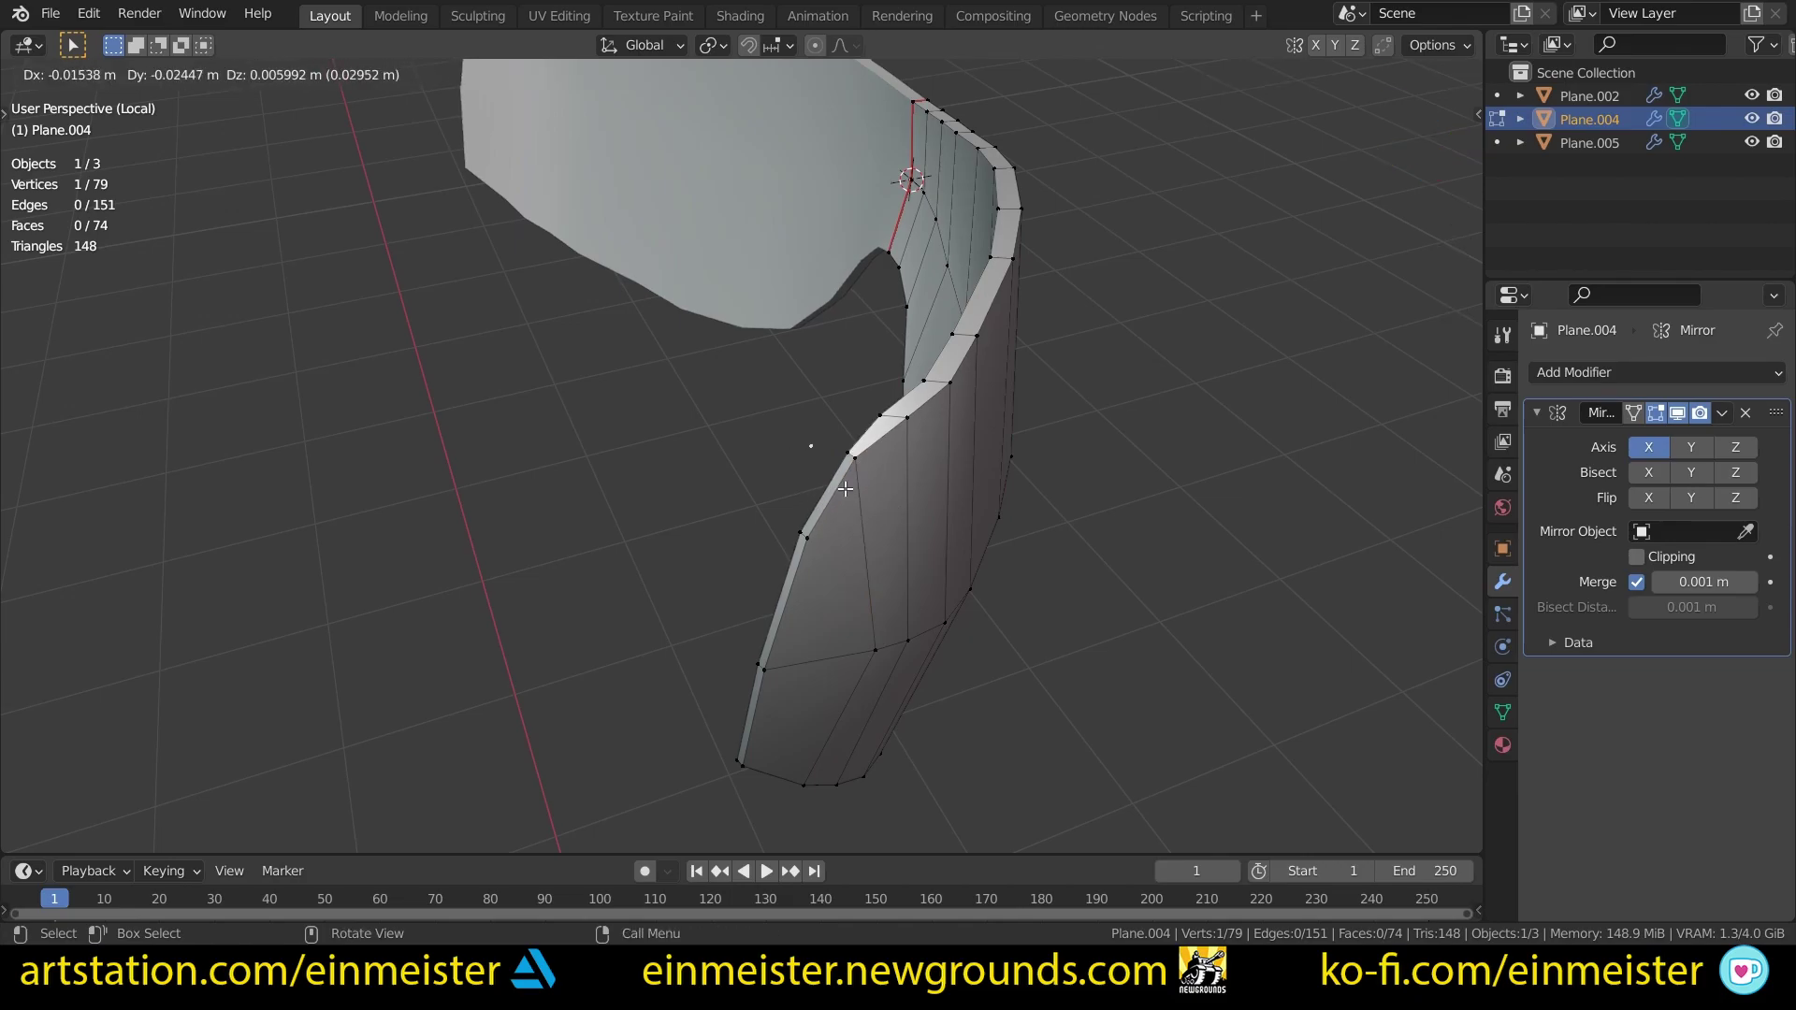
{"action": "right_click", "coordinate": [845, 488]}
{"action": "key", "text": "ctrl+z"}
Step: Mark the short edge across the rim thickness at the lens's upper outer corner as a seam
{"action": "key", "text": "KP_Decimal"}
{"action": "key", "text": "2"}
{"action": "scroll", "coordinate": [693, 465], "scroll_direction": "down", "scroll_amount": 3}
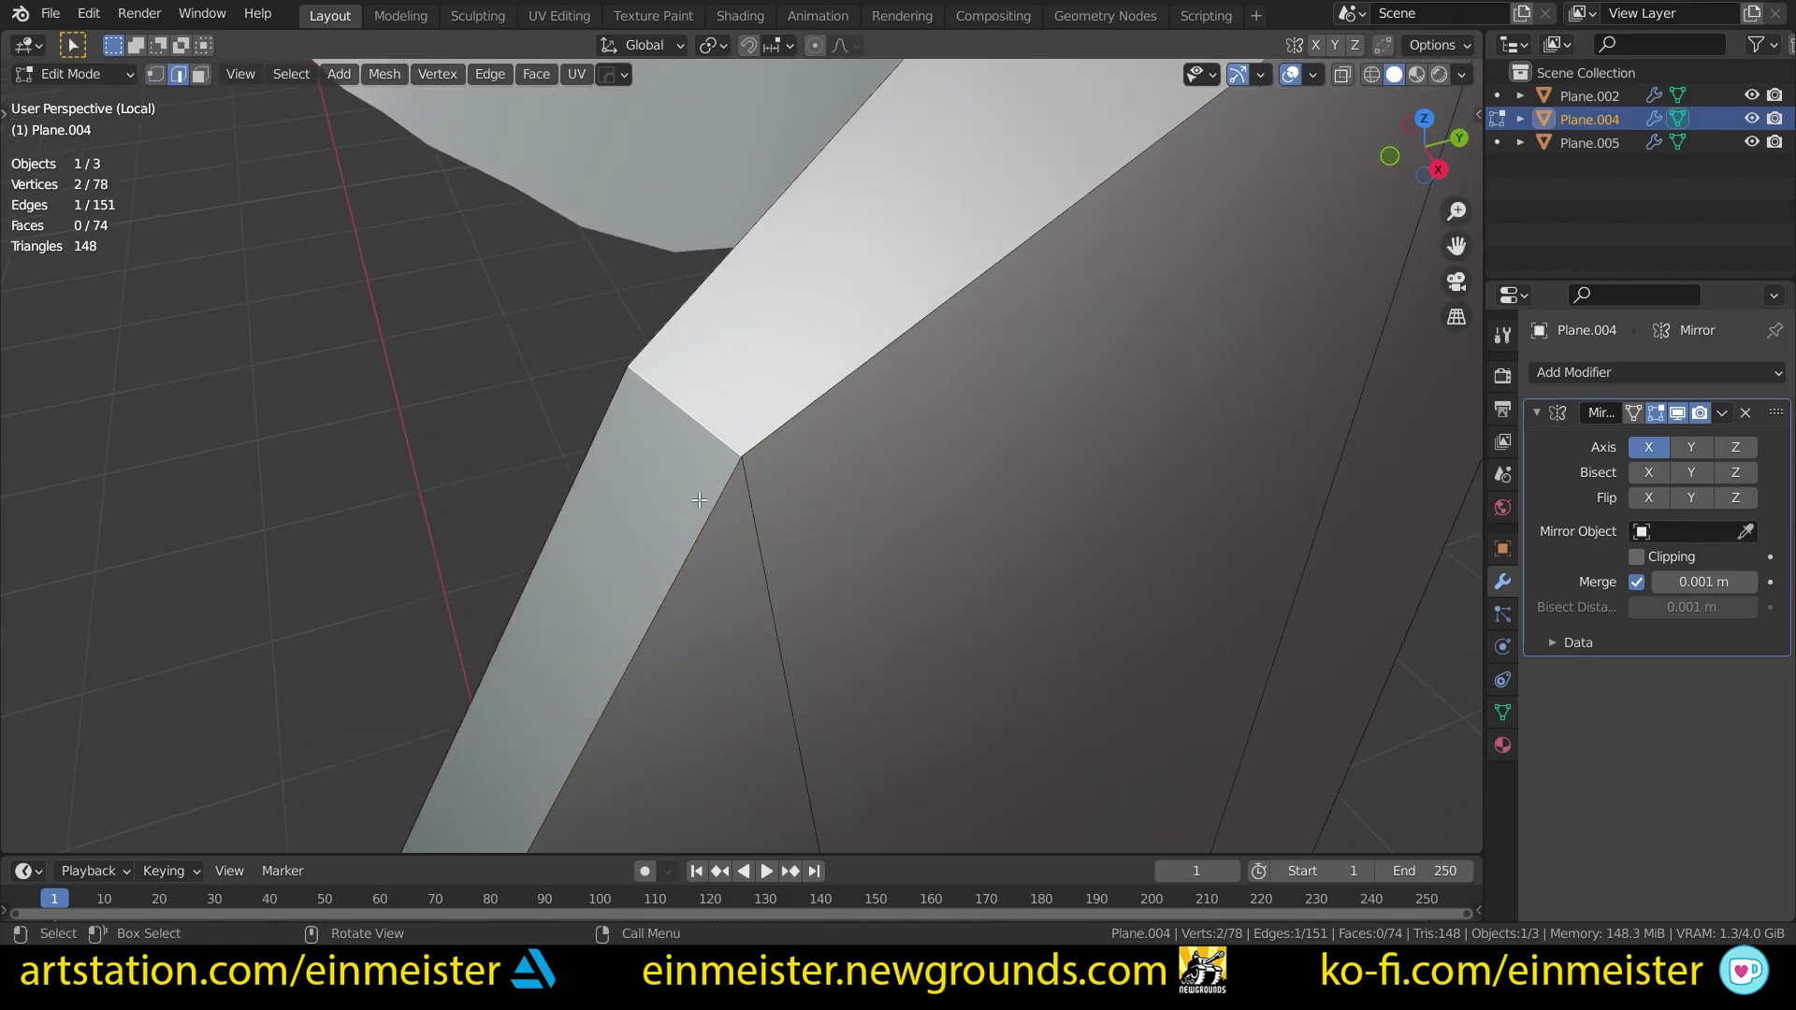
{"action": "key", "text": "F3"}
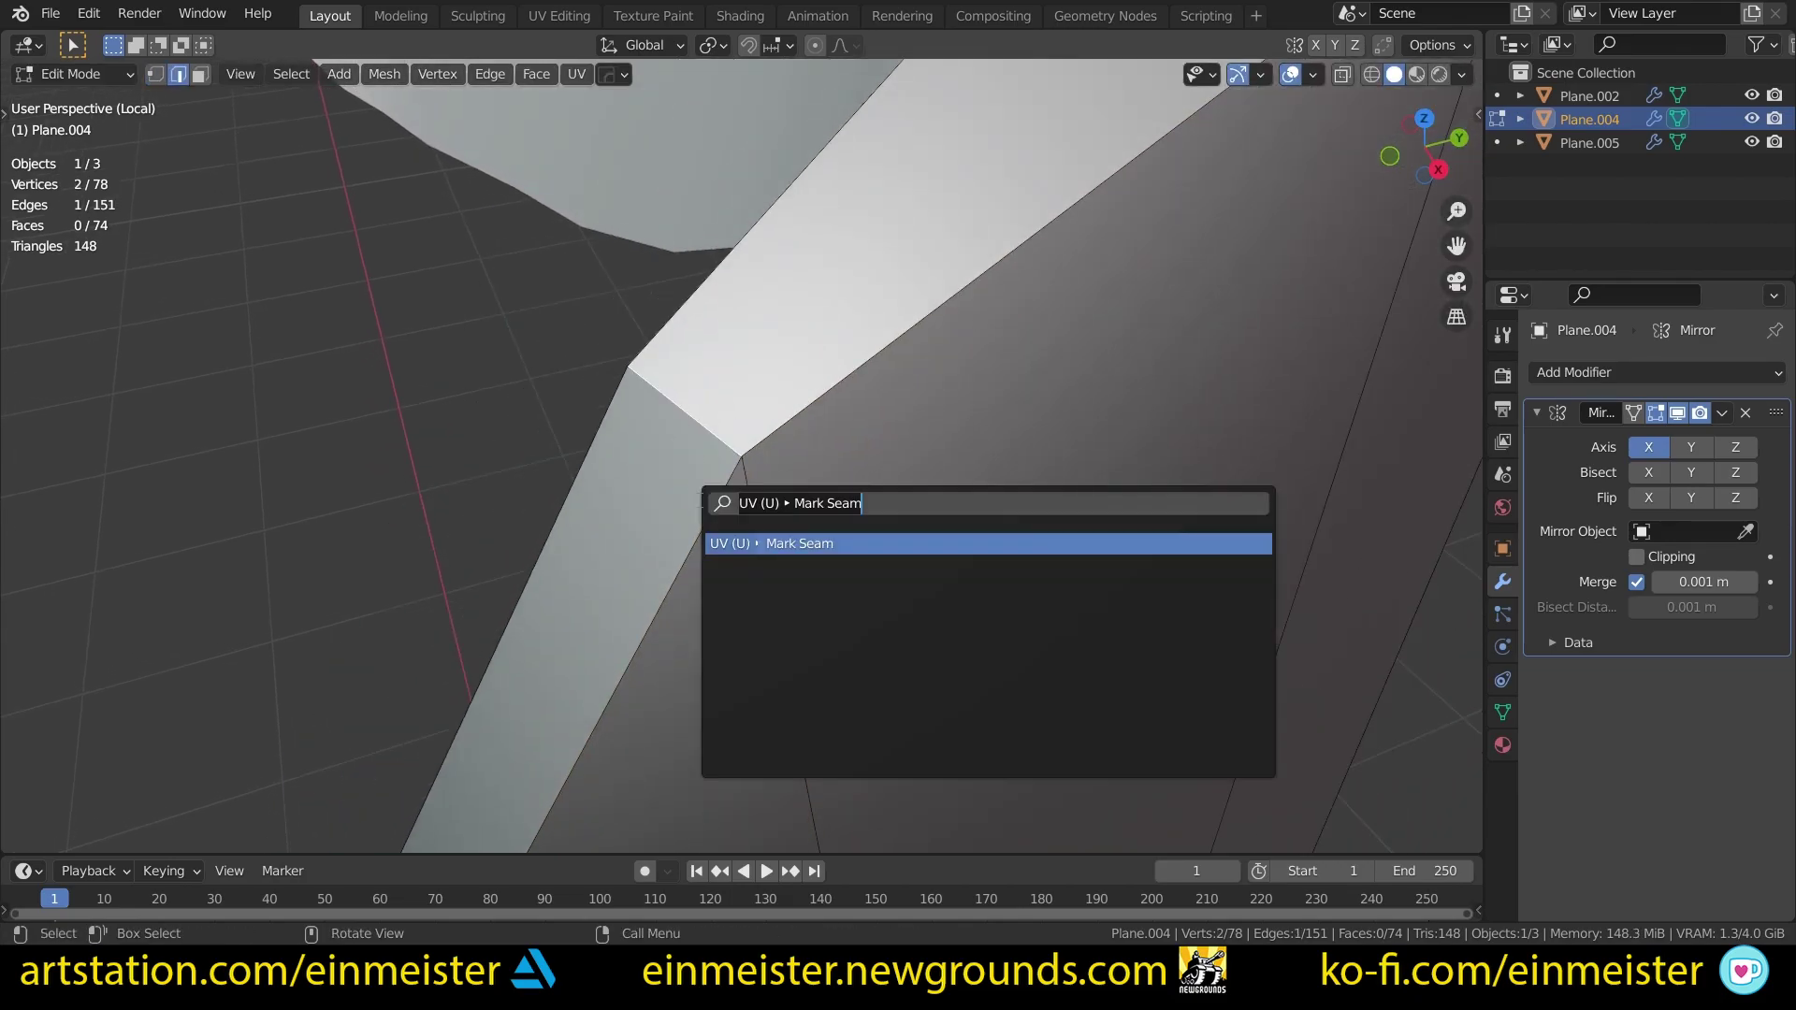
{"action": "key", "text": "Escape"}
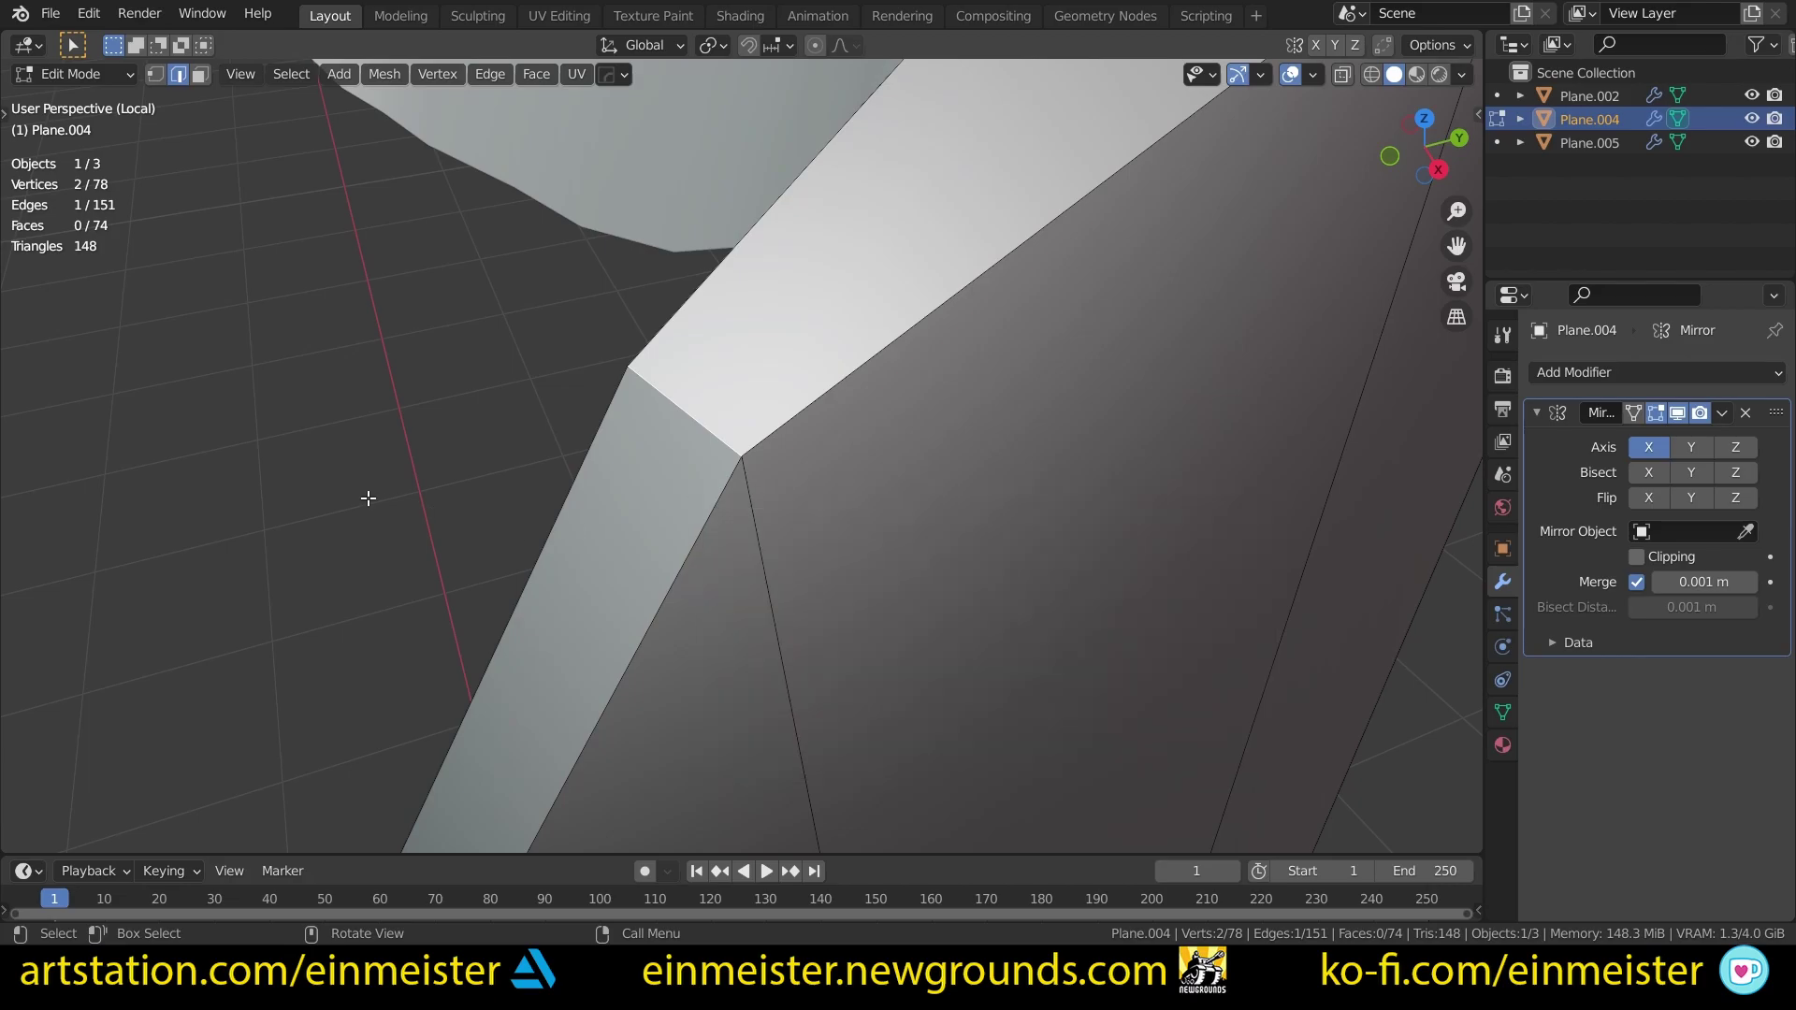
{"action": "key", "text": "u"}
{"action": "left_click", "coordinate": [366, 498]}
{"action": "scroll", "coordinate": [513, 604], "scroll_direction": "up", "scroll_amount": 2}
{"action": "scroll", "coordinate": [513, 604], "scroll_direction": "down", "scroll_amount": 4}
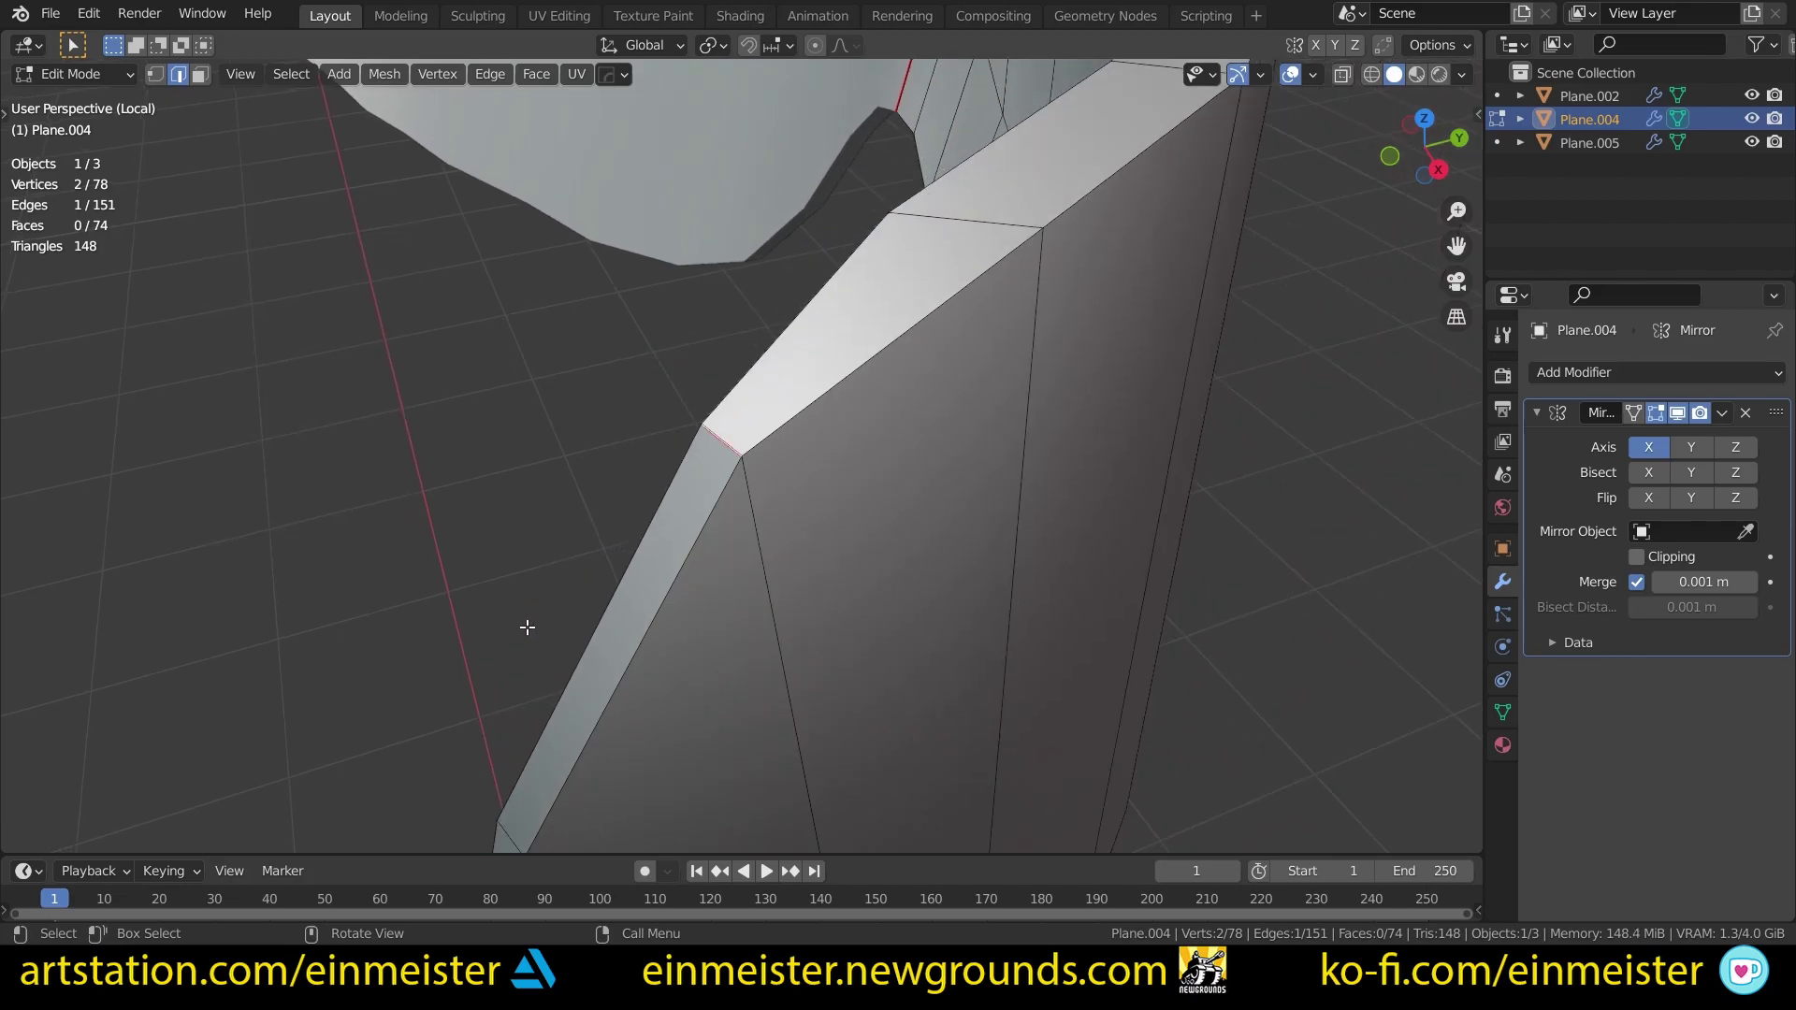
Step: Mark the short edge across the rim thickness at the lens's lower outer corner as a seam
{"action": "mouse_move", "coordinate": [777, 435]}
{"action": "middle_mouse_down"}
{"action": "mouse_move", "coordinate": [742, 574]}
{"action": "mouse_move", "coordinate": [746, 402]}
{"action": "mouse_move", "coordinate": [709, 621]}
{"action": "mouse_move", "coordinate": [749, 438]}
{"action": "middle_mouse_up"}
{"action": "scroll", "coordinate": [749, 438], "scroll_direction": "up", "scroll_amount": 3}
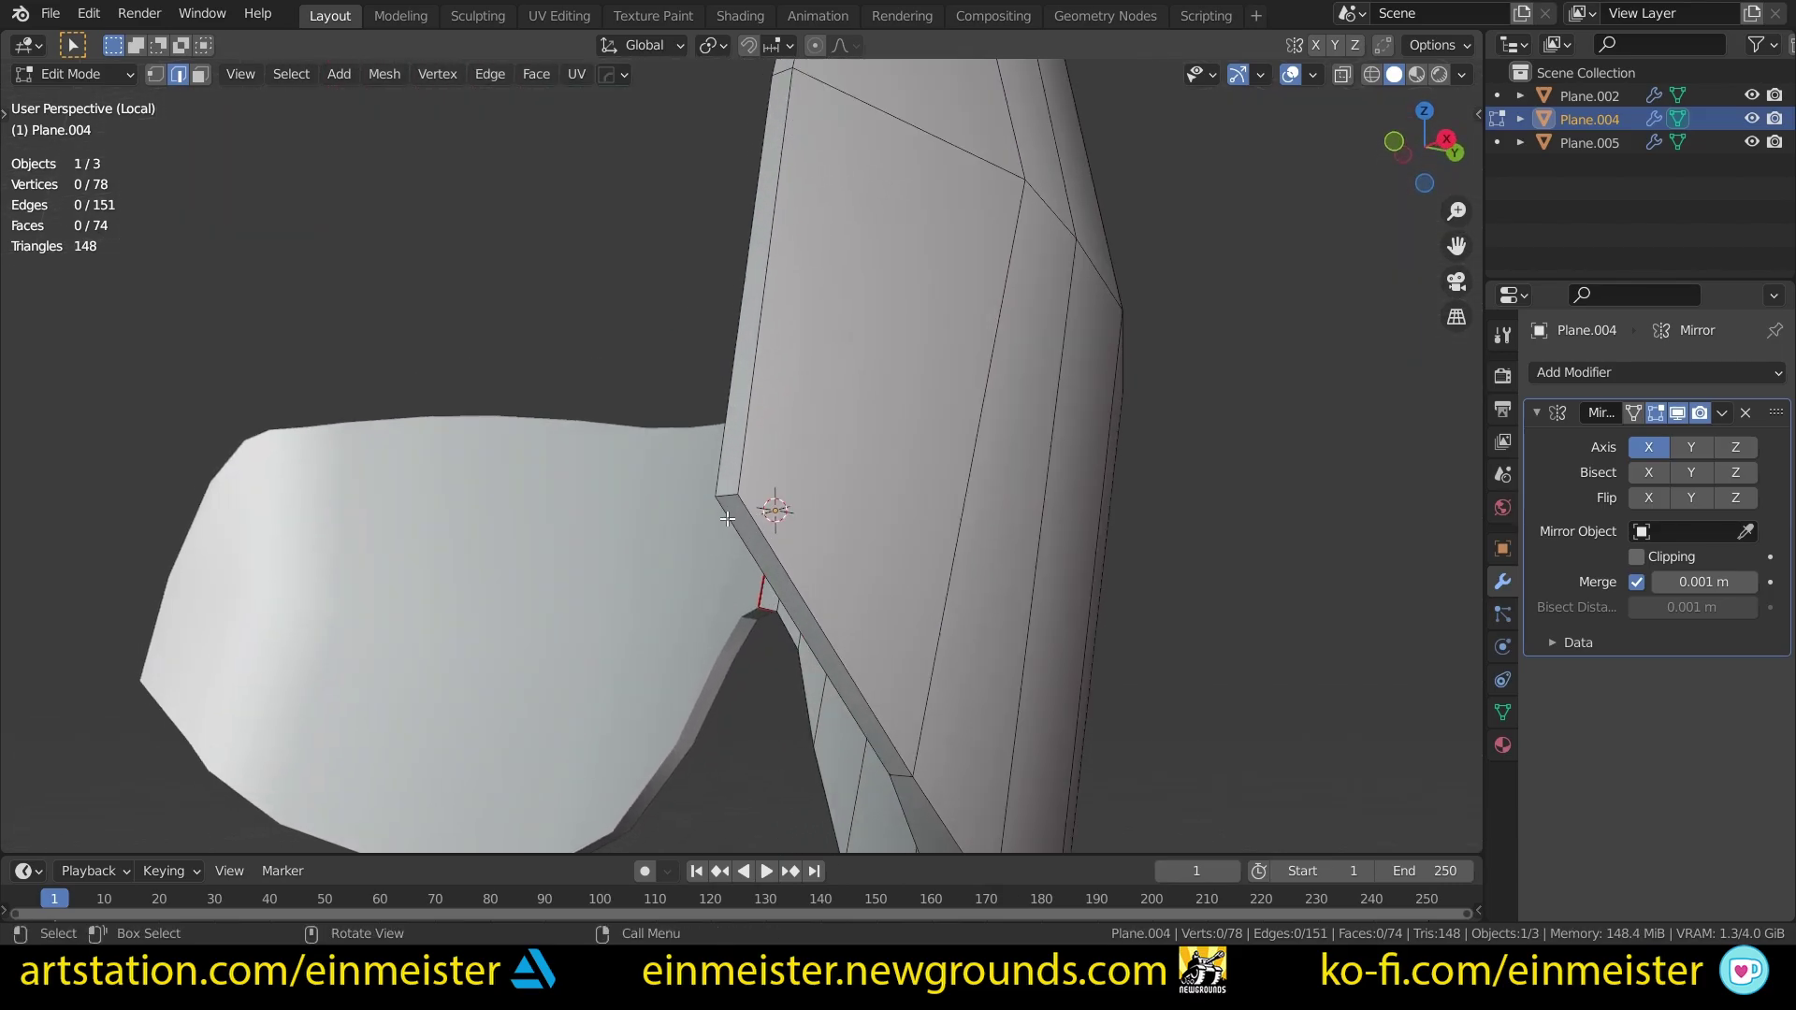
{"action": "key", "text": "u"}
{"action": "left_click", "coordinate": [821, 581]}
Step: Select the edge path around the lens's inner face, from the nose notch around the outer end to the upper centre, and mark it as a seam
{"action": "middle_click_drag", "start_coordinate": [821, 581], "coordinate": [616, 438]}
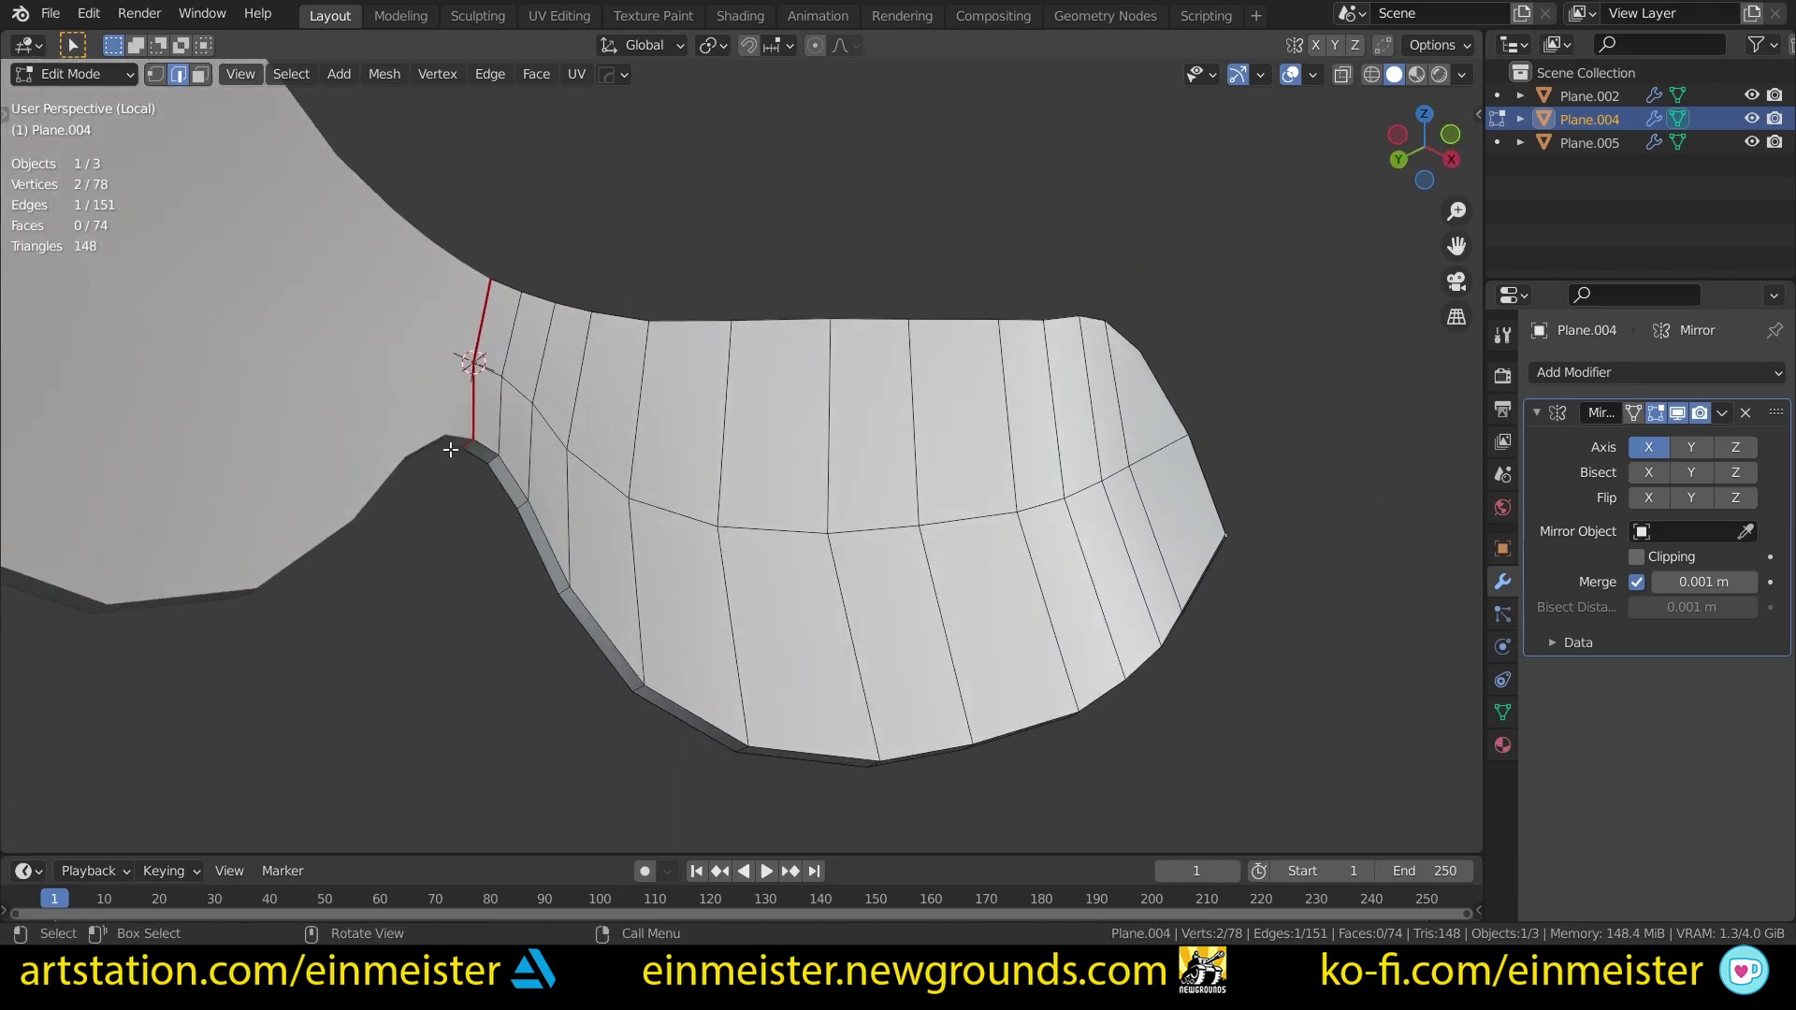
{"action": "left_click", "coordinate": [693, 702], "text": "ctrl"}
{"action": "middle_click_drag", "start_coordinate": [935, 721], "coordinate": [850, 190]}
{"action": "left_click", "coordinate": [935, 490], "text": "ctrl"}
{"action": "left_click", "coordinate": [935, 282], "text": "ctrl"}
{"action": "middle_click_drag", "start_coordinate": [711, 299], "coordinate": [692, 249]}
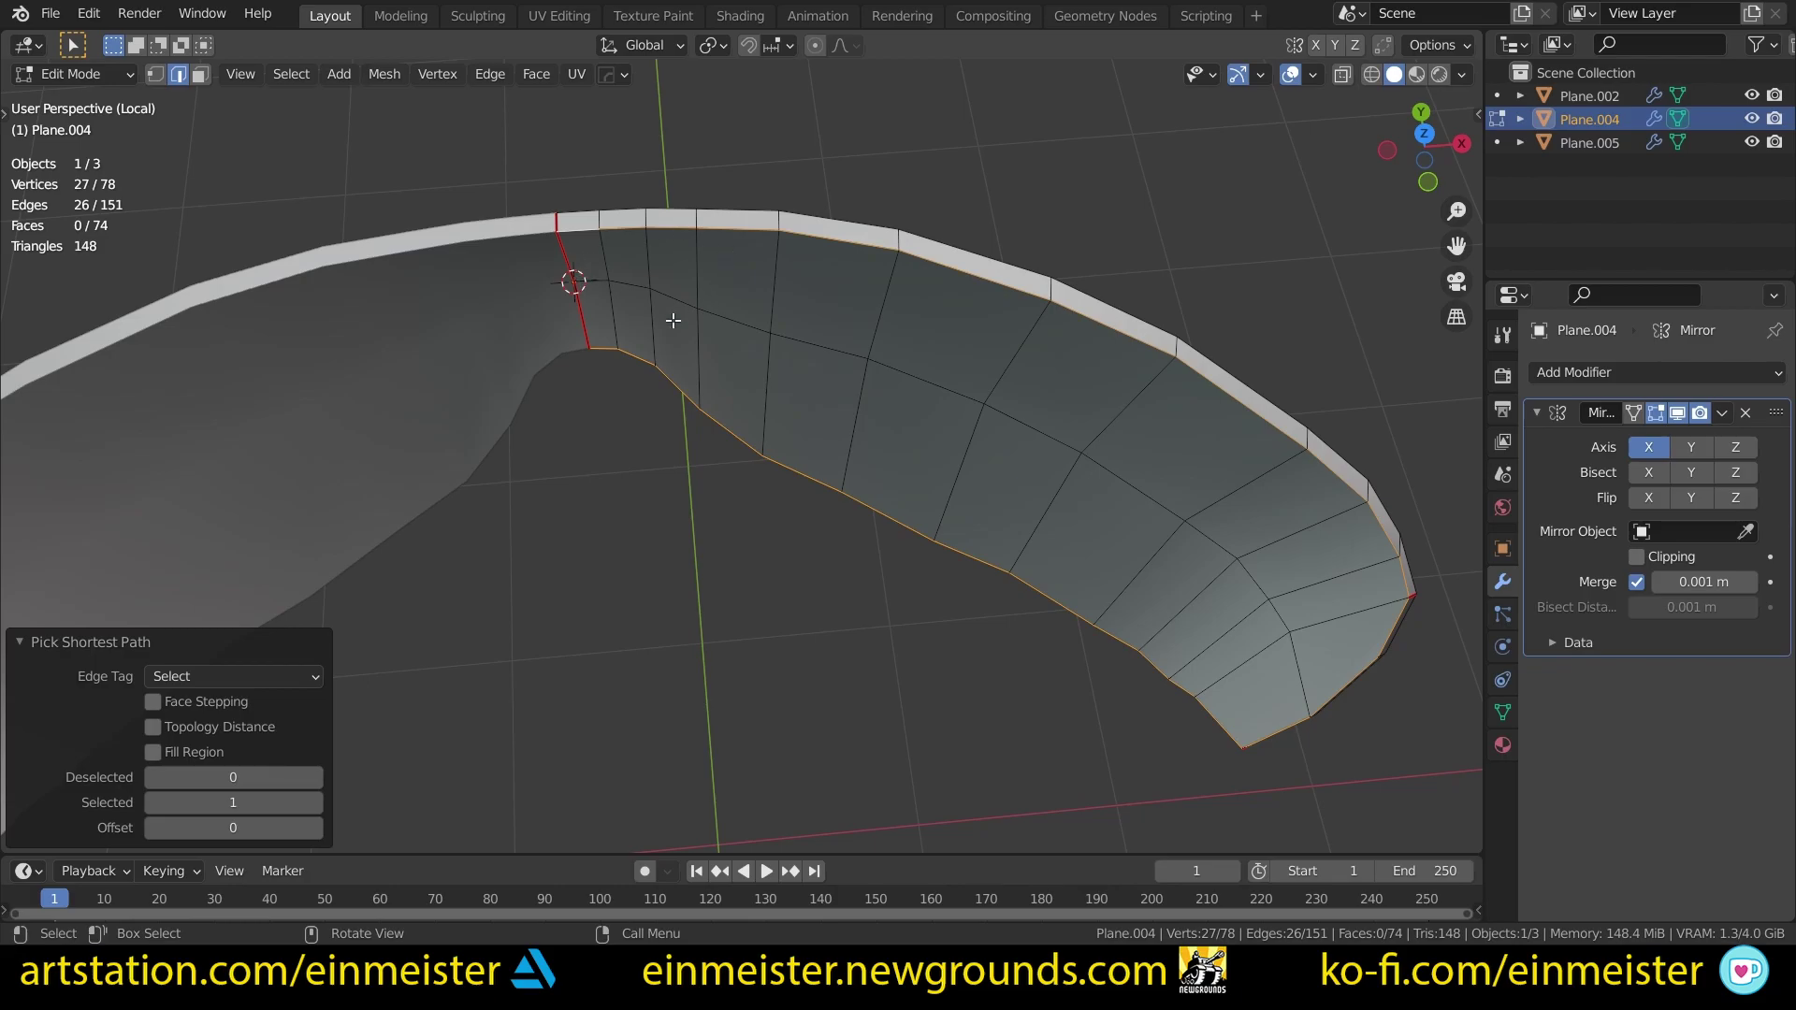
{"action": "key", "text": "F3"}
{"action": "key", "text": "Return"}
Step: Select a face on the lens front and extend the selection to its linked faces in the UV Editing workspace
{"action": "left_click", "coordinate": [890, 640]}
{"action": "scroll", "coordinate": [891, 641], "scroll_direction": "down", "scroll_amount": 5}
{"action": "middle_click_drag", "start_coordinate": [842, 613], "coordinate": [386, 461]}
{"action": "key", "text": "3"}
{"action": "left_click", "coordinate": [652, 455]}
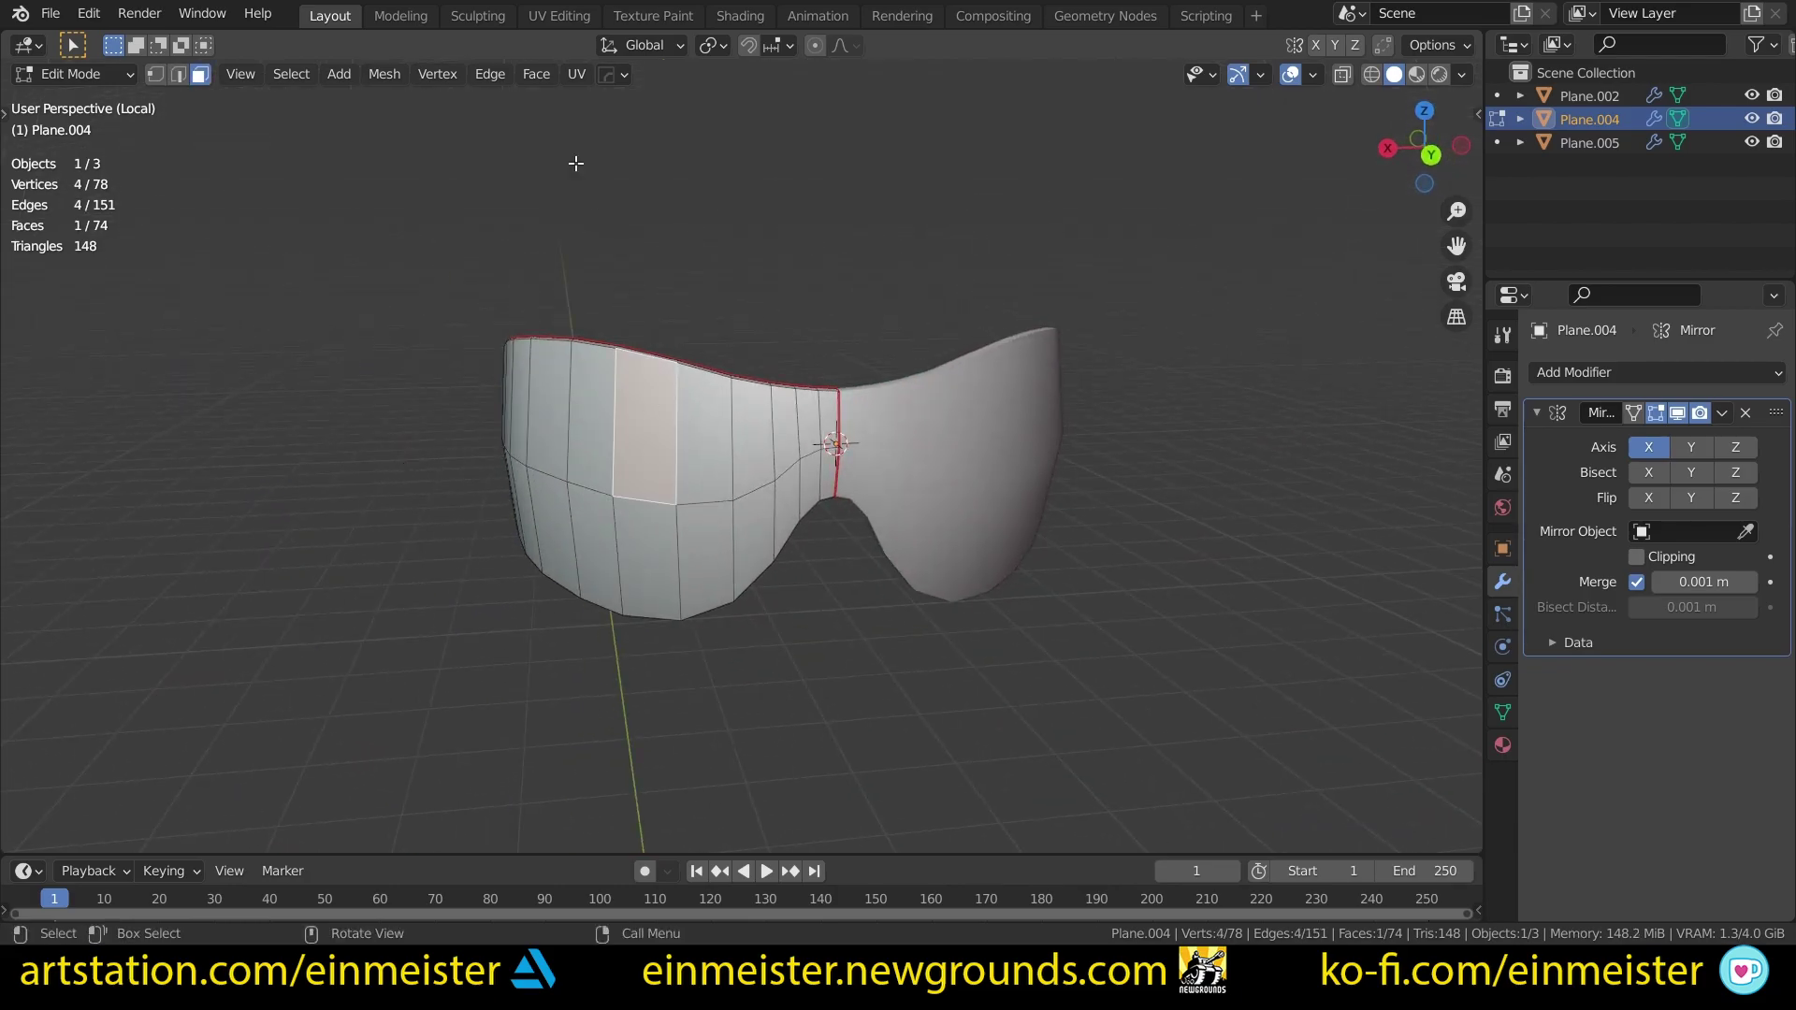
{"action": "left_click", "coordinate": [542, 17]}
{"action": "key", "text": "KP_Decimal"}
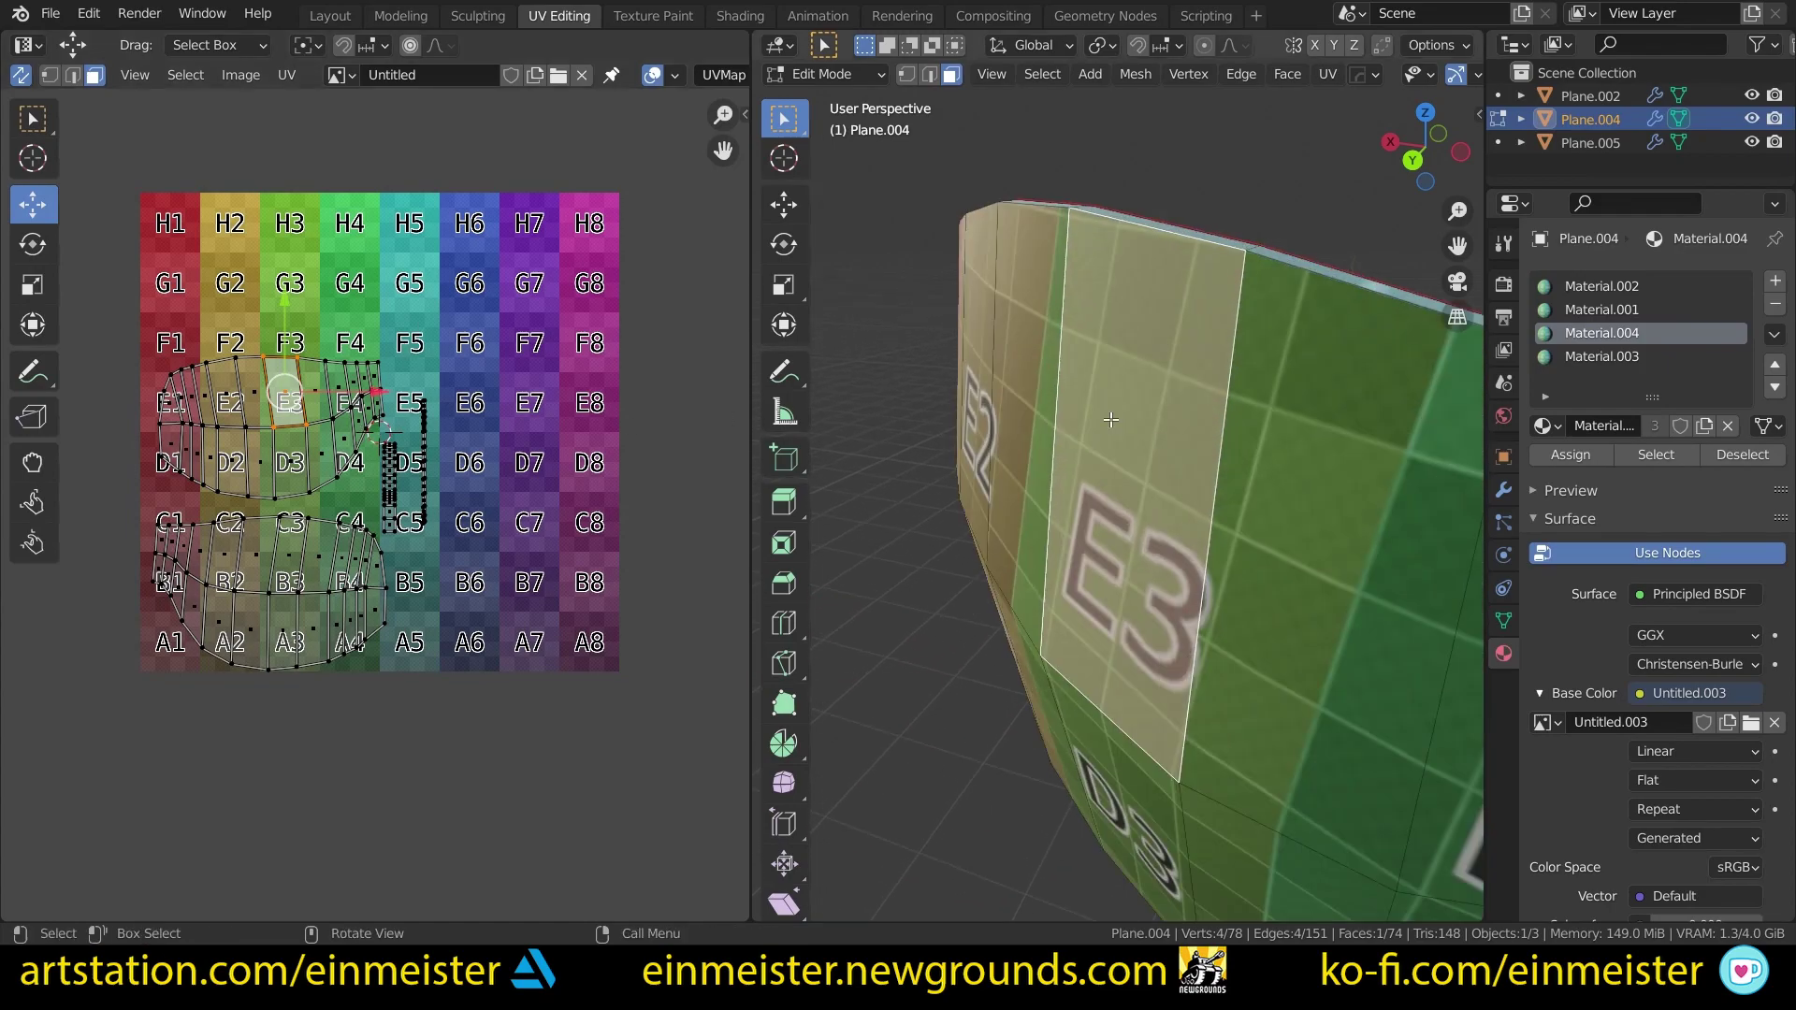
{"action": "scroll", "coordinate": [1150, 500], "scroll_direction": "down", "scroll_amount": 4}
{"action": "key", "text": "ctrl+l"}
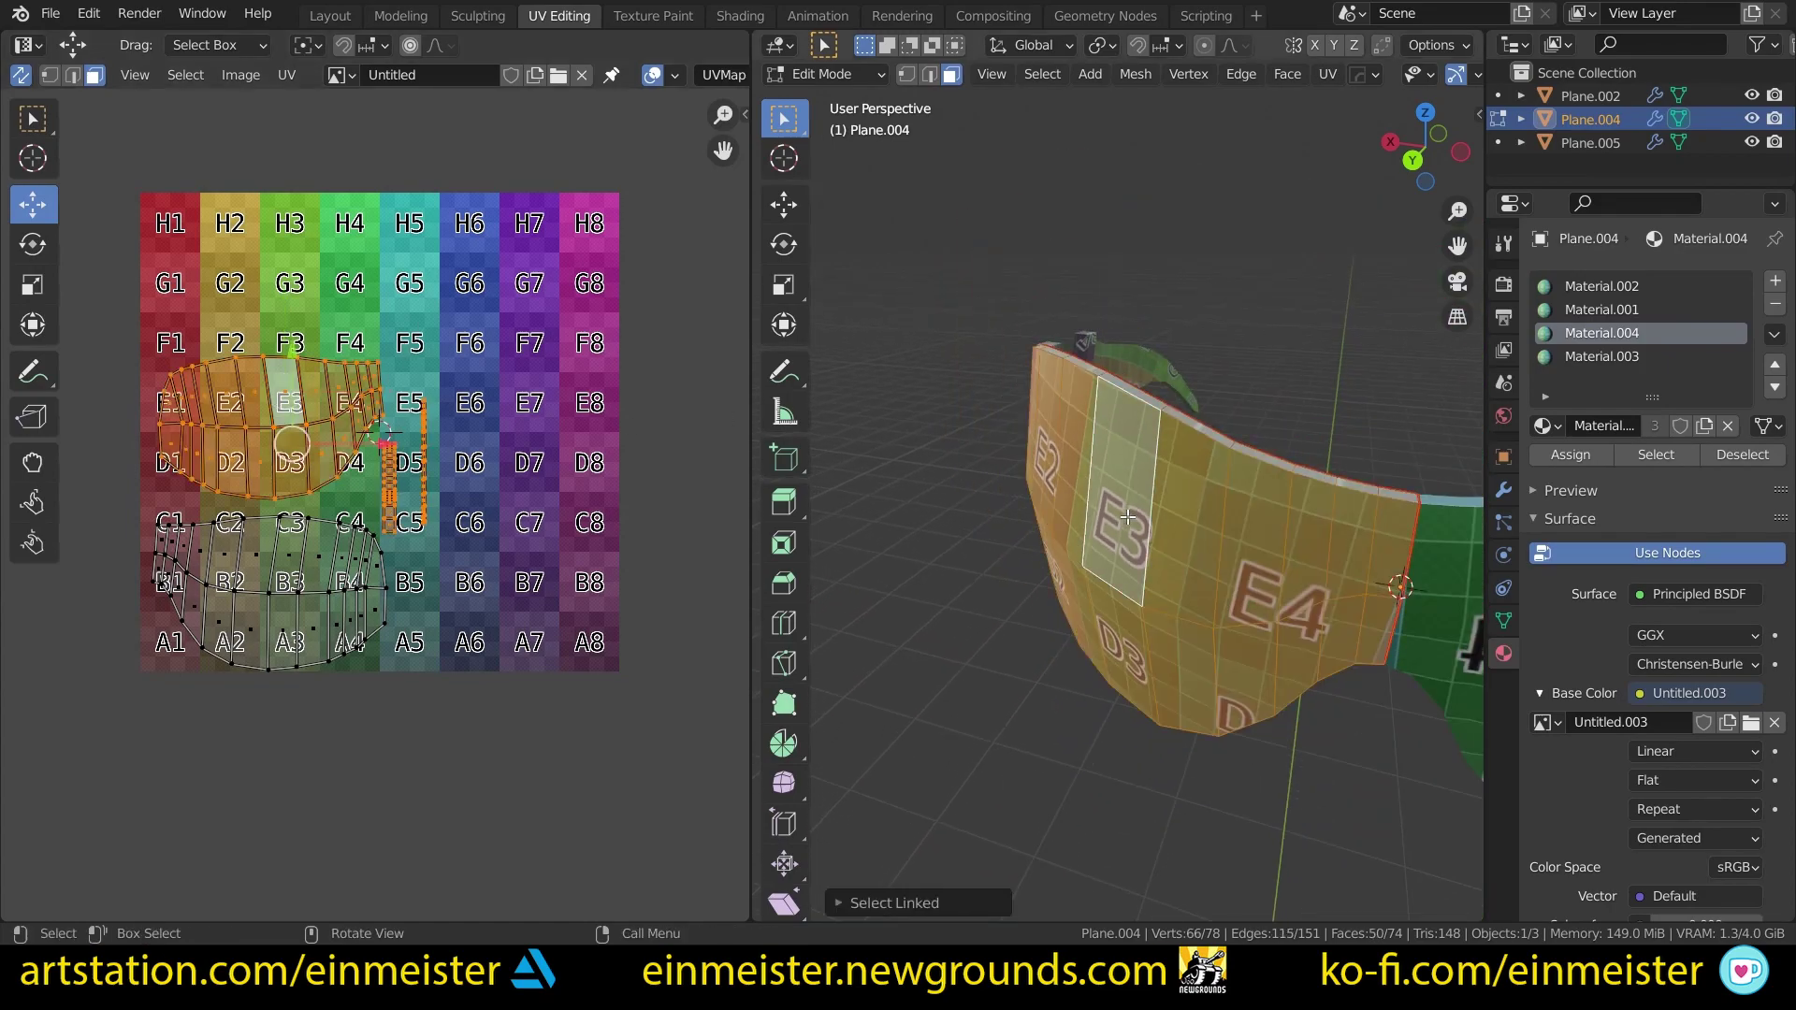
Step: Unwrap the selected front faces of the lens
{"action": "middle_click_drag", "start_coordinate": [1183, 516], "coordinate": [1398, 505]}
{"action": "middle_click_drag", "start_coordinate": [1008, 488], "coordinate": [1202, 559]}
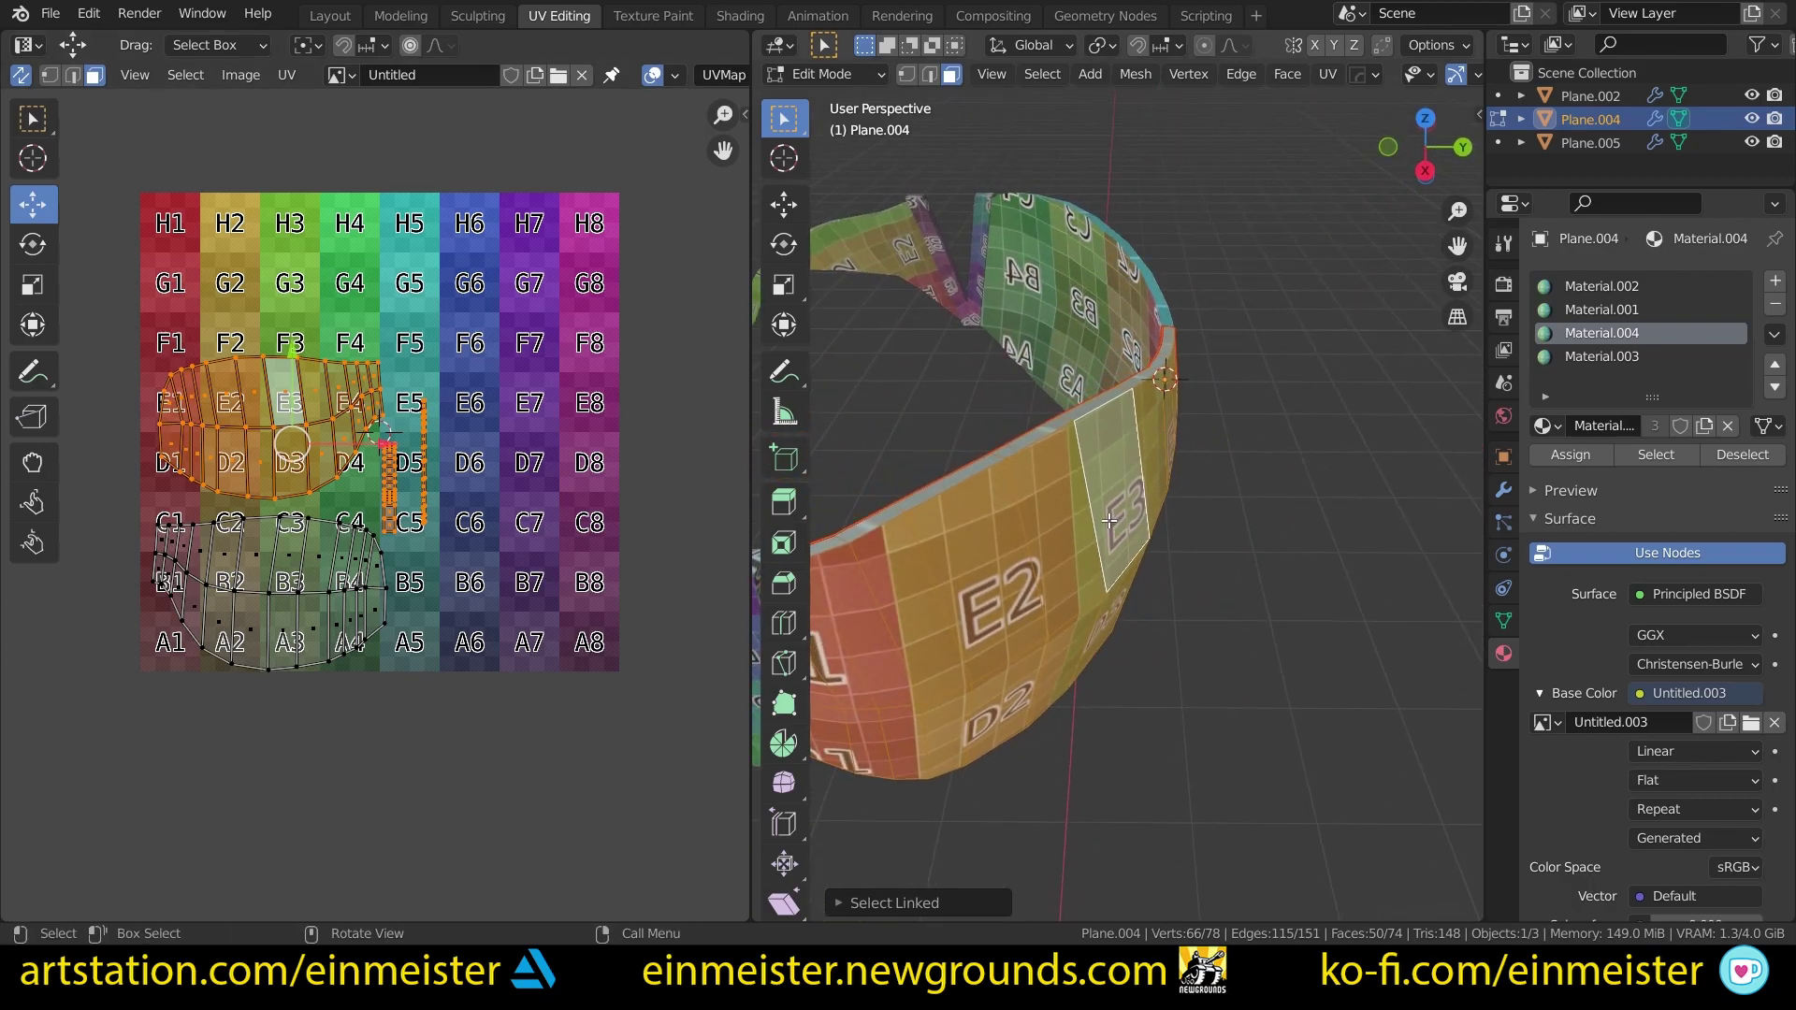
{"action": "right_click", "coordinate": [443, 384]}
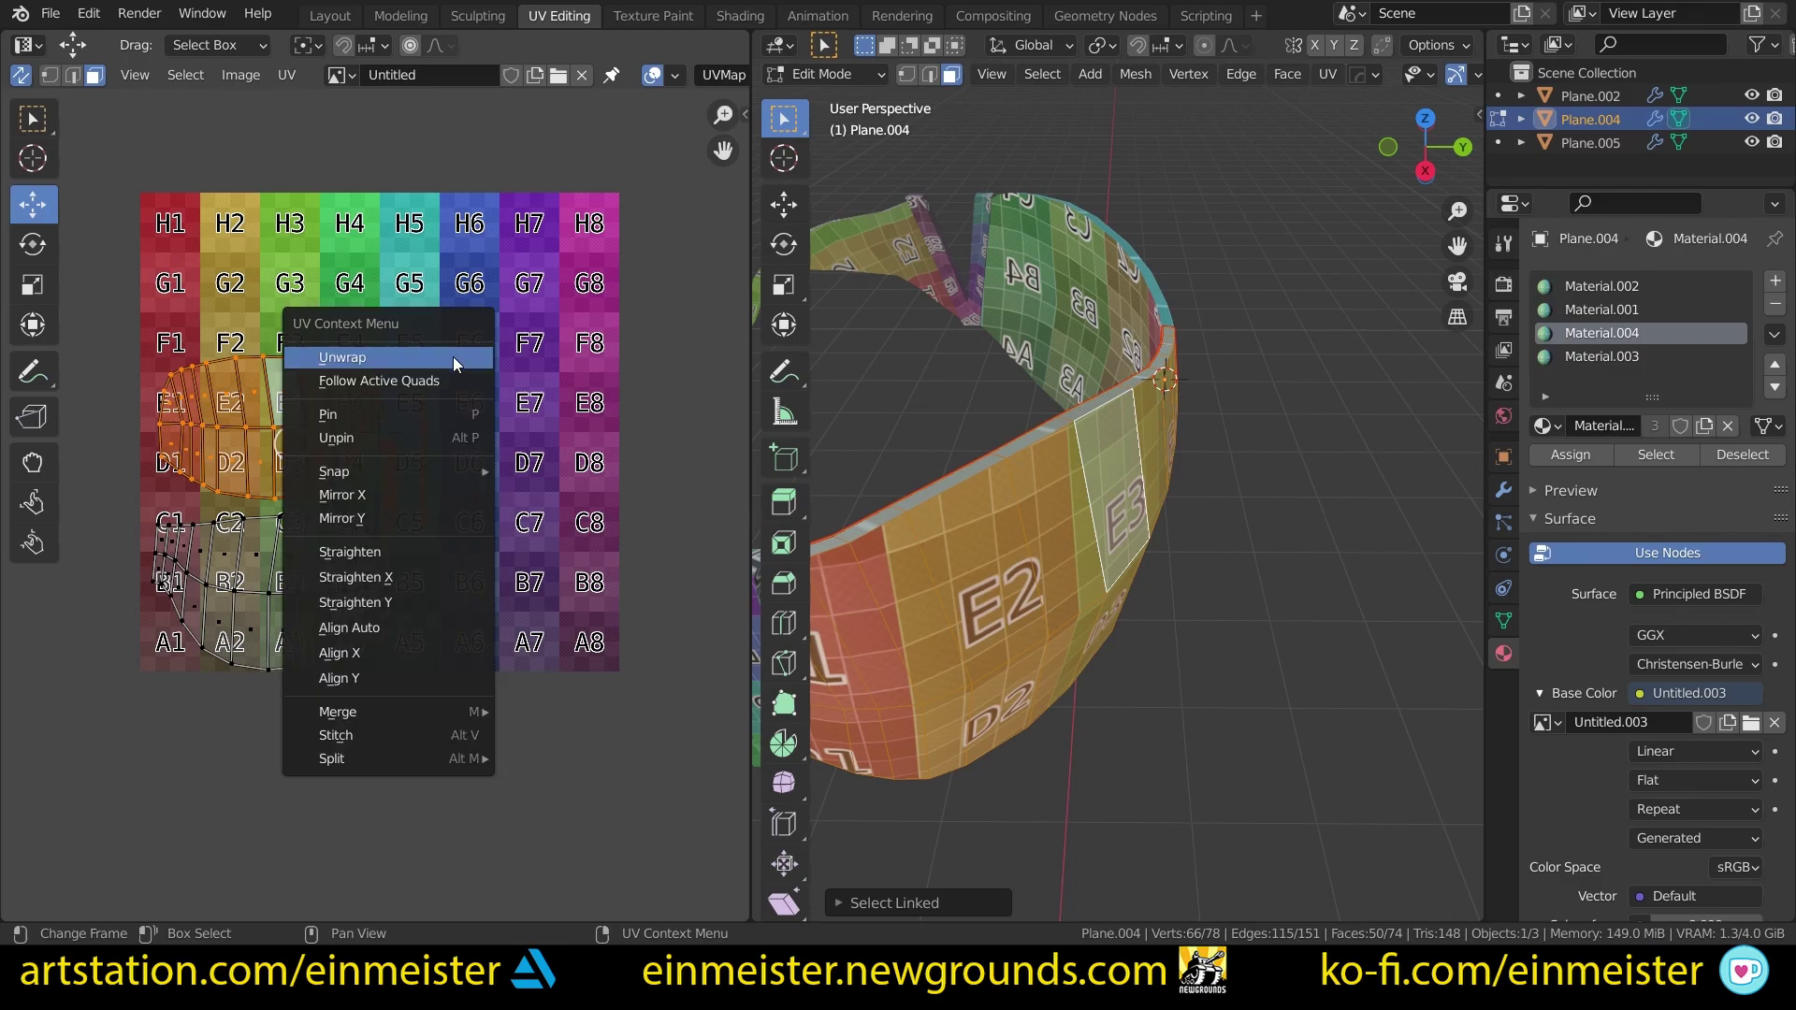
{"action": "left_click", "coordinate": [453, 356]}
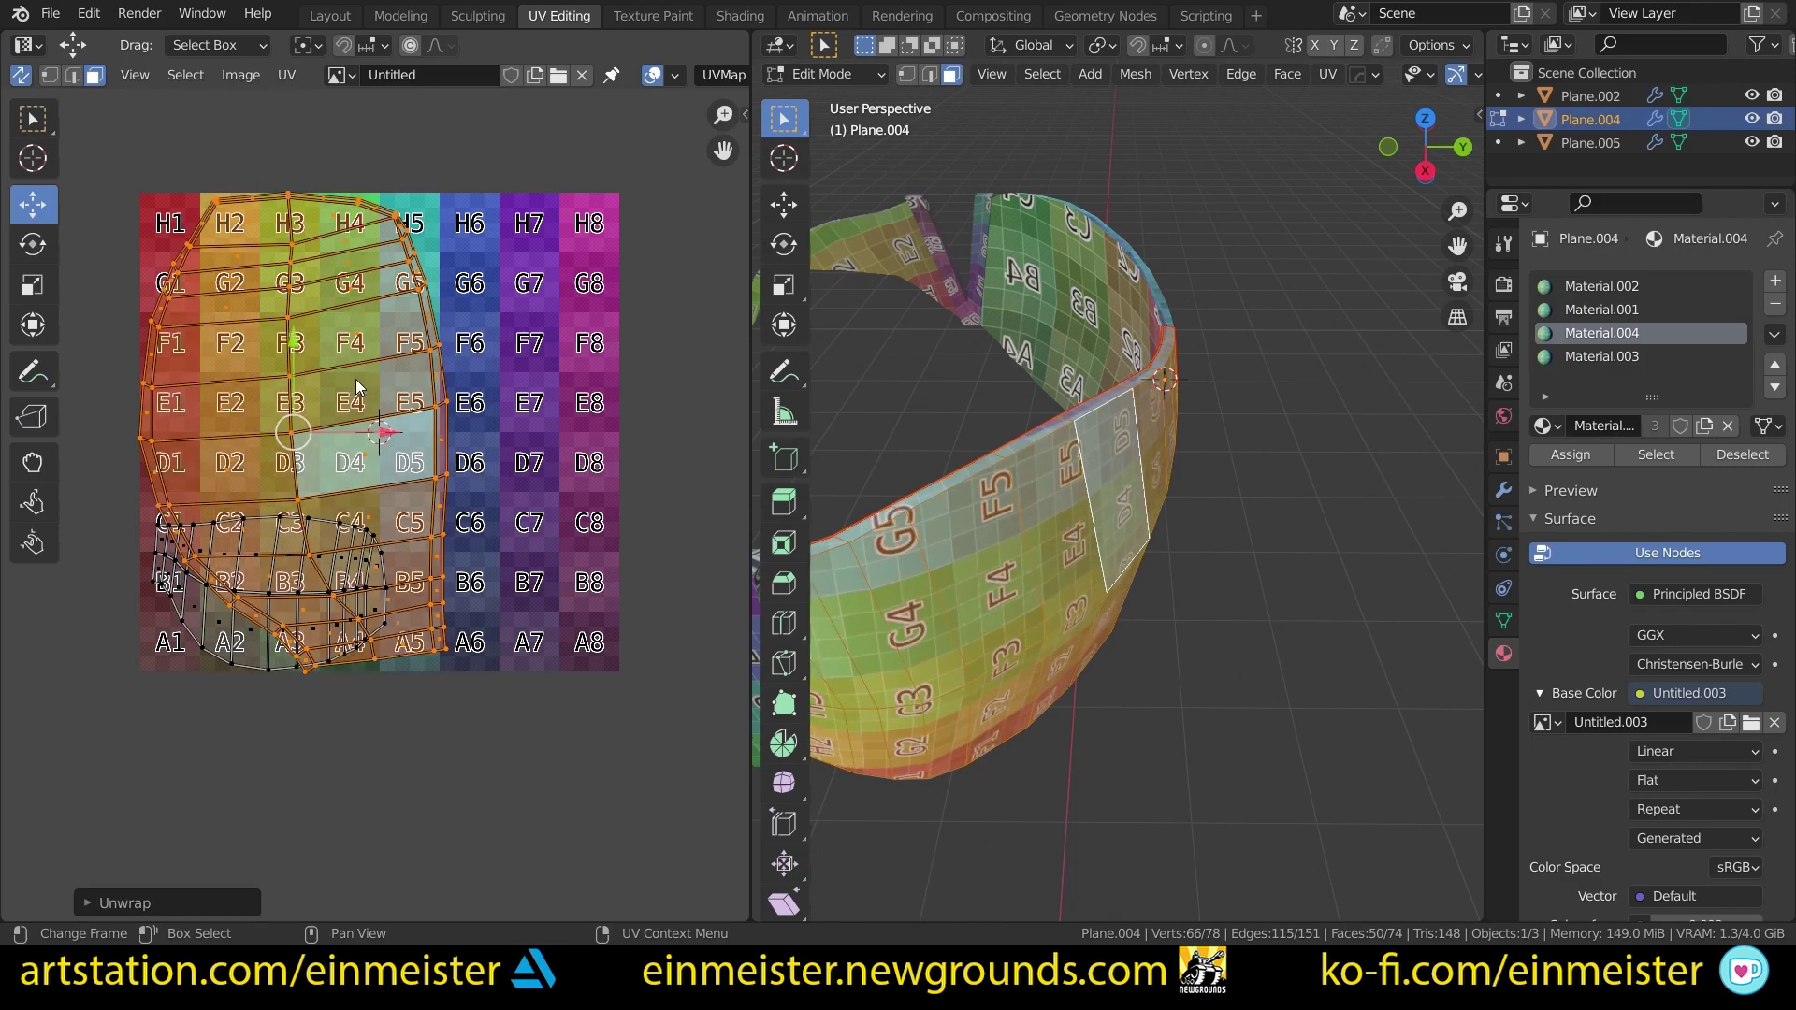
Step: Move the lens front's UV island off the grid image and unwrap the linked inner faces of the lens
{"action": "key", "text": "g"}
{"action": "left_click", "coordinate": [87, 453]}
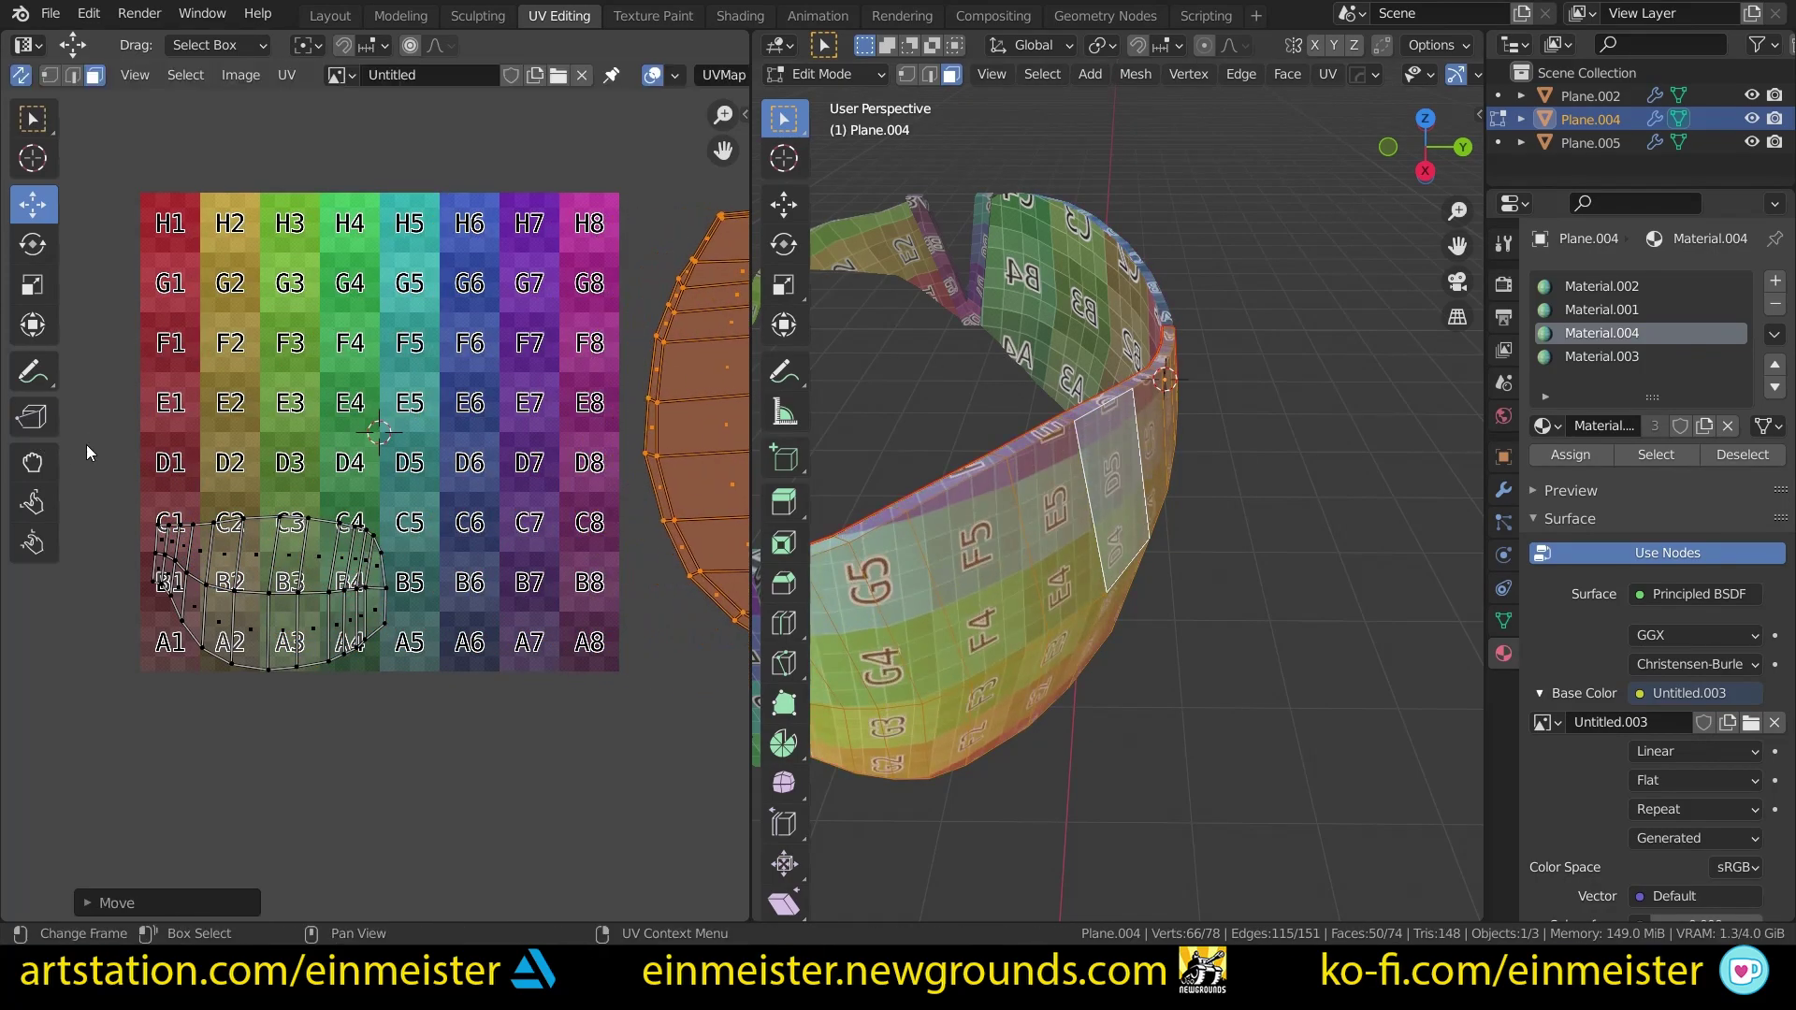
{"action": "middle_click_drag", "start_coordinate": [1024, 534], "coordinate": [1254, 542]}
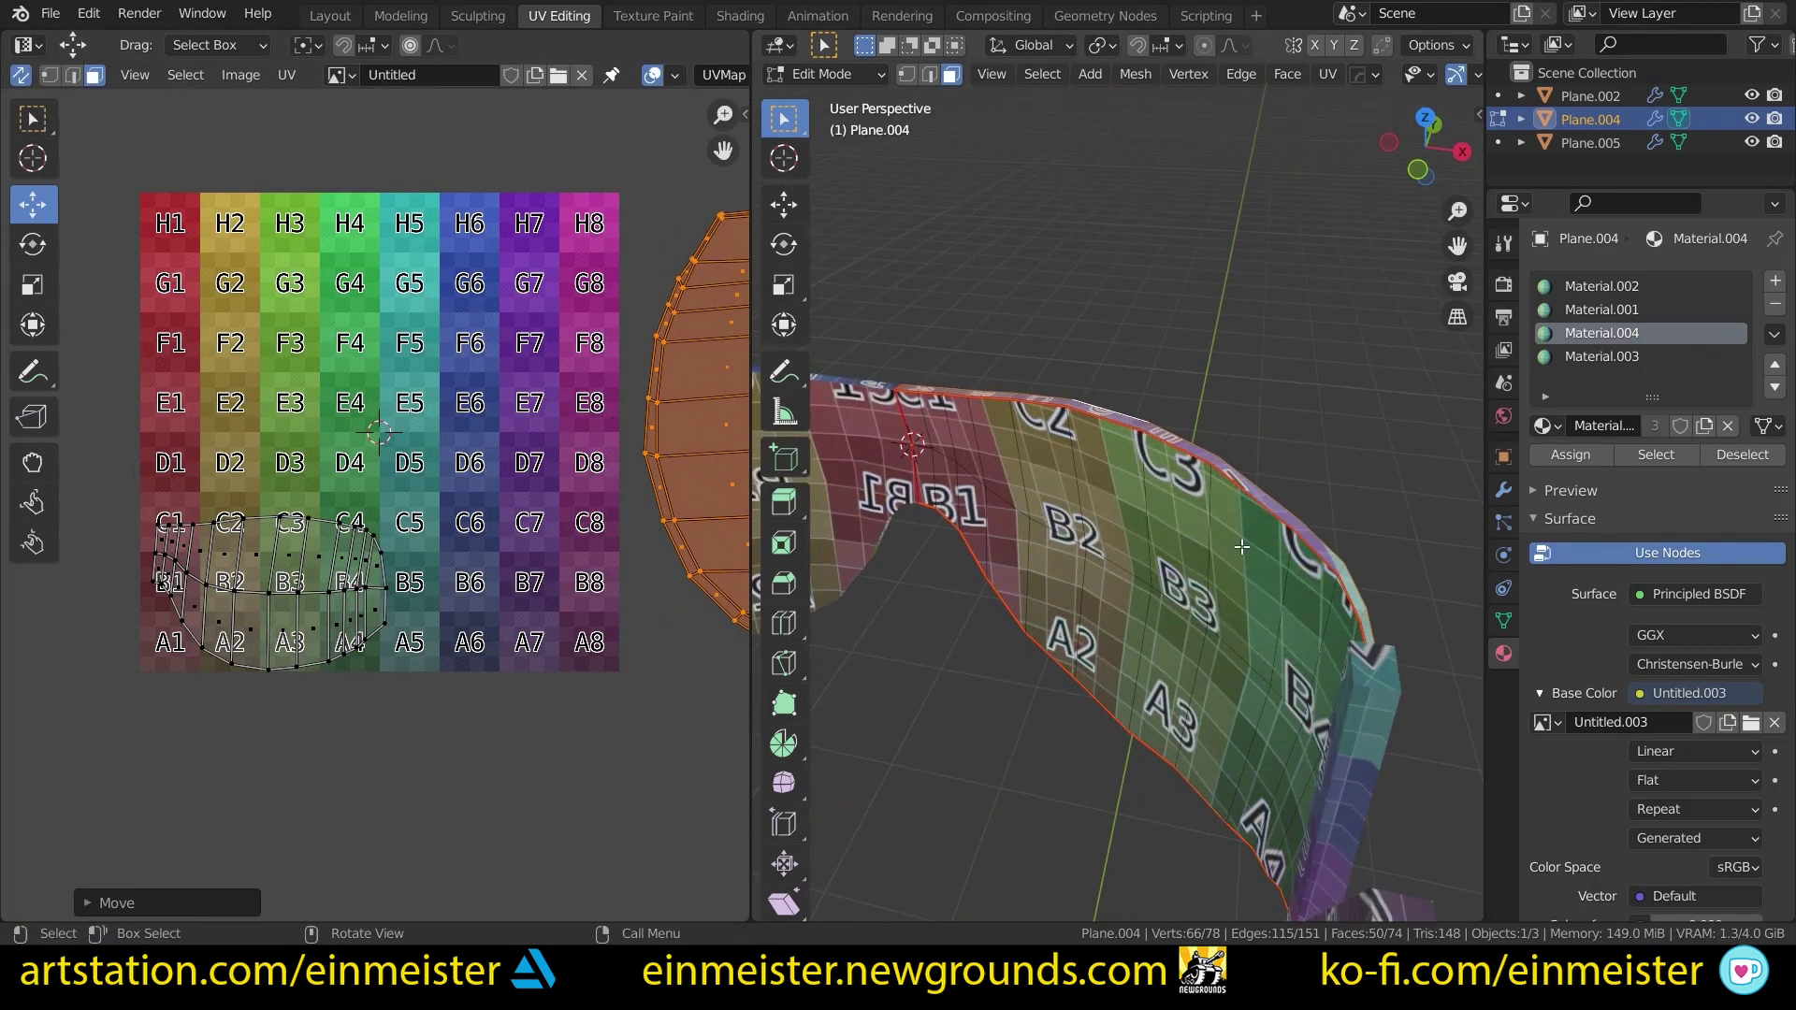
{"action": "left_click", "coordinate": [1168, 565]}
{"action": "key", "text": "ctrl+l"}
{"action": "right_click", "coordinate": [155, 373]}
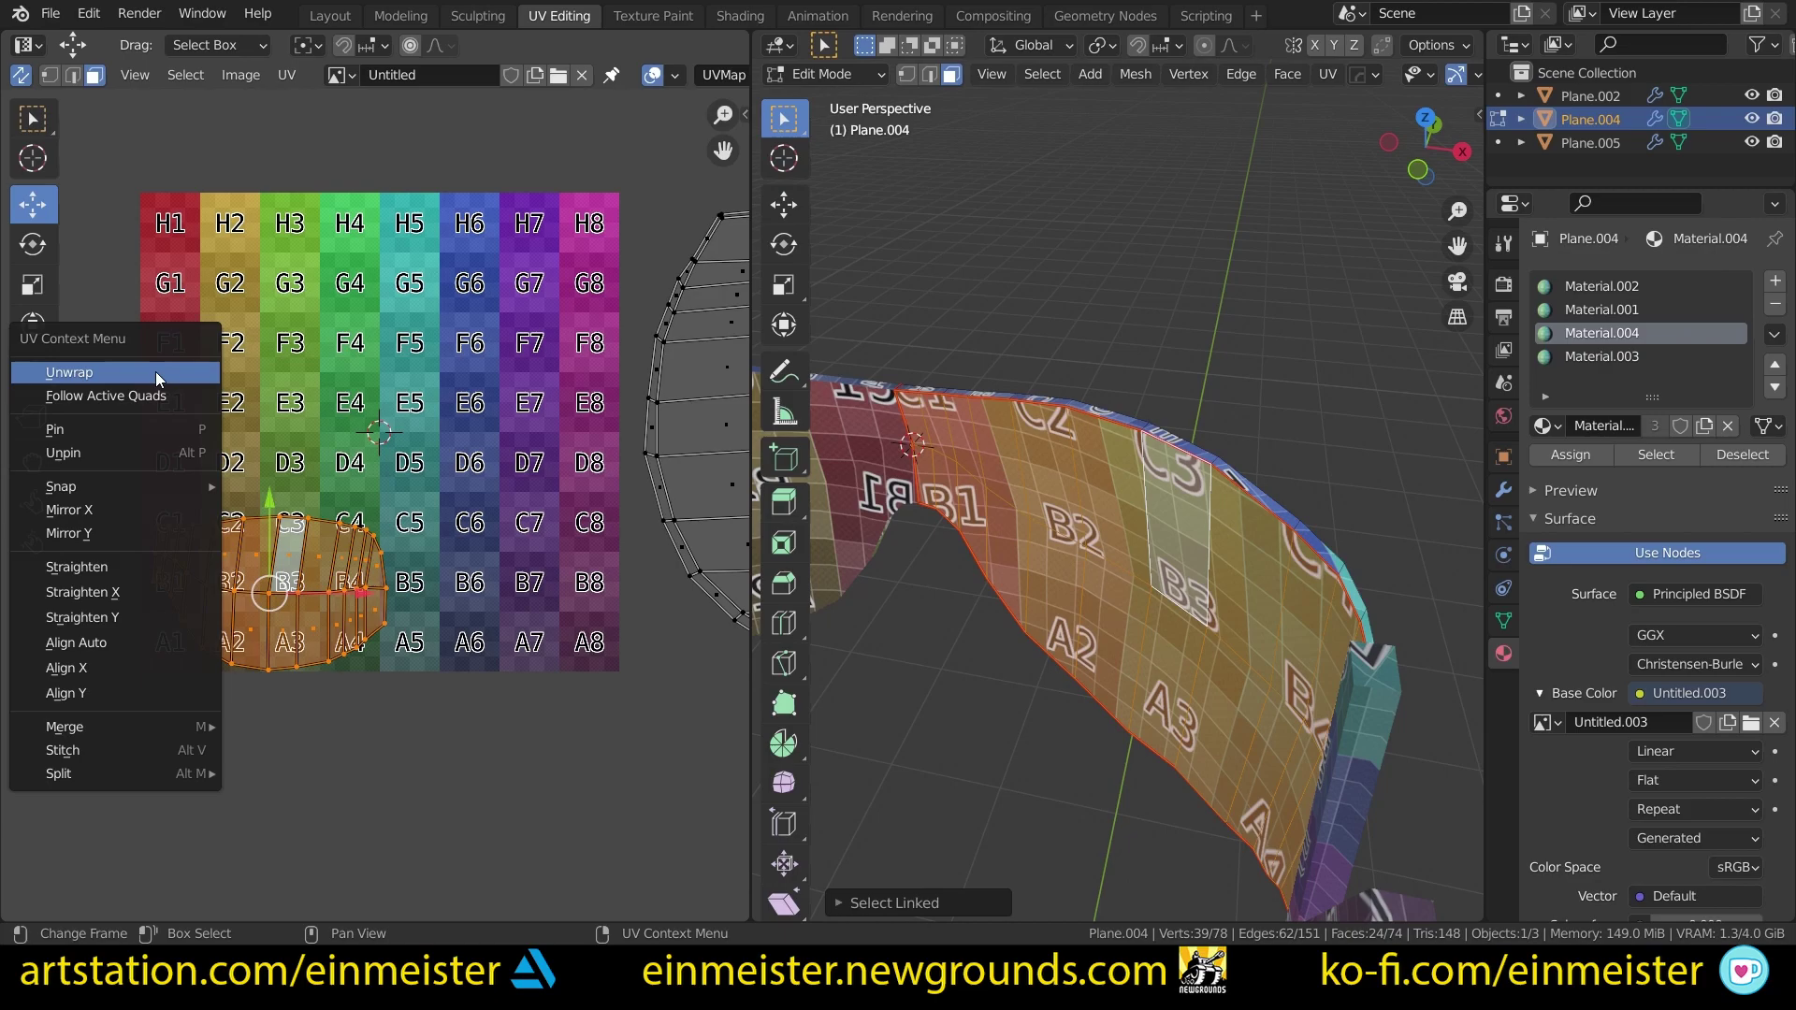
{"action": "left_click", "coordinate": [156, 372]}
Step: Place the inner faces' UV island next to the front island, outside the grid image
{"action": "scroll", "coordinate": [374, 505], "scroll_direction": "down", "scroll_amount": 5}
{"action": "key", "text": "g"}
{"action": "left_click", "coordinate": [659, 427]}
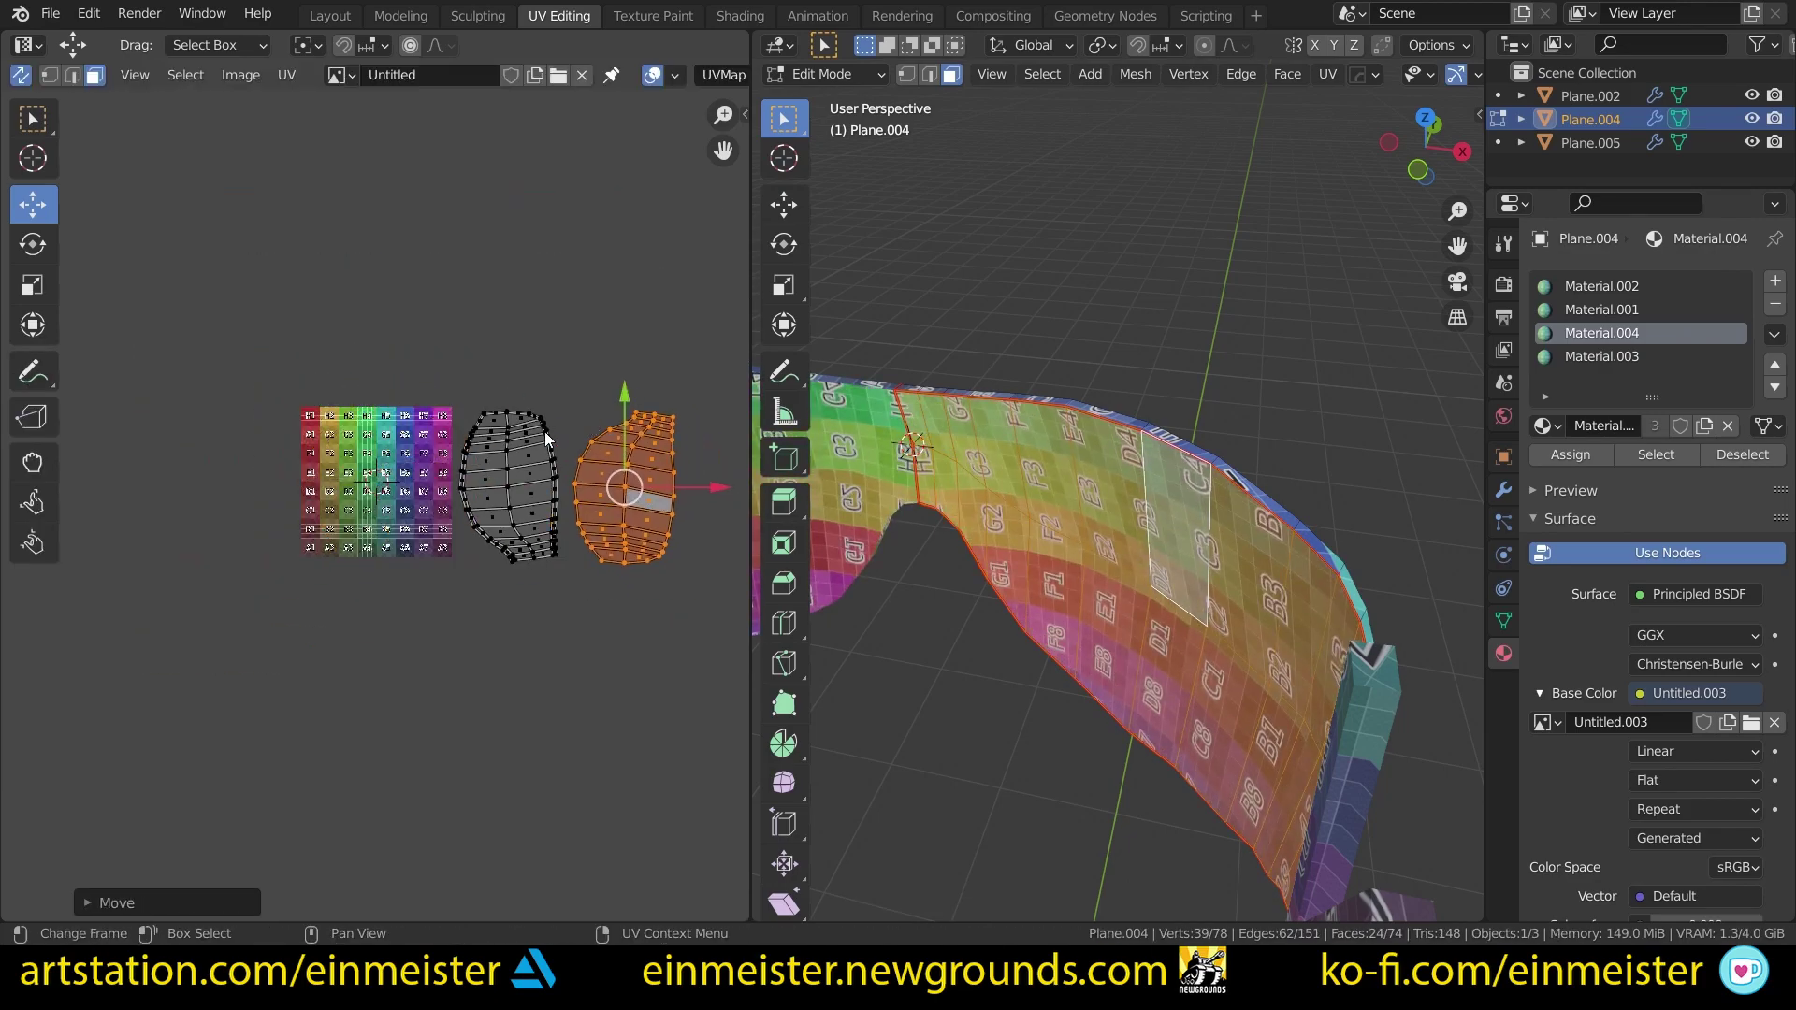
Step: Examine the two lens UV islands and their topology up close
{"action": "left_click", "coordinate": [549, 423]}
{"action": "middle_click_drag", "start_coordinate": [635, 486], "coordinate": [424, 462]}
{"action": "scroll", "coordinate": [362, 479], "scroll_direction": "up", "scroll_amount": 4}
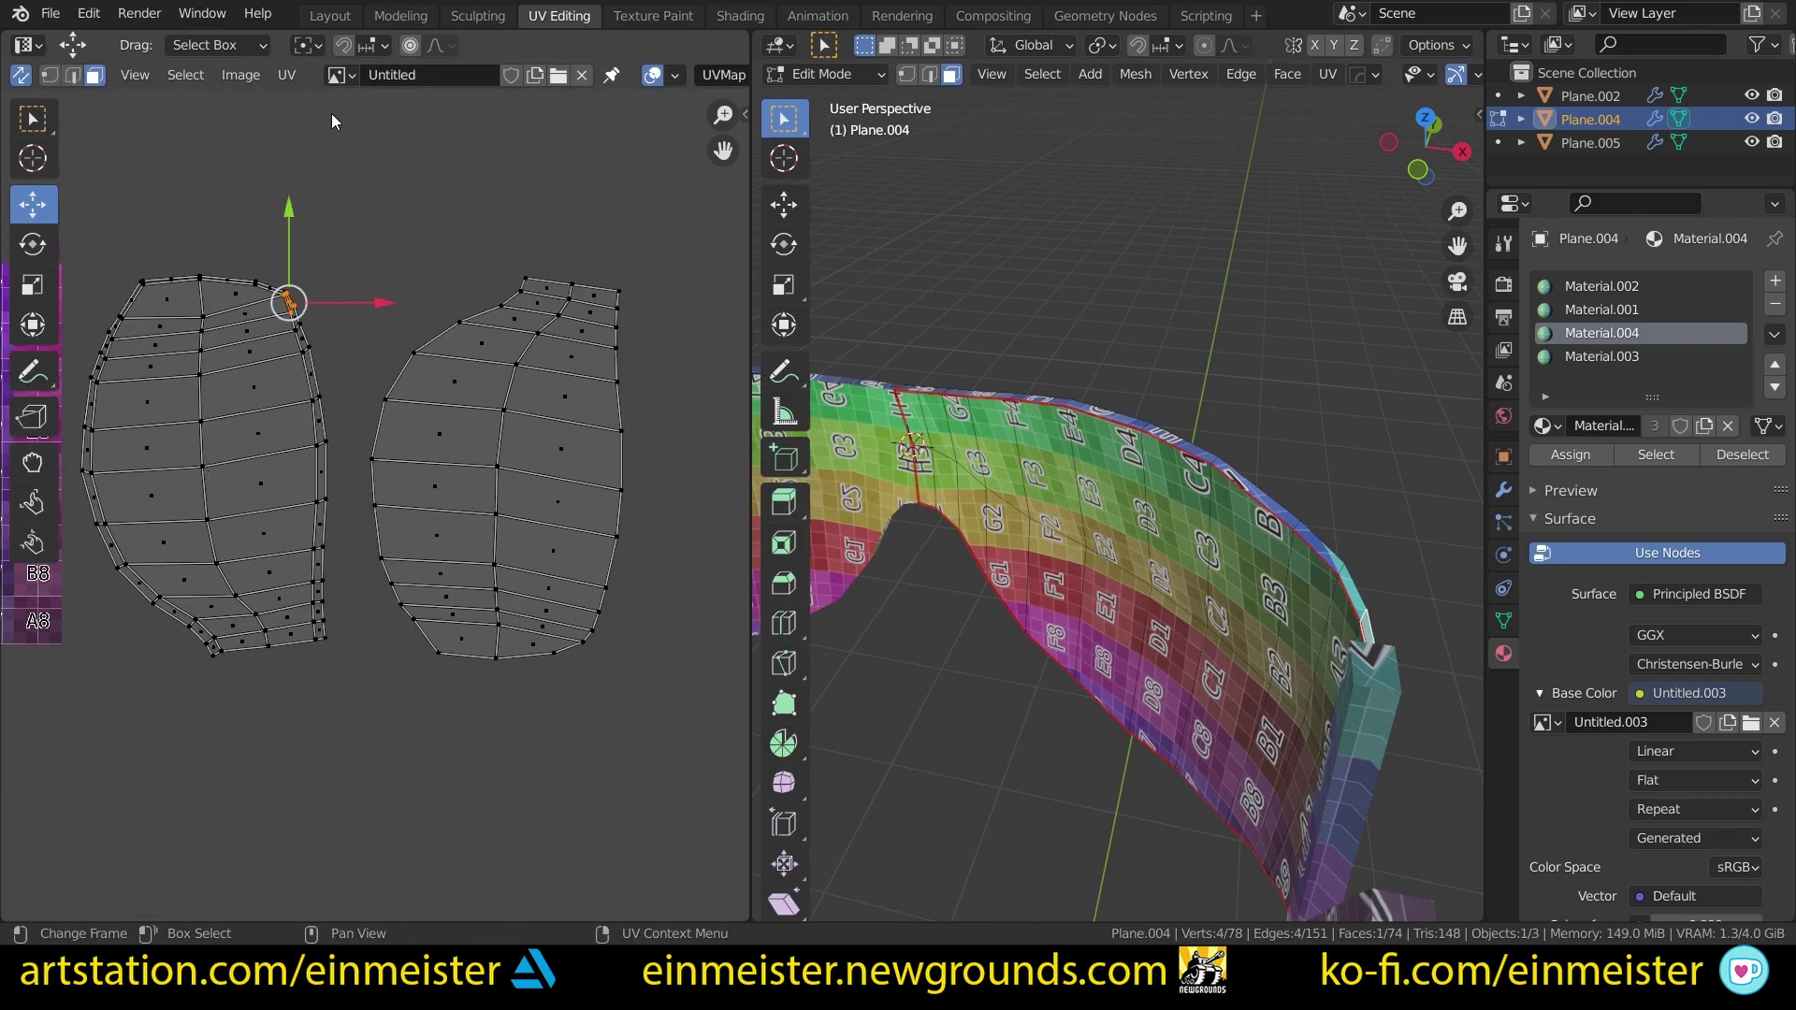
{"action": "scroll", "coordinate": [324, 365], "scroll_direction": "up", "scroll_amount": 4}
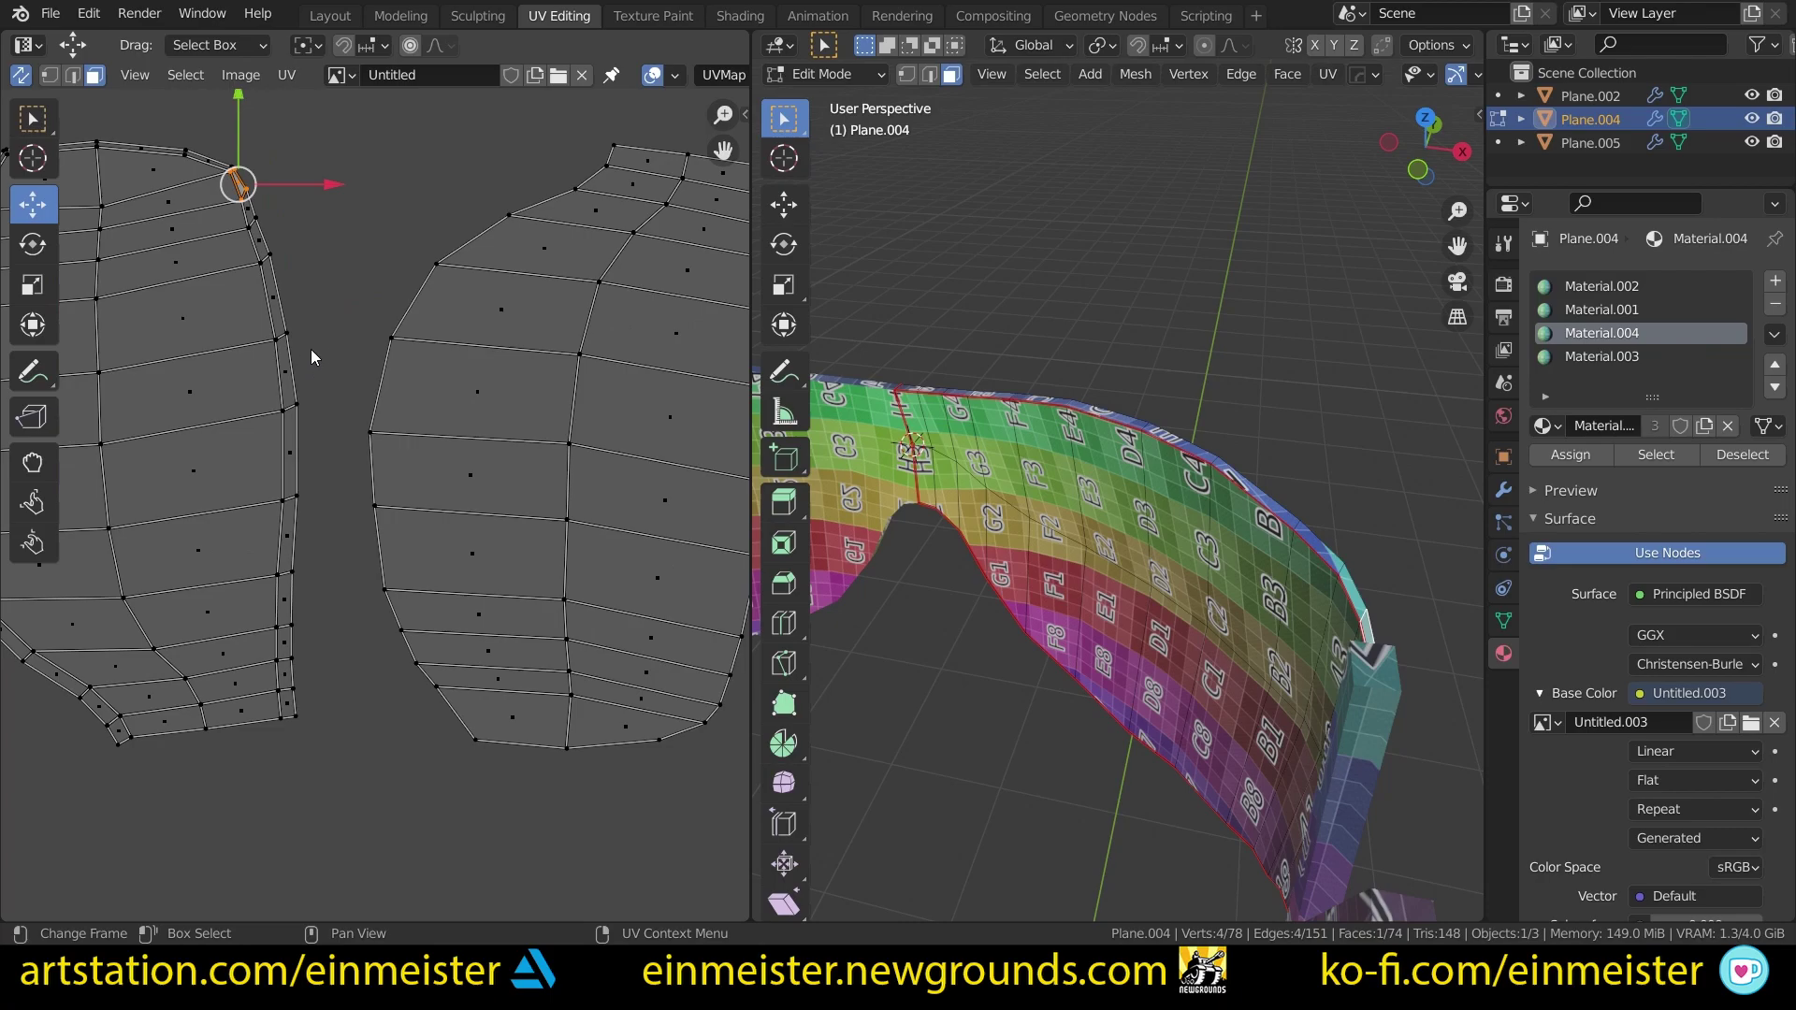
{"action": "scroll", "coordinate": [310, 199], "scroll_direction": "up", "scroll_amount": 3}
{"action": "scroll", "coordinate": [425, 417], "scroll_direction": "down", "scroll_amount": 6}
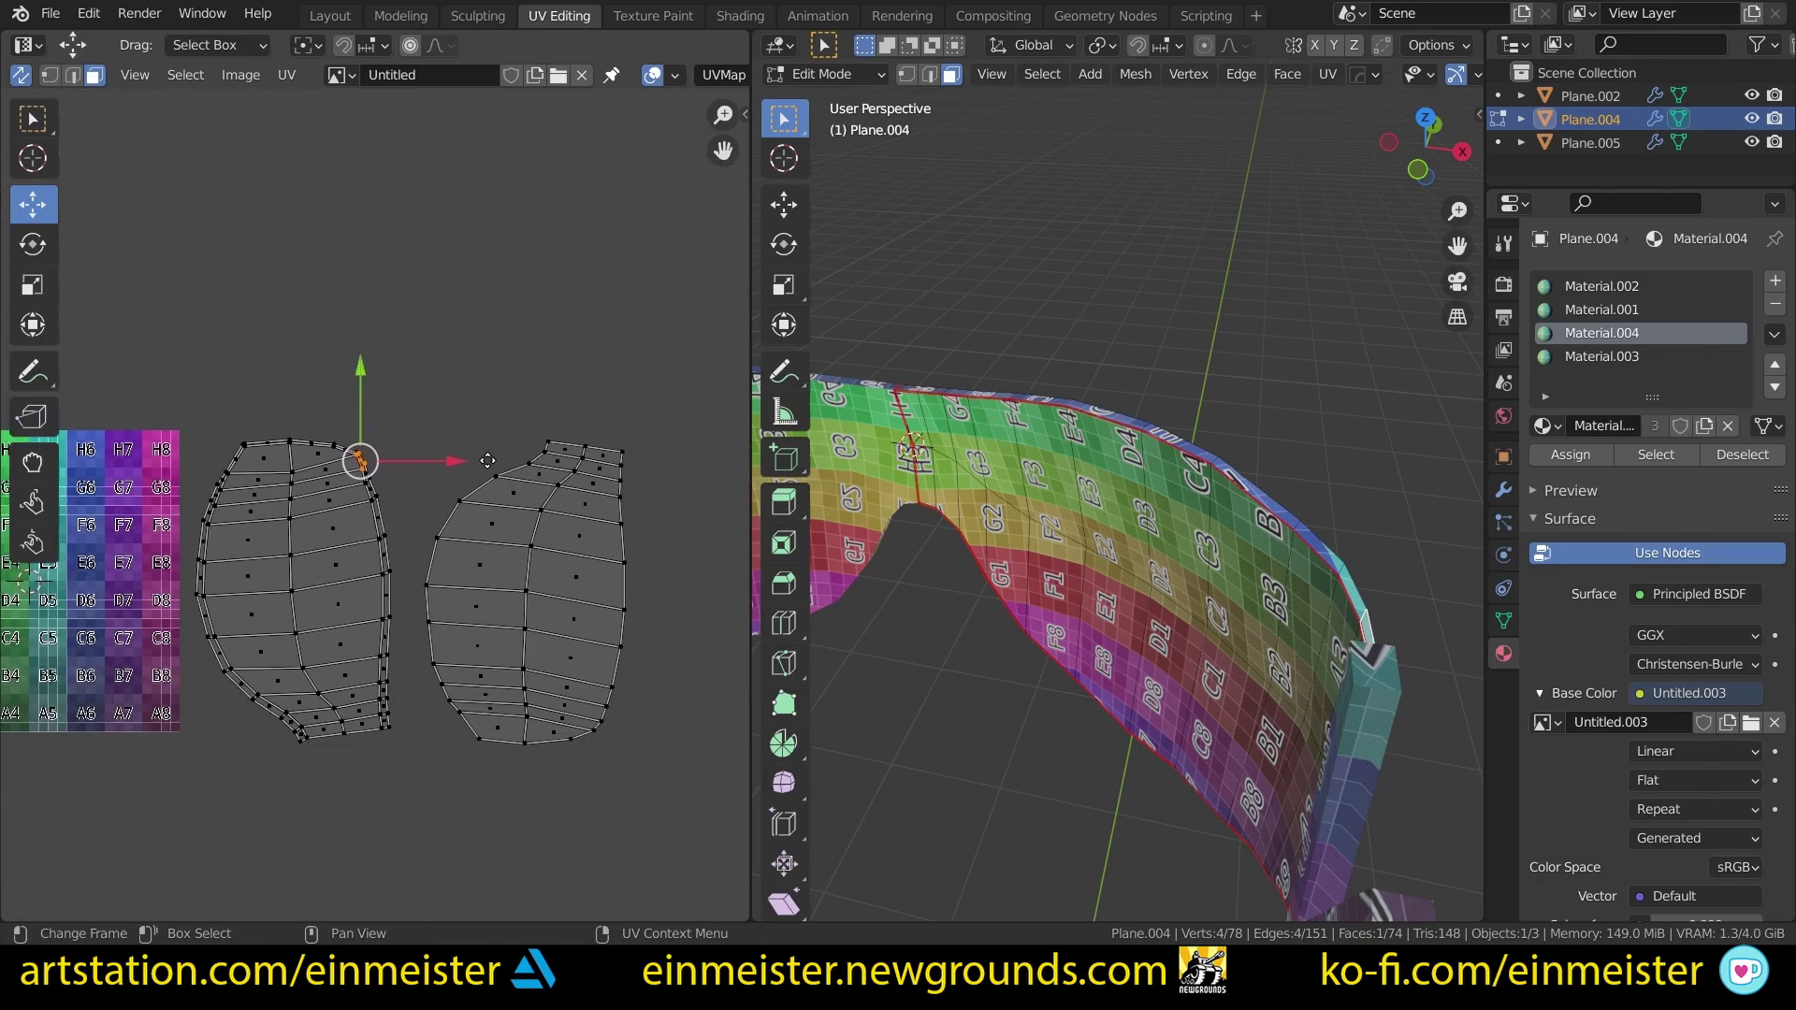
{"action": "middle_click_drag", "start_coordinate": [488, 460], "coordinate": [452, 435]}
{"action": "scroll", "coordinate": [440, 382], "scroll_direction": "up", "scroll_amount": 1}
Step: Hide the UV editor's toolbar and turn on Display Stretch for the UVs
{"action": "key", "text": "t"}
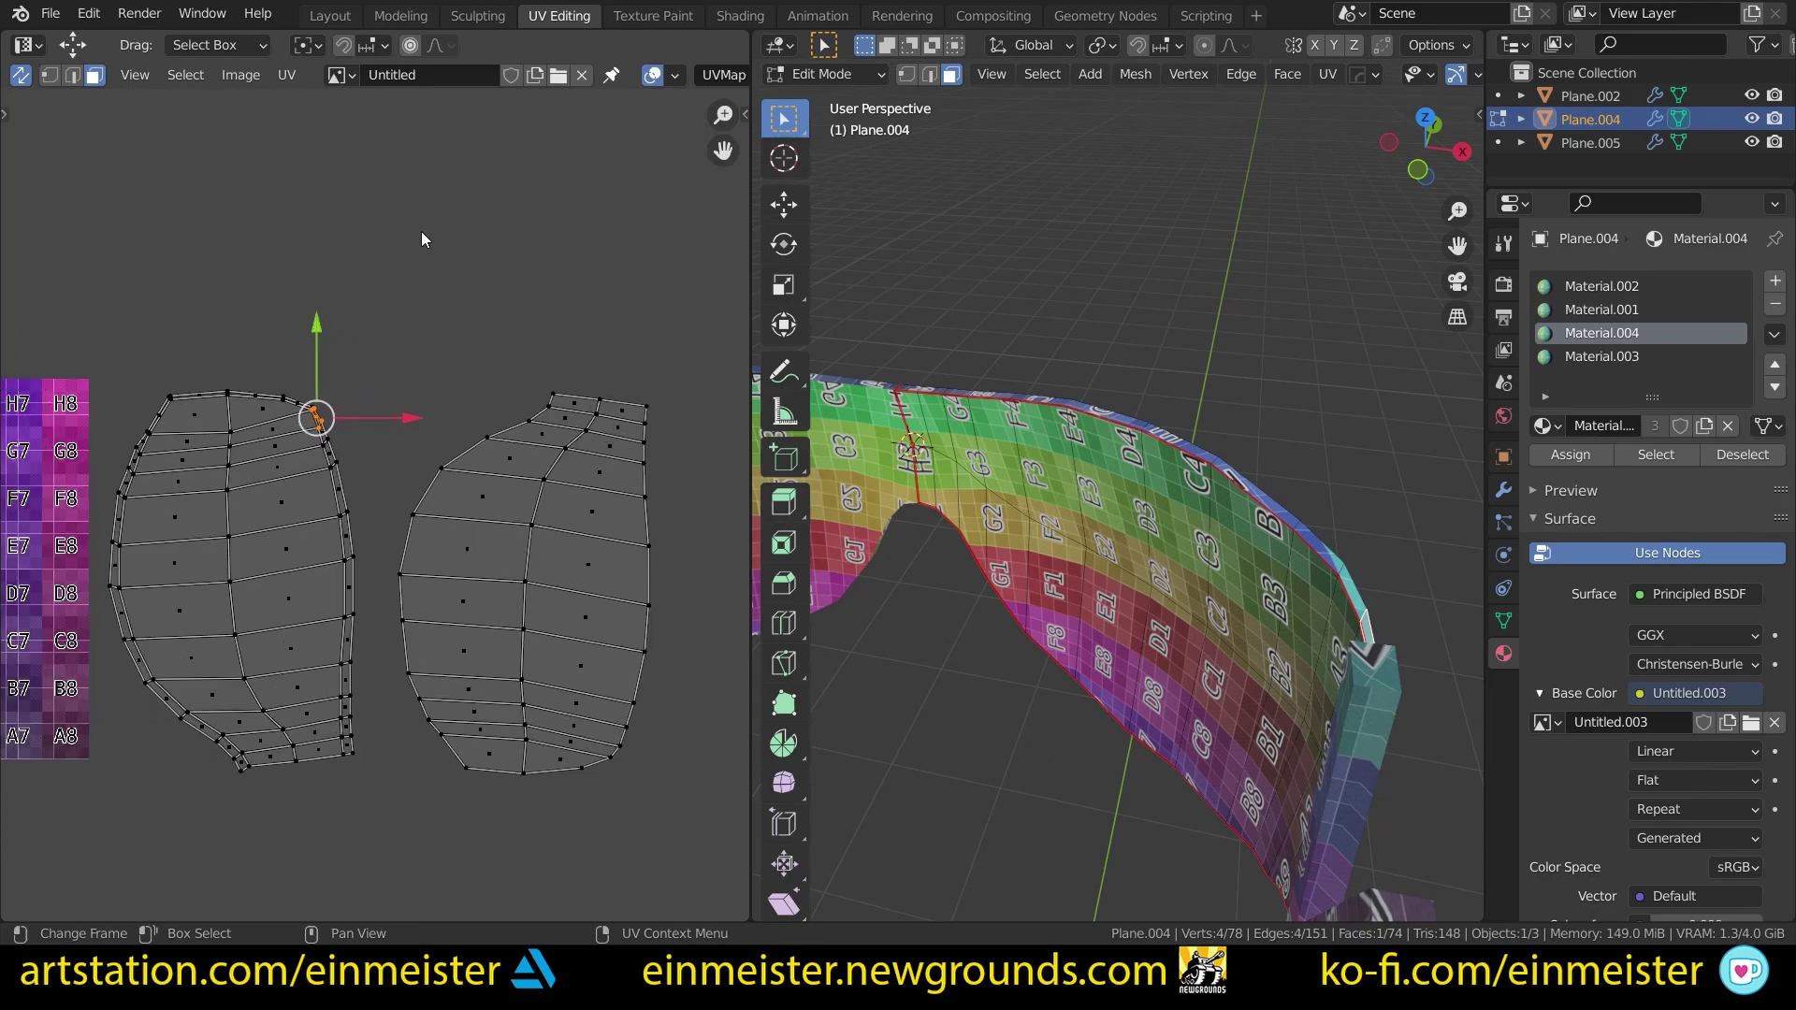
{"action": "left_click", "coordinate": [677, 79]}
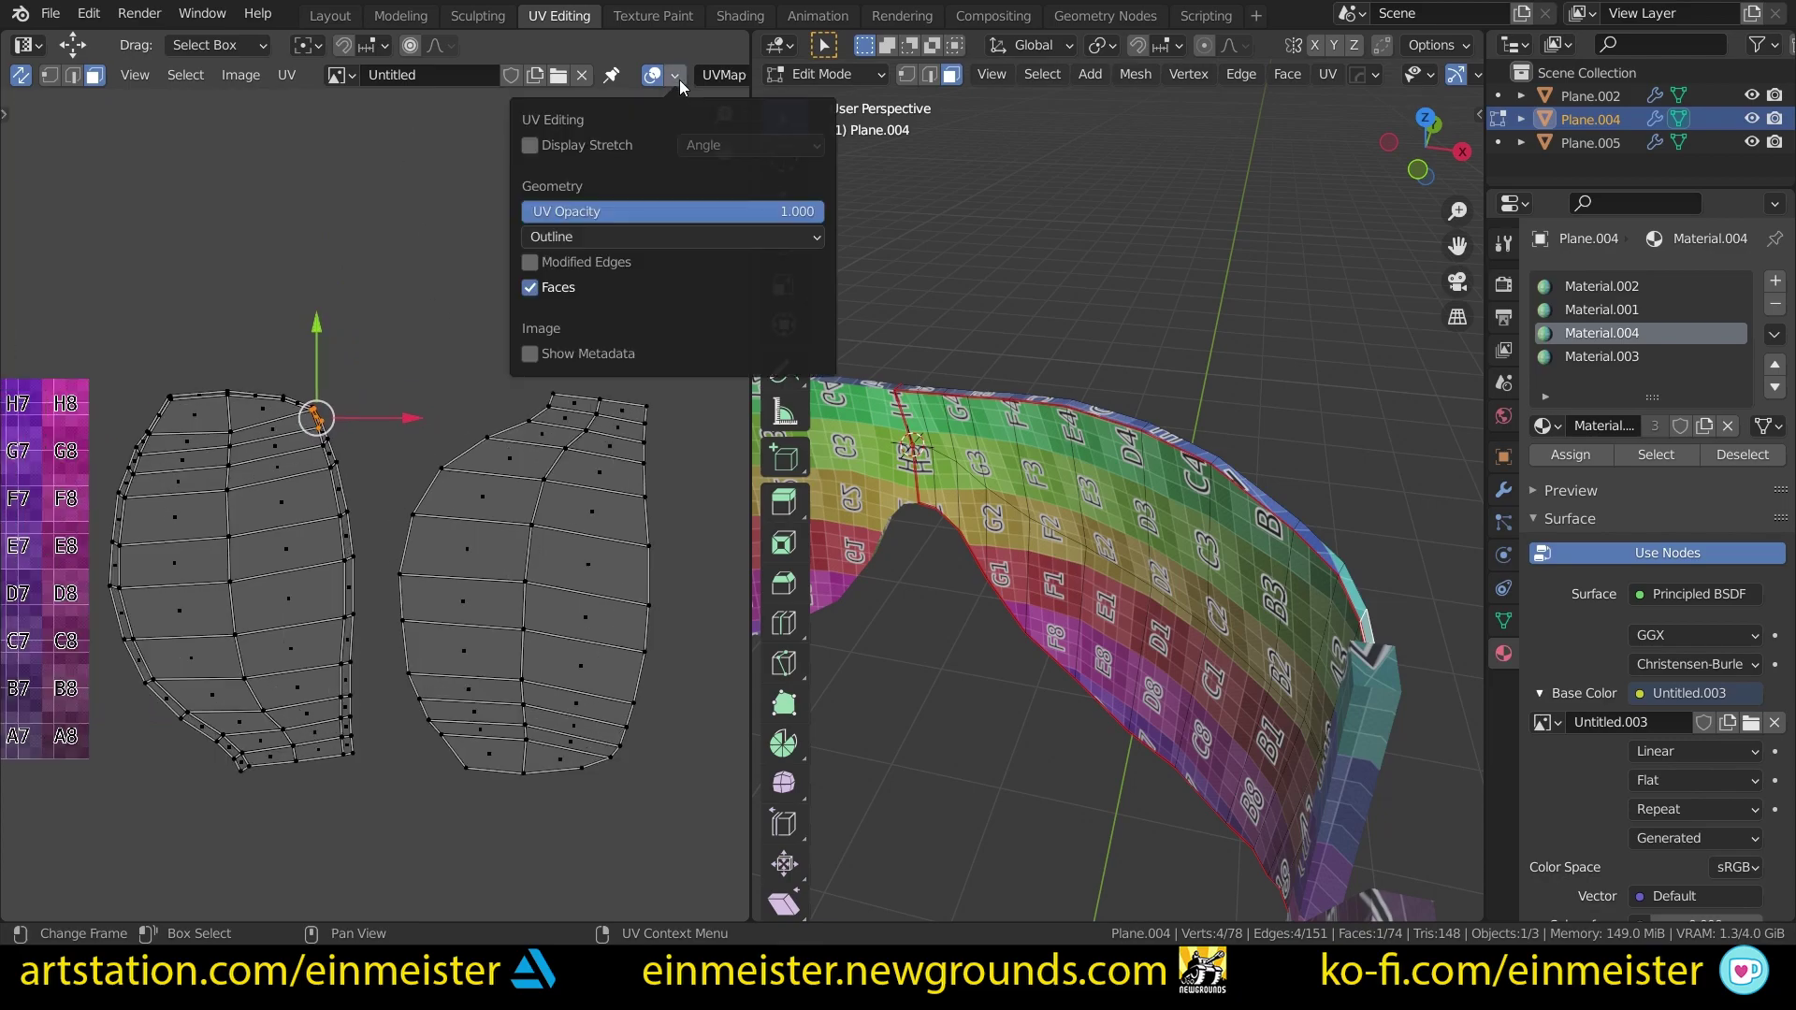
{"action": "left_click", "coordinate": [599, 147]}
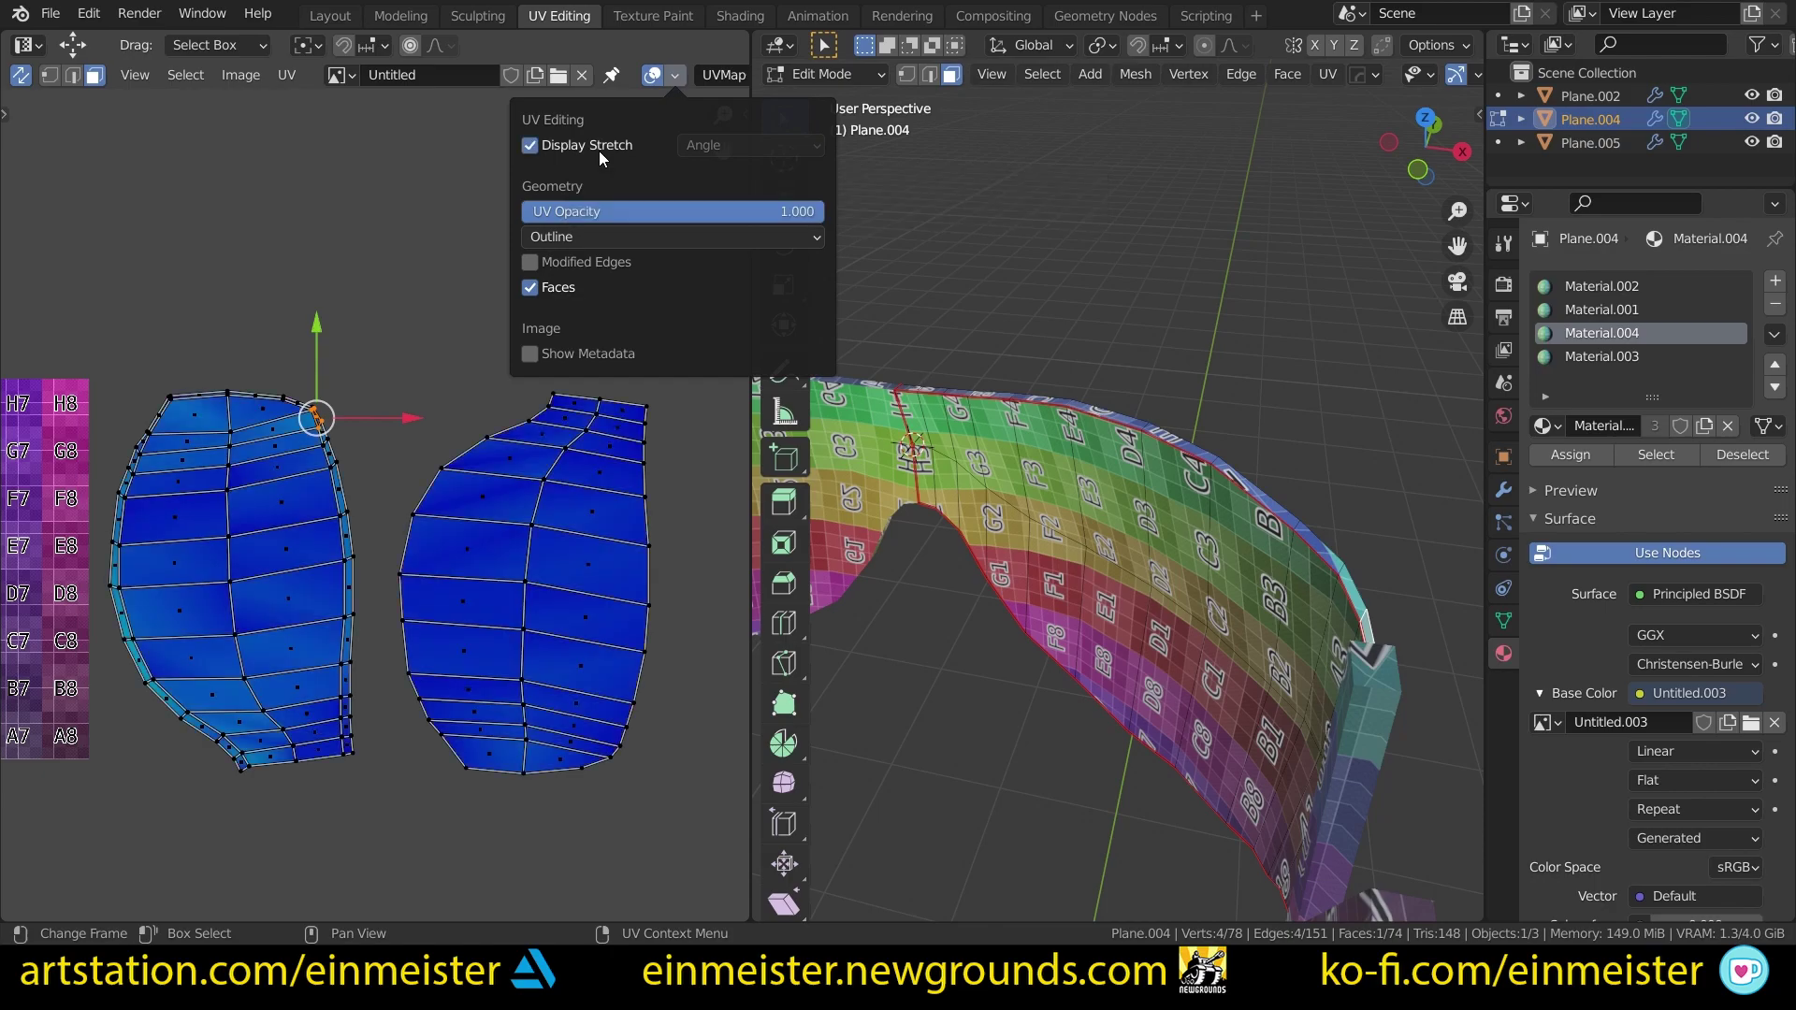
{"action": "middle_click_drag", "start_coordinate": [360, 449], "coordinate": [387, 369]}
{"action": "scroll", "coordinate": [387, 370], "scroll_direction": "up", "scroll_amount": 1}
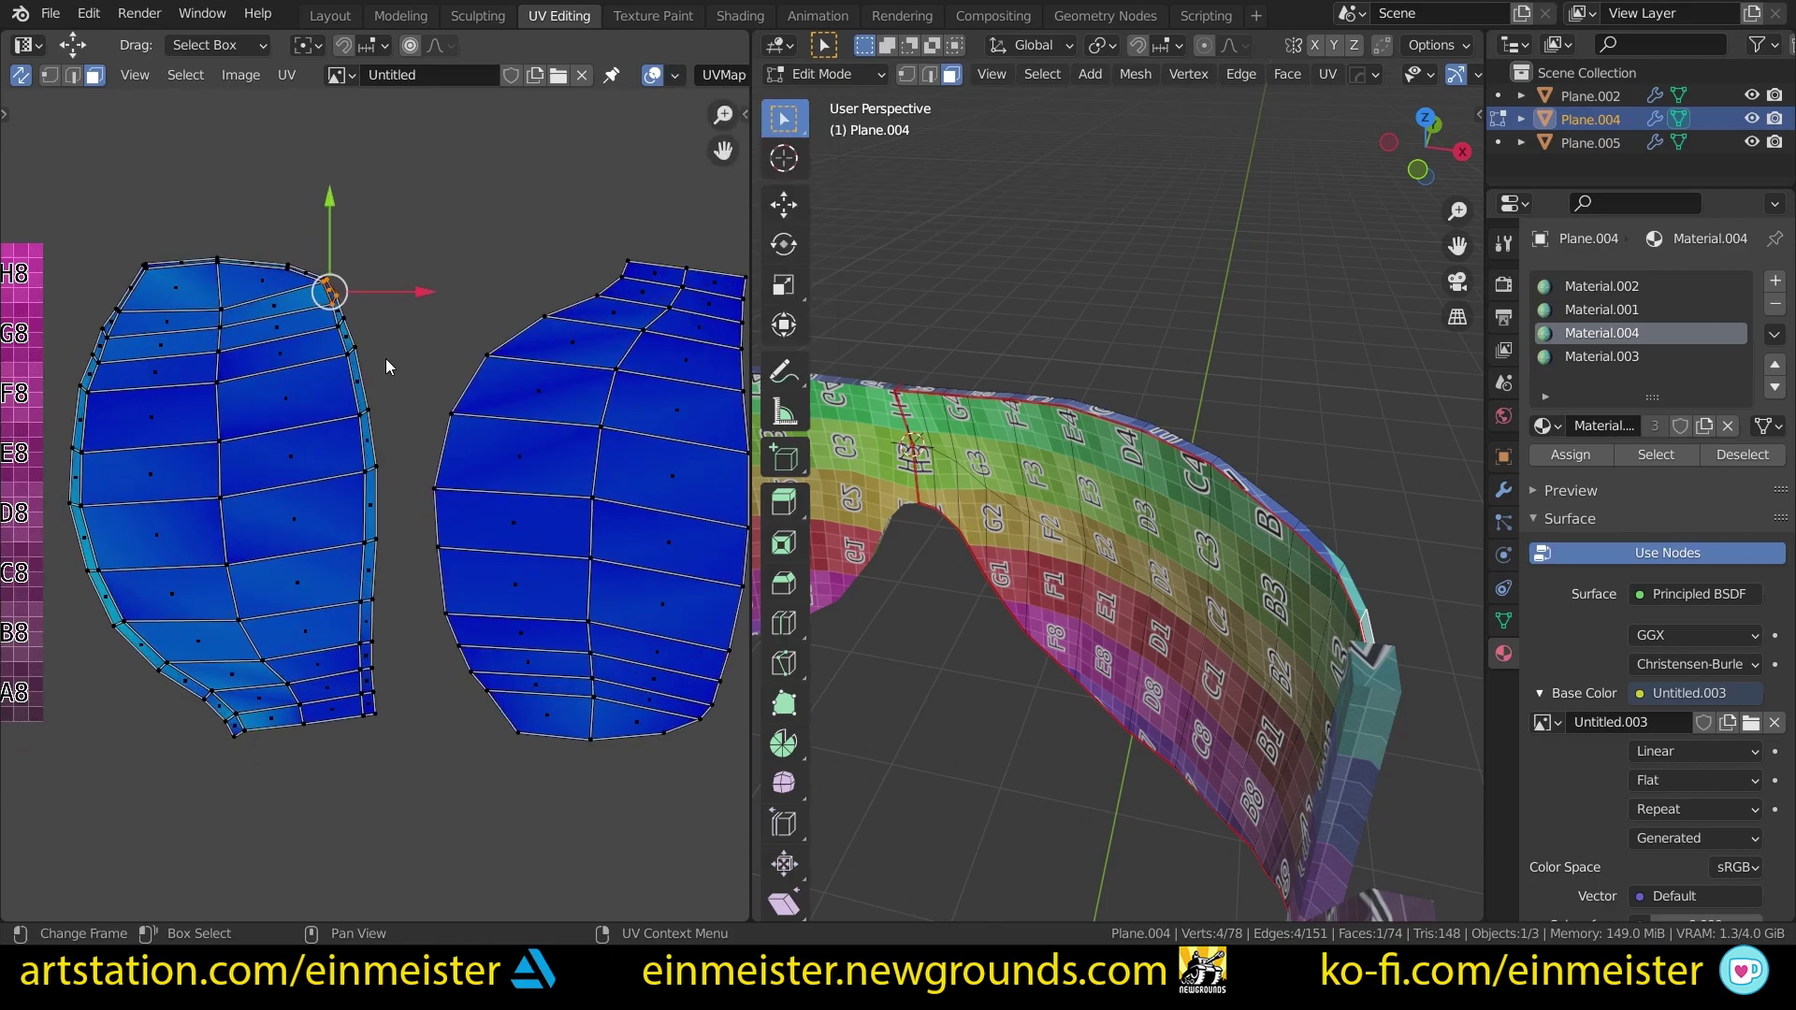
Step: Try moving a corner vertex of the lens islands far upward to distort the UVs, and undo the move
{"action": "key", "text": "1"}
{"action": "left_click", "coordinate": [337, 290]}
{"action": "left_click", "coordinate": [337, 288], "text": "shift"}
{"action": "key", "text": "g"}
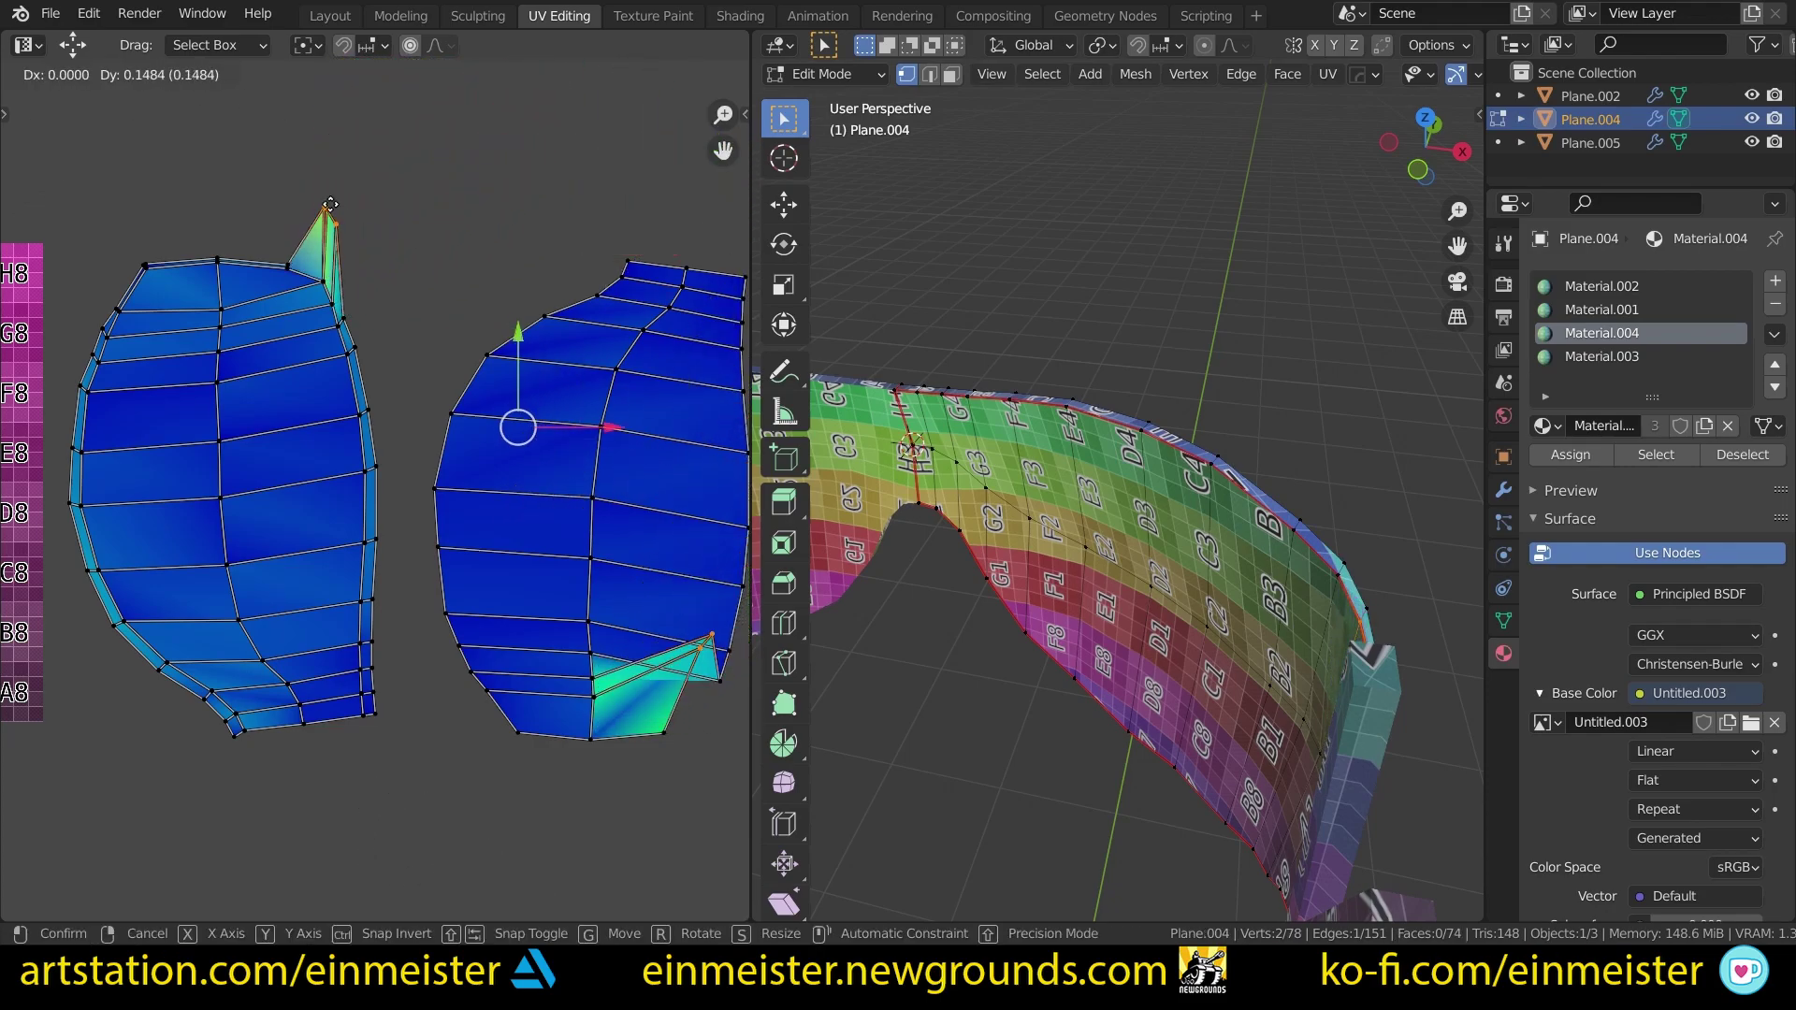
{"action": "left_click", "coordinate": [638, 636]}
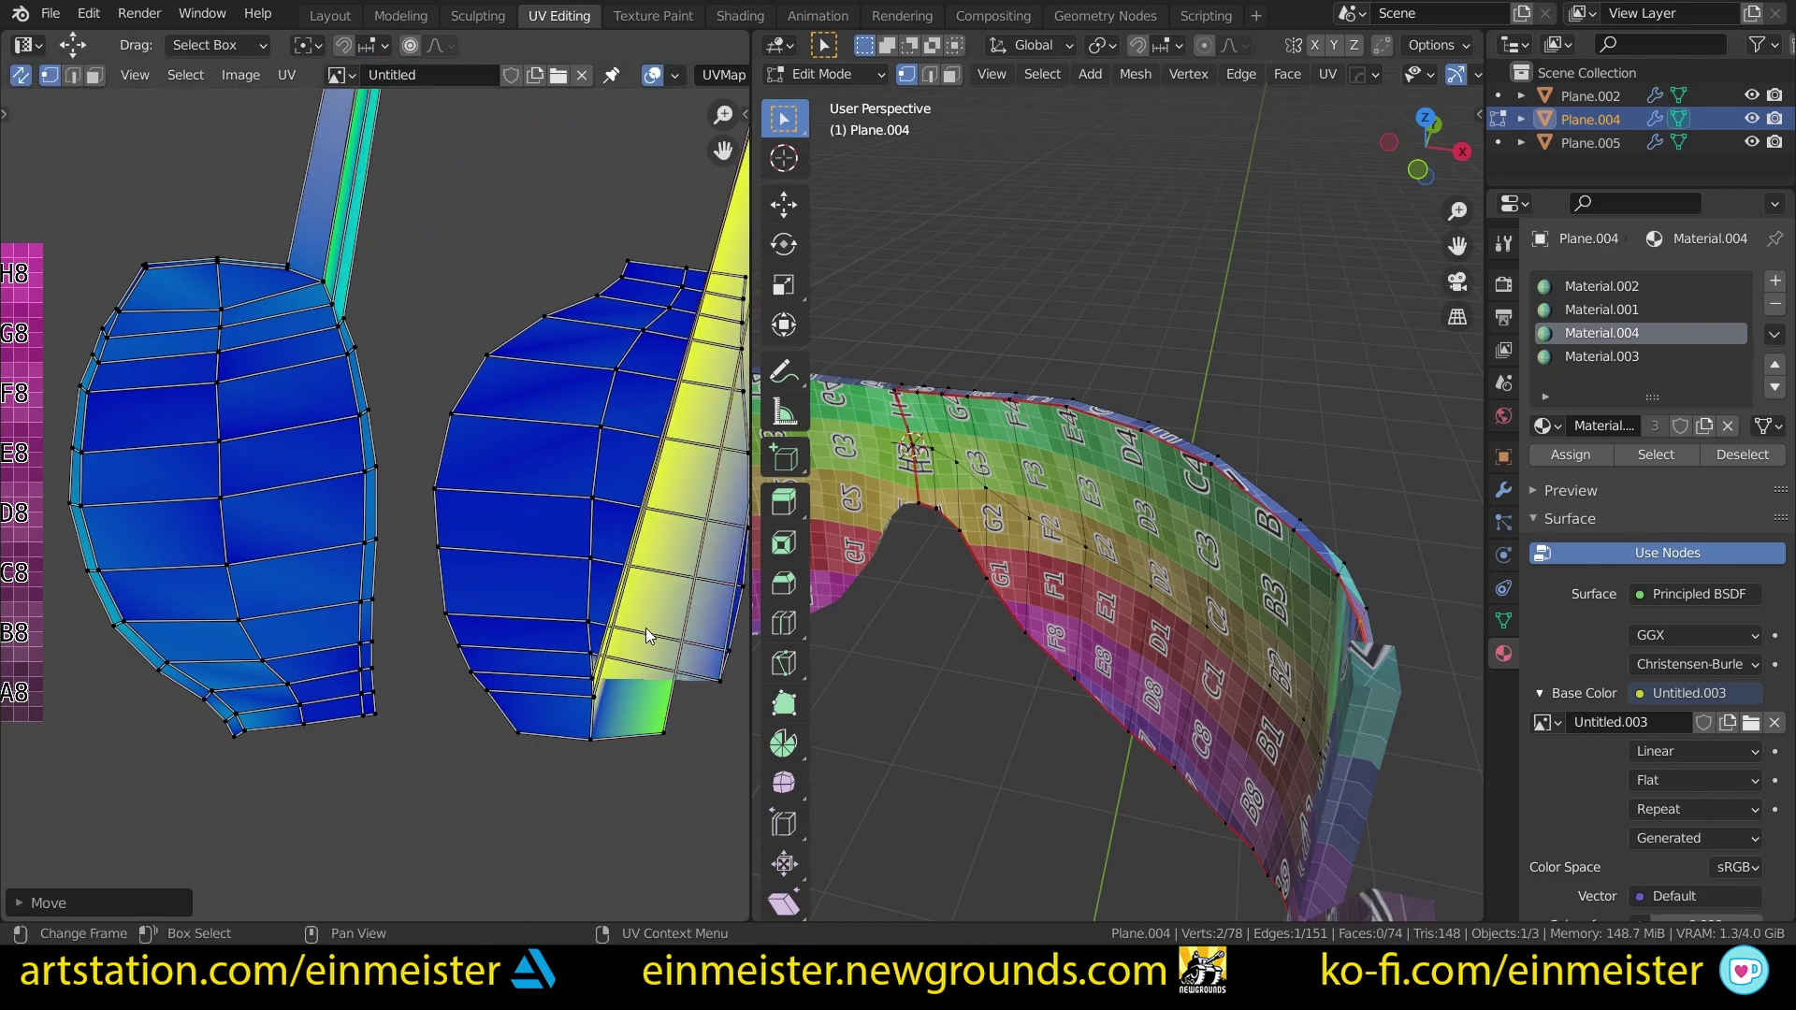
{"action": "scroll", "coordinate": [646, 622], "scroll_direction": "down", "scroll_amount": 4}
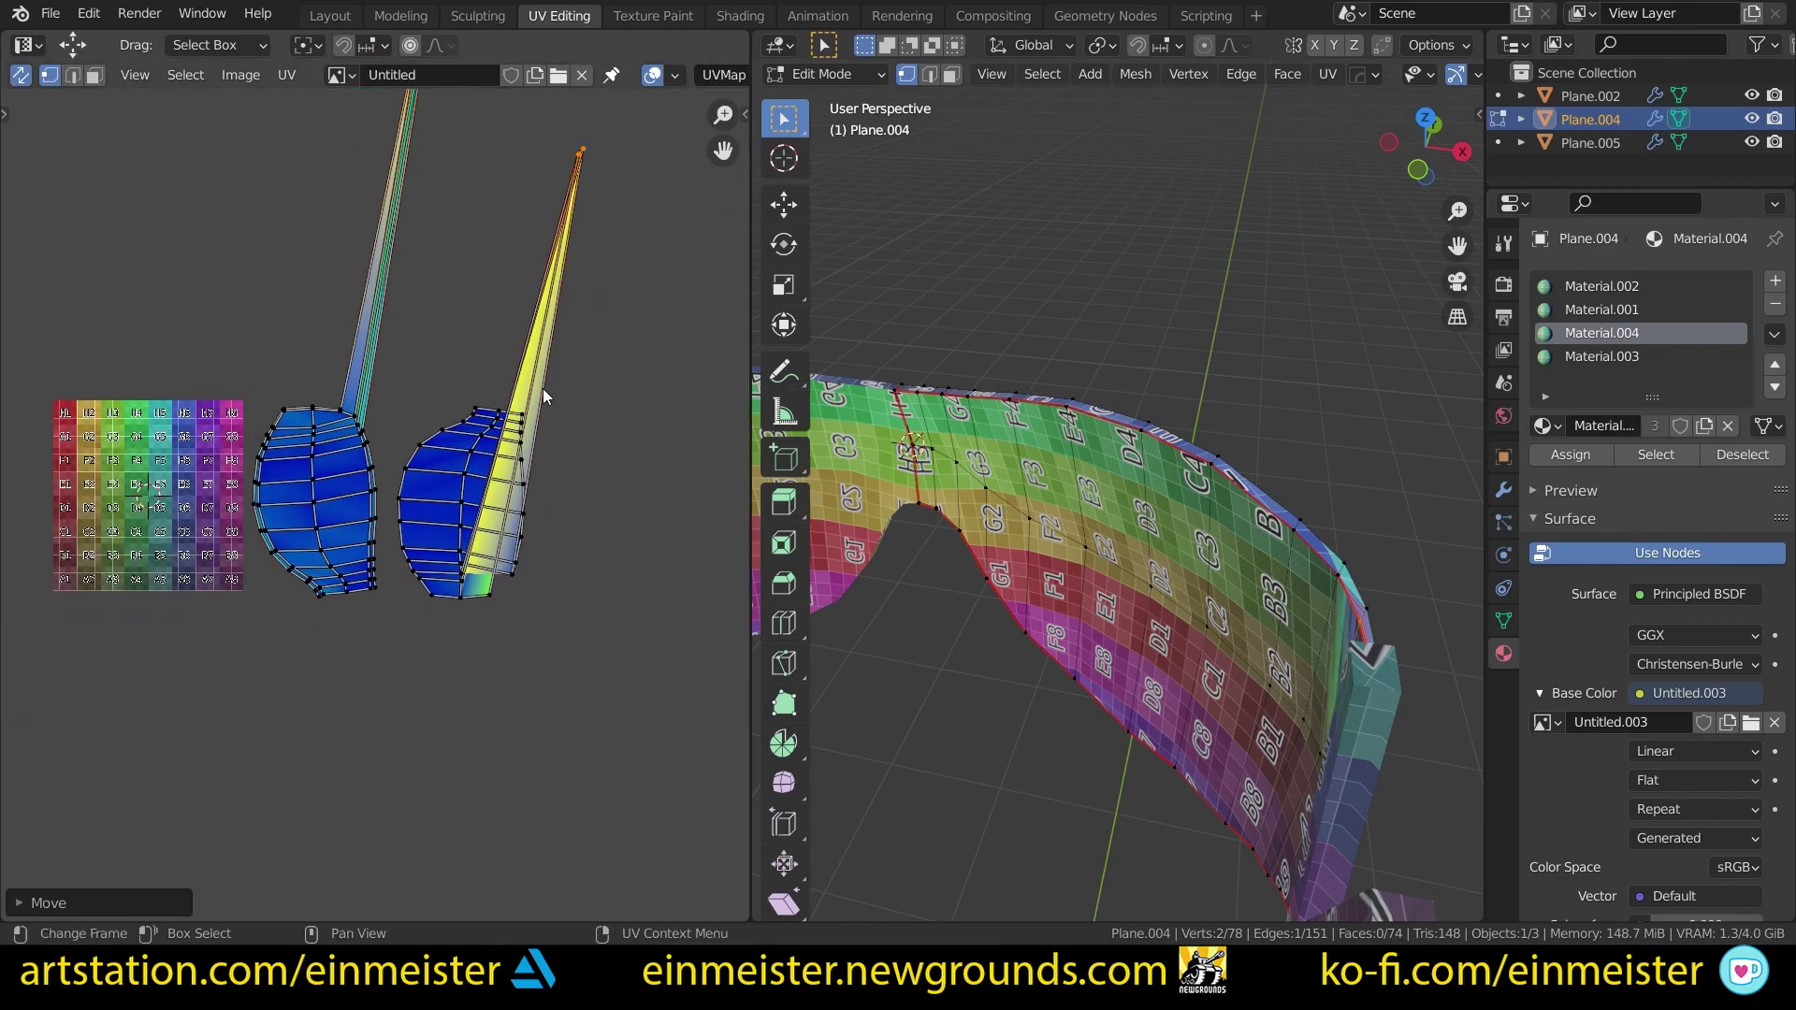
{"action": "key", "text": "ctrl+z"}
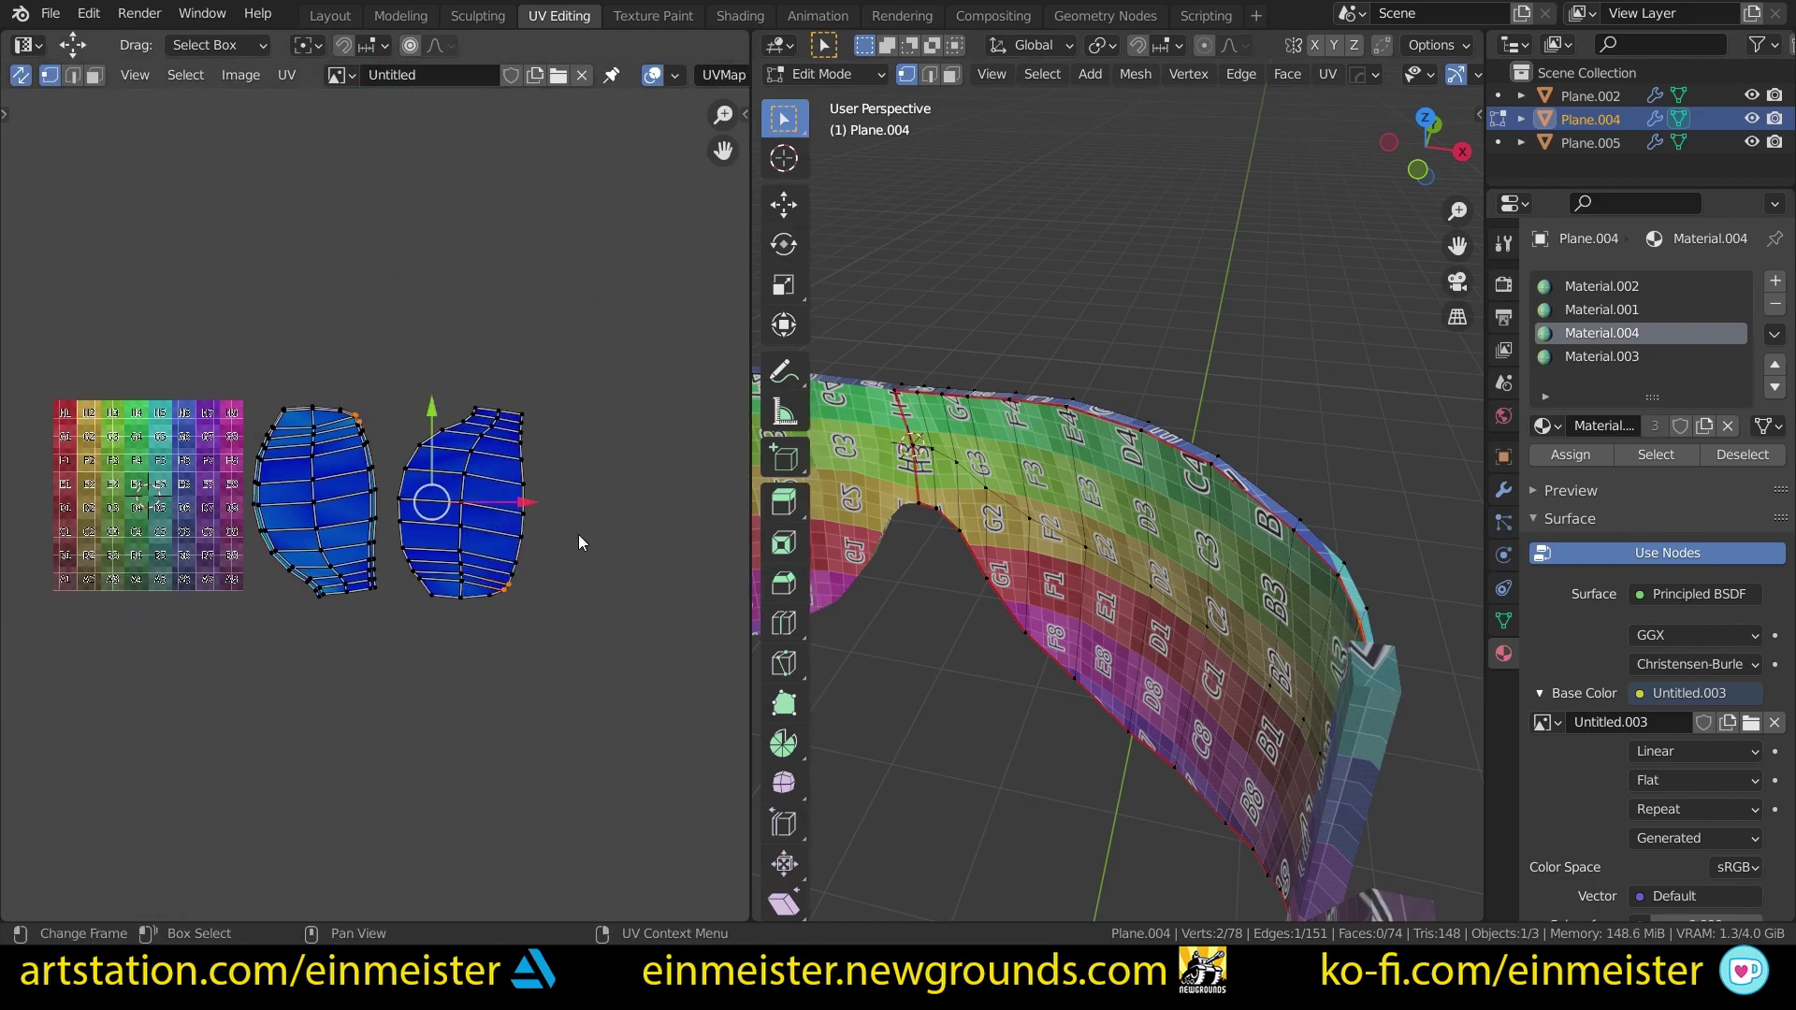
{"action": "key", "text": "ctrl+z"}
{"action": "key", "text": "ctrl+shift+z"}
Step: Select the whole lens mesh and unwrap it along its seams
{"action": "key", "text": "a"}
{"action": "key", "text": "u"}
{"action": "left_click", "coordinate": [235, 475]}
{"action": "scroll", "coordinate": [234, 501], "scroll_direction": "up", "scroll_amount": 3}
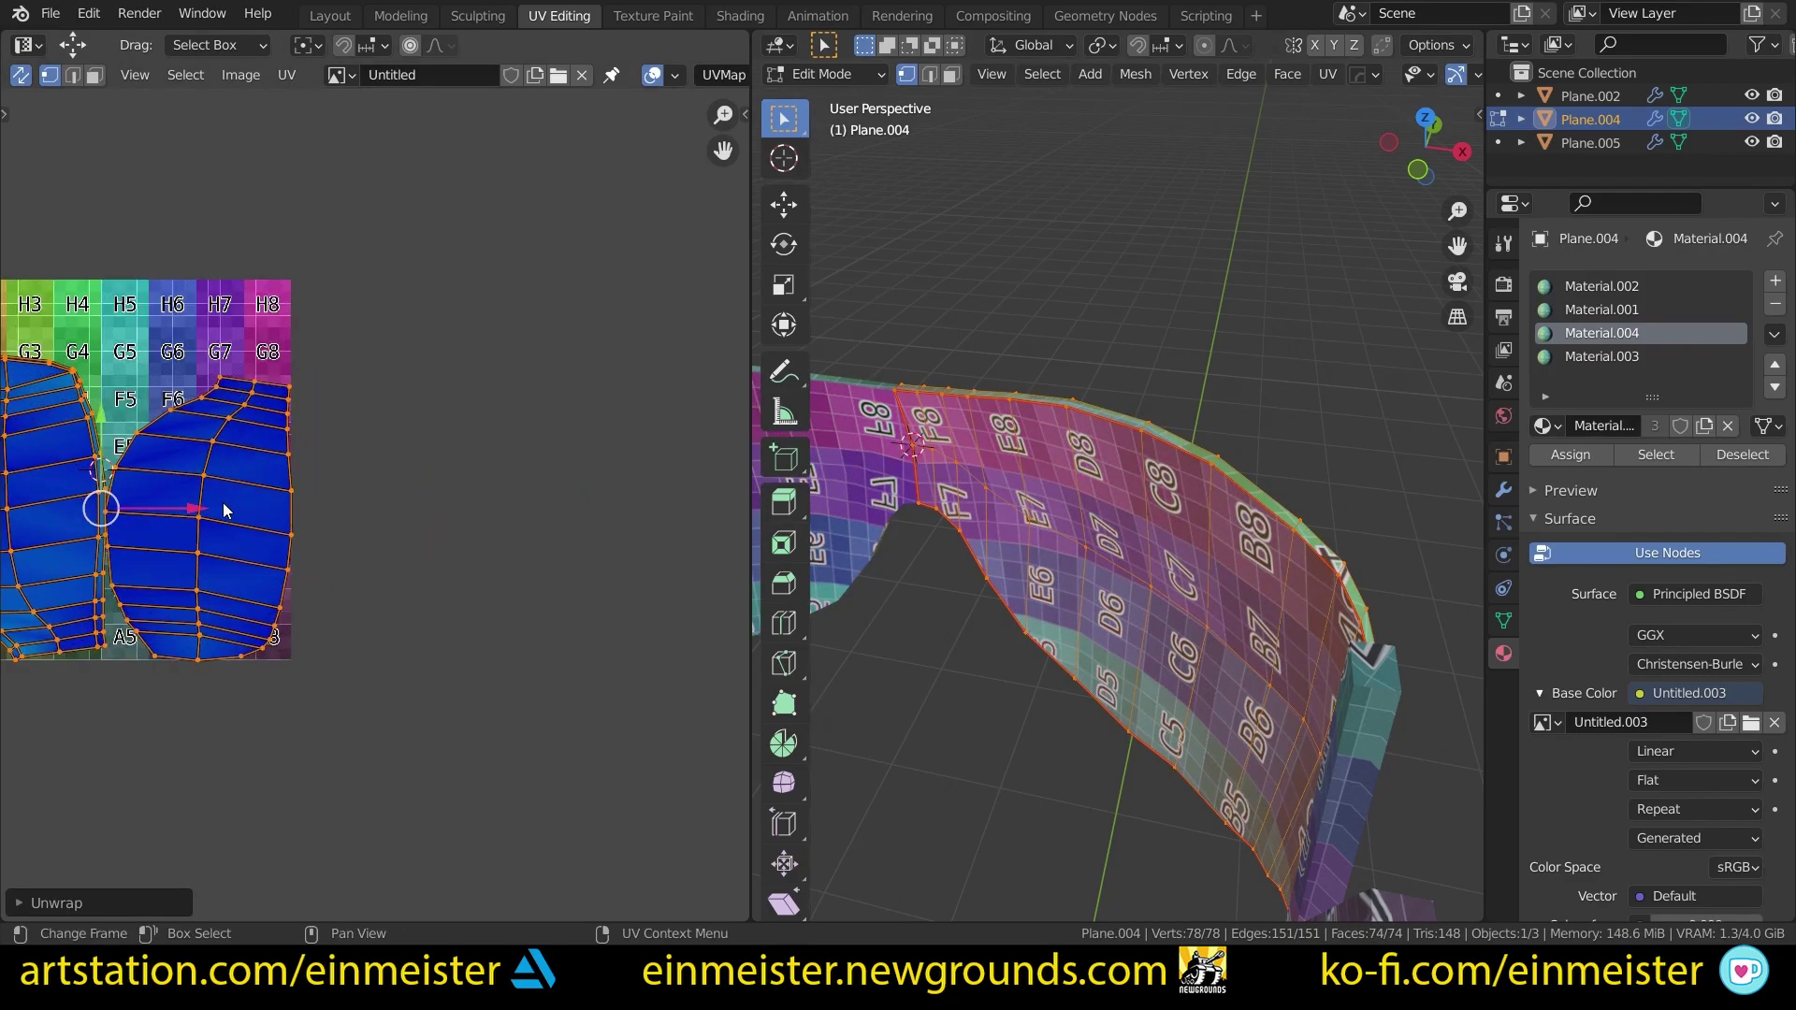
{"action": "middle_click_drag", "start_coordinate": [235, 502], "coordinate": [440, 507]}
{"action": "scroll", "coordinate": [343, 557], "scroll_direction": "down", "scroll_amount": 1}
{"action": "scroll", "coordinate": [310, 505], "scroll_direction": "up", "scroll_amount": 1}
{"action": "mouse_move", "coordinate": [289, 511]}
{"action": "middle_mouse_down"}
{"action": "mouse_move", "coordinate": [269, 513]}
{"action": "mouse_move", "coordinate": [315, 514]}
{"action": "middle_mouse_up"}
Step: Isolate the lens in local view and examine how the checker texture follows its front and outer edge
{"action": "key", "text": "Tab"}
{"action": "middle_click_drag", "start_coordinate": [1205, 671], "coordinate": [1059, 626]}
{"action": "key", "text": "KP_Divide"}
{"action": "scroll", "coordinate": [1059, 627], "scroll_direction": "up", "scroll_amount": 2}
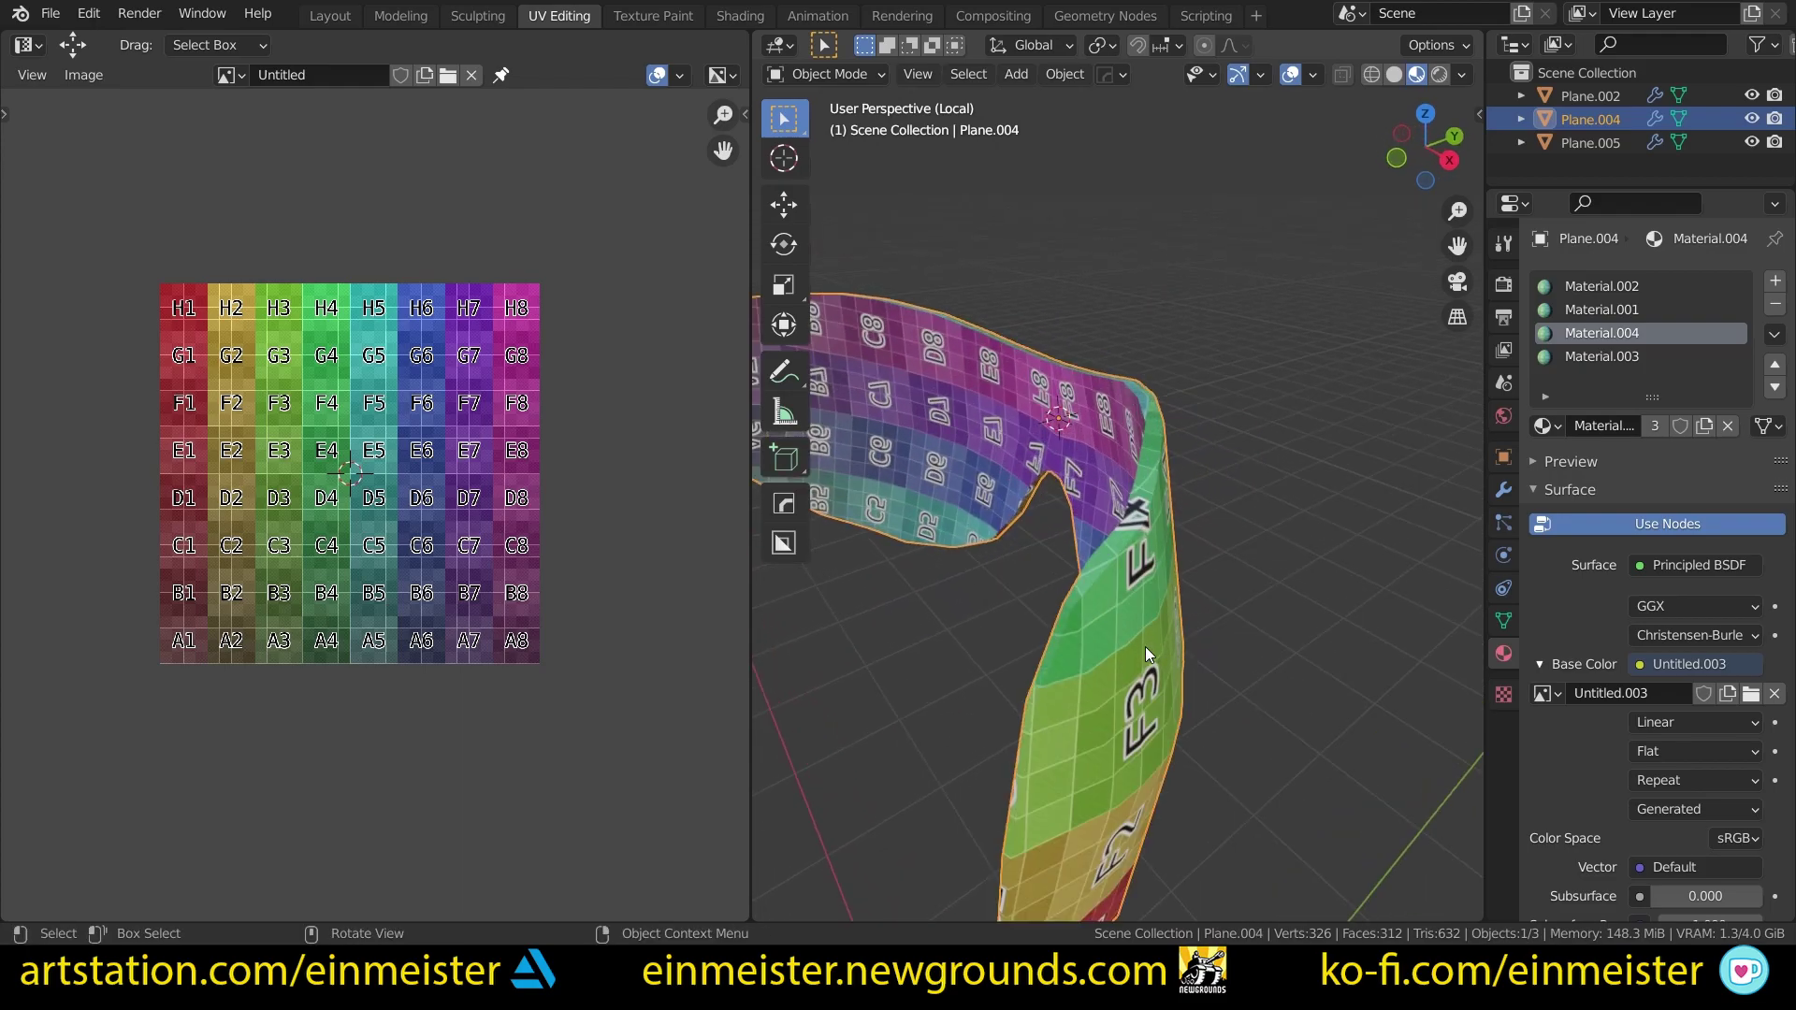
{"action": "scroll", "coordinate": [1145, 647], "scroll_direction": "up", "scroll_amount": 4}
{"action": "key", "text": "Tab"}
{"action": "key", "text": "Tab"}
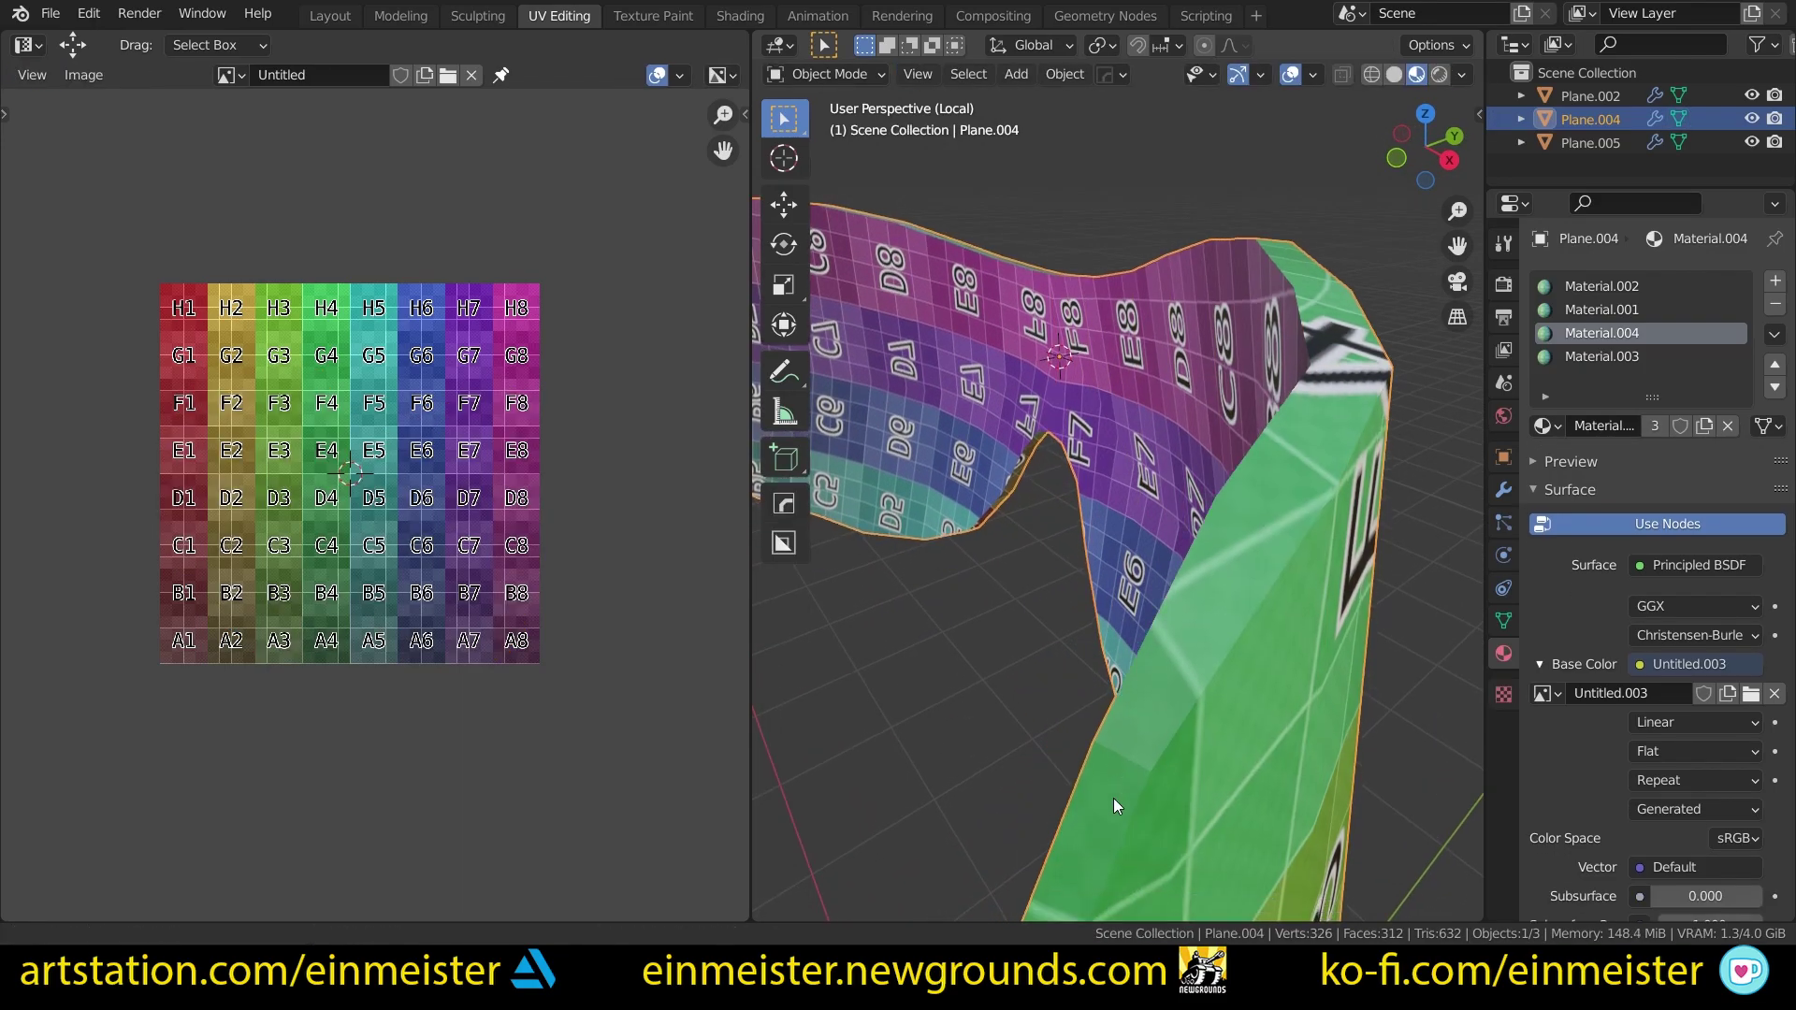
{"action": "middle_click_drag", "start_coordinate": [1109, 773], "coordinate": [1152, 710]}
{"action": "key", "text": "Tab"}
{"action": "key", "text": "Tab"}
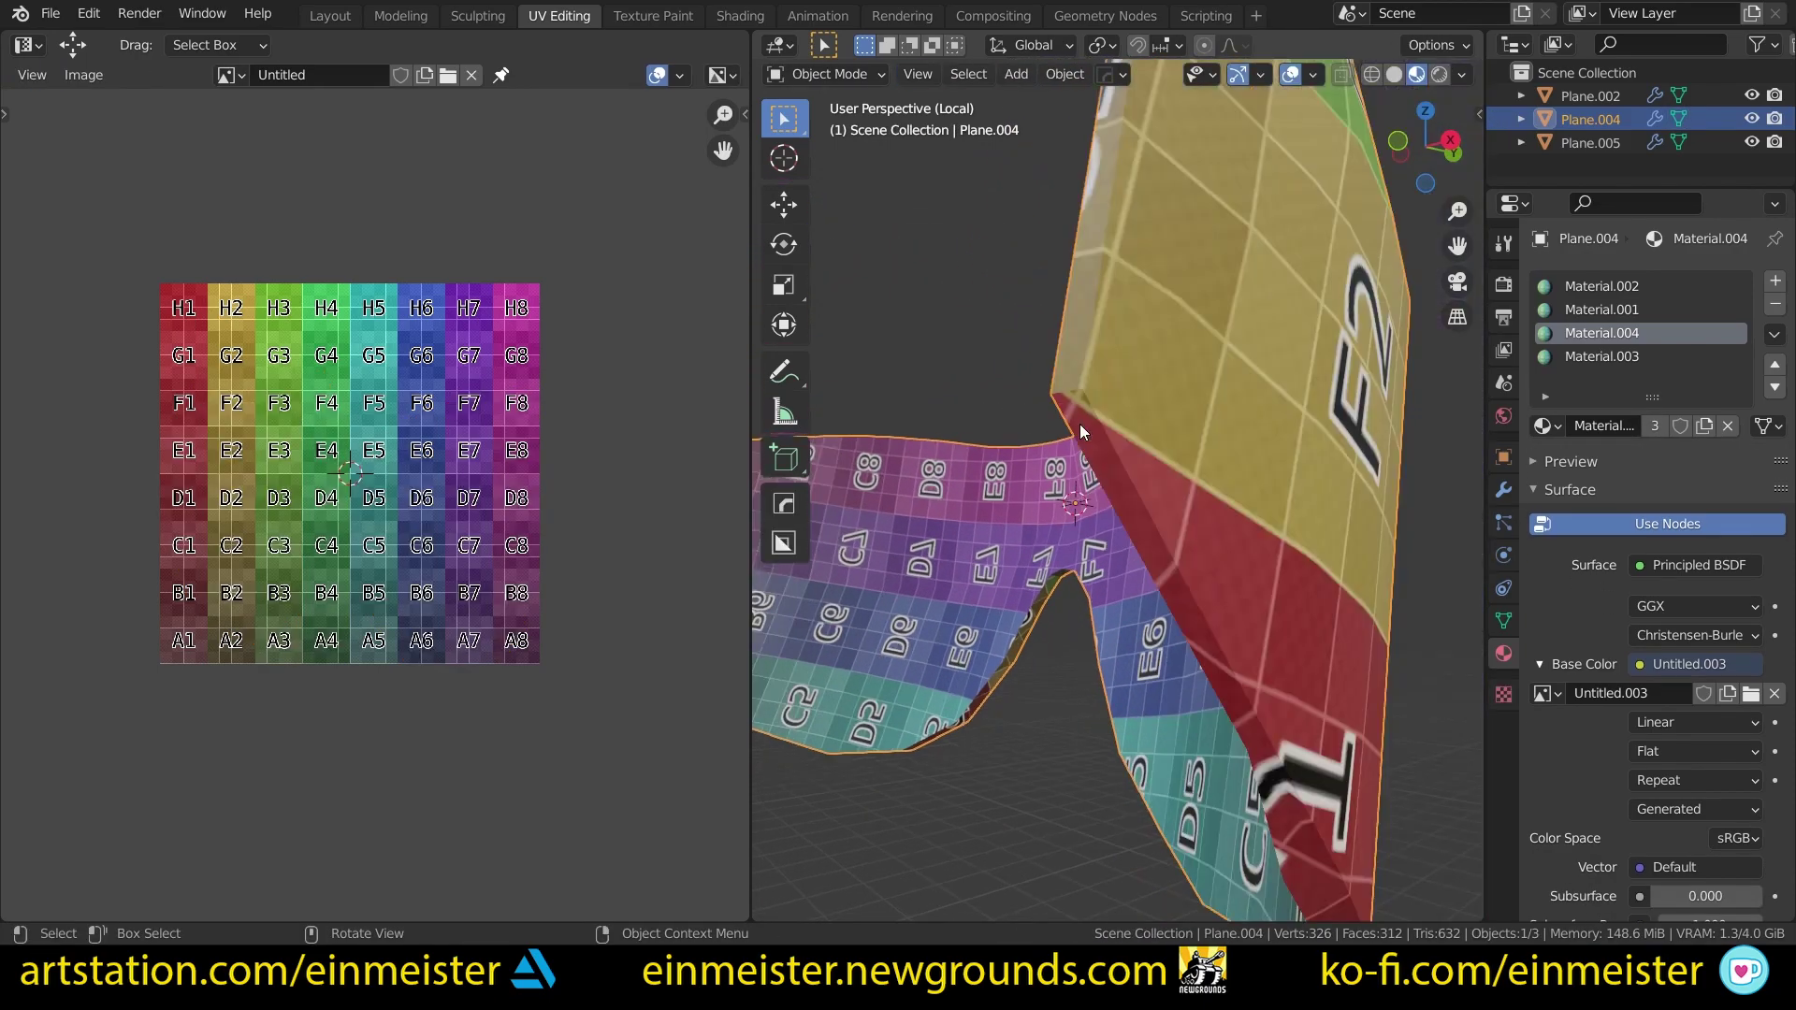
{"action": "key", "text": "Tab"}
{"action": "key", "text": "alt+1"}
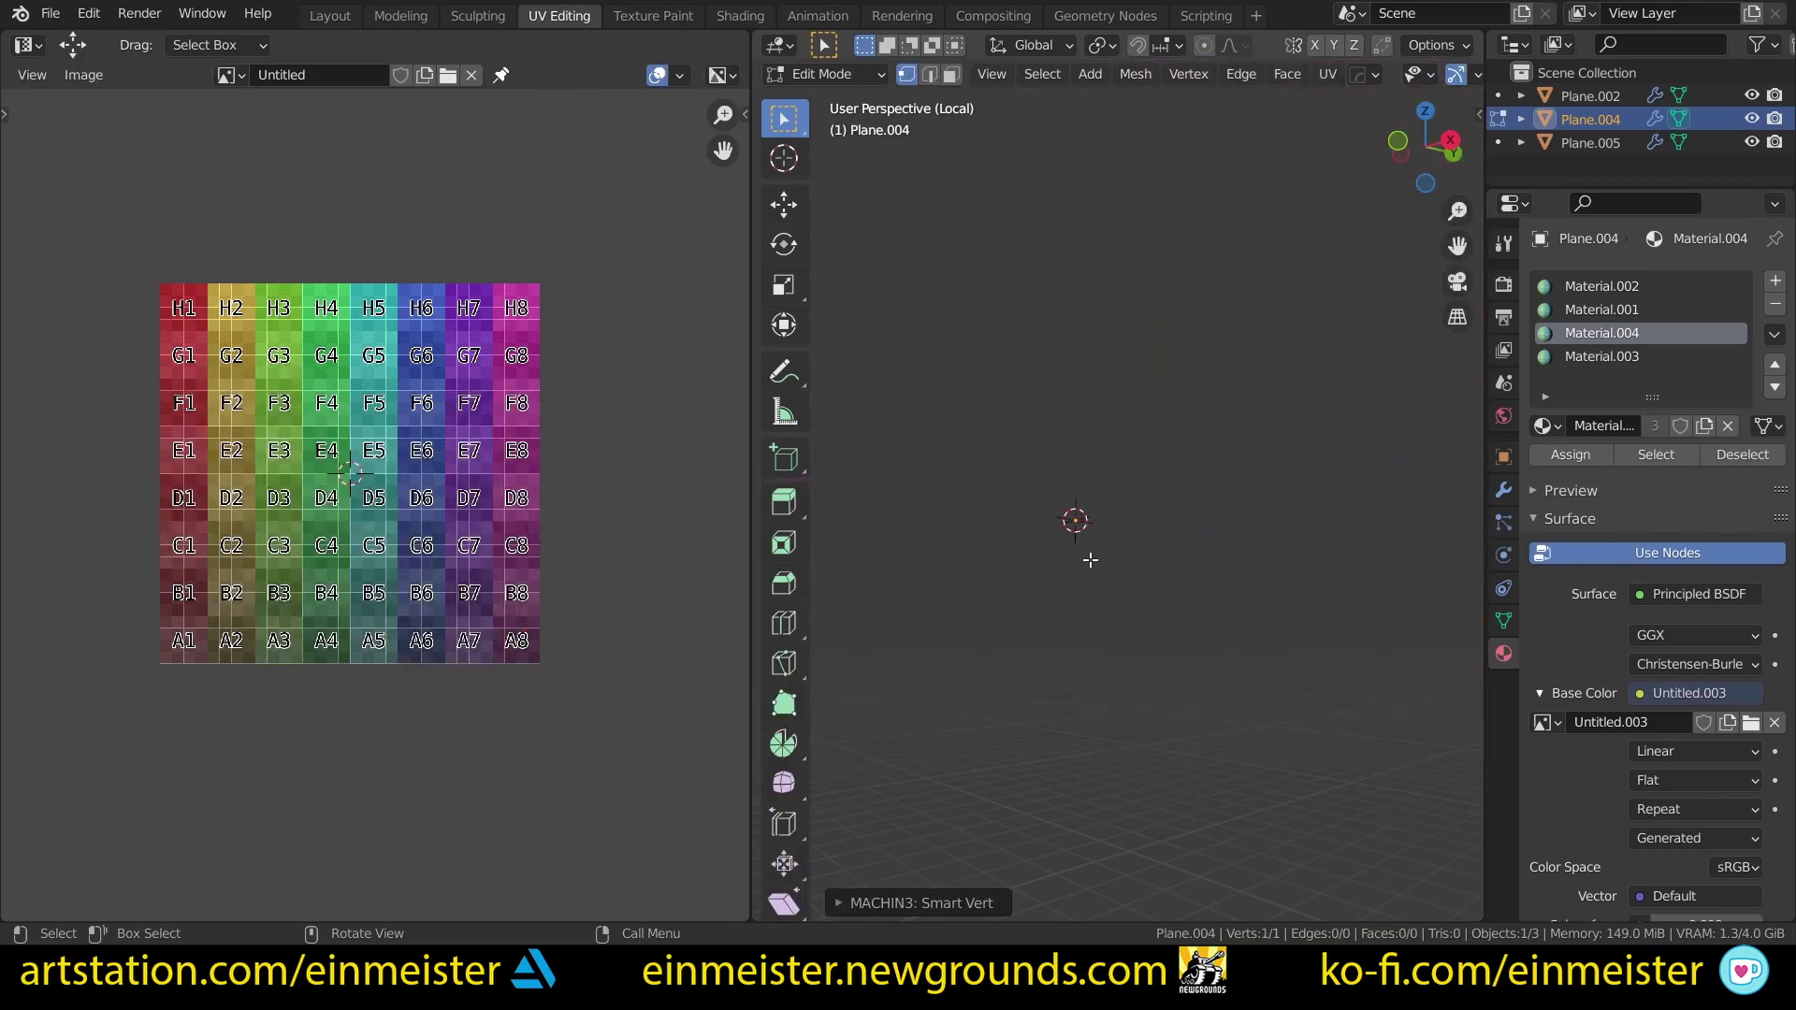
{"action": "scroll", "coordinate": [1100, 498], "scroll_direction": "down", "scroll_amount": 4}
{"action": "key", "text": "ctrl+z"}
{"action": "scroll", "coordinate": [1098, 500], "scroll_direction": "up", "scroll_amount": 4}
{"action": "key", "text": "1"}
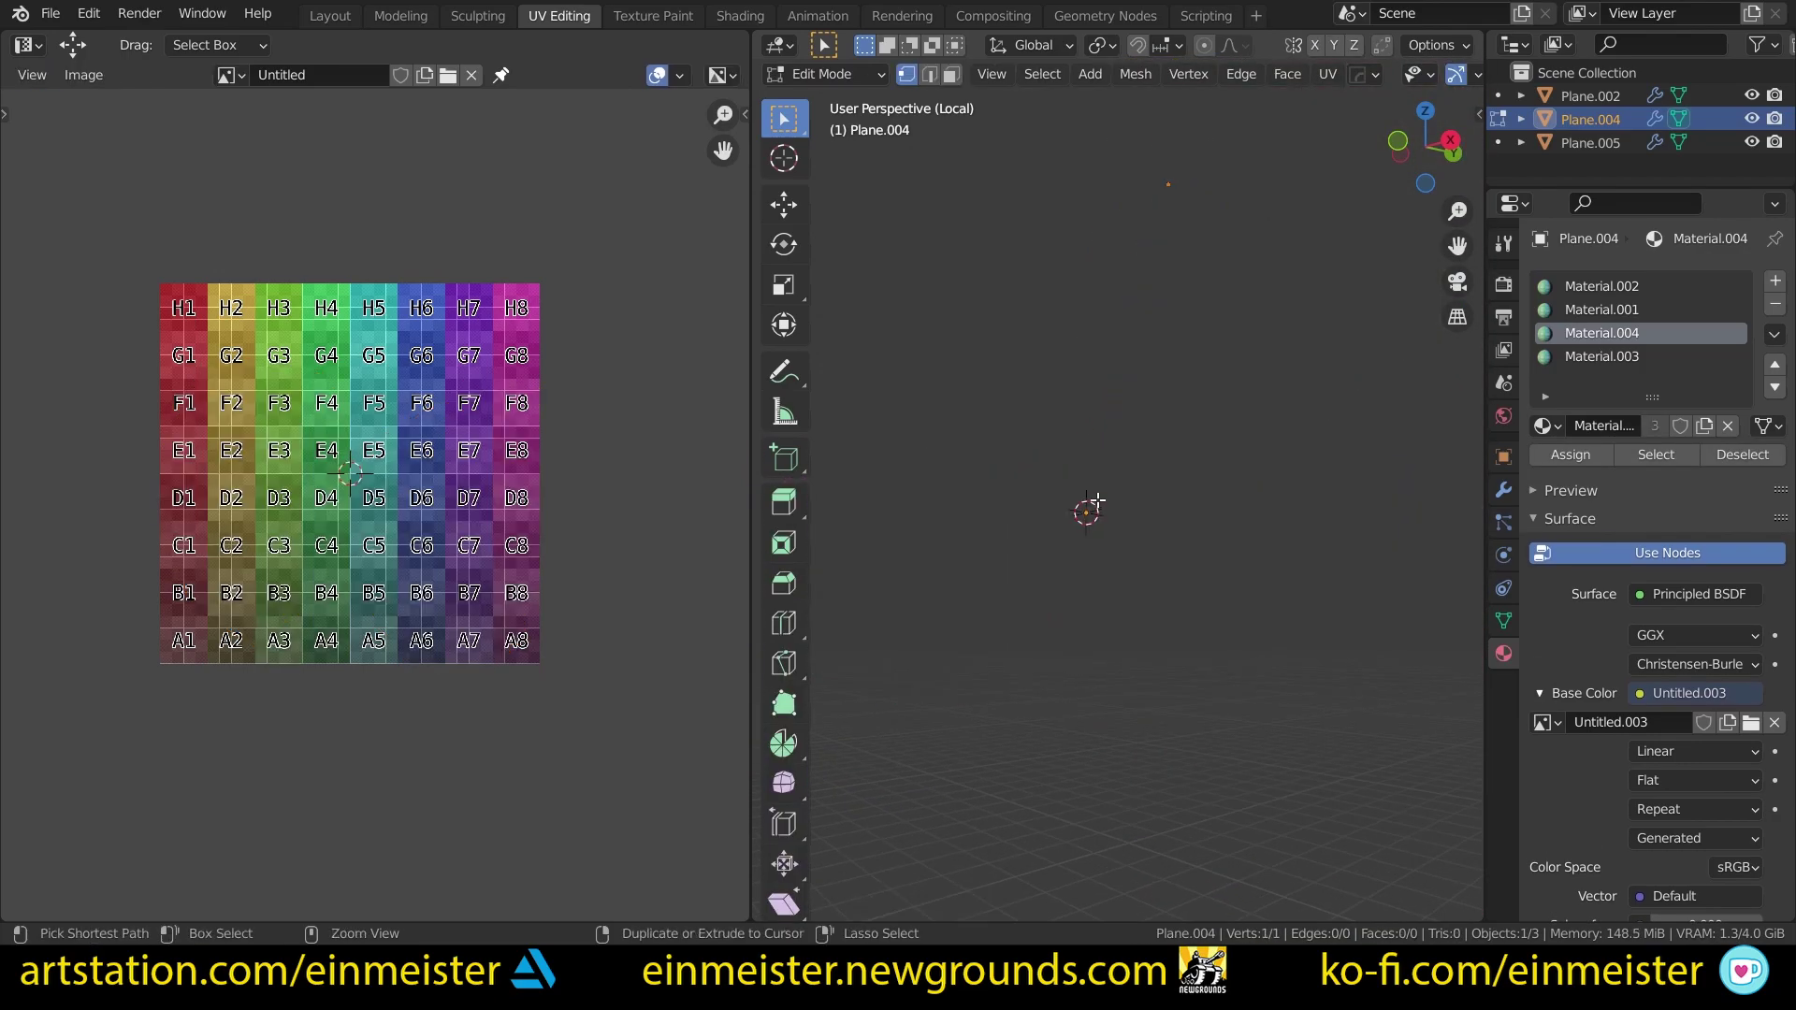
{"action": "key", "text": "ctrl+z"}
{"action": "key", "text": "Tab"}
{"action": "key", "text": "Tab"}
{"action": "key", "text": "1"}
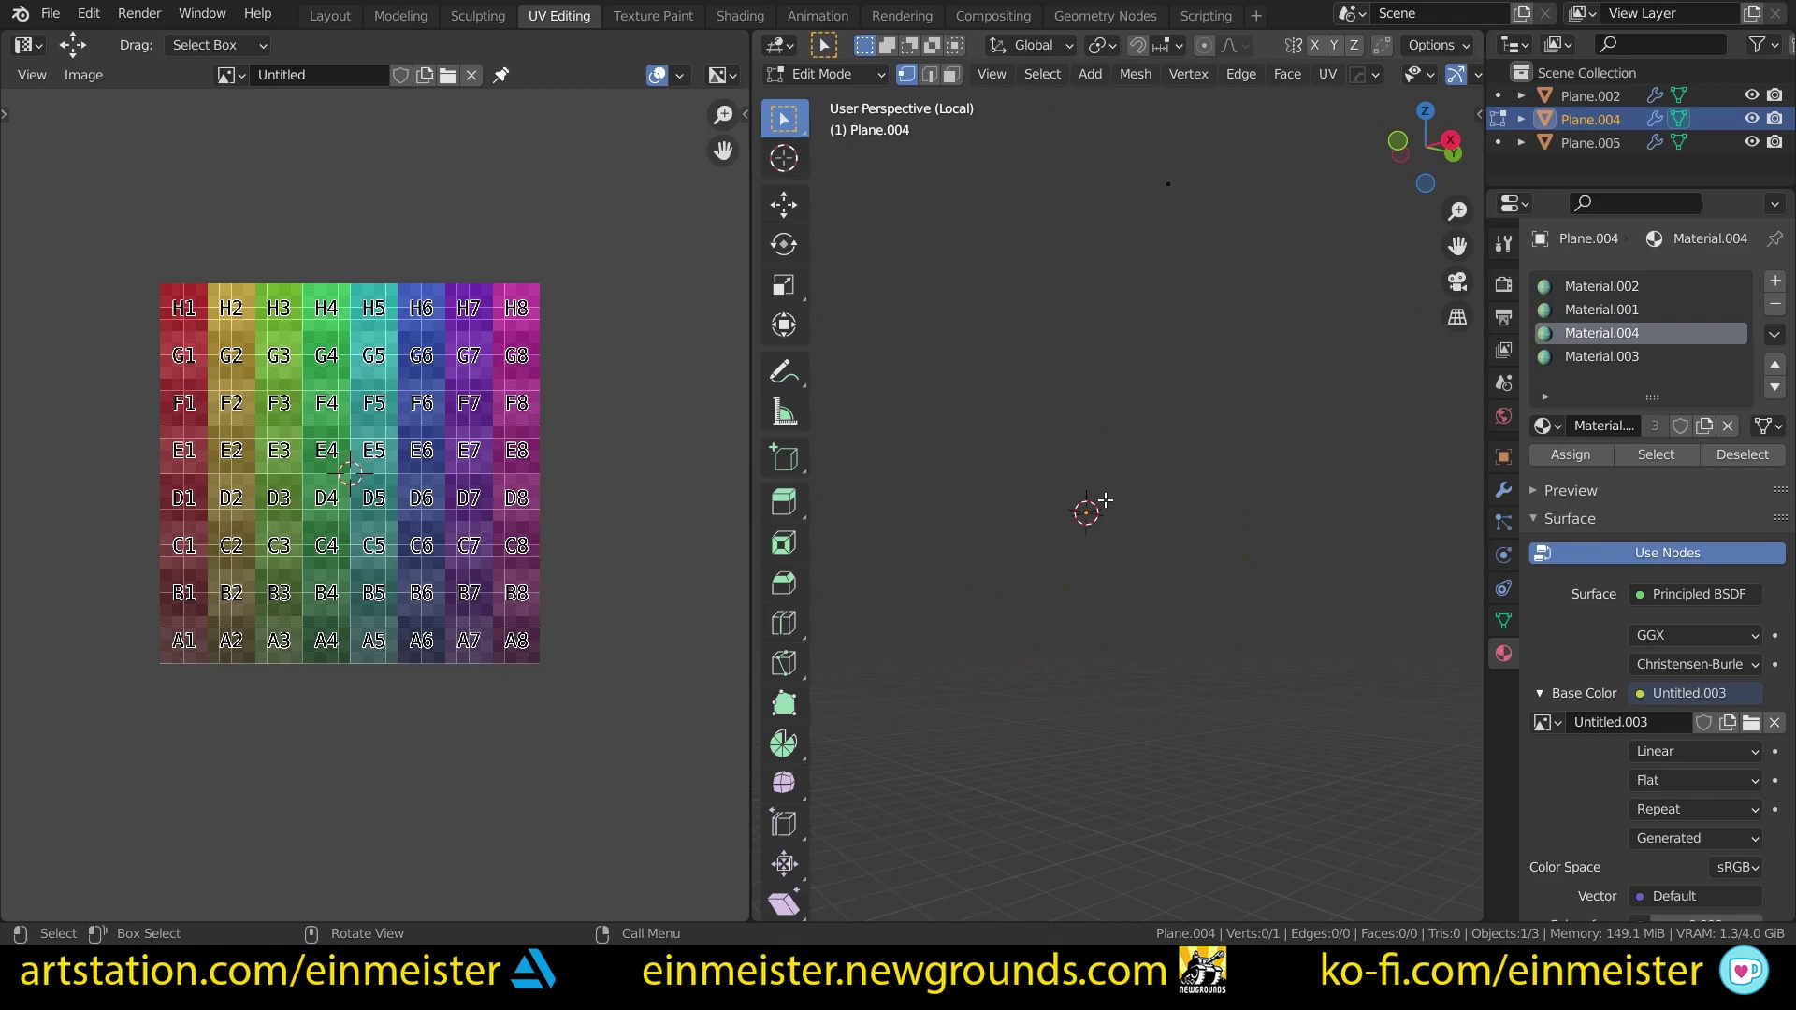
{"action": "key", "text": "ctrl+z"}
{"action": "key", "text": "1"}
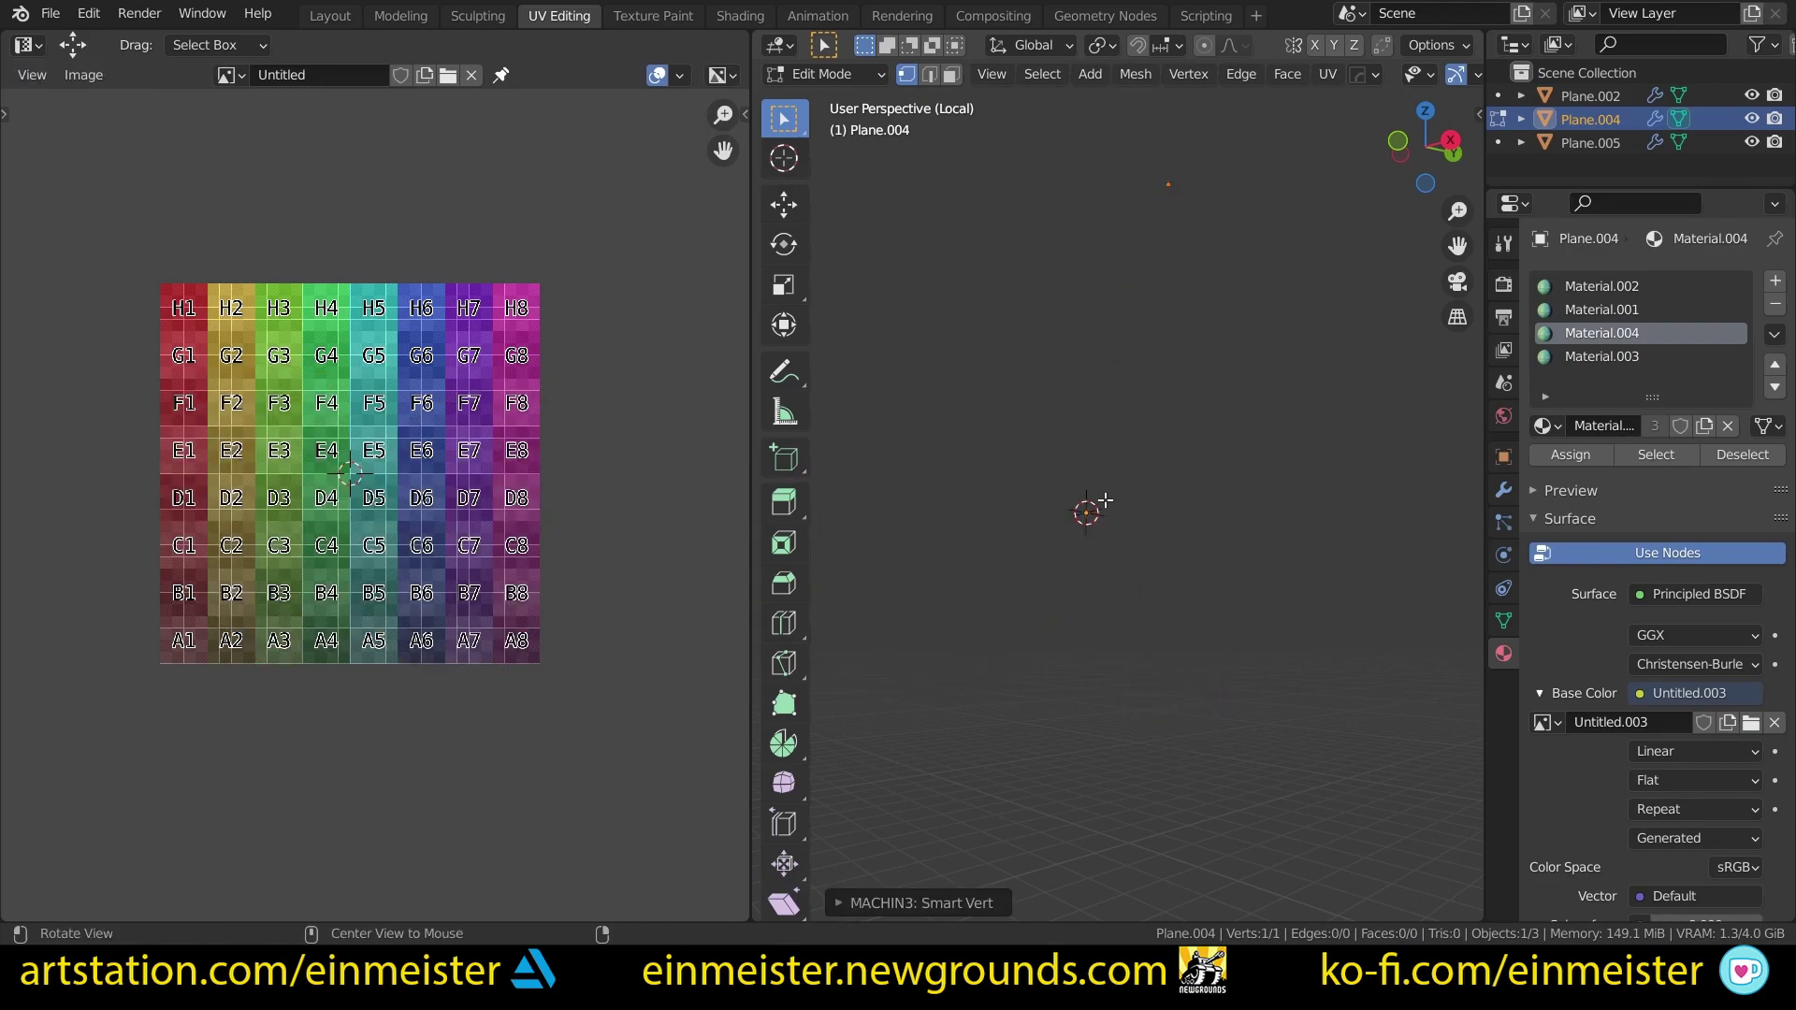
{"action": "key", "text": "ctrl+z"}
{"action": "key", "text": "Tab"}
{"action": "key", "text": "Tab"}
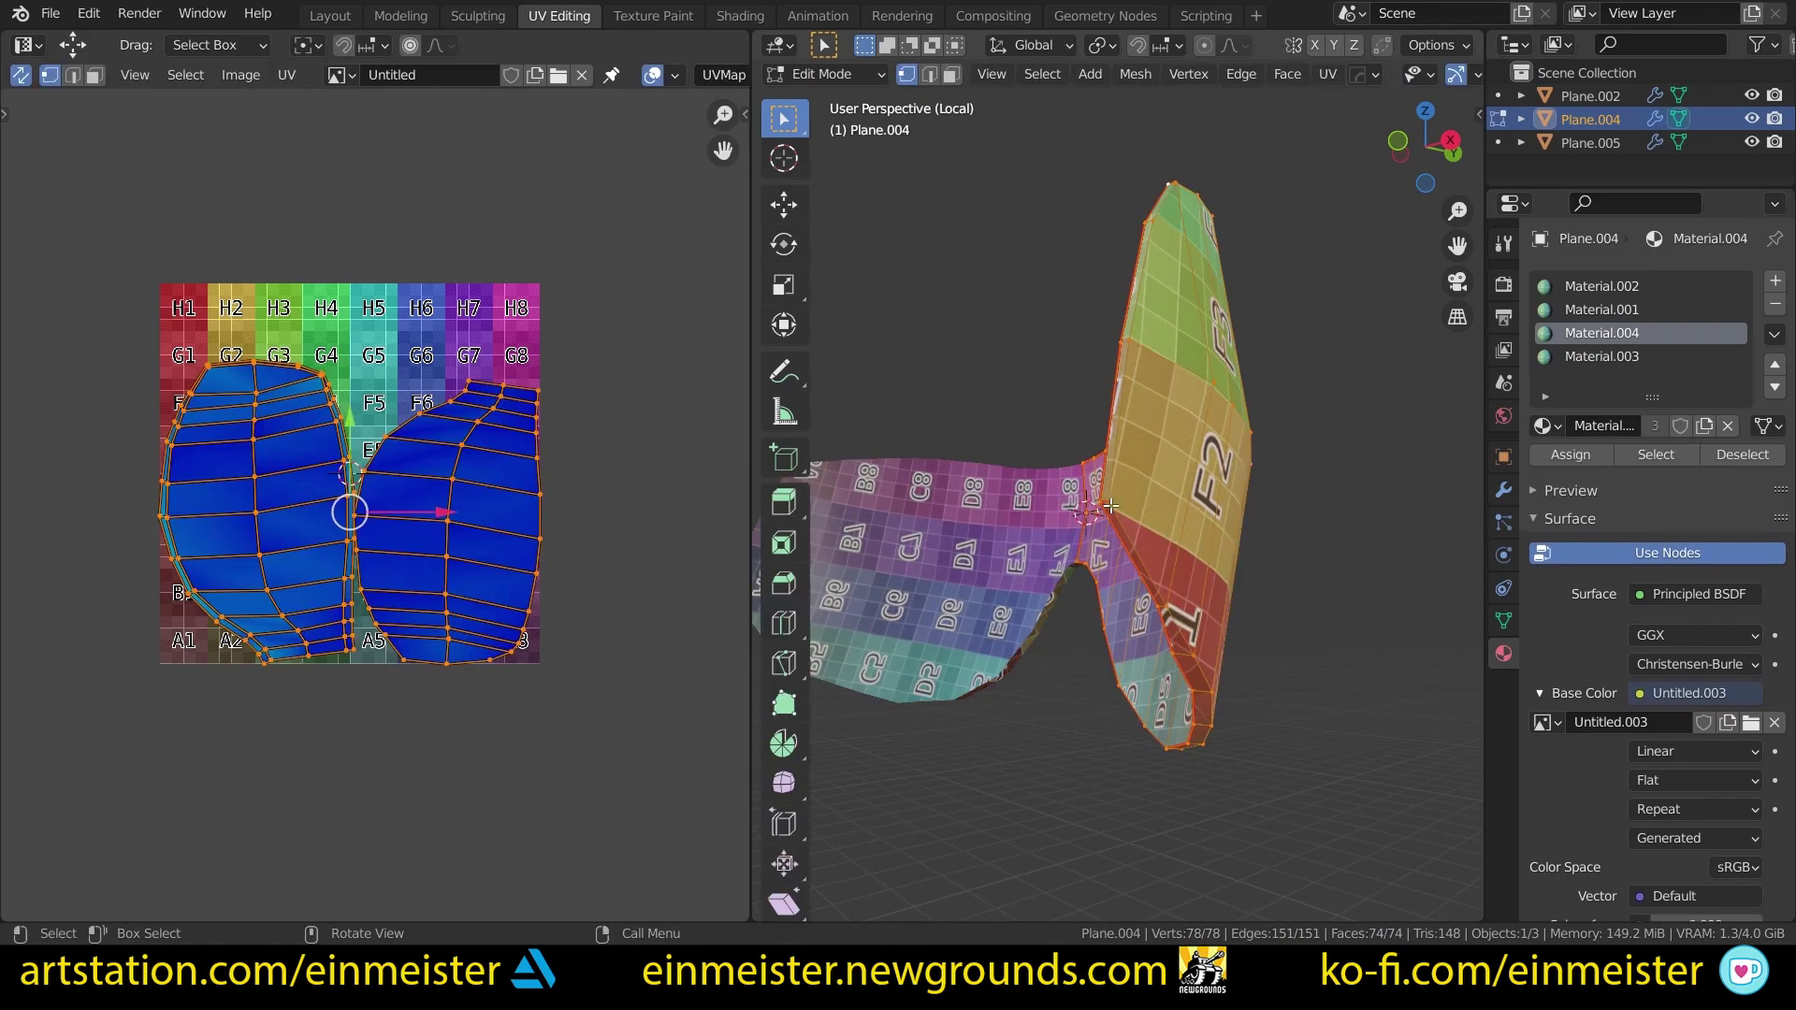
{"action": "key", "text": "1"}
{"action": "key", "text": "ctrl+z"}
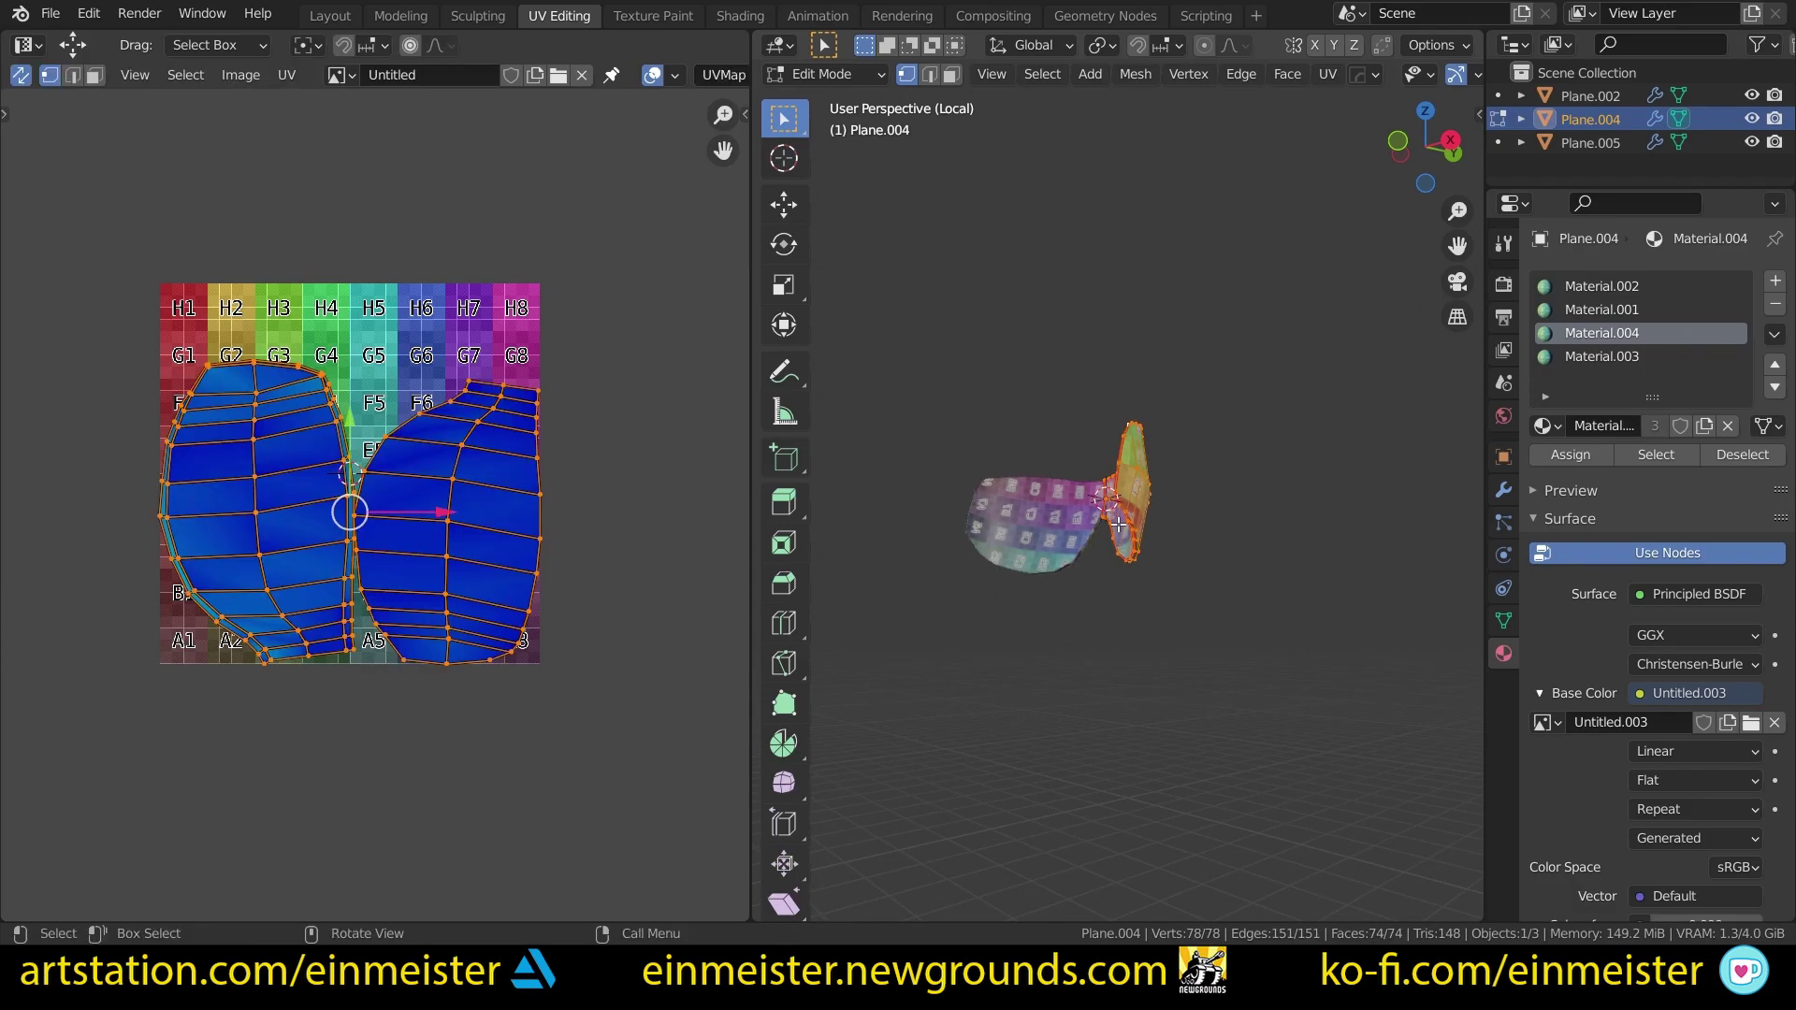
Step: Examine the edges and corner vertices along the outer rim of the lens, then leave mesh editing
{"action": "scroll", "coordinate": [1119, 525], "scroll_direction": "up", "scroll_amount": 3}
{"action": "left_click", "coordinate": [1120, 515]}
{"action": "key", "text": "shift+f"}
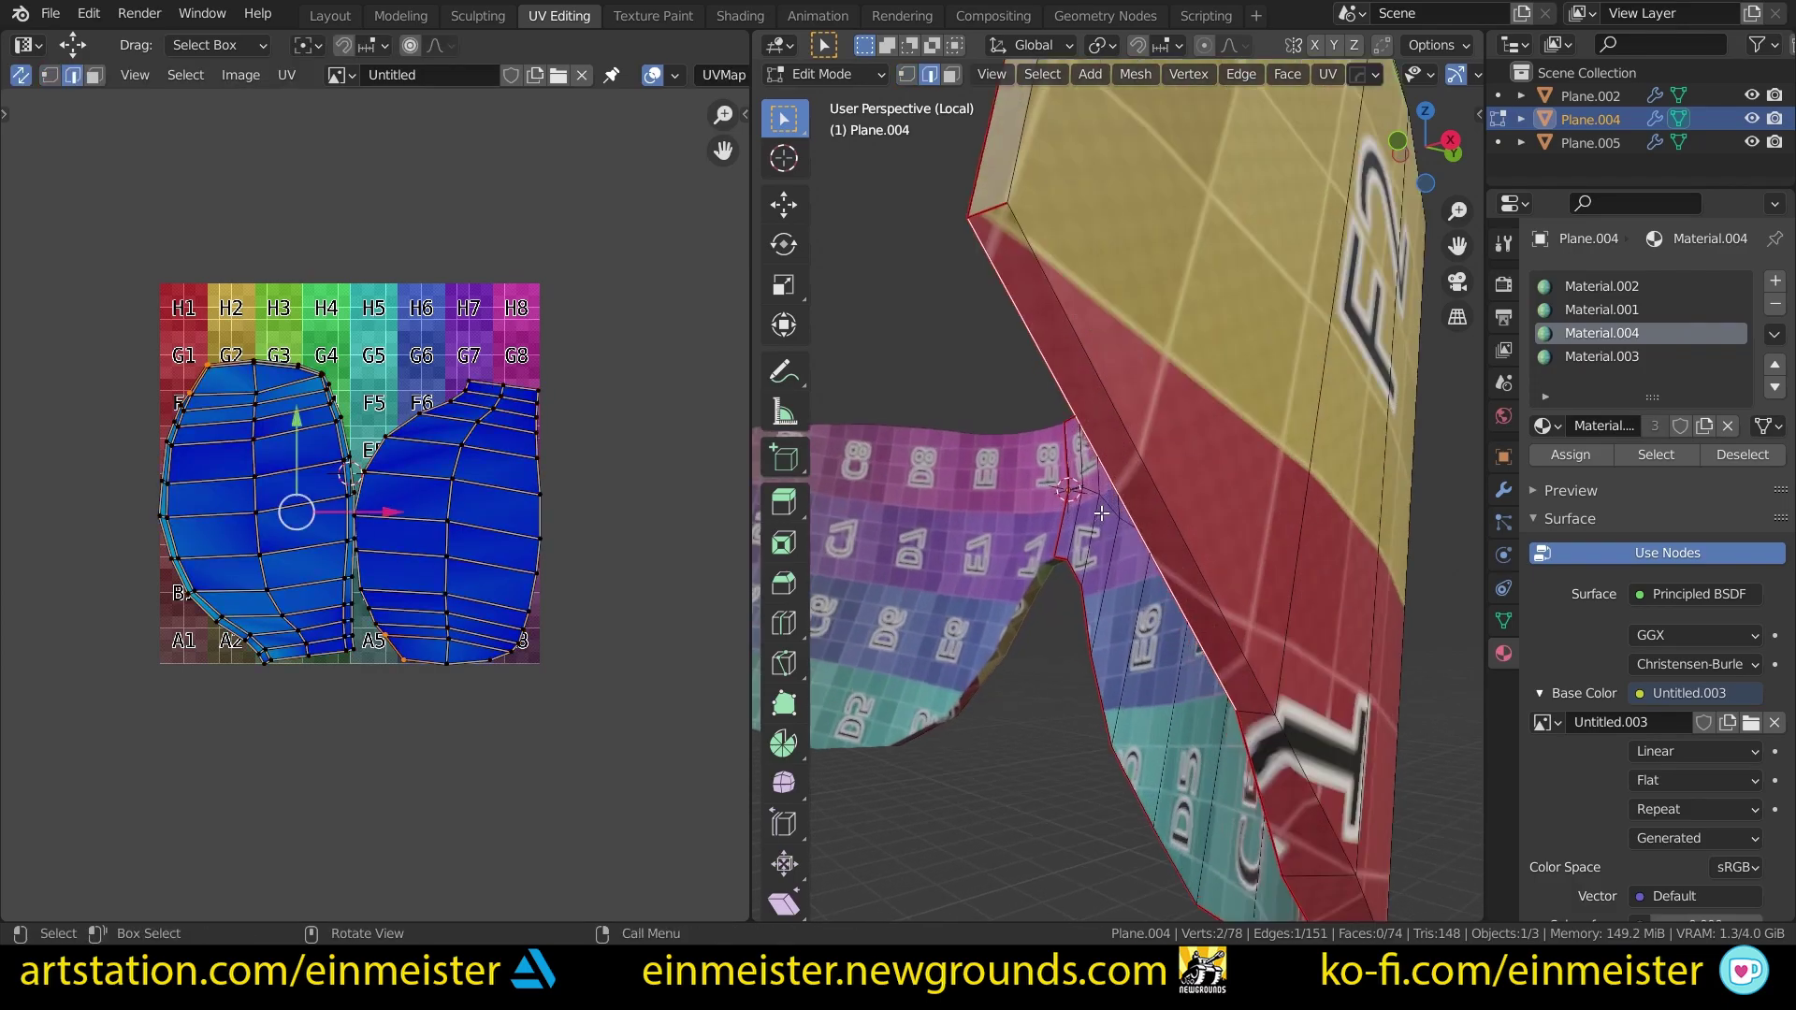
{"action": "left_click", "coordinate": [1005, 284]}
{"action": "key", "text": "KP_Decimal"}
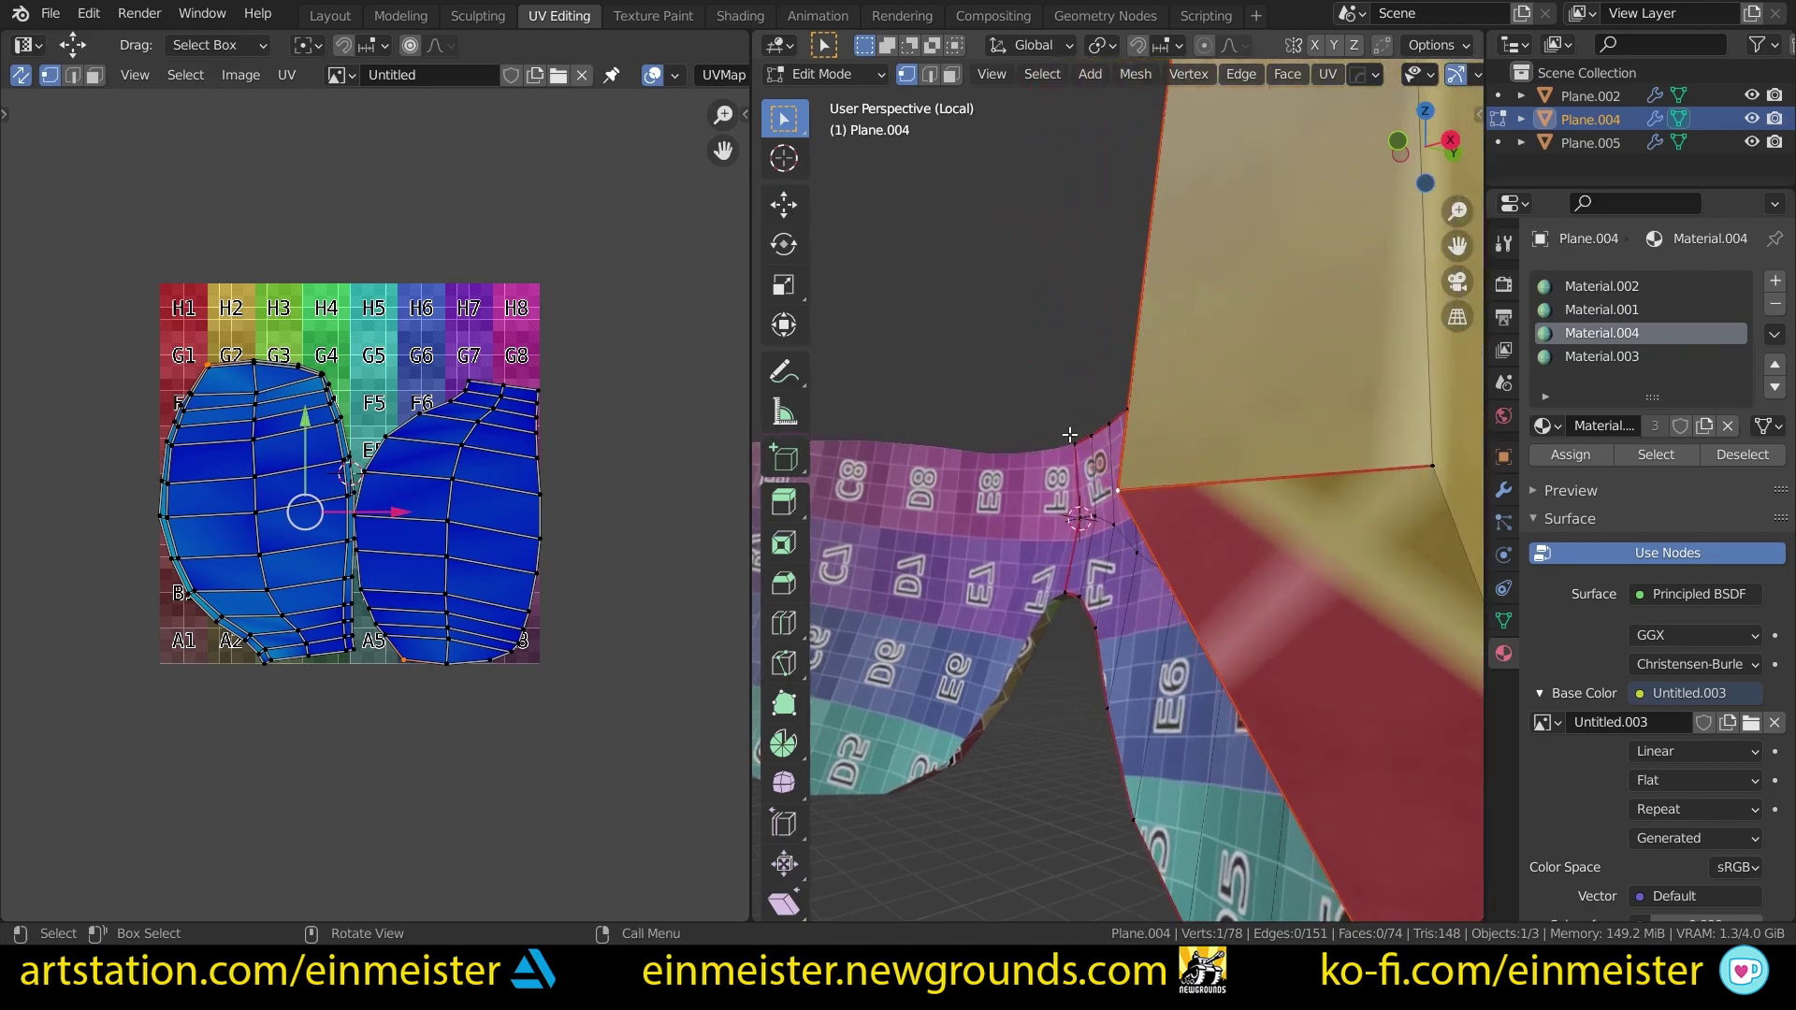
{"action": "scroll", "coordinate": [1035, 427], "scroll_direction": "down", "scroll_amount": 4}
{"action": "middle_click_drag", "start_coordinate": [1225, 459], "coordinate": [1104, 524]}
{"action": "key", "text": "Tab"}
{"action": "key", "text": "Tab"}
{"action": "key", "text": "Tab"}
Step: Hide the lens in the Layout workspace and isolate the side arm Plane.005 in local view
{"action": "left_click", "coordinate": [329, 15]}
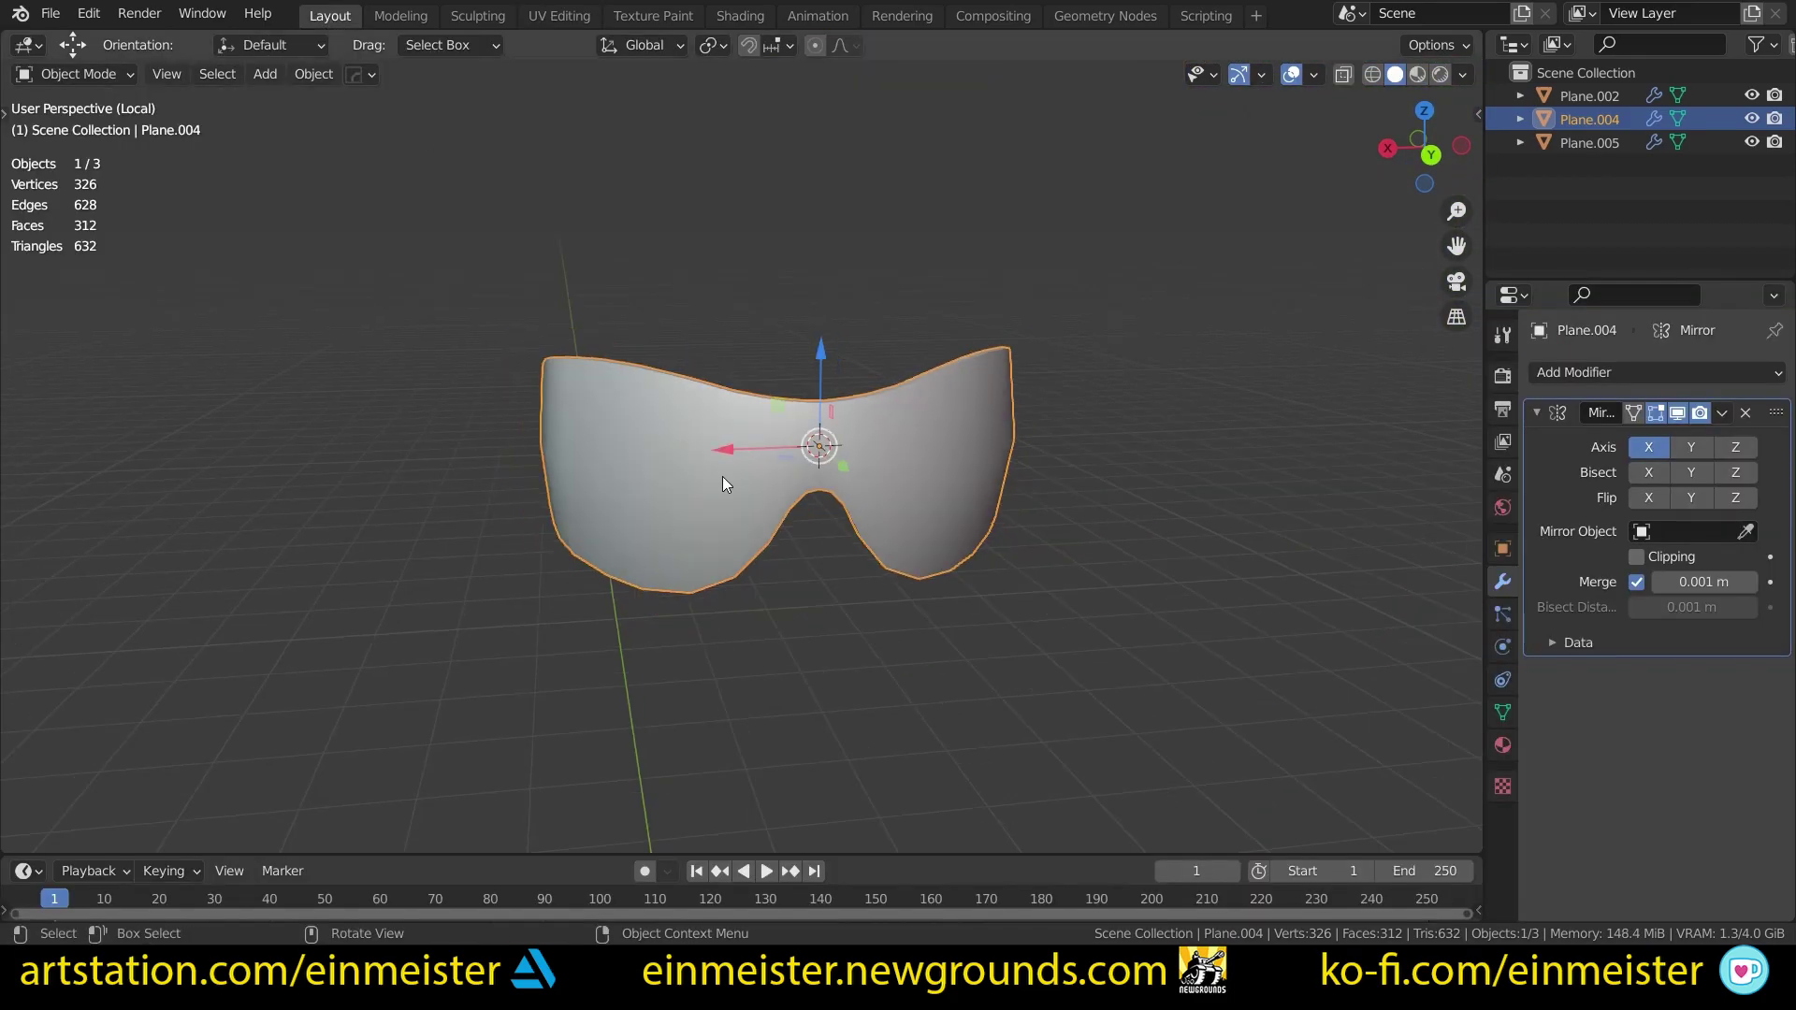
{"action": "key", "text": "KP_Divide"}
{"action": "key", "text": "h"}
{"action": "middle_click_drag", "start_coordinate": [607, 537], "coordinate": [831, 492]}
{"action": "left_click", "coordinate": [636, 524]}
{"action": "key", "text": "KP_Divide"}
Step: Mark short edges across the side arm's thickness as seams at its broad end and its narrow tip
{"action": "key", "text": "Tab"}
{"action": "key", "text": "2"}
{"action": "left_click", "coordinate": [811, 496]}
{"action": "key", "text": "KP_Decimal"}
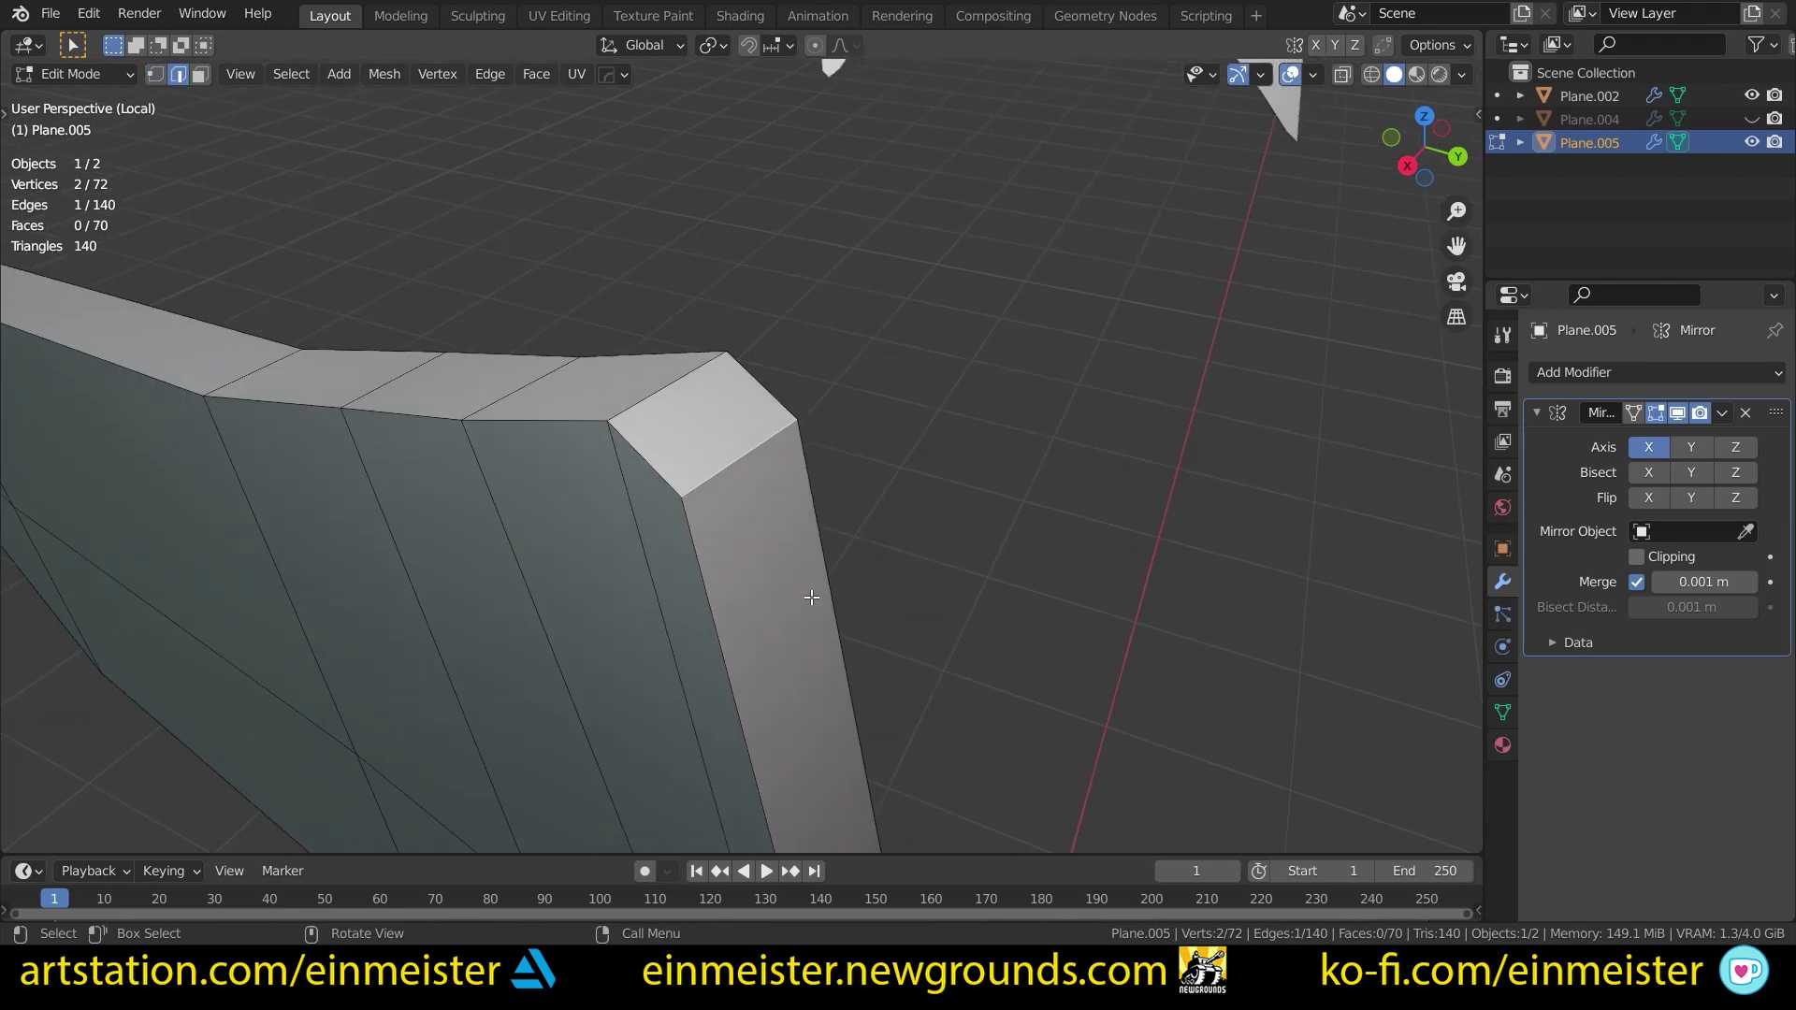
{"action": "key", "text": "u"}
{"action": "left_click", "coordinate": [812, 596]}
{"action": "middle_click_drag", "start_coordinate": [812, 596], "coordinate": [779, 483]}
{"action": "key", "text": "u"}
{"action": "left_click", "coordinate": [986, 598]}
Step: Mark another short edge across the thickness as a seam, slightly above the arm's narrow tip
{"action": "middle_click_drag", "start_coordinate": [983, 598], "coordinate": [682, 517]}
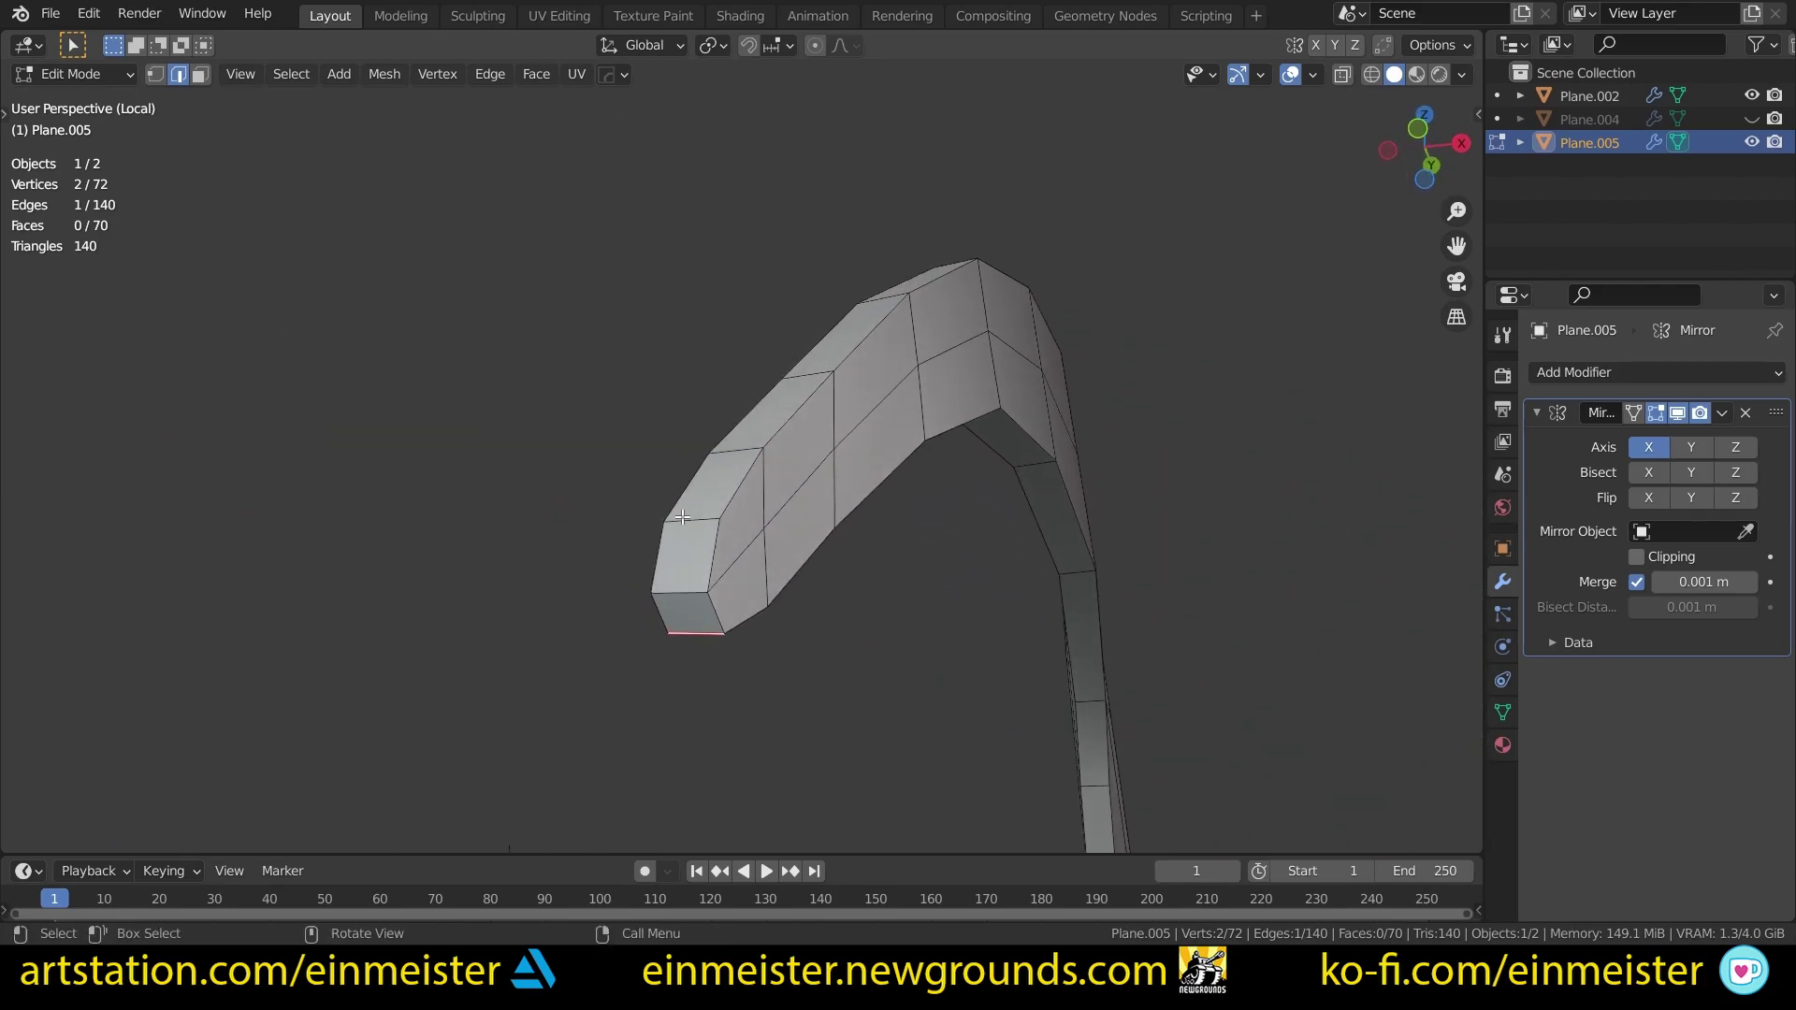
{"action": "key", "text": "u"}
{"action": "key", "text": "u"}
{"action": "left_click", "coordinate": [677, 580]}
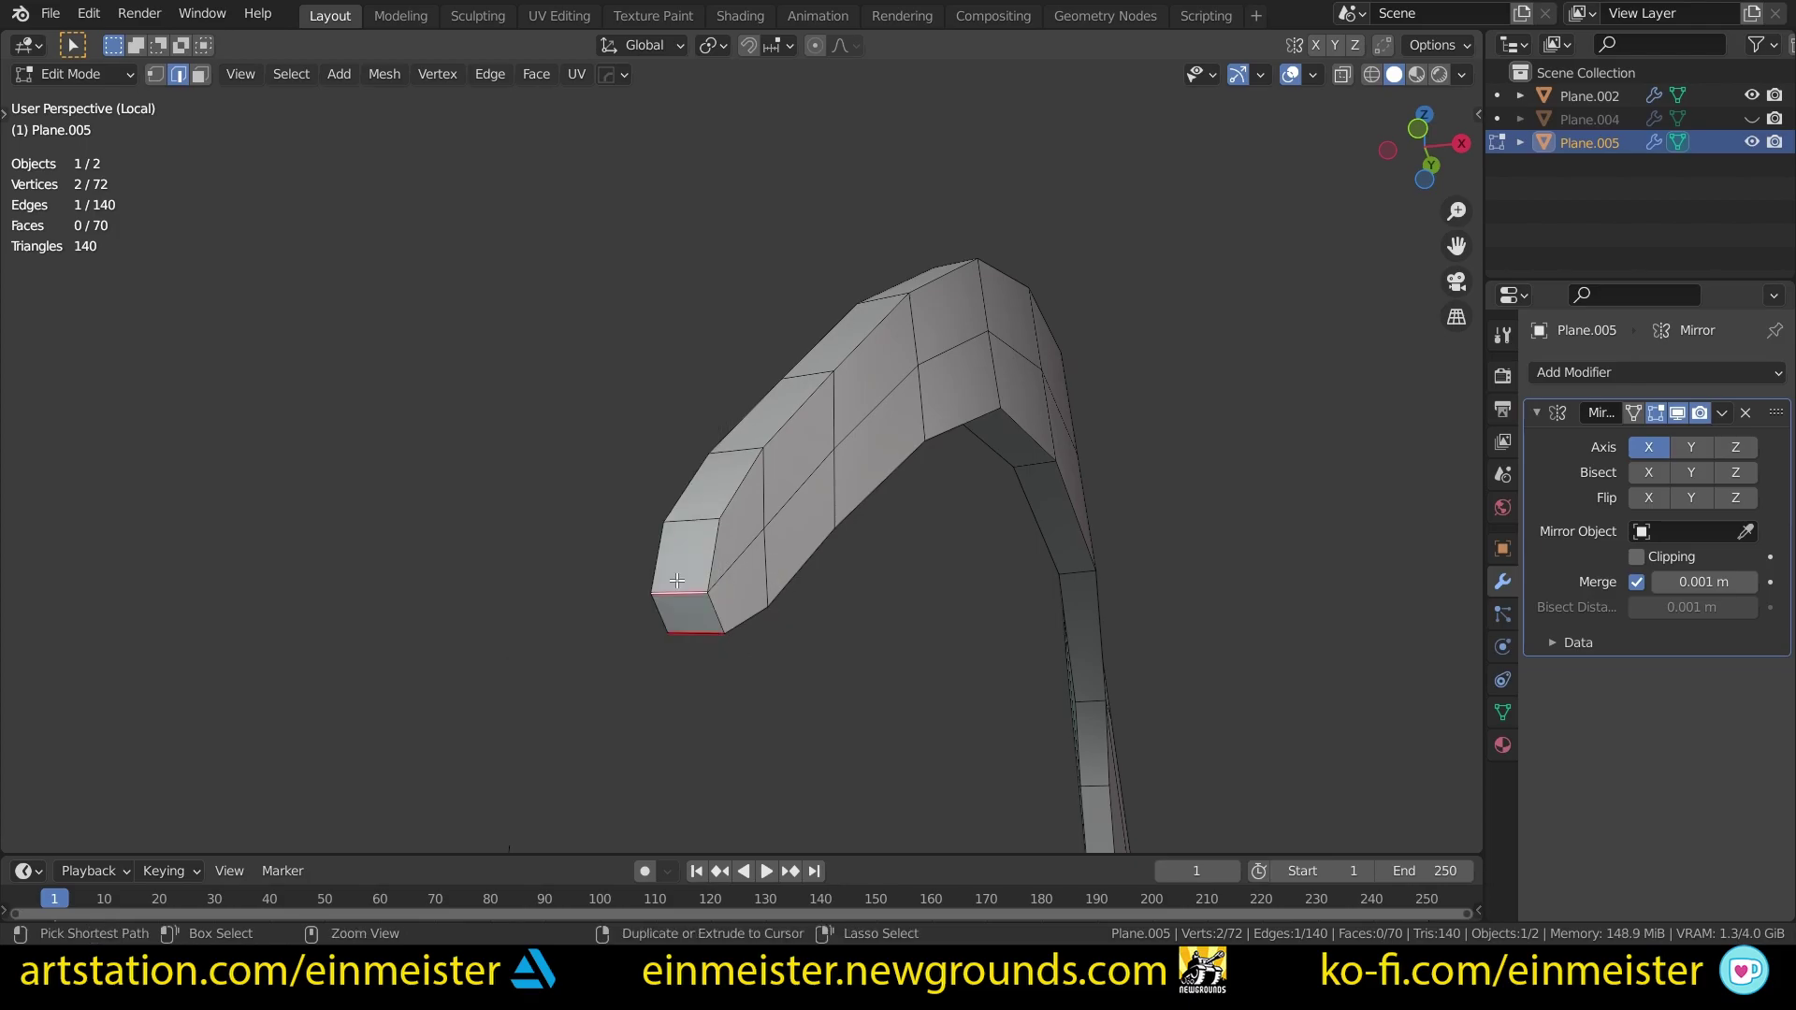
{"action": "key", "text": "u"}
{"action": "left_click", "coordinate": [696, 536]}
{"action": "middle_click_drag", "start_coordinate": [696, 535], "coordinate": [1016, 647]}
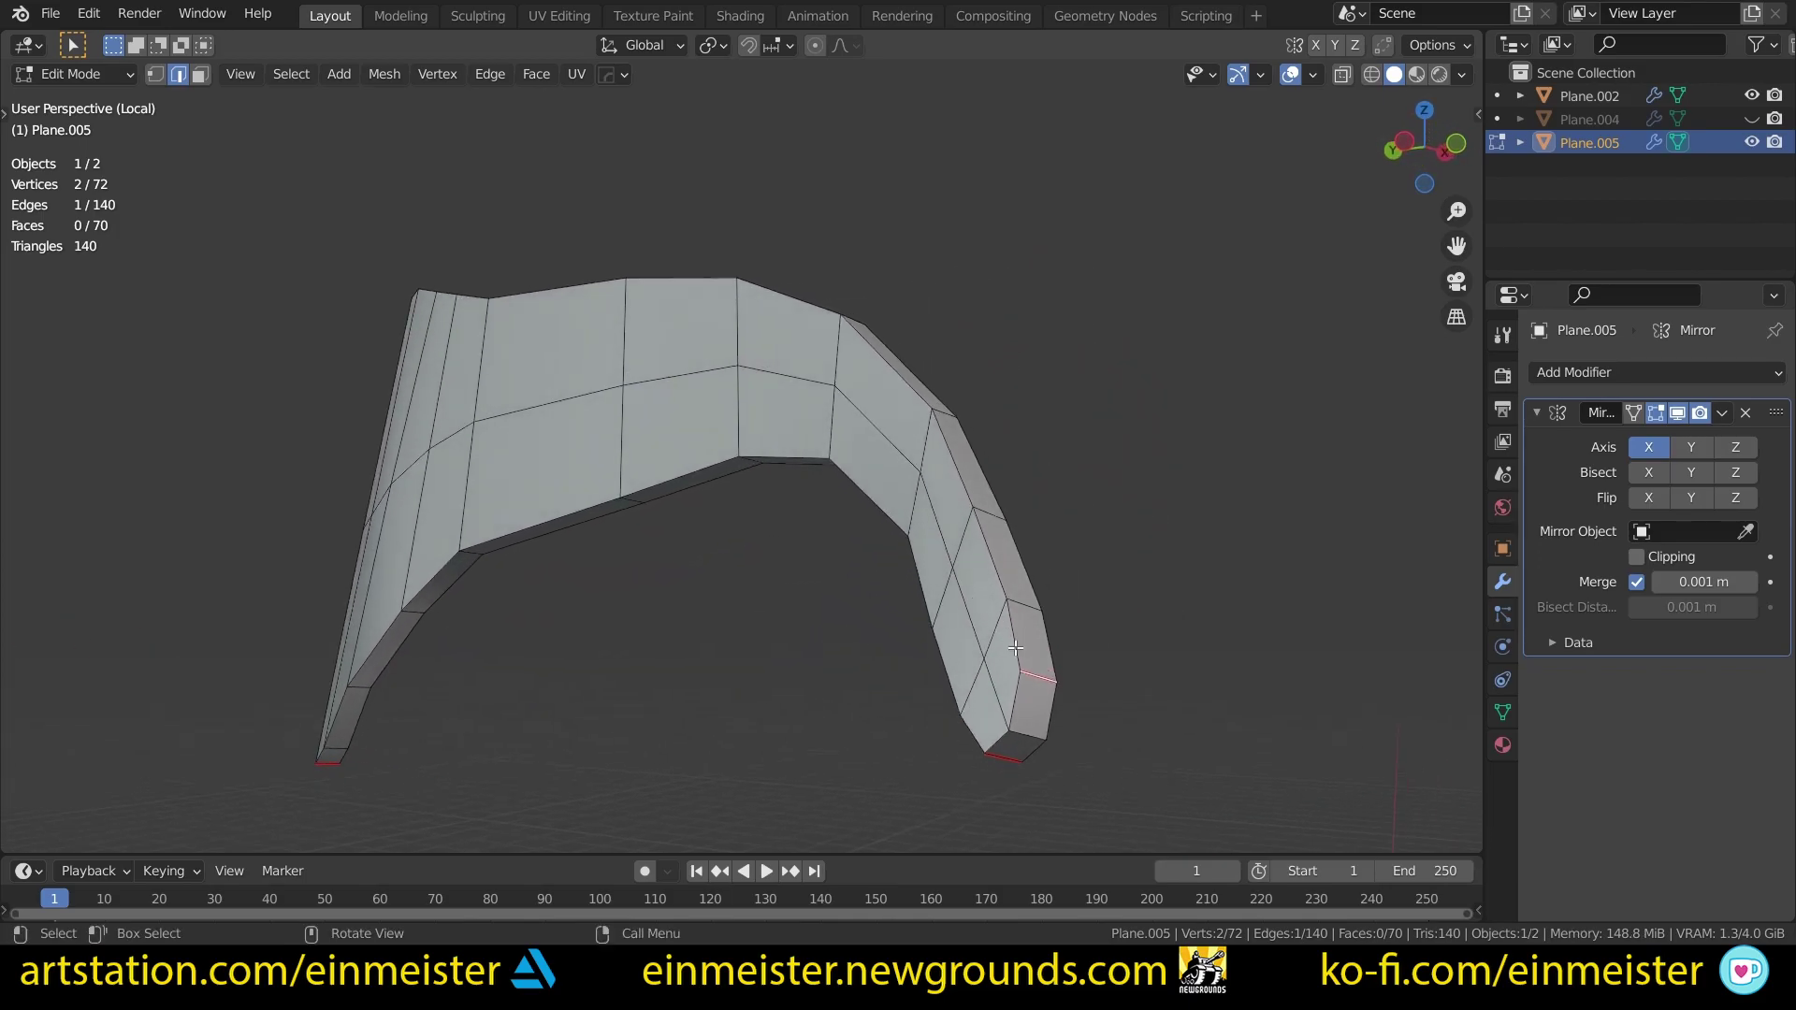
{"action": "left_click", "coordinate": [1006, 708], "text": "alt+shift"}
{"action": "middle_click_drag", "start_coordinate": [1006, 708], "coordinate": [1024, 660]}
{"action": "key", "text": "ctrl+z"}
Step: Select all faces on one broad side of the arm with Circle Select, from the narrow tip to the broad end
{"action": "key", "text": "3"}
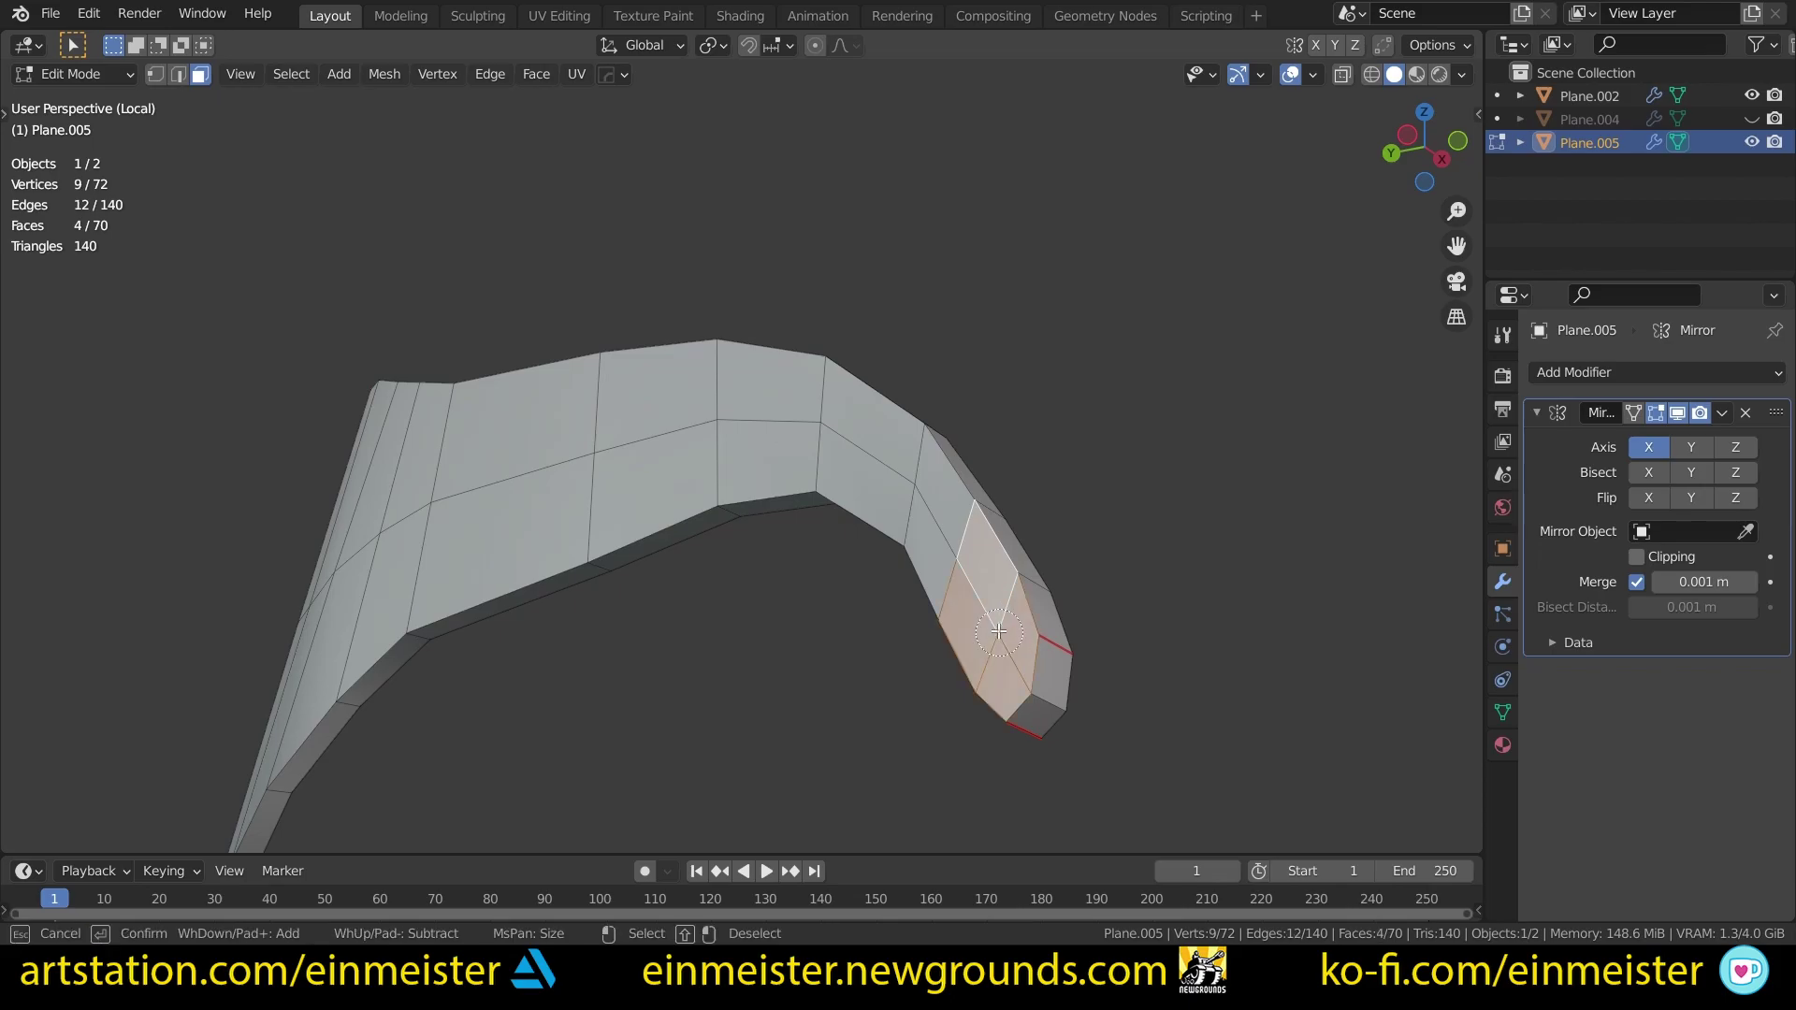
{"action": "left_click_drag", "start_coordinate": [467, 507], "coordinate": [360, 566]}
{"action": "key", "text": "Escape"}
{"action": "middle_click_drag", "start_coordinate": [360, 566], "coordinate": [875, 578]}
{"action": "key", "text": "c"}
{"action": "left_click", "coordinate": [726, 567]}
{"action": "key", "text": "Escape"}
Step: Reduce the arm's selected broad-side faces to their boundary loop and mark that loop as a seam
{"action": "scroll", "coordinate": [731, 578], "scroll_direction": "down", "scroll_amount": 7}
{"action": "middle_click_drag", "start_coordinate": [746, 570], "coordinate": [742, 509], "text": "shift"}
{"action": "scroll", "coordinate": [741, 509], "scroll_direction": "up", "scroll_amount": 5}
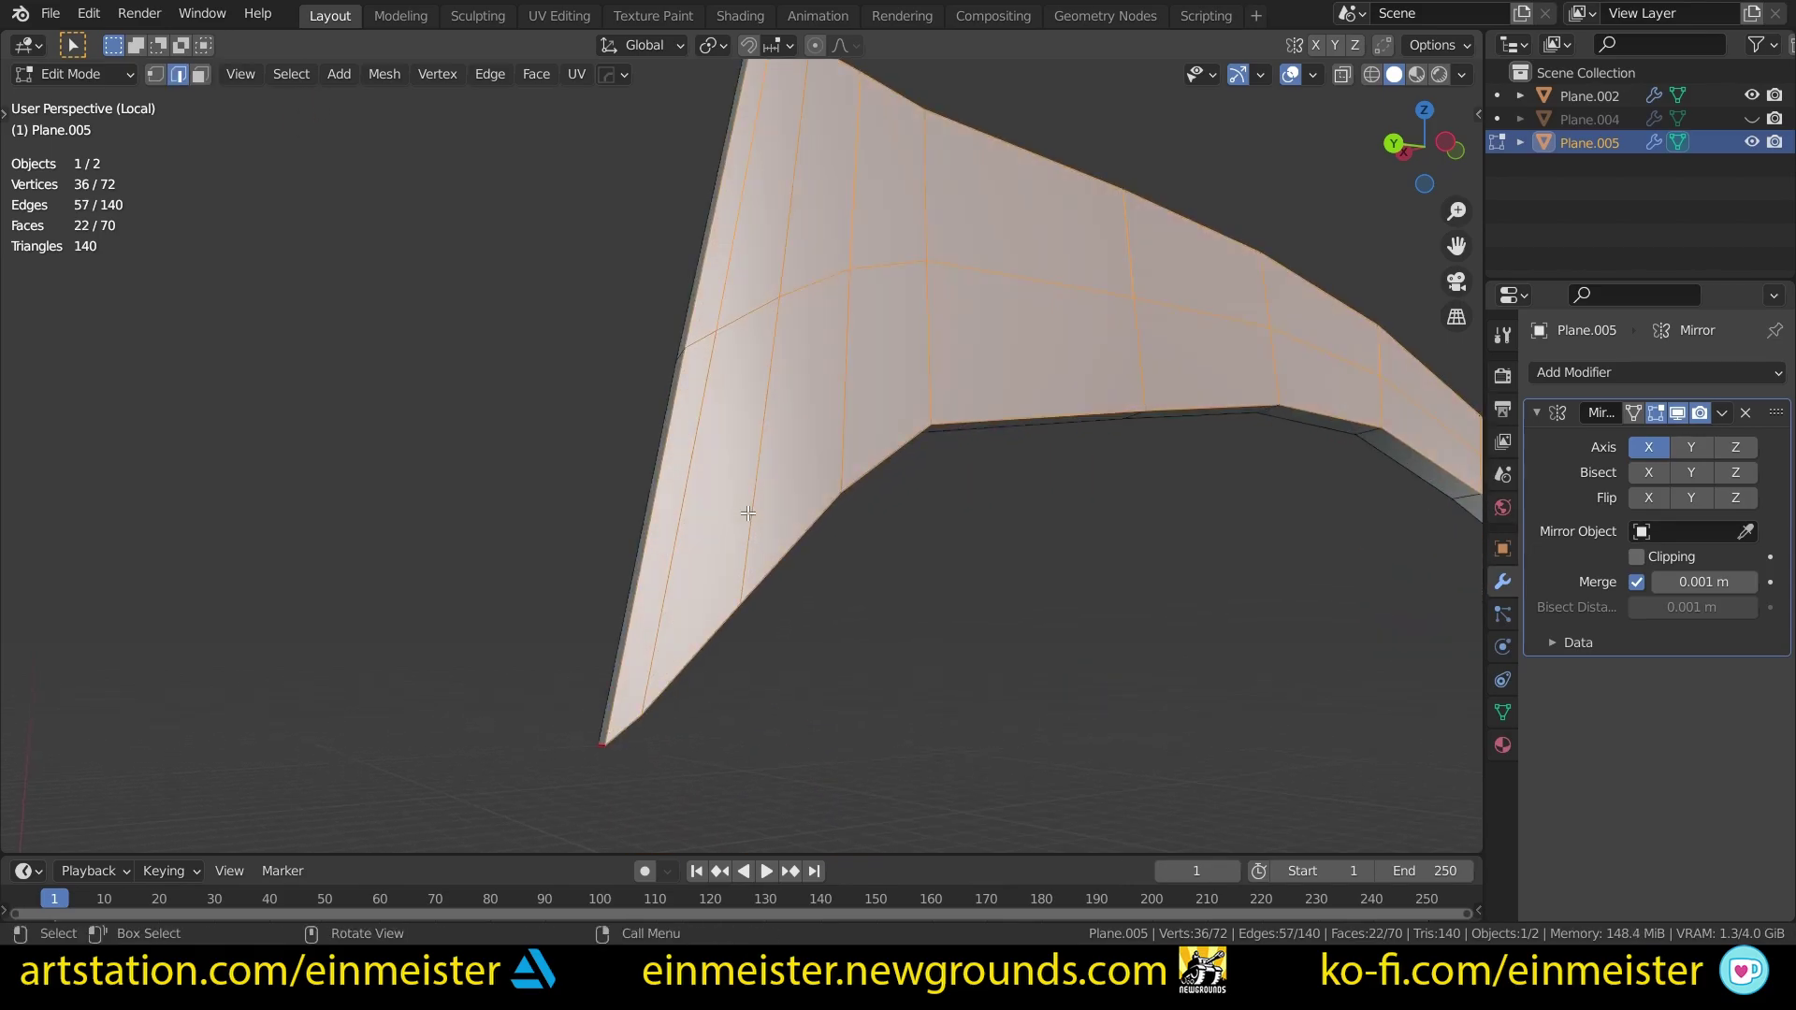
{"action": "scroll", "coordinate": [748, 513], "scroll_direction": "down", "scroll_amount": 4}
{"action": "middle_click_drag", "start_coordinate": [747, 513], "coordinate": [645, 543], "text": "shift"}
{"action": "scroll", "coordinate": [645, 544], "scroll_direction": "up", "scroll_amount": 4}
{"action": "left_click", "coordinate": [291, 76]}
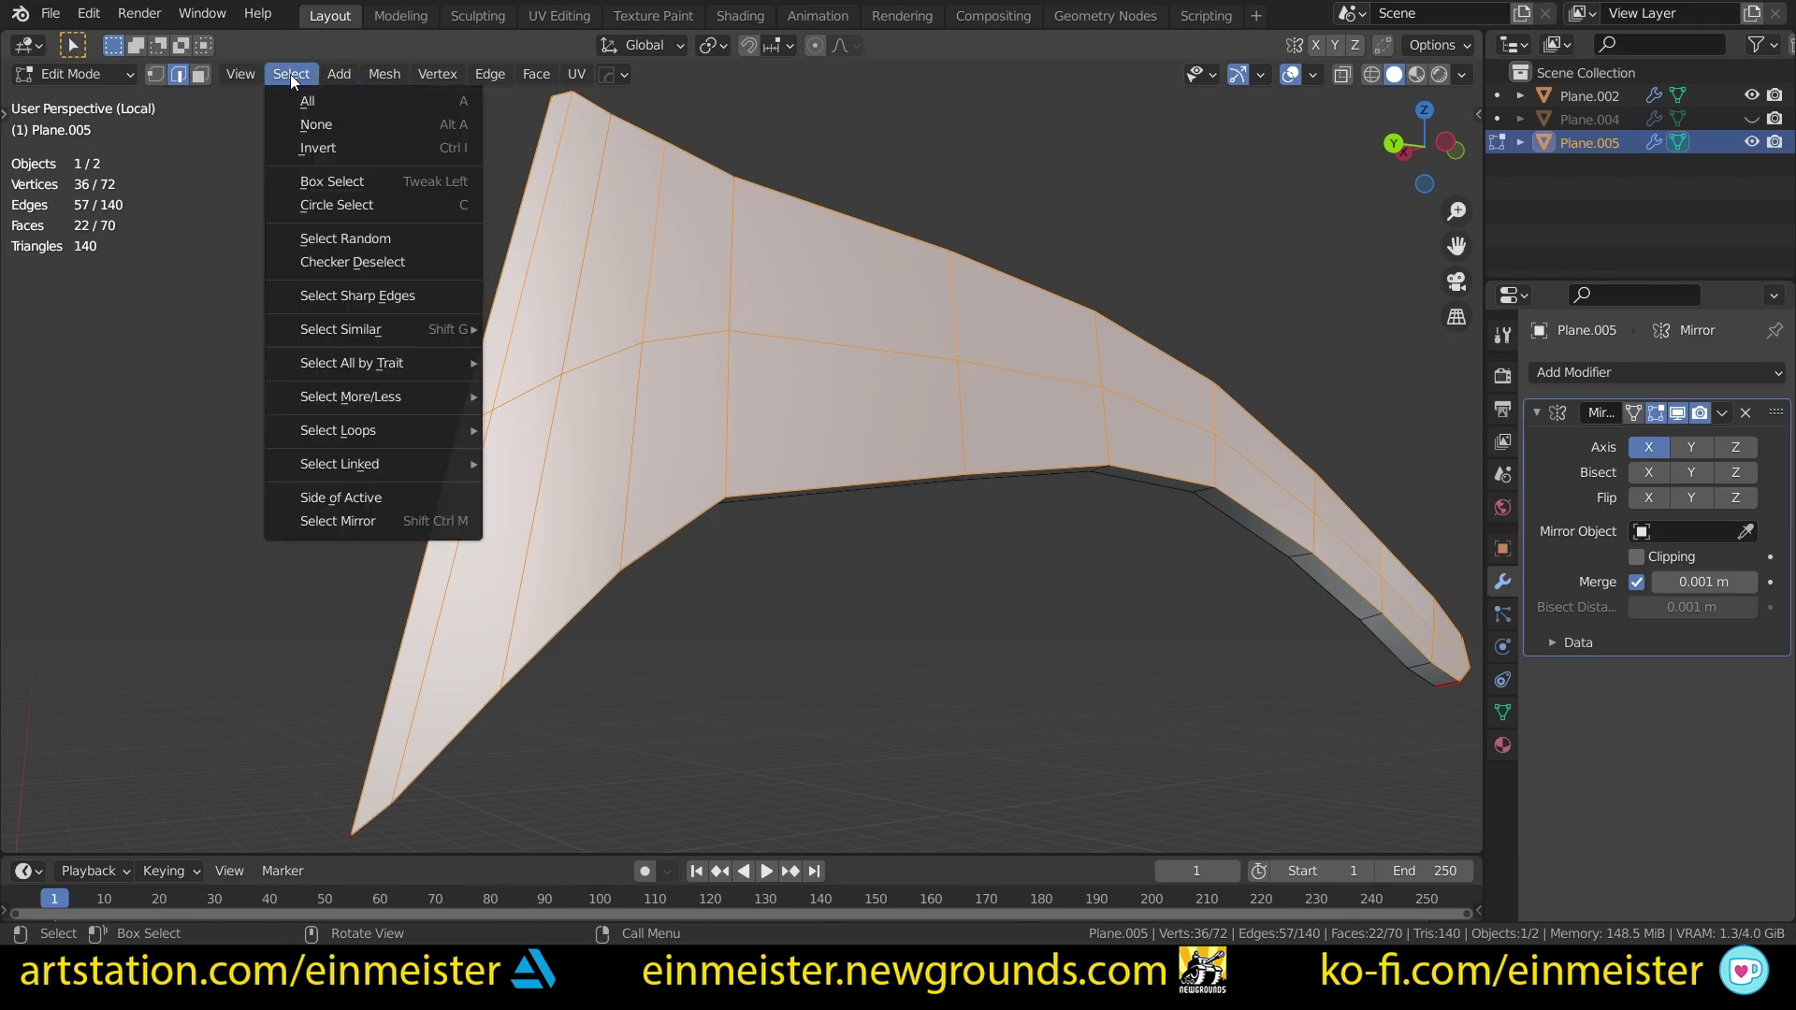
{"action": "mouse_move", "coordinate": [391, 434]}
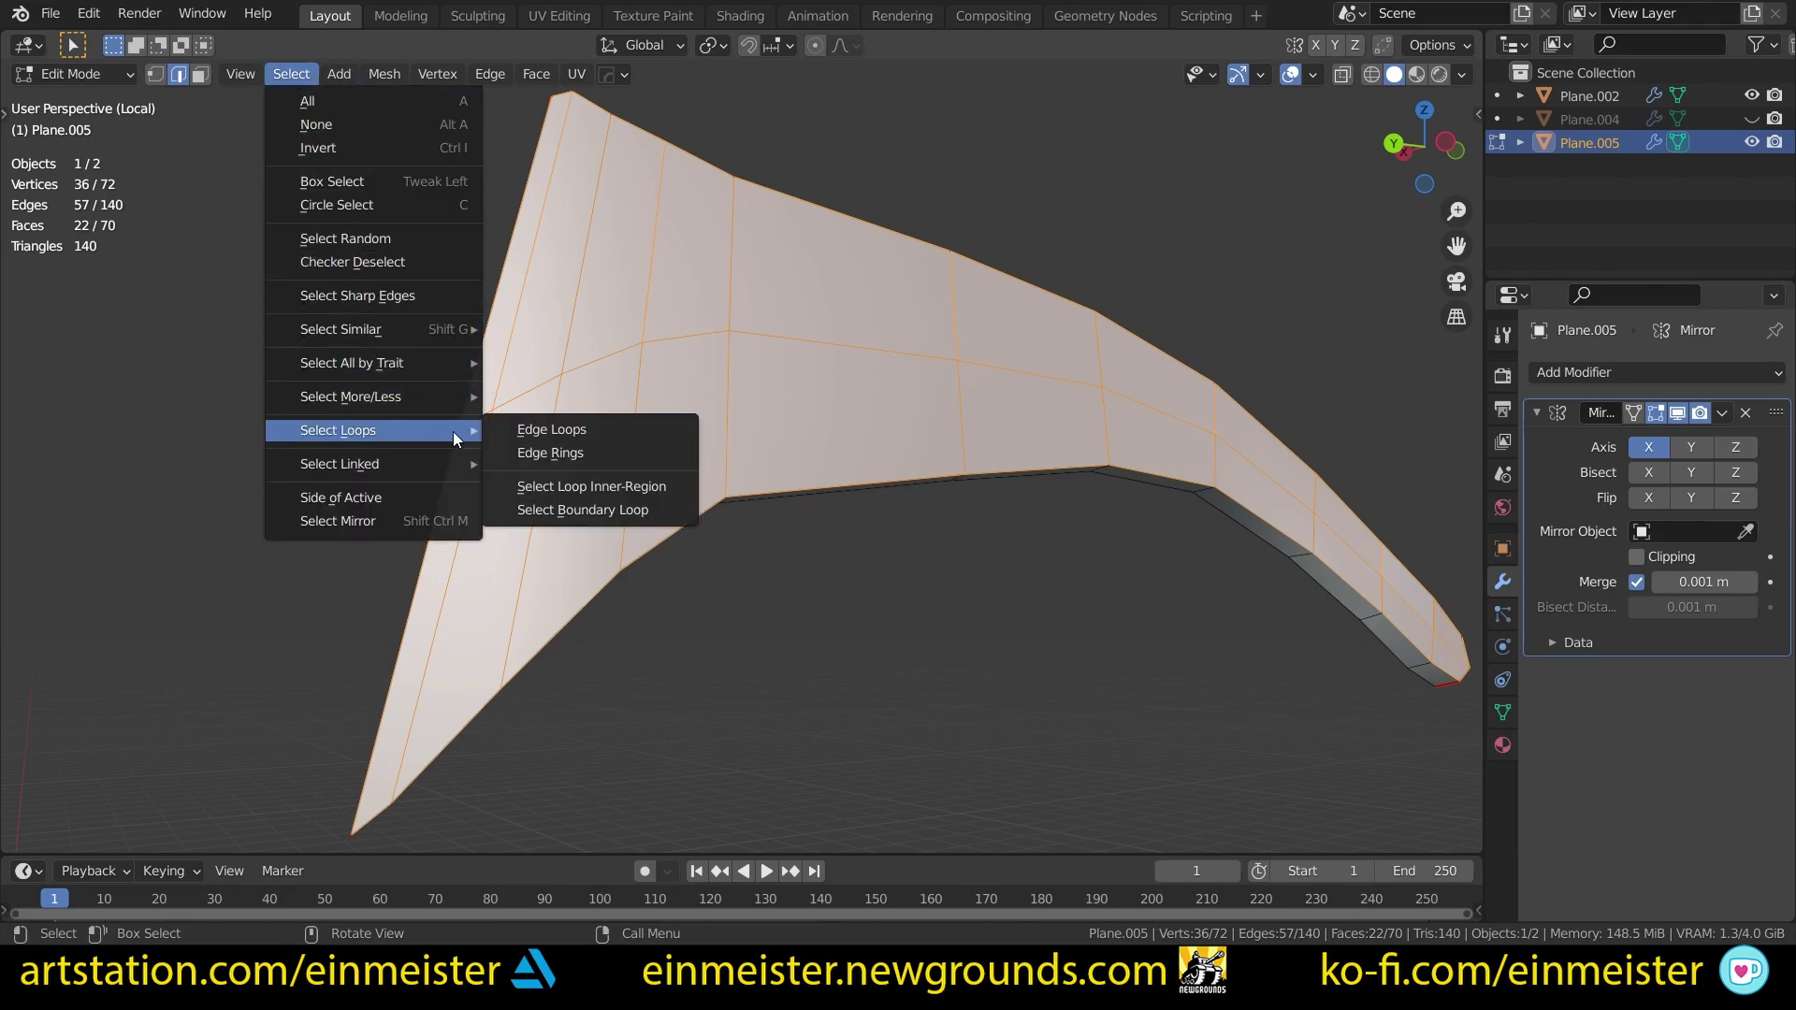
{"action": "left_click", "coordinate": [604, 508]}
{"action": "middle_click_drag", "start_coordinate": [603, 508], "coordinate": [822, 522]}
{"action": "key", "text": "u"}
{"action": "left_click", "coordinate": [824, 528]}
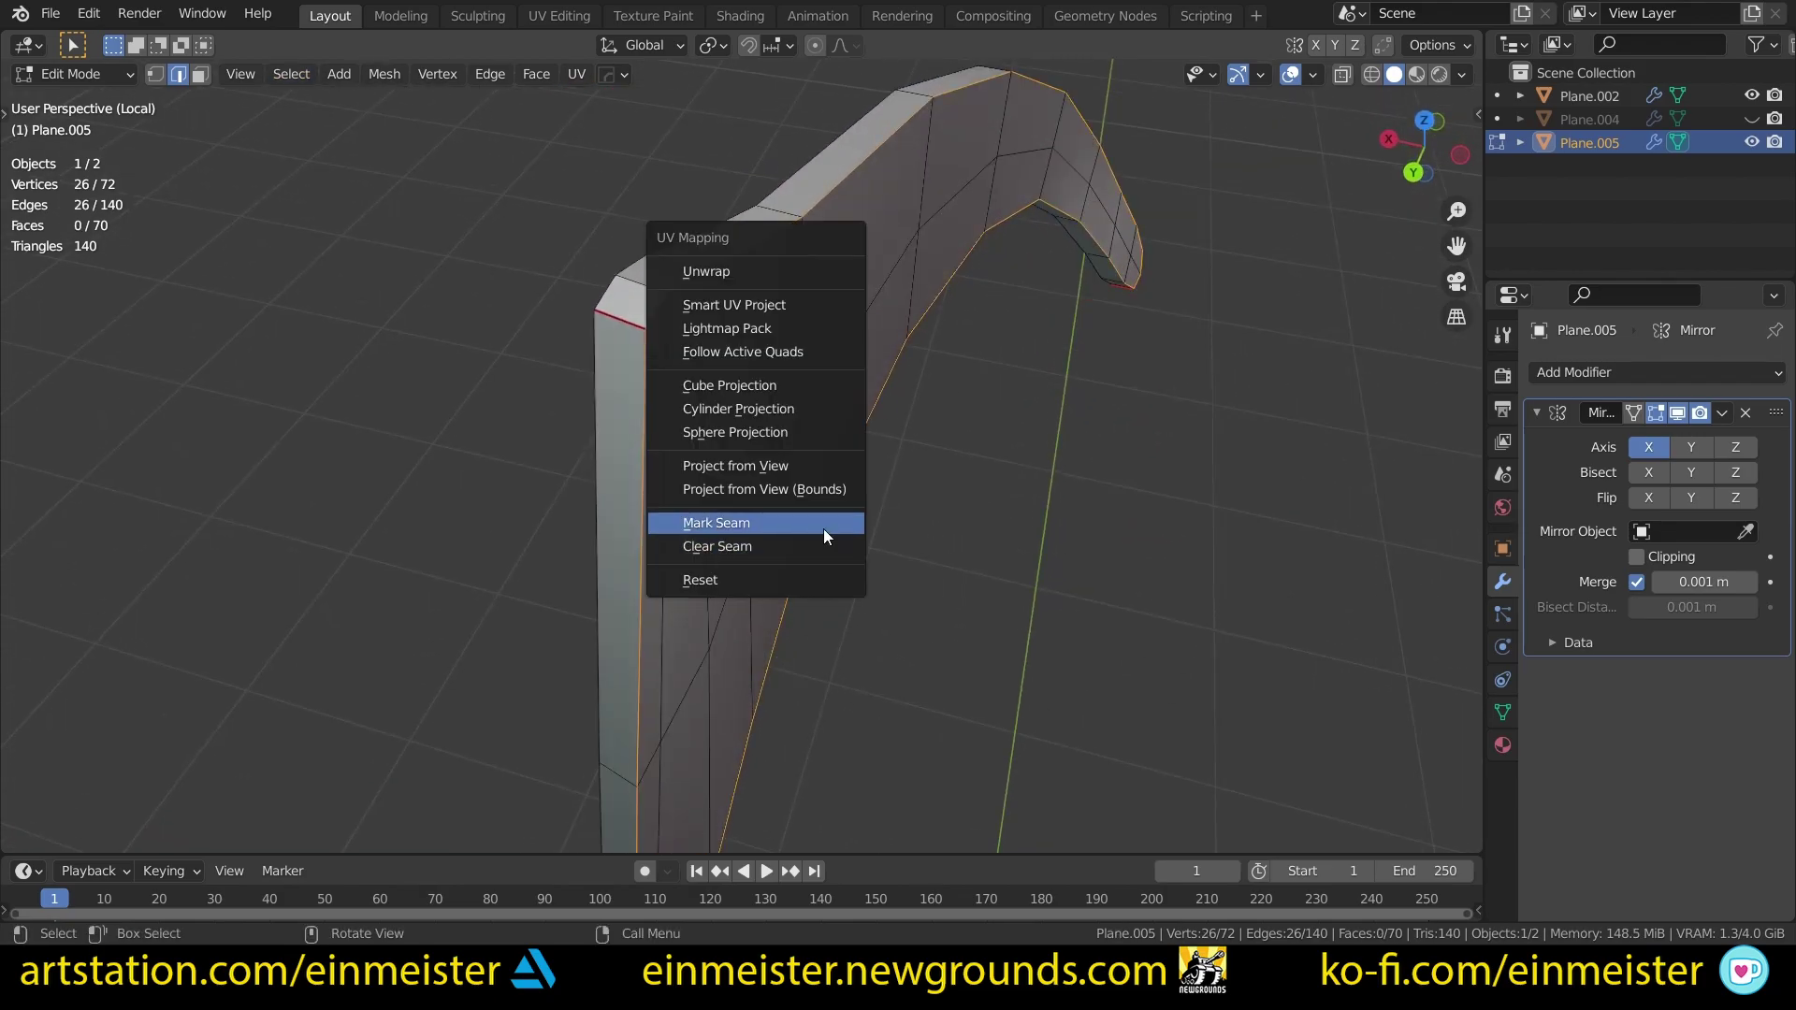
{"action": "left_click", "coordinate": [1070, 618]}
{"action": "middle_click_drag", "start_coordinate": [1070, 618], "coordinate": [771, 491]}
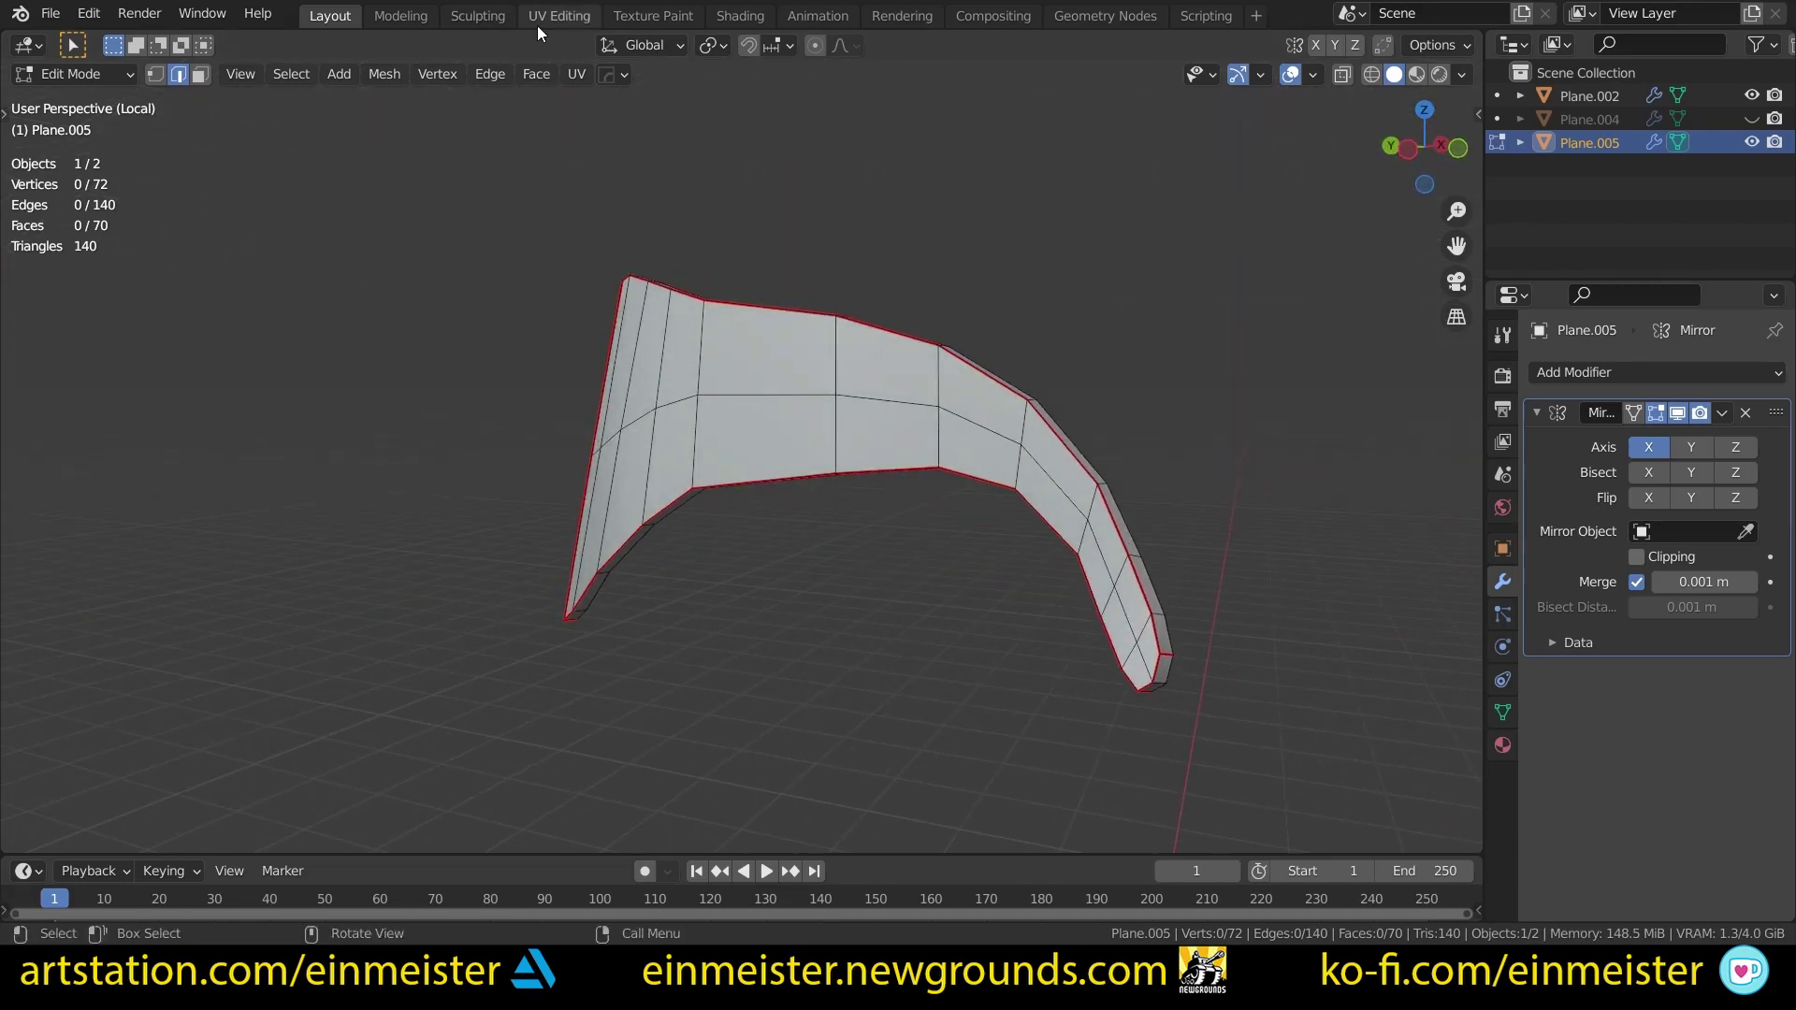
Step: Unwrap the entire arm in the UV Editing workspace and check its islands over the colour grid
{"action": "left_click", "coordinate": [559, 16]}
{"action": "key", "text": "a"}
{"action": "key", "text": "u"}
{"action": "left_click", "coordinate": [465, 458]}
{"action": "scroll", "coordinate": [464, 459], "scroll_direction": "up", "scroll_amount": 2}
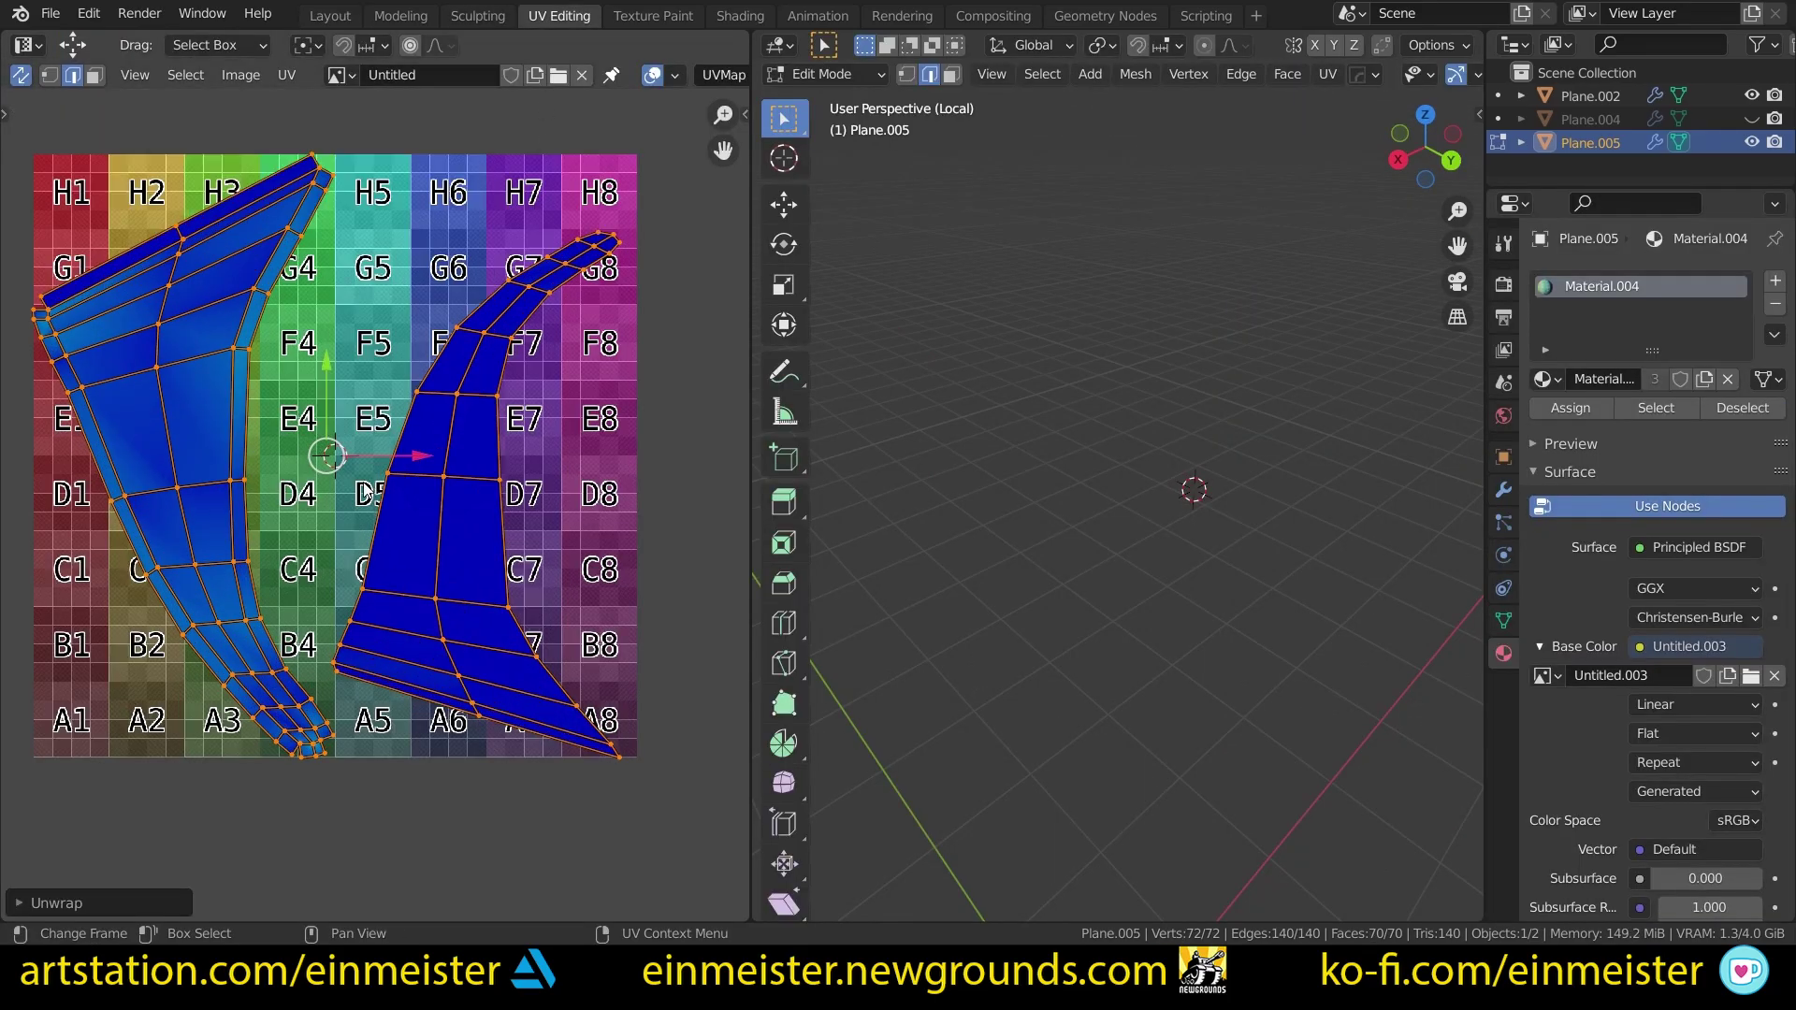
{"action": "middle_click_drag", "start_coordinate": [266, 845], "coordinate": [429, 558]}
{"action": "scroll", "coordinate": [301, 662], "scroll_direction": "up", "scroll_amount": 5}
{"action": "scroll", "coordinate": [429, 557], "scroll_direction": "up", "scroll_amount": 4}
{"action": "scroll", "coordinate": [262, 253], "scroll_direction": "down", "scroll_amount": 7}
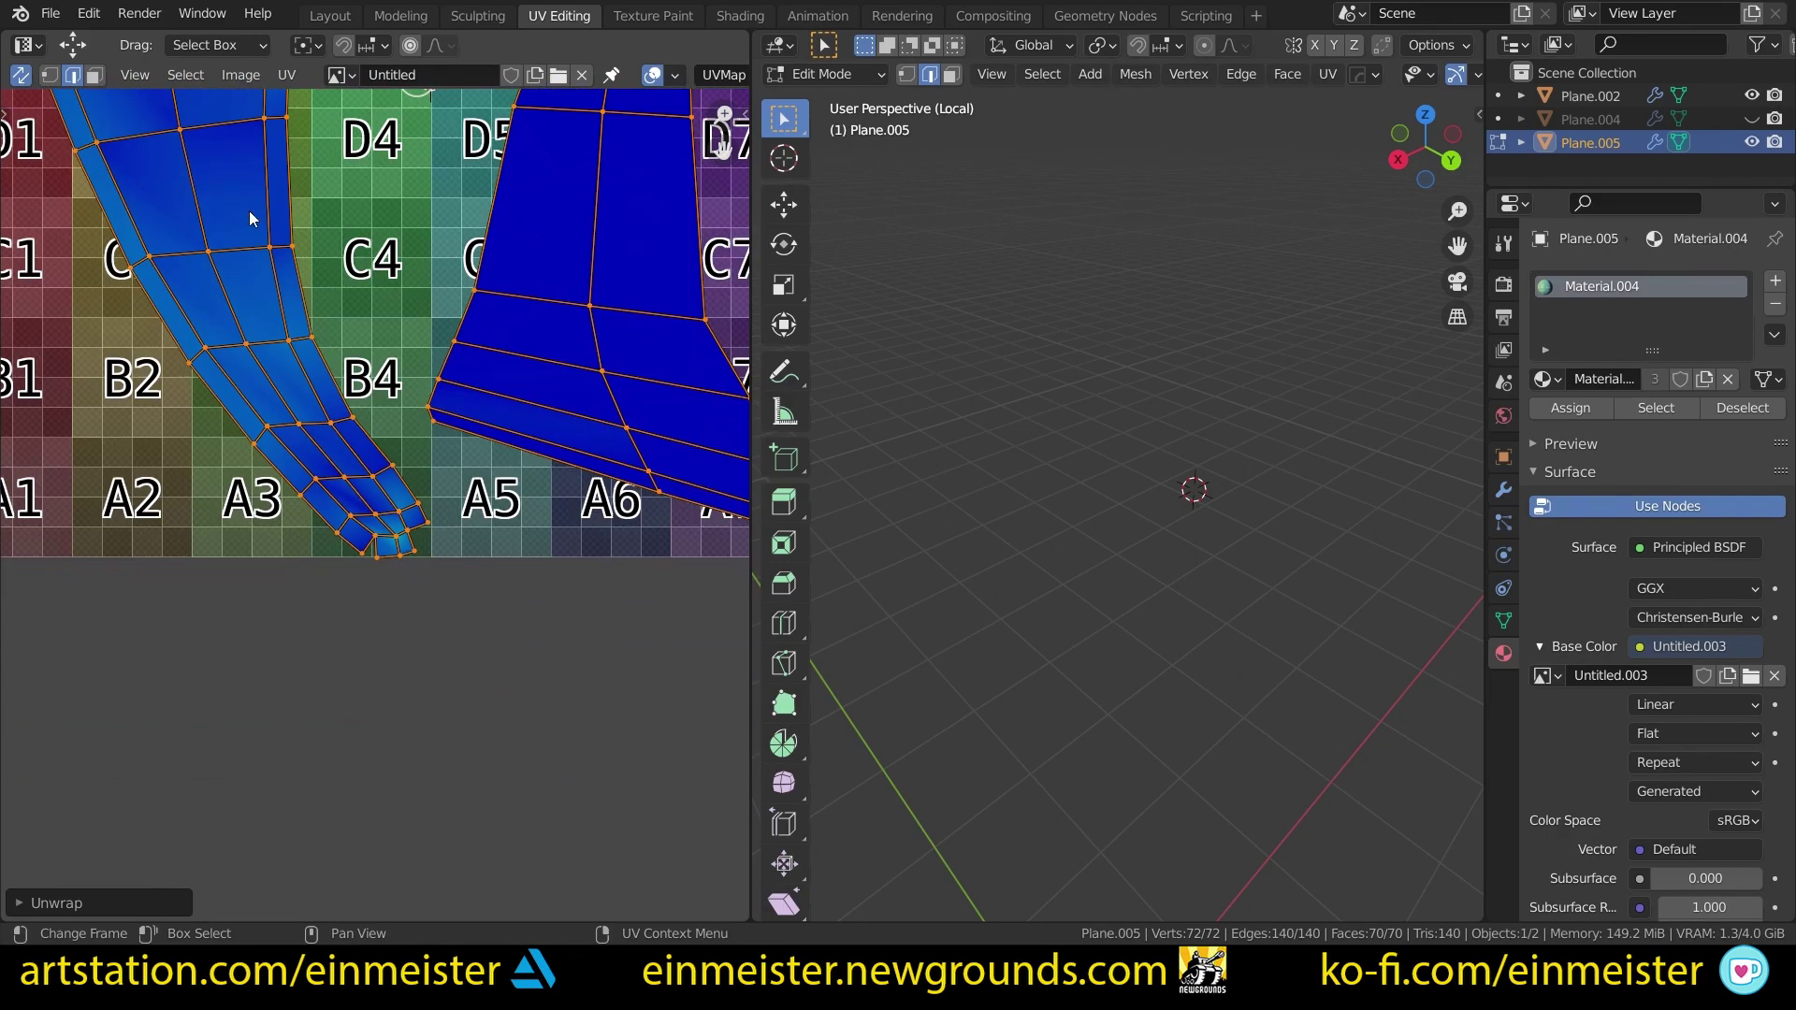
{"action": "middle_click_drag", "start_coordinate": [264, 253], "coordinate": [430, 633]}
{"action": "scroll", "coordinate": [361, 503], "scroll_direction": "up", "scroll_amount": 4}
Step: Hide the arm in the Layout workspace, exit local view, and open the V-shaped hinge piece Plane.002 in Edit Mode
{"action": "left_click", "coordinate": [342, 18]}
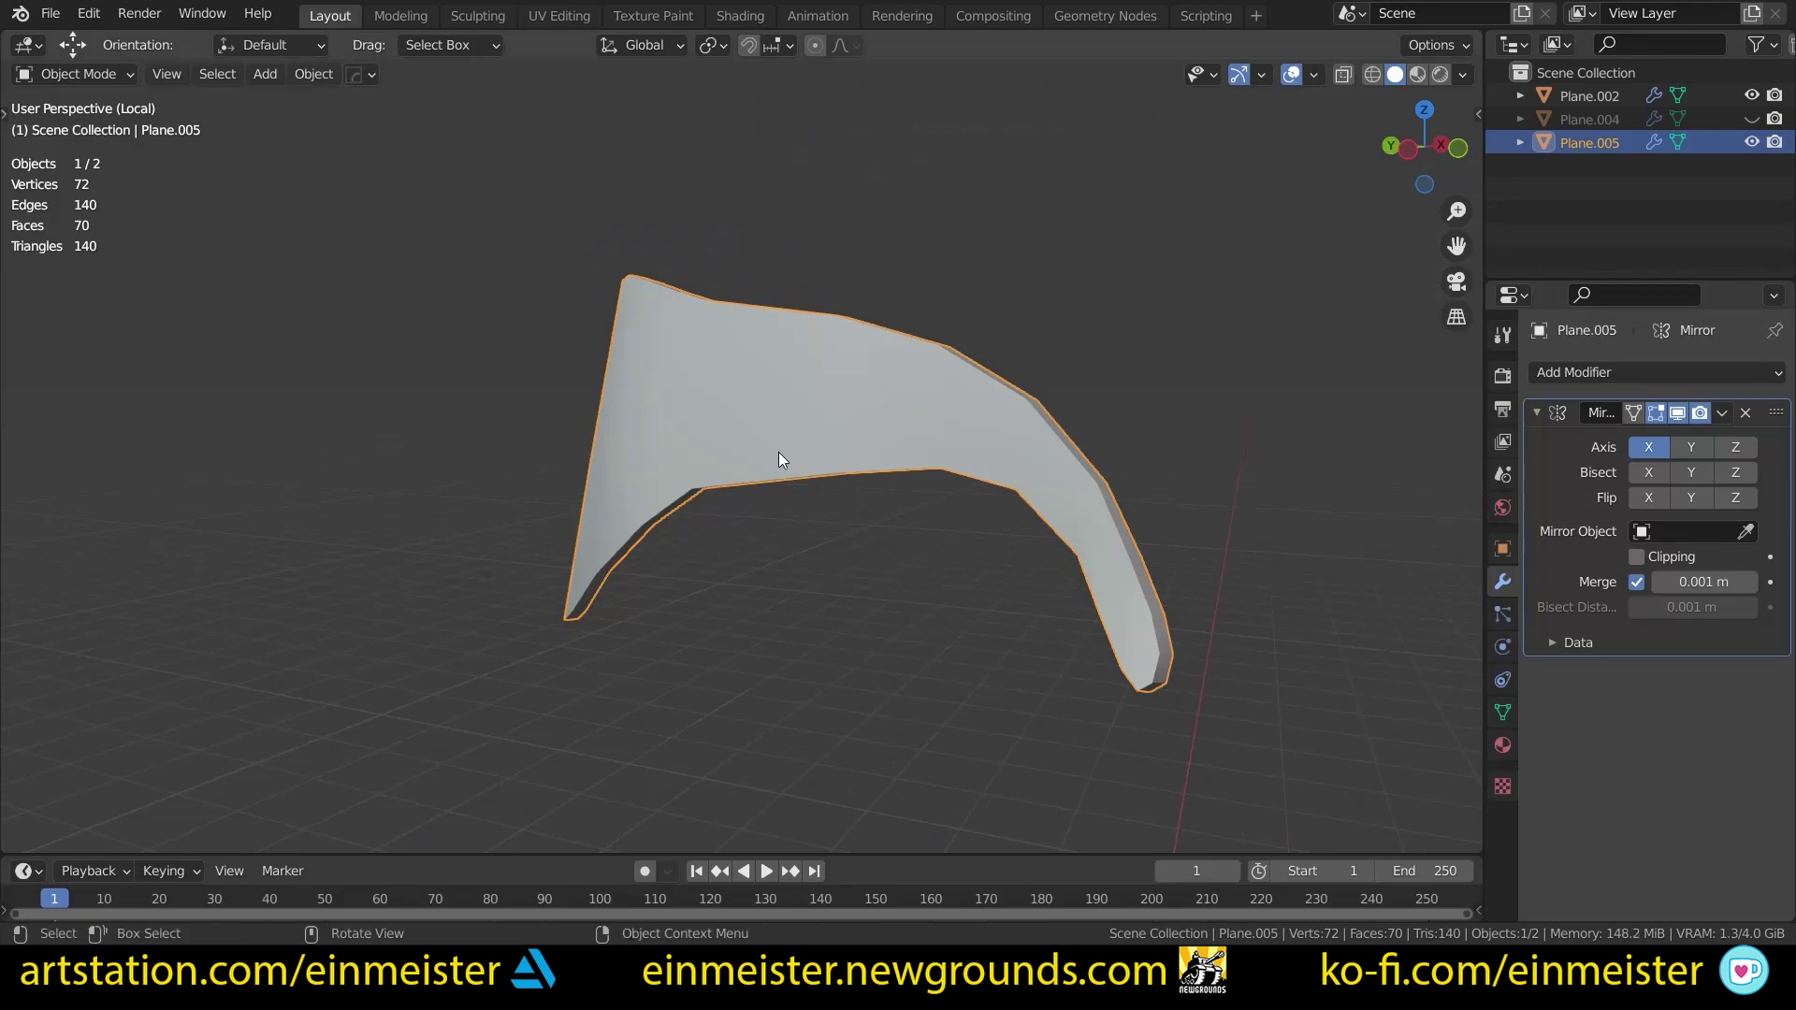
{"action": "key", "text": "h"}
{"action": "key", "text": "KP_Divide"}
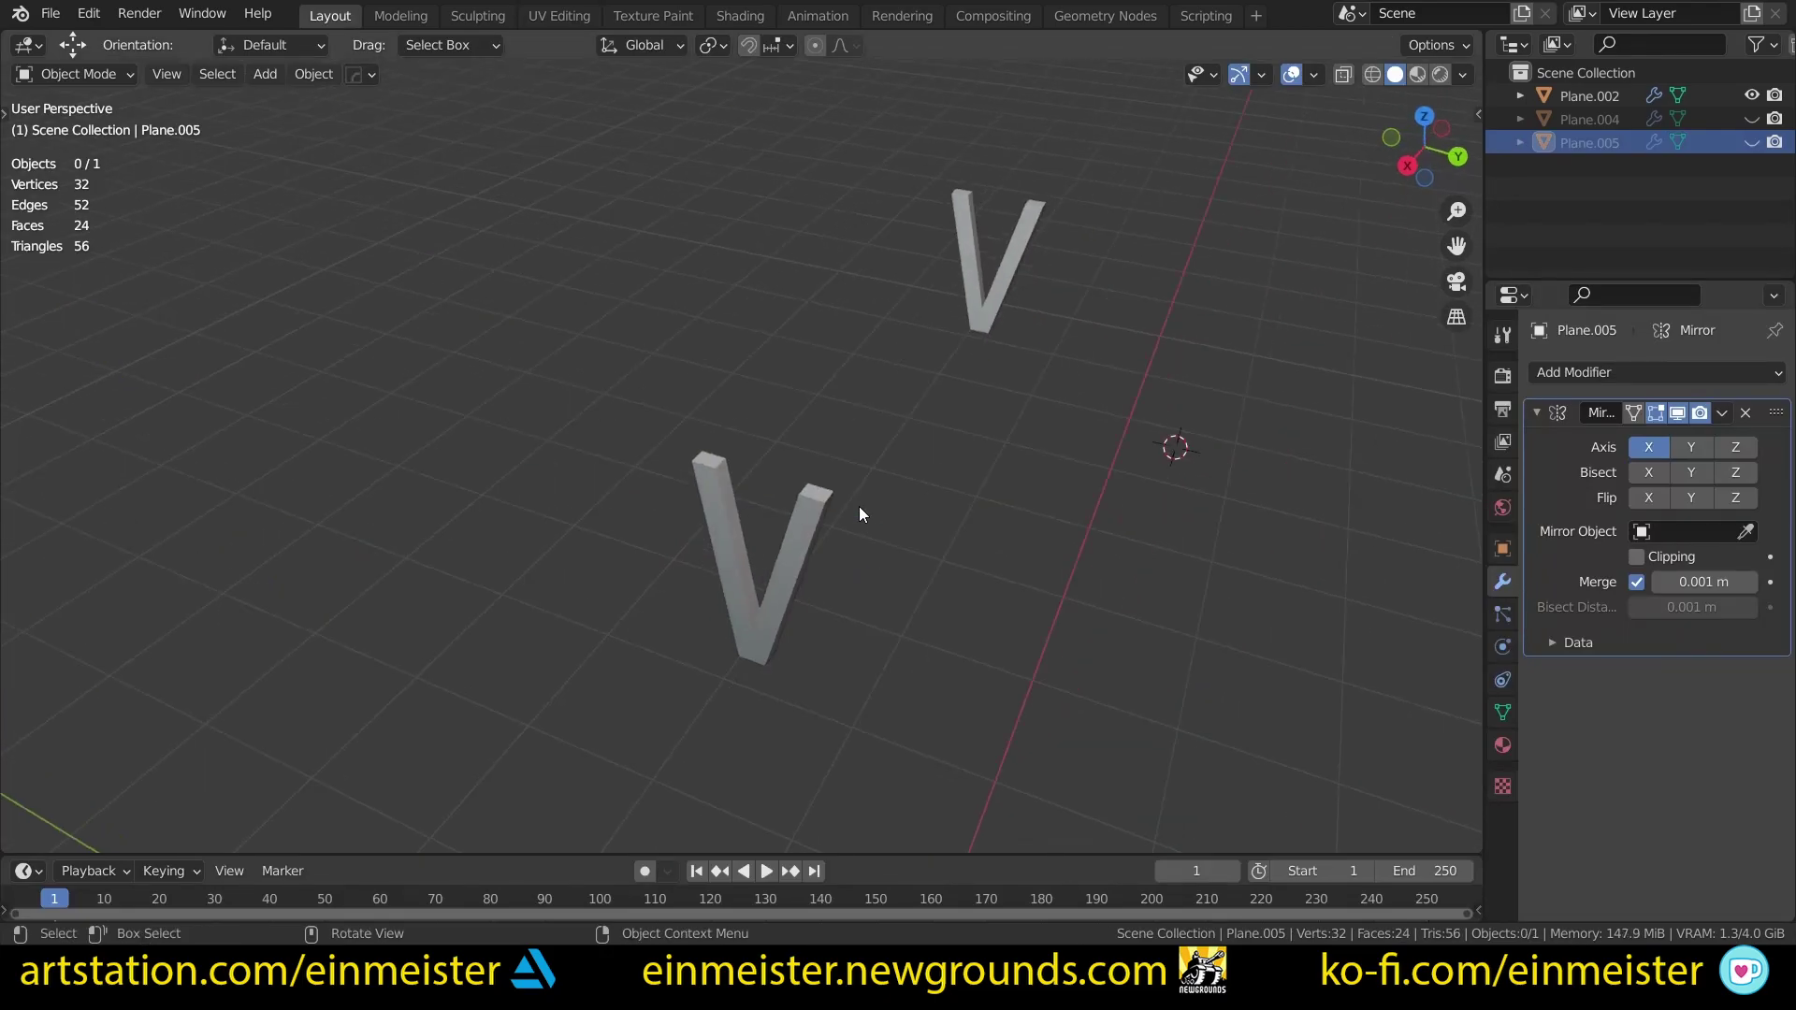
{"action": "left_click", "coordinate": [799, 554]}
{"action": "middle_click_drag", "start_coordinate": [799, 554], "coordinate": [810, 456]}
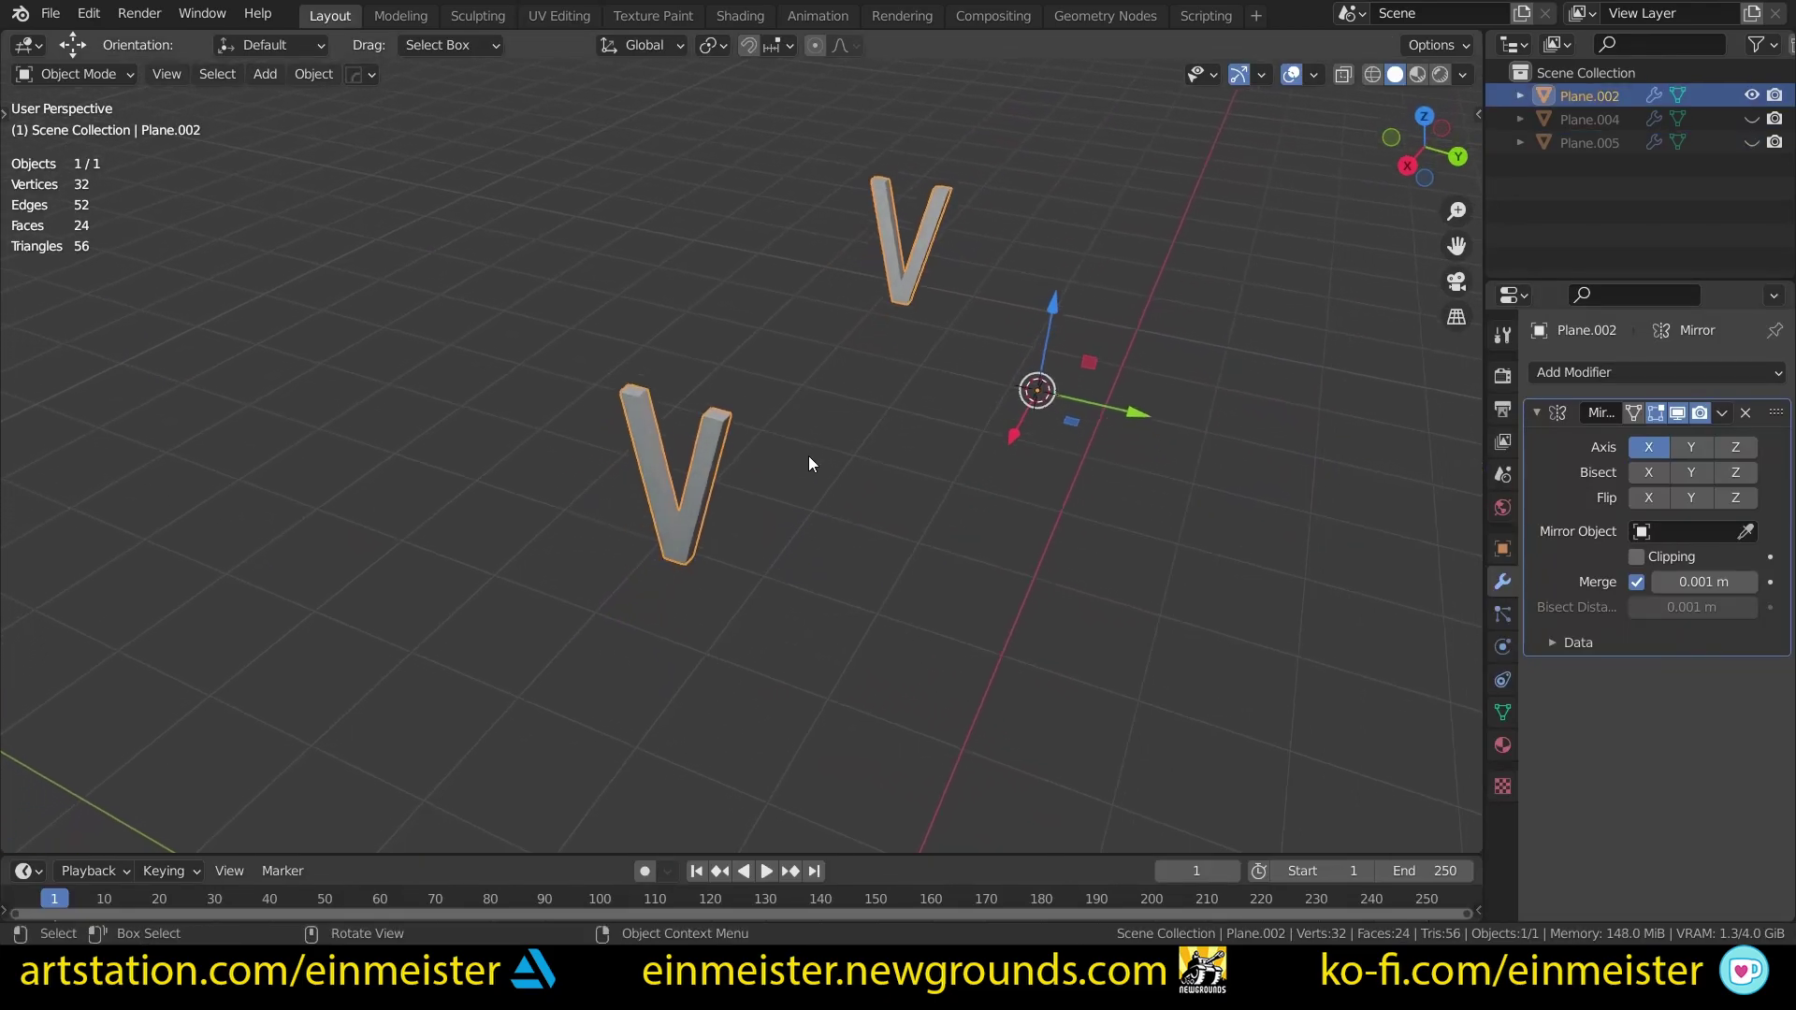
{"action": "scroll", "coordinate": [811, 457], "scroll_direction": "up", "scroll_amount": 6}
{"action": "key", "text": "Tab"}
Step: Select the long outline edges around both V-shaped sides of the hinge piece, using X-ray for the hidden geometry
{"action": "left_click", "coordinate": [338, 326]}
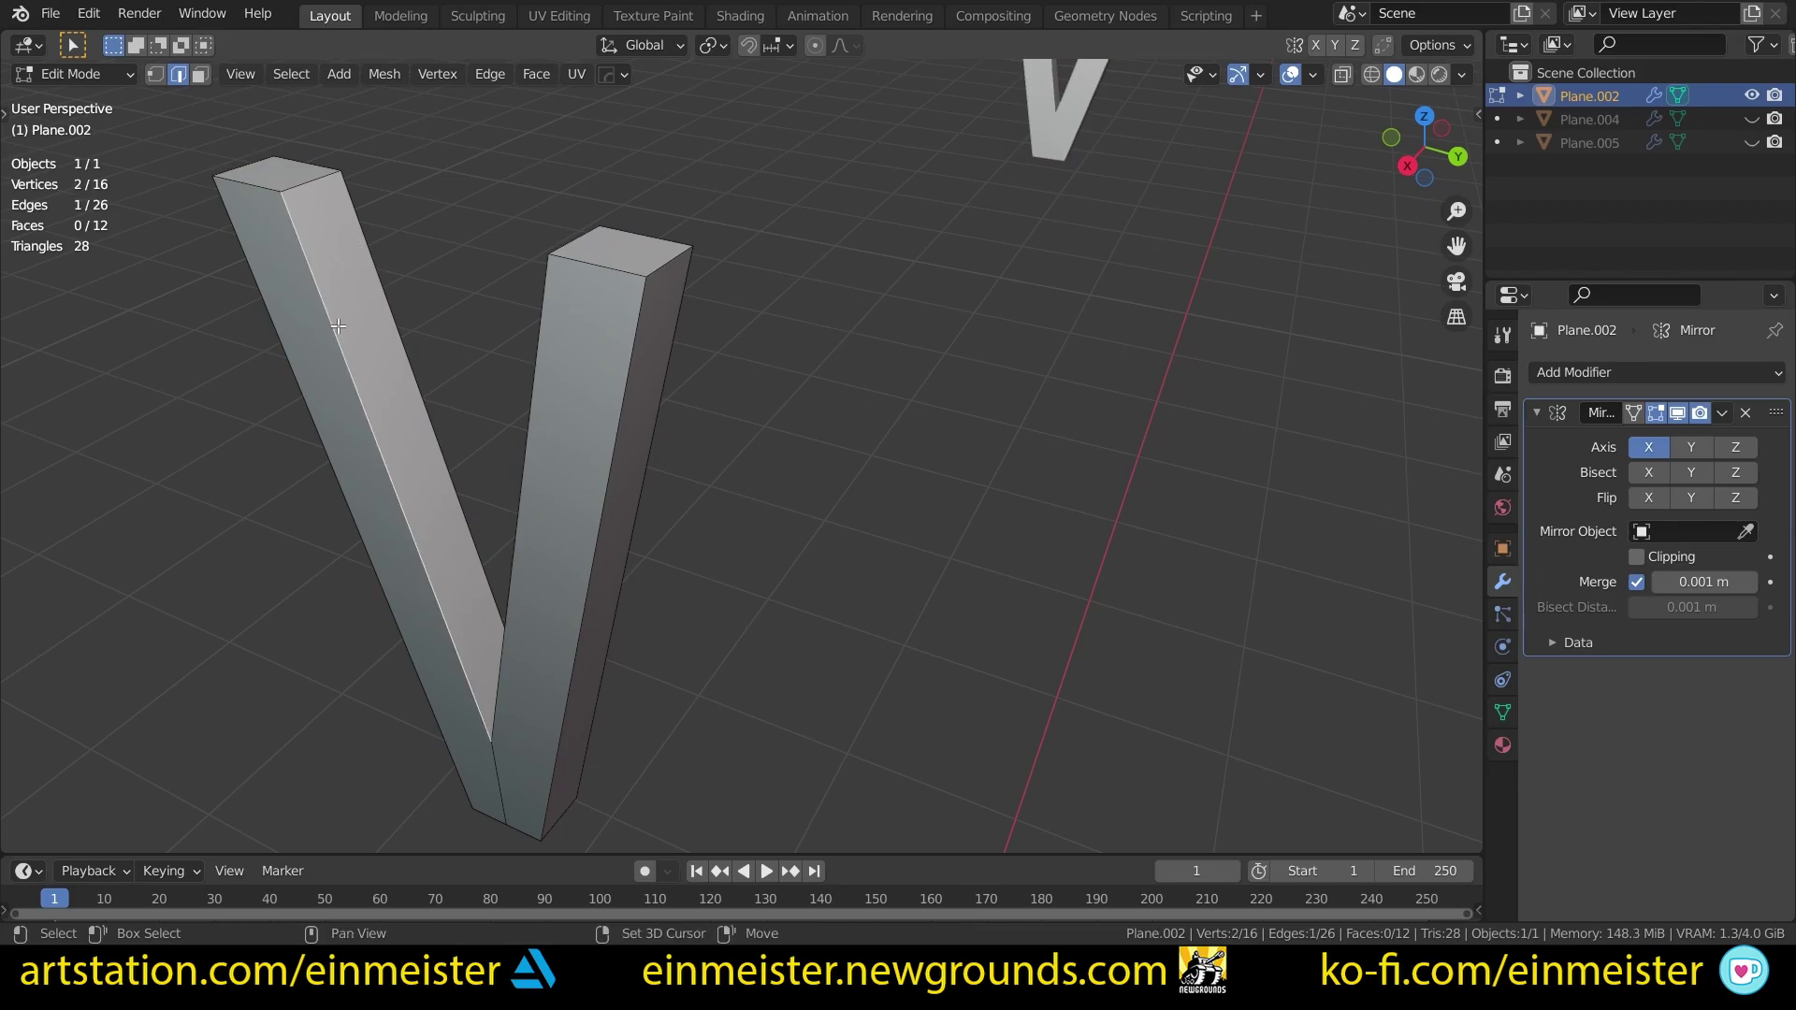
{"action": "middle_click_drag", "start_coordinate": [339, 326], "coordinate": [454, 413]}
{"action": "middle_click_drag", "start_coordinate": [715, 499], "coordinate": [569, 695]}
{"action": "key", "text": "alt+z"}
{"action": "key", "text": "1"}
{"action": "left_click_drag", "start_coordinate": [647, 792], "coordinate": [771, 213]}
{"action": "key", "text": "3"}
{"action": "left_click_drag", "start_coordinate": [919, 820], "coordinate": [796, 222]}
{"action": "key", "text": "alt+z"}
{"action": "middle_click_drag", "start_coordinate": [843, 586], "coordinate": [593, 177]}
{"action": "key", "text": "2"}
{"action": "left_click", "coordinate": [777, 697], "text": "shift"}
{"action": "middle_click_drag", "start_coordinate": [839, 726], "coordinate": [561, 603]}
{"action": "middle_click_drag", "start_coordinate": [676, 821], "coordinate": [756, 680]}
{"action": "left_click", "coordinate": [754, 682], "text": "shift"}
{"action": "middle_click_drag", "start_coordinate": [986, 529], "coordinate": [573, 832]}
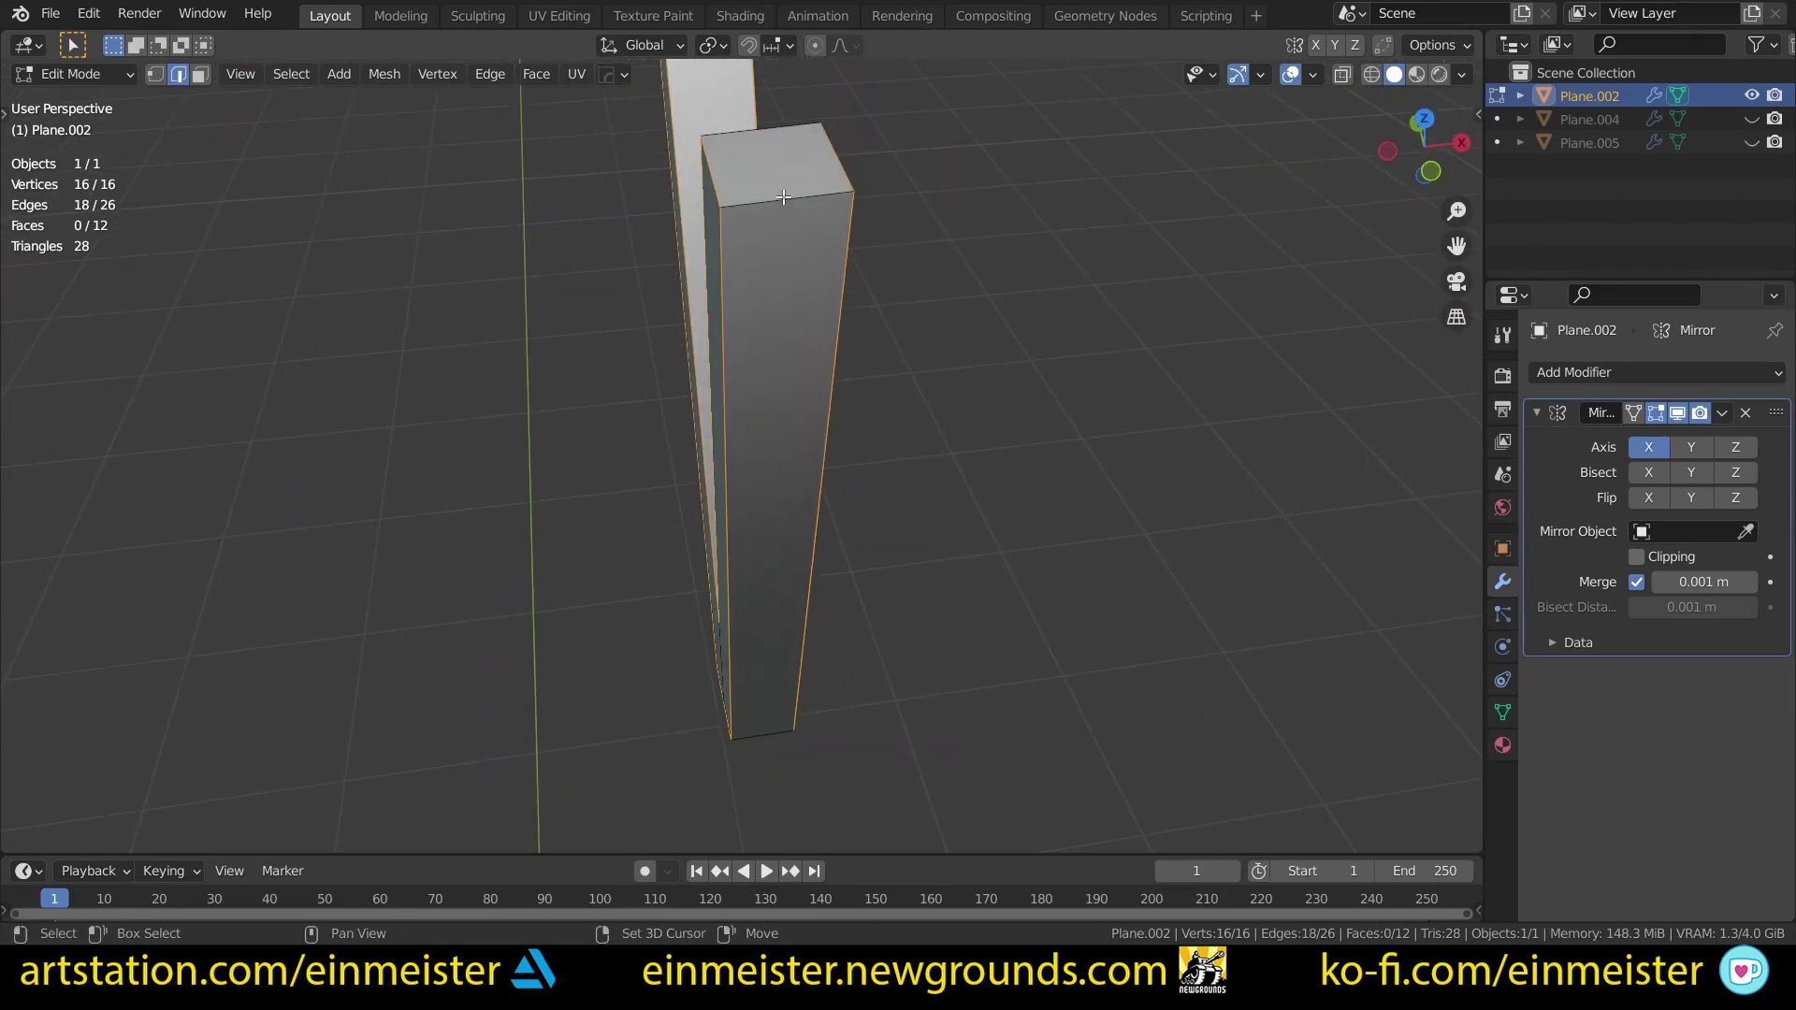
Step: Mark the selected outline edges of the hinge piece as seams and clear the selection
{"action": "key", "text": "u"}
{"action": "left_click", "coordinate": [816, 380]}
{"action": "middle_click_drag", "start_coordinate": [770, 421], "coordinate": [860, 553]}
{"action": "key", "text": "alt+a"}
{"action": "key", "text": "u"}
{"action": "middle_click_drag", "start_coordinate": [1007, 637], "coordinate": [762, 609]}
{"action": "scroll", "coordinate": [762, 610], "scroll_direction": "down", "scroll_amount": 5}
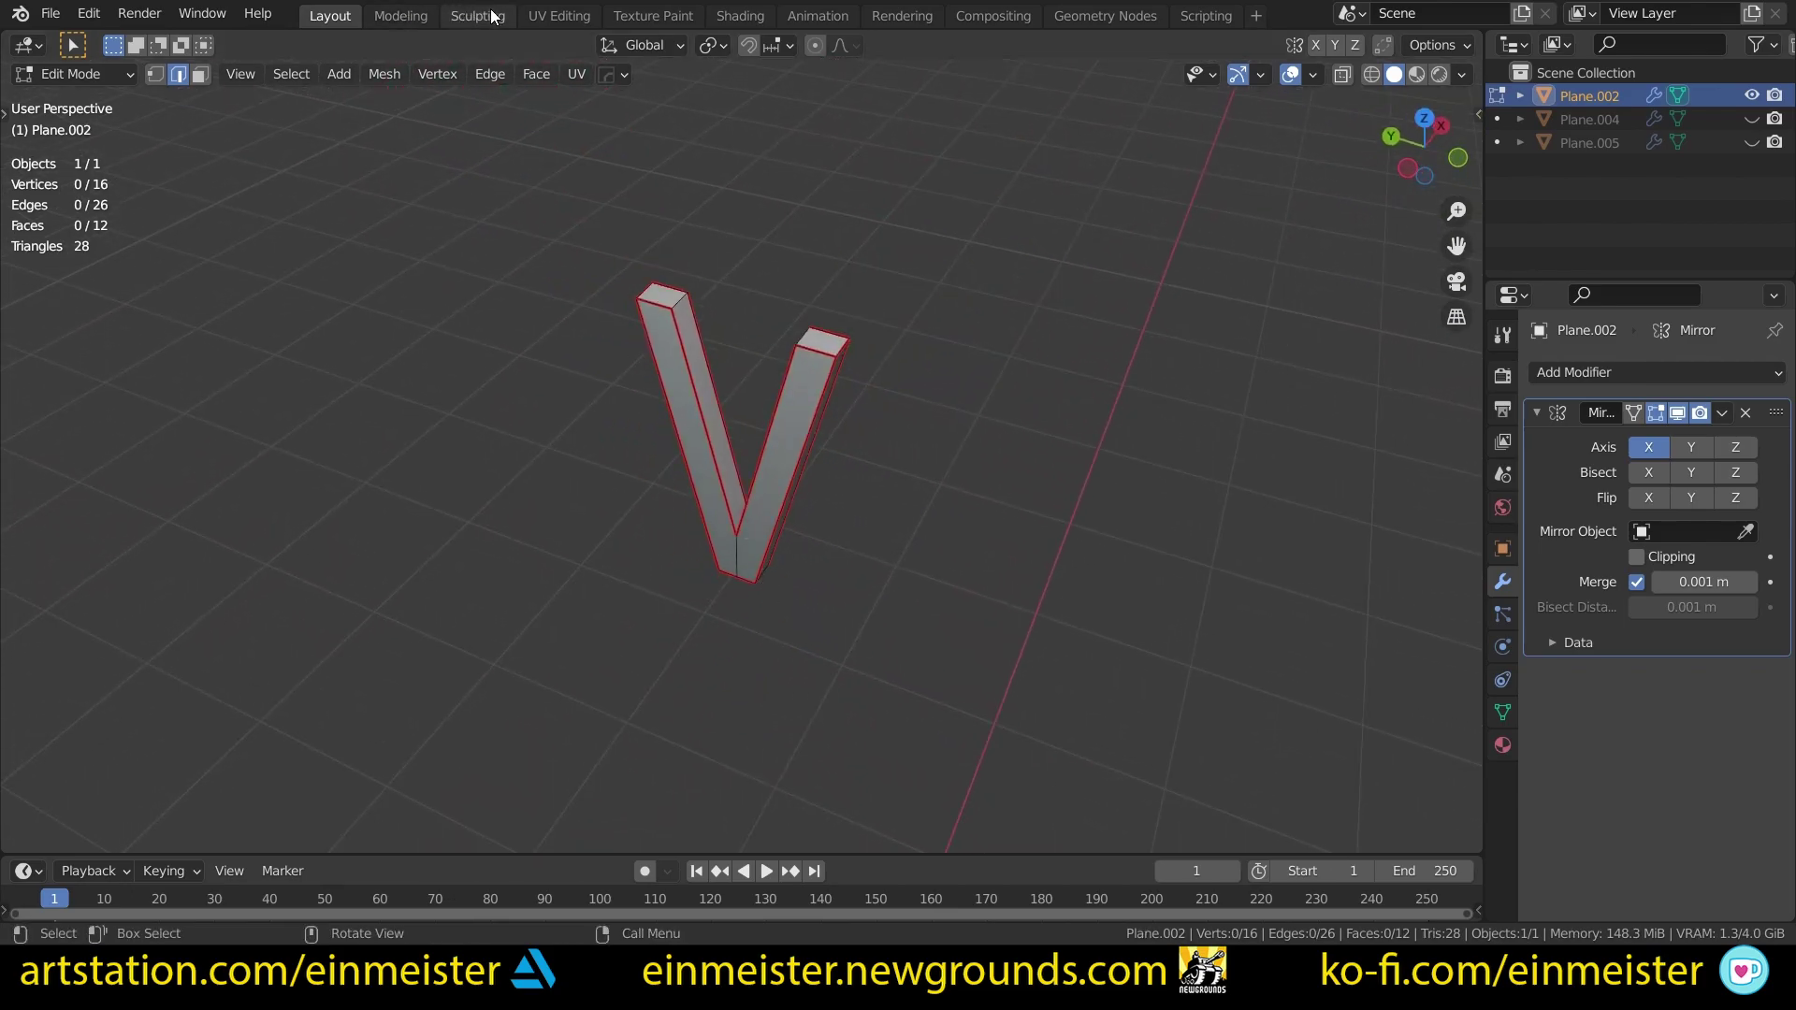
Step: Unwrap the whole V-shaped hinge piece in the UV Editing workspace and return to Object Mode
{"action": "left_click", "coordinate": [560, 16]}
{"action": "key", "text": "a"}
{"action": "key", "text": "u"}
{"action": "left_click", "coordinate": [394, 459]}
{"action": "scroll", "coordinate": [523, 492], "scroll_direction": "down", "scroll_amount": 6}
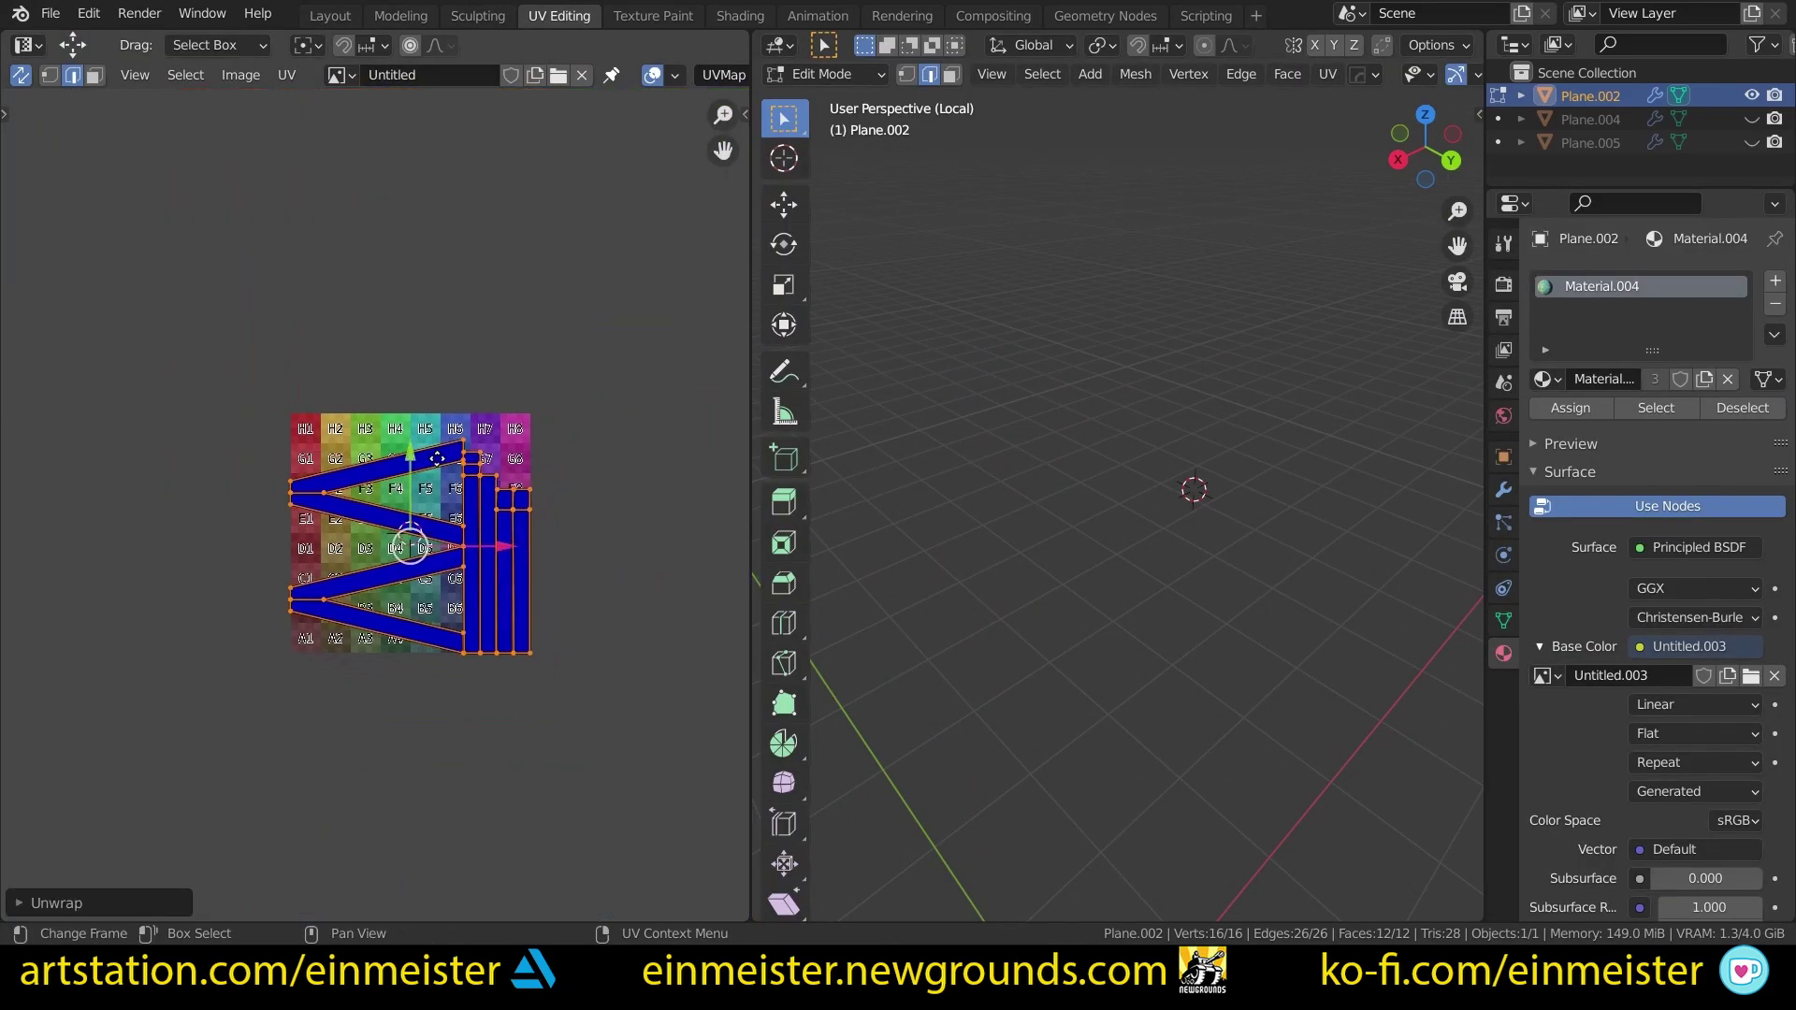
{"action": "scroll", "coordinate": [439, 459], "scroll_direction": "up", "scroll_amount": 4}
{"action": "key", "text": "Tab"}
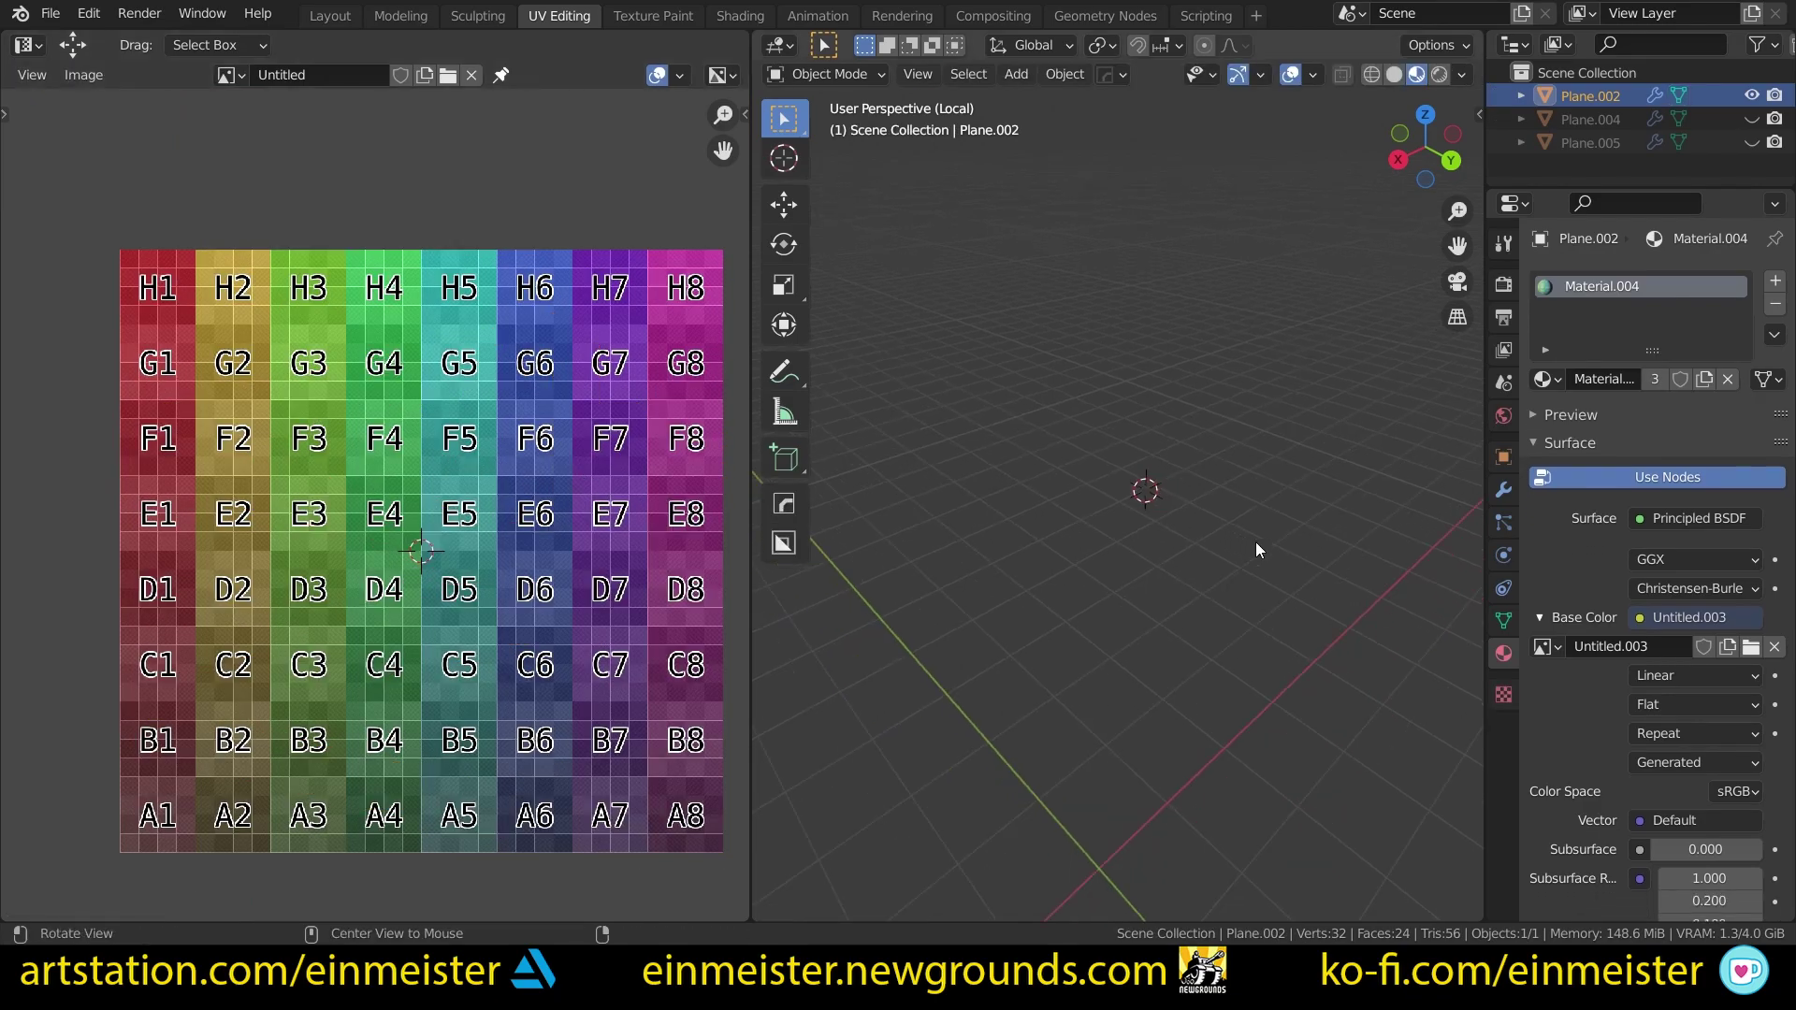
Step: Unhide all sunglasses parts and exit local view in the UV Editing workspace
{"action": "key", "text": "alt+h"}
{"action": "key", "text": "KP_Divide"}
{"action": "middle_click_drag", "start_coordinate": [1228, 604], "coordinate": [1088, 545]}
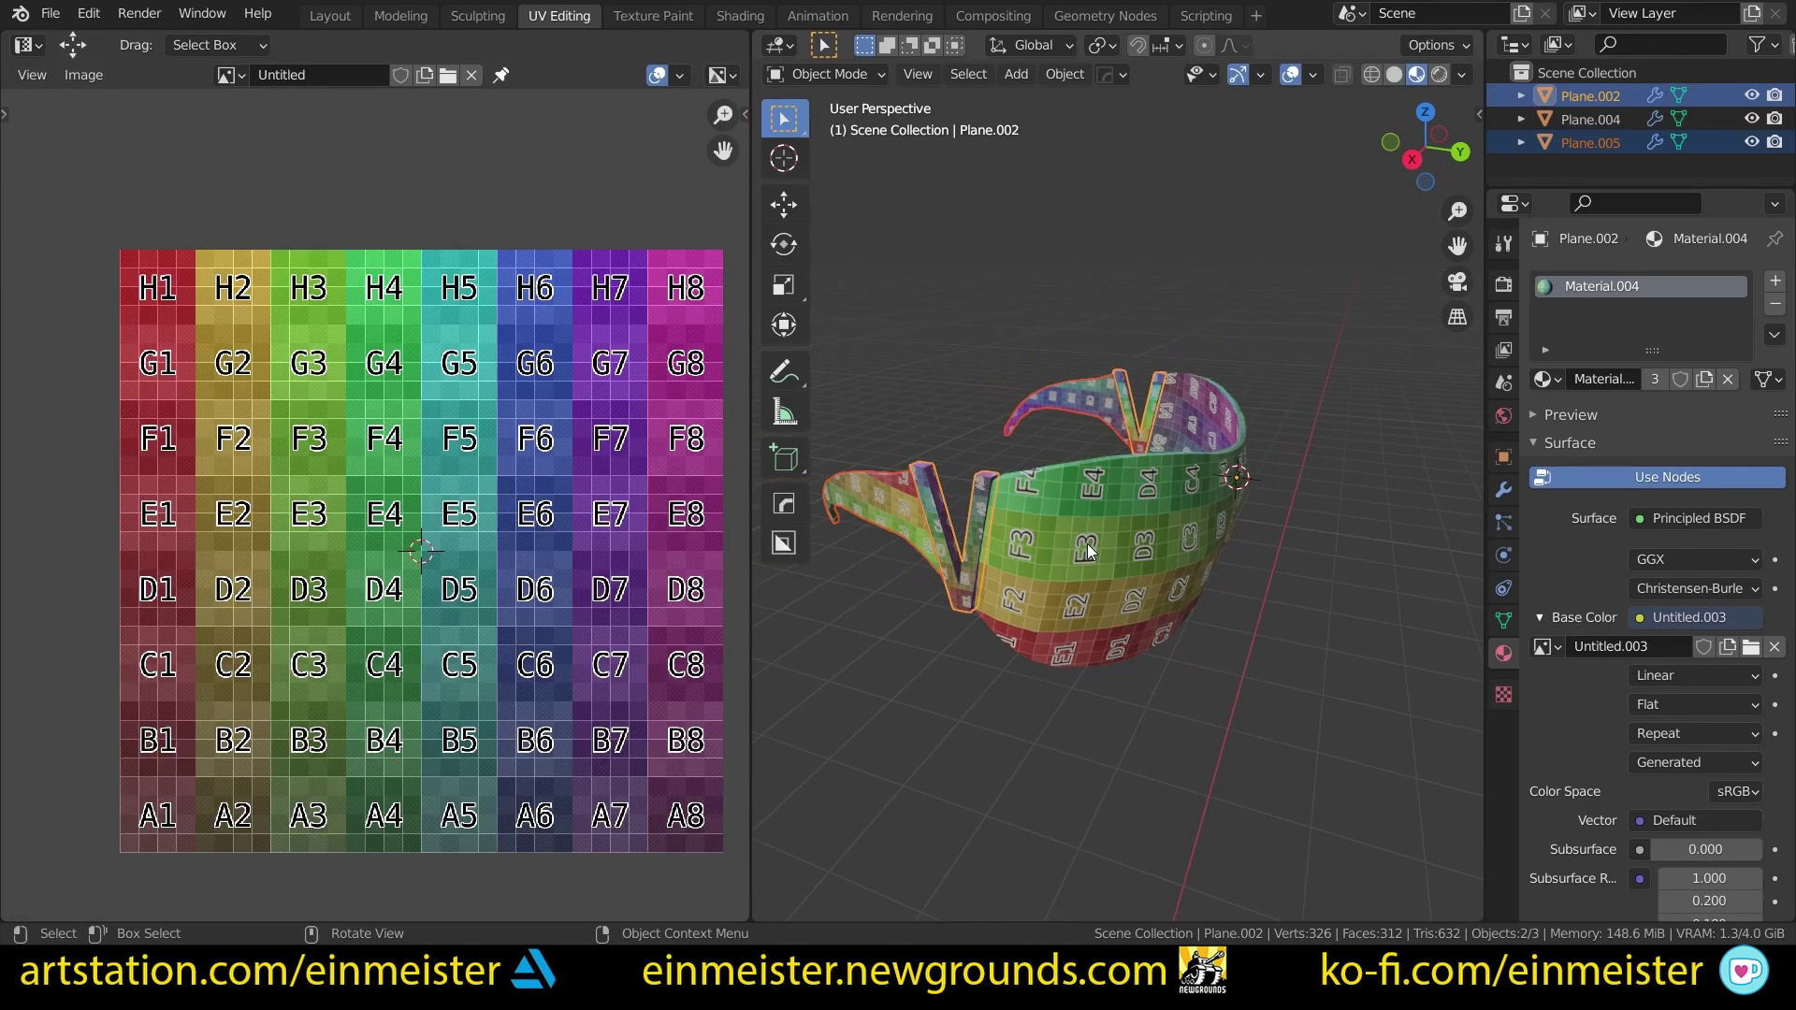
Step: Add the lens to the selection, edit all three parts together, and unwrap all of their geometry into one shared layout
{"action": "left_click", "coordinate": [1087, 542], "text": "shift"}
{"action": "key", "text": "Tab"}
{"action": "middle_click_drag", "start_coordinate": [943, 486], "coordinate": [1055, 567]}
{"action": "key", "text": "a"}
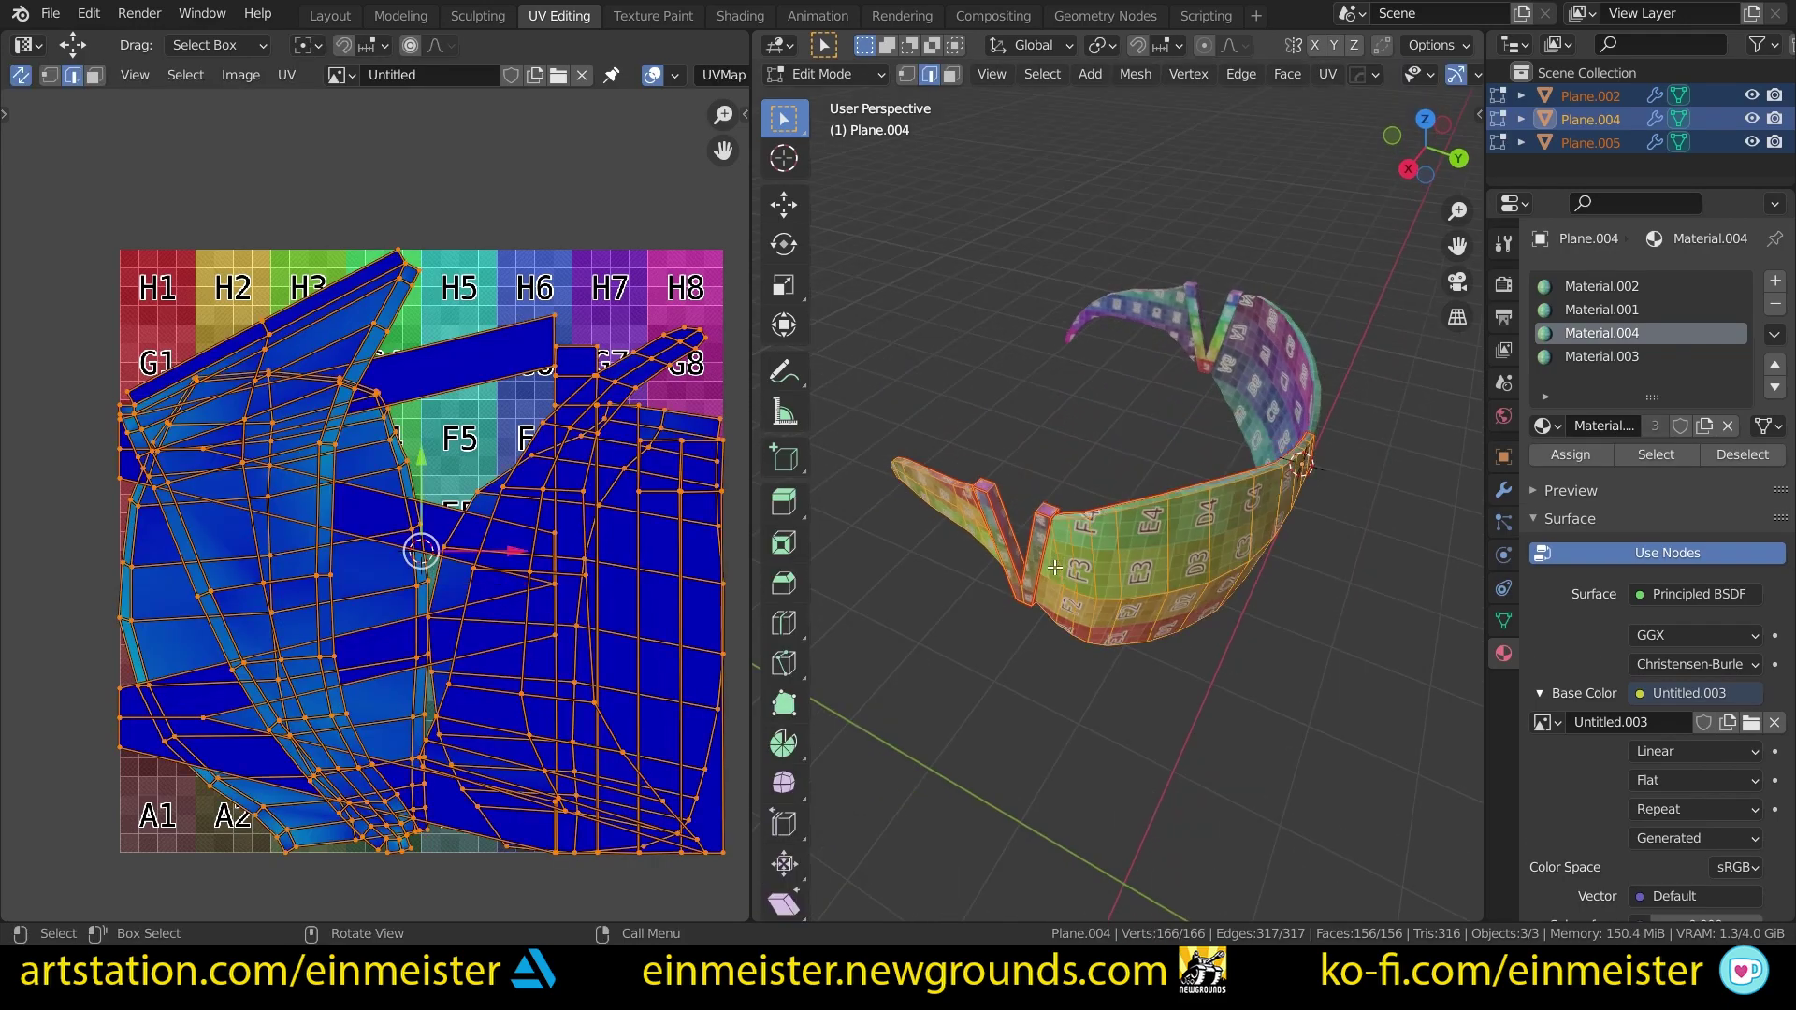
{"action": "right_click", "coordinate": [563, 489]}
{"action": "left_click", "coordinate": [563, 489]}
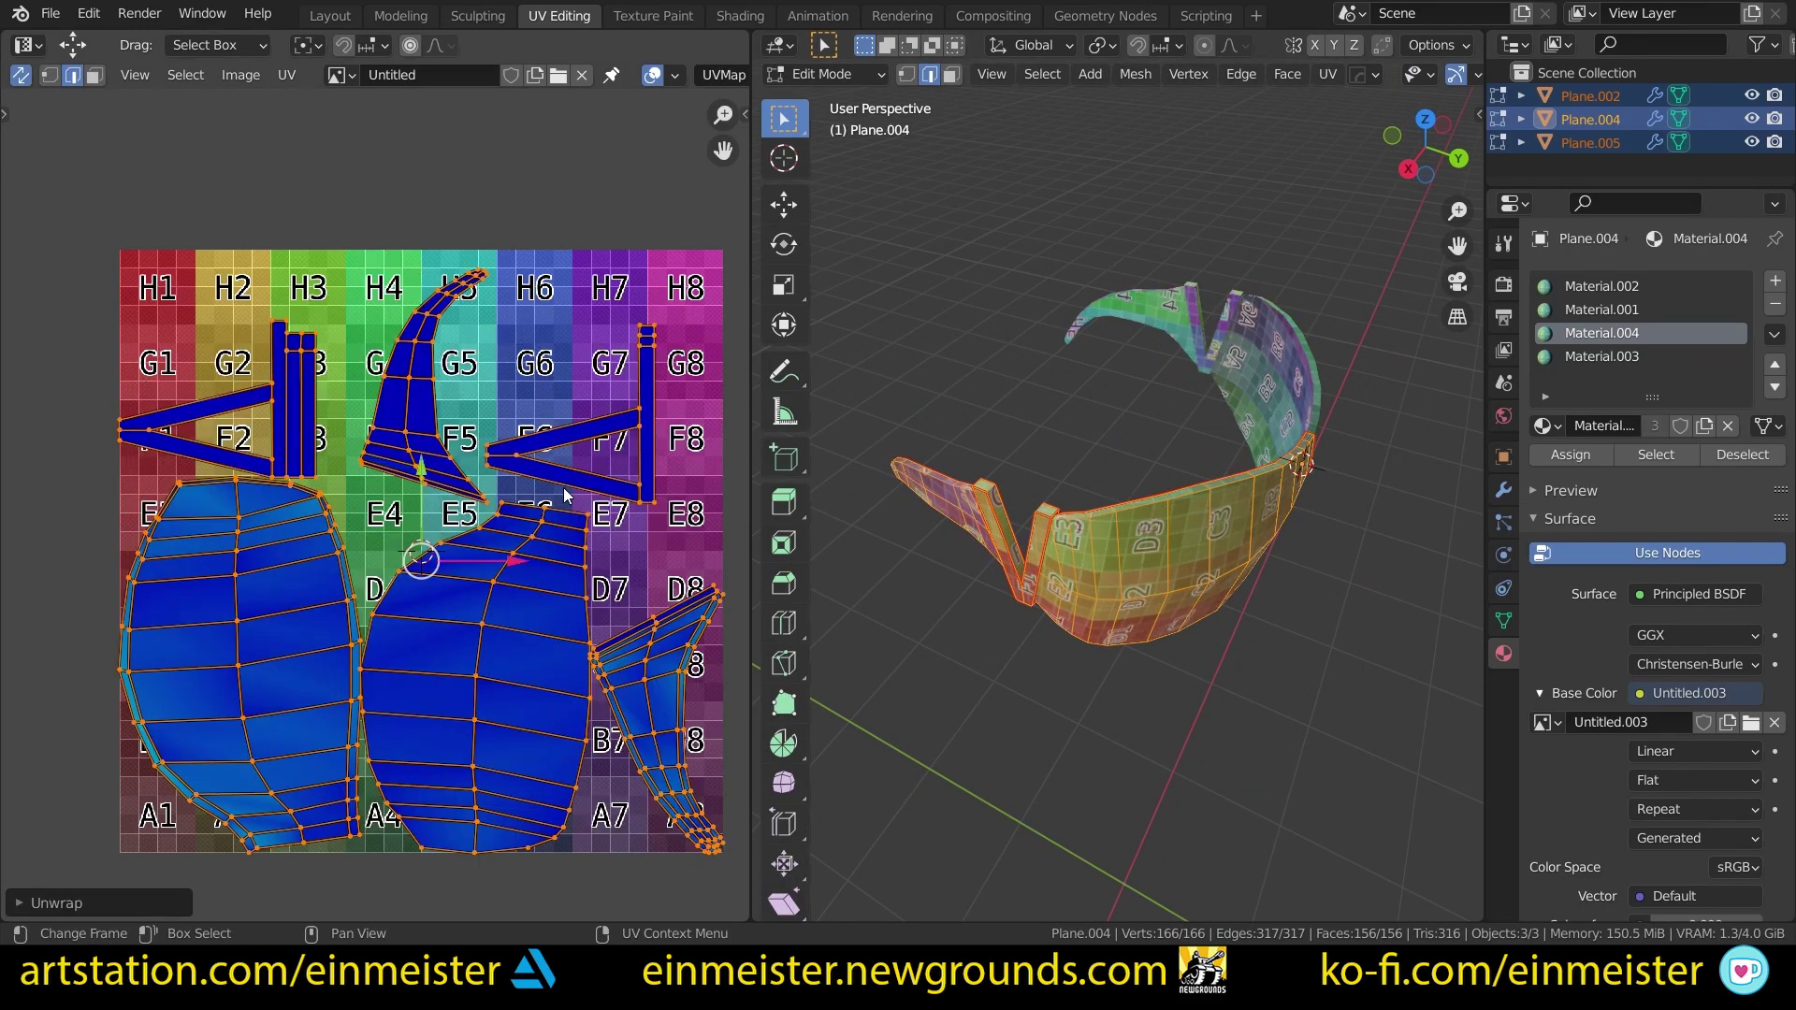
Step: Pack the UV islands of all three parts with the UV-Packer add-on and return to Object Mode
{"action": "key", "text": "n"}
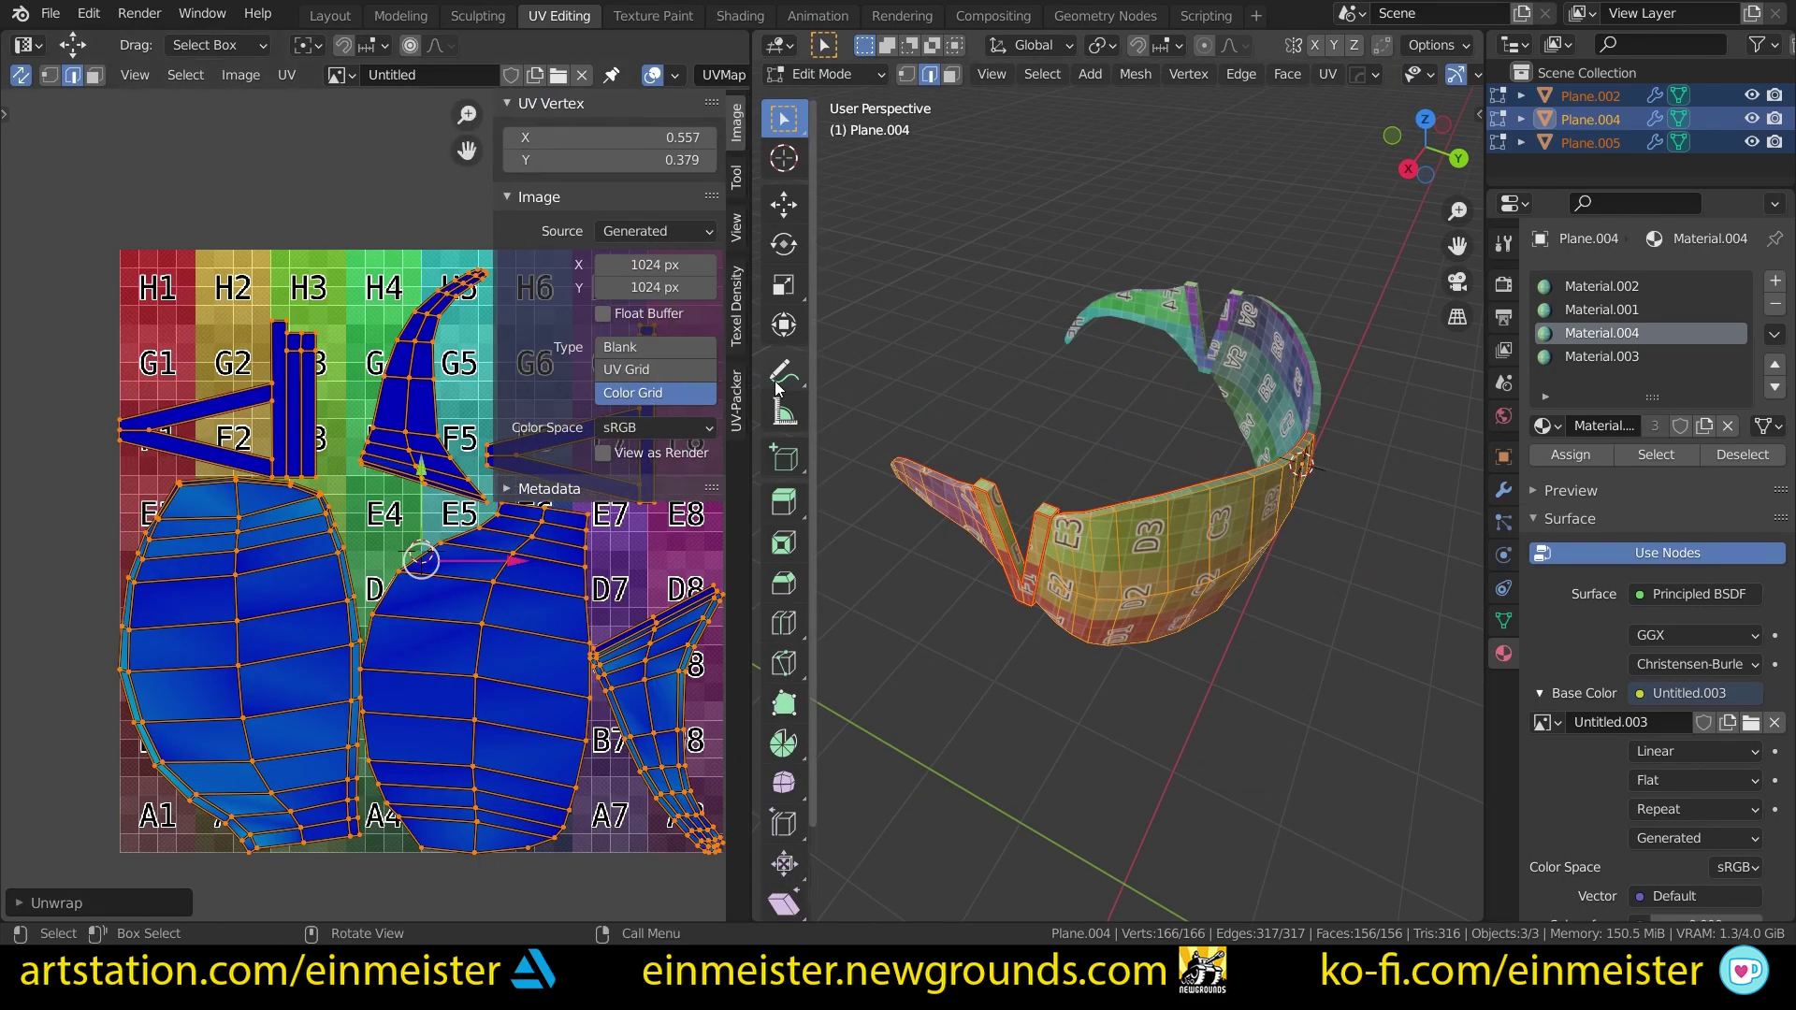
{"action": "left_click", "coordinate": [737, 400]}
{"action": "left_click", "coordinate": [623, 188]}
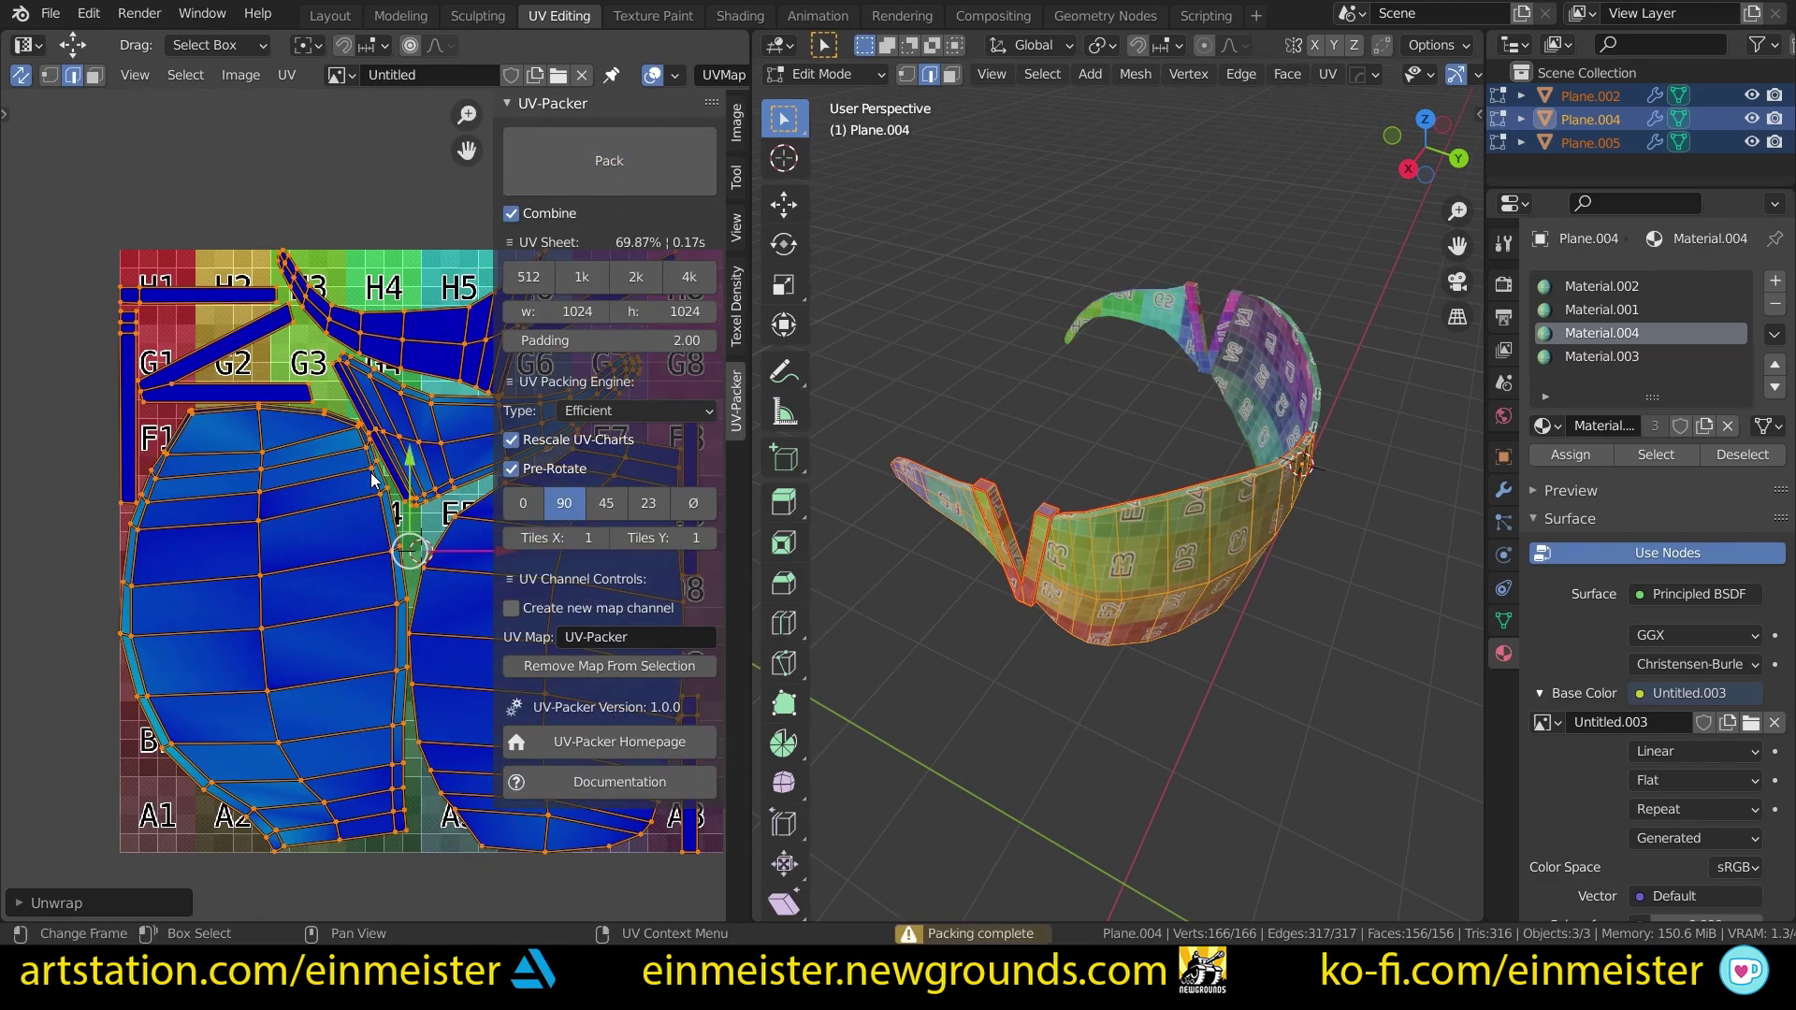
{"action": "middle_click_drag", "start_coordinate": [362, 347], "coordinate": [157, 287]}
{"action": "scroll", "coordinate": [133, 323], "scroll_direction": "down", "scroll_amount": 2}
{"action": "scroll", "coordinate": [165, 317], "scroll_direction": "up", "scroll_amount": 1}
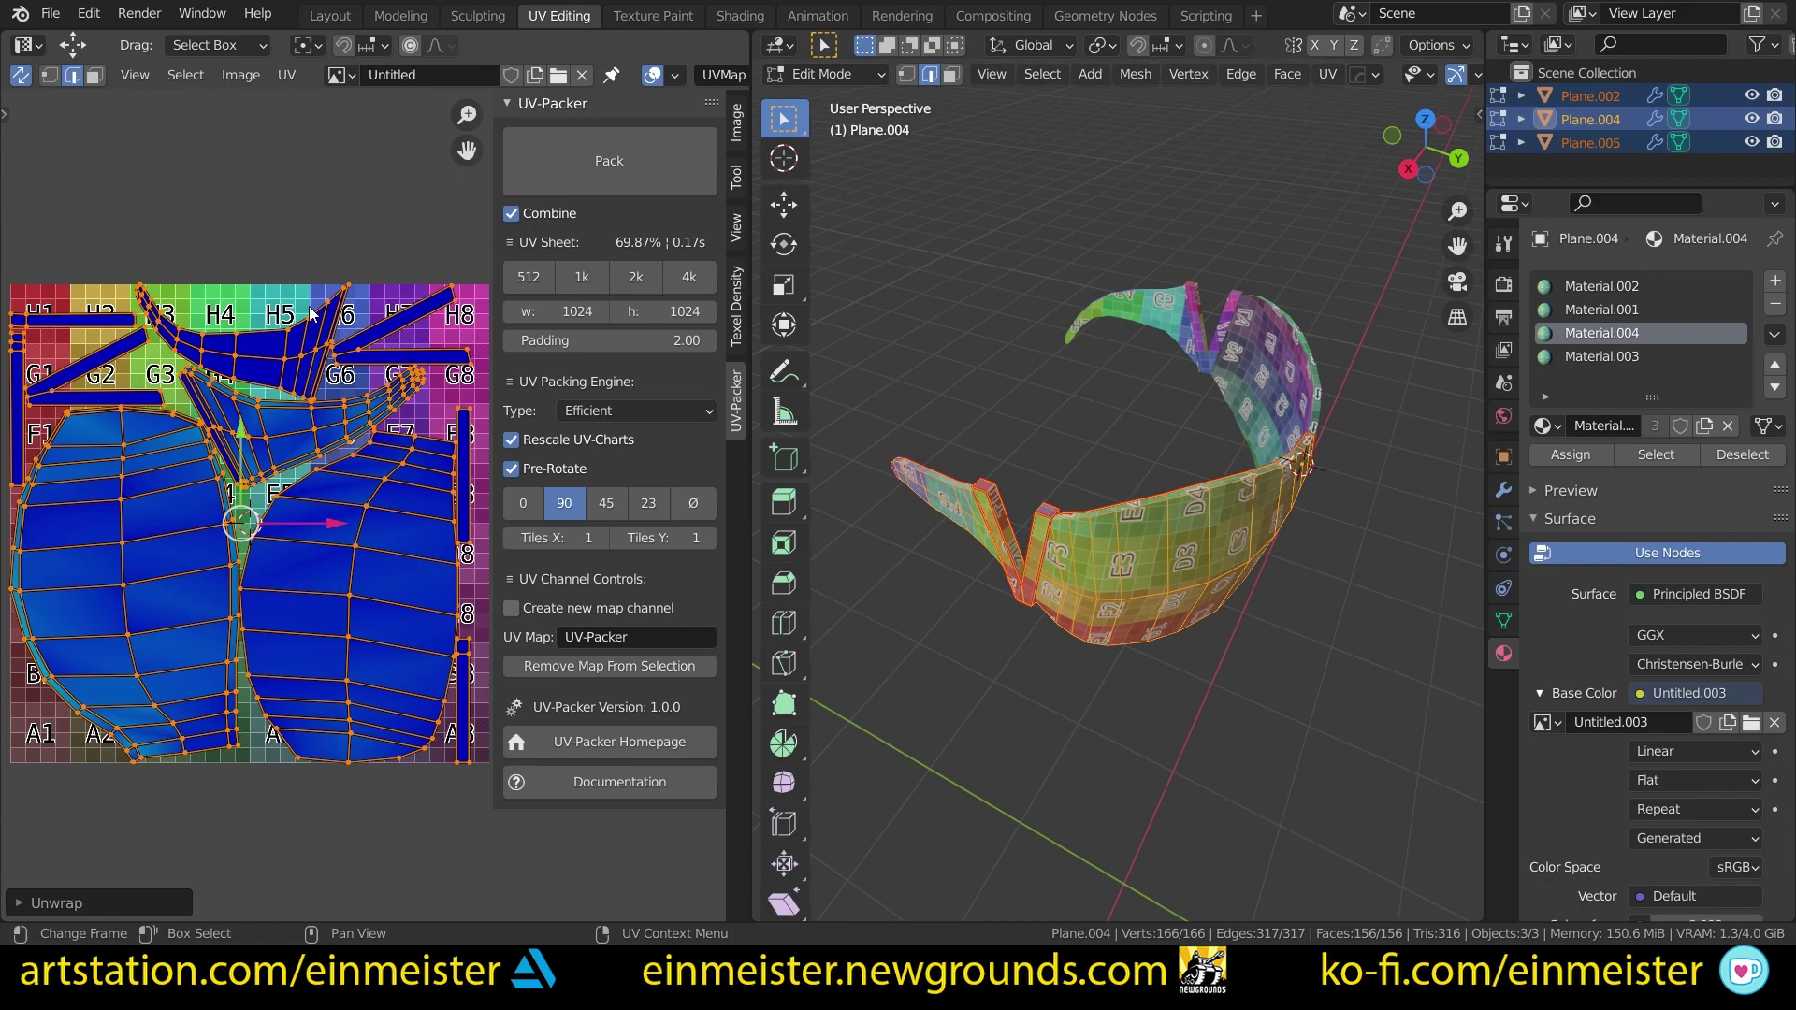
{"action": "key", "text": "n"}
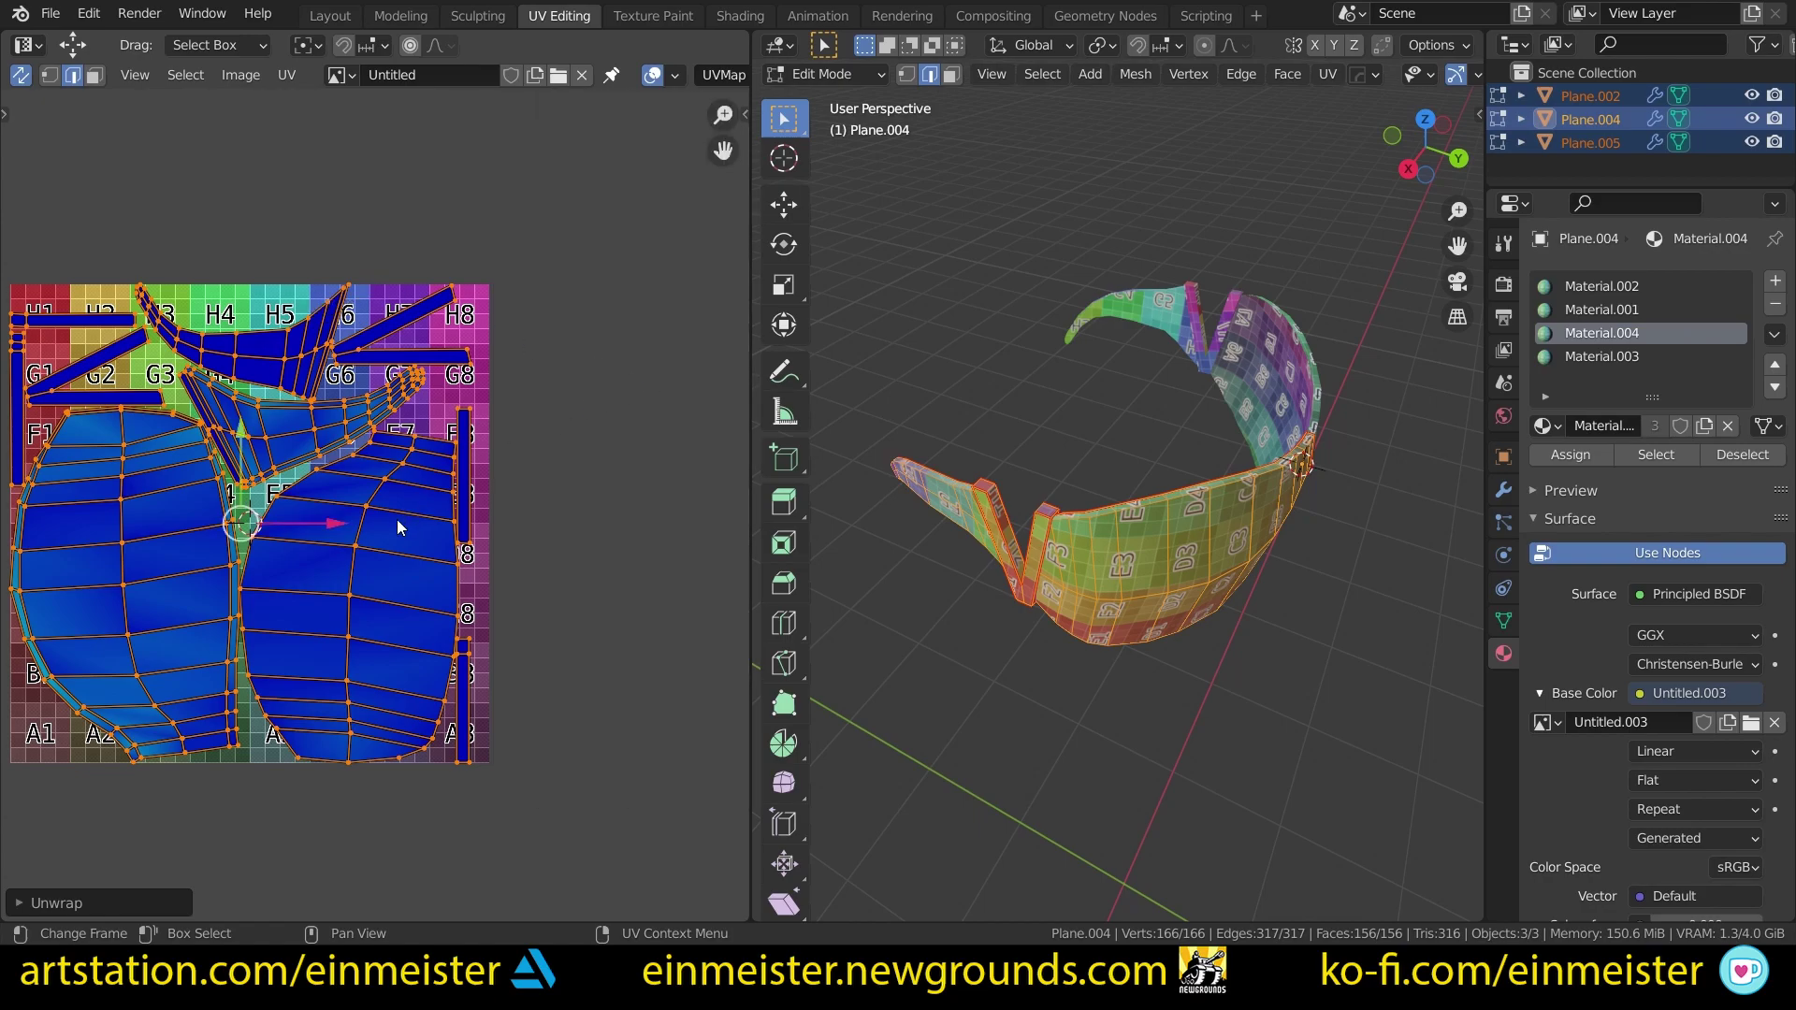
{"action": "key", "text": "n"}
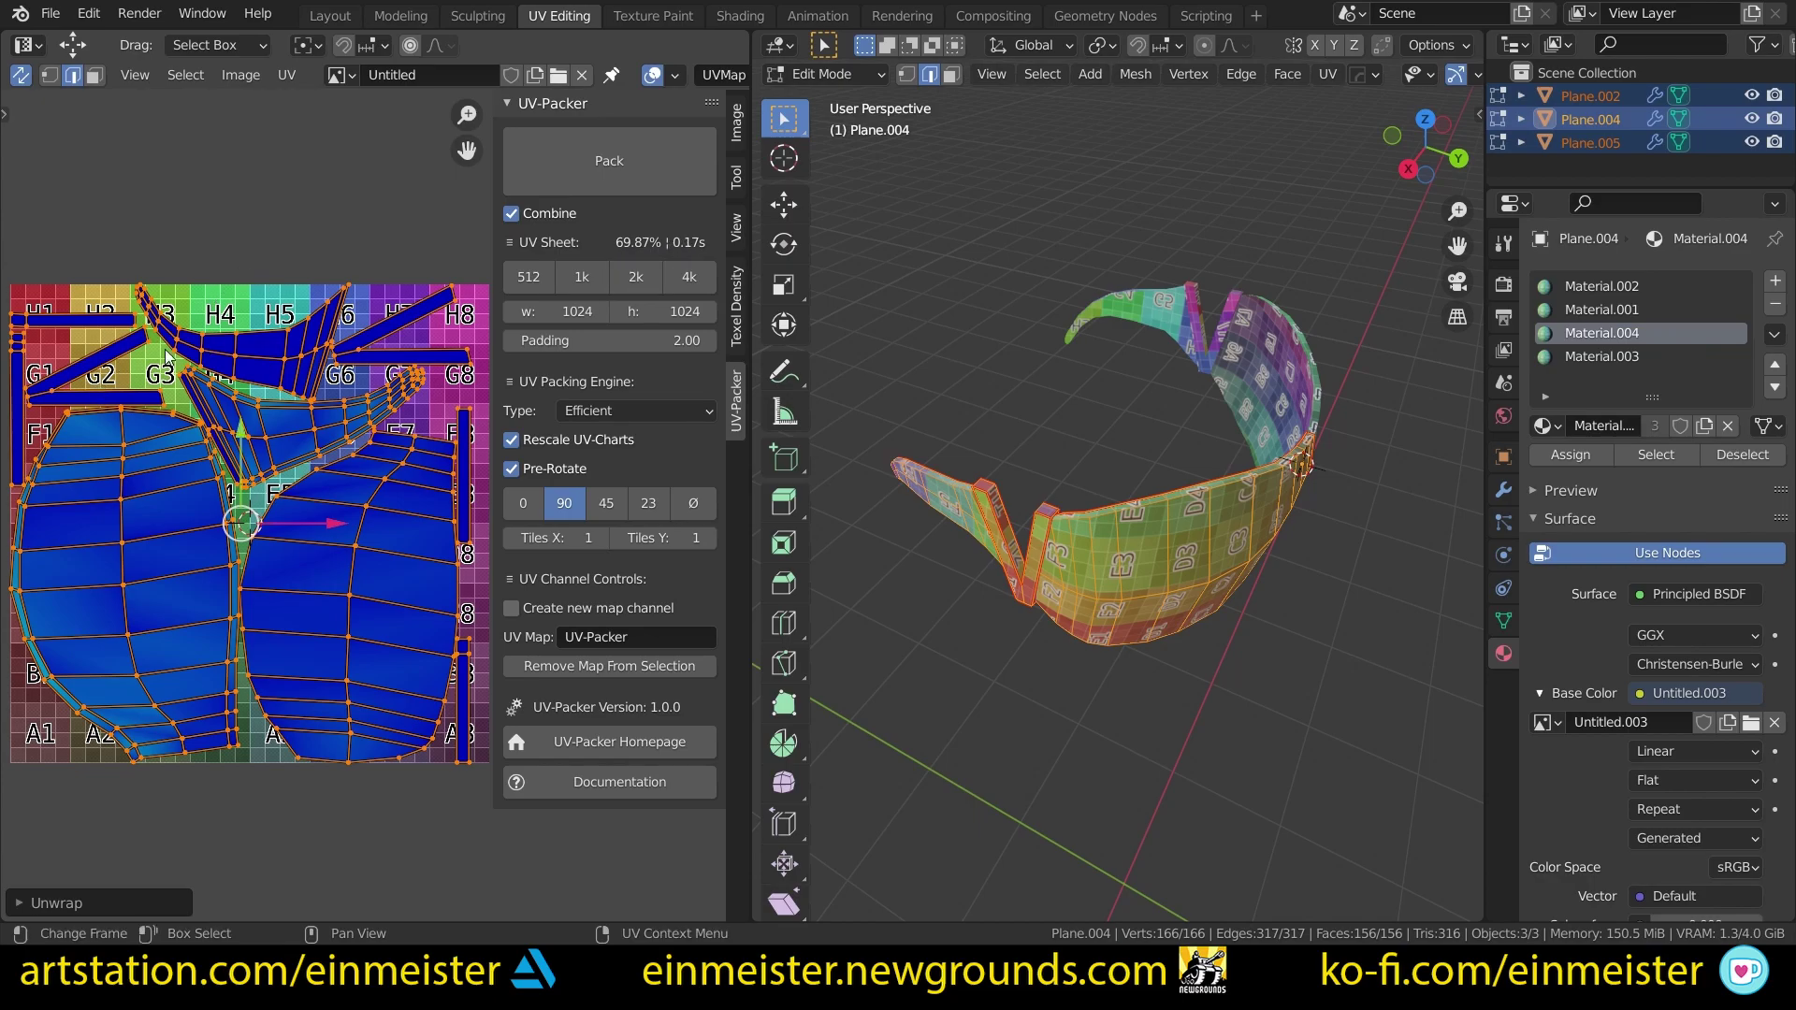
{"action": "key", "text": "n"}
{"action": "middle_click_drag", "start_coordinate": [1323, 625], "coordinate": [1186, 552]}
{"action": "key", "text": "Tab"}
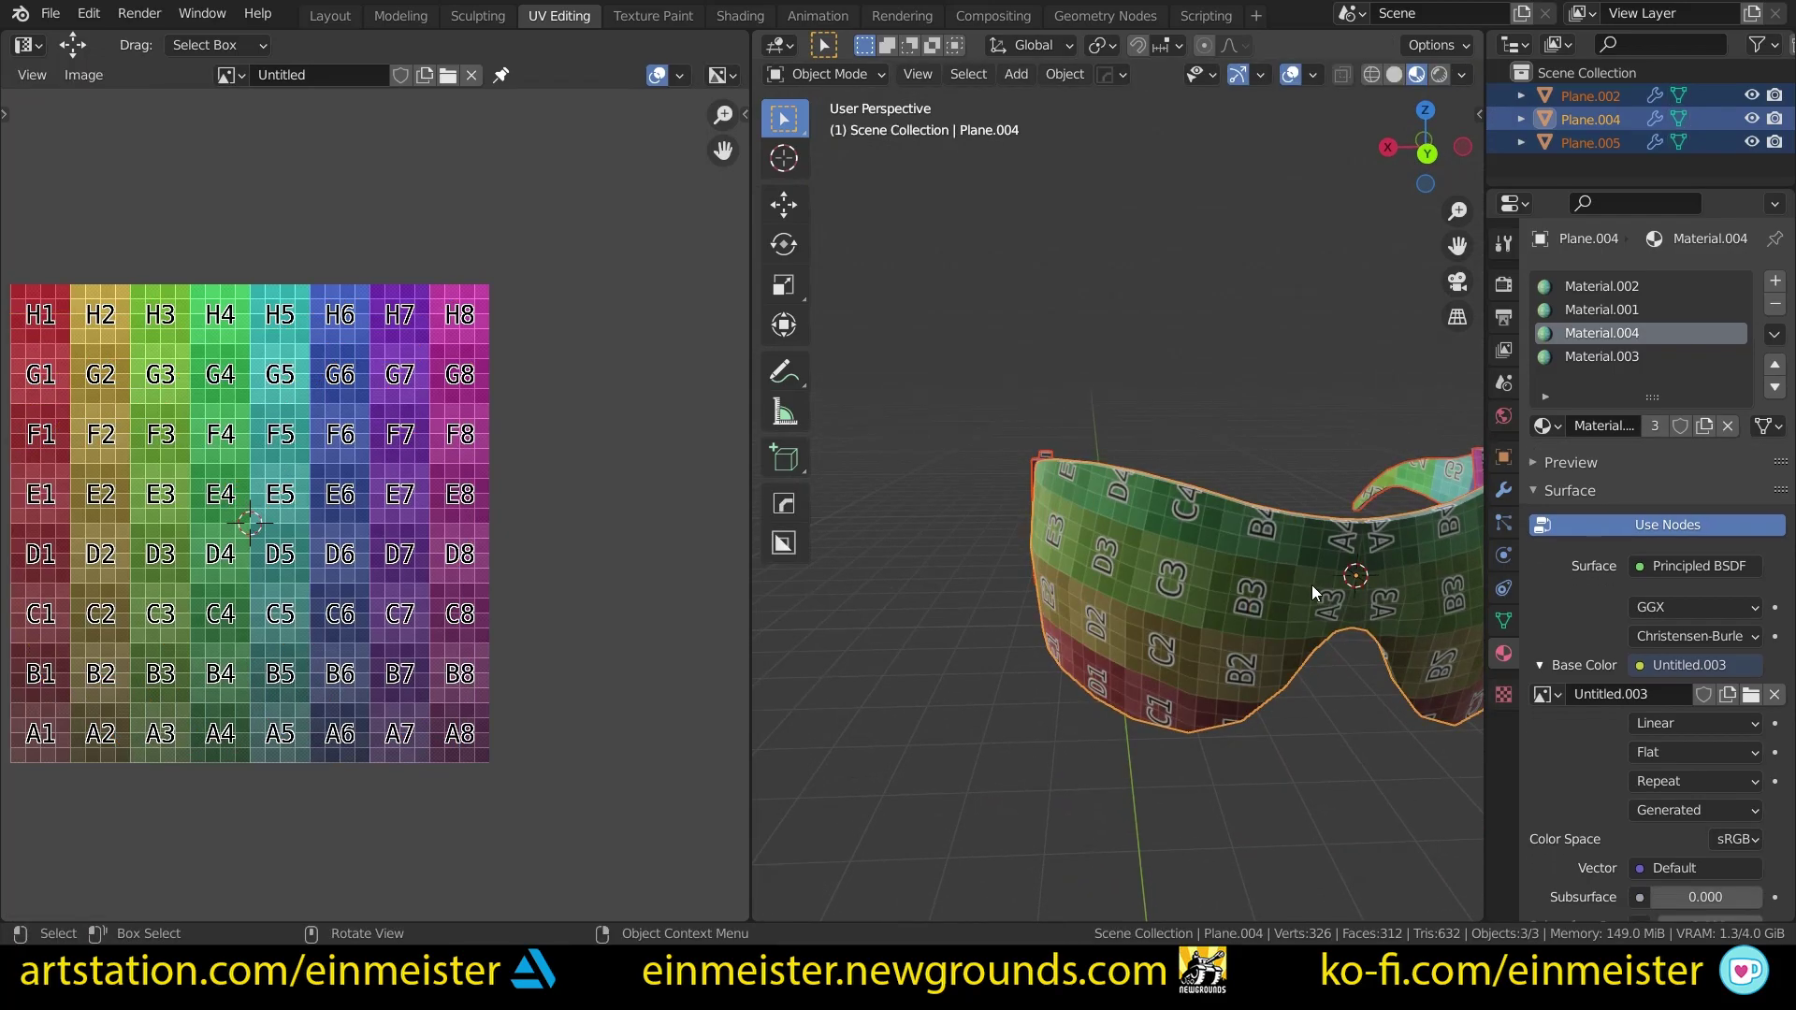
{"action": "middle_click_drag", "start_coordinate": [1309, 588], "coordinate": [1076, 526], "text": "shift"}
{"action": "scroll", "coordinate": [1081, 530], "scroll_direction": "up", "scroll_amount": 4}
{"action": "scroll", "coordinate": [1130, 526], "scroll_direction": "down", "scroll_amount": 5}
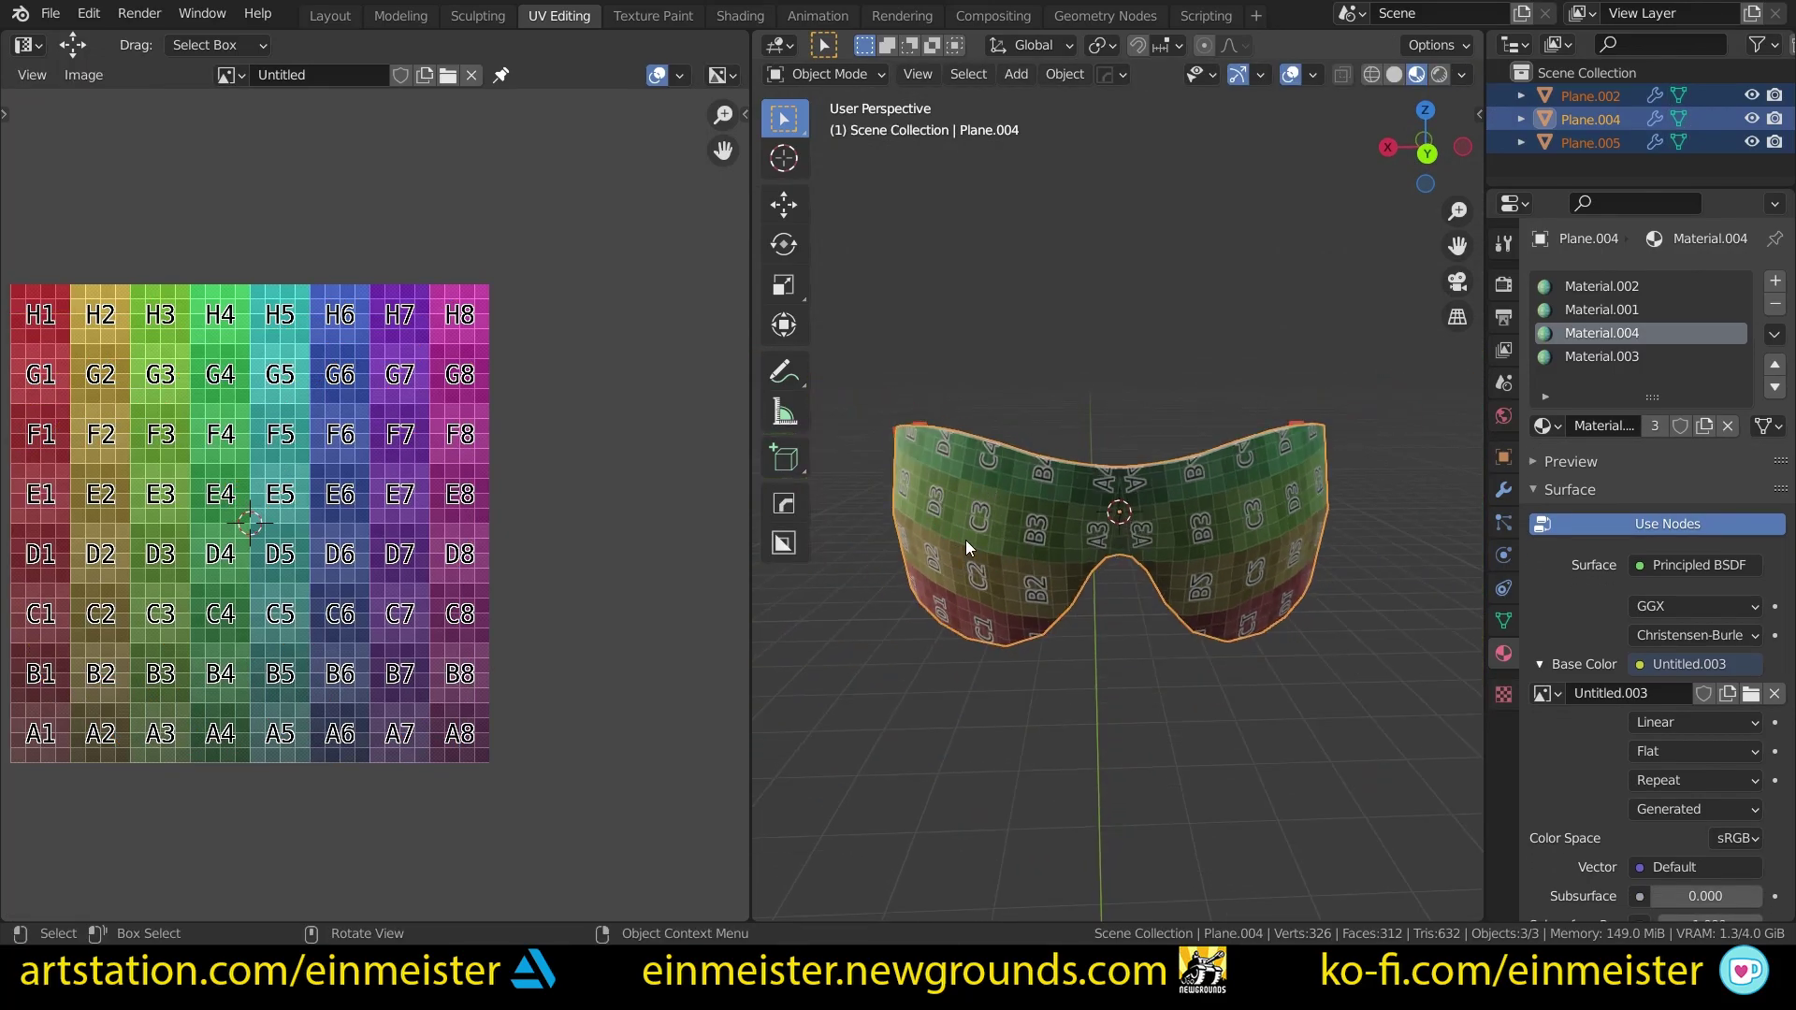
Step: Paint a white TexDraw test stroke on the lens in the Texture Paint workspace and undo it
{"action": "left_click", "coordinate": [678, 13]}
{"action": "middle_click_drag", "start_coordinate": [1170, 433], "coordinate": [1123, 565]}
{"action": "scroll", "coordinate": [1122, 565], "scroll_direction": "up", "scroll_amount": 5}
{"action": "key", "text": "Tab"}
{"action": "scroll", "coordinate": [1027, 409], "scroll_direction": "down", "scroll_amount": 2}
{"action": "middle_click_drag", "start_coordinate": [1026, 409], "coordinate": [1075, 580], "text": "shift"}
{"action": "key", "text": "Tab"}
{"action": "scroll", "coordinate": [1065, 538], "scroll_direction": "up", "scroll_amount": 5}
{"action": "left_click_drag", "start_coordinate": [1062, 595], "coordinate": [1182, 608]}
{"action": "mouse_move", "coordinate": [1141, 603]}
{"action": "middle_mouse_down"}
{"action": "mouse_move", "coordinate": [1053, 589]}
{"action": "mouse_move", "coordinate": [1154, 609]}
{"action": "middle_mouse_up"}
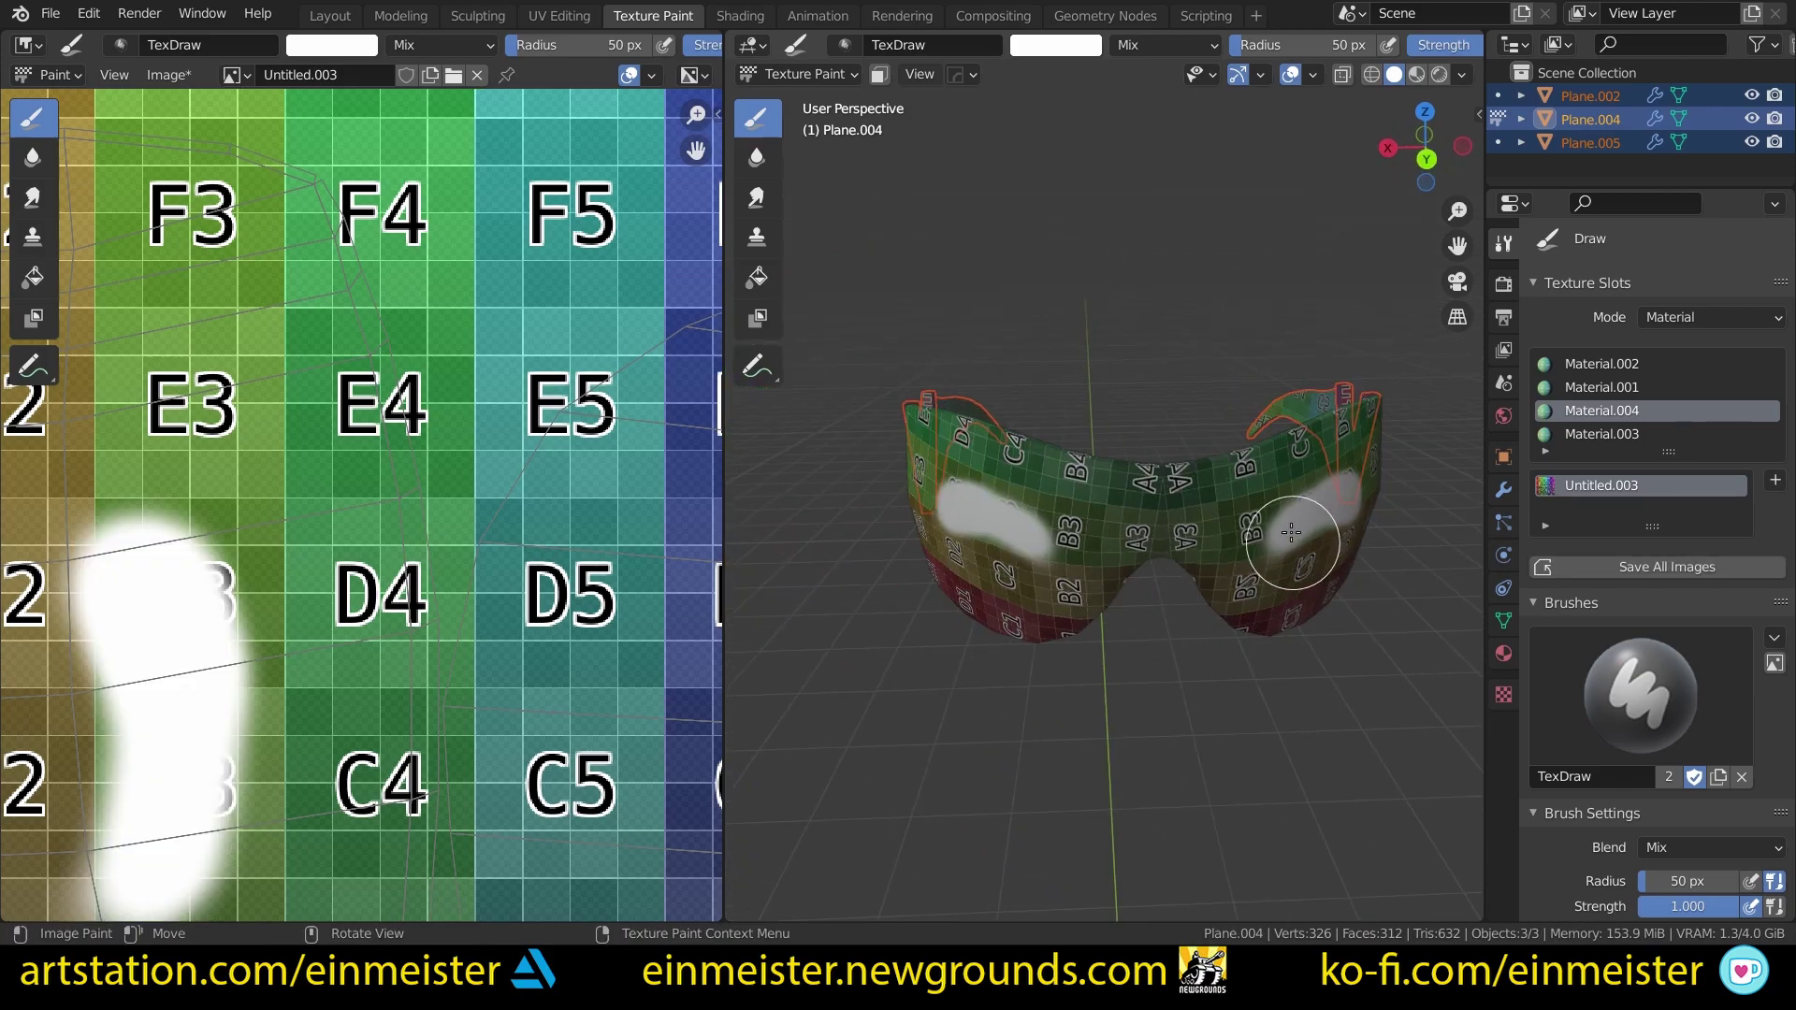
{"action": "key", "text": "ctrl+z"}
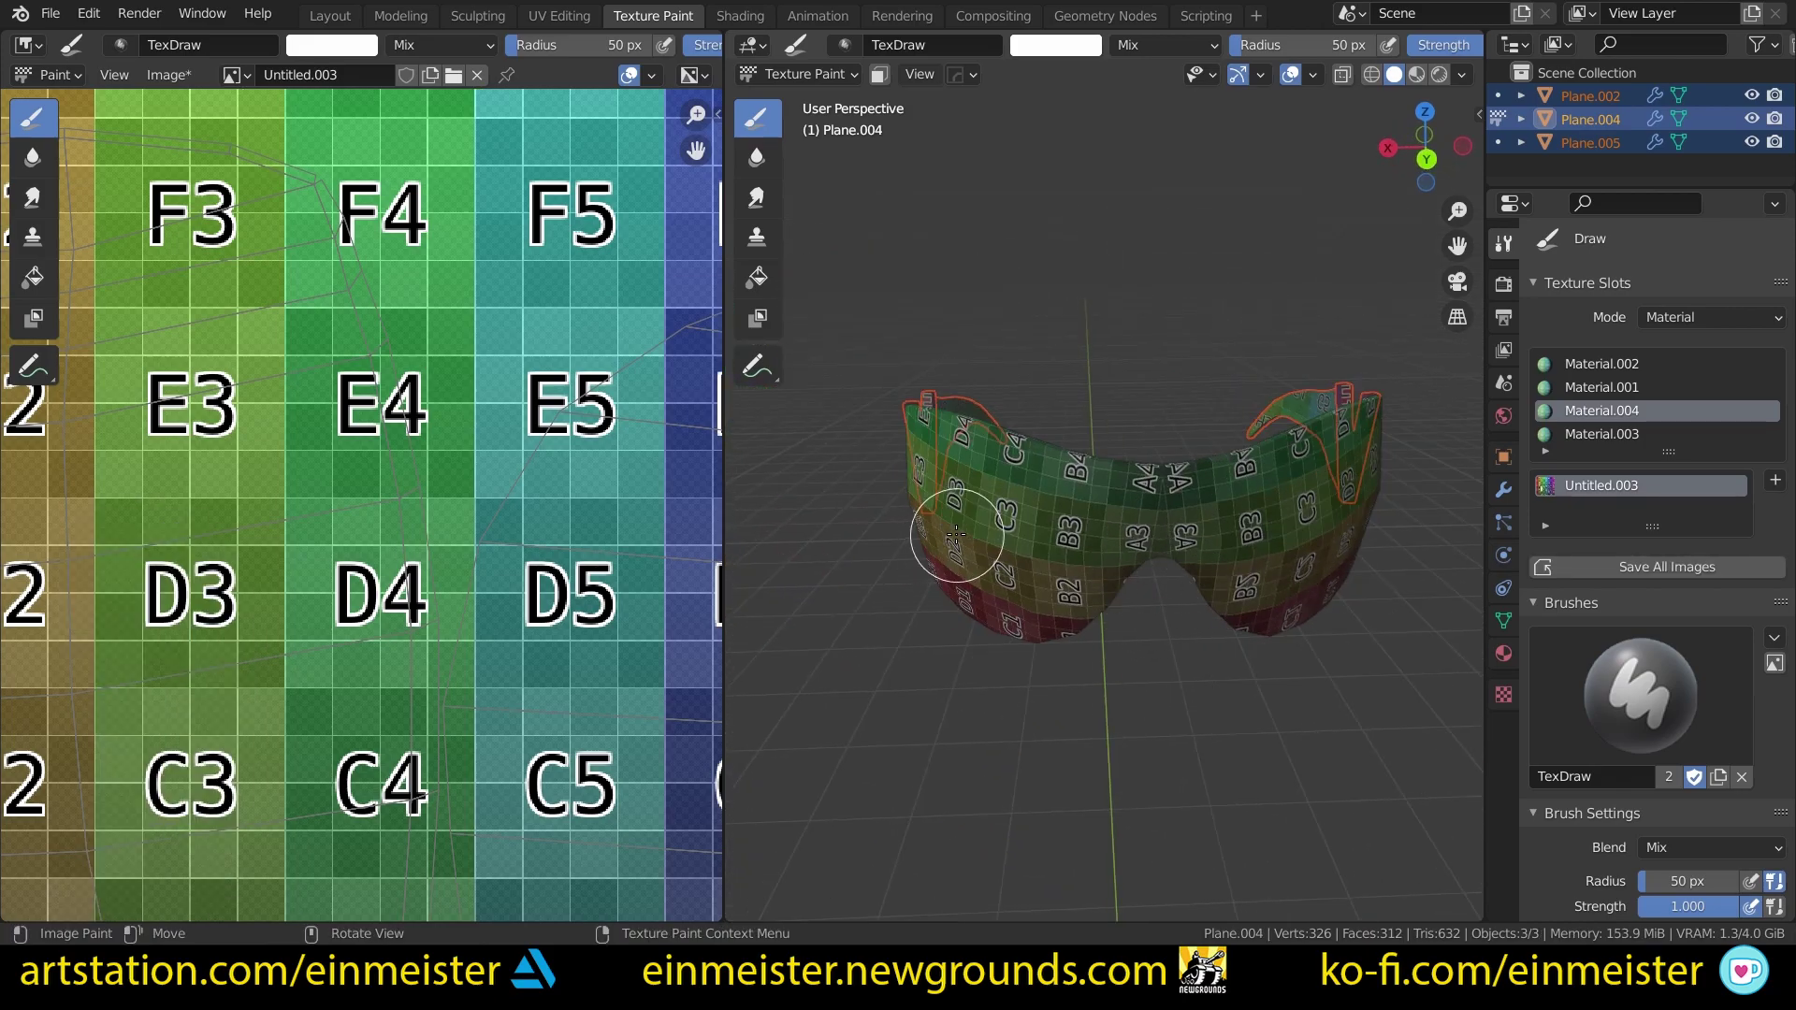
Step: Return to the Layout workspace, center the sunglasses in view, and deselect all parts
{"action": "left_click", "coordinate": [344, 16]}
{"action": "scroll", "coordinate": [592, 389], "scroll_direction": "down", "scroll_amount": 6}
{"action": "left_click", "coordinate": [754, 578]}
{"action": "left_click", "coordinate": [642, 516]}
{"action": "key", "text": "KP_Decimal"}
{"action": "left_click", "coordinate": [890, 583]}
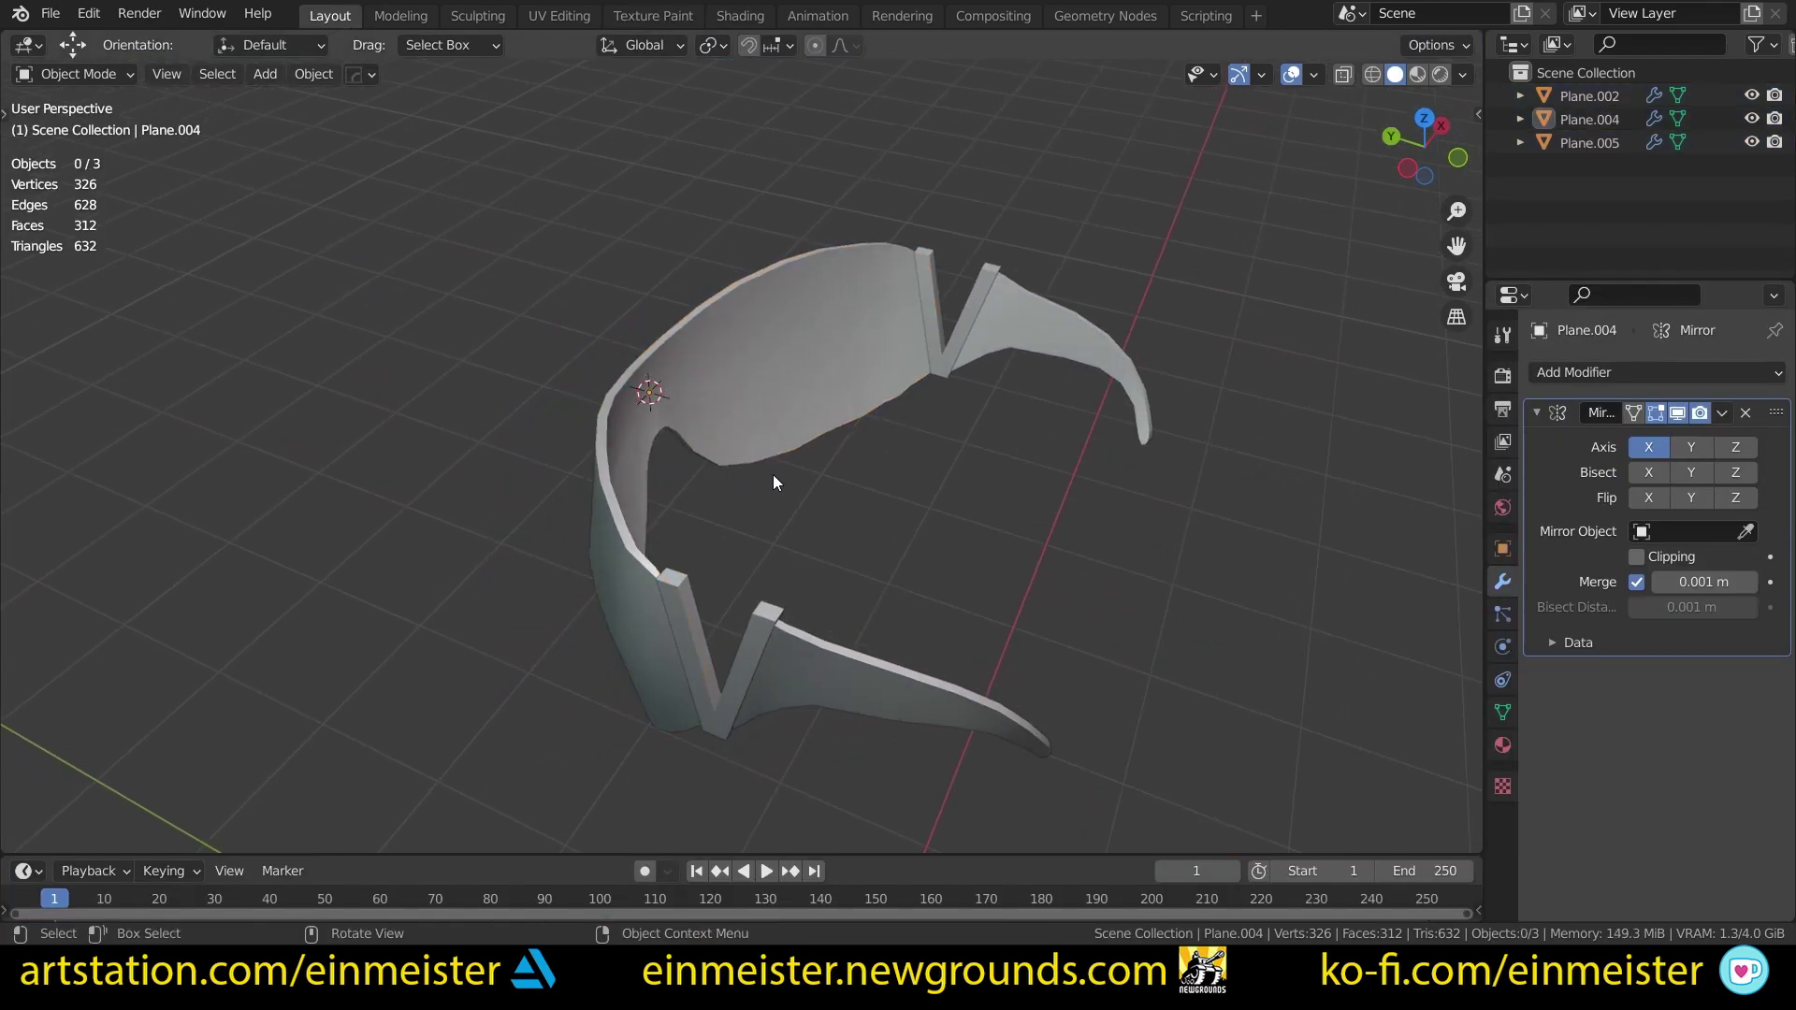
Step: Examine the completed sunglasses model from the front, the side and above
{"action": "key", "text": "alt+v"}
{"action": "left_click", "coordinate": [765, 475]}
{"action": "key", "text": "alt+v"}
{"action": "left_click", "coordinate": [765, 475]}
{"action": "middle_click_drag", "start_coordinate": [756, 480], "coordinate": [844, 513]}
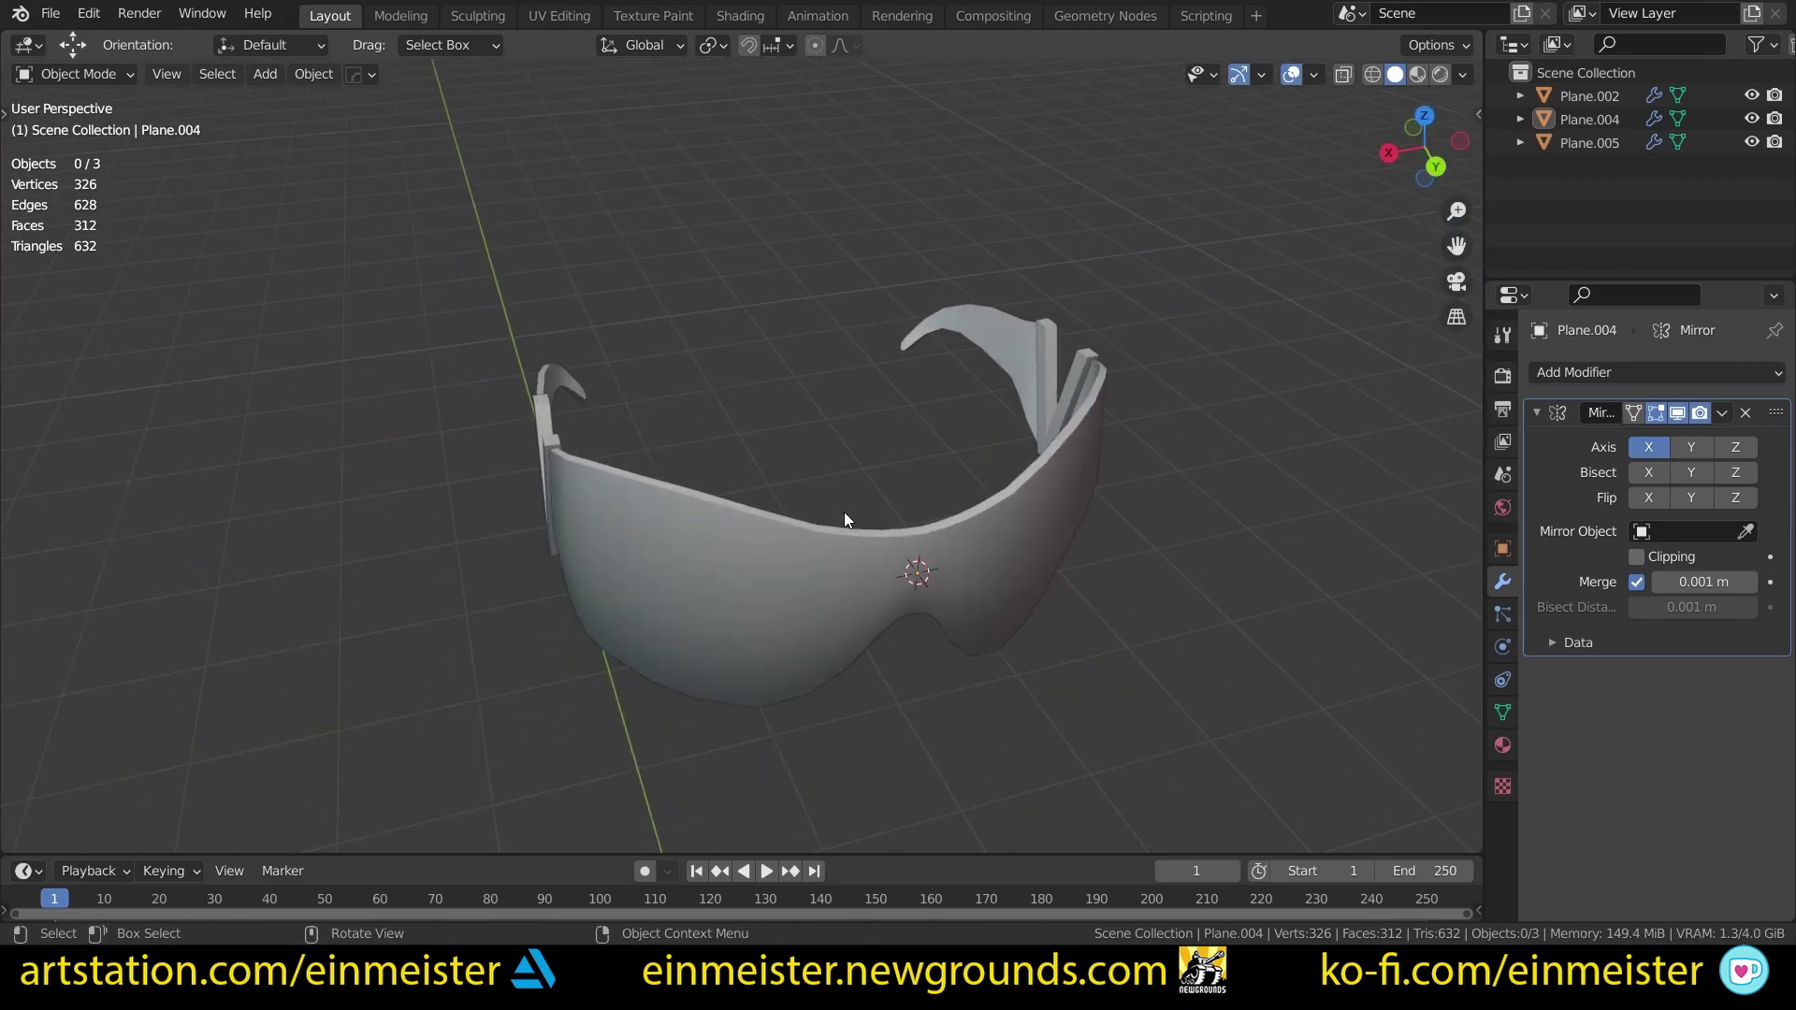
{"action": "middle_click_drag", "start_coordinate": [636, 503], "coordinate": [657, 541]}
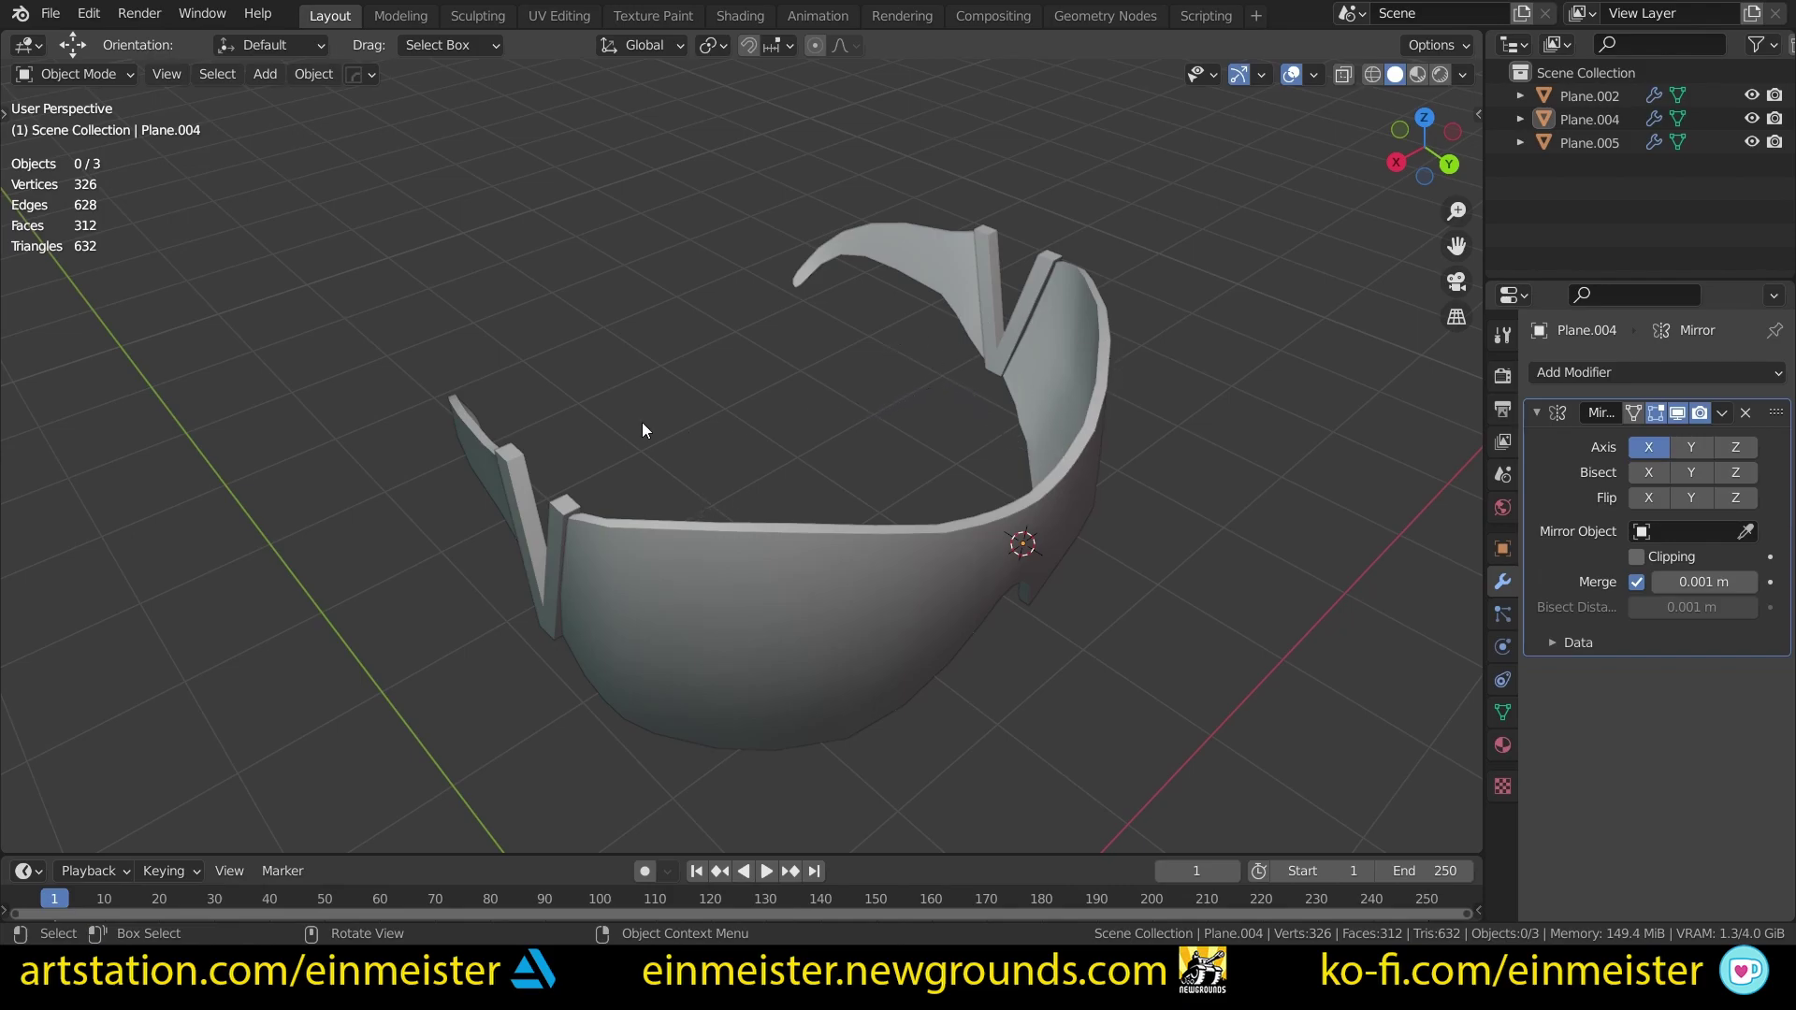
{"action": "middle_click_drag", "start_coordinate": [627, 413], "coordinate": [726, 400]}
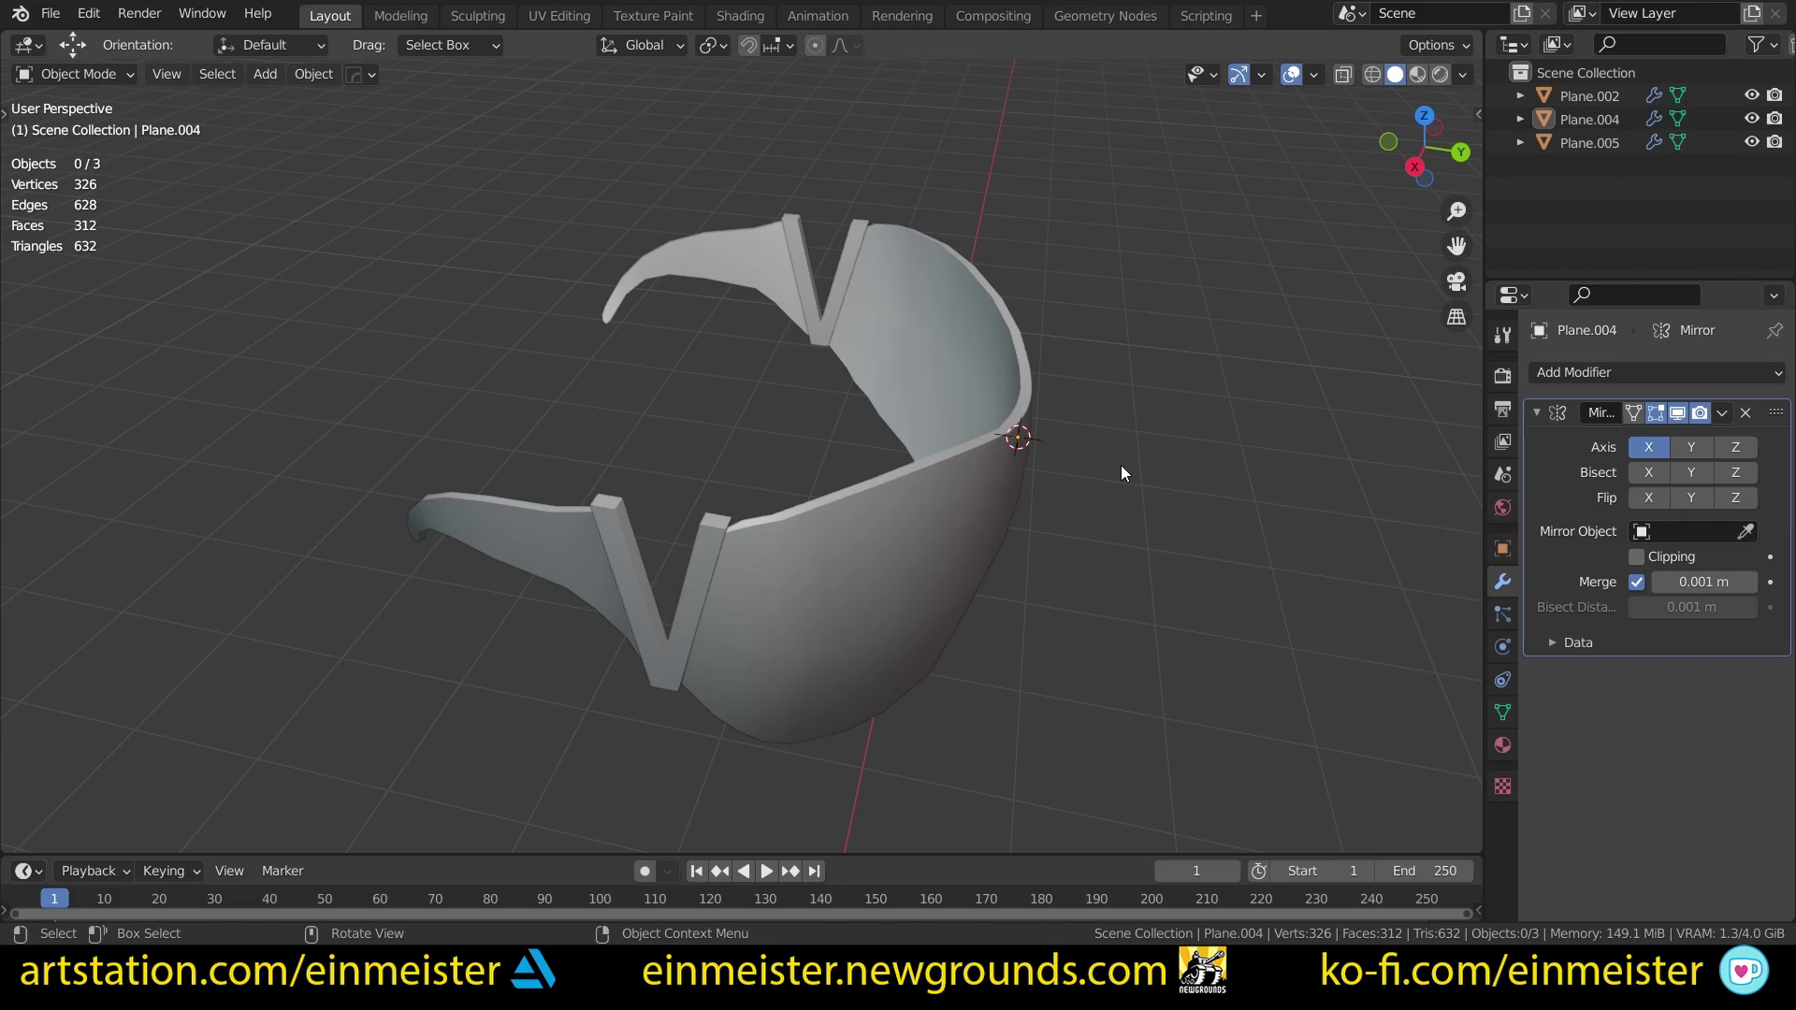
{"action": "middle_click_drag", "start_coordinate": [1177, 520], "coordinate": [1057, 517]}
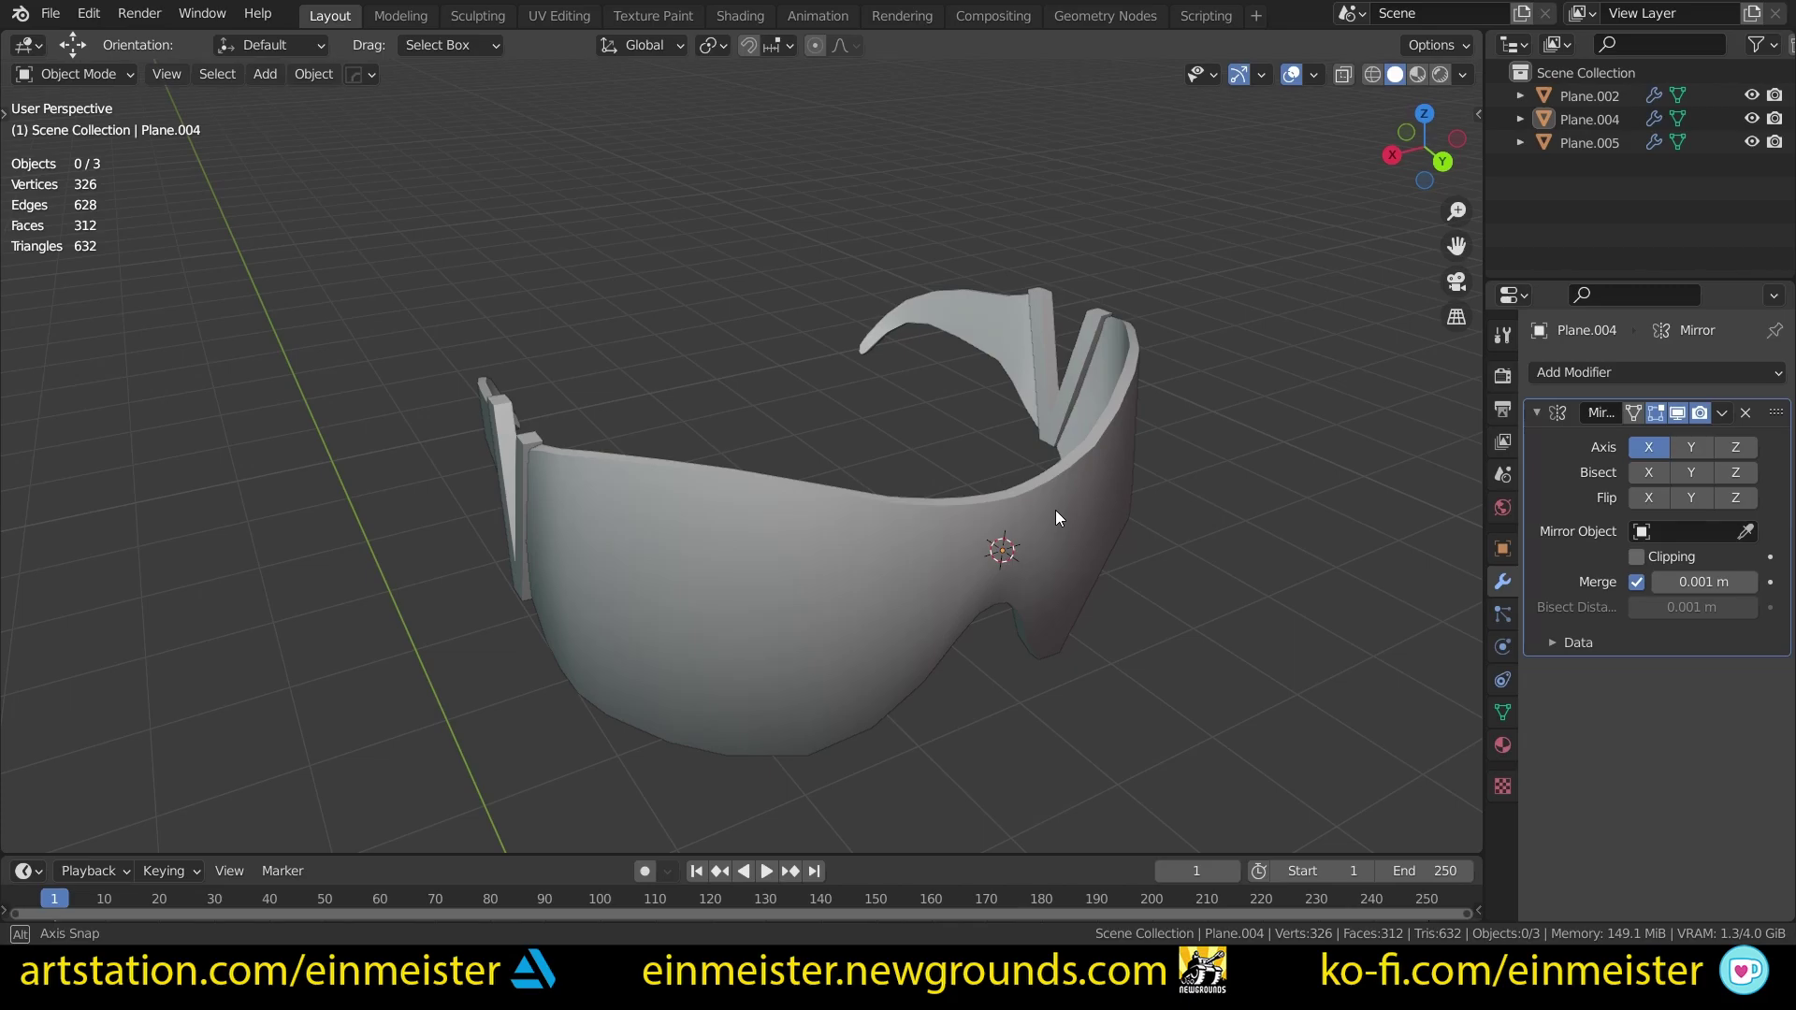